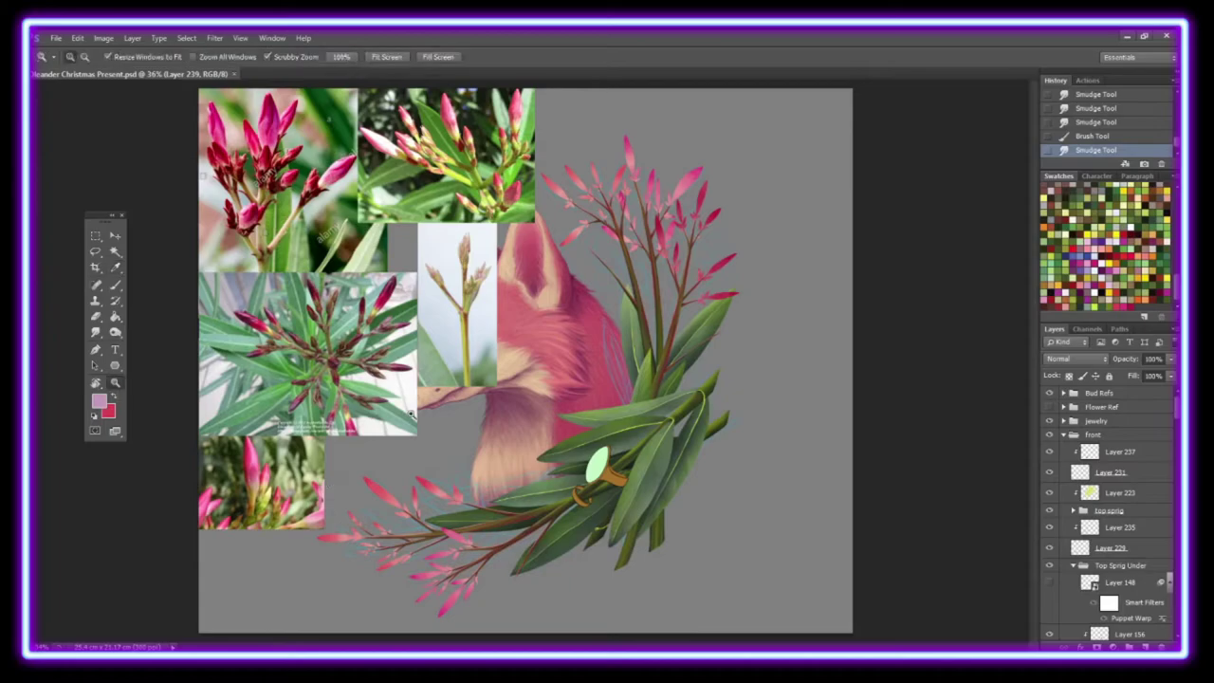
Step: Zoom in on the lower sprig and brush first light strokes across its pink buds
{"action": "left_click", "coordinate": [567, 275]}
{"action": "left_click", "coordinate": [463, 267]}
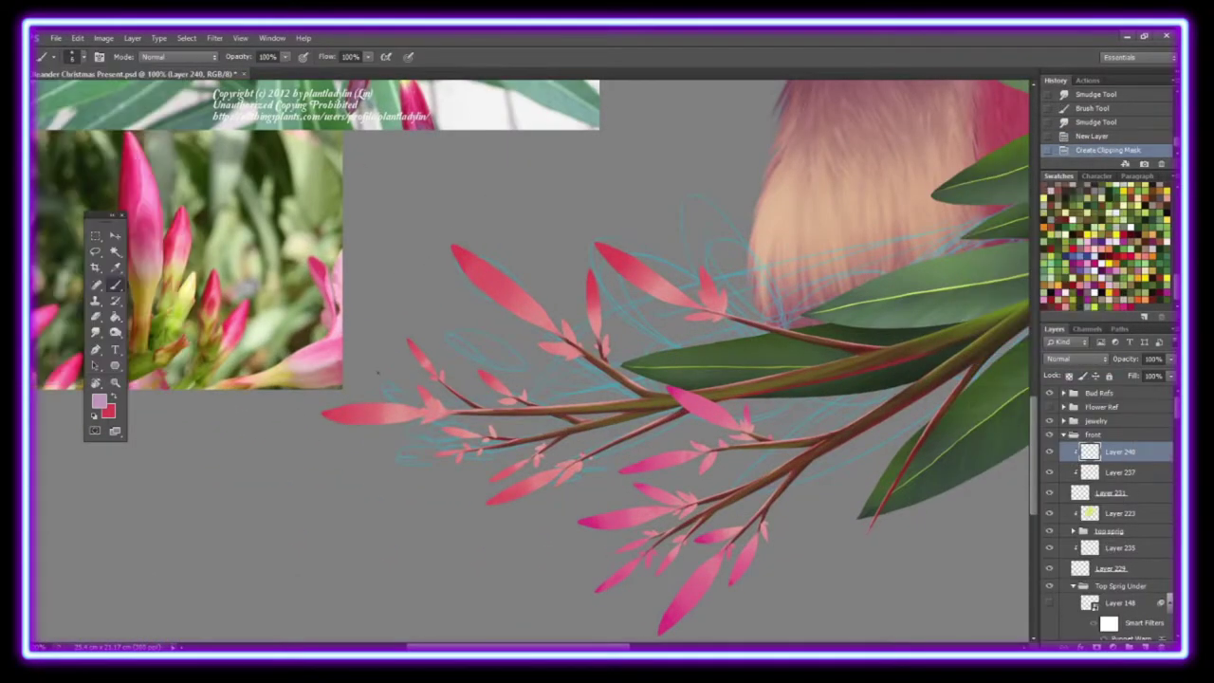
{"action": "left_click_drag", "start_coordinate": [650, 558], "coordinate": [692, 588]}
{"action": "left_click", "coordinate": [94, 331]}
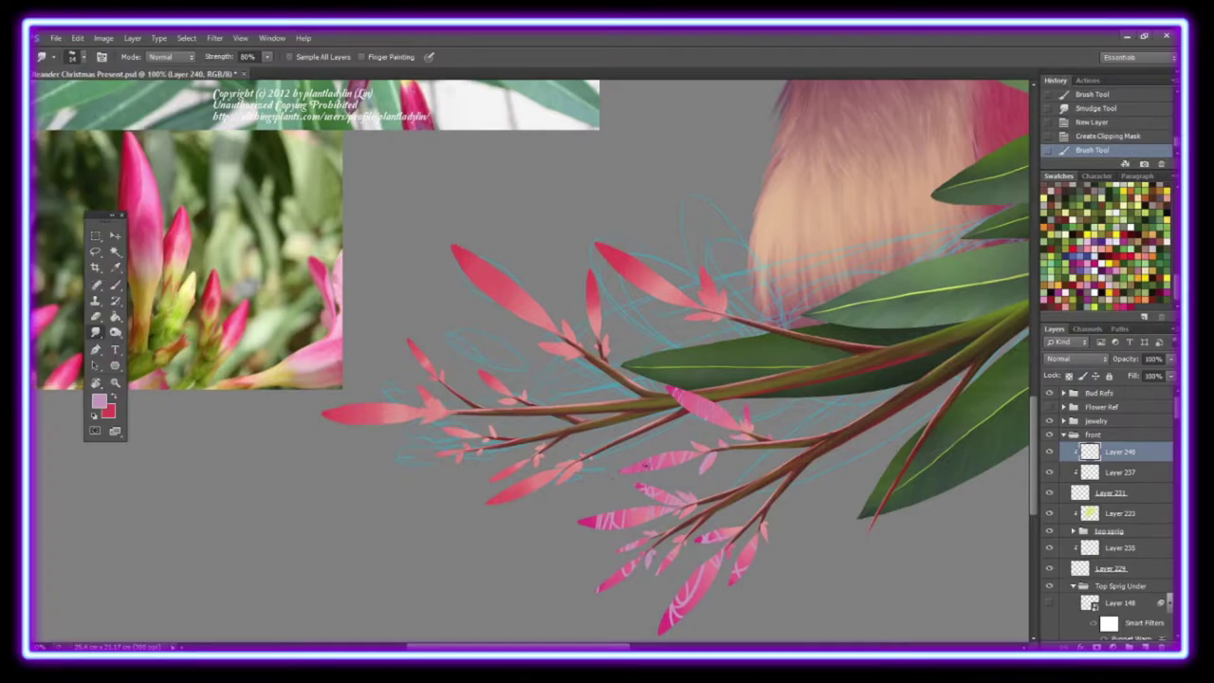
Step: Add a new highlight layer clipped to the bud layer below
{"action": "left_click", "coordinate": [1145, 645]}
{"action": "right_click", "coordinate": [1105, 438]}
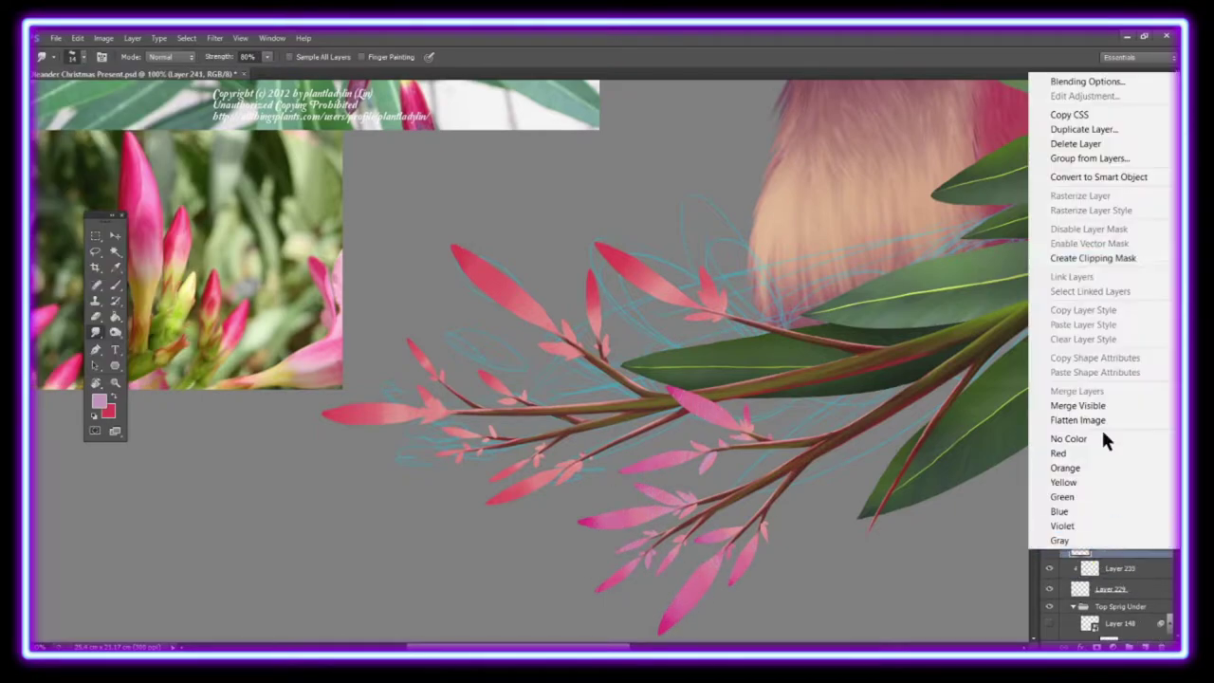
{"action": "key", "text": "Escape"}
{"action": "key", "text": "b"}
Step: Paint light pink streaks on several of the lower sprig's buds
{"action": "left_click_drag", "start_coordinate": [500, 498], "coordinate": [517, 484]}
{"action": "left_click_drag", "start_coordinate": [588, 308], "coordinate": [597, 285]}
{"action": "left_click_drag", "start_coordinate": [614, 271], "coordinate": [631, 256]}
{"action": "left_click_drag", "start_coordinate": [483, 293], "coordinate": [503, 275]}
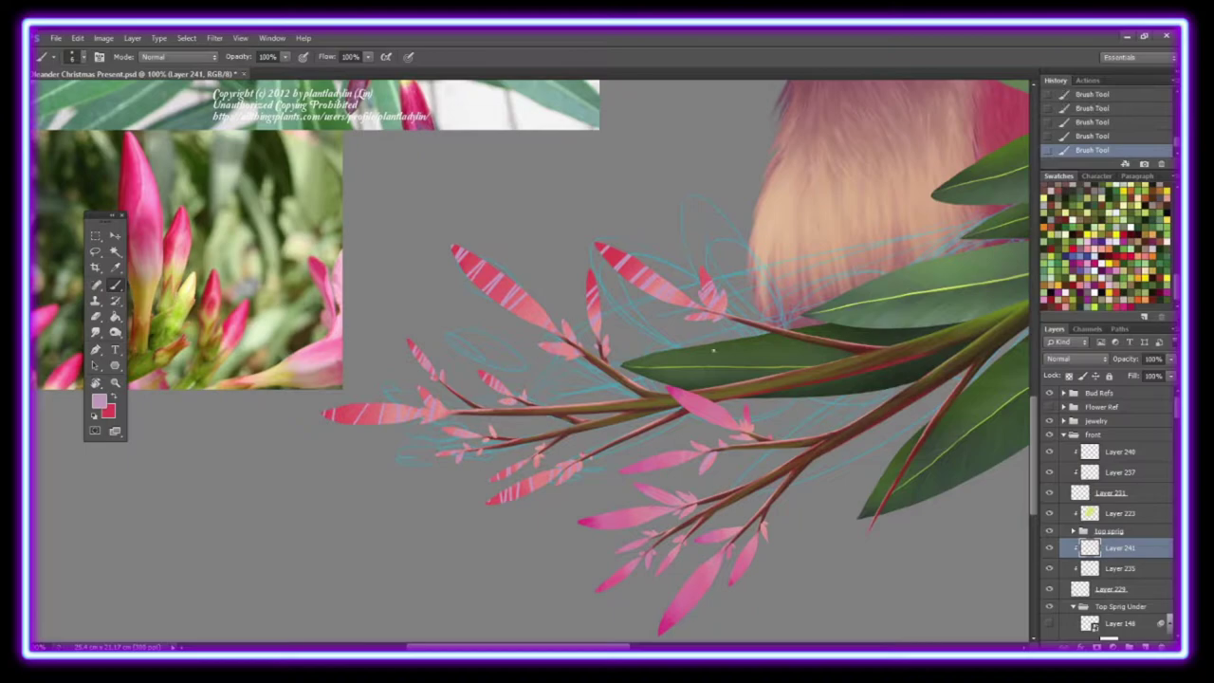
Step: Smudge the light streaks so they blend softly into the buds
{"action": "left_click", "coordinate": [95, 332]}
{"action": "left_click_drag", "start_coordinate": [503, 498], "coordinate": [521, 486]}
{"action": "left_click_drag", "start_coordinate": [455, 251], "coordinate": [502, 299]}
{"action": "left_click_drag", "start_coordinate": [588, 303], "coordinate": [645, 252]}
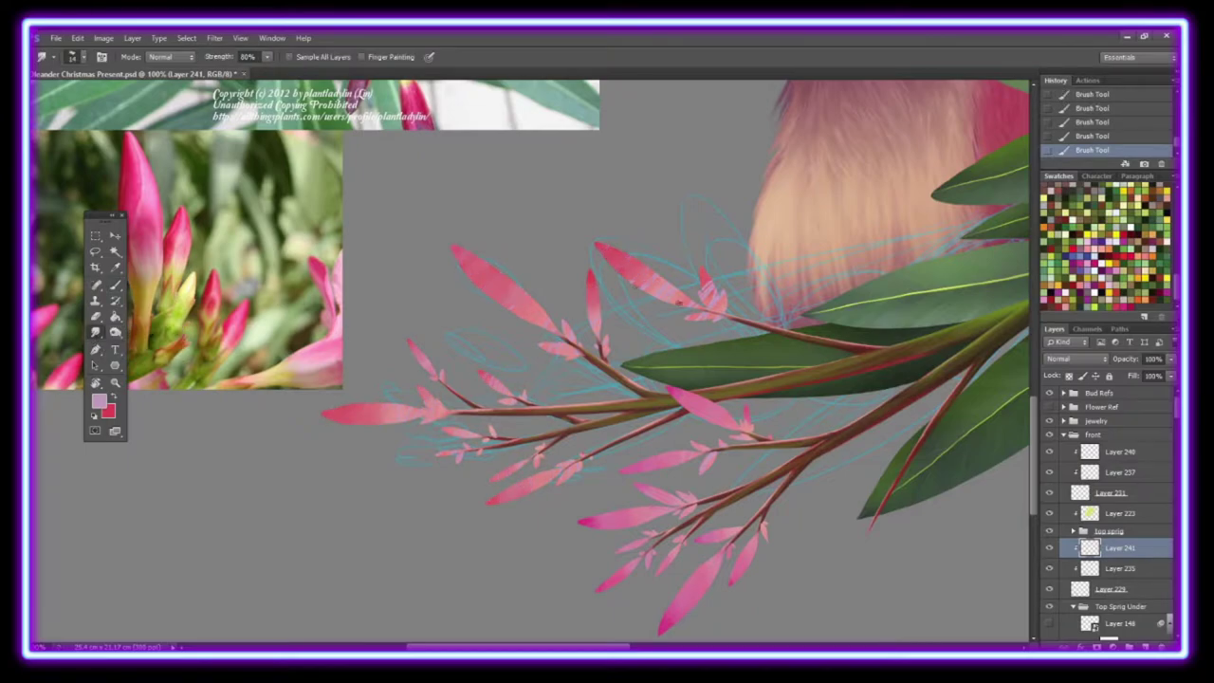
{"action": "left_click_drag", "start_coordinate": [701, 304], "coordinate": [716, 280]}
{"action": "key", "text": "z"}
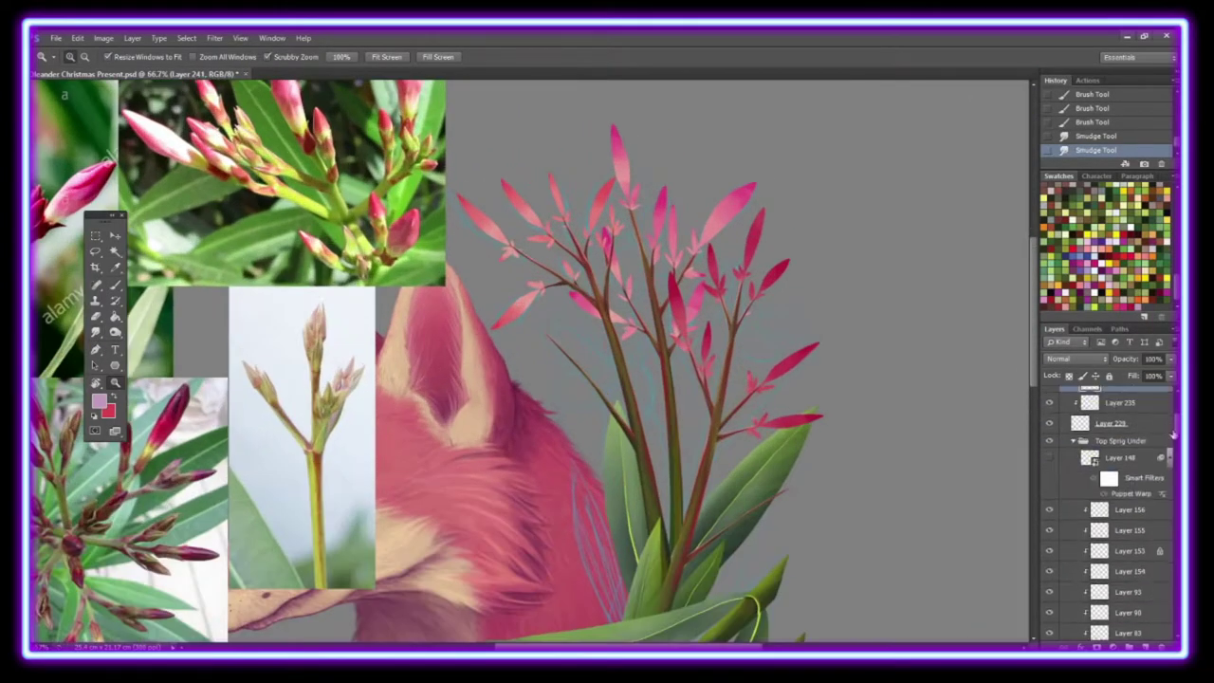
Step: Select Layer 239 and add a new layer clipped to the upper sprig's buds
{"action": "left_click", "coordinate": [1117, 494]}
{"action": "scroll", "coordinate": [1117, 503], "scroll_direction": "down", "scroll_amount": 3}
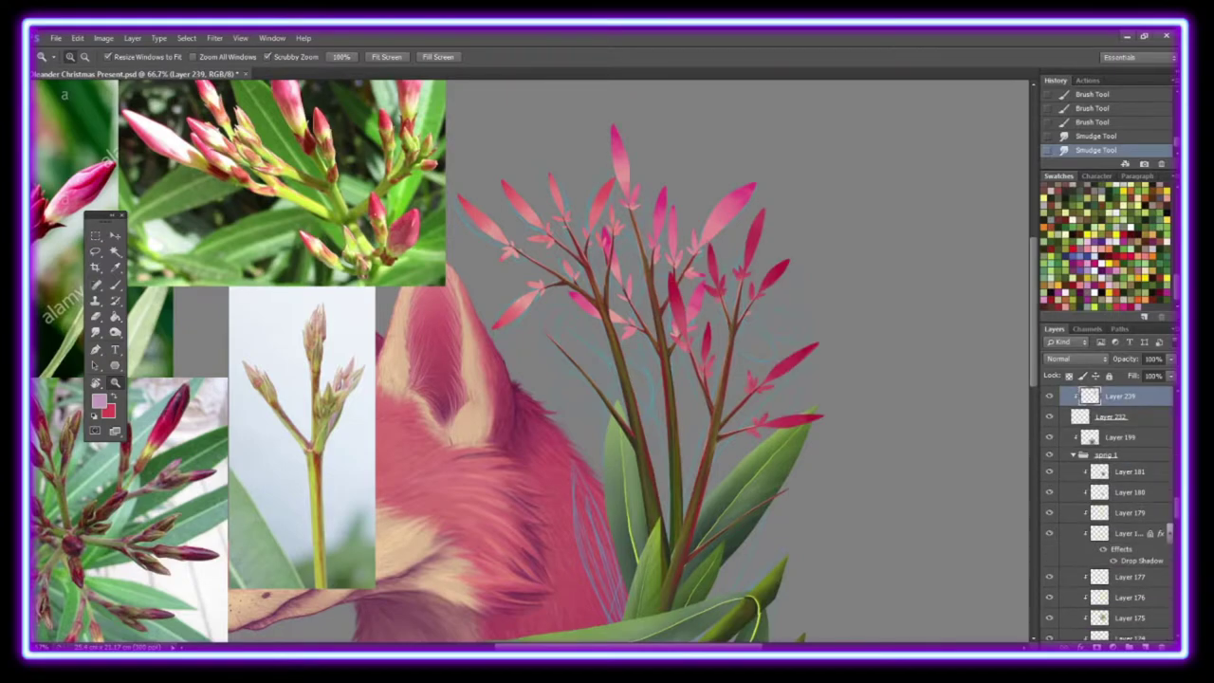
{"action": "scroll", "coordinate": [1117, 503], "scroll_direction": "down", "scroll_amount": 2}
{"action": "scroll", "coordinate": [1117, 502], "scroll_direction": "down", "scroll_amount": 3}
{"action": "key", "text": "ctrl+alt+shift+n"}
{"action": "key", "text": "ctrl+alt+g"}
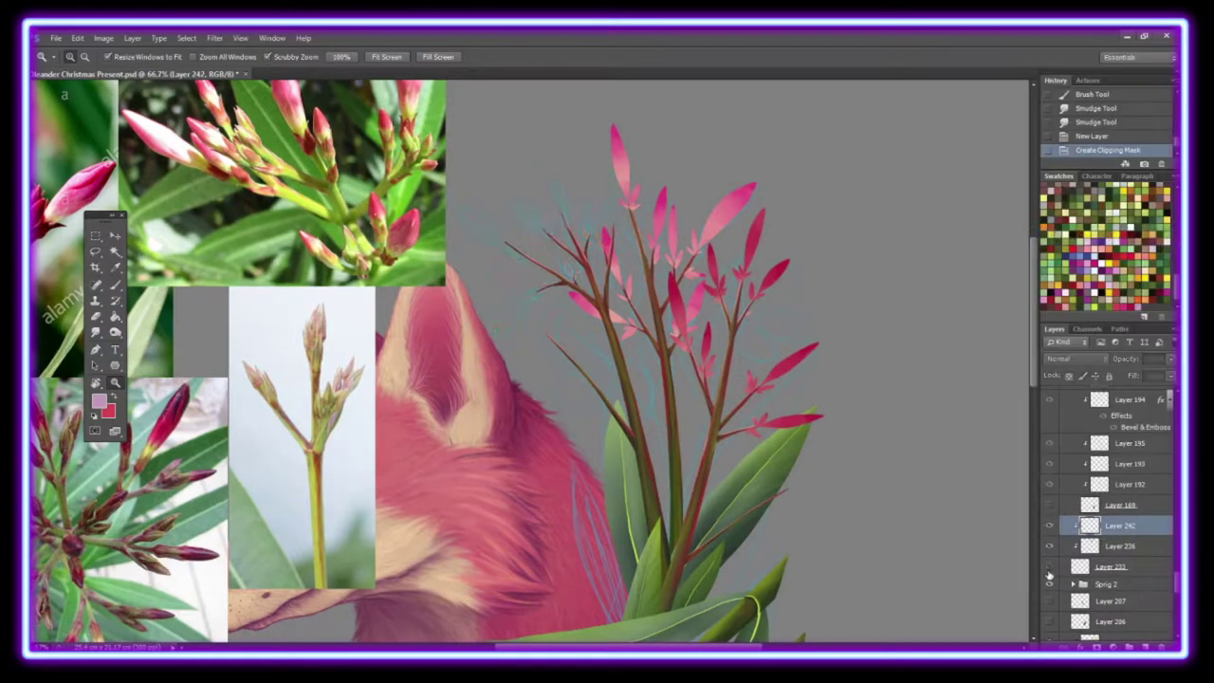
Step: Brush light streaks on the upper buds and smudge them in
{"action": "key", "text": "b"}
{"action": "mouse_move", "coordinate": [498, 232]}
{"action": "left_mouse_down"}
{"action": "mouse_move", "coordinate": [512, 209]}
{"action": "mouse_move", "coordinate": [502, 232]}
{"action": "left_mouse_up"}
{"action": "left_click_drag", "start_coordinate": [507, 228], "coordinate": [499, 254]}
{"action": "key", "text": "r"}
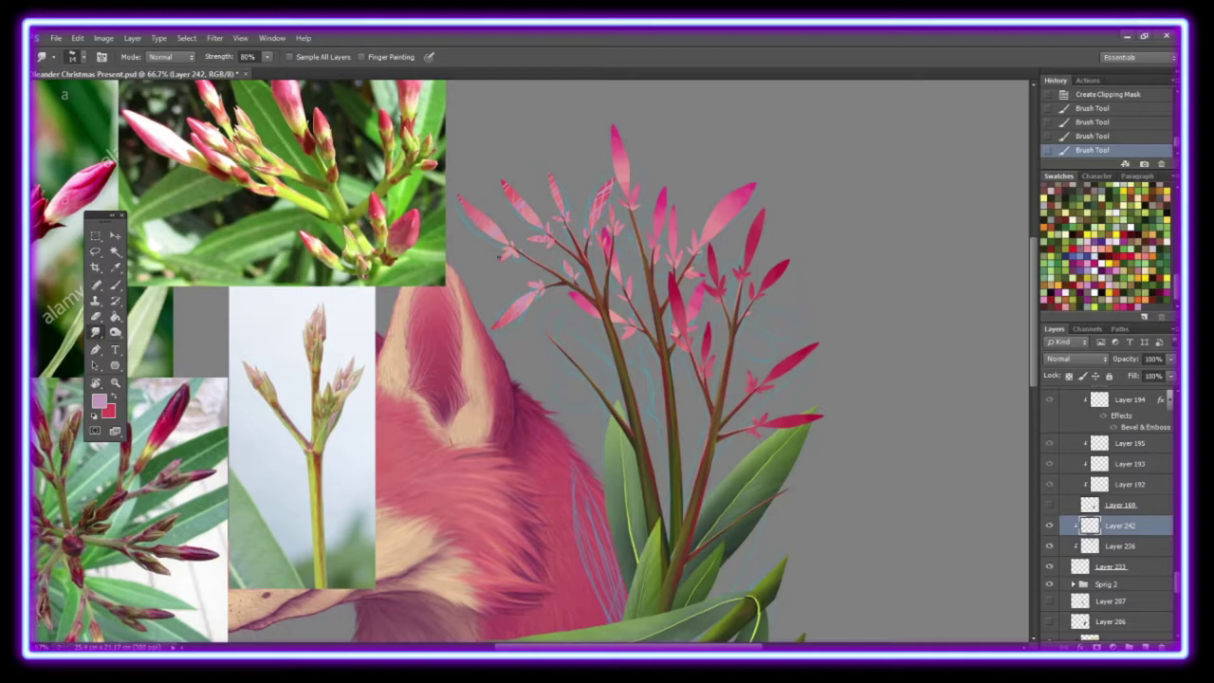
{"action": "left_click_drag", "start_coordinate": [595, 203], "coordinate": [612, 180]}
{"action": "scroll", "coordinate": [1109, 531], "scroll_direction": "down", "scroll_amount": 5}
Step: Add another clipped layer on the next bud layer, then paint and smudge more petal highlights
{"action": "left_click", "coordinate": [1118, 530]}
{"action": "key", "text": "ctrl+alt+shift+n"}
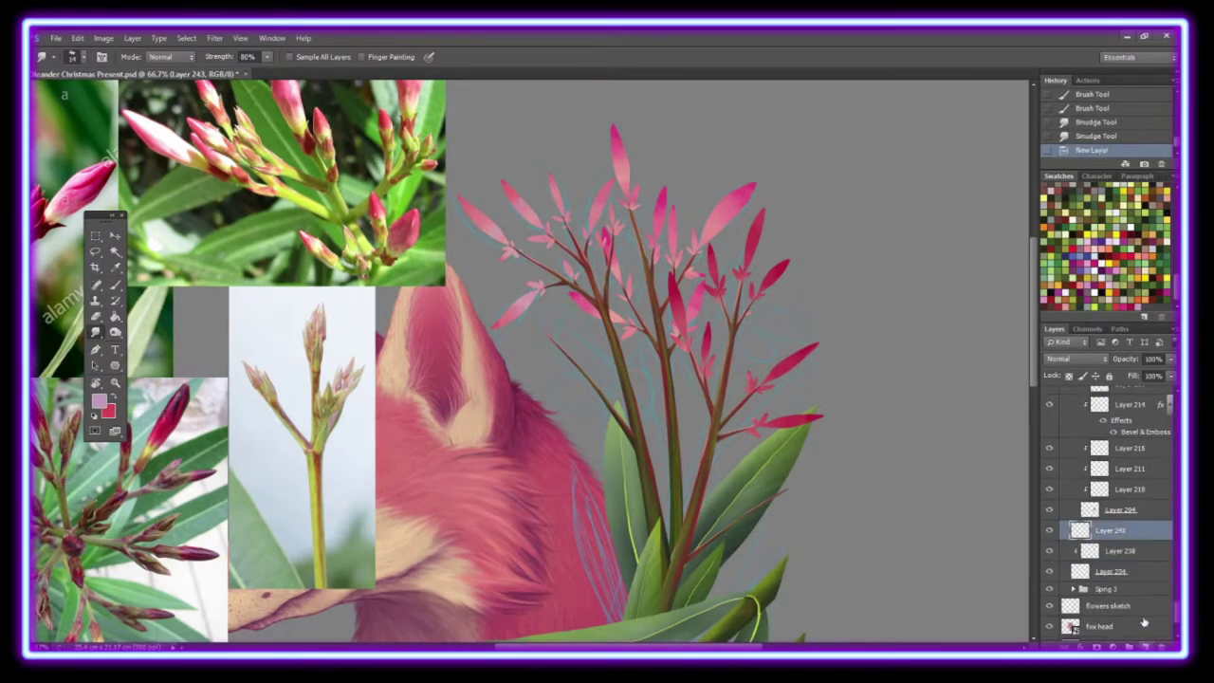
{"action": "key", "text": "ctrl+alt+g"}
{"action": "key", "text": "b"}
{"action": "left_click_drag", "start_coordinate": [640, 124], "coordinate": [583, 302]}
{"action": "key", "text": "r"}
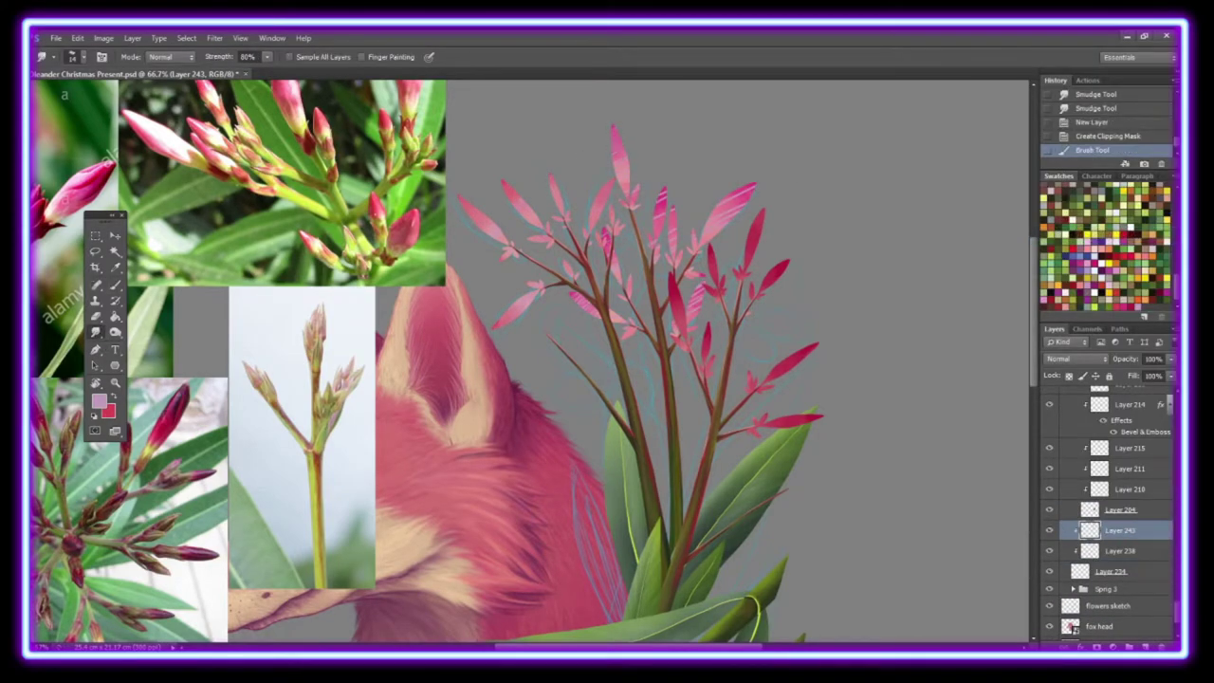
{"action": "left_click_drag", "start_coordinate": [661, 194], "coordinate": [664, 214]}
{"action": "left_click_drag", "start_coordinate": [725, 185], "coordinate": [735, 209]}
{"action": "mouse_move", "coordinate": [744, 185]}
{"action": "left_mouse_down"}
{"action": "mouse_move", "coordinate": [754, 211]}
{"action": "mouse_move", "coordinate": [740, 214]}
{"action": "left_mouse_up"}
Step: Sample a deep red from the reference photo with the Eyedropper
{"action": "left_click_drag", "start_coordinate": [616, 176], "coordinate": [749, 176]}
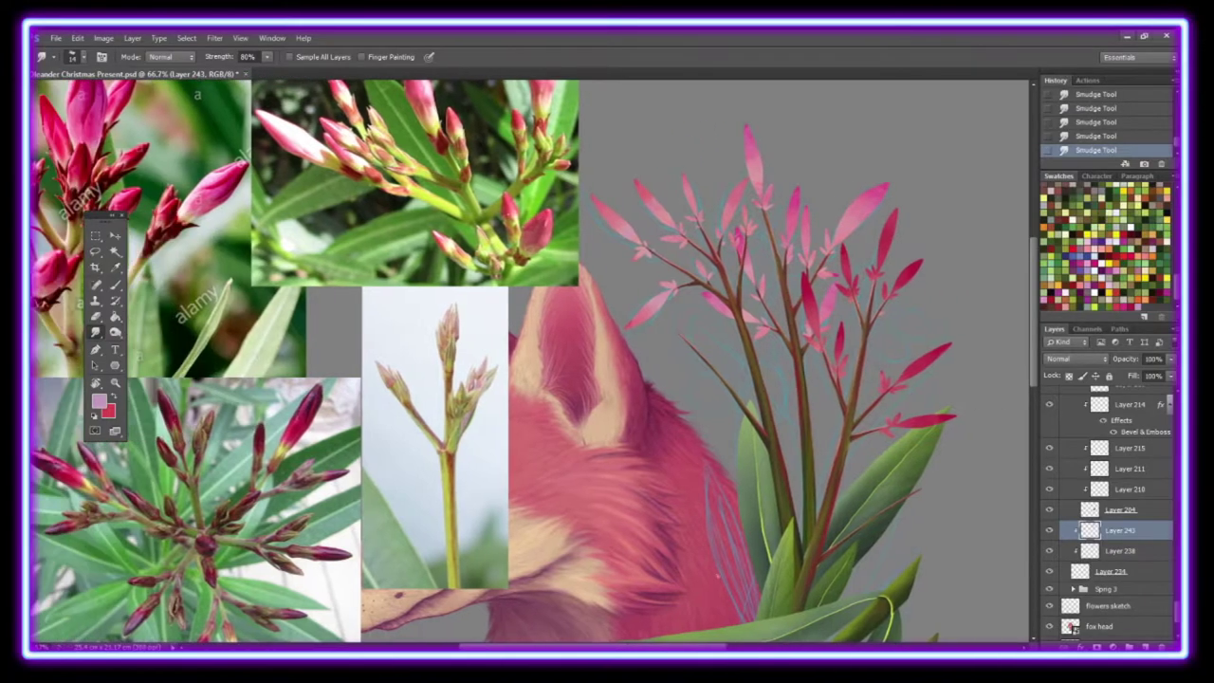
{"action": "scroll", "coordinate": [754, 174], "scroll_direction": "up", "scroll_amount": 3}
{"action": "left_click", "coordinate": [115, 268]}
{"action": "left_click", "coordinate": [510, 290]}
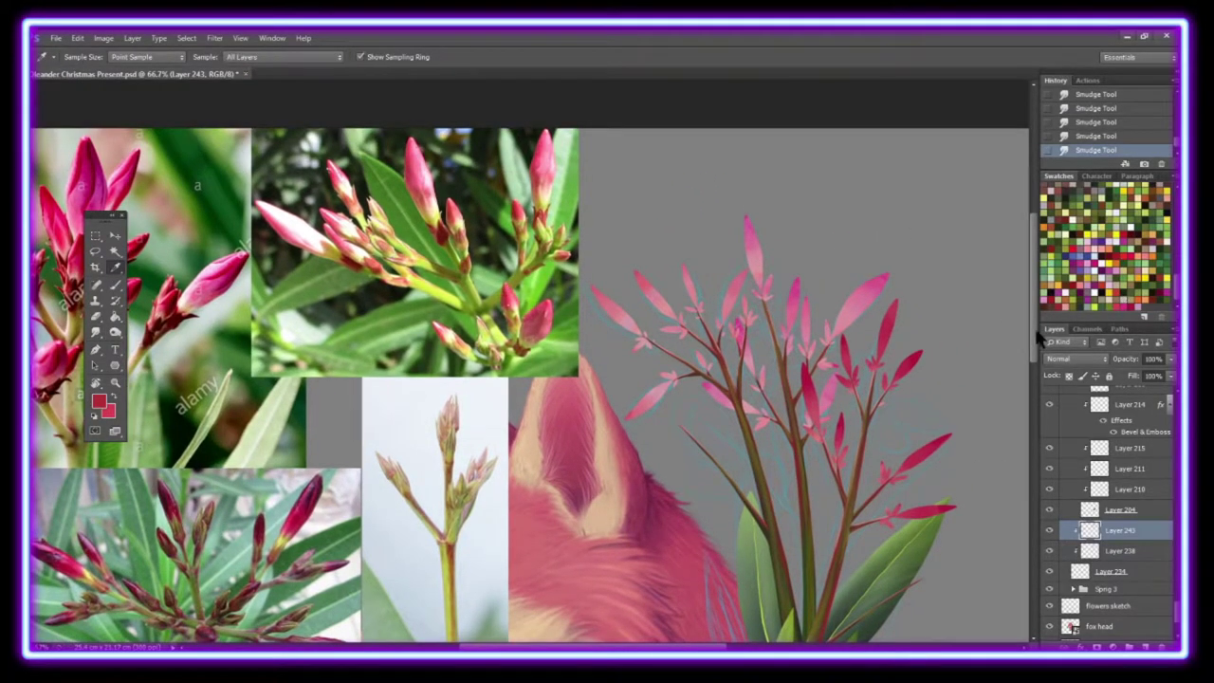
{"action": "scroll", "coordinate": [1032, 398], "scroll_direction": "down", "scroll_amount": 3}
{"action": "scroll", "coordinate": [1031, 399], "scroll_direction": "down", "scroll_amount": 5}
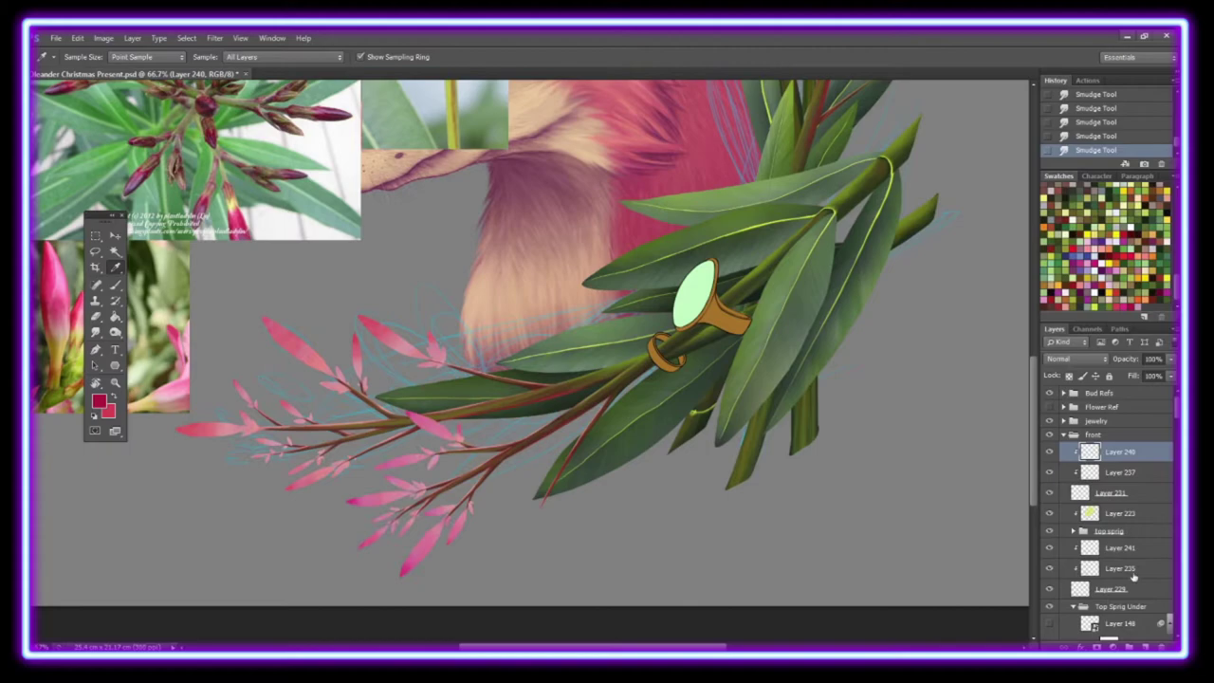
Step: Add a new layer clipped to the bud layer below
{"action": "key", "text": "ctrl+shift+alt+n"}
{"action": "right_click", "coordinate": [1119, 547]}
{"action": "left_click", "coordinate": [1086, 252]}
{"action": "scroll", "coordinate": [709, 626], "scroll_direction": "left", "scroll_amount": 3}
{"action": "key", "text": "b"}
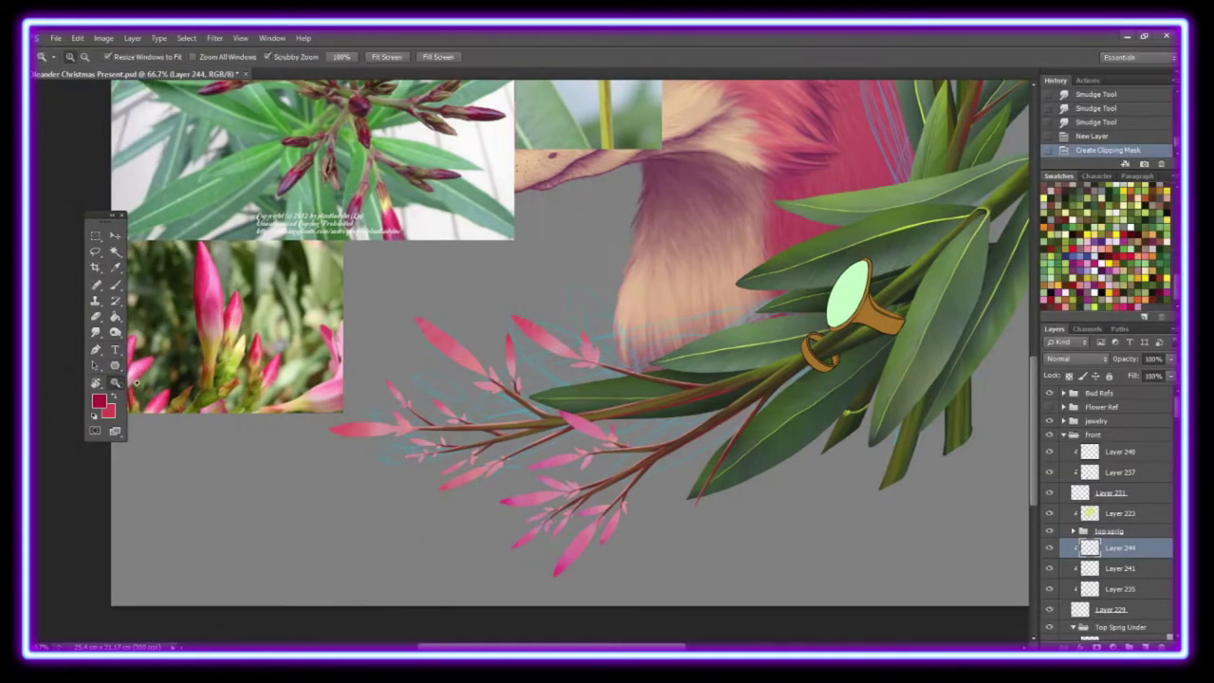
Step: Set the brush size to 2 px
{"action": "key", "text": "ctrl+plus"}
{"action": "left_click", "coordinate": [76, 56]}
{"action": "type", "text": "2"}
{"action": "key", "text": "Return"}
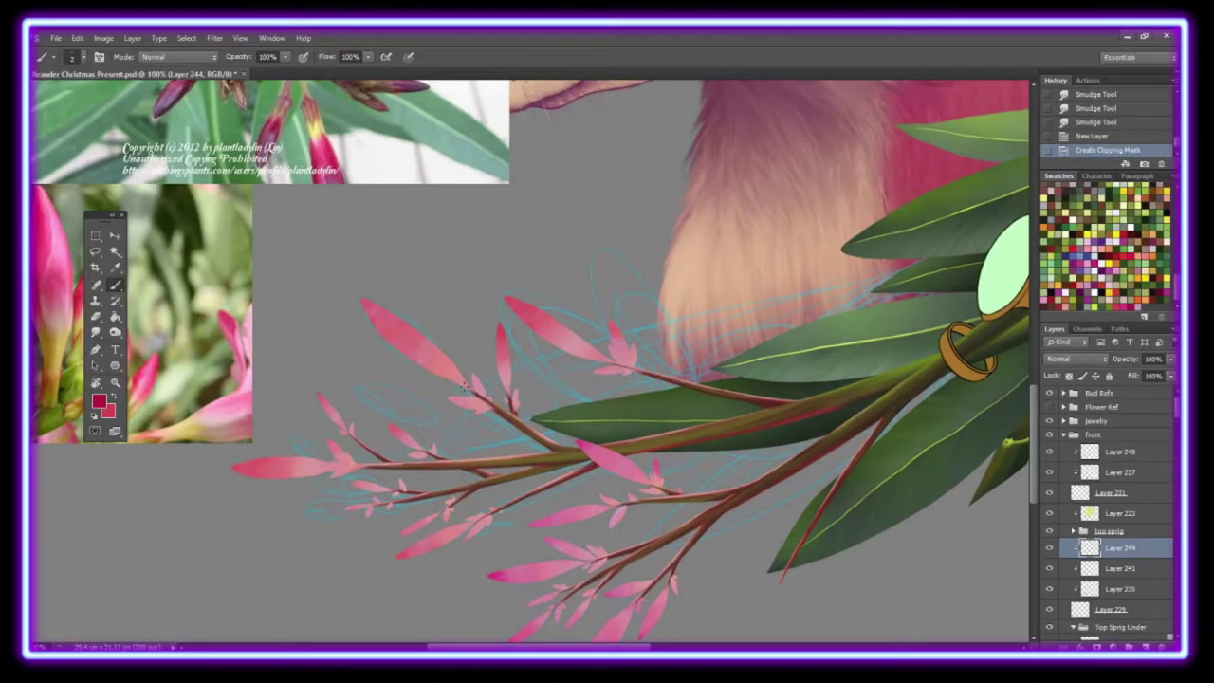
Step: Zoom in to 400% on the small buds at the branch tips
{"action": "left_click", "coordinate": [115, 381]}
{"action": "left_click", "coordinate": [143, 399]}
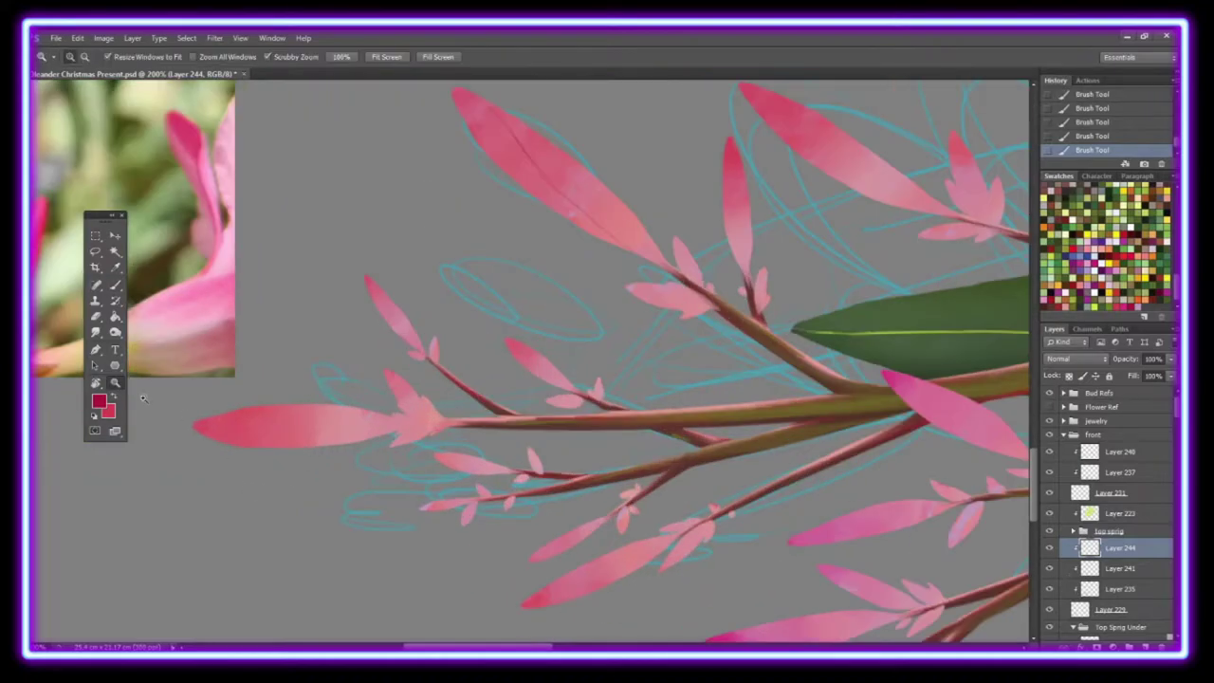
{"action": "left_click_drag", "start_coordinate": [446, 275], "coordinate": [496, 275]}
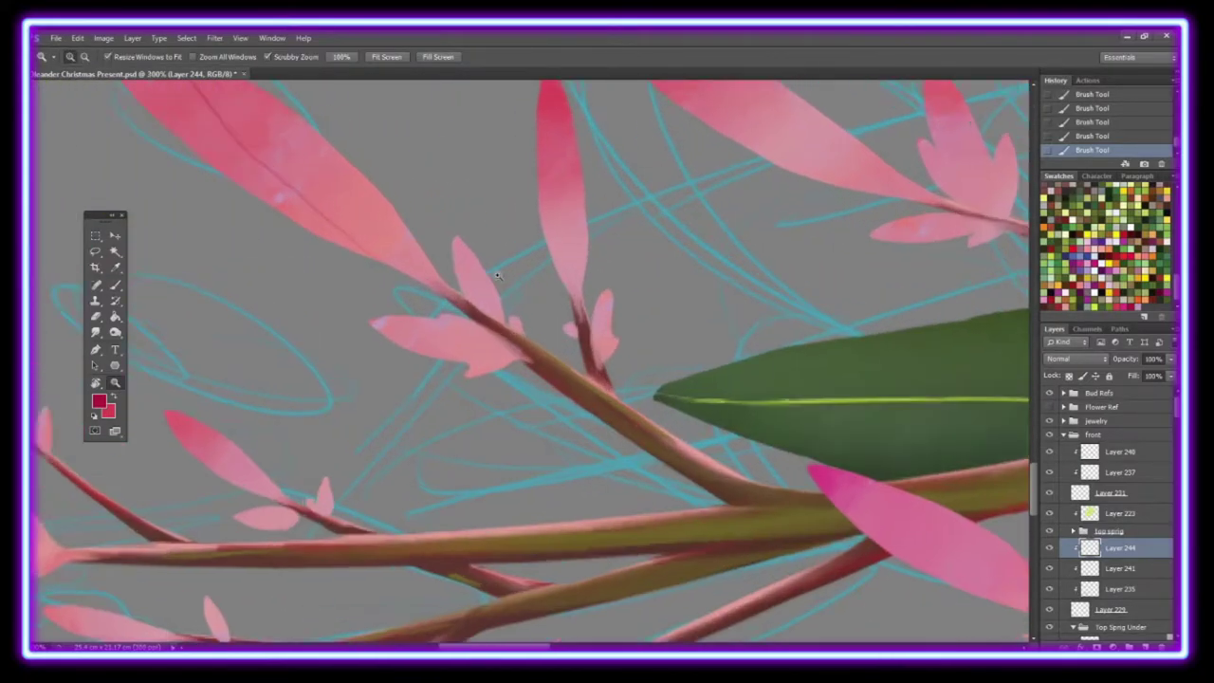
{"action": "left_click", "coordinate": [497, 275]}
{"action": "key", "text": "b"}
Step: Outline and darken the small buds' edges in dark red
{"action": "mouse_move", "coordinate": [347, 171]}
{"action": "left_mouse_down"}
{"action": "mouse_move", "coordinate": [392, 239]}
{"action": "mouse_move", "coordinate": [495, 315]}
{"action": "left_mouse_up"}
{"action": "mouse_move", "coordinate": [343, 330]}
{"action": "left_mouse_down"}
{"action": "mouse_move", "coordinate": [480, 373]}
{"action": "mouse_move", "coordinate": [470, 390]}
{"action": "mouse_move", "coordinate": [509, 328]}
{"action": "left_mouse_up"}
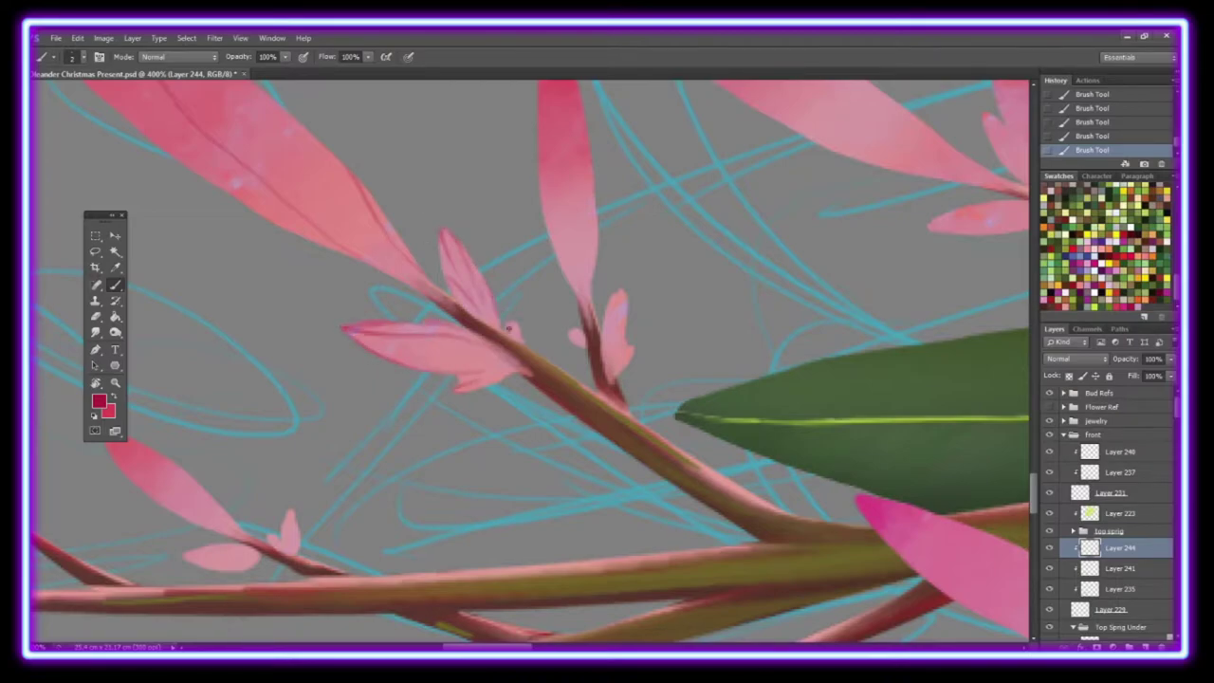
{"action": "left_click_drag", "start_coordinate": [613, 301], "coordinate": [624, 365]}
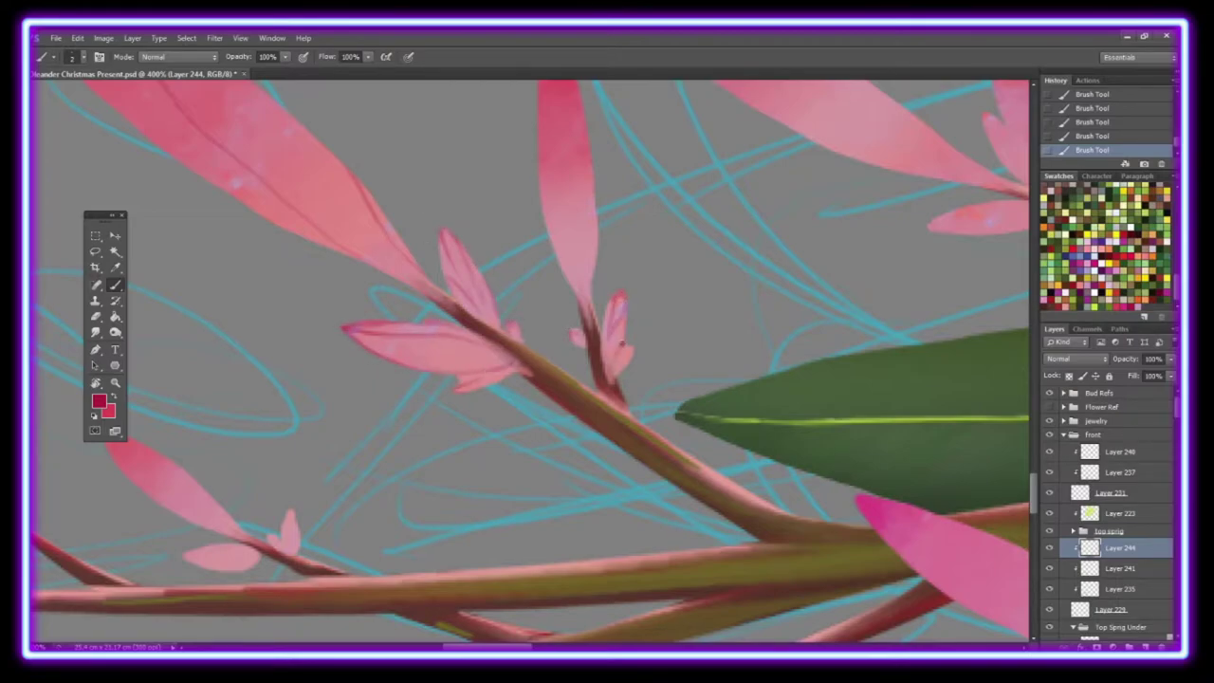
{"action": "left_click_drag", "start_coordinate": [465, 249], "coordinate": [477, 317]}
{"action": "left_click_drag", "start_coordinate": [1036, 495], "coordinate": [1036, 484]}
{"action": "left_click_drag", "start_coordinate": [574, 245], "coordinate": [574, 294]}
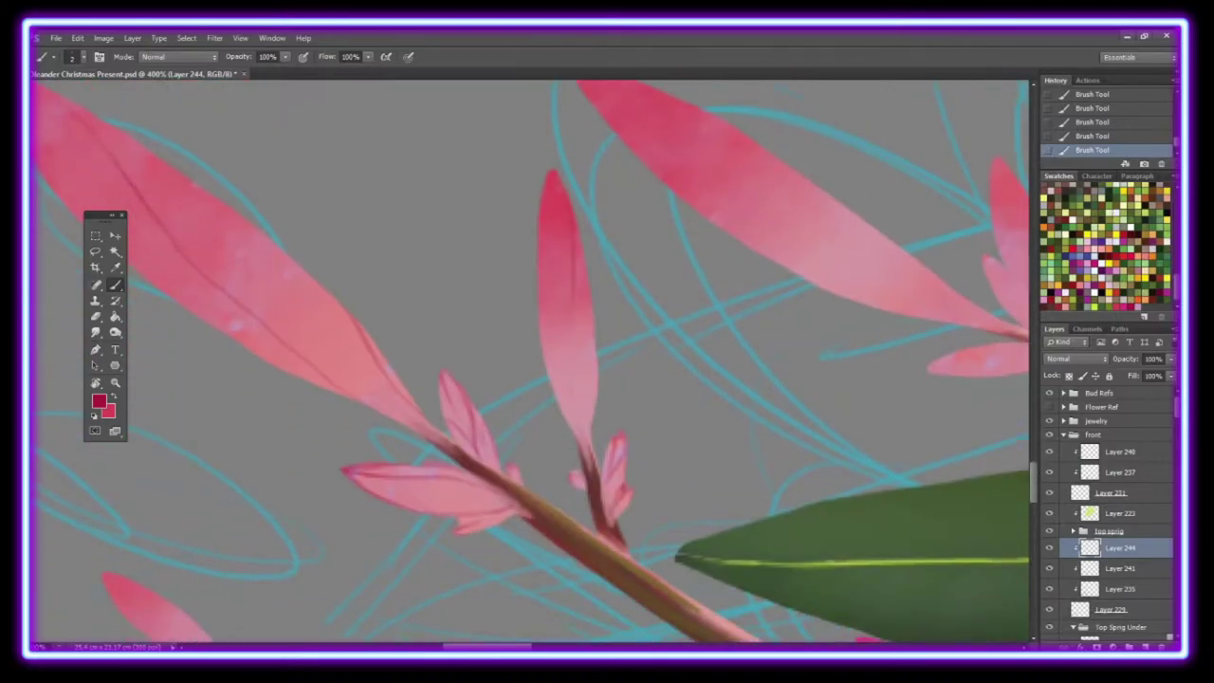
{"action": "left_click_drag", "start_coordinate": [573, 438], "coordinate": [569, 237]}
Step: Paint dark red veins and edge lines on several buds, including the tall and hanging ones
{"action": "left_click_drag", "start_coordinate": [647, 607], "coordinate": [749, 446]}
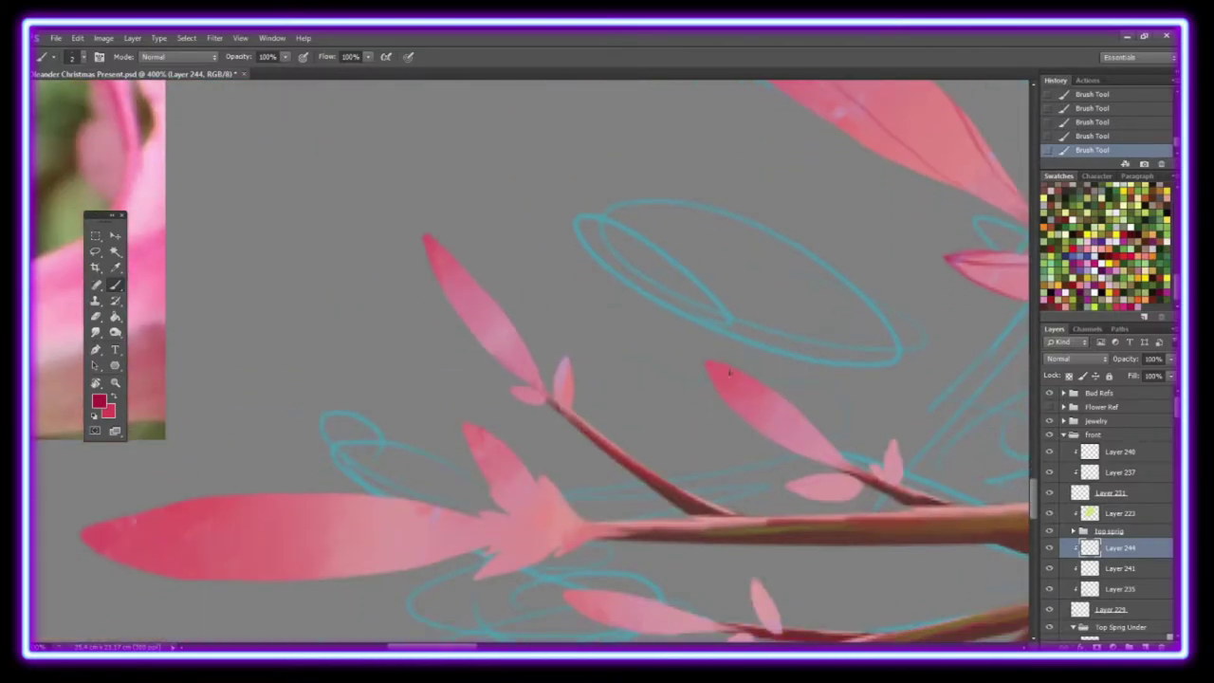
{"action": "left_click_drag", "start_coordinate": [749, 398], "coordinate": [771, 429]}
{"action": "left_click_drag", "start_coordinate": [858, 484], "coordinate": [803, 489]}
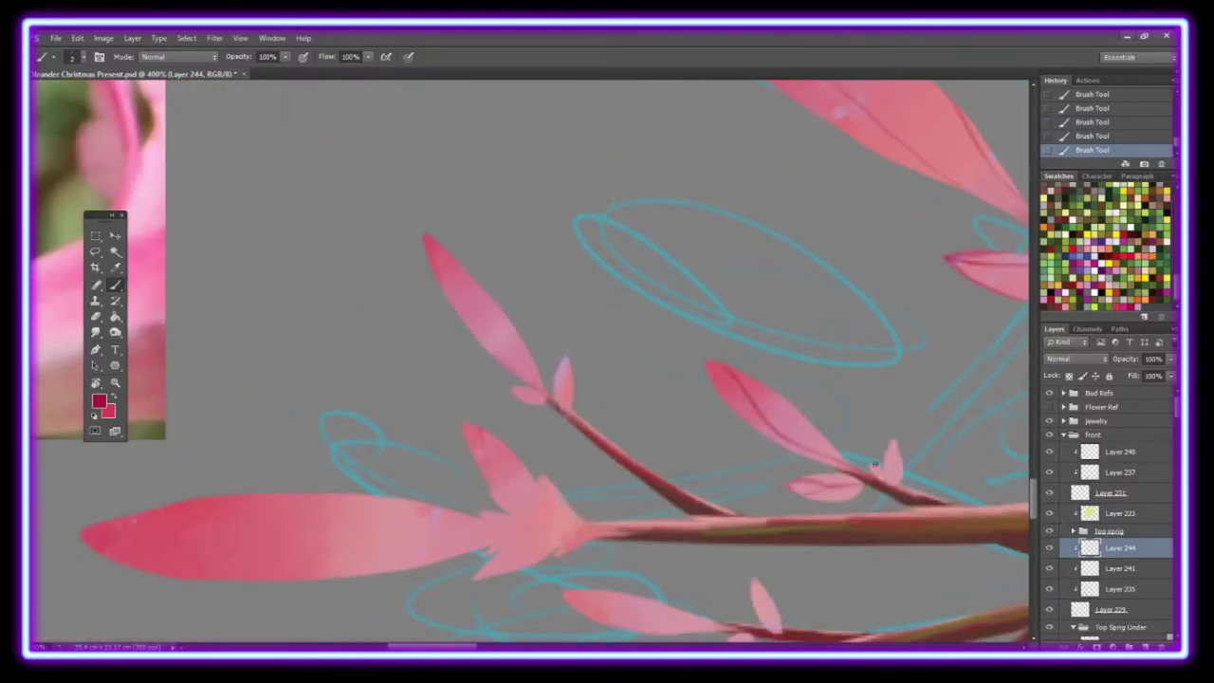
{"action": "mouse_move", "coordinate": [431, 248]}
{"action": "left_mouse_down"}
{"action": "mouse_move", "coordinate": [541, 381]}
{"action": "mouse_move", "coordinate": [561, 389]}
{"action": "left_mouse_up"}
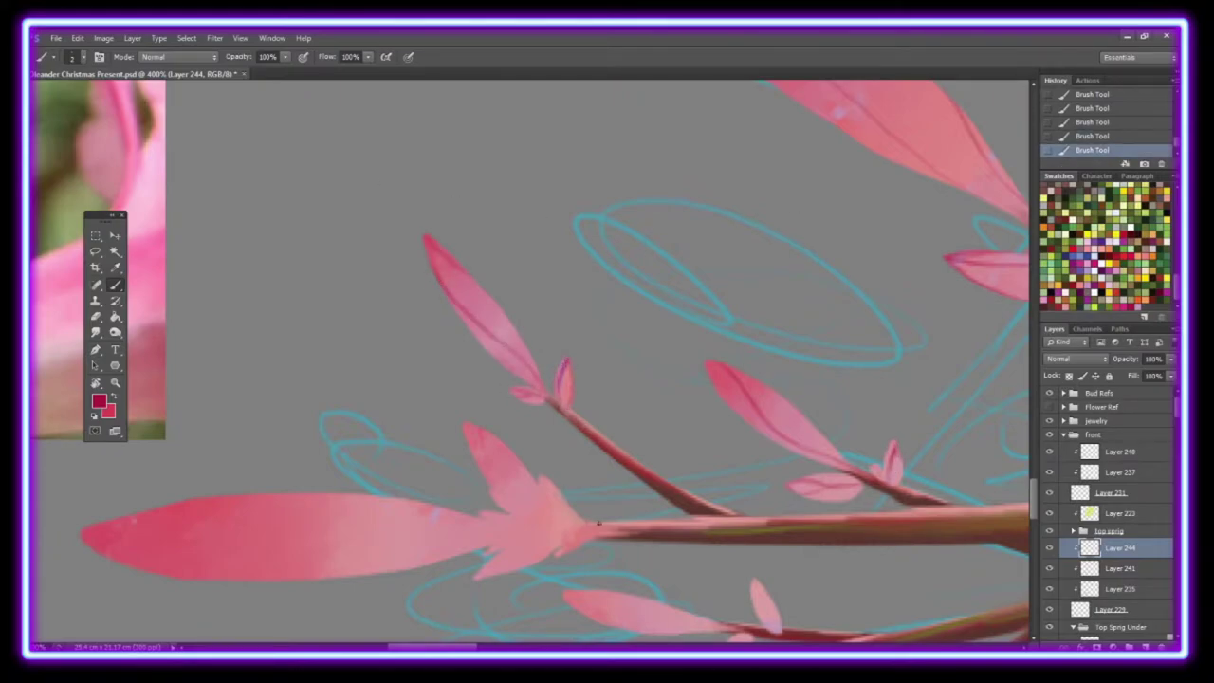
{"action": "scroll", "coordinate": [599, 522], "scroll_direction": "down", "scroll_amount": 3}
{"action": "left_click_drag", "start_coordinate": [641, 545], "coordinate": [622, 582]}
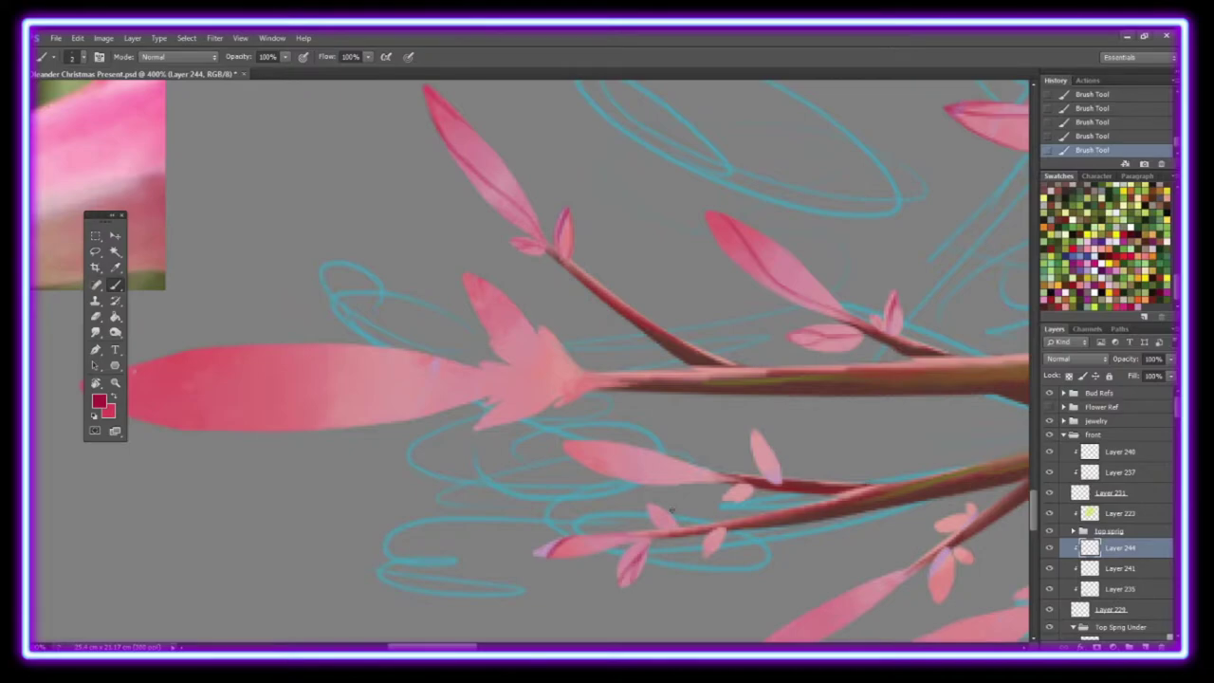
{"action": "left_click_drag", "start_coordinate": [754, 433], "coordinate": [776, 479]}
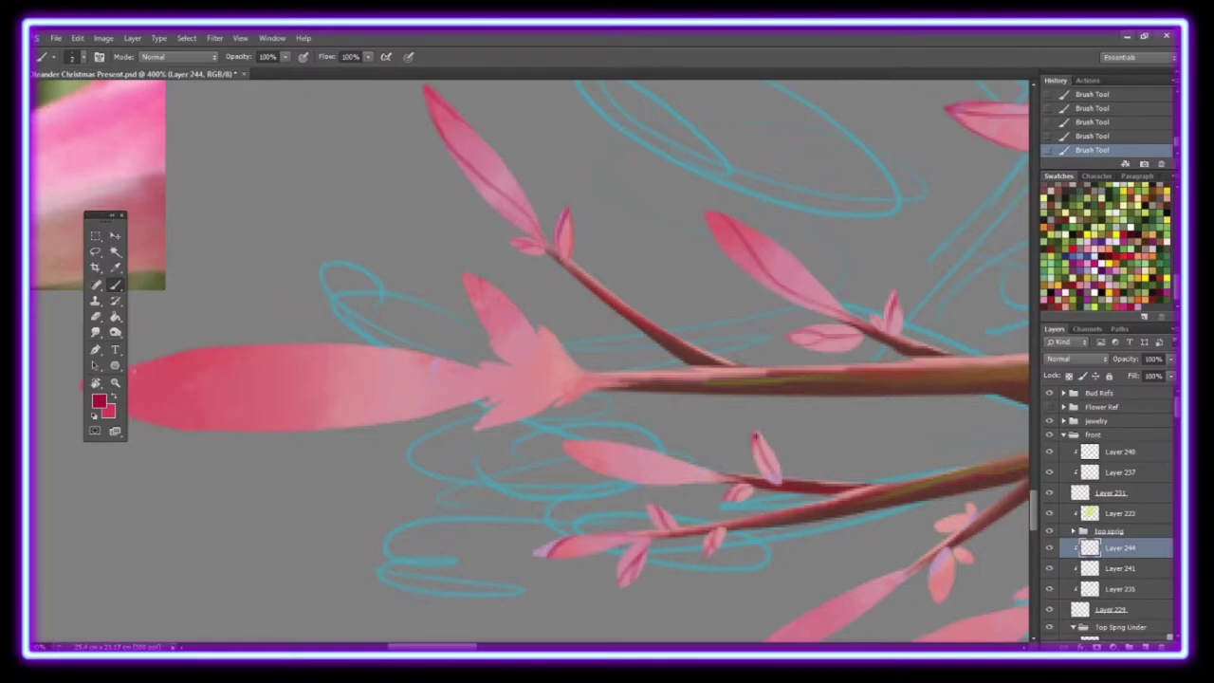
{"action": "left_click_drag", "start_coordinate": [306, 439], "coordinate": [393, 399]}
Step: Rotate the view, then add dark veins and shading to the large and central buds
{"action": "left_click_drag", "start_coordinate": [546, 472], "coordinate": [572, 523]}
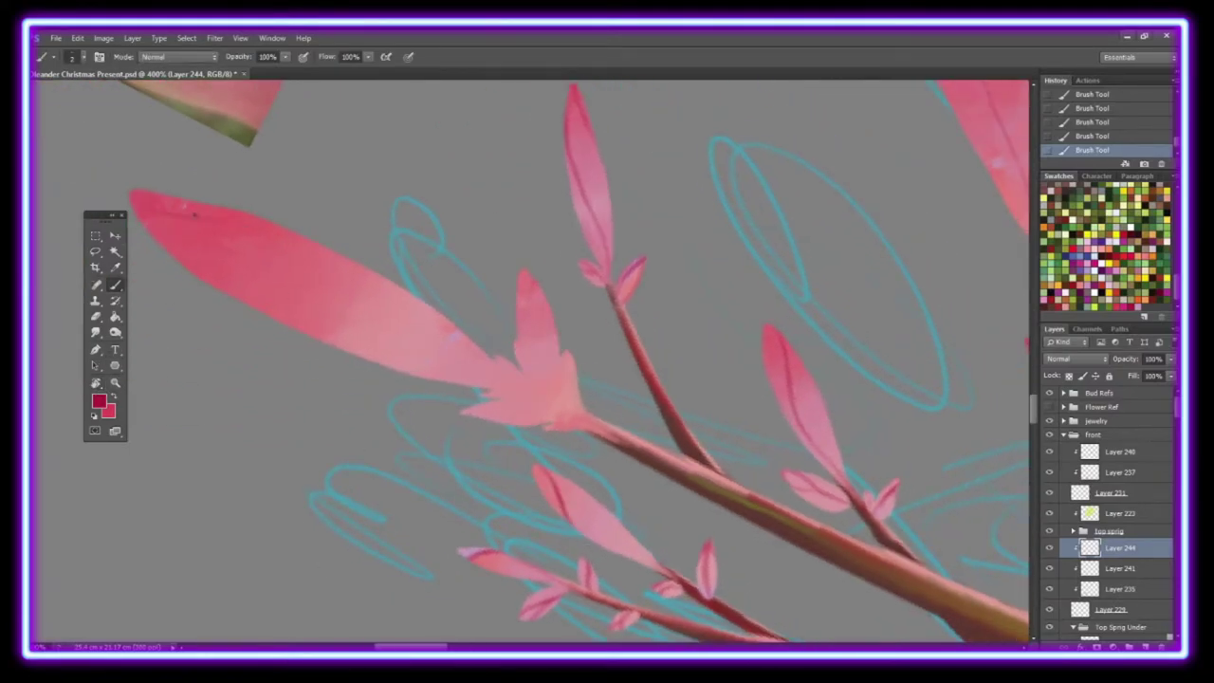
{"action": "left_click_drag", "start_coordinate": [332, 253], "coordinate": [152, 206]}
{"action": "mouse_move", "coordinate": [493, 358]}
{"action": "left_mouse_down"}
{"action": "mouse_move", "coordinate": [523, 391]}
{"action": "mouse_move", "coordinate": [538, 383]}
{"action": "left_mouse_up"}
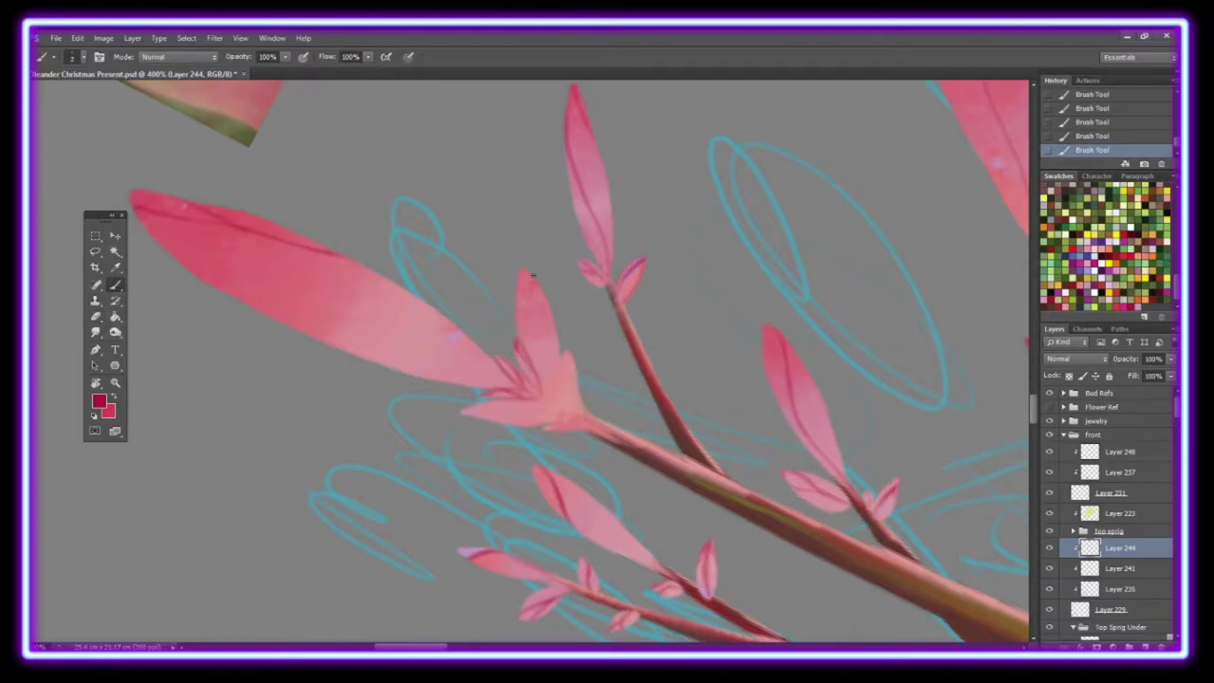
{"action": "mouse_move", "coordinate": [532, 275]}
{"action": "left_mouse_down"}
{"action": "mouse_move", "coordinate": [521, 353]}
{"action": "mouse_move", "coordinate": [557, 396]}
{"action": "left_mouse_up"}
{"action": "mouse_move", "coordinate": [571, 352]}
{"action": "left_mouse_down"}
{"action": "mouse_move", "coordinate": [559, 412]}
{"action": "mouse_move", "coordinate": [465, 419]}
{"action": "left_mouse_up"}
Step: Zoom out and touch up a stray dark stroke
{"action": "key", "text": "z"}
{"action": "left_click_drag", "start_coordinate": [313, 409], "coordinate": [152, 410]}
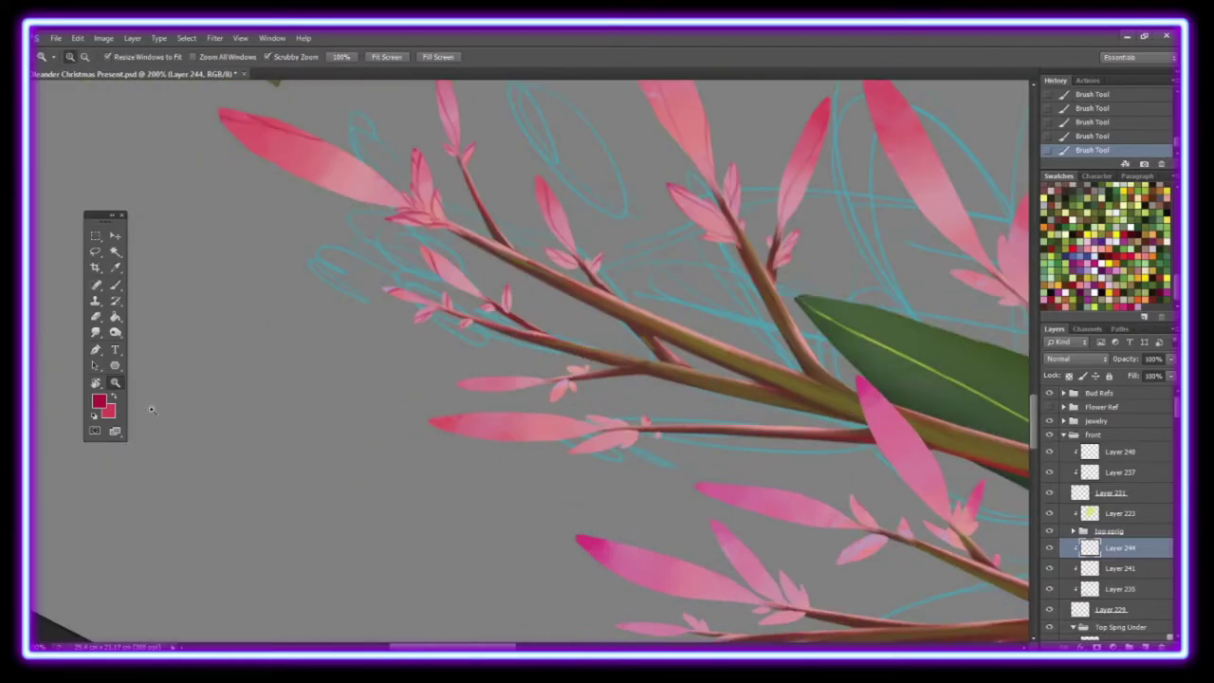
{"action": "key", "text": "b"}
{"action": "key", "text": "e"}
{"action": "key", "text": "b"}
{"action": "left_click_drag", "start_coordinate": [451, 306], "coordinate": [476, 379]}
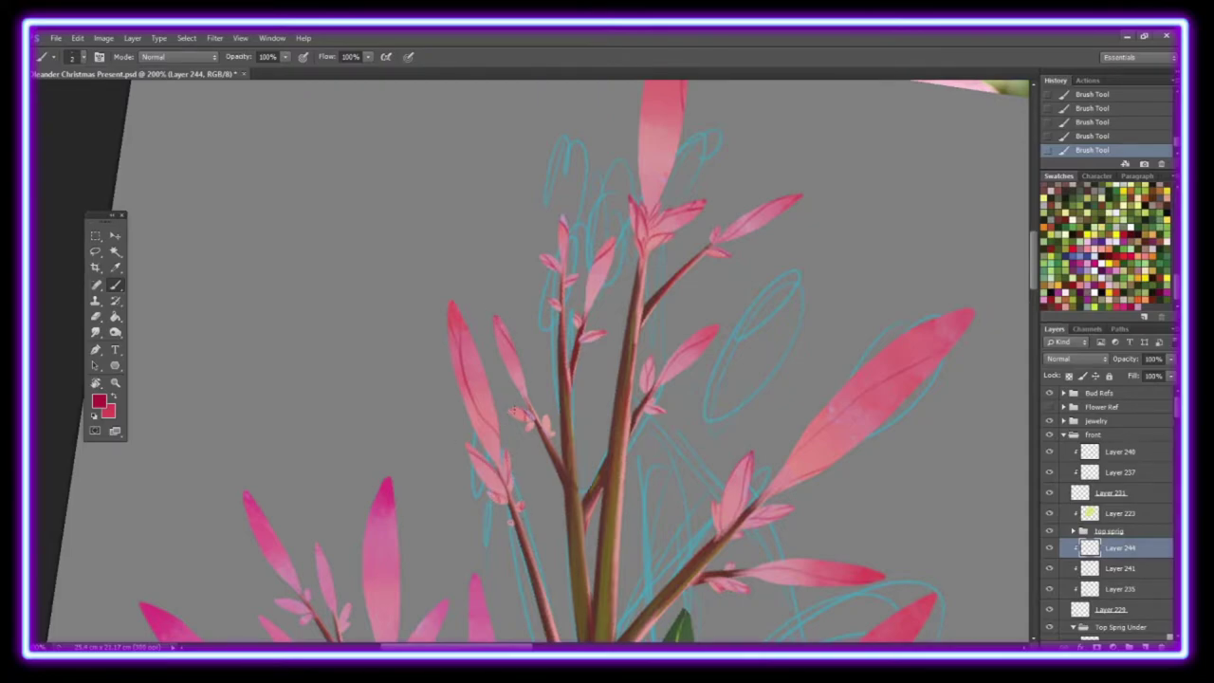
Step: Zoom to 300% near the green leaf and paint dark veins and outlines on the upper-right bud petals
{"action": "key", "text": "z"}
{"action": "mouse_move", "coordinate": [531, 379]}
{"action": "left_mouse_down"}
{"action": "mouse_move", "coordinate": [640, 268]}
{"action": "mouse_move", "coordinate": [692, 322]}
{"action": "left_mouse_up"}
{"action": "key", "text": "b"}
{"action": "left_click_drag", "start_coordinate": [713, 254], "coordinate": [703, 310]}
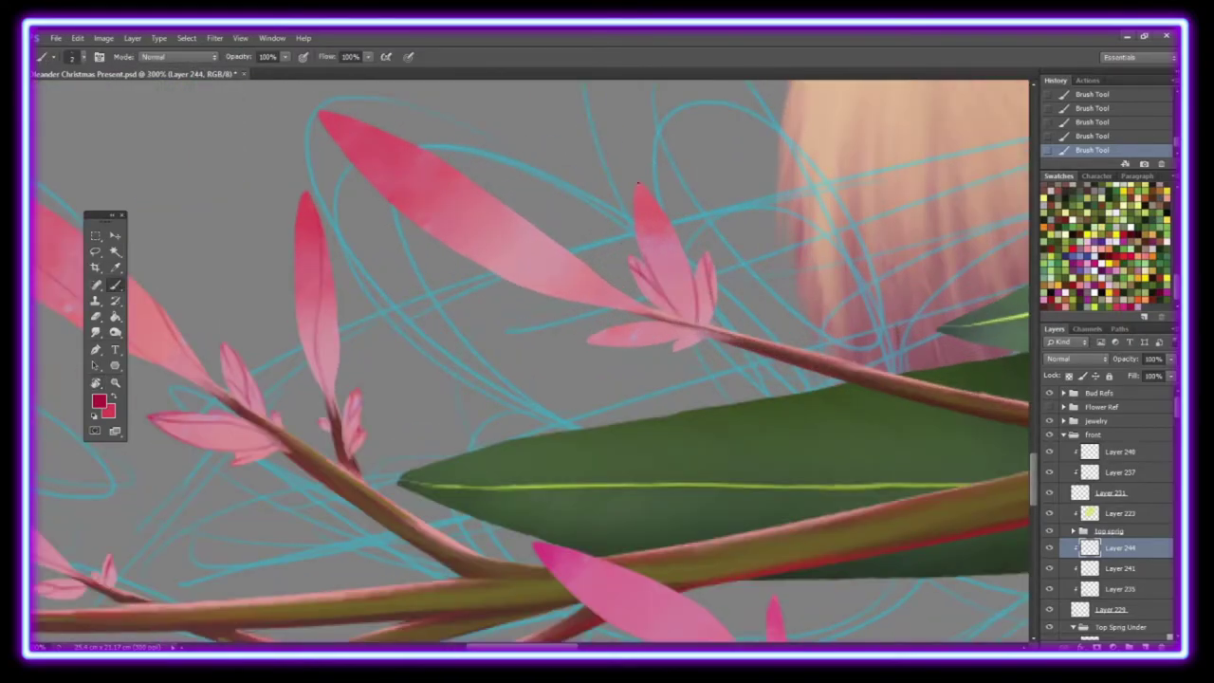
{"action": "left_click_drag", "start_coordinate": [640, 185], "coordinate": [690, 275]}
{"action": "mouse_move", "coordinate": [664, 233]}
{"action": "left_mouse_down"}
{"action": "mouse_move", "coordinate": [696, 299]}
{"action": "mouse_move", "coordinate": [675, 344]}
{"action": "mouse_move", "coordinate": [590, 344]}
{"action": "left_mouse_up"}
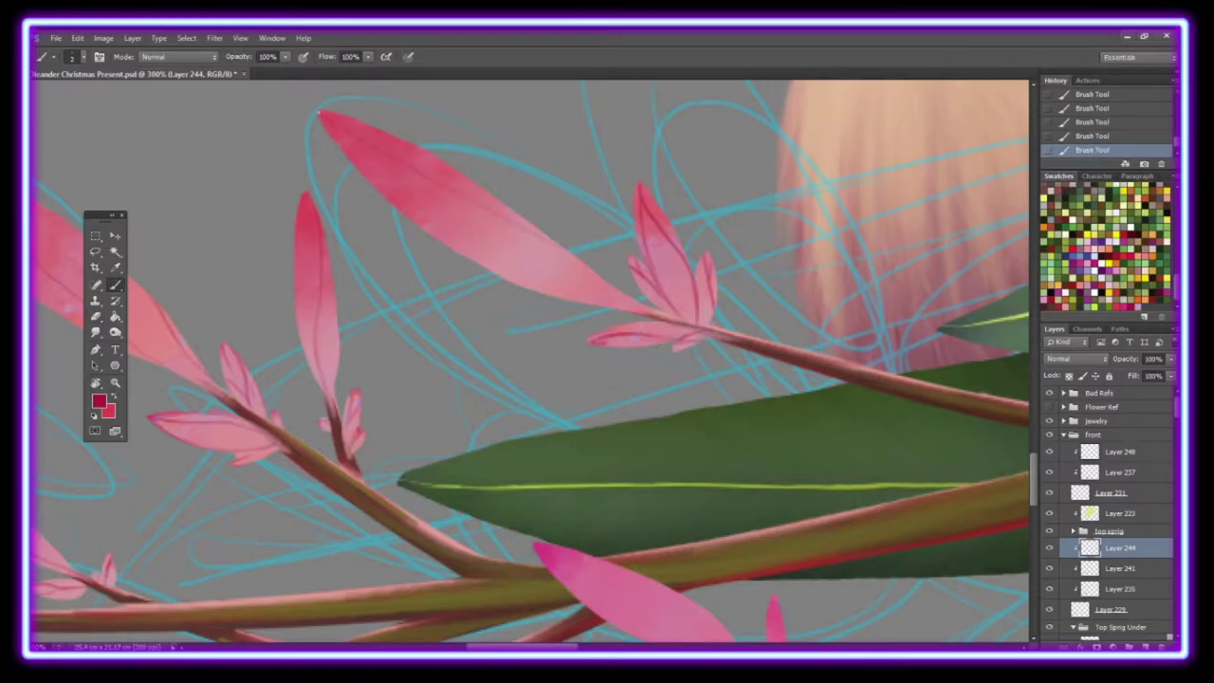
{"action": "key", "text": "z"}
{"action": "left_click_drag", "start_coordinate": [334, 144], "coordinate": [483, 485]}
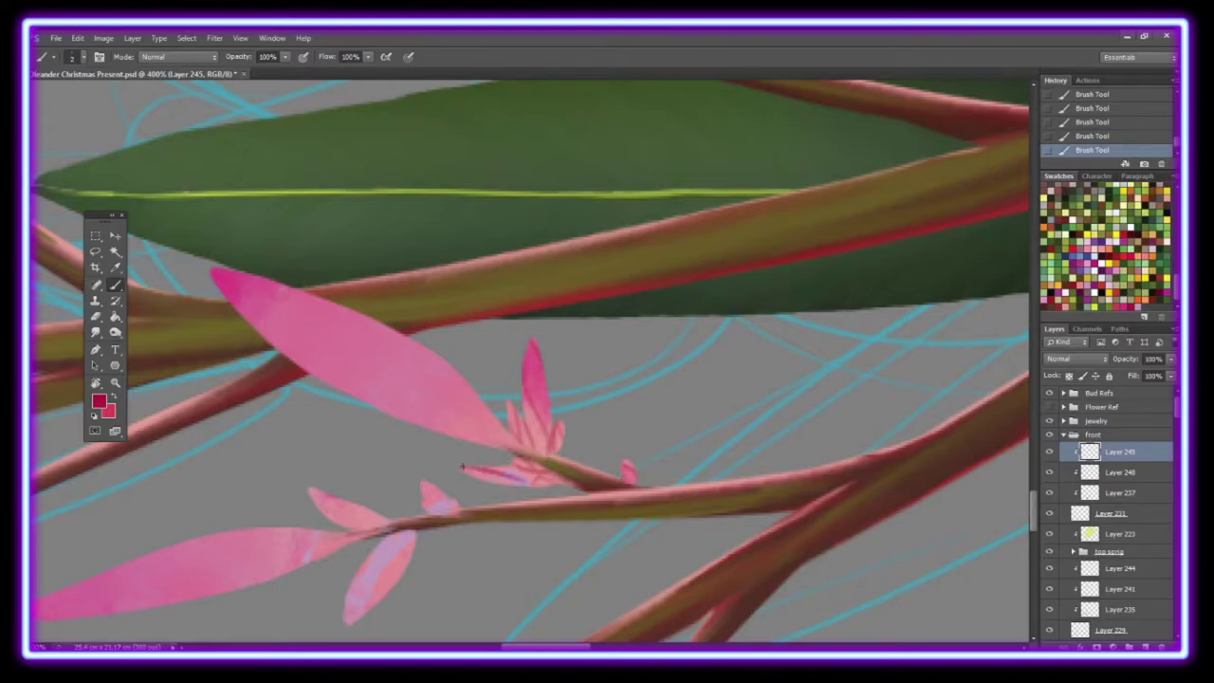
Step: On Layer 245, paint thin dark veins on the front sprig's central, long and small bud leaves
{"action": "key", "text": "r"}
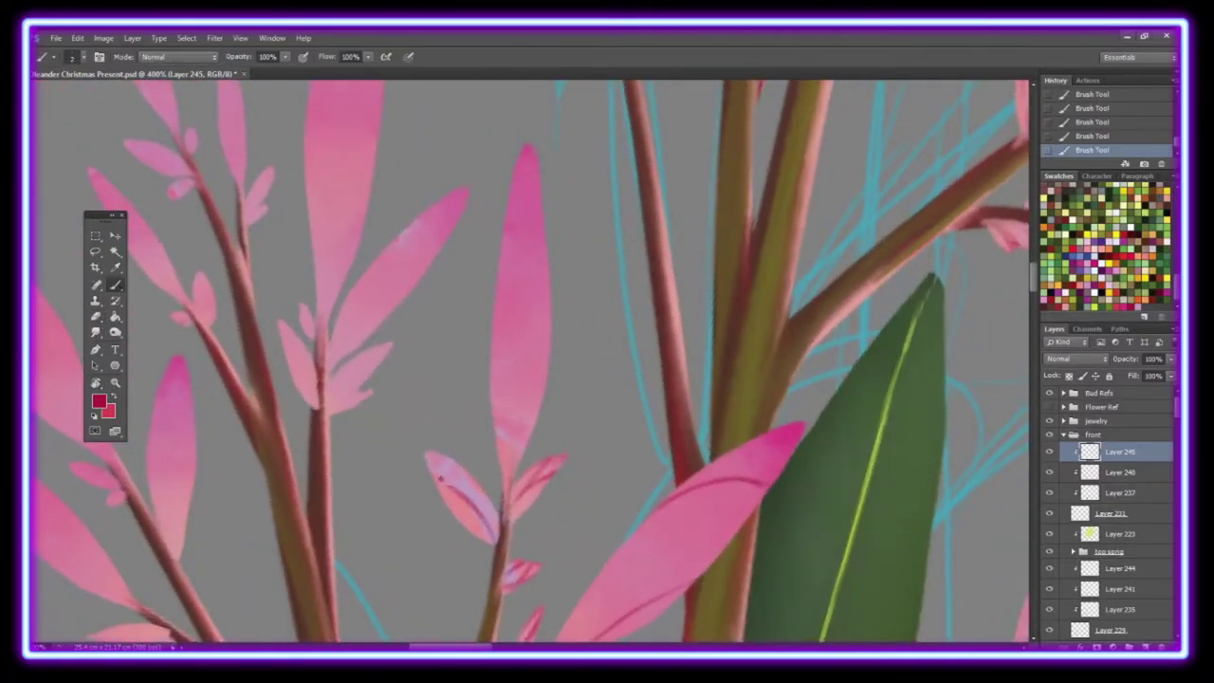
{"action": "left_click_drag", "start_coordinate": [503, 405], "coordinate": [492, 328]}
{"action": "left_click_drag", "start_coordinate": [525, 203], "coordinate": [546, 267]}
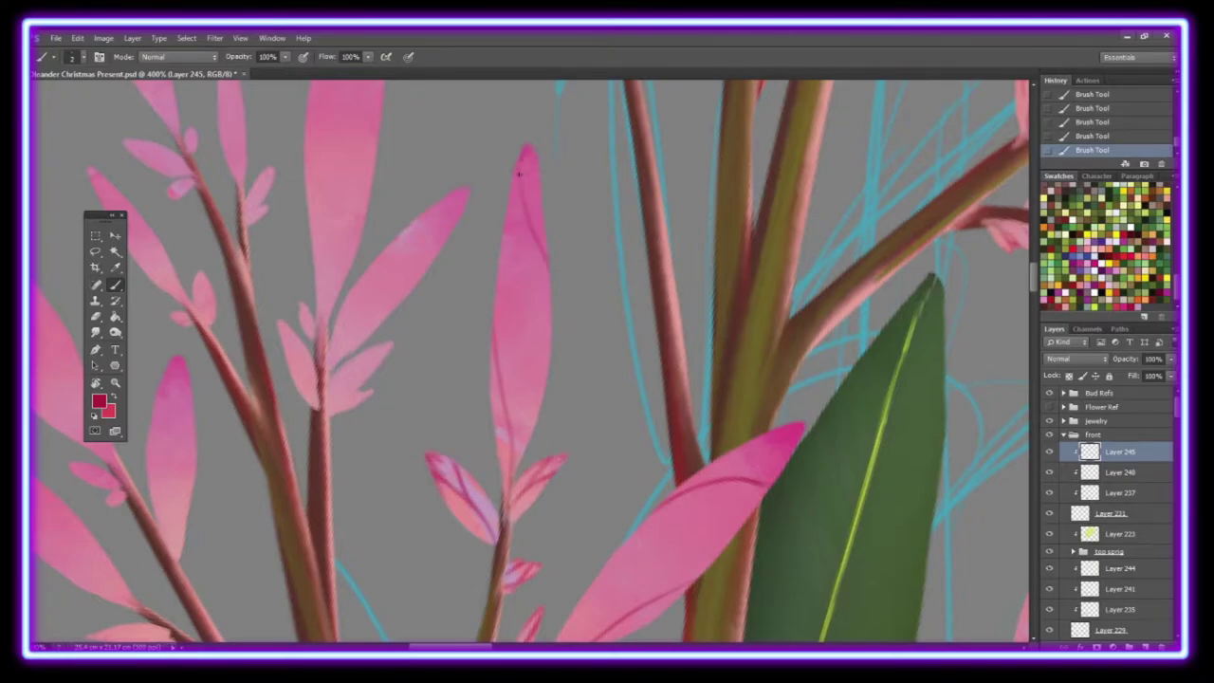
{"action": "left_click_drag", "start_coordinate": [520, 159], "coordinate": [531, 231]}
{"action": "mouse_move", "coordinate": [330, 403]}
{"action": "left_mouse_down"}
{"action": "mouse_move", "coordinate": [368, 351]}
{"action": "mouse_move", "coordinate": [297, 338]}
{"action": "mouse_move", "coordinate": [296, 303]}
{"action": "left_mouse_up"}
{"action": "mouse_move", "coordinate": [335, 366]}
{"action": "left_mouse_down"}
{"action": "mouse_move", "coordinate": [402, 233]}
{"action": "mouse_move", "coordinate": [454, 193]}
{"action": "left_mouse_up"}
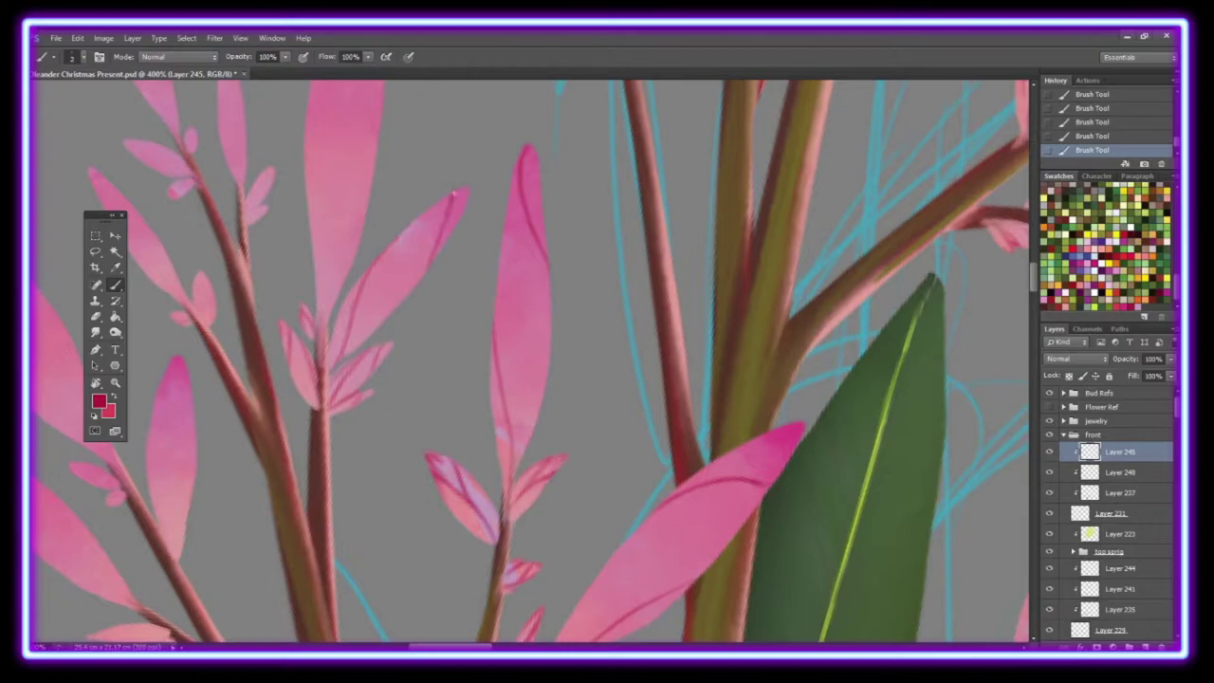
{"action": "left_click_drag", "start_coordinate": [419, 277], "coordinate": [463, 190]}
{"action": "scroll", "coordinate": [508, 322], "scroll_direction": "left", "scroll_amount": 5}
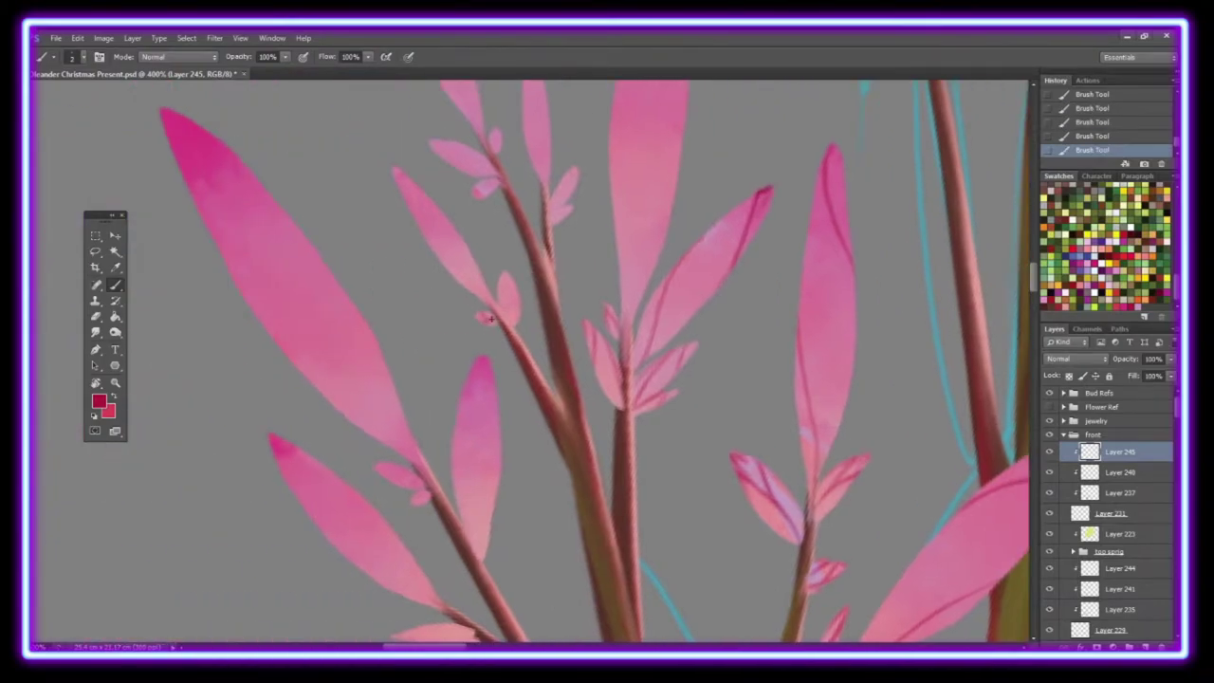
{"action": "left_click_drag", "start_coordinate": [565, 207], "coordinate": [573, 172]}
{"action": "left_click_drag", "start_coordinate": [493, 190], "coordinate": [481, 186]}
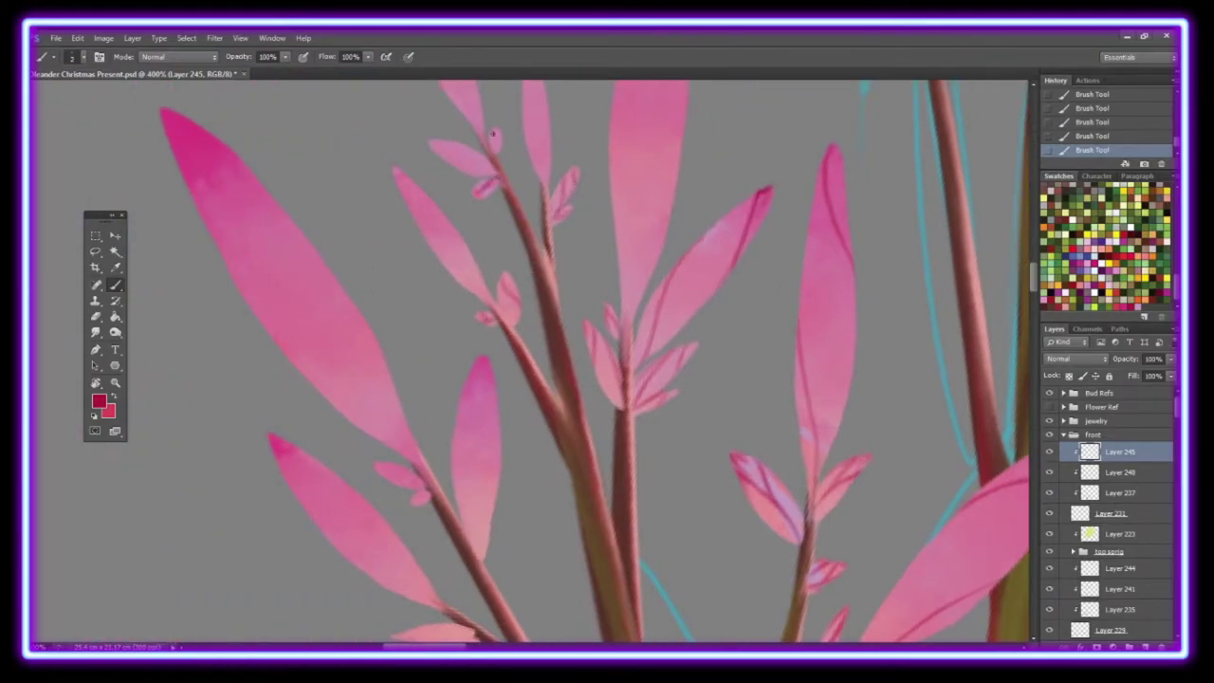
{"action": "left_click_drag", "start_coordinate": [493, 134], "coordinate": [497, 150]}
{"action": "left_click_drag", "start_coordinate": [438, 144], "coordinate": [493, 165]}
{"action": "left_click_drag", "start_coordinate": [410, 182], "coordinate": [418, 220]}
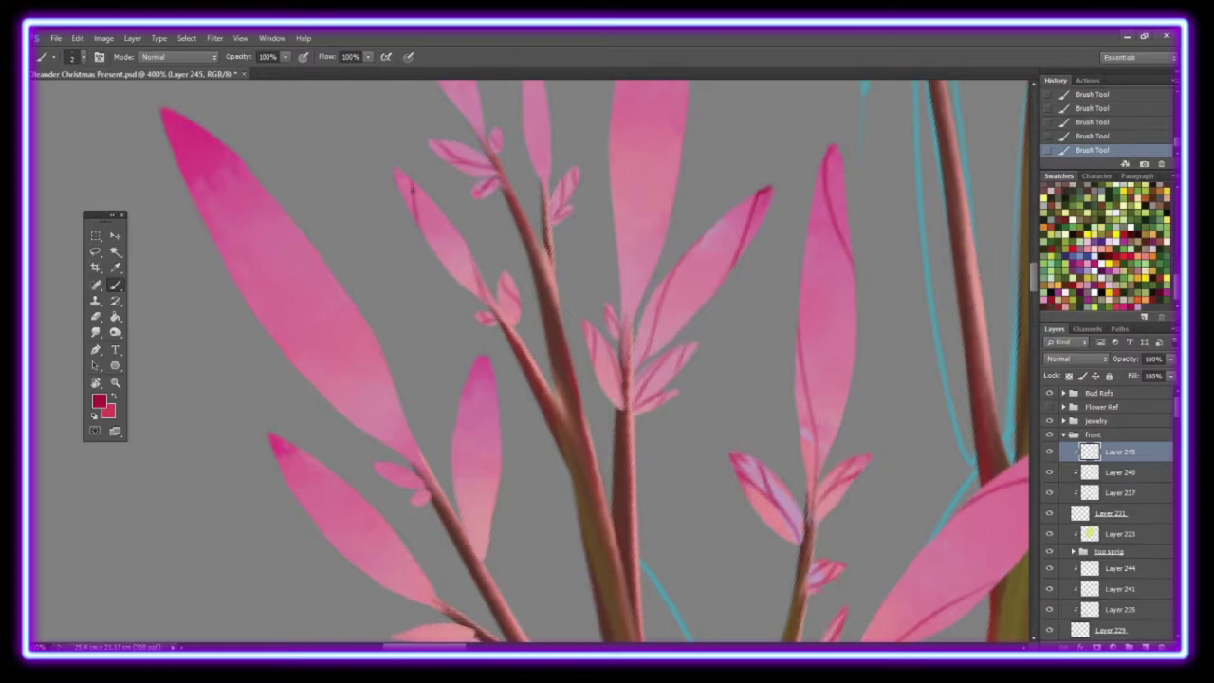
Step: Add veins to the front sprig's upper-left, big middle, lower middle and lower-left leaves
{"action": "scroll", "coordinate": [418, 220], "scroll_direction": "up", "scroll_amount": 3}
{"action": "scroll", "coordinate": [419, 220], "scroll_direction": "up", "scroll_amount": 4}
{"action": "left_click_drag", "start_coordinate": [467, 384], "coordinate": [400, 195]}
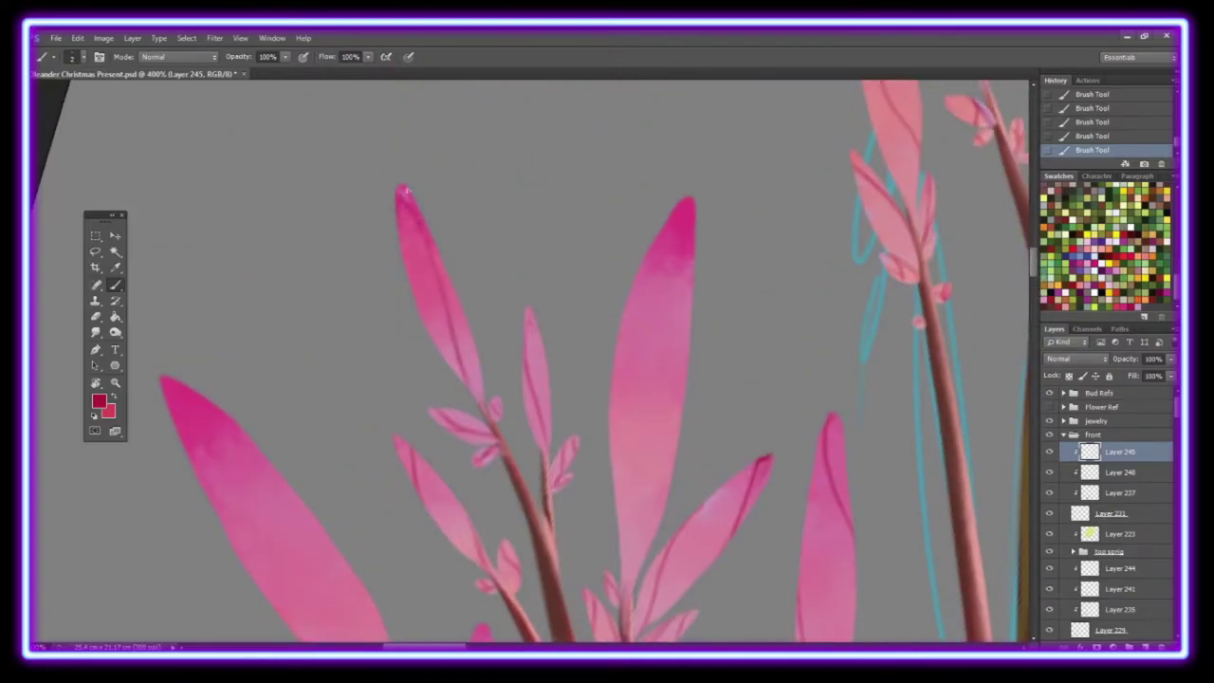
{"action": "left_click_drag", "start_coordinate": [679, 398], "coordinate": [685, 220]}
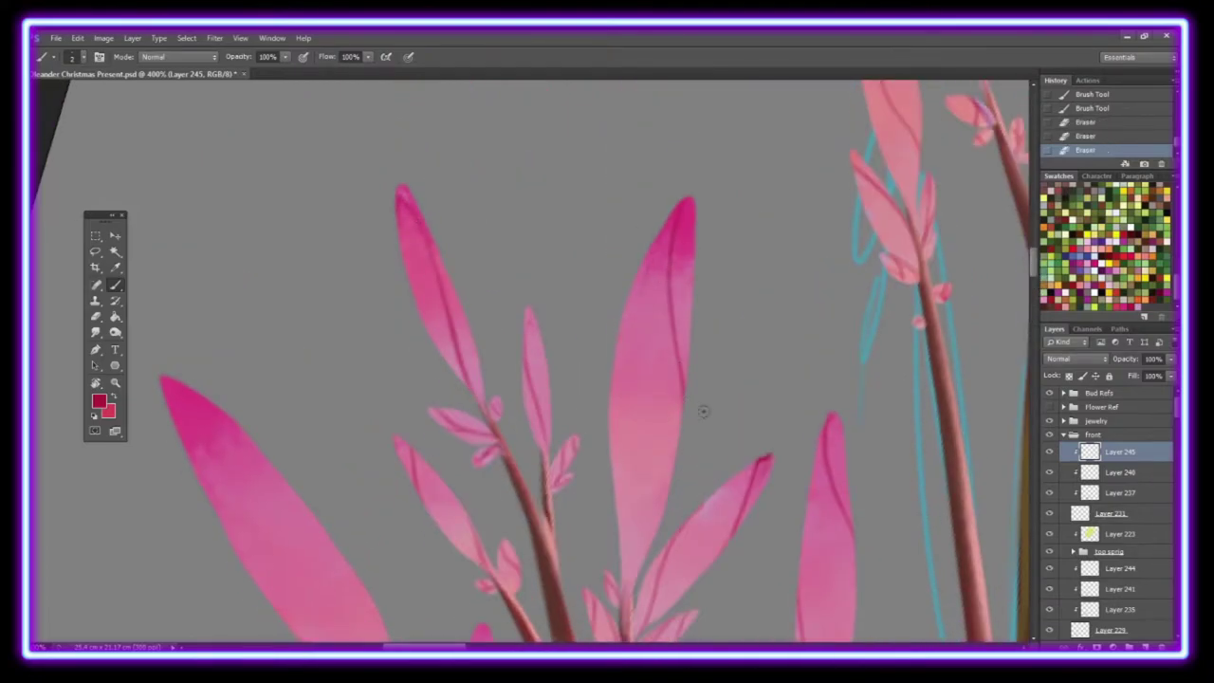
{"action": "left_click_drag", "start_coordinate": [633, 462], "coordinate": [611, 590]}
{"action": "left_click_drag", "start_coordinate": [703, 410], "coordinate": [569, 361]}
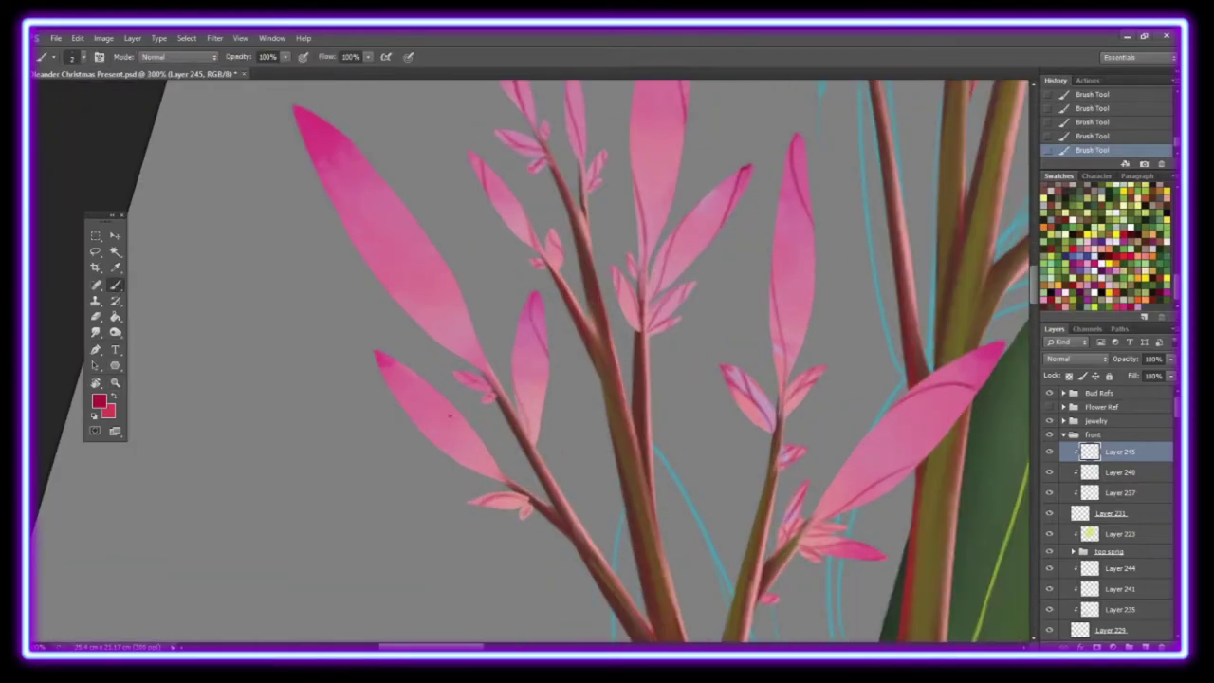
{"action": "left_click_drag", "start_coordinate": [450, 414], "coordinate": [479, 457]}
{"action": "mouse_move", "coordinate": [388, 368]}
{"action": "left_mouse_down"}
{"action": "mouse_move", "coordinate": [445, 451]}
{"action": "mouse_move", "coordinate": [448, 438]}
{"action": "mouse_move", "coordinate": [476, 431]}
{"action": "left_mouse_up"}
{"action": "key", "text": "e"}
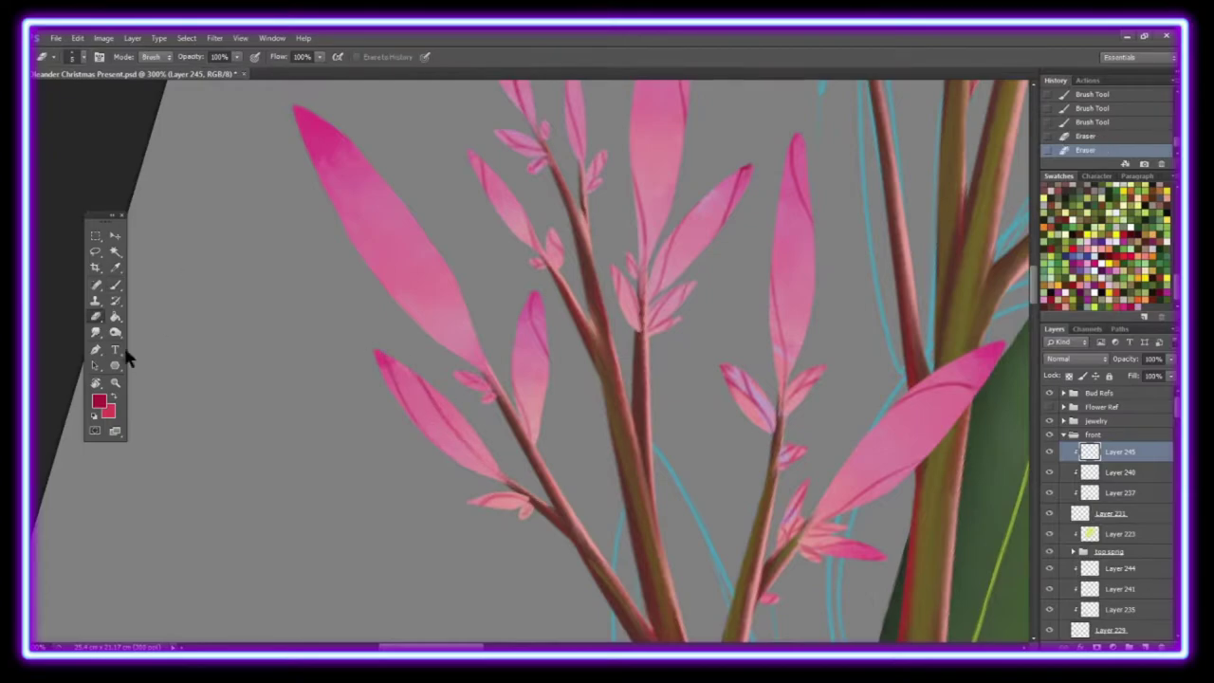
{"action": "key", "text": "b"}
{"action": "left_click_drag", "start_coordinate": [427, 313], "coordinate": [544, 483]}
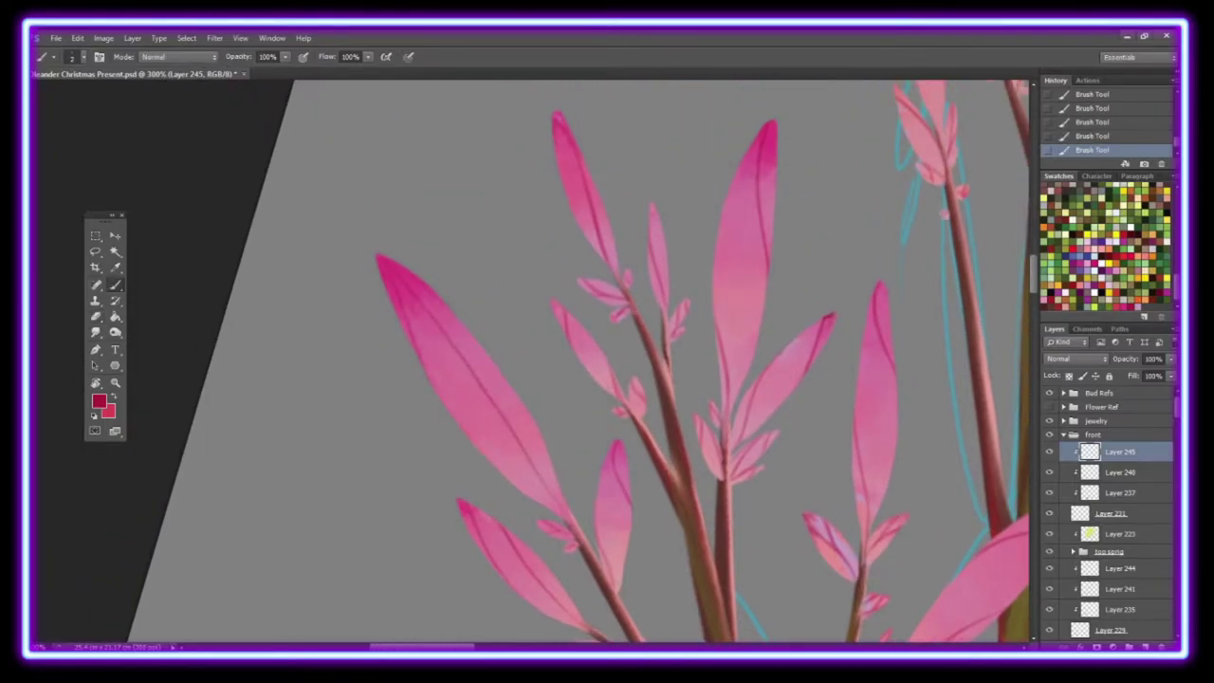
{"action": "key", "text": "ctrl+minus"}
{"action": "key", "text": "ctrl+minus"}
{"action": "key", "text": "ctrl+minus"}
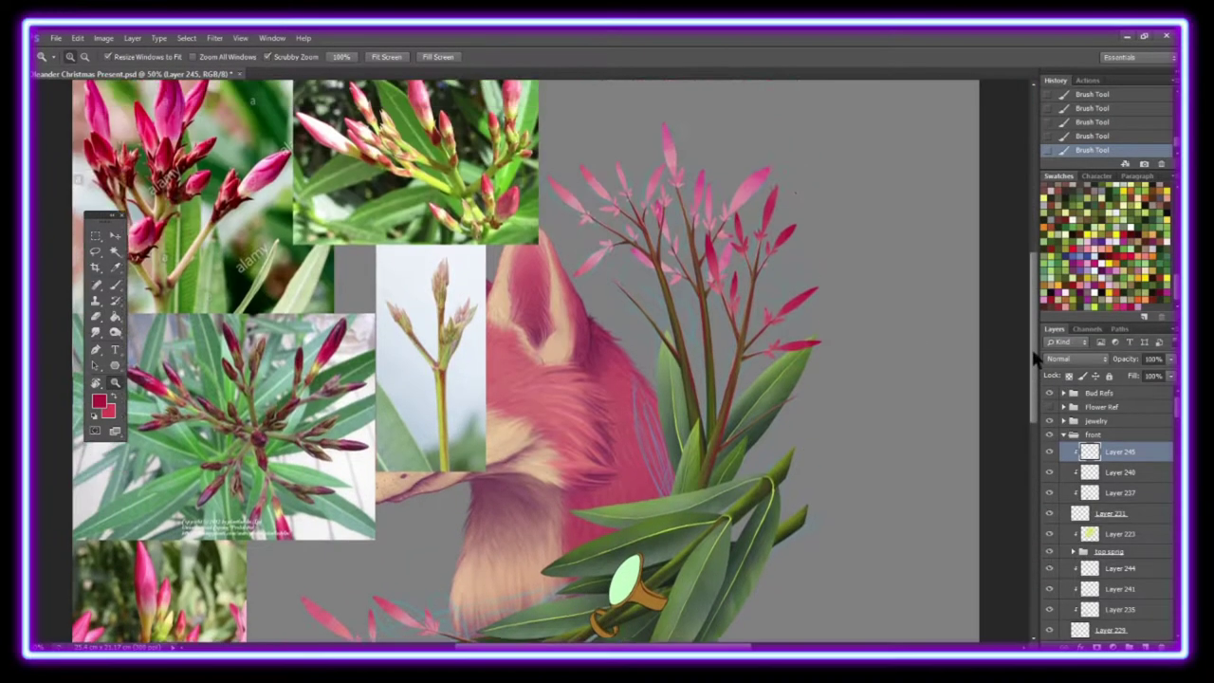
{"action": "key", "text": "ctrl+plus"}
Step: Clip Layer 246 to the sprig below and begin veins on the right and lower-left petals
{"action": "right_click", "coordinate": [1110, 540]}
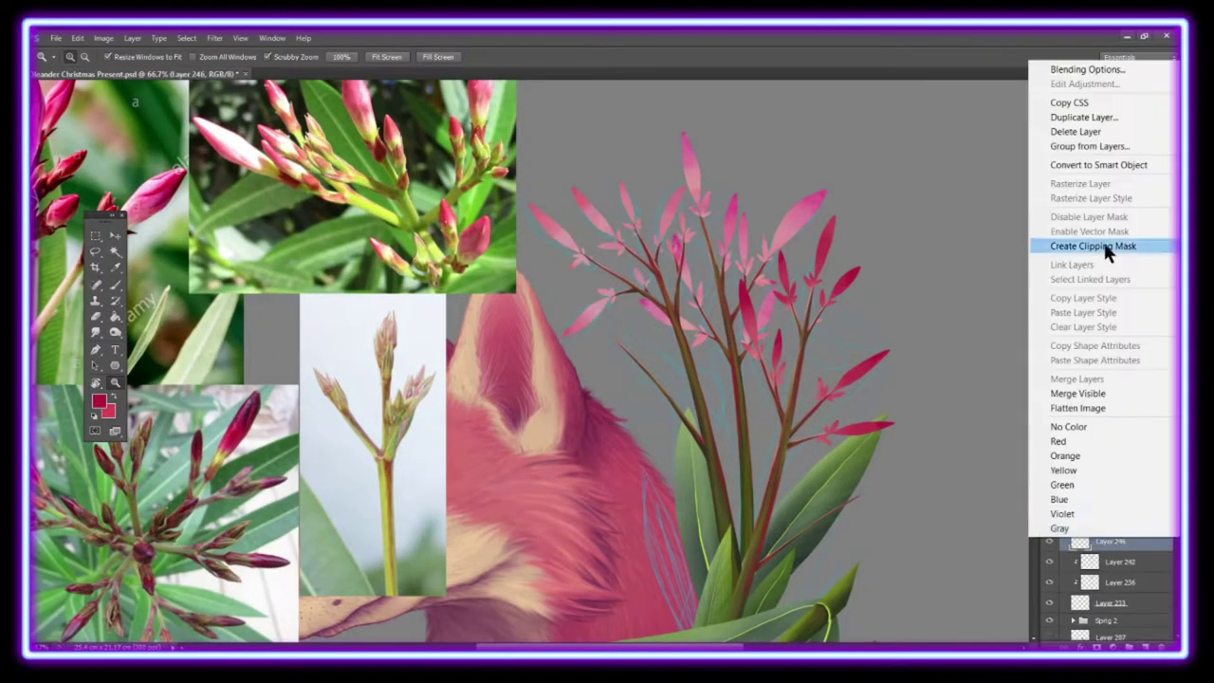
{"action": "left_click", "coordinate": [1092, 245]}
{"action": "key", "text": "ctrl+plus"}
{"action": "key", "text": "ctrl+plus"}
{"action": "key", "text": "ctrl+plus"}
{"action": "key", "text": "b"}
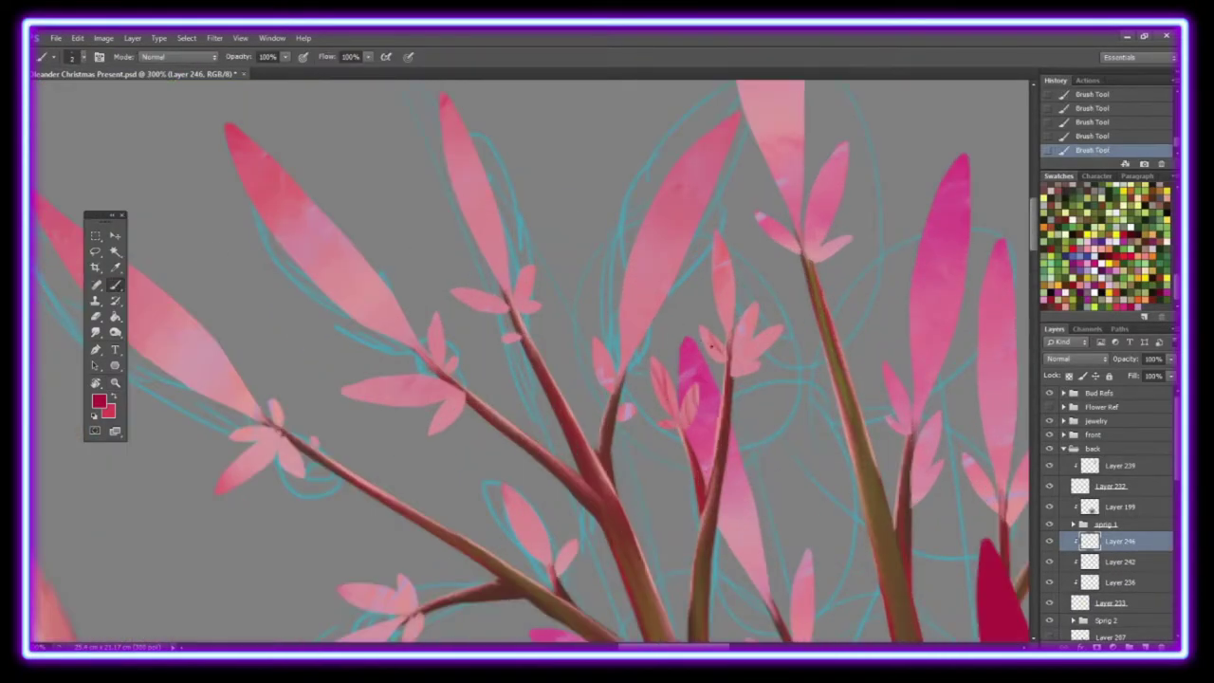
{"action": "left_click_drag", "start_coordinate": [741, 360], "coordinate": [748, 309]}
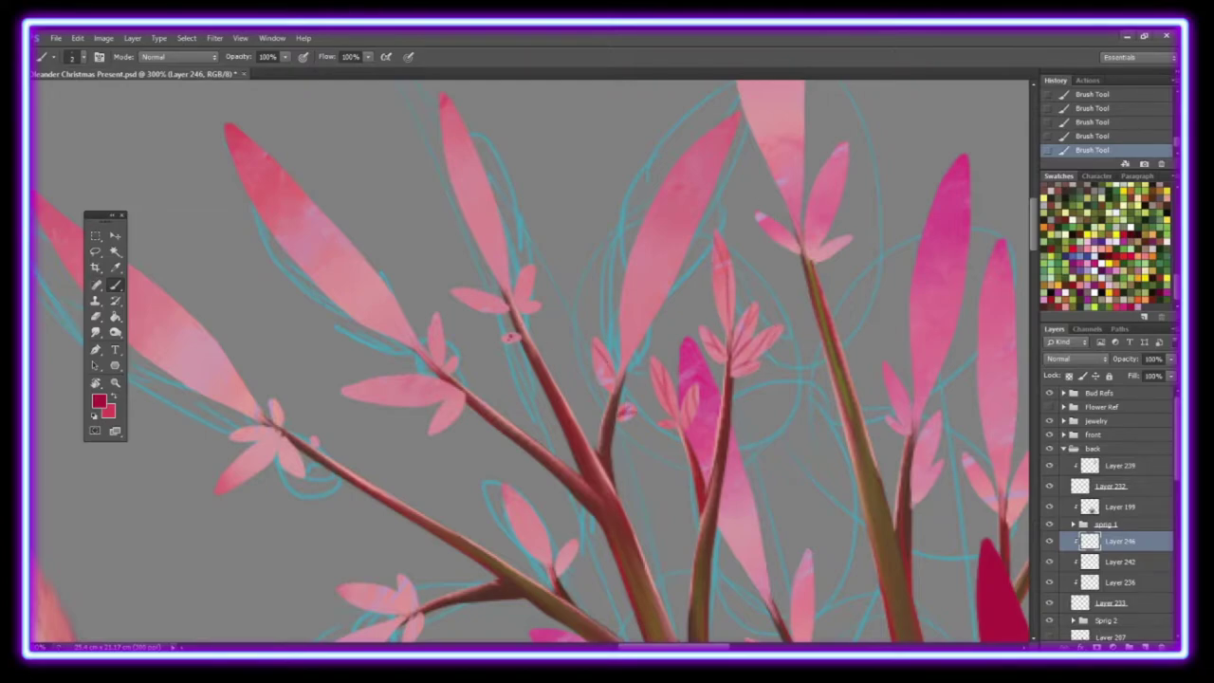
{"action": "left_click_drag", "start_coordinate": [264, 441], "coordinate": [236, 471]}
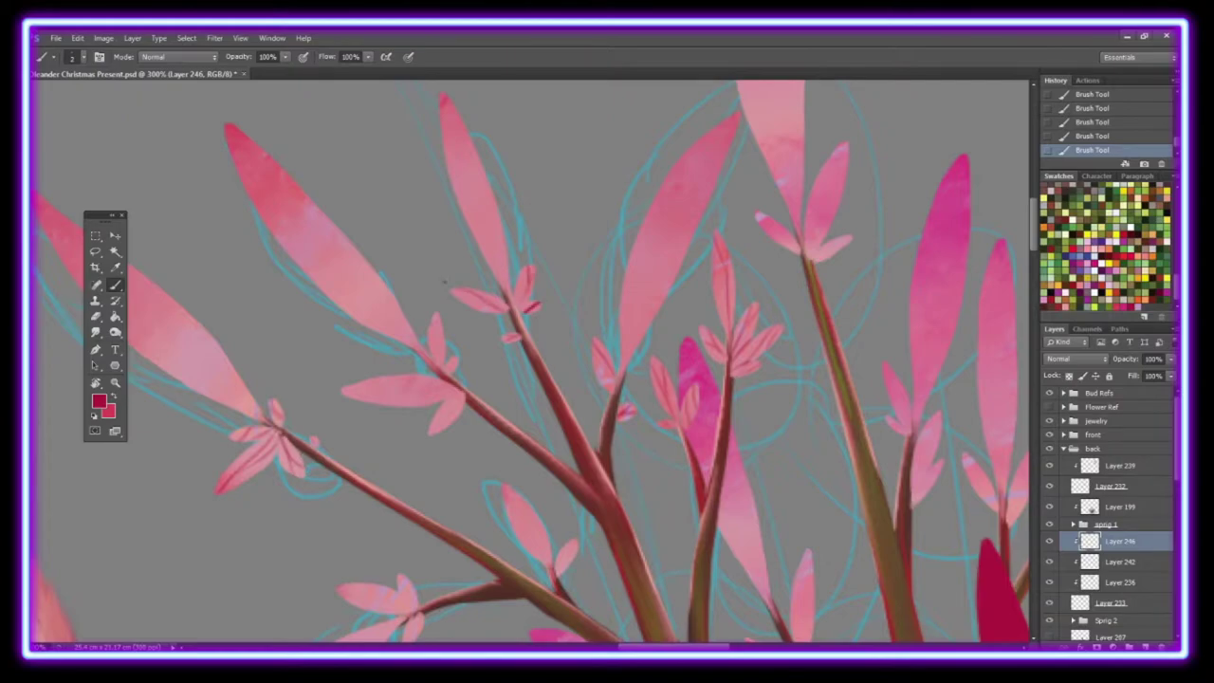
Step: Paint veins across the back sprig's long upper-left, central and small leaves
{"action": "left_click_drag", "start_coordinate": [438, 392], "coordinate": [463, 433]}
{"action": "left_click_drag", "start_coordinate": [417, 385], "coordinate": [355, 390]}
{"action": "left_click_drag", "start_coordinate": [457, 383], "coordinate": [366, 398]}
{"action": "left_click_drag", "start_coordinate": [249, 148], "coordinate": [425, 351]}
{"action": "left_click_drag", "start_coordinate": [453, 110], "coordinate": [502, 290]}
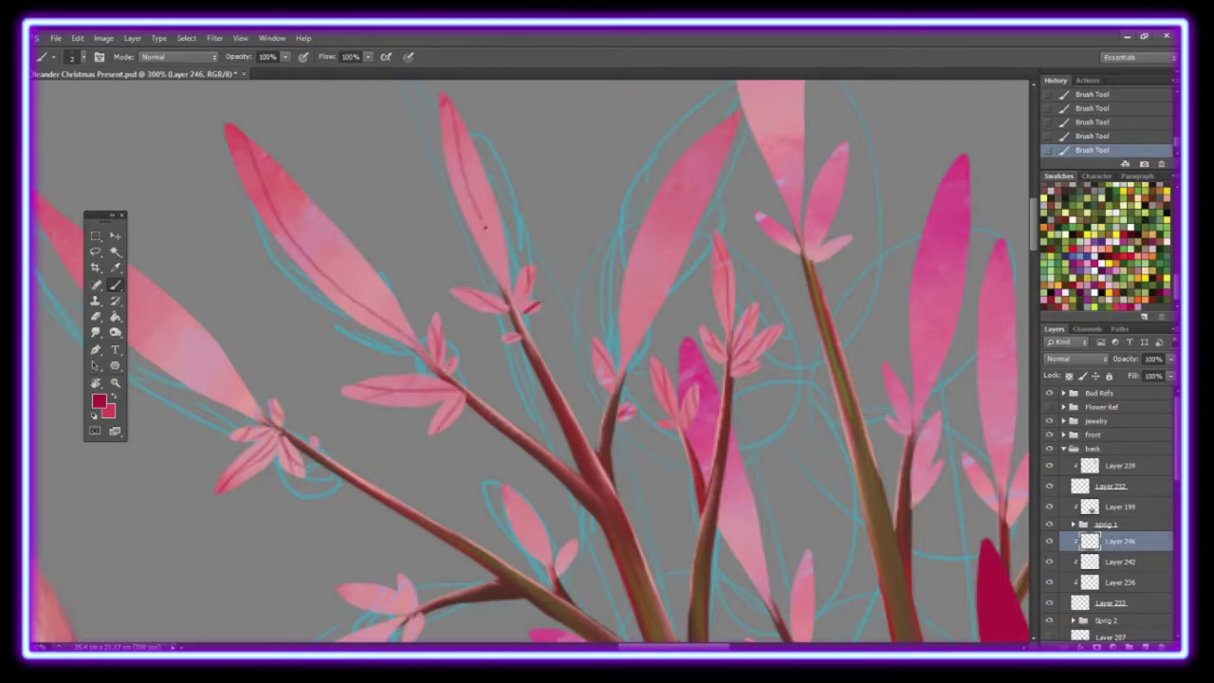
{"action": "left_click_drag", "start_coordinate": [696, 146], "coordinate": [675, 277]}
{"action": "scroll", "coordinate": [531, 360], "scroll_direction": "left", "scroll_amount": 5}
{"action": "left_click_drag", "start_coordinate": [379, 265], "coordinate": [500, 328]}
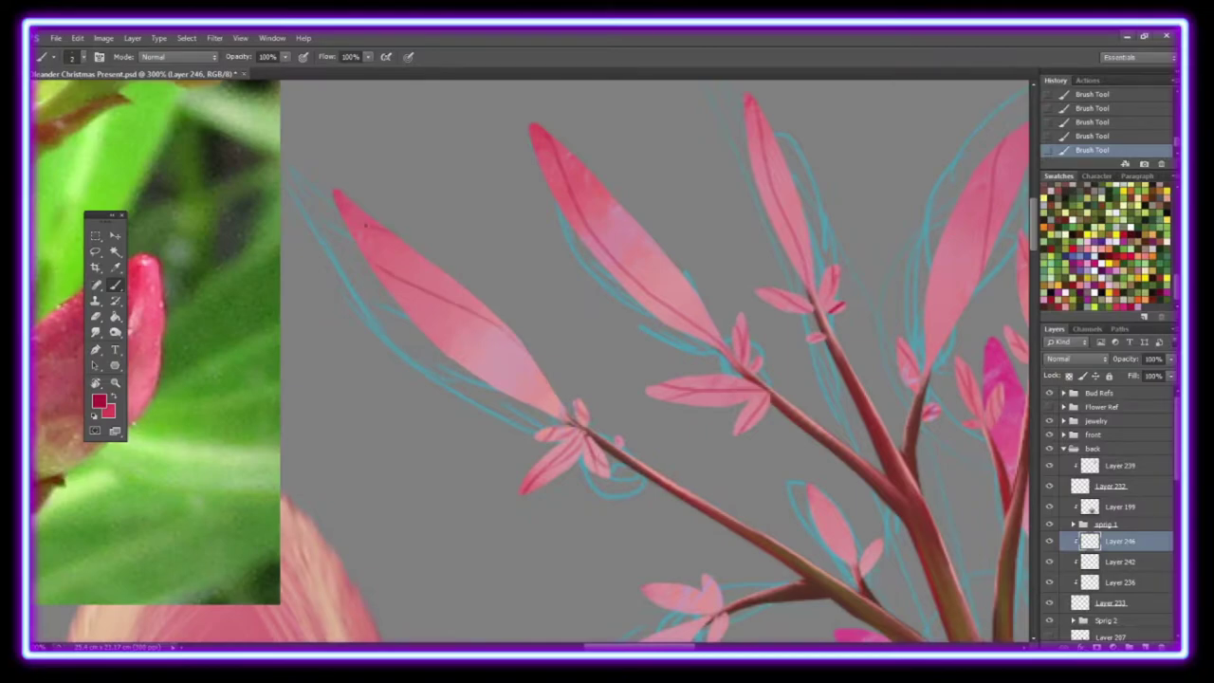
{"action": "scroll", "coordinate": [654, 361], "scroll_direction": "down", "scroll_amount": 5}
Step: Add veins to the back sprig's small petals, long central leaf and lower pink leaf
{"action": "left_click_drag", "start_coordinate": [711, 328], "coordinate": [718, 389]}
{"action": "left_click_drag", "start_coordinate": [645, 339], "coordinate": [712, 358]}
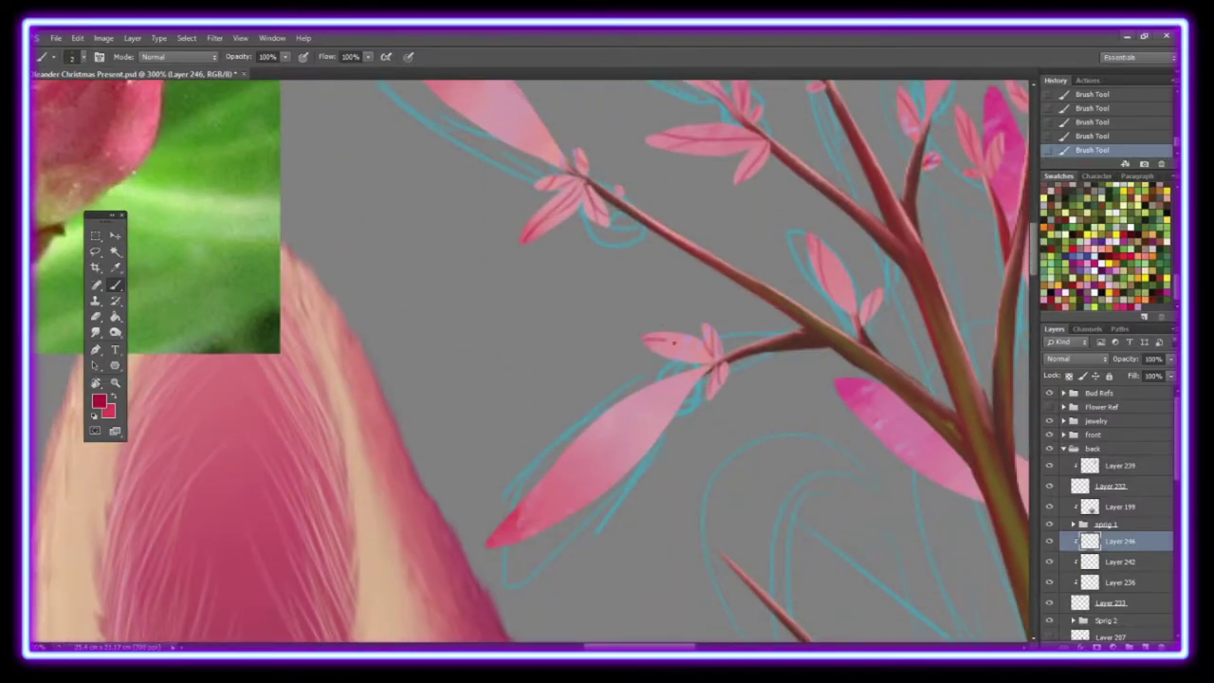
{"action": "left_click_drag", "start_coordinate": [569, 484], "coordinate": [498, 538]}
{"action": "left_click_drag", "start_coordinate": [567, 452], "coordinate": [512, 531]}
{"action": "left_click_drag", "start_coordinate": [703, 368], "coordinate": [531, 512]}
{"action": "key", "text": "z"}
{"action": "left_click_drag", "start_coordinate": [640, 343], "coordinate": [531, 343]}
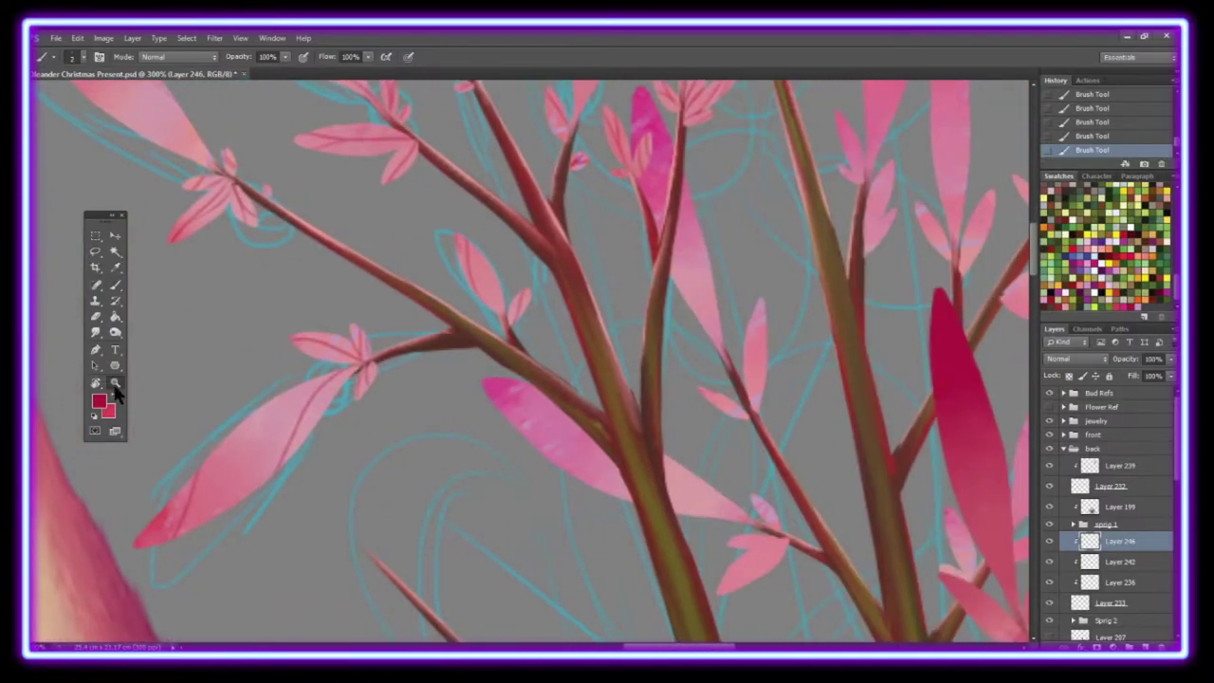
{"action": "scroll", "coordinate": [1170, 592], "scroll_direction": "down", "scroll_amount": 3}
{"action": "scroll", "coordinate": [1170, 592], "scroll_direction": "down", "scroll_amount": 3}
Step: Add clipped Layer 247 and paint dark veins on the sprig's right and central pink leaves
{"action": "left_click", "coordinate": [1119, 493]}
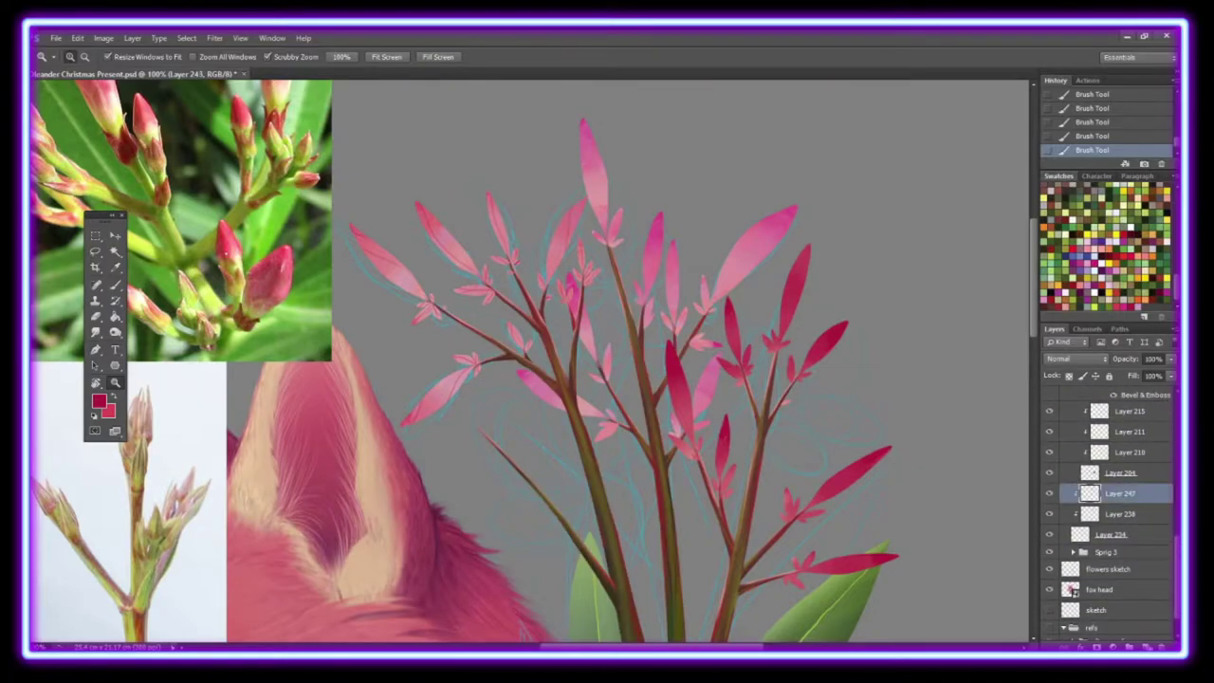
{"action": "mouse_move", "coordinate": [531, 465]}
{"action": "left_mouse_down"}
{"action": "mouse_move", "coordinate": [633, 465]}
{"action": "mouse_move", "coordinate": [626, 380]}
{"action": "left_mouse_up"}
{"action": "key", "text": "b"}
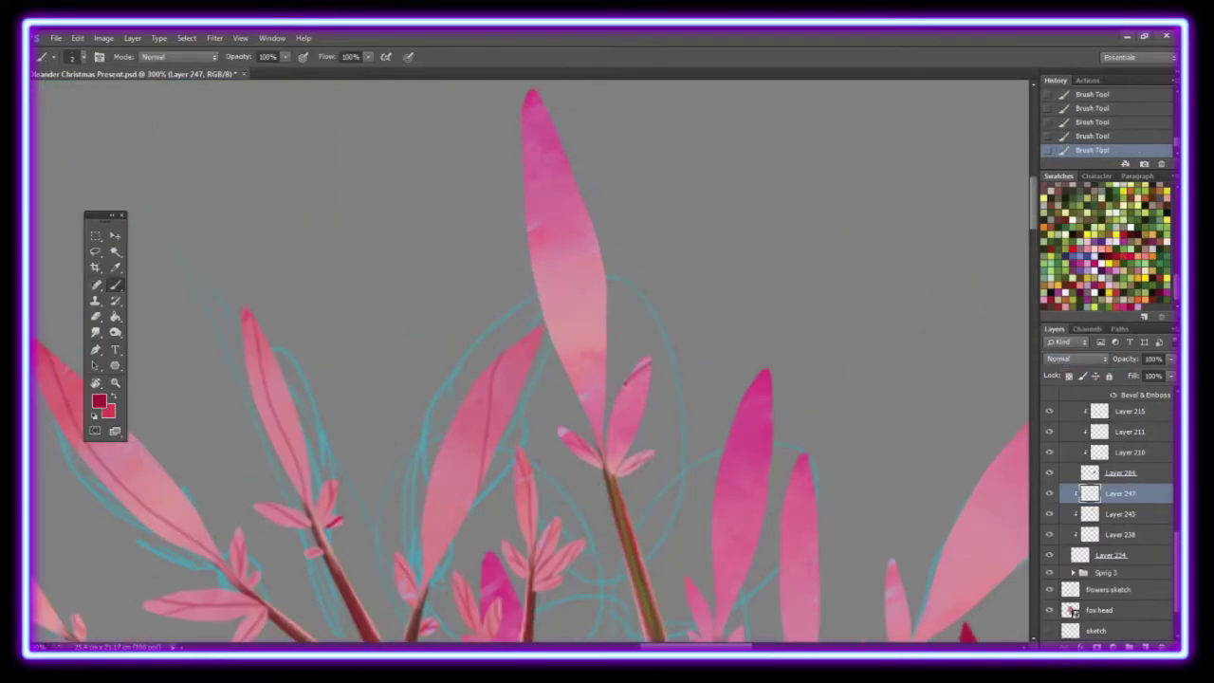
{"action": "scroll", "coordinate": [588, 389], "scroll_direction": "down", "scroll_amount": 5}
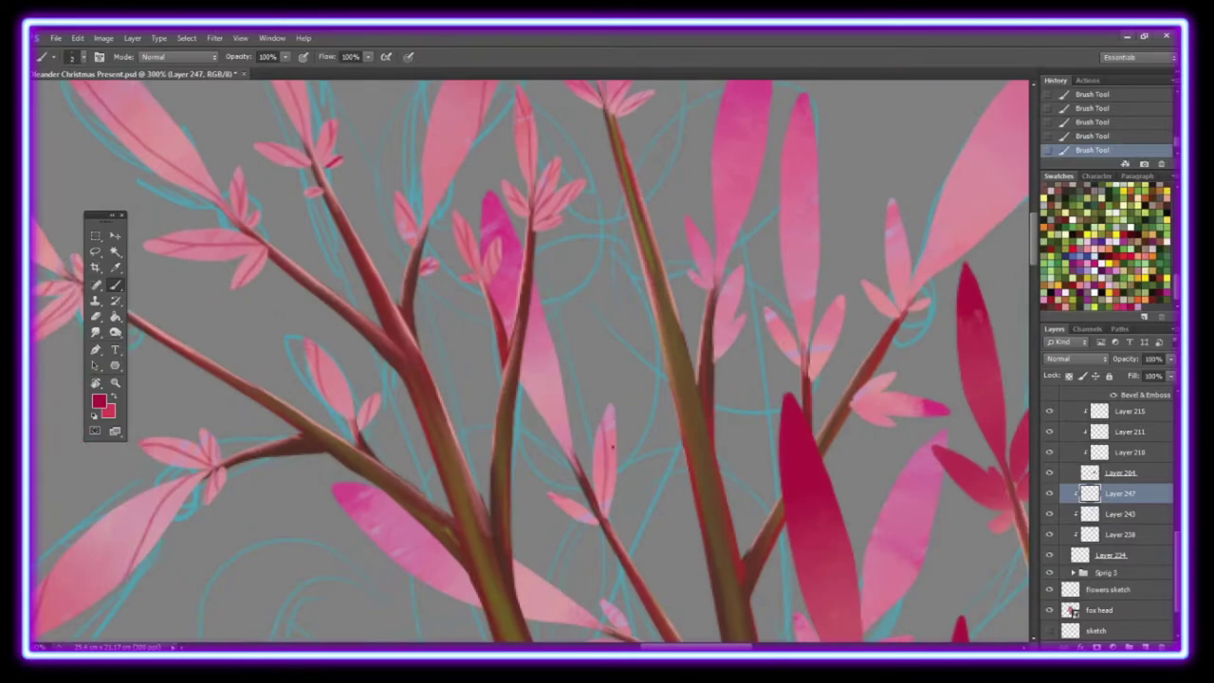
{"action": "left_click_drag", "start_coordinate": [735, 316], "coordinate": [723, 321]}
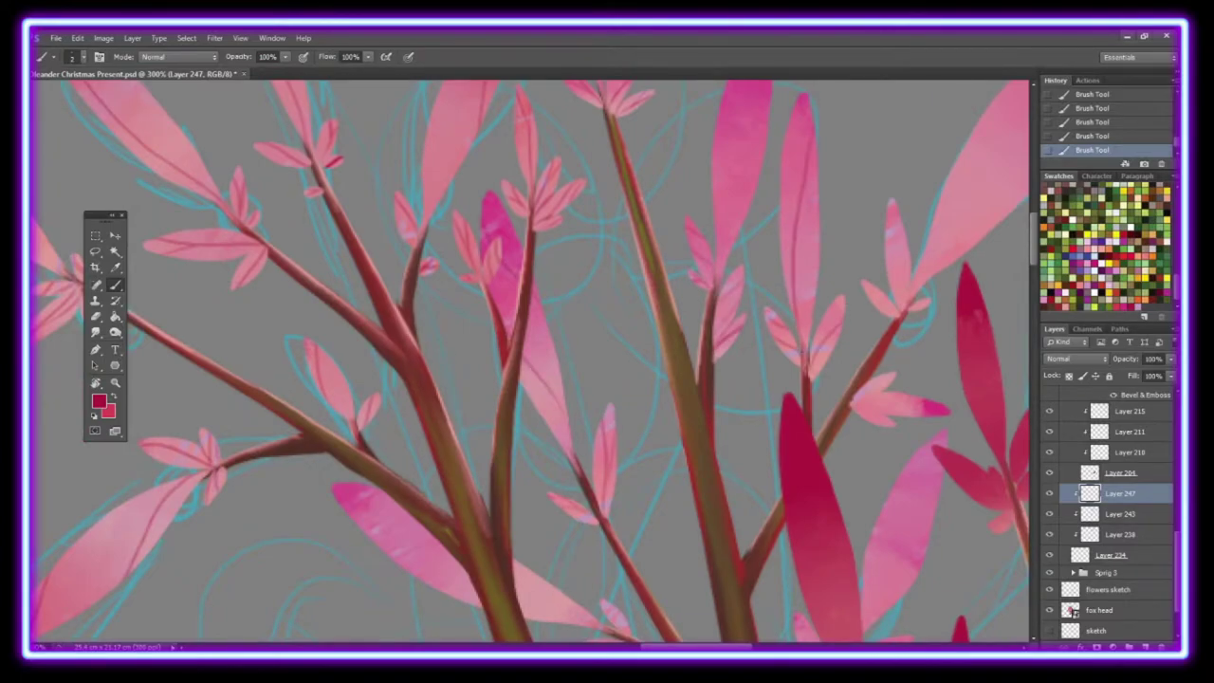
{"action": "scroll", "coordinate": [766, 254], "scroll_direction": "up", "scroll_amount": 3}
{"action": "left_click_drag", "start_coordinate": [906, 422], "coordinate": [889, 338]}
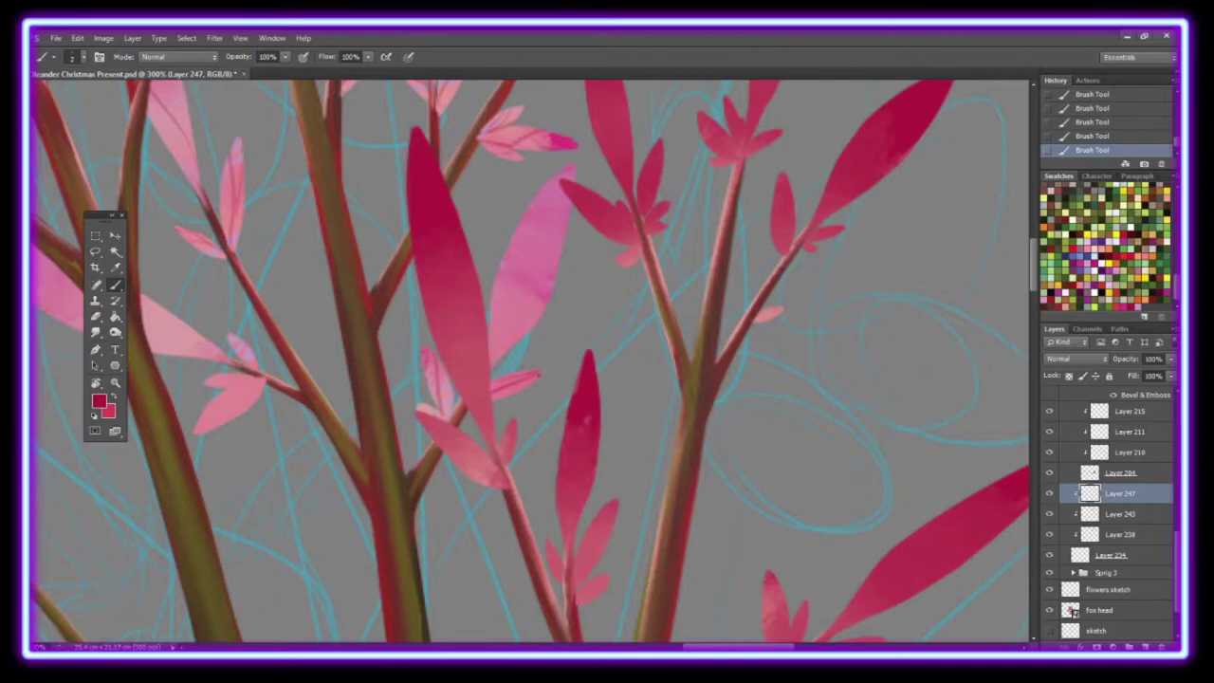
{"action": "left_click_drag", "start_coordinate": [565, 196], "coordinate": [512, 242]}
{"action": "left_click_drag", "start_coordinate": [555, 279], "coordinate": [491, 332]}
{"action": "left_click_drag", "start_coordinate": [248, 362], "coordinate": [638, 386]}
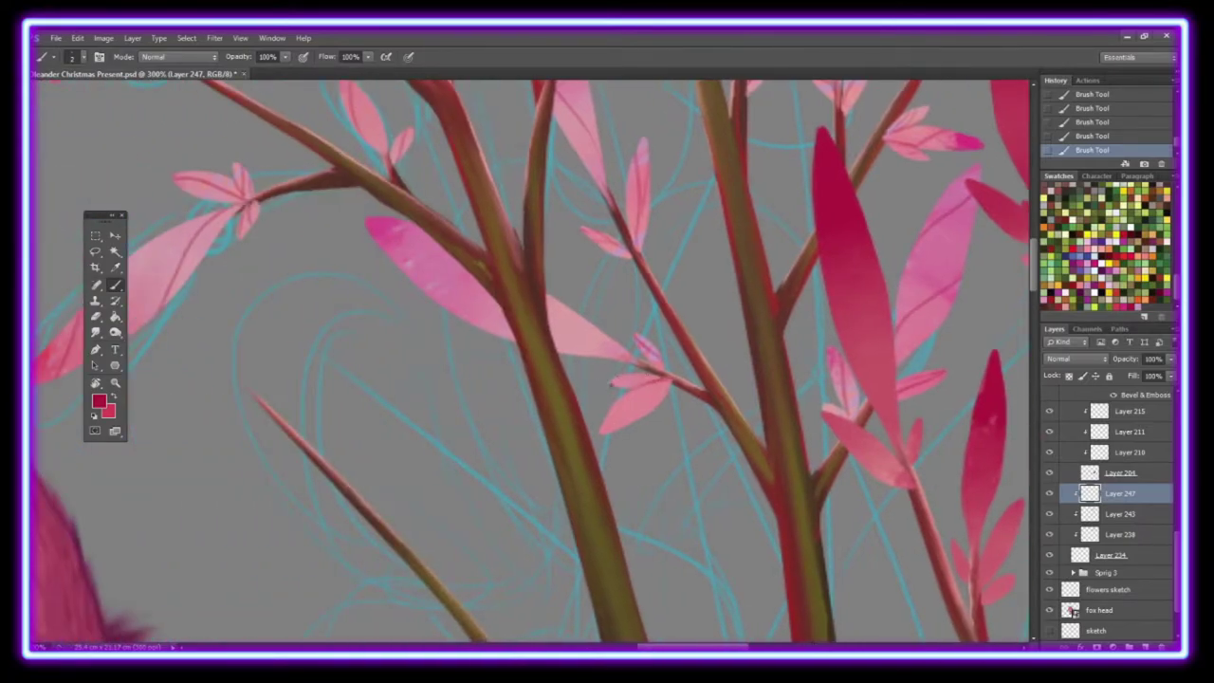
Step: Sample a colour from the painting and brush shading strokes onto the branch leaves
{"action": "key", "text": "z"}
{"action": "key", "text": "ctrl+0"}
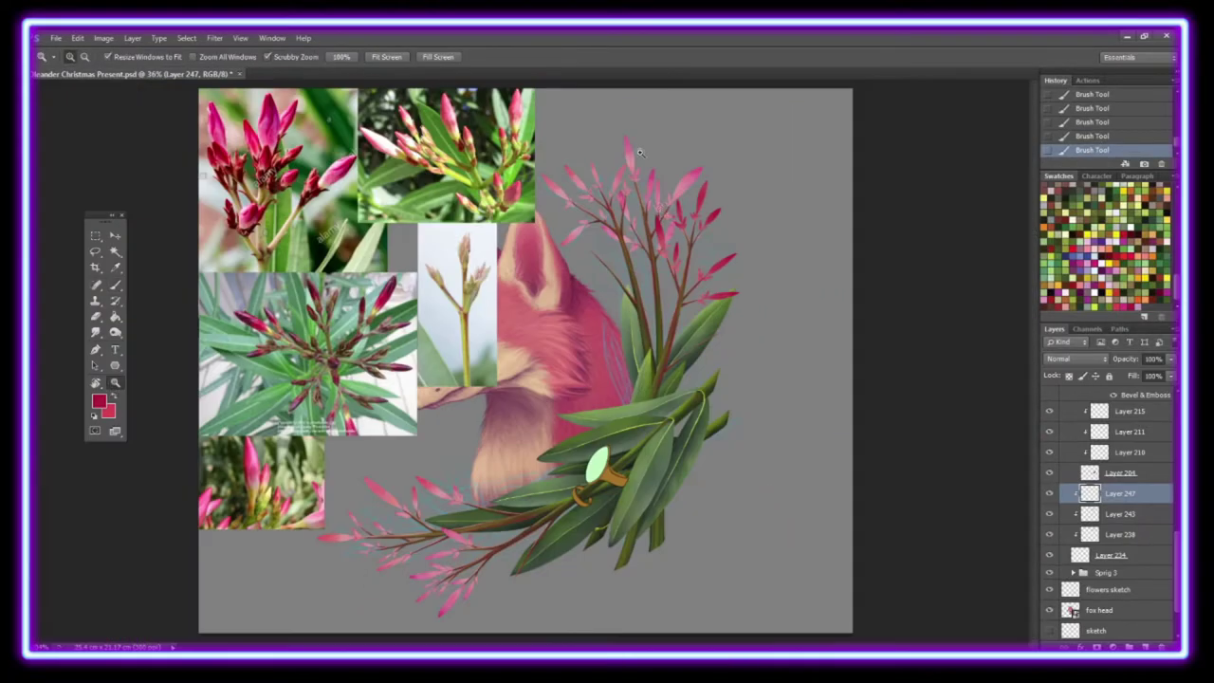
{"action": "left_click", "coordinate": [640, 151]}
{"action": "left_click", "coordinate": [115, 267]}
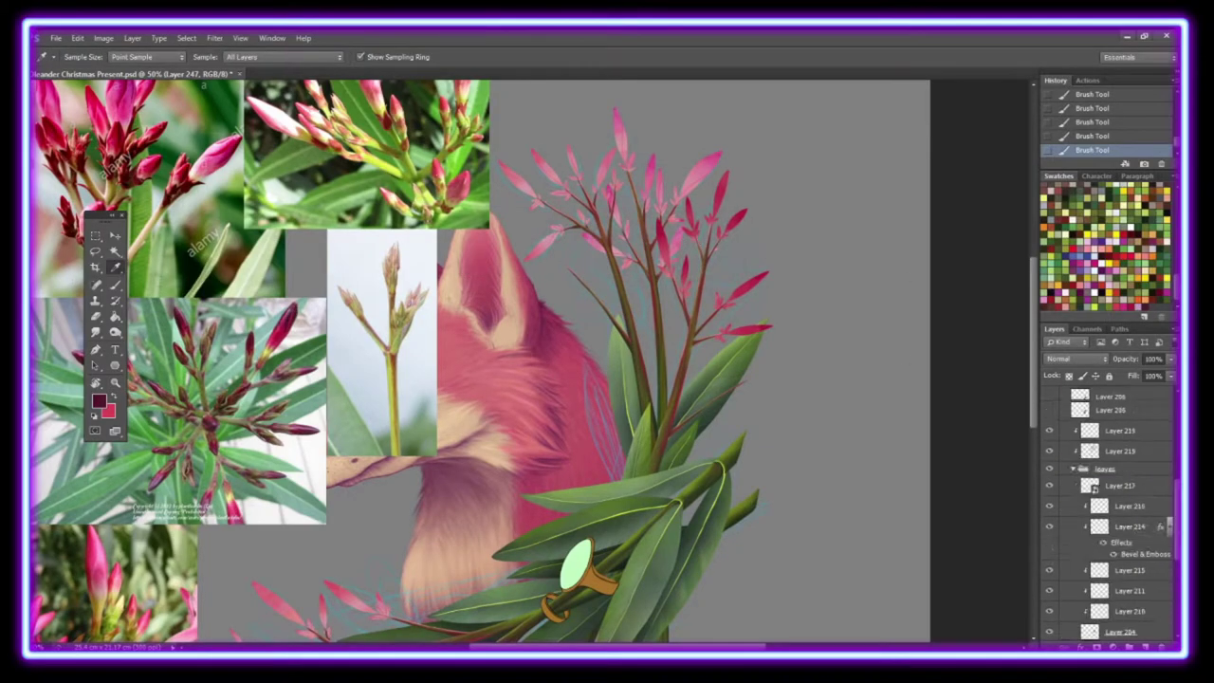
{"action": "scroll", "coordinate": [592, 330], "scroll_direction": "up", "scroll_amount": 5}
{"action": "key", "text": "b"}
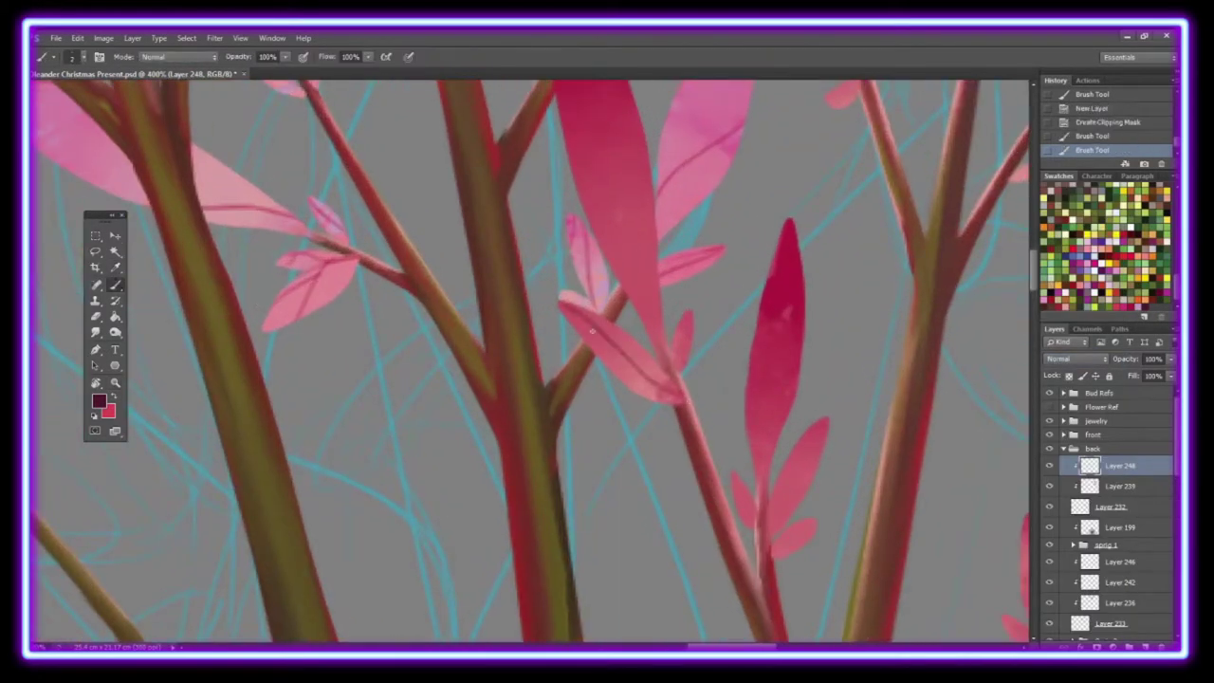
{"action": "left_click_drag", "start_coordinate": [592, 329], "coordinate": [599, 343]}
{"action": "left_click_drag", "start_coordinate": [663, 334], "coordinate": [688, 355]}
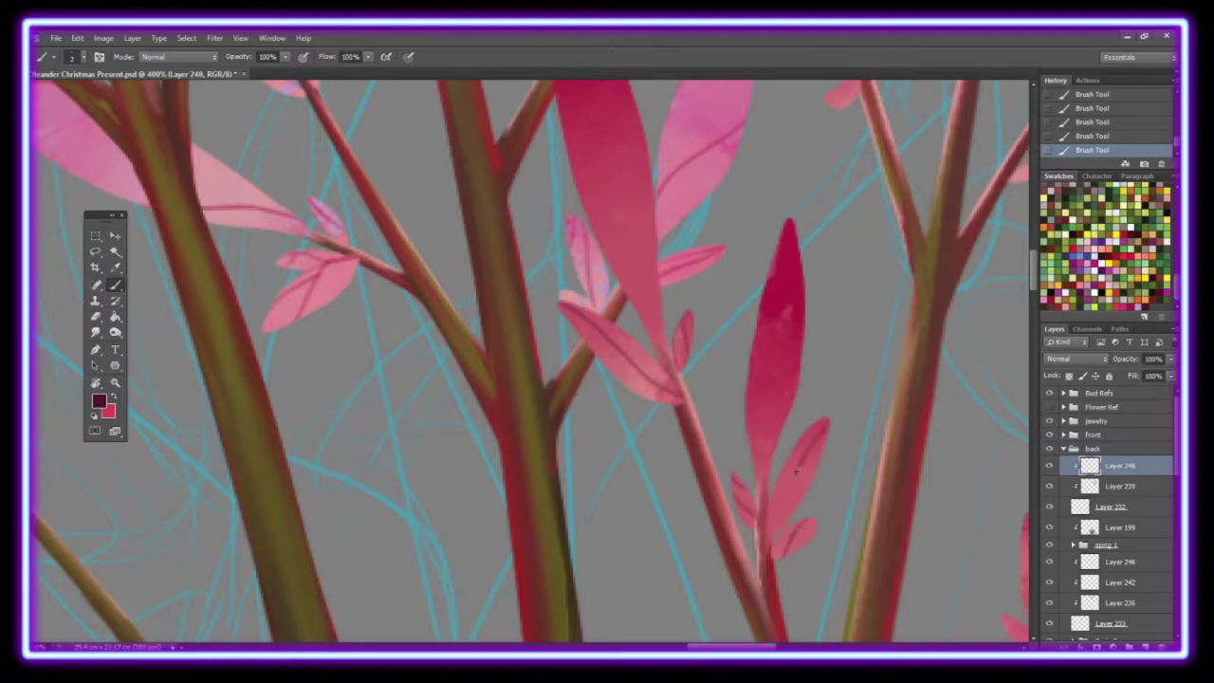
Step: Shade the small petals, lower petals and upright leaf with darker pink strokes
{"action": "left_click", "coordinate": [491, 253], "text": "alt"}
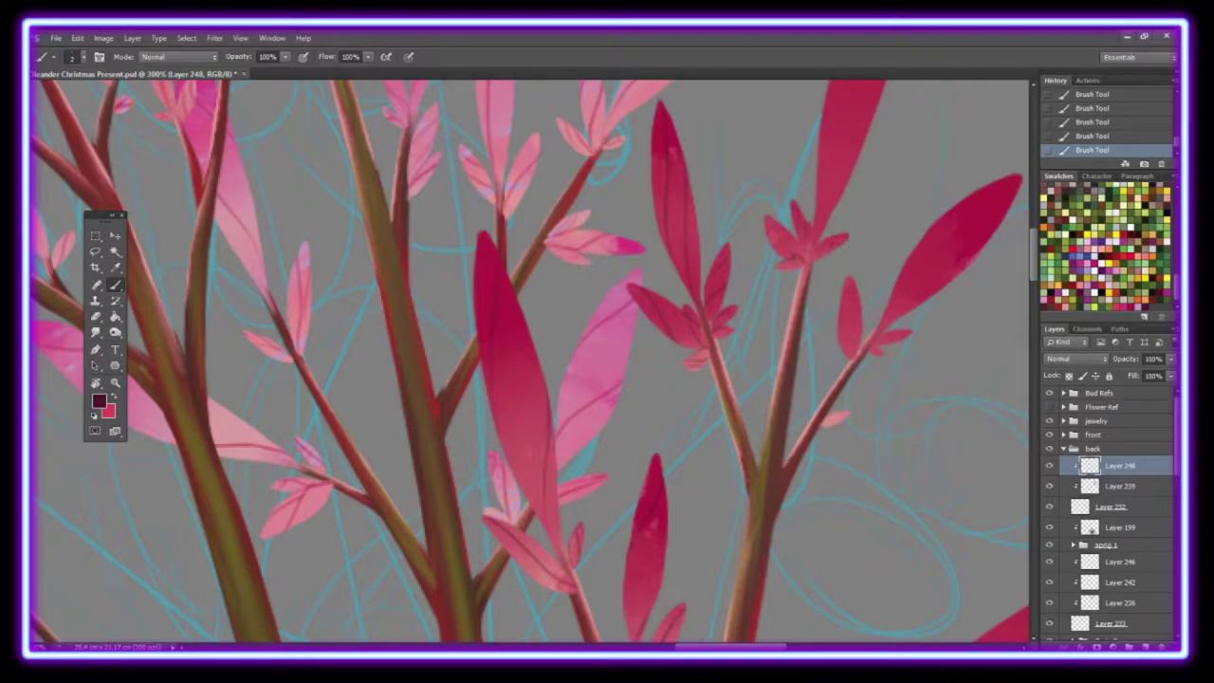
{"action": "scroll", "coordinate": [853, 407], "scroll_direction": "right", "scroll_amount": 4}
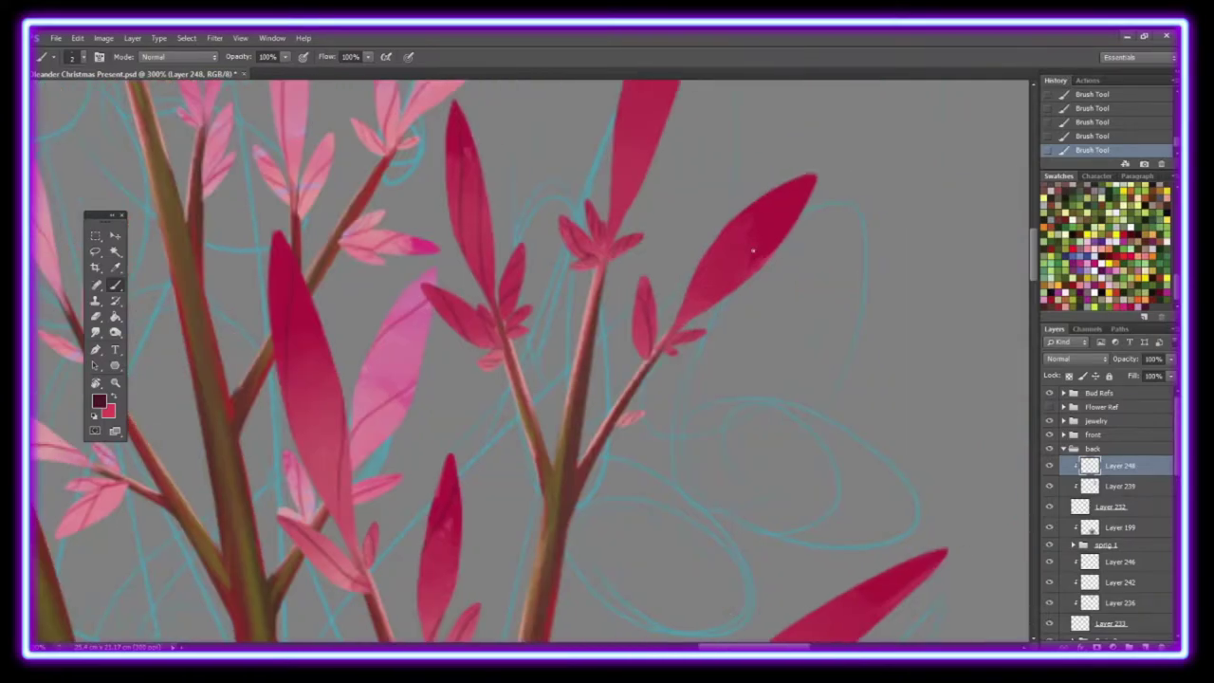
{"action": "left_click_drag", "start_coordinate": [1033, 256], "coordinate": [1028, 317]}
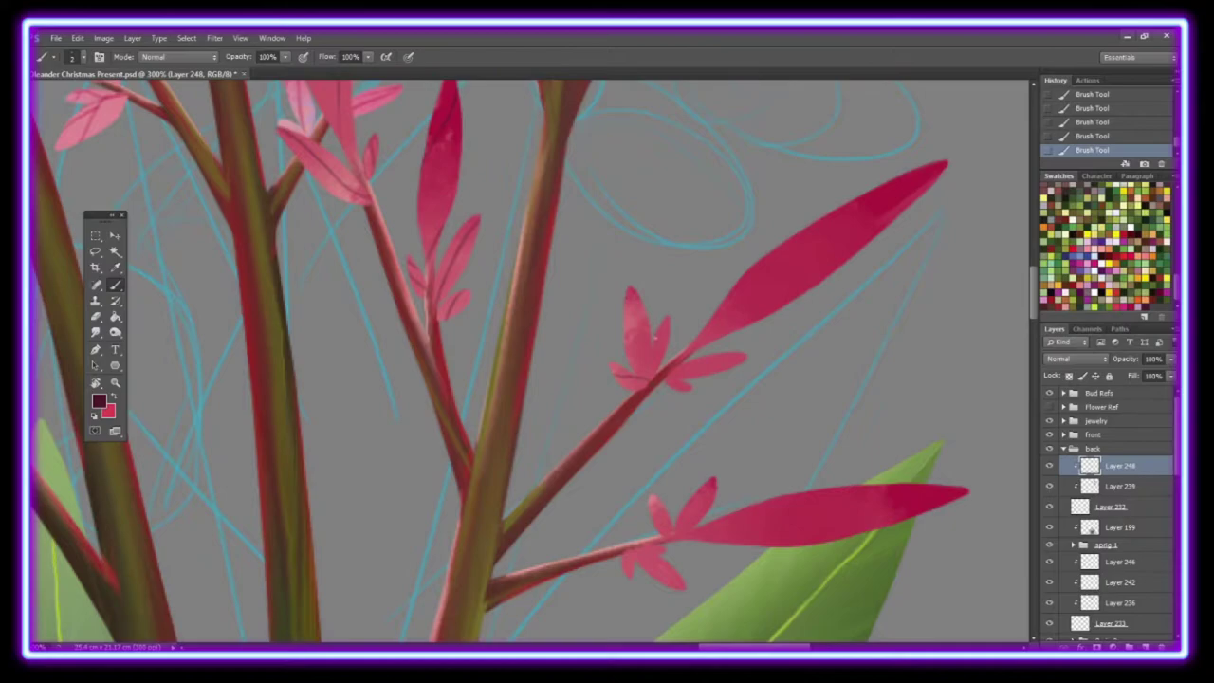
{"action": "left_click_drag", "start_coordinate": [654, 337], "coordinate": [650, 368]}
{"action": "left_click_drag", "start_coordinate": [641, 356], "coordinate": [628, 301]}
{"action": "left_click_drag", "start_coordinate": [666, 533], "coordinate": [652, 502]}
{"action": "left_click_drag", "start_coordinate": [703, 510], "coordinate": [713, 479]}
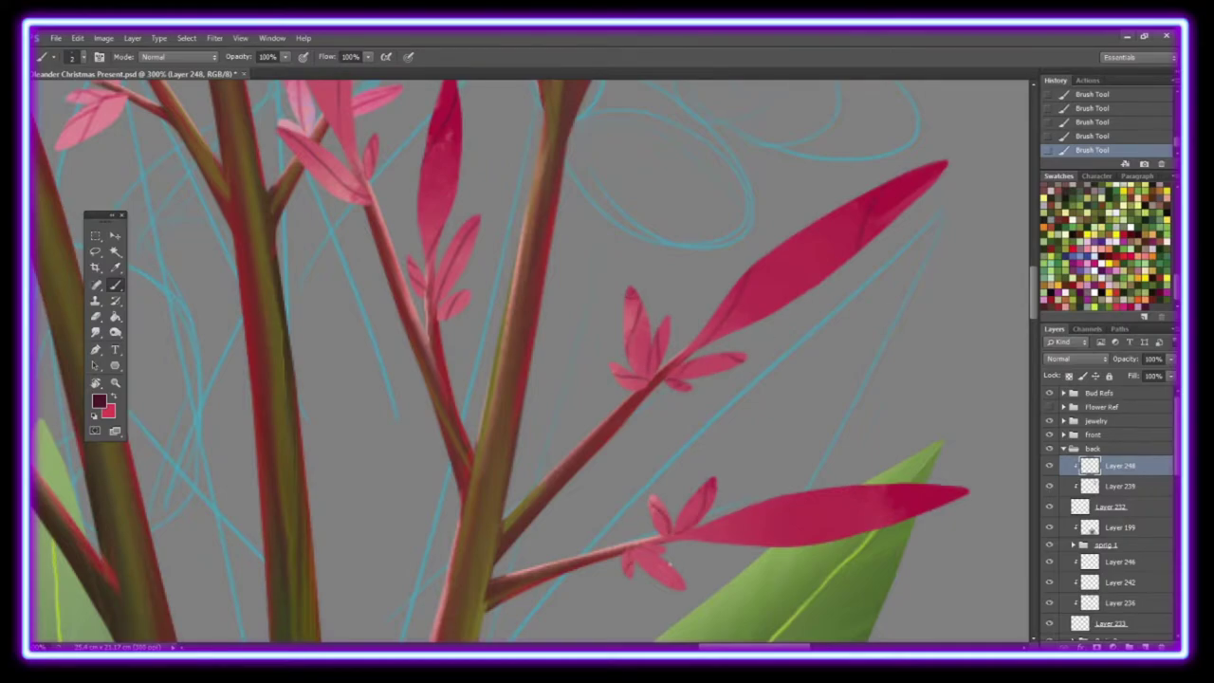
{"action": "mouse_move", "coordinate": [668, 565]}
{"action": "left_mouse_down"}
{"action": "mouse_move", "coordinate": [637, 555]}
{"action": "mouse_move", "coordinate": [749, 313]}
{"action": "left_mouse_up"}
{"action": "left_click_drag", "start_coordinate": [766, 203], "coordinate": [748, 332]}
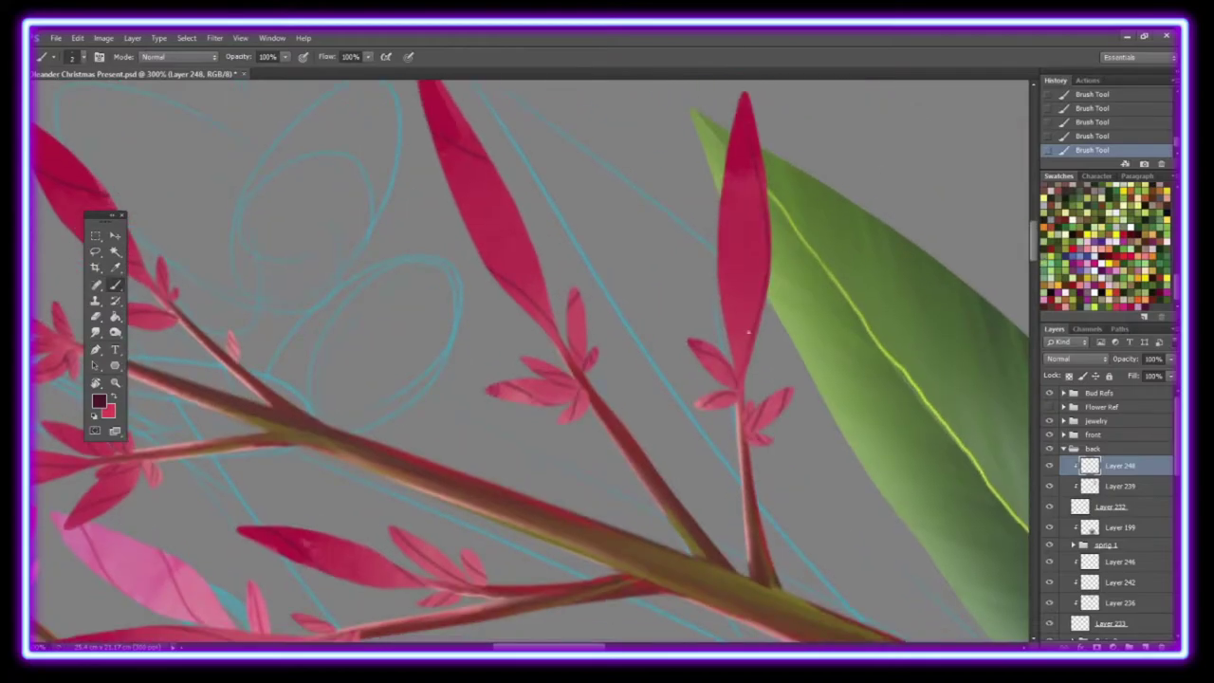
{"action": "key", "text": "z"}
{"action": "left_click_drag", "start_coordinate": [728, 154], "coordinate": [677, 170]}
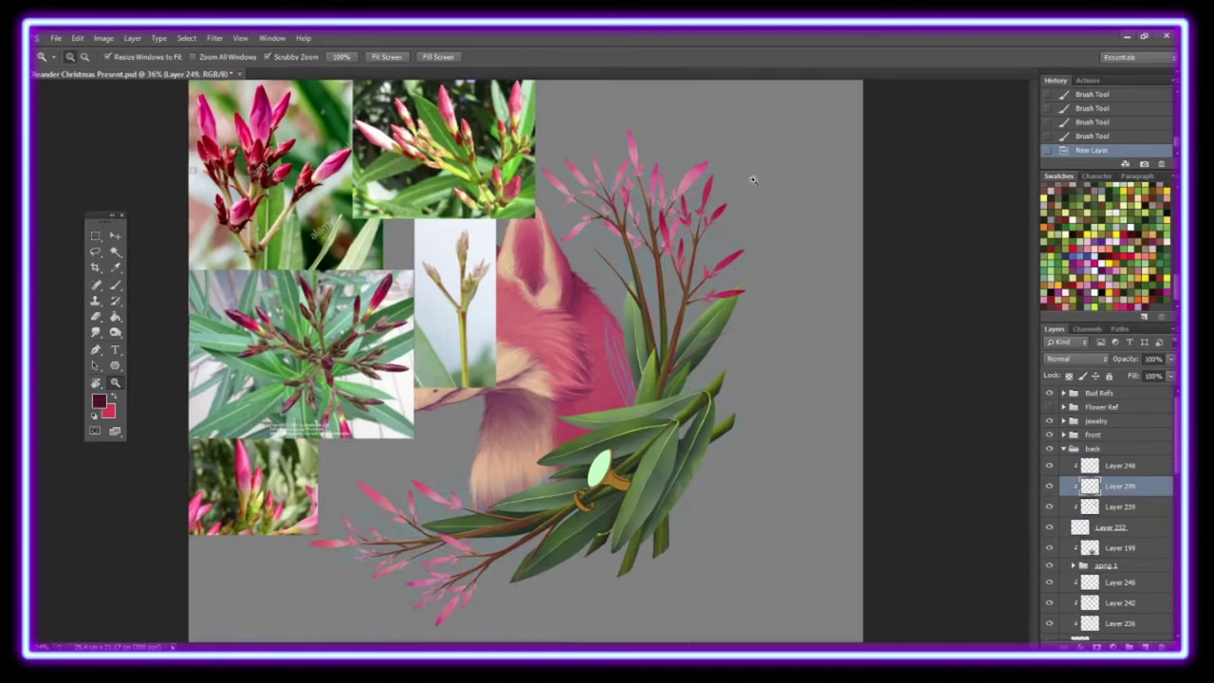
Step: Paint dark maroon tips on the right buds and smudge them in
{"action": "key", "text": "b"}
{"action": "left_click_drag", "start_coordinate": [652, 216], "coordinate": [667, 194]}
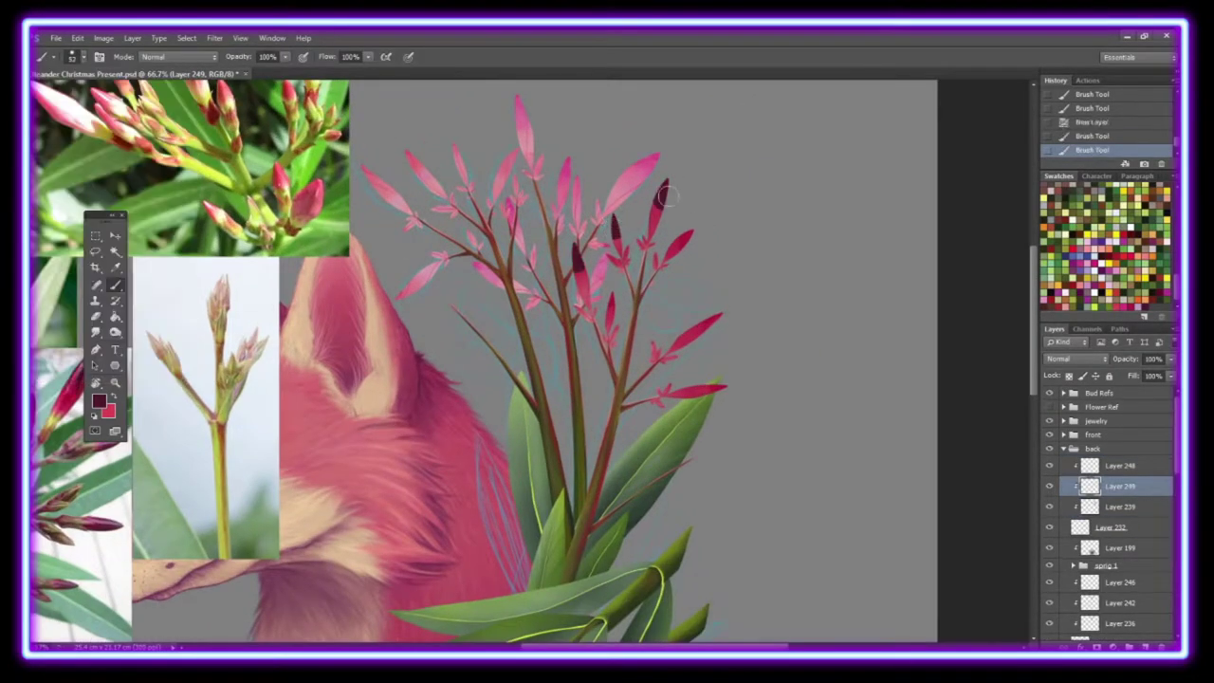
{"action": "left_click_drag", "start_coordinate": [679, 245], "coordinate": [690, 232]}
{"action": "left_click_drag", "start_coordinate": [704, 327], "coordinate": [719, 317]}
{"action": "left_click_drag", "start_coordinate": [710, 390], "coordinate": [725, 386]}
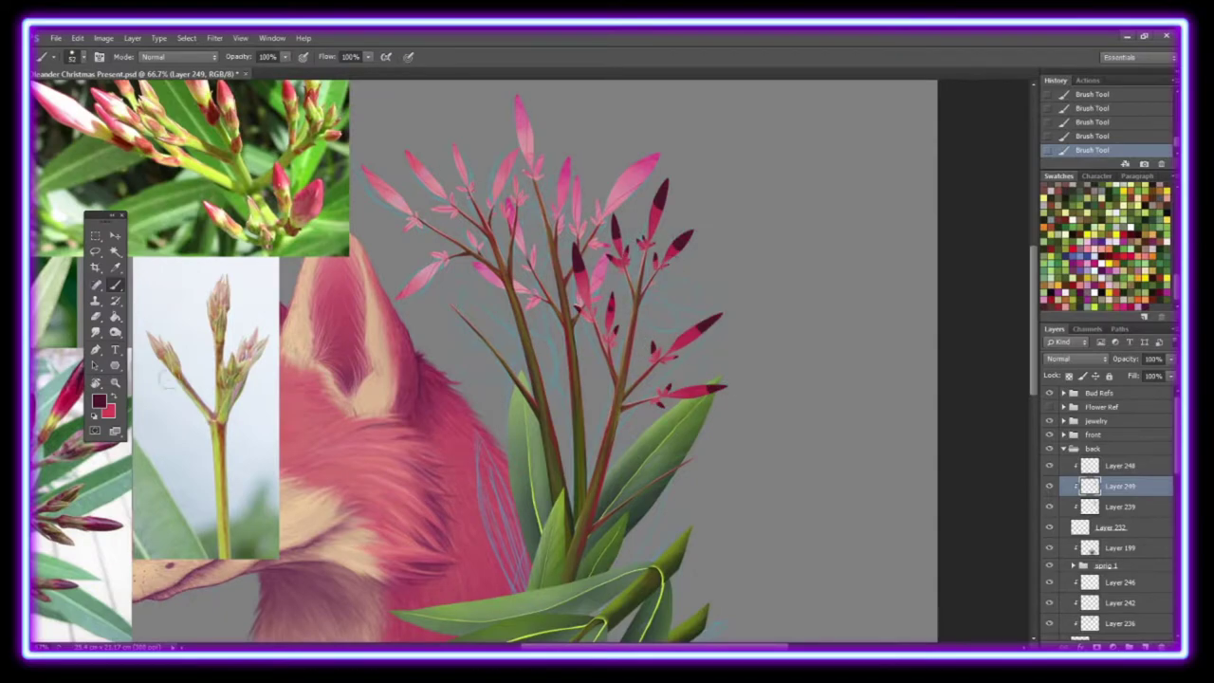
{"action": "key", "text": "r"}
{"action": "left_click_drag", "start_coordinate": [613, 331], "coordinate": [617, 337]}
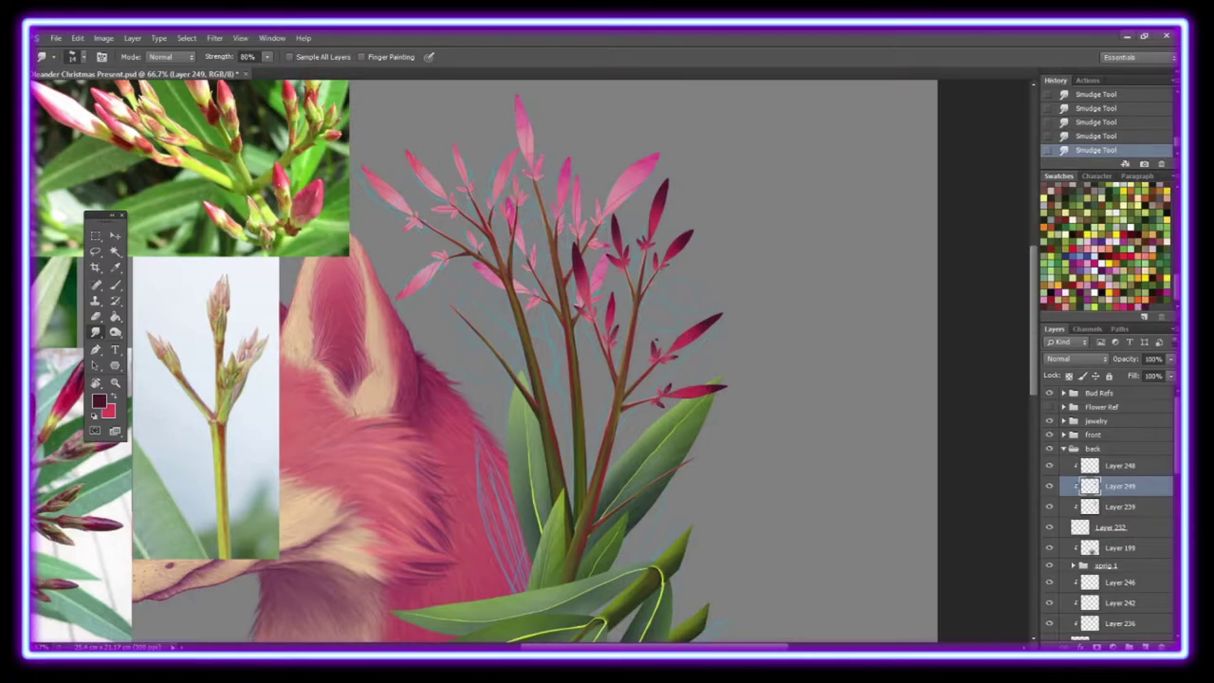
Step: Show the Flower Ref photos and sample a deeper magenta pink as the foreground colour
{"action": "key", "text": "z"}
{"action": "key", "text": "ctrl+0"}
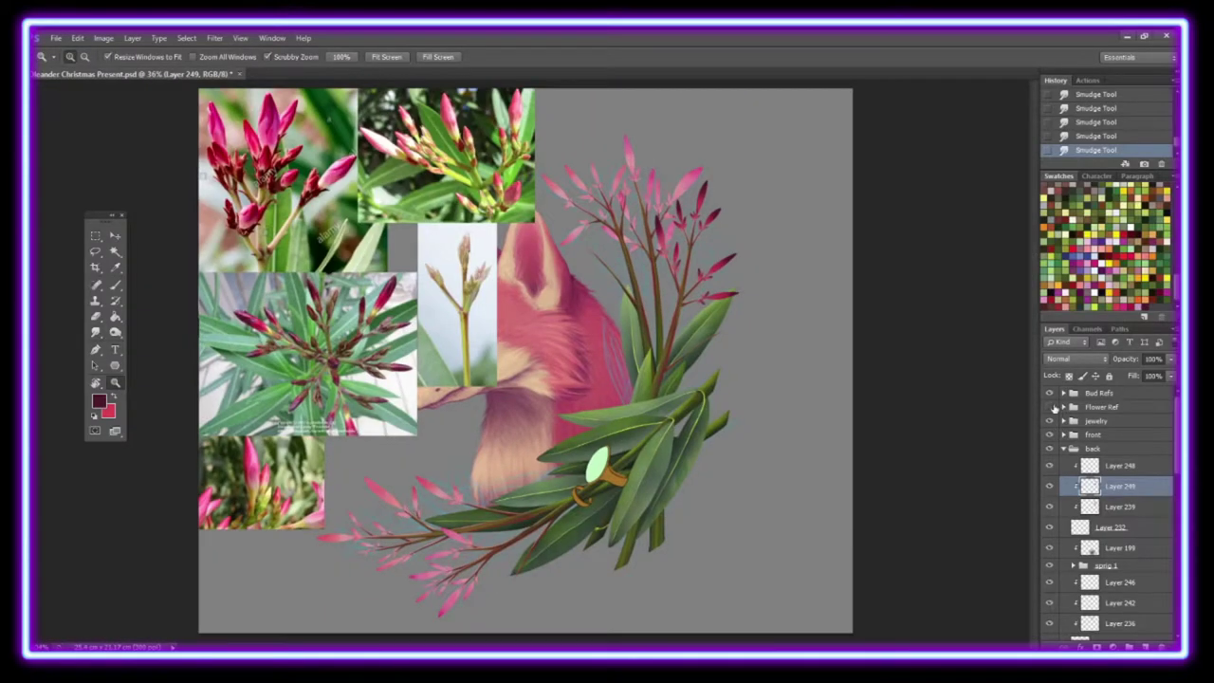
{"action": "left_click", "coordinate": [1049, 406]}
{"action": "left_click", "coordinate": [1048, 392]}
{"action": "key", "text": "i"}
{"action": "left_click", "coordinate": [98, 400]}
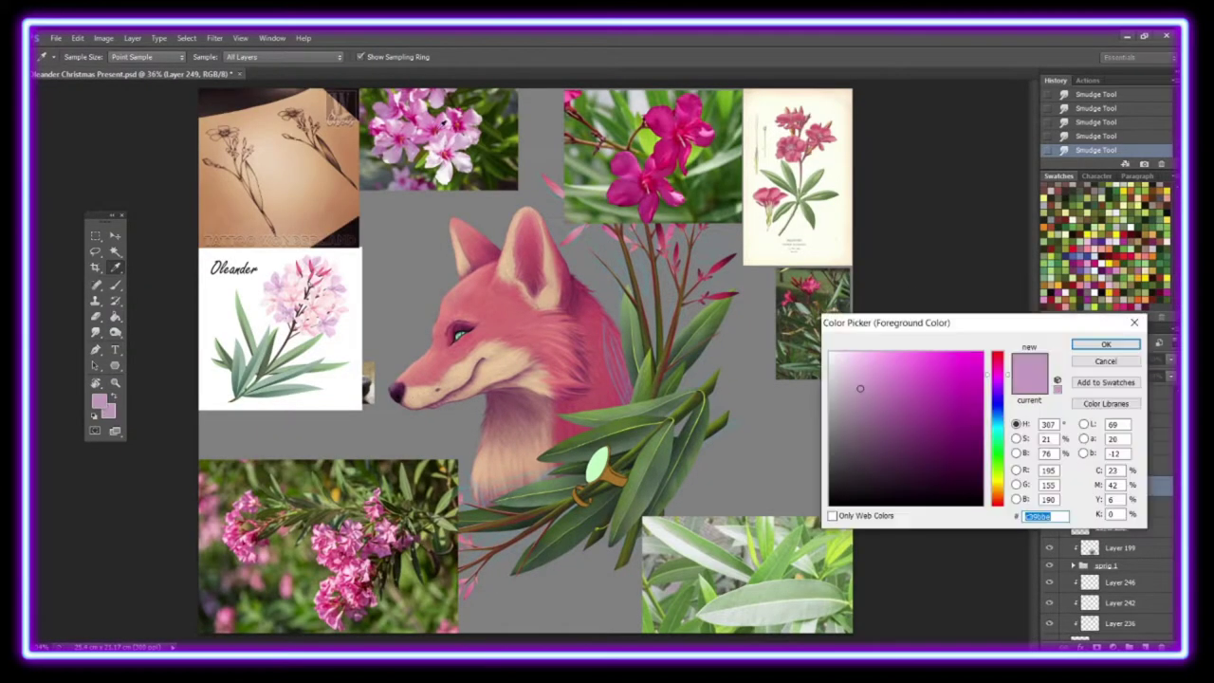
{"action": "left_click", "coordinate": [446, 111]}
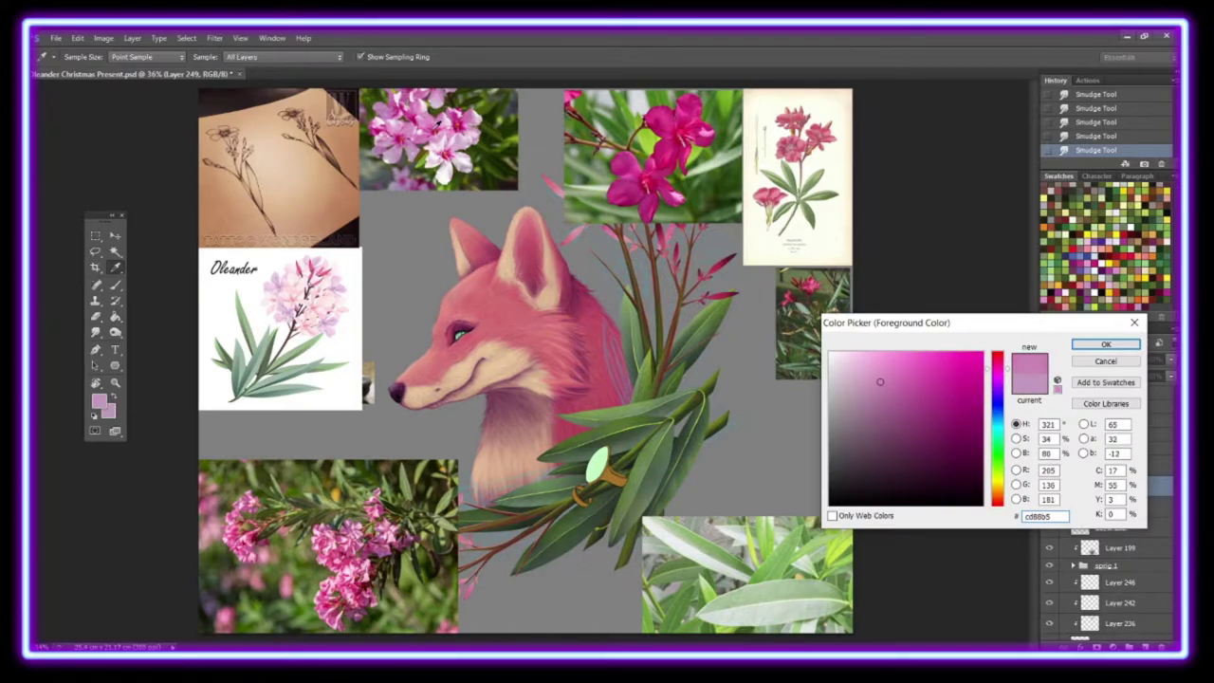
{"action": "left_click", "coordinate": [434, 128]}
{"action": "key", "text": "Return"}
{"action": "left_click", "coordinate": [1049, 406]}
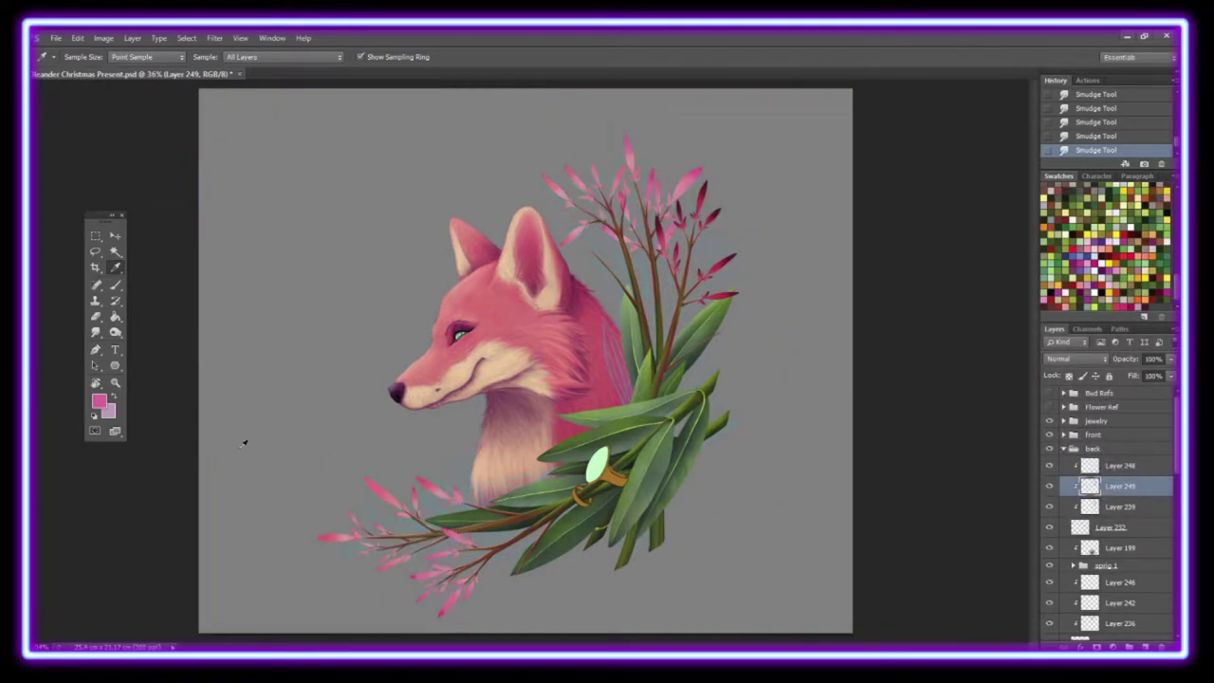
{"action": "key", "text": "z"}
{"action": "left_click", "coordinate": [422, 479]}
Step: Create Layer 250, clip it to the sprig and move it below Layer 244
{"action": "scroll", "coordinate": [1100, 512], "scroll_direction": "down", "scroll_amount": 2}
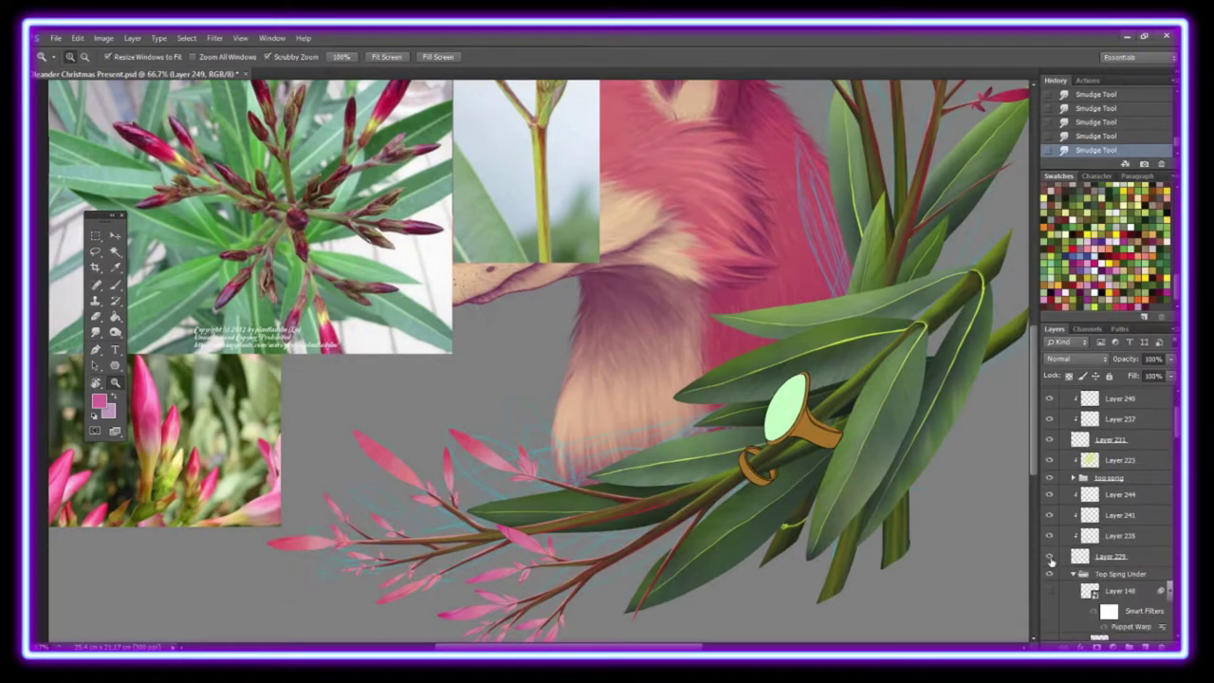
{"action": "left_click", "coordinate": [1119, 494]}
{"action": "key", "text": "ctrl+shift+alt+n"}
{"action": "key", "text": "ctrl+alt+g"}
{"action": "left_click", "coordinate": [279, 383]}
{"action": "key", "text": "b"}
{"action": "key", "text": "ctrl+bracketleft"}
Step: Brush magenta pink onto the lower sprig's buds and leaves
{"action": "left_click_drag", "start_coordinate": [312, 361], "coordinate": [427, 432]}
{"action": "left_click_drag", "start_coordinate": [597, 346], "coordinate": [678, 403]}
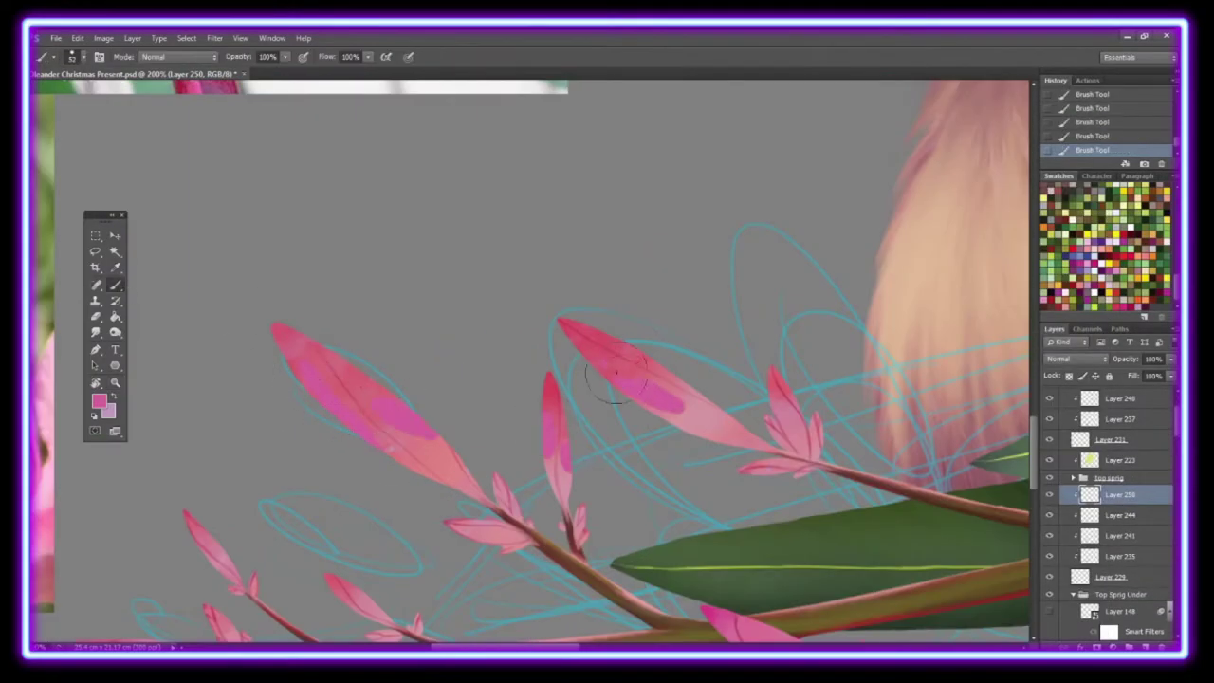
{"action": "left_click_drag", "start_coordinate": [777, 384], "coordinate": [801, 436]}
{"action": "left_click_drag", "start_coordinate": [465, 526], "coordinate": [517, 545]}
{"action": "scroll", "coordinate": [810, 455], "scroll_direction": "down", "scroll_amount": 5}
{"action": "mouse_move", "coordinate": [388, 578]}
{"action": "left_mouse_down"}
{"action": "mouse_move", "coordinate": [531, 529]}
{"action": "mouse_move", "coordinate": [384, 545]}
{"action": "left_mouse_up"}
{"action": "left_click_drag", "start_coordinate": [271, 512], "coordinate": [313, 457]}
{"action": "left_click_drag", "start_coordinate": [350, 361], "coordinate": [391, 398]}
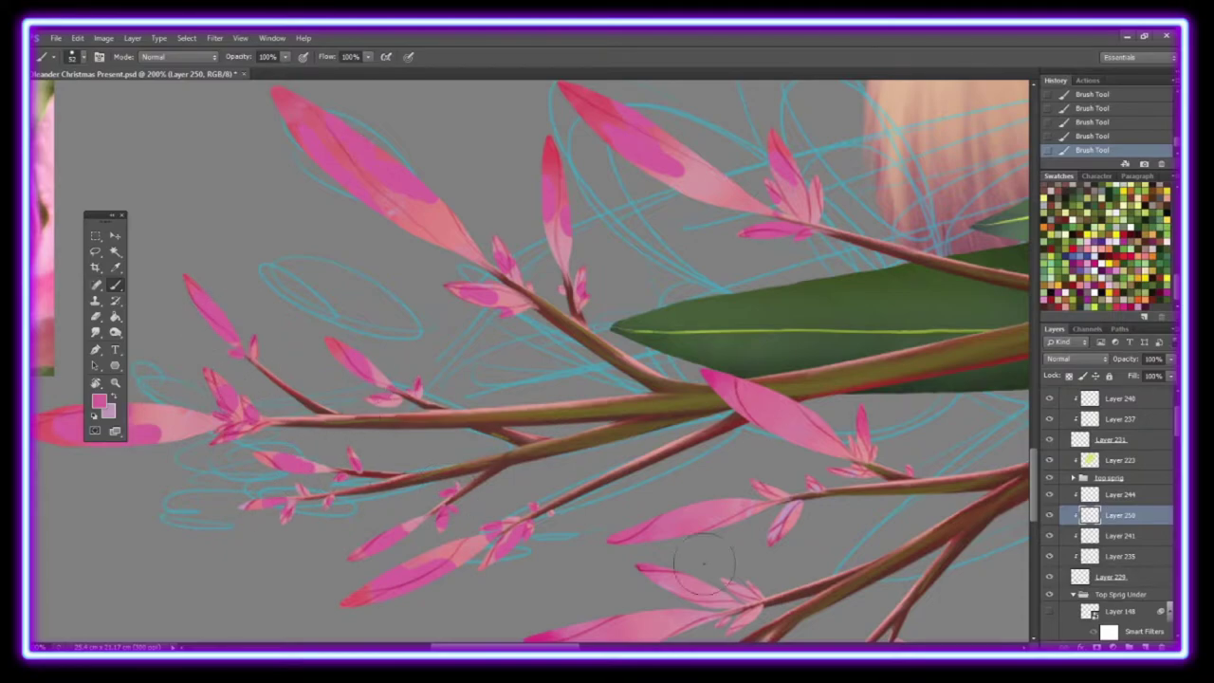
Step: Smudge the pink paint on the leaves to blend it in
{"action": "scroll", "coordinate": [374, 368], "scroll_direction": "left", "scroll_amount": 5}
{"action": "key", "text": "r"}
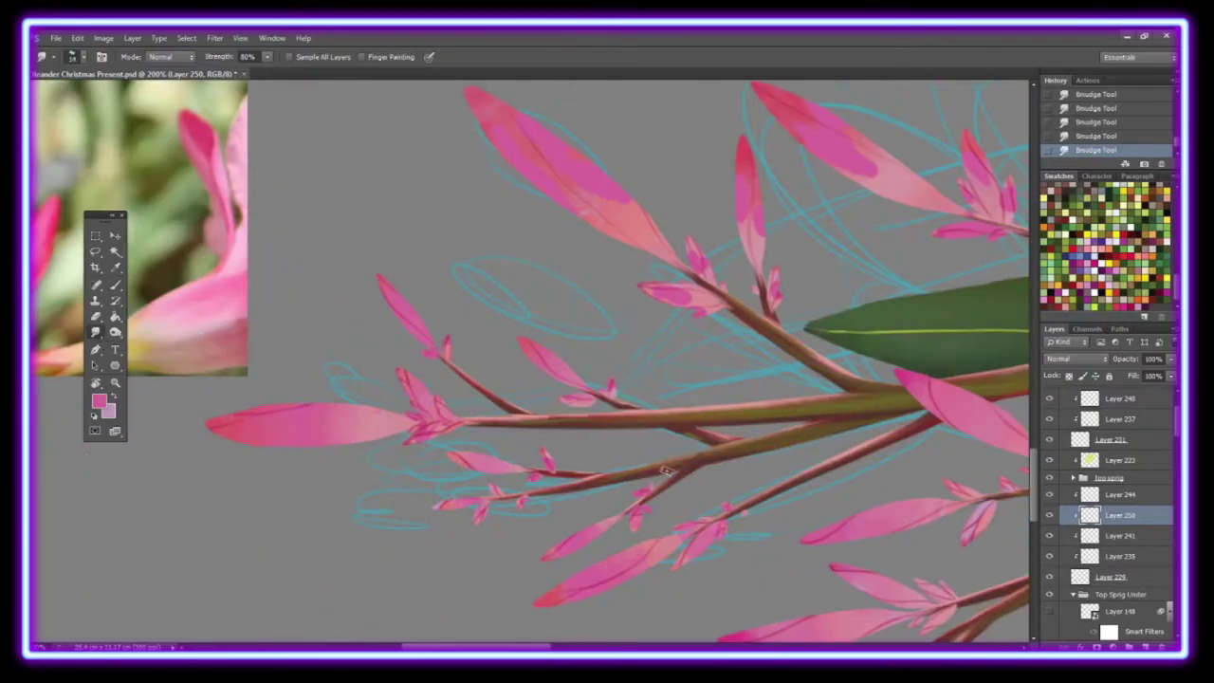
{"action": "left_click_drag", "start_coordinate": [531, 142], "coordinate": [654, 237]}
{"action": "left_click_drag", "start_coordinate": [749, 161], "coordinate": [758, 242]}
{"action": "left_click_drag", "start_coordinate": [655, 285], "coordinate": [711, 309]}
{"action": "left_click_drag", "start_coordinate": [797, 114], "coordinate": [882, 176]}
{"action": "scroll", "coordinate": [607, 360], "scroll_direction": "right", "scroll_amount": 5}
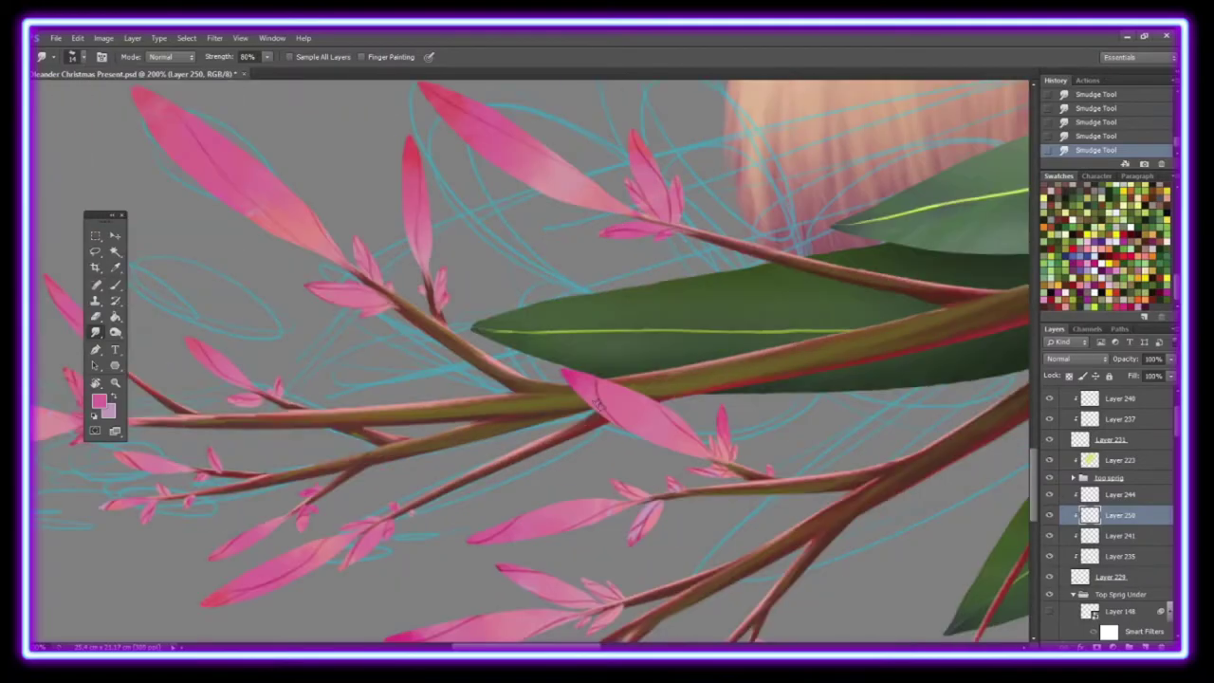
{"action": "key", "text": "z"}
{"action": "left_click_drag", "start_coordinate": [493, 531], "coordinate": [384, 531]}
Step: Add clipped Layer 251 and draw a pink gradient over the lower sprig
{"action": "scroll", "coordinate": [341, 433], "scroll_direction": "up", "scroll_amount": 5}
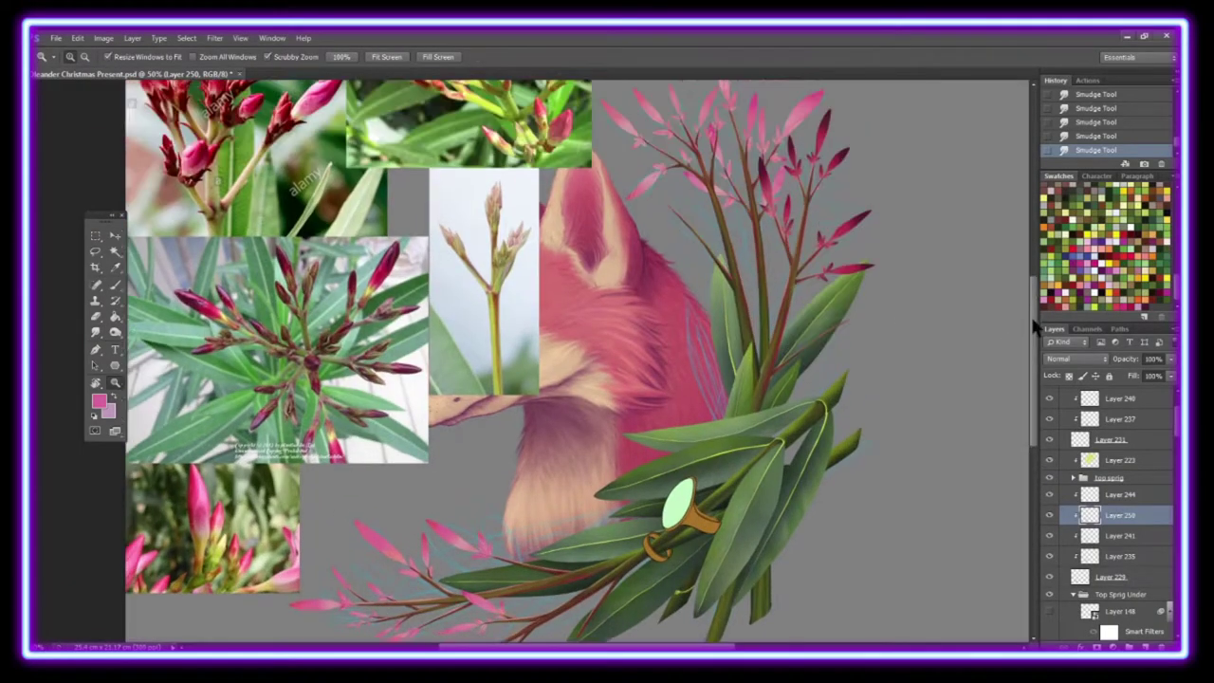
{"action": "key", "text": "i"}
{"action": "scroll", "coordinate": [569, 360], "scroll_direction": "down", "scroll_amount": 5}
{"action": "key", "text": "ctrl+shift+n"}
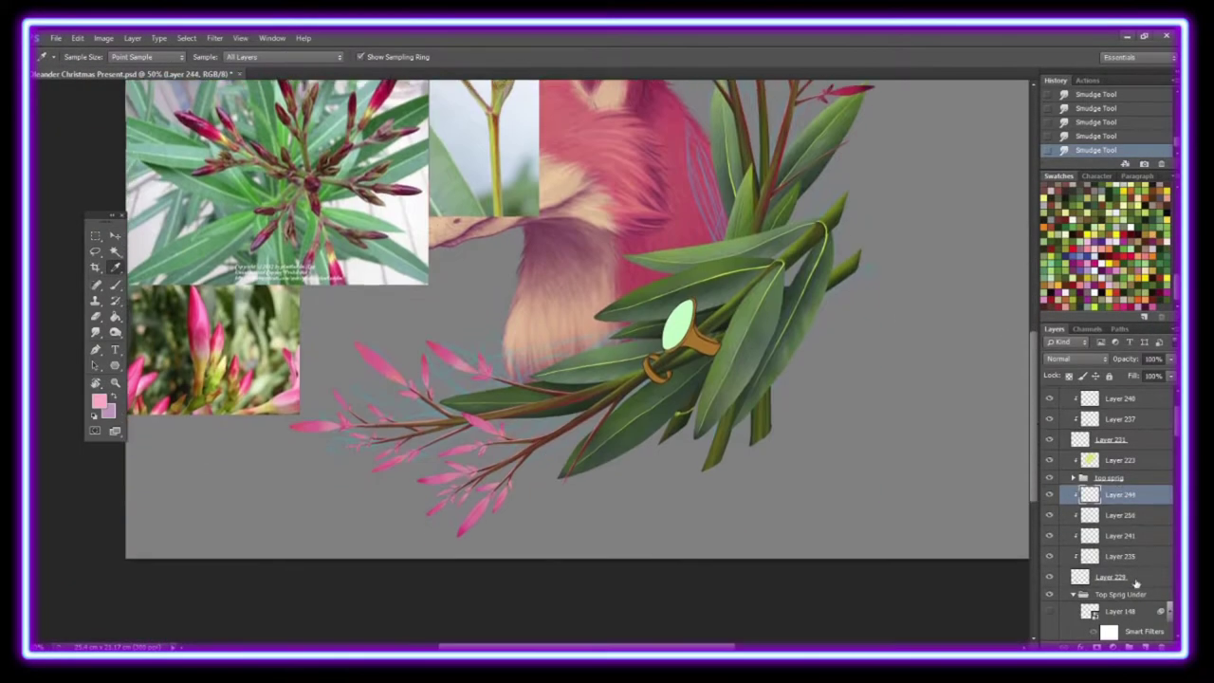
{"action": "key", "text": "ctrl+alt+g"}
{"action": "key", "text": "g"}
{"action": "left_click_drag", "start_coordinate": [312, 426], "coordinate": [474, 361]}
Step: Set the gradient layer to Screen at 51% below Layer 244, then add clipped Layer 252
{"action": "key", "text": "shift+minus"}
{"action": "key", "text": "shift+minus"}
{"action": "key", "text": "shift+minus"}
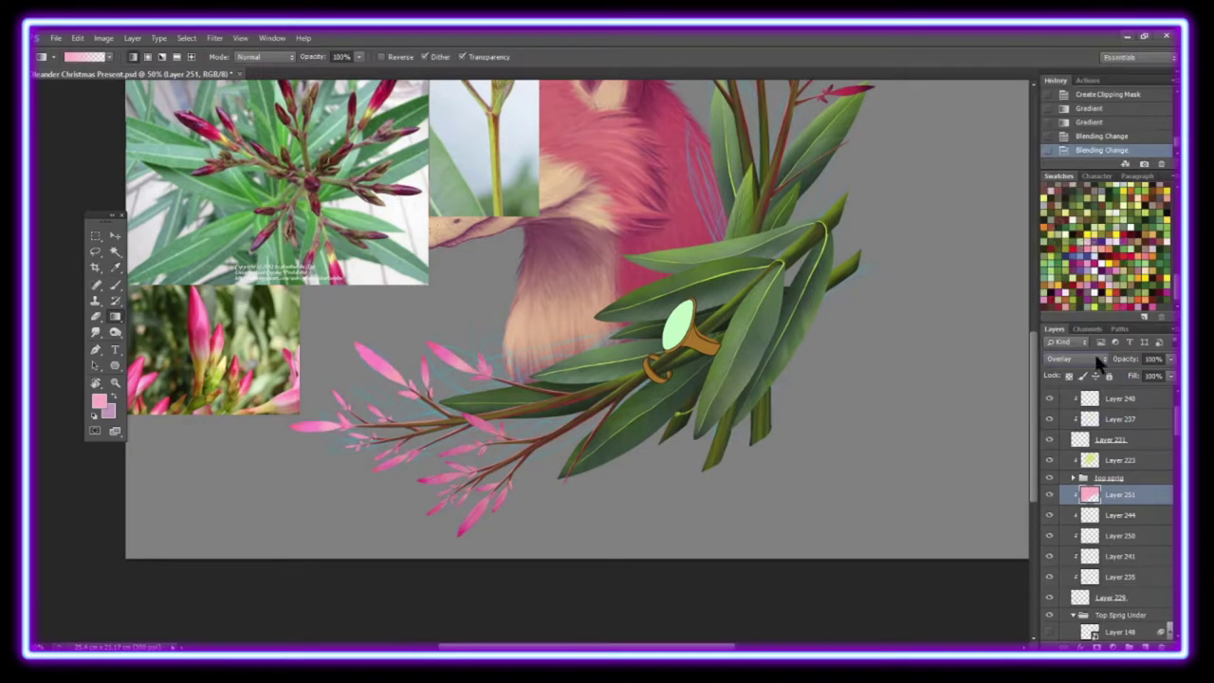
{"action": "key", "text": "ctrl+bracketleft"}
{"action": "left_click_drag", "start_coordinate": [1170, 359], "coordinate": [1140, 372]}
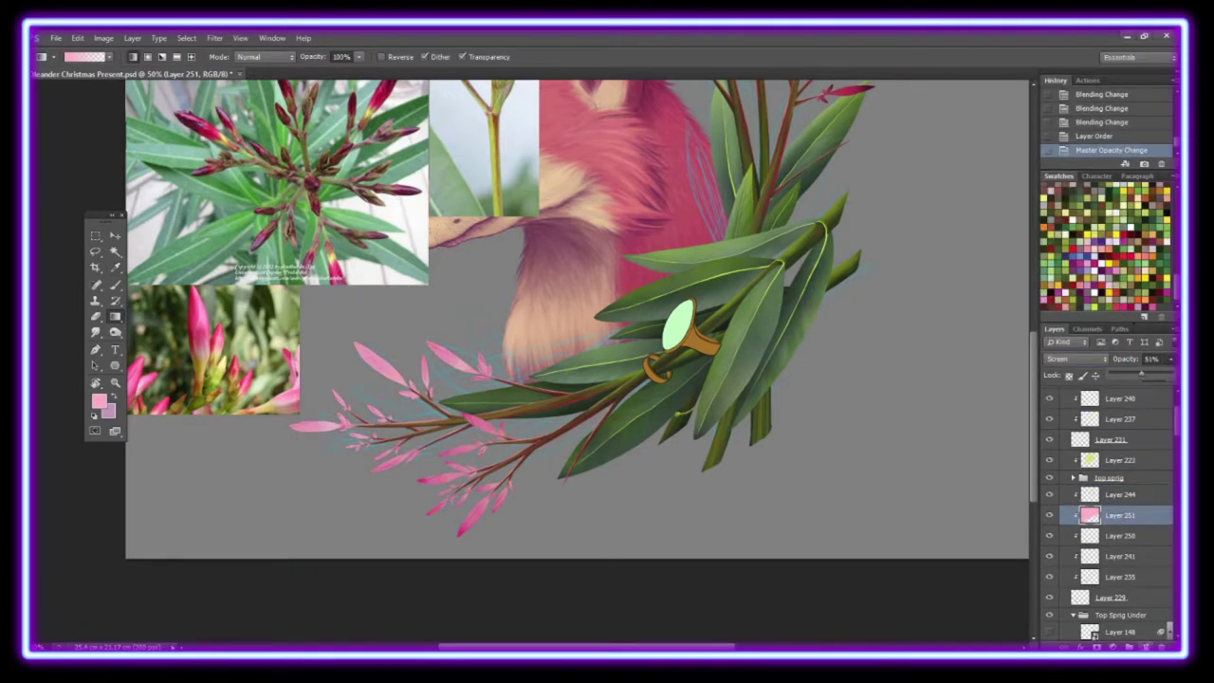
{"action": "key", "text": "ctrl+shift+alt+n"}
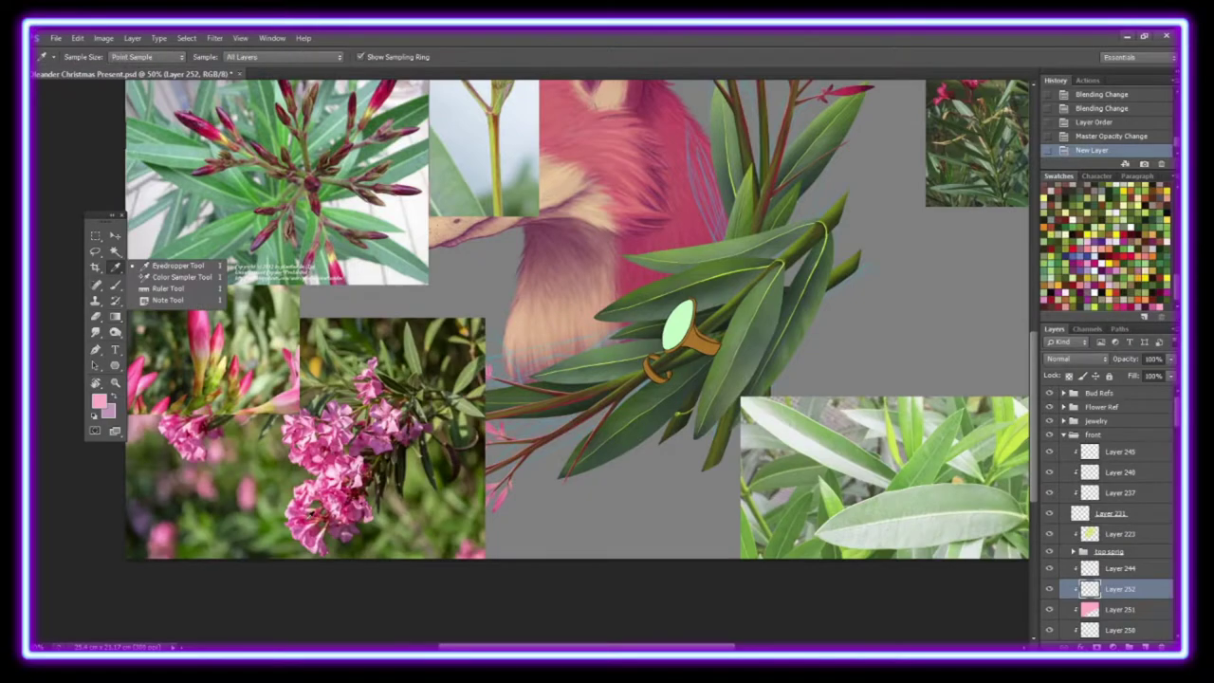
Step: Pick a crimson from the references and outline the big pink leaf with crimson edges and vein
{"action": "left_click", "coordinate": [317, 512]}
{"action": "key", "text": "b"}
{"action": "scroll", "coordinate": [367, 363], "scroll_direction": "up", "scroll_amount": 3}
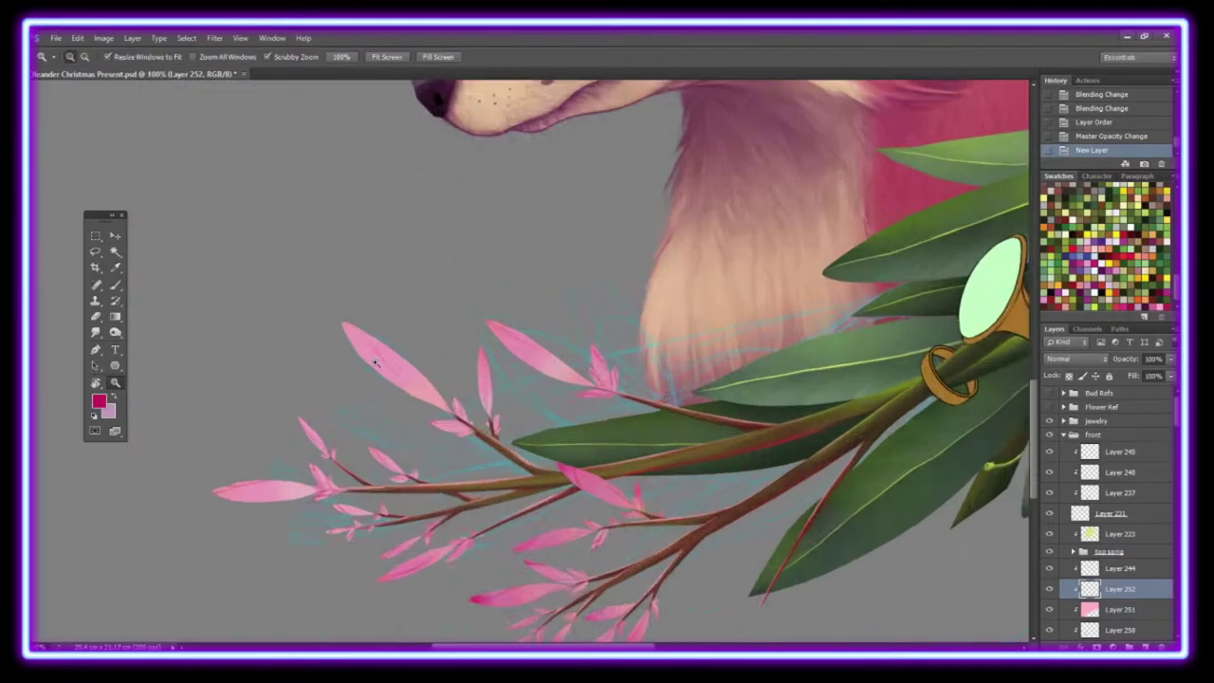
{"action": "left_click", "coordinate": [83, 55]}
{"action": "left_click_drag", "start_coordinate": [310, 284], "coordinate": [463, 426]}
{"action": "left_click_drag", "start_coordinate": [310, 286], "coordinate": [384, 320]}
{"action": "left_click_drag", "start_coordinate": [500, 419], "coordinate": [424, 393]}
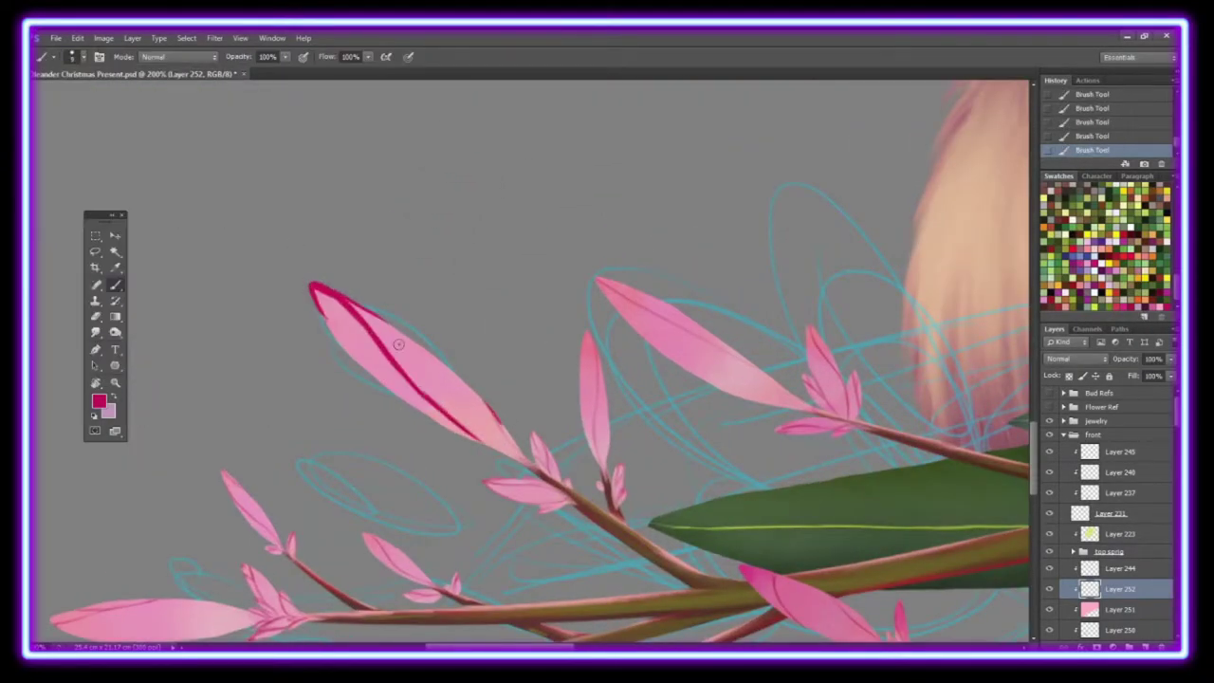
Step: Edge the small left, upright and upper-right leaves in crimson and stroke the small buds
{"action": "left_click_drag", "start_coordinate": [224, 472], "coordinate": [263, 524]}
{"action": "left_click_drag", "start_coordinate": [510, 487], "coordinate": [545, 510]}
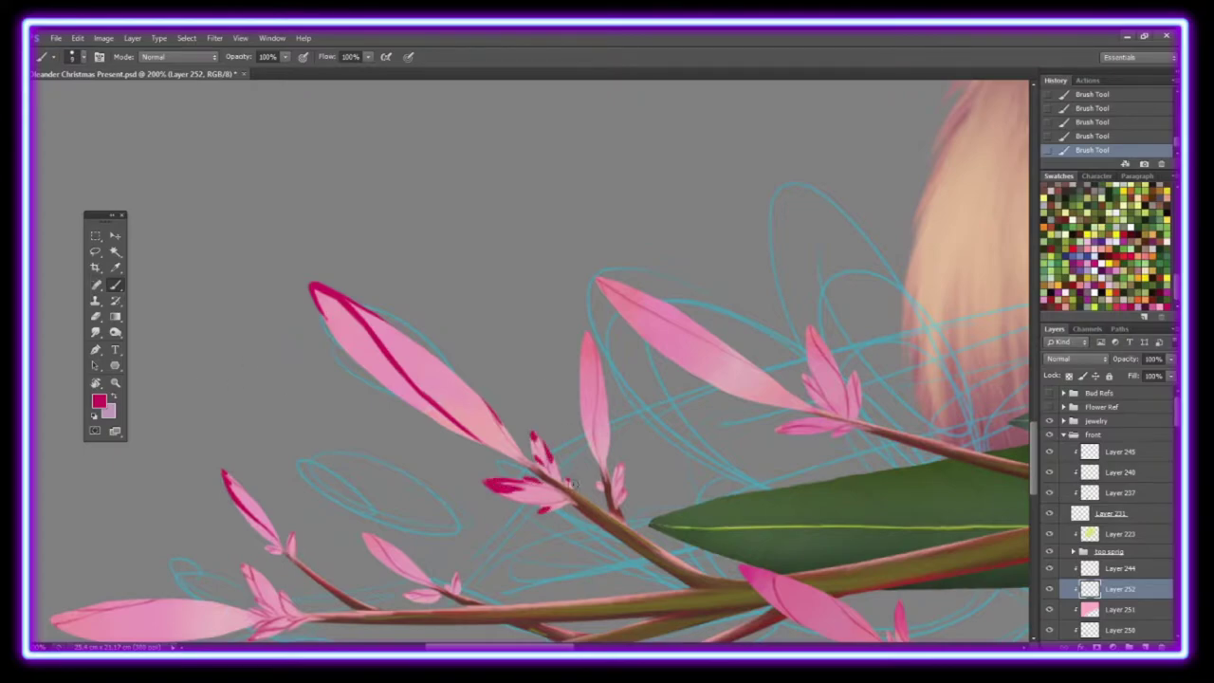
{"action": "left_click_drag", "start_coordinate": [585, 334], "coordinate": [603, 406]}
{"action": "left_click_drag", "start_coordinate": [617, 464], "coordinate": [622, 490]}
{"action": "left_click_drag", "start_coordinate": [599, 281], "coordinate": [777, 384]}
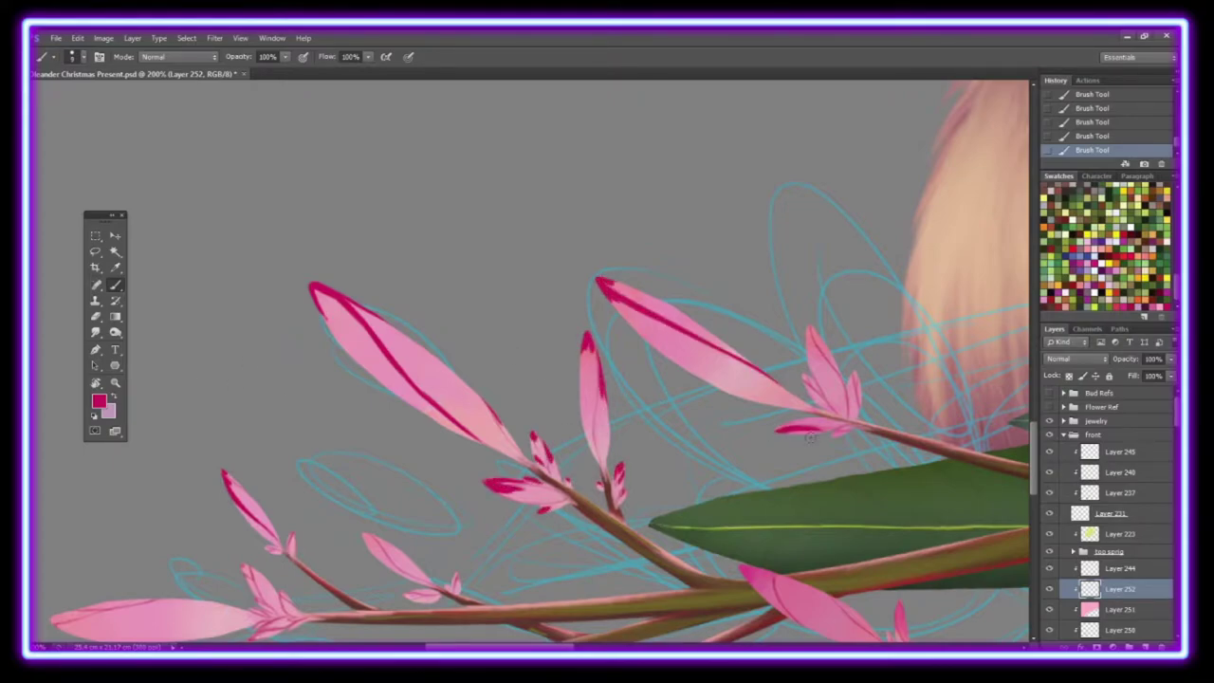
{"action": "left_click_drag", "start_coordinate": [807, 332], "coordinate": [833, 375]}
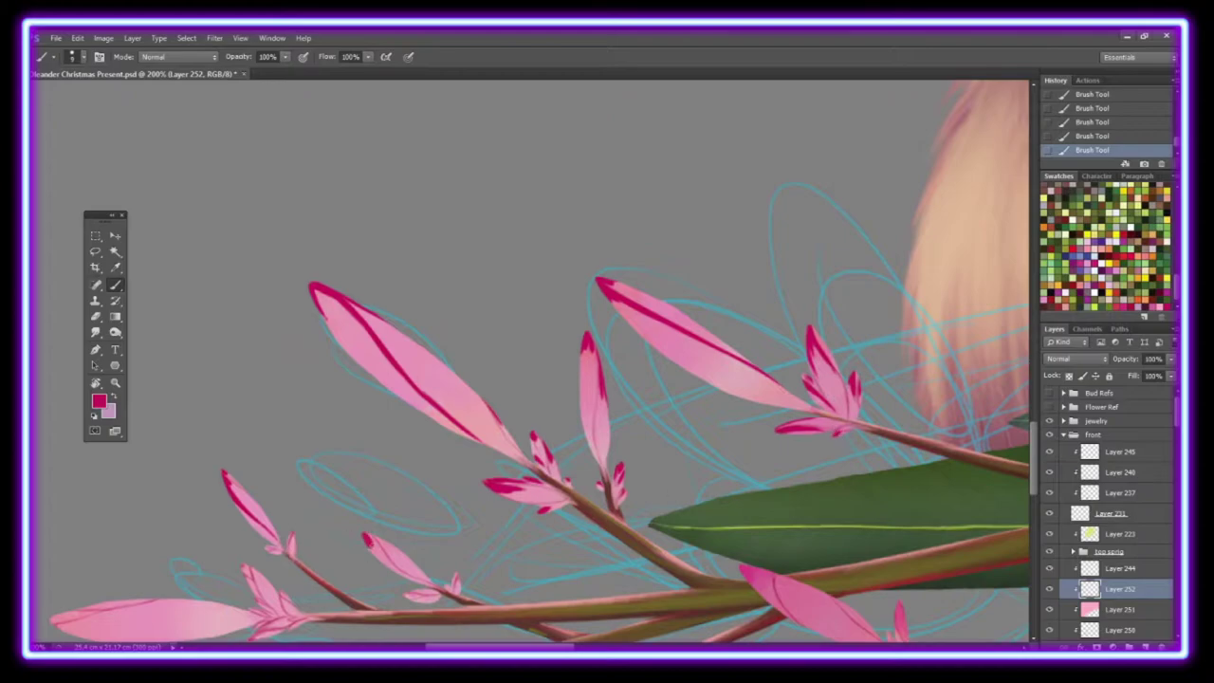
{"action": "left_click_drag", "start_coordinate": [368, 535], "coordinate": [431, 580]}
{"action": "left_click_drag", "start_coordinate": [271, 550], "coordinate": [291, 536]}
Step: Tip the bud cluster with crimson and accent the long leaf's edge, tip and lower leaves
{"action": "key", "text": "ctrl+plus"}
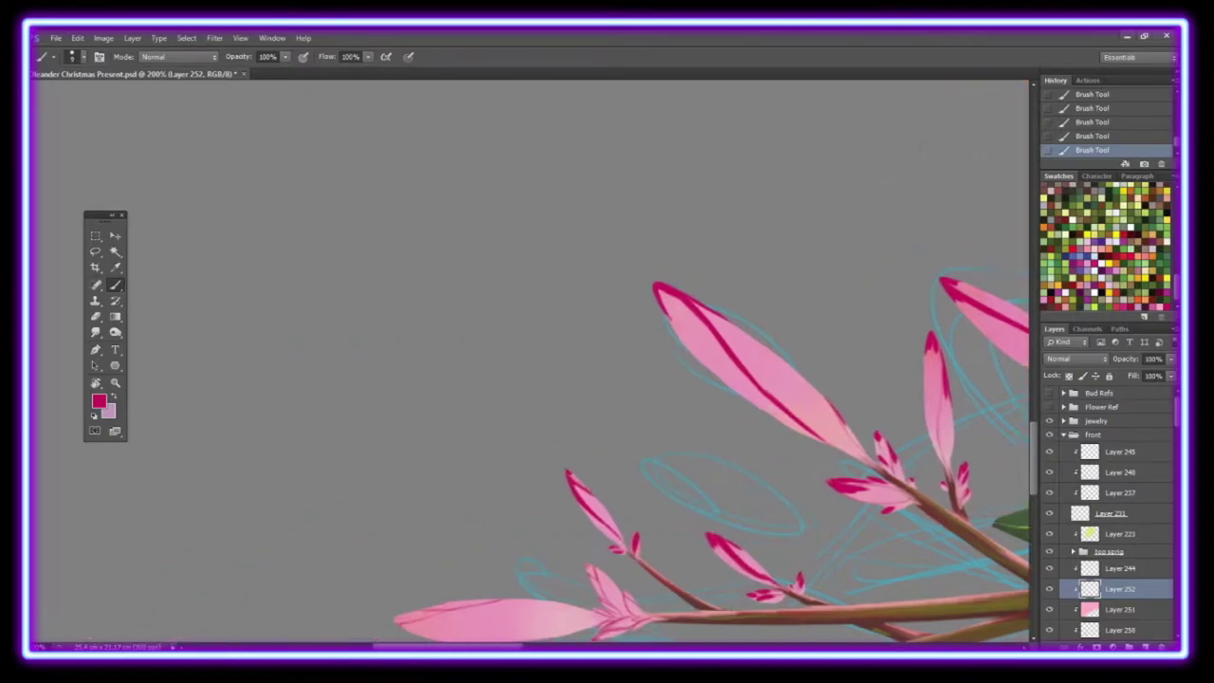
{"action": "left_click_drag", "start_coordinate": [284, 474], "coordinate": [522, 284]}
{"action": "mouse_move", "coordinate": [607, 322]}
{"action": "left_mouse_down"}
{"action": "mouse_move", "coordinate": [670, 372]}
{"action": "mouse_move", "coordinate": [612, 426]}
{"action": "left_mouse_up"}
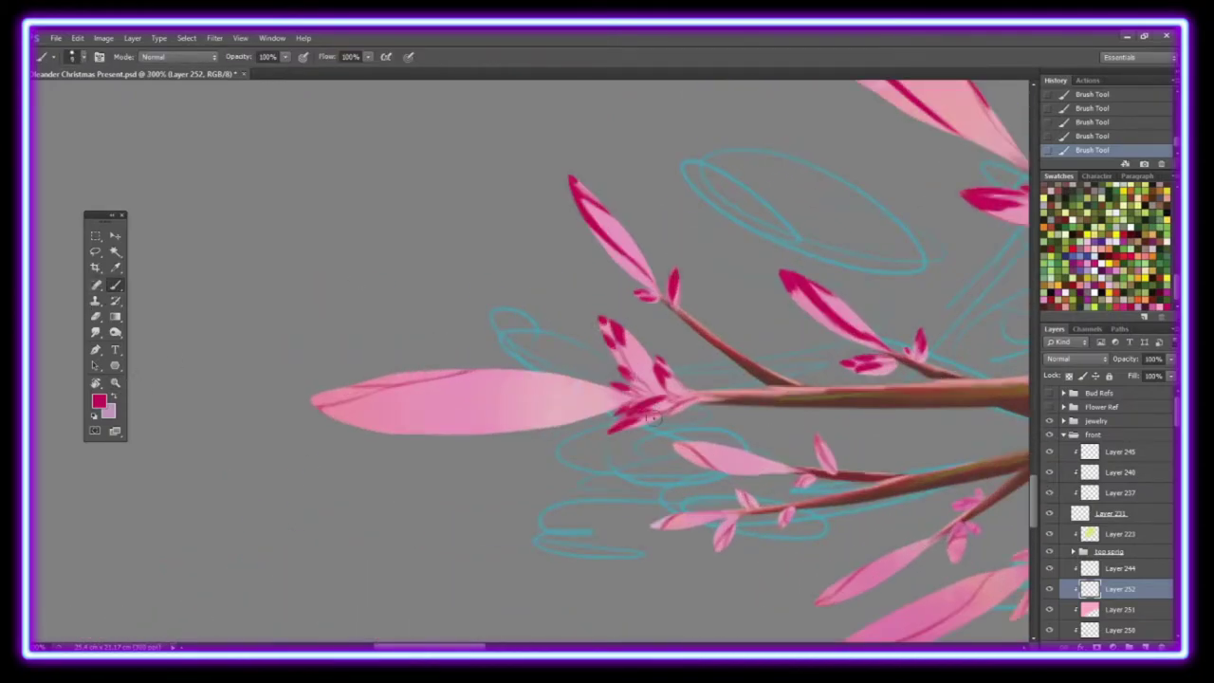
{"action": "mouse_move", "coordinate": [497, 372]}
{"action": "left_mouse_down"}
{"action": "mouse_move", "coordinate": [317, 398]}
{"action": "mouse_move", "coordinate": [389, 432]}
{"action": "left_mouse_up"}
{"action": "left_click_drag", "start_coordinate": [313, 398], "coordinate": [394, 380]}
{"action": "left_click_drag", "start_coordinate": [675, 443], "coordinate": [711, 463]}
{"action": "left_click_drag", "start_coordinate": [654, 524], "coordinate": [687, 517]}
{"action": "left_click_drag", "start_coordinate": [711, 457], "coordinate": [739, 470]}
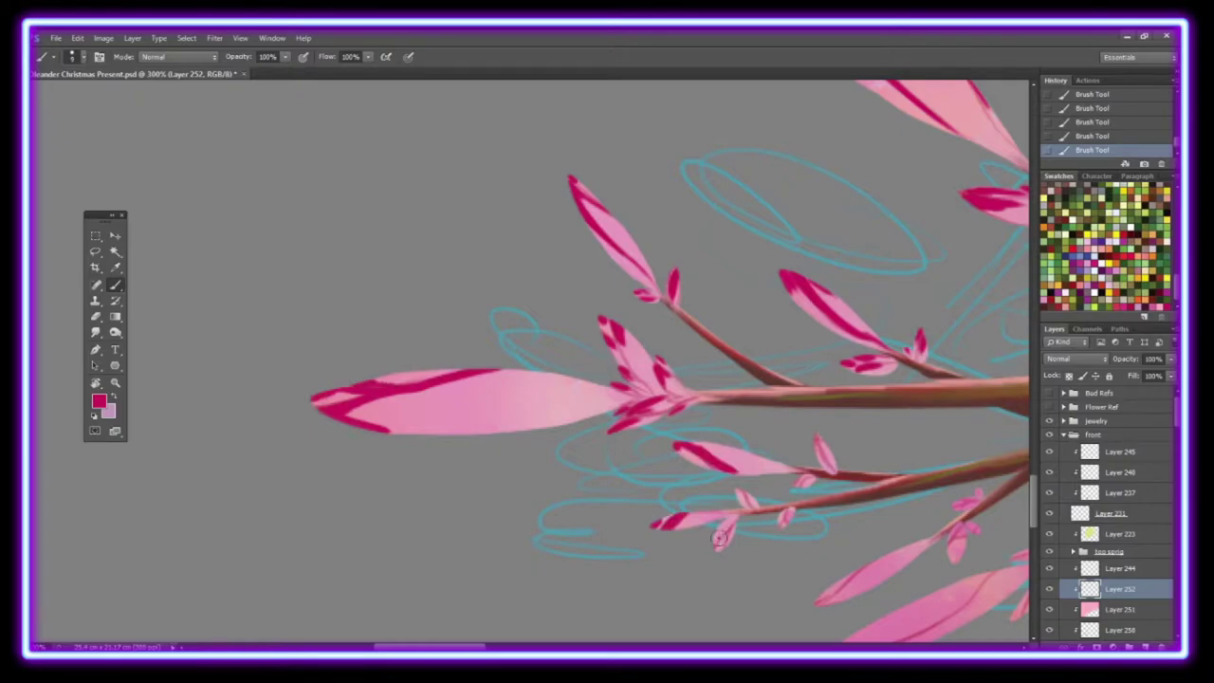
Step: Add crimson to the lower buds, the bottom-right leaf, and stripes on the bud and long leaves
{"action": "left_click_drag", "start_coordinate": [720, 548], "coordinate": [735, 517]}
{"action": "mouse_move", "coordinate": [739, 512]}
{"action": "left_mouse_down"}
{"action": "mouse_move", "coordinate": [757, 491]}
{"action": "mouse_move", "coordinate": [808, 480]}
{"action": "left_mouse_up"}
{"action": "left_click_drag", "start_coordinate": [817, 602], "coordinate": [900, 562]}
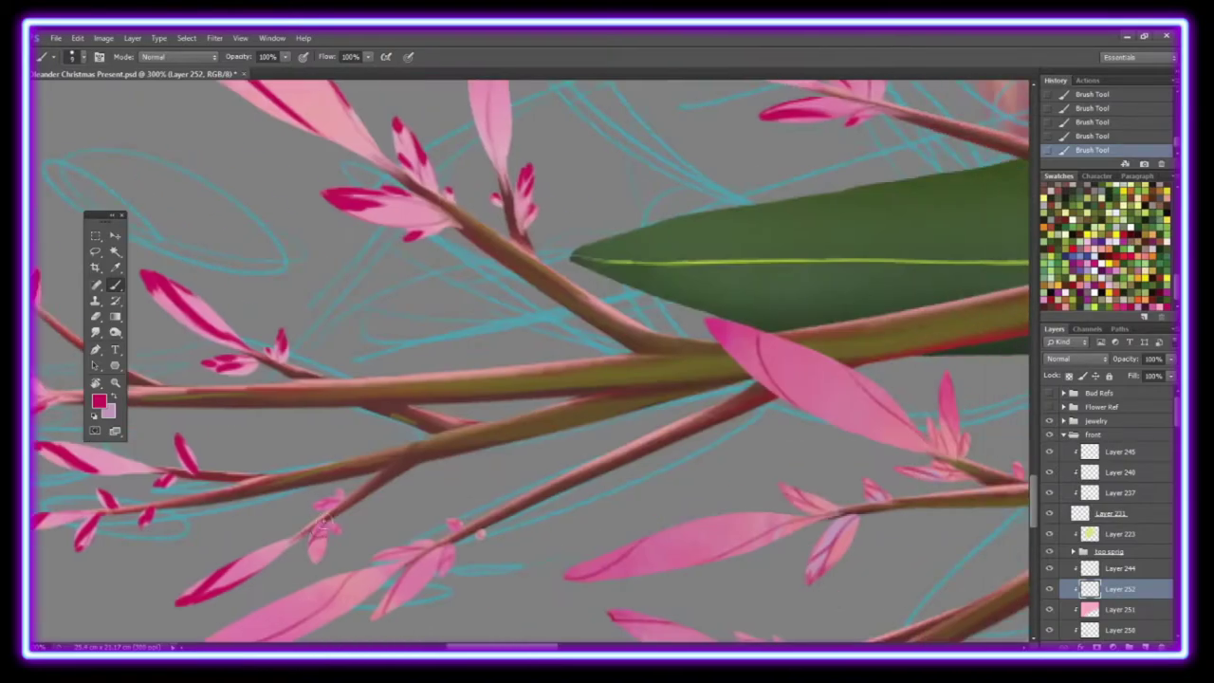
{"action": "left_click_drag", "start_coordinate": [313, 521], "coordinate": [337, 531]}
{"action": "left_click_drag", "start_coordinate": [448, 519], "coordinate": [461, 529]}
{"action": "left_click_drag", "start_coordinate": [455, 531], "coordinate": [475, 275]}
{"action": "mouse_move", "coordinate": [375, 341]}
{"action": "left_mouse_down"}
{"action": "mouse_move", "coordinate": [429, 327]}
{"action": "mouse_move", "coordinate": [389, 398]}
{"action": "left_mouse_up"}
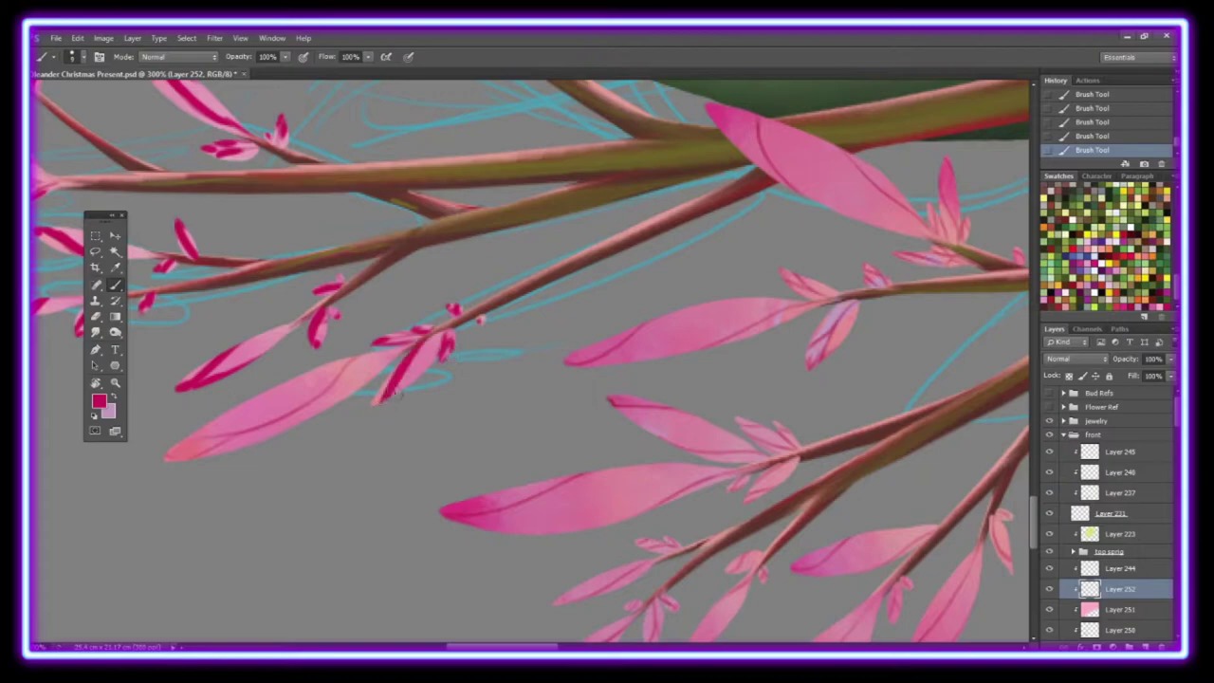
{"action": "mouse_move", "coordinate": [166, 454]}
{"action": "left_mouse_down"}
{"action": "mouse_move", "coordinate": [237, 438]}
{"action": "mouse_move", "coordinate": [384, 346]}
{"action": "left_mouse_up"}
Step: Confirm the deep magenta colour, then switch to the Smudge tool with brush size 4
{"action": "key", "text": "z"}
{"action": "left_click", "coordinate": [109, 409]}
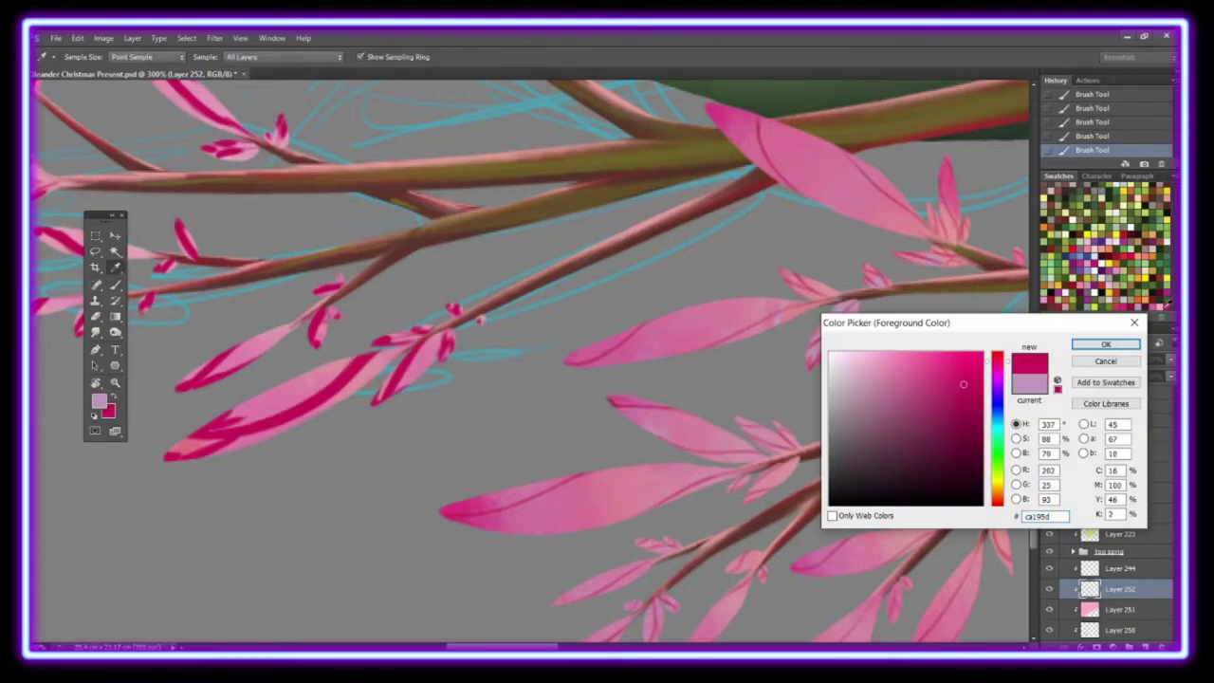
{"action": "left_click", "coordinate": [1100, 343]}
{"action": "key", "text": "r"}
{"action": "mouse_move", "coordinate": [247, 285]}
{"action": "left_mouse_down"}
{"action": "mouse_move", "coordinate": [209, 242]}
{"action": "mouse_move", "coordinate": [343, 362]}
{"action": "left_mouse_up"}
{"action": "left_click", "coordinate": [71, 56]}
{"action": "left_click", "coordinate": [252, 81]}
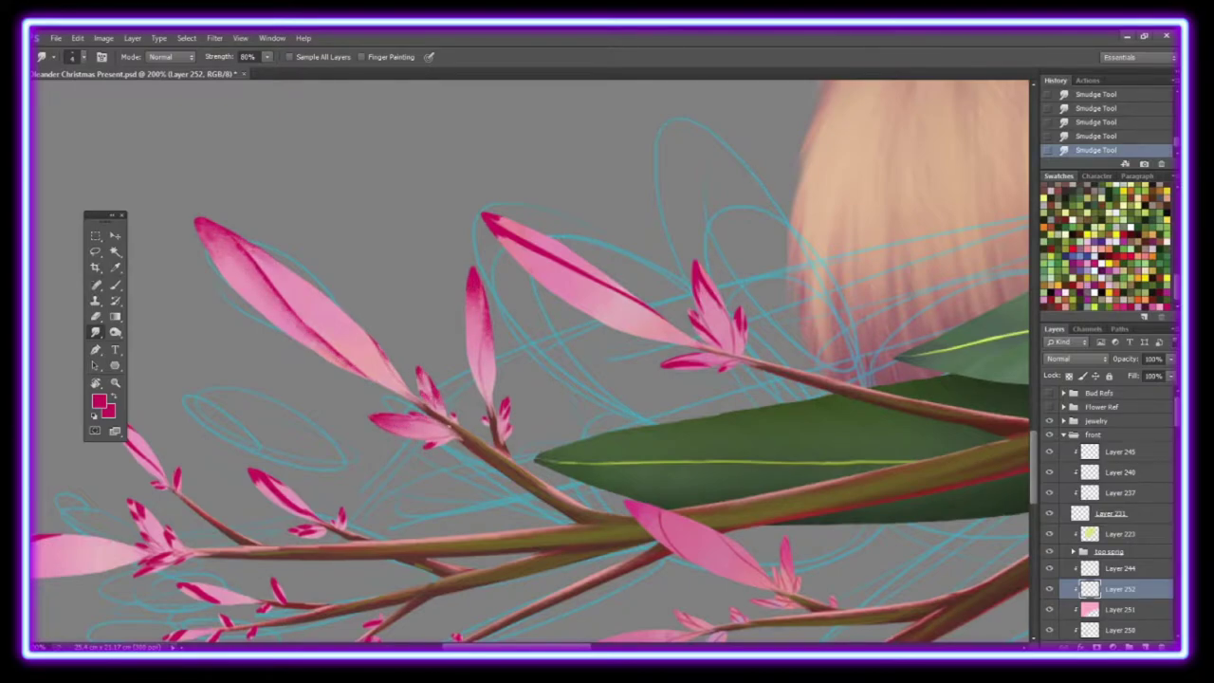
Step: Smudge the magenta midrib and stripes on the upper, left, small and lower pink leaves
{"action": "left_click_drag", "start_coordinate": [493, 232], "coordinate": [664, 323]}
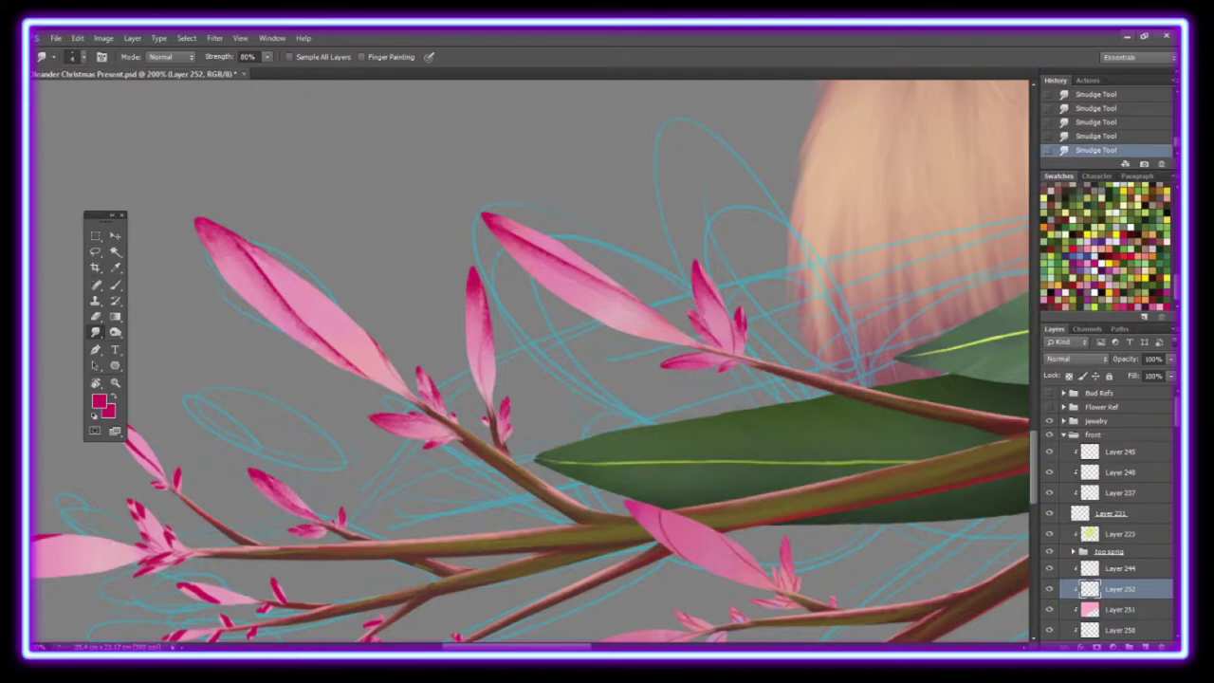
{"action": "left_click_drag", "start_coordinate": [133, 440], "coordinate": [518, 439]}
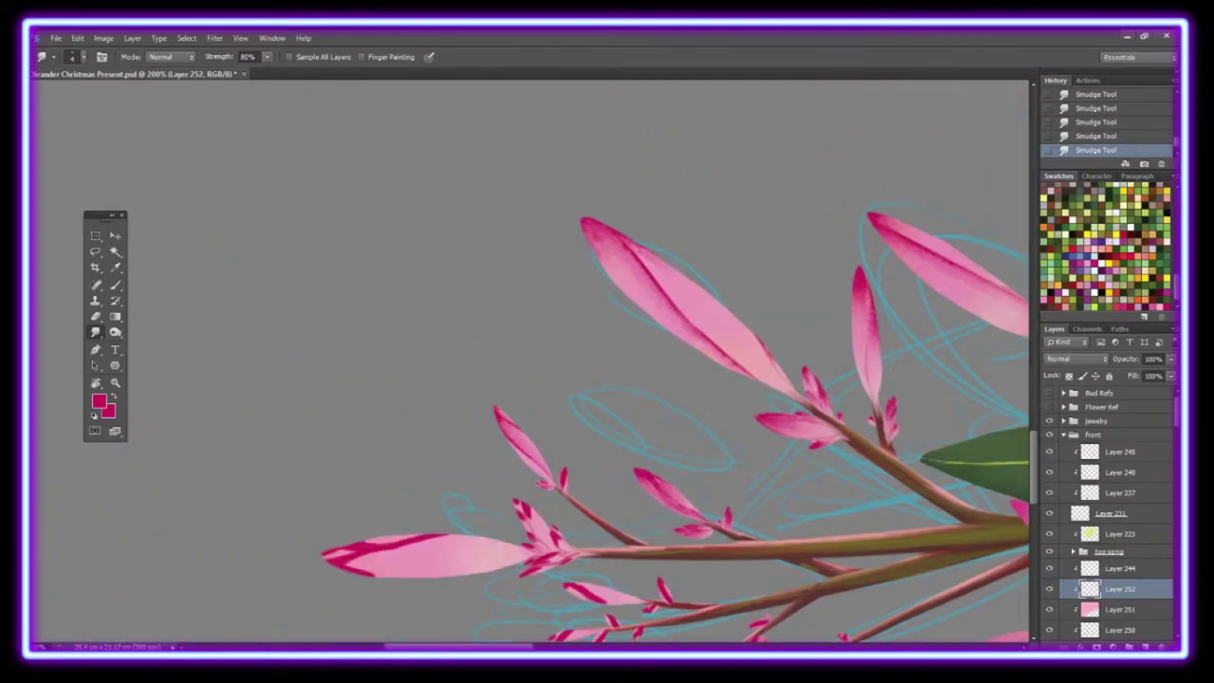
{"action": "left_click_drag", "start_coordinate": [562, 479], "coordinate": [563, 303]}
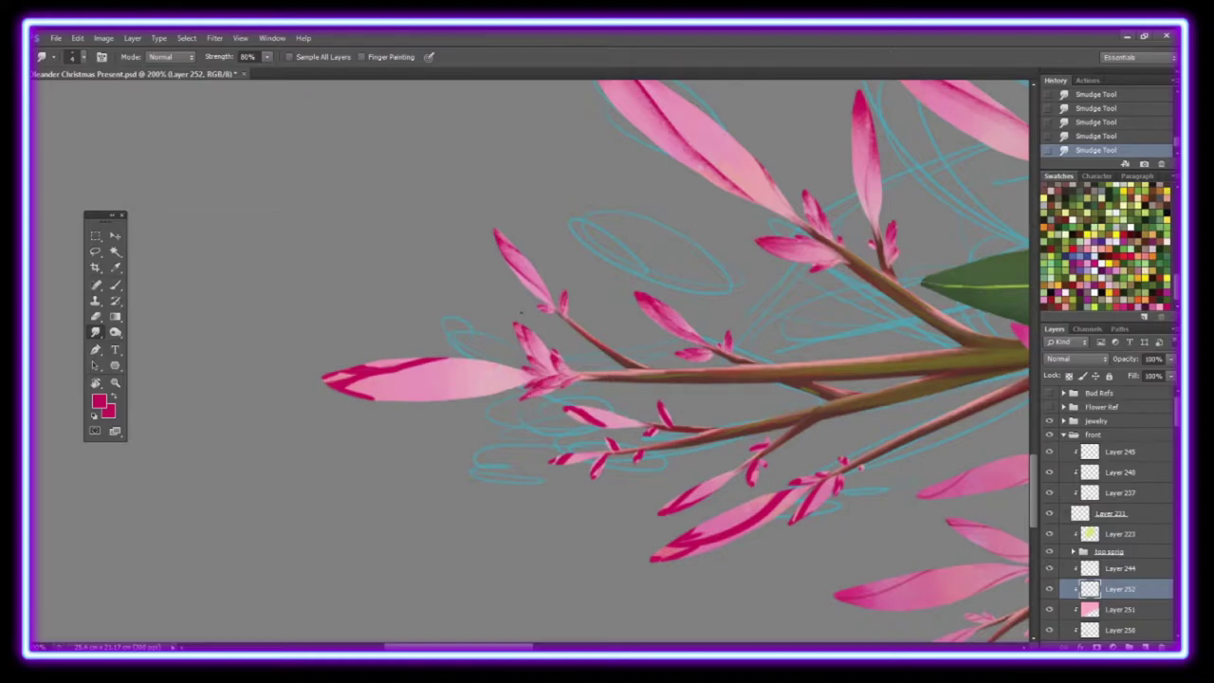
{"action": "left_click_drag", "start_coordinate": [349, 386], "coordinate": [442, 364]}
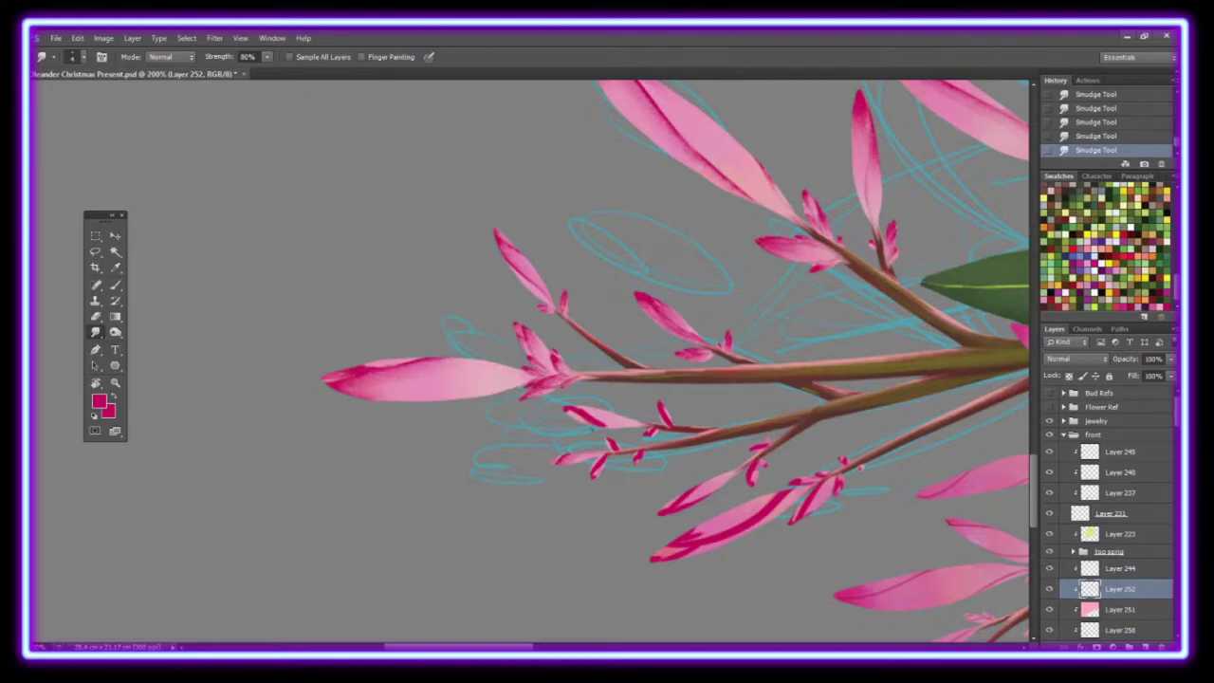
{"action": "left_click_drag", "start_coordinate": [567, 410], "coordinate": [612, 424]}
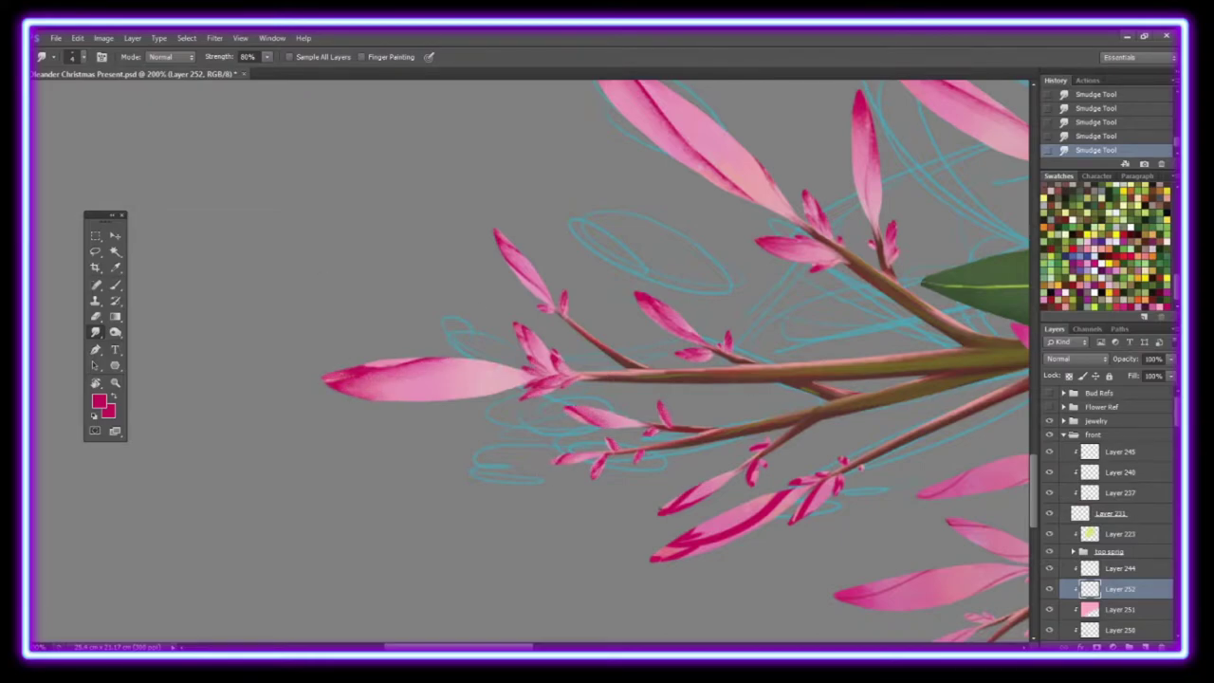
{"action": "left_click_drag", "start_coordinate": [662, 509], "coordinate": [716, 486]}
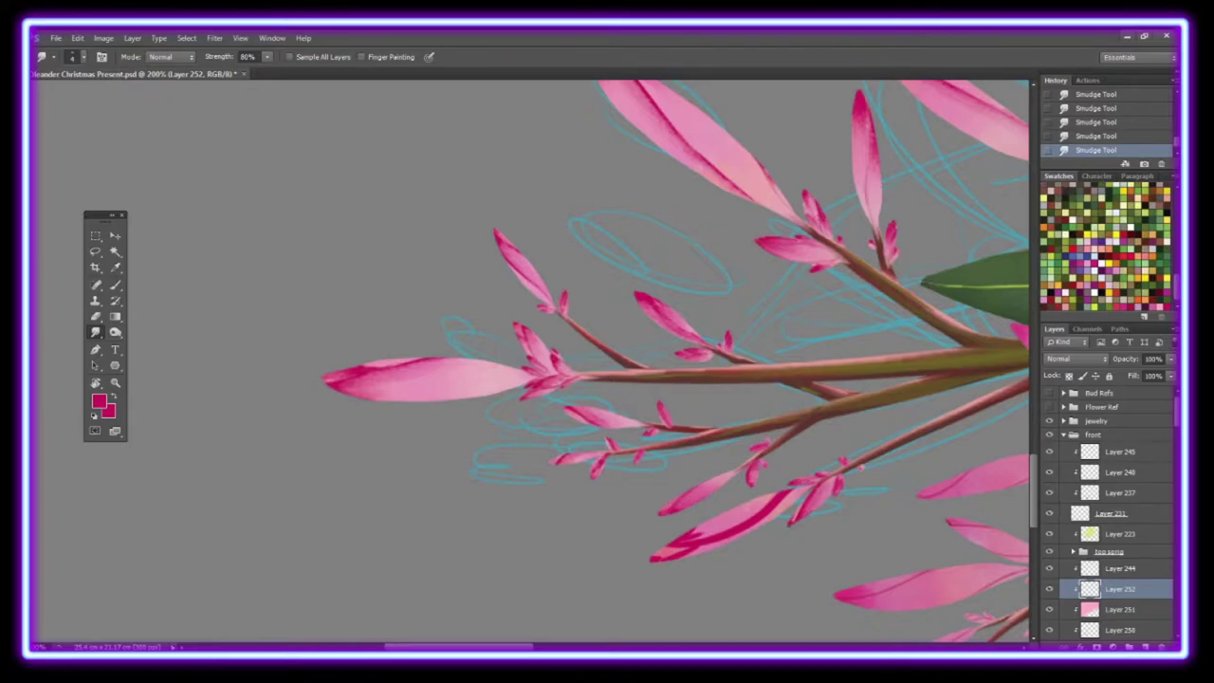
{"action": "mouse_move", "coordinate": [686, 537]}
{"action": "left_mouse_down"}
{"action": "mouse_move", "coordinate": [777, 497]}
{"action": "mouse_move", "coordinate": [687, 558]}
{"action": "left_mouse_up"}
Step: Zoom in on the lower sprig and add a new layer clipped to the leaves
{"action": "key", "text": "z"}
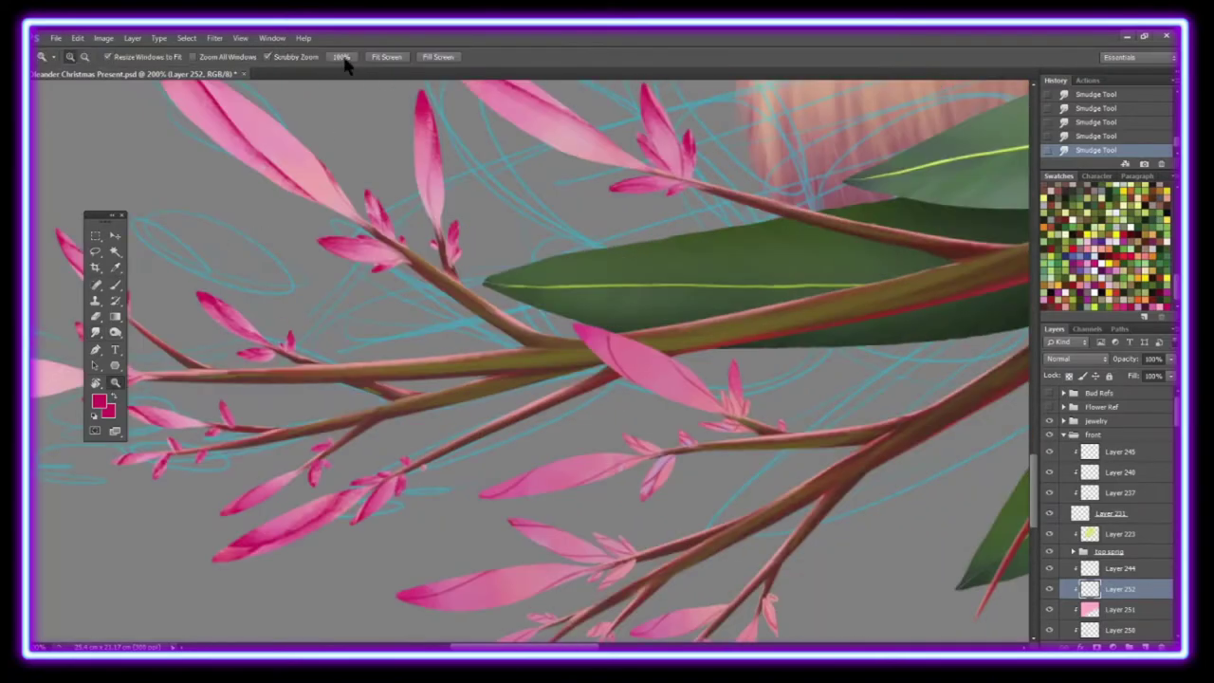
{"action": "scroll", "coordinate": [412, 514], "scroll_direction": "down", "scroll_amount": 5}
{"action": "scroll", "coordinate": [412, 515], "scroll_direction": "up", "scroll_amount": 3}
{"action": "left_click", "coordinate": [464, 555]}
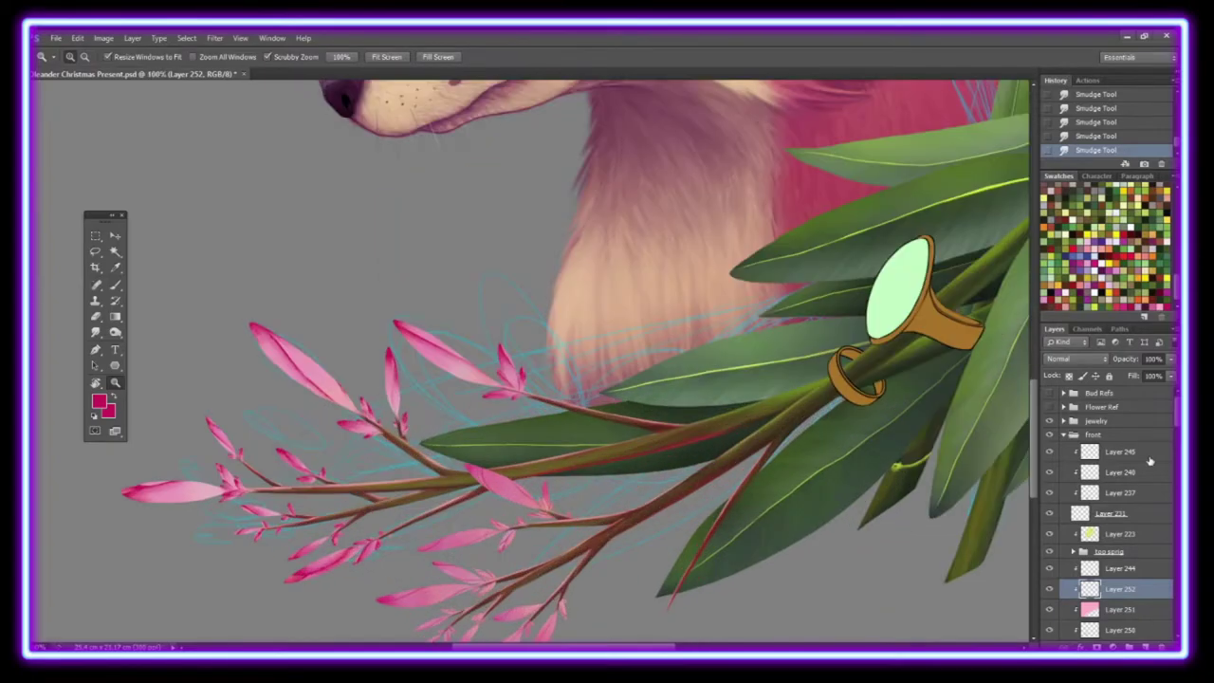
{"action": "key", "text": "ctrl+shift+alt+n"}
{"action": "key", "text": "ctrl+alt+g"}
{"action": "scroll", "coordinate": [346, 586], "scroll_direction": "up", "scroll_amount": 2}
{"action": "key", "text": "b"}
Step: Paint magenta veins on the big, middle, right, hanging and long left leaves
{"action": "left_click_drag", "start_coordinate": [347, 584], "coordinate": [468, 435]}
{"action": "left_click_drag", "start_coordinate": [475, 422], "coordinate": [350, 580]}
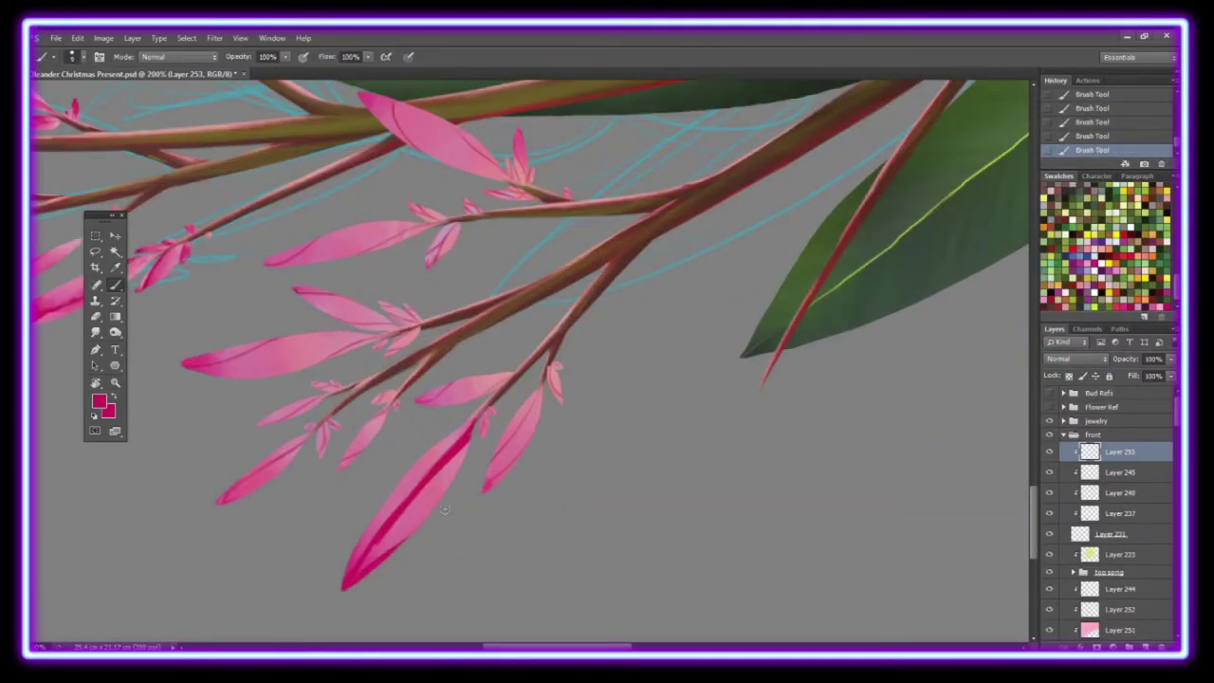
{"action": "left_click_drag", "start_coordinate": [510, 377], "coordinate": [420, 400]}
{"action": "left_click_drag", "start_coordinate": [531, 410], "coordinate": [485, 482]}
{"action": "left_click_drag", "start_coordinate": [543, 381], "coordinate": [486, 488]}
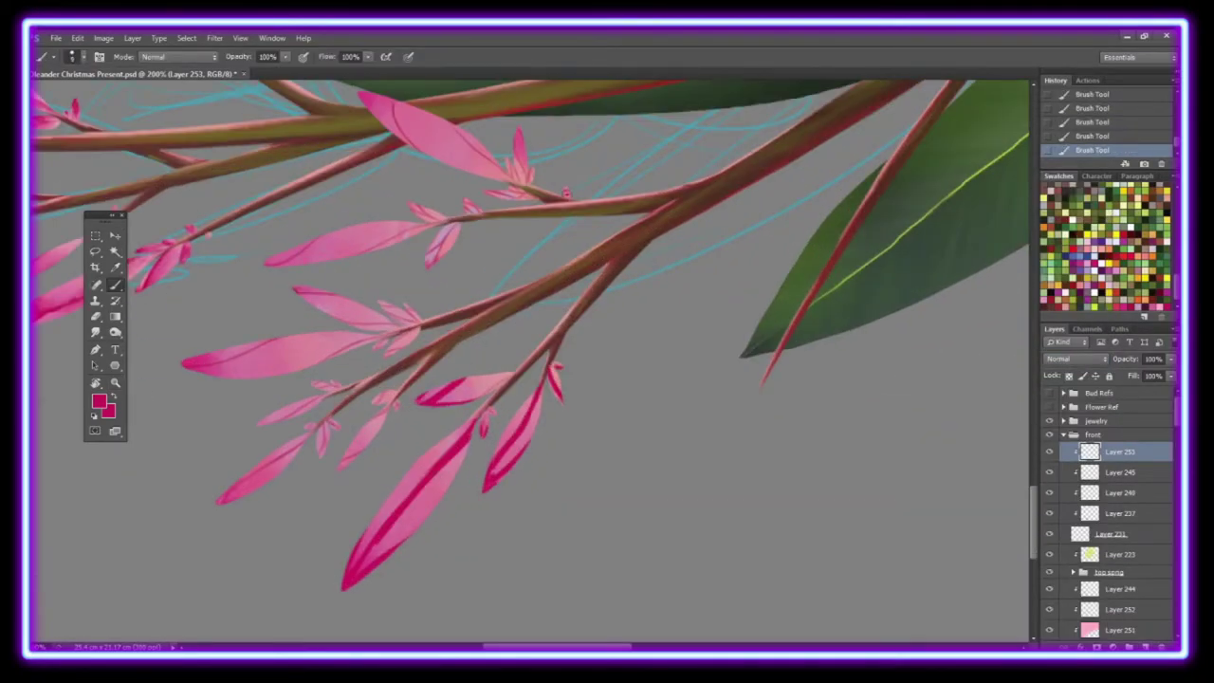
{"action": "left_click_drag", "start_coordinate": [454, 222], "coordinate": [429, 267]}
{"action": "left_click_drag", "start_coordinate": [445, 216], "coordinate": [409, 203]}
{"action": "left_click_drag", "start_coordinate": [267, 262], "coordinate": [423, 226]}
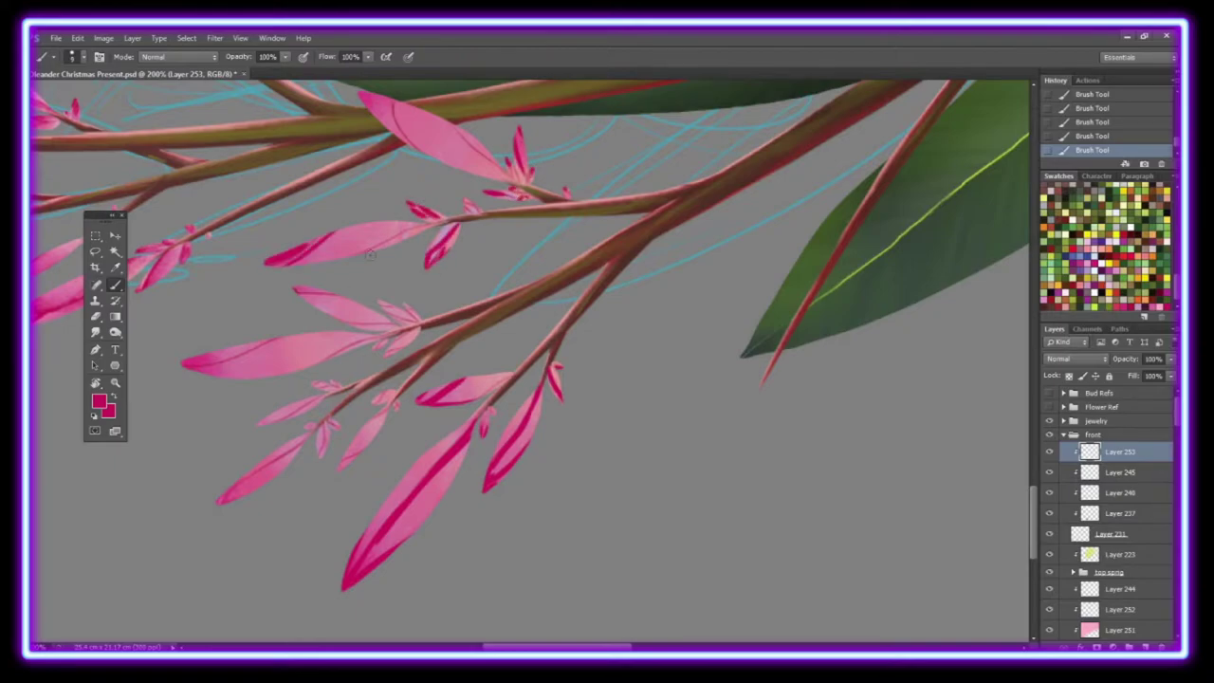
Step: Add magenta to the top leaf, small left and lower-left leaves, and the remaining buds
{"action": "mouse_move", "coordinate": [365, 94]}
{"action": "left_mouse_down"}
{"action": "mouse_move", "coordinate": [503, 170]}
{"action": "mouse_move", "coordinate": [476, 210]}
{"action": "left_mouse_up"}
{"action": "left_click_drag", "start_coordinate": [262, 424], "coordinate": [313, 406]}
{"action": "left_click_drag", "start_coordinate": [311, 389], "coordinate": [338, 383]}
{"action": "mouse_move", "coordinate": [320, 444]}
{"action": "left_mouse_down"}
{"action": "mouse_move", "coordinate": [322, 455]}
{"action": "mouse_move", "coordinate": [390, 405]}
{"action": "mouse_move", "coordinate": [220, 500]}
{"action": "left_mouse_up"}
{"action": "left_click_drag", "start_coordinate": [186, 361], "coordinate": [359, 343]}
{"action": "left_click_drag", "start_coordinate": [296, 289], "coordinate": [398, 324]}
{"action": "mouse_move", "coordinate": [405, 331]}
{"action": "left_mouse_down"}
{"action": "mouse_move", "coordinate": [385, 355]}
{"action": "mouse_move", "coordinate": [647, 323]}
{"action": "left_mouse_up"}
Step: Smudge the new magenta veins softly into the top, large, small and right pink leaves
{"action": "left_click", "coordinate": [95, 332]}
{"action": "mouse_move", "coordinate": [655, 147]}
{"action": "left_mouse_down"}
{"action": "mouse_move", "coordinate": [630, 104]}
{"action": "mouse_move", "coordinate": [732, 169]}
{"action": "left_mouse_up"}
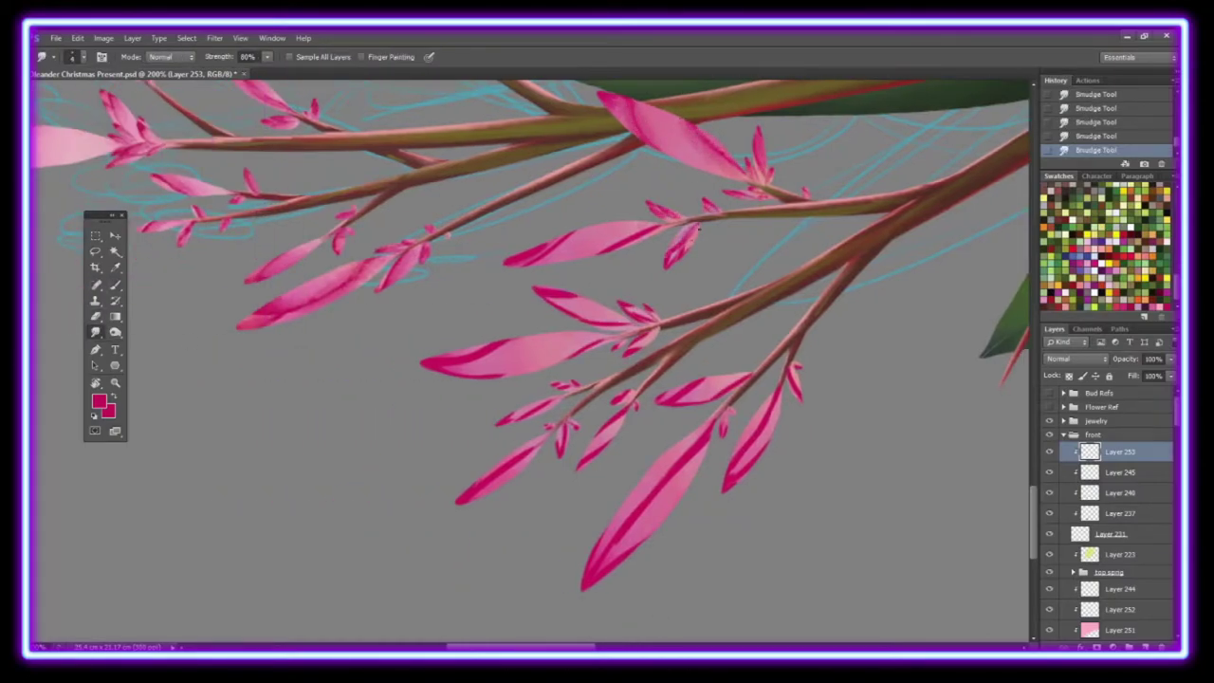
{"action": "left_click_drag", "start_coordinate": [527, 253], "coordinate": [561, 243]}
{"action": "left_click_drag", "start_coordinate": [550, 299], "coordinate": [640, 314]}
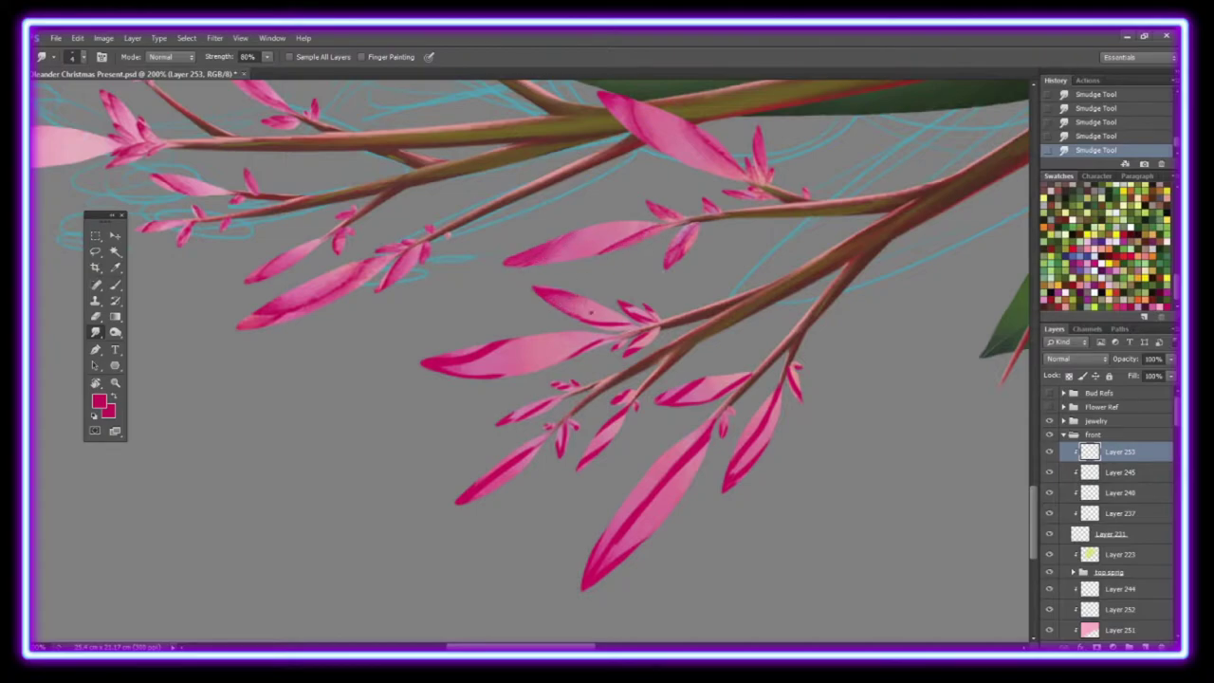
{"action": "left_click_drag", "start_coordinate": [445, 368], "coordinate": [512, 349]}
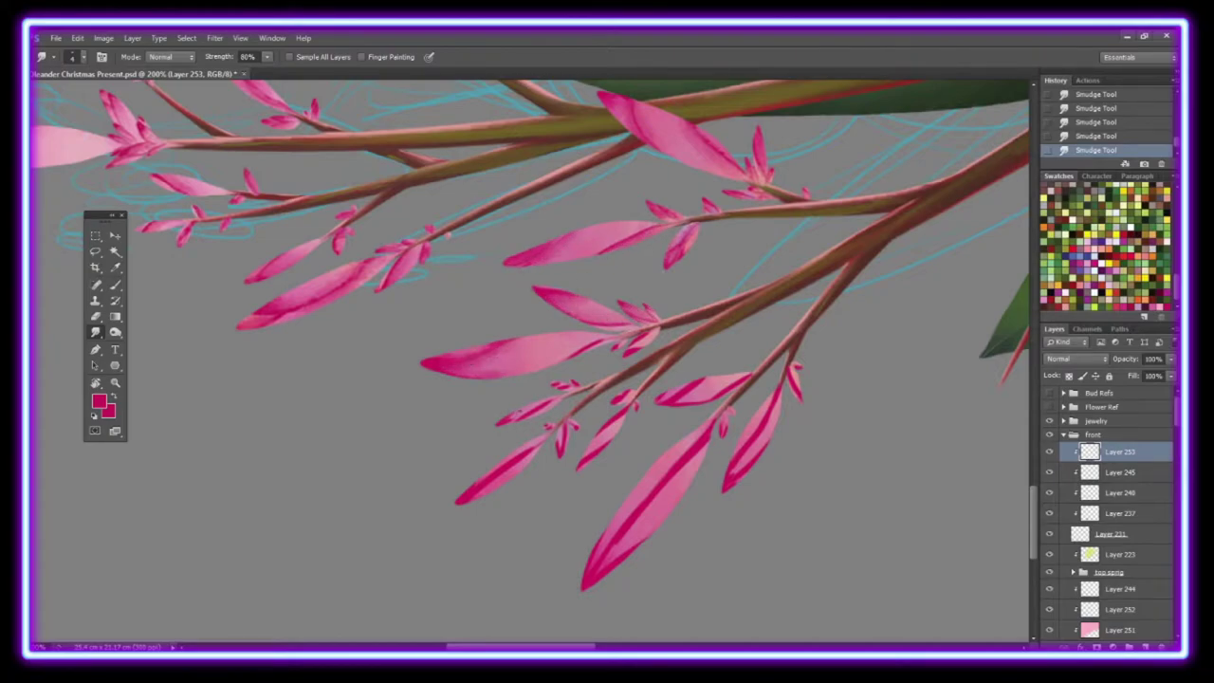
{"action": "left_click_drag", "start_coordinate": [531, 445], "coordinate": [473, 495]}
{"action": "left_click_drag", "start_coordinate": [626, 408], "coordinate": [580, 467]}
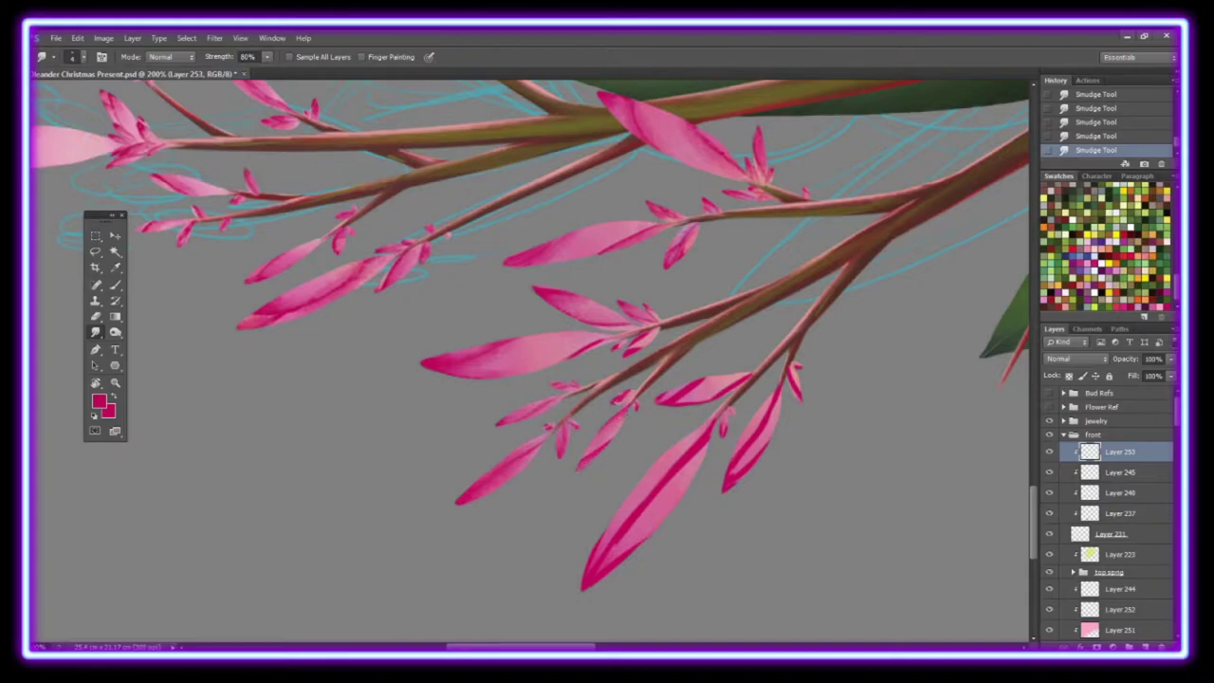
{"action": "left_click_drag", "start_coordinate": [664, 400], "coordinate": [747, 375]}
{"action": "left_click_drag", "start_coordinate": [686, 451], "coordinate": [637, 537]}
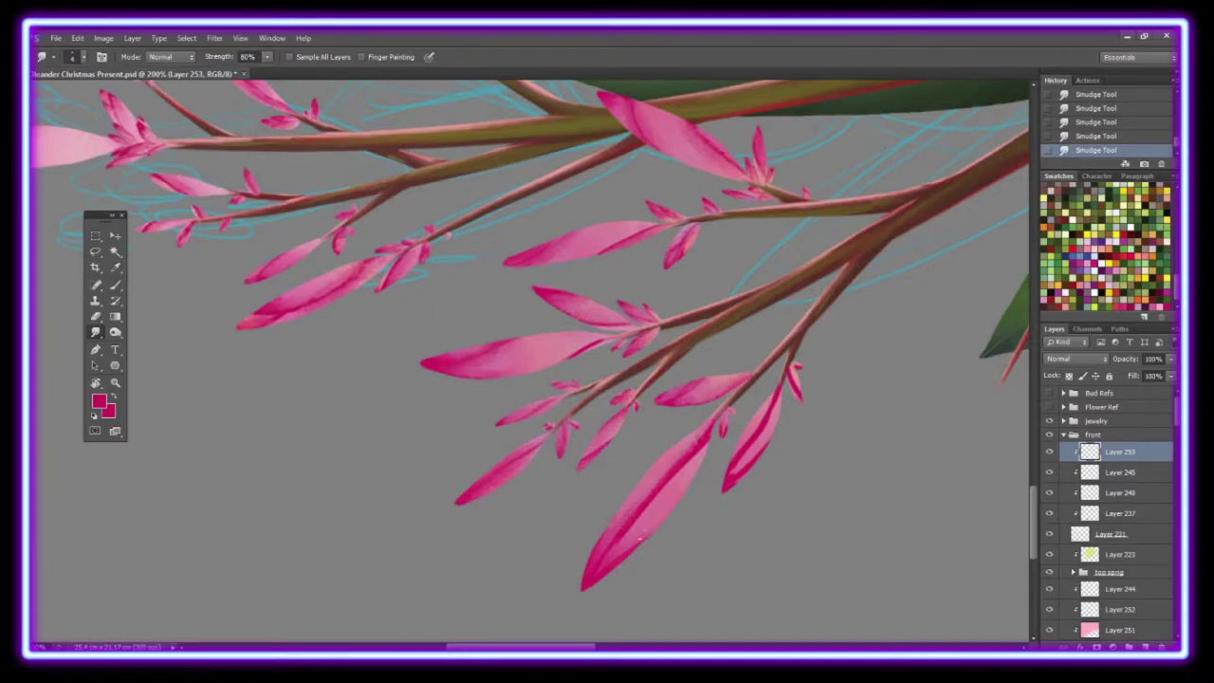
{"action": "left_click_drag", "start_coordinate": [675, 463], "coordinate": [622, 536]}
{"action": "left_click_drag", "start_coordinate": [779, 389], "coordinate": [728, 480]}
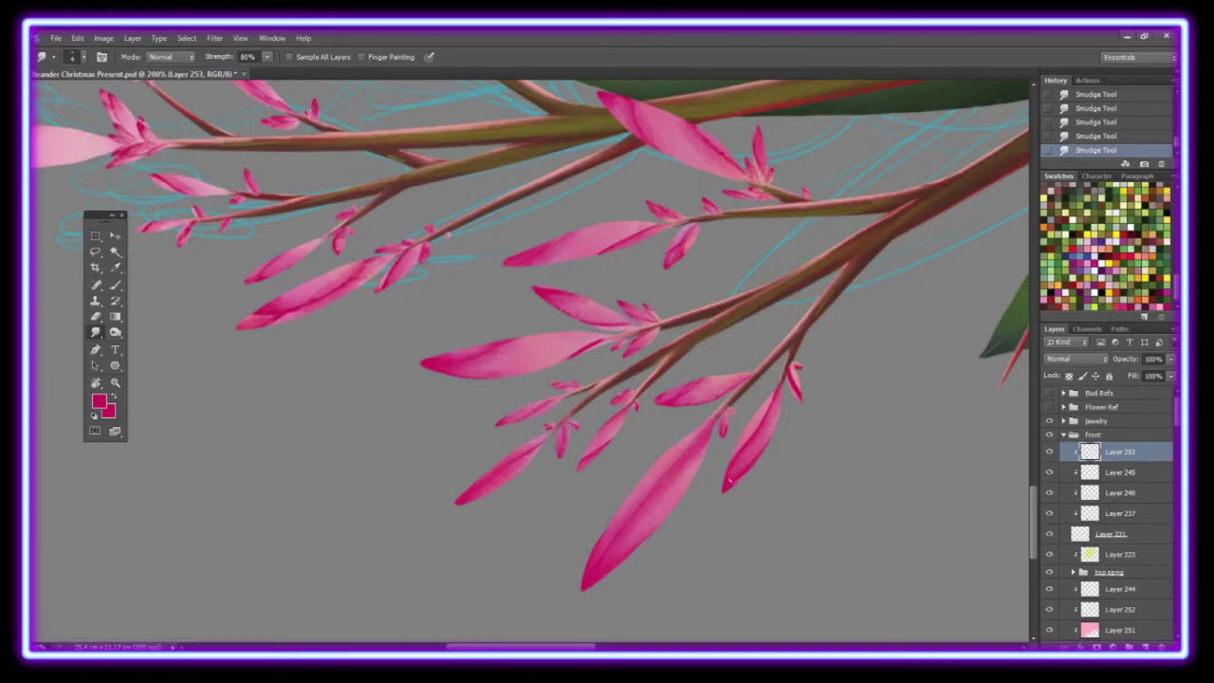
Step: Zoom to the upright sprig and add a new clipped layer inside the back layer group
{"action": "key", "text": "z"}
{"action": "left_click", "coordinate": [386, 56]}
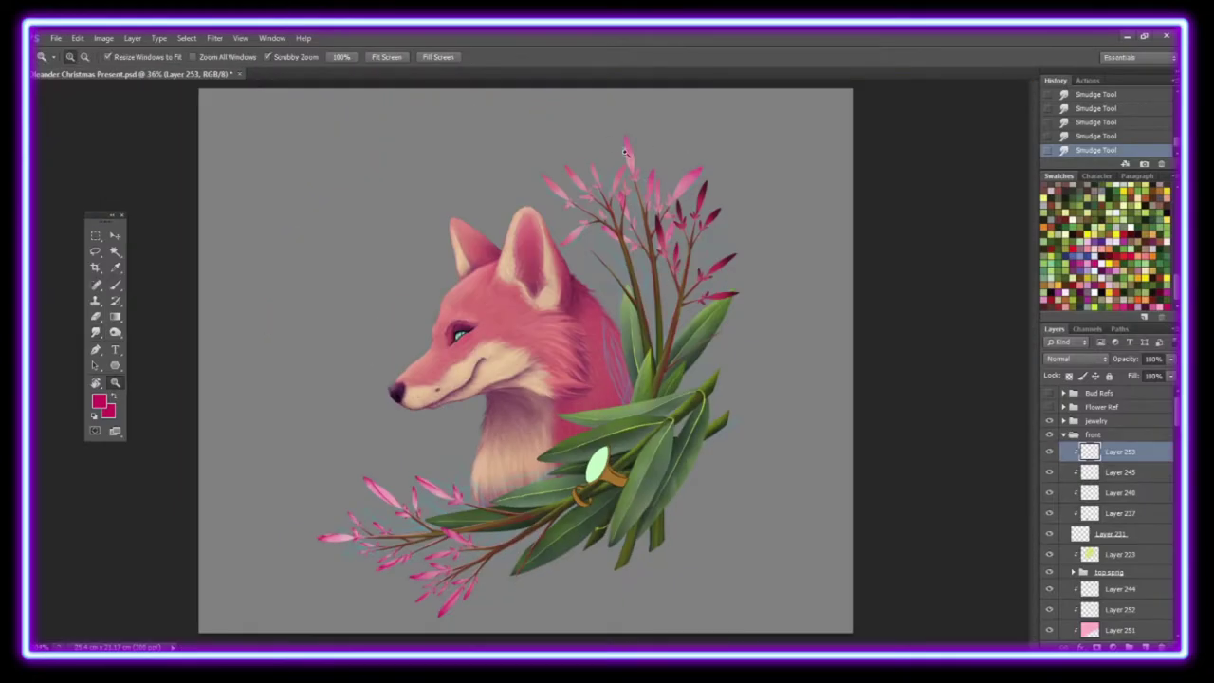
{"action": "left_click", "coordinate": [624, 150]}
{"action": "left_click", "coordinate": [1063, 434]}
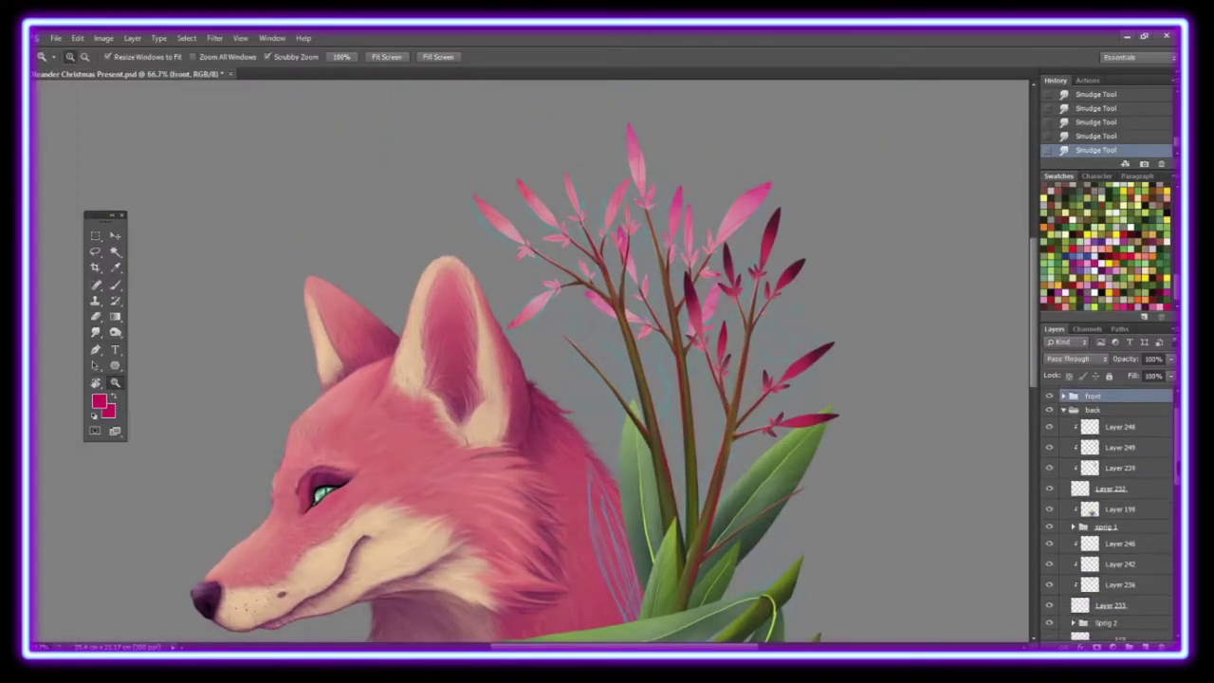
{"action": "left_click", "coordinate": [1119, 521]}
{"action": "key", "text": "ctrl+shift+alt+n"}
{"action": "key", "text": "ctrl+alt+g"}
{"action": "left_click", "coordinate": [553, 179]}
{"action": "left_click", "coordinate": [553, 180]}
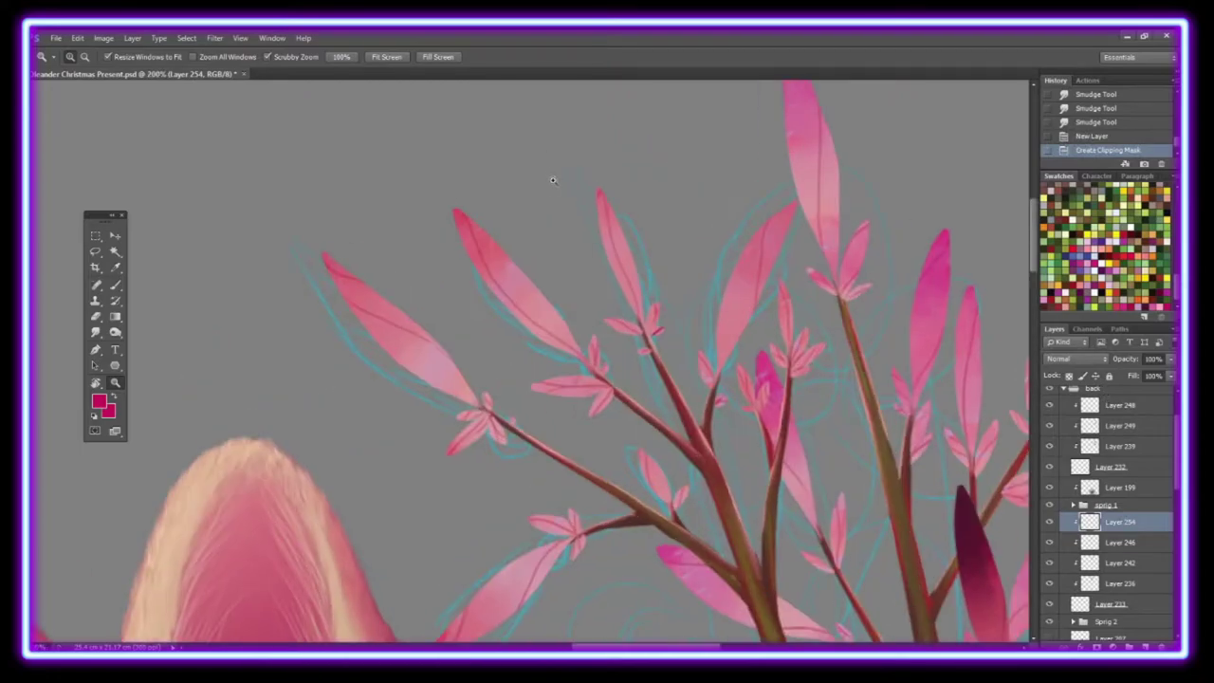
{"action": "key", "text": "b"}
Step: Paint crimson stripes on the upper-left leaves, small buds and several small and lower leaves
{"action": "mouse_move", "coordinate": [461, 218]}
{"action": "left_mouse_down"}
{"action": "mouse_move", "coordinate": [579, 350]}
{"action": "mouse_move", "coordinate": [468, 248]}
{"action": "left_mouse_up"}
{"action": "left_click_drag", "start_coordinate": [325, 256], "coordinate": [455, 365]}
{"action": "left_click_drag", "start_coordinate": [489, 420], "coordinate": [449, 453]}
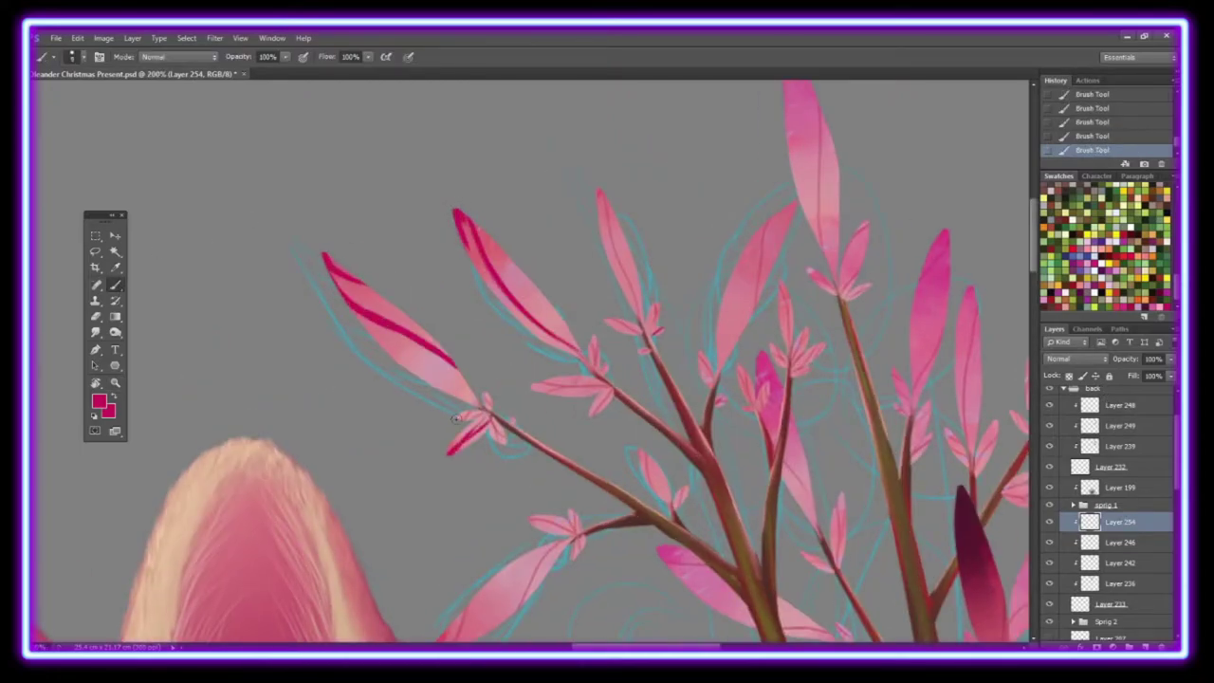
{"action": "left_click_drag", "start_coordinate": [655, 305], "coordinate": [657, 320]}
{"action": "left_click_drag", "start_coordinate": [607, 322], "coordinate": [638, 328]}
{"action": "left_click_drag", "start_coordinate": [539, 384], "coordinate": [615, 379]}
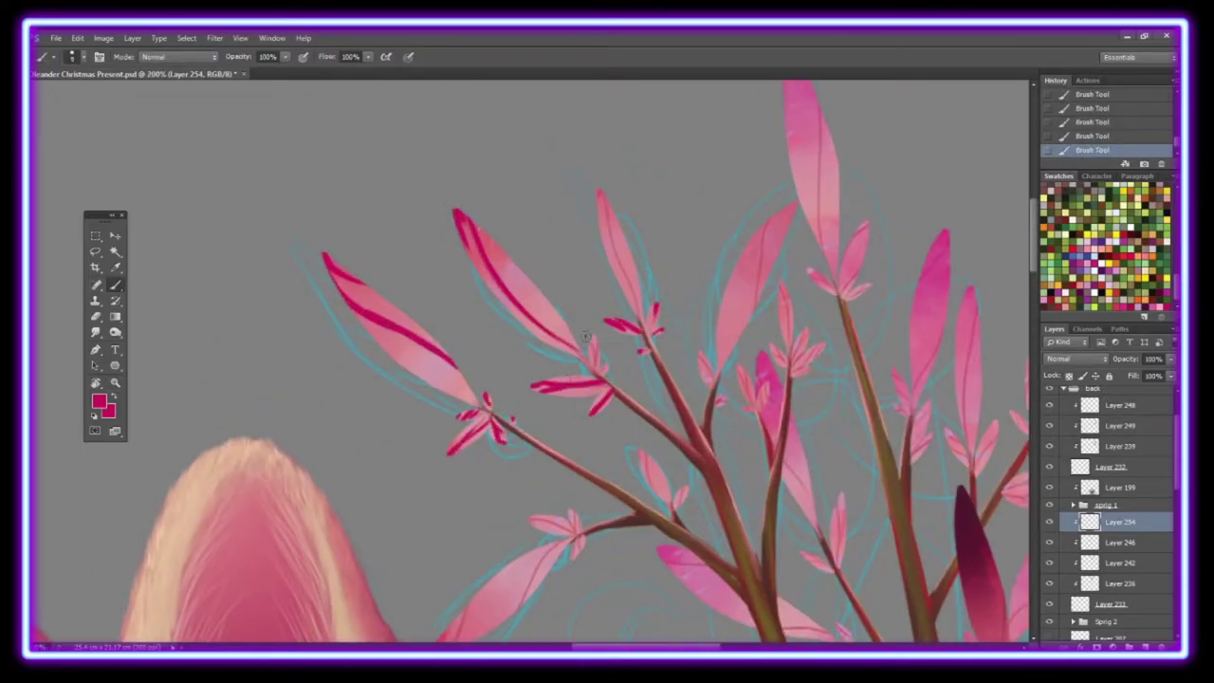
{"action": "left_click_drag", "start_coordinate": [591, 336], "coordinate": [599, 370]}
{"action": "left_click_drag", "start_coordinate": [640, 453], "coordinate": [661, 495]}
Step: Stripe the remaining sprig leaves and the large leaf by the fox ear, then hide Layer 233
{"action": "left_click_drag", "start_coordinate": [600, 190], "coordinate": [641, 318]}
{"action": "left_click_drag", "start_coordinate": [768, 220], "coordinate": [751, 319]}
{"action": "left_click_drag", "start_coordinate": [795, 201], "coordinate": [726, 299]}
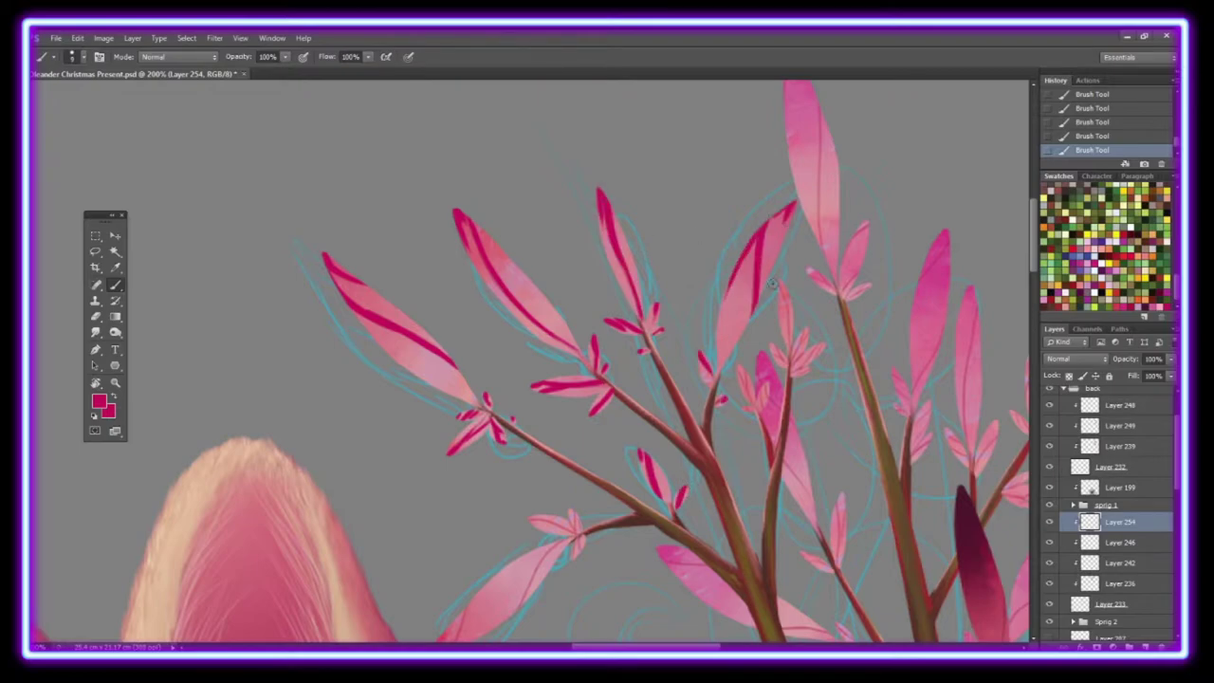
{"action": "mouse_move", "coordinate": [527, 523]}
{"action": "left_mouse_down"}
{"action": "mouse_move", "coordinate": [578, 517]}
{"action": "mouse_move", "coordinate": [576, 529]}
{"action": "left_mouse_up"}
{"action": "left_click_drag", "start_coordinate": [573, 531], "coordinate": [572, 301]}
{"action": "left_click_drag", "start_coordinate": [479, 347], "coordinate": [426, 410]}
{"action": "left_click_drag", "start_coordinate": [517, 370], "coordinate": [574, 296]}
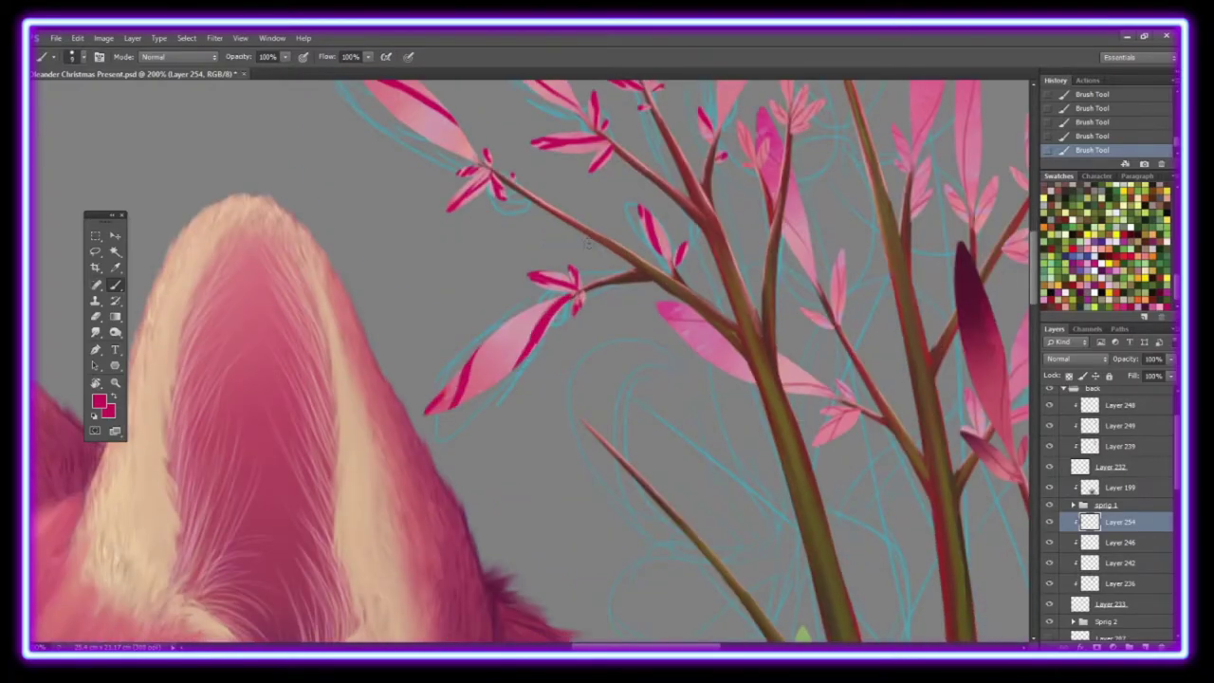
{"action": "left_click_drag", "start_coordinate": [763, 140], "coordinate": [768, 379]}
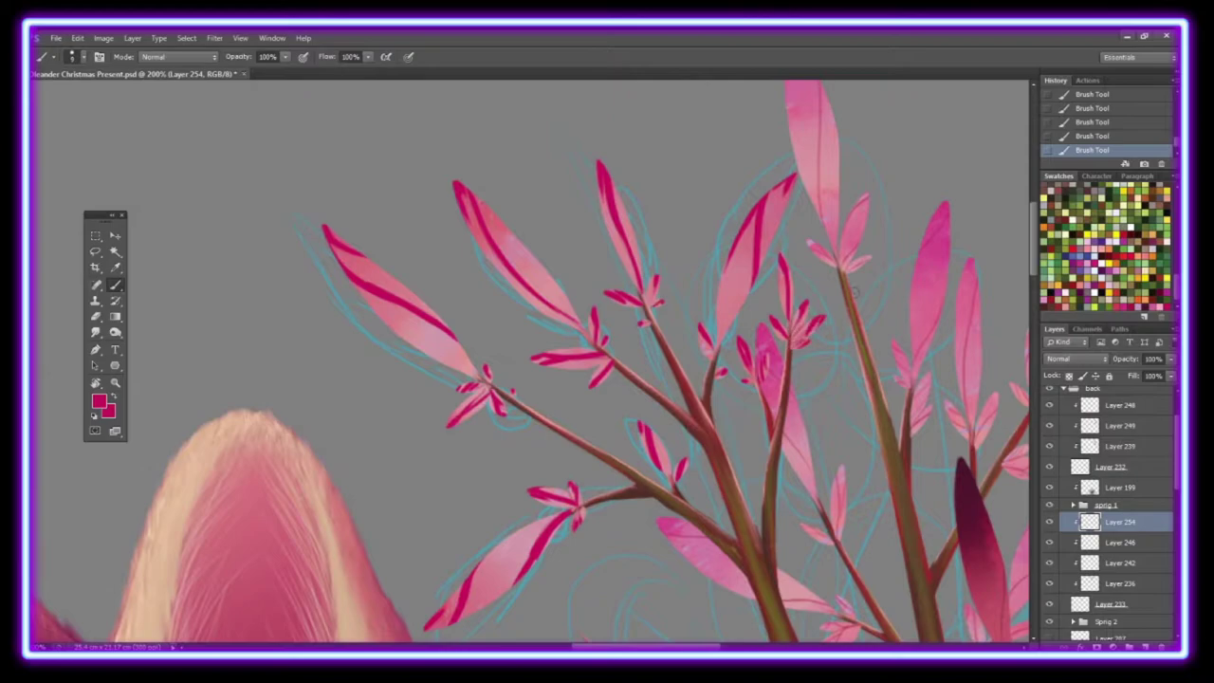
{"action": "left_click", "coordinate": [1049, 604]}
Step: Smudge the magenta stripes into the upper, upper-right and lower pink leaves at 80% strength
{"action": "key", "text": "r"}
{"action": "left_click_drag", "start_coordinate": [351, 256], "coordinate": [398, 294]}
{"action": "mouse_move", "coordinate": [389, 284]}
{"action": "left_mouse_down"}
{"action": "mouse_move", "coordinate": [446, 327]}
{"action": "mouse_move", "coordinate": [427, 313]}
{"action": "left_mouse_up"}
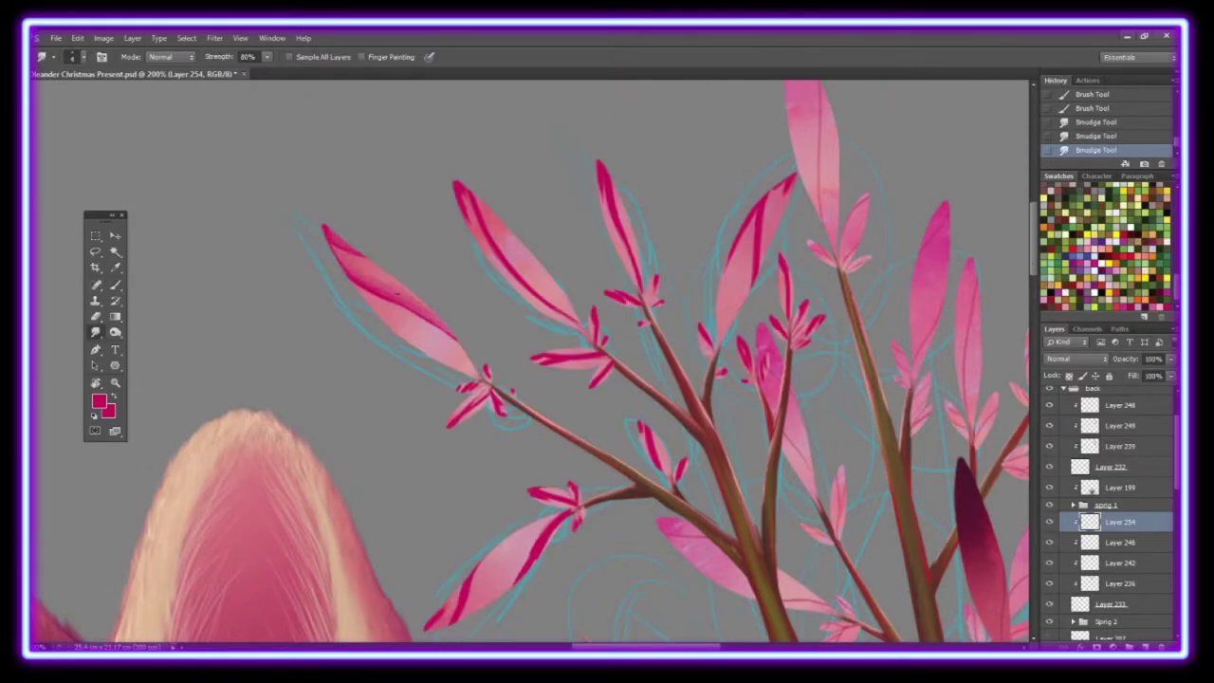
{"action": "left_click_drag", "start_coordinate": [485, 232], "coordinate": [531, 292]}
{"action": "left_click_drag", "start_coordinate": [612, 209], "coordinate": [631, 275]}
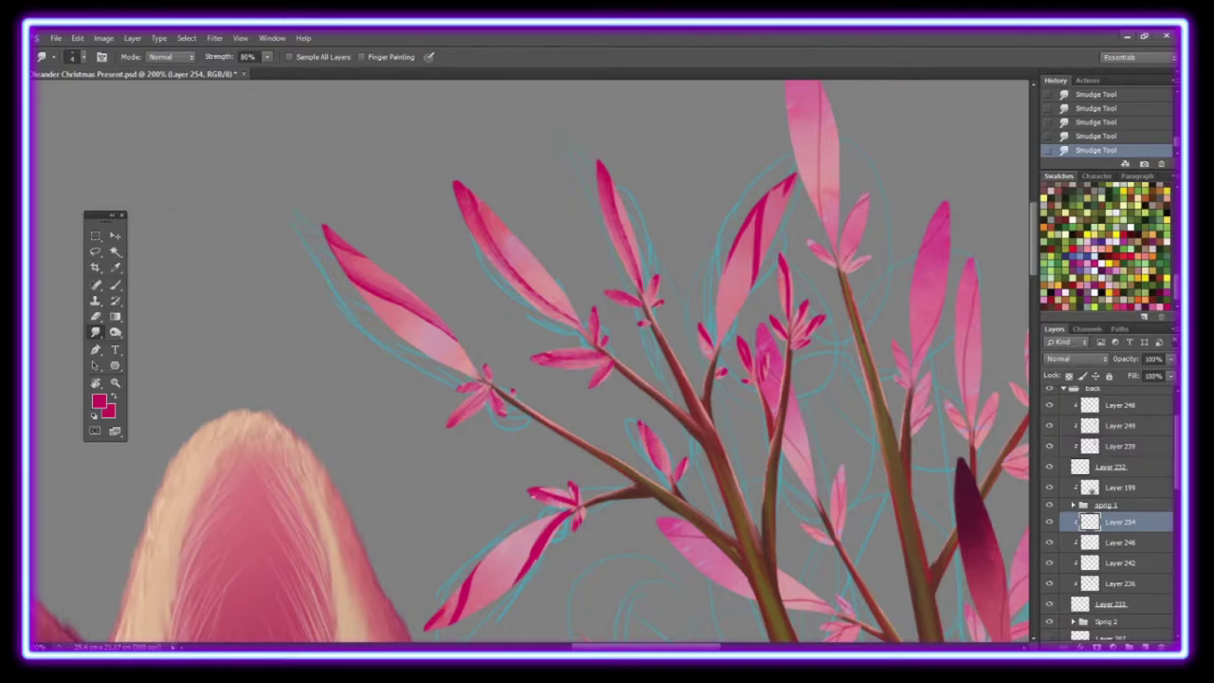
{"action": "left_click_drag", "start_coordinate": [508, 580], "coordinate": [557, 519]}
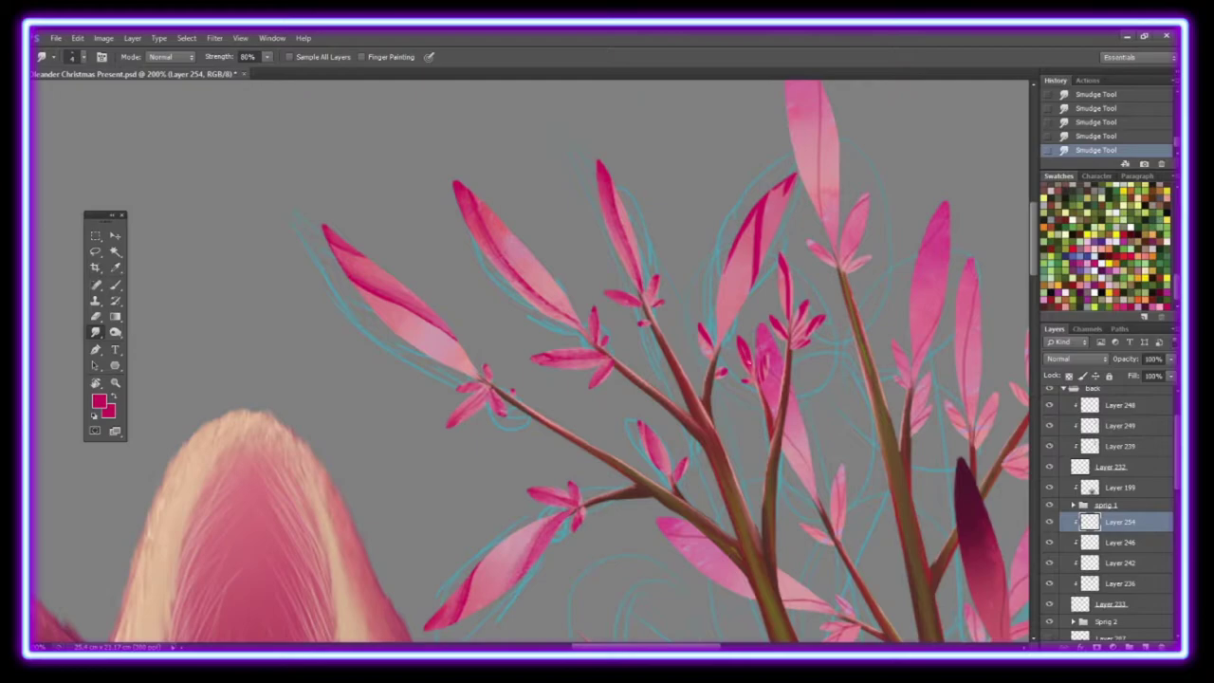
{"action": "left_click_drag", "start_coordinate": [749, 220], "coordinate": [742, 284]}
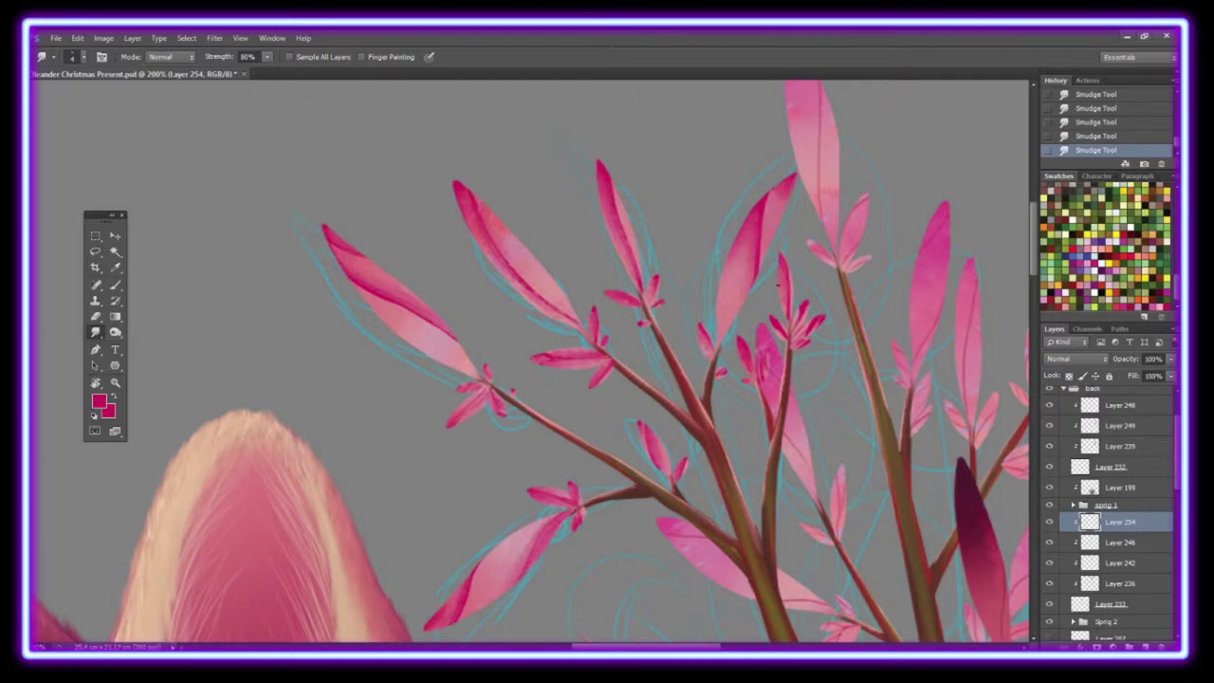
Step: Add a new shading layer clipped to the upper sprig's leaves at actual-size view
{"action": "key", "text": "z"}
{"action": "left_click", "coordinate": [386, 56]}
{"action": "left_click", "coordinate": [340, 56]}
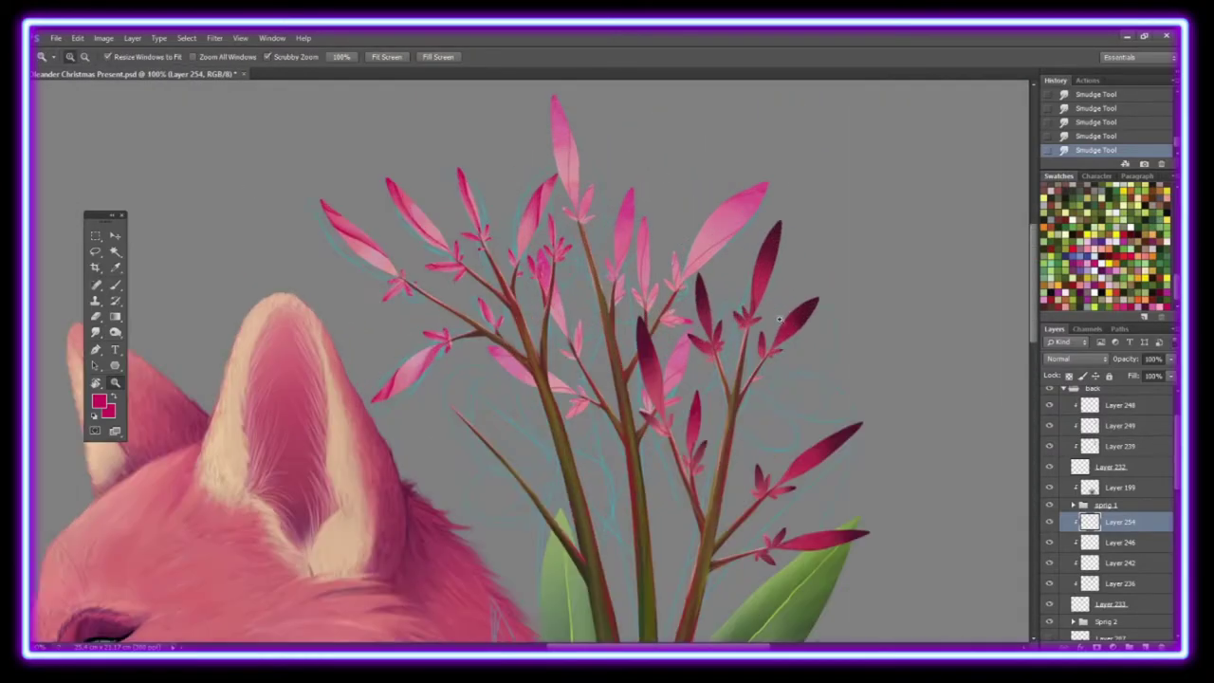
{"action": "key", "text": "ctrl+shift+alt+n"}
{"action": "key", "text": "ctrl+alt+g"}
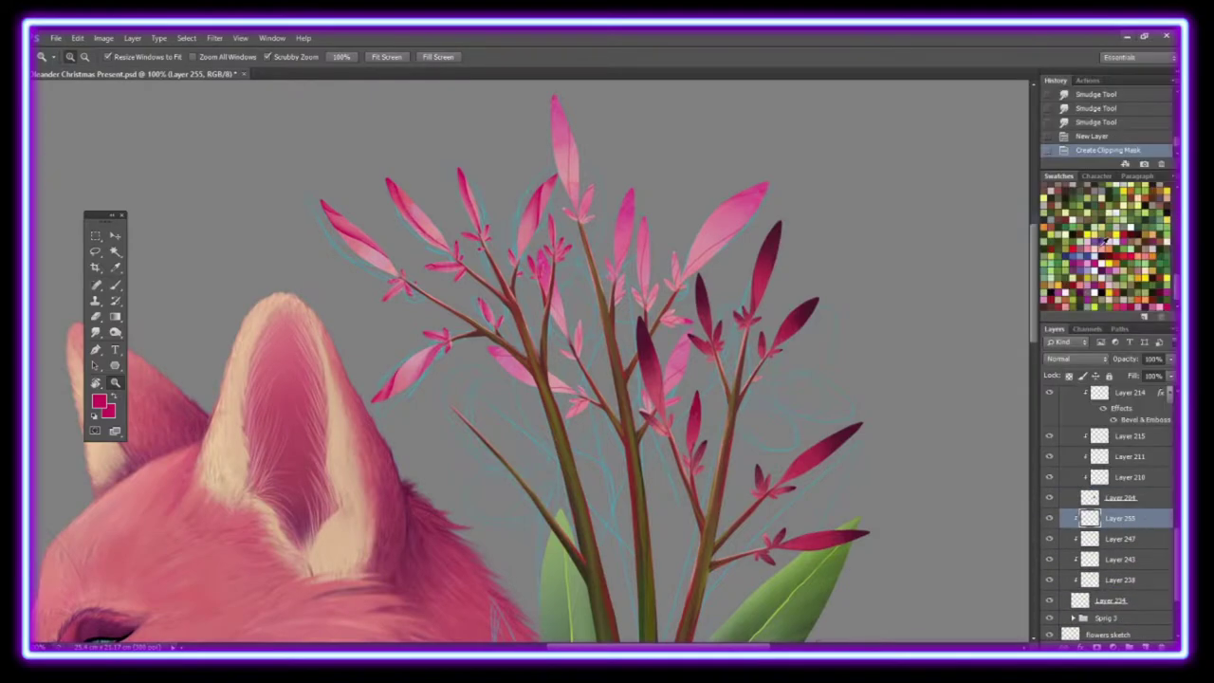
Step: Brush darker edges onto the tall leaf and darken the small floret centres
{"action": "left_click", "coordinate": [497, 138]}
{"action": "key", "text": "b"}
{"action": "scroll", "coordinate": [496, 138], "scroll_direction": "up", "scroll_amount": 2}
{"action": "mouse_move", "coordinate": [573, 157]}
{"action": "left_mouse_down"}
{"action": "mouse_move", "coordinate": [589, 230]}
{"action": "mouse_move", "coordinate": [582, 161]}
{"action": "left_mouse_up"}
{"action": "mouse_move", "coordinate": [603, 199]}
{"action": "left_mouse_down"}
{"action": "mouse_move", "coordinate": [614, 361]}
{"action": "mouse_move", "coordinate": [634, 366]}
{"action": "left_mouse_up"}
{"action": "left_click_drag", "start_coordinate": [686, 474], "coordinate": [691, 517]}
{"action": "mouse_move", "coordinate": [711, 503]}
{"action": "left_mouse_down"}
{"action": "mouse_move", "coordinate": [716, 549]}
{"action": "mouse_move", "coordinate": [787, 564]}
{"action": "left_mouse_up"}
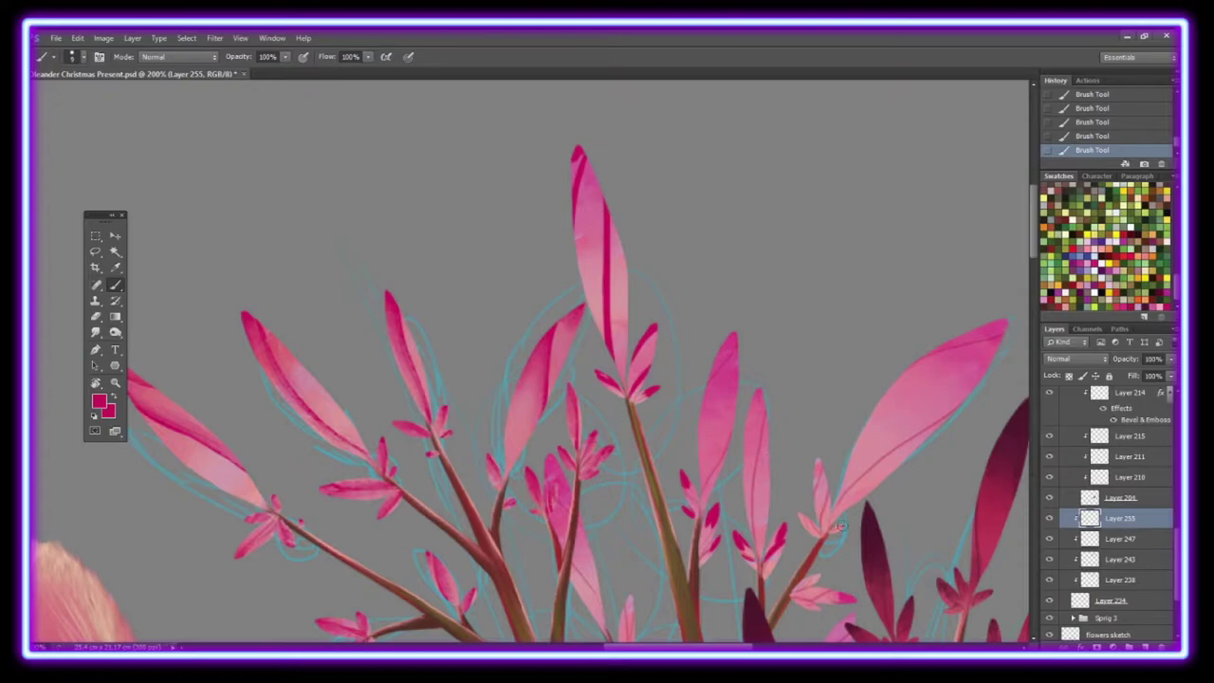
Step: Darken the right tall leaves' edges, paint a midrib, and shade the central leaf and floret
{"action": "left_click_drag", "start_coordinate": [820, 460], "coordinate": [815, 533]}
{"action": "left_click_drag", "start_coordinate": [755, 403], "coordinate": [753, 536]}
{"action": "left_click_drag", "start_coordinate": [701, 500], "coordinate": [736, 337]}
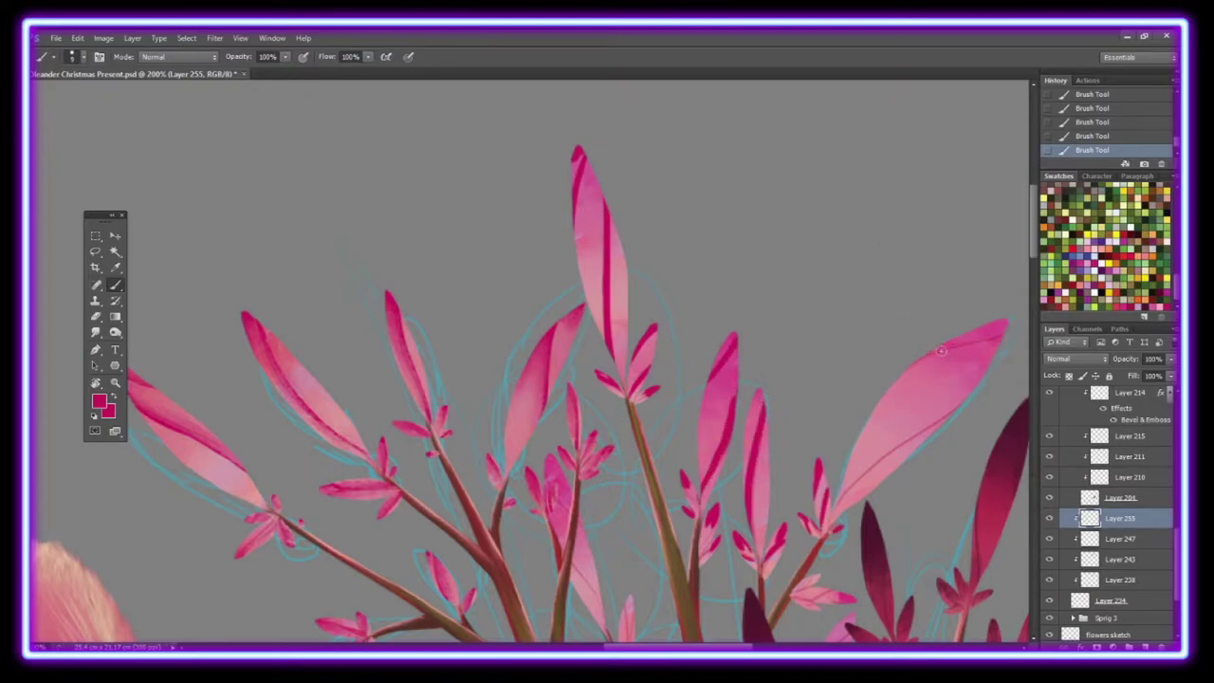
{"action": "left_click_drag", "start_coordinate": [1001, 329], "coordinate": [834, 500]}
{"action": "scroll", "coordinate": [825, 598], "scroll_direction": "down", "scroll_amount": 5}
{"action": "left_click_drag", "start_coordinate": [550, 271], "coordinate": [601, 364]}
{"action": "left_click_drag", "start_coordinate": [625, 353], "coordinate": [628, 391]}
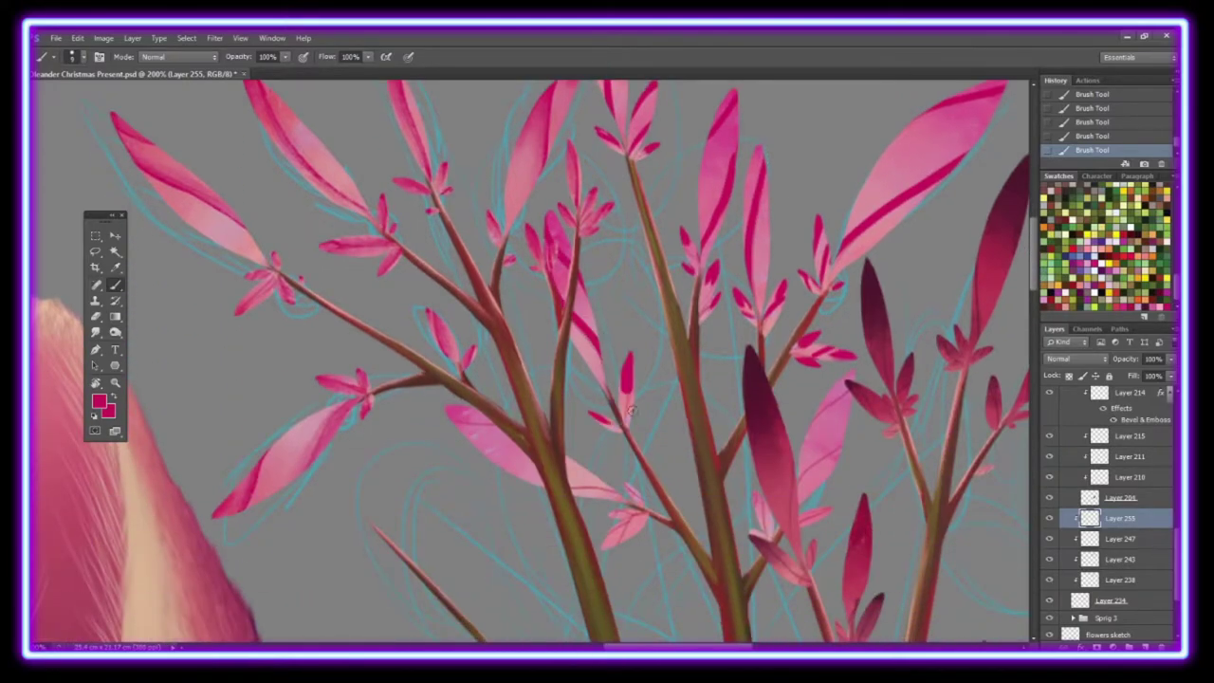
{"action": "scroll", "coordinate": [834, 396], "scroll_direction": "down", "scroll_amount": 2}
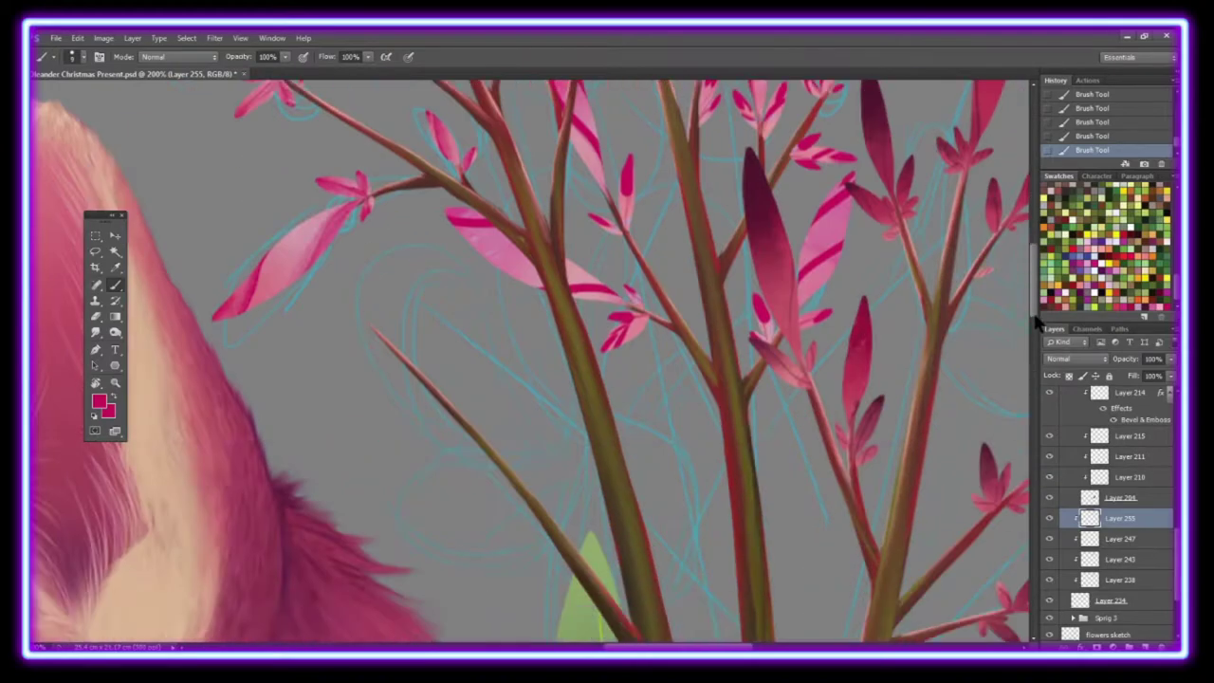
Step: Smudge the dark stripes into the pink and magenta leaves
{"action": "key", "text": "r"}
{"action": "left_click_drag", "start_coordinate": [763, 445], "coordinate": [849, 296]}
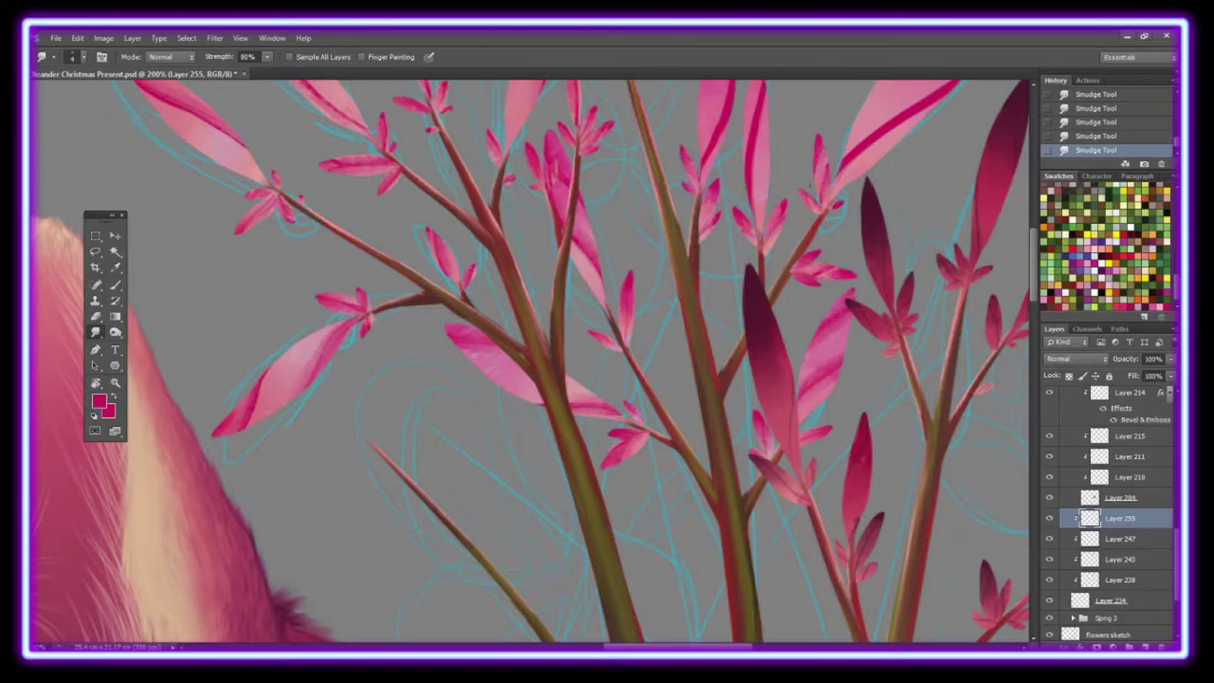
{"action": "scroll", "coordinate": [617, 260], "scroll_direction": "up", "scroll_amount": 5}
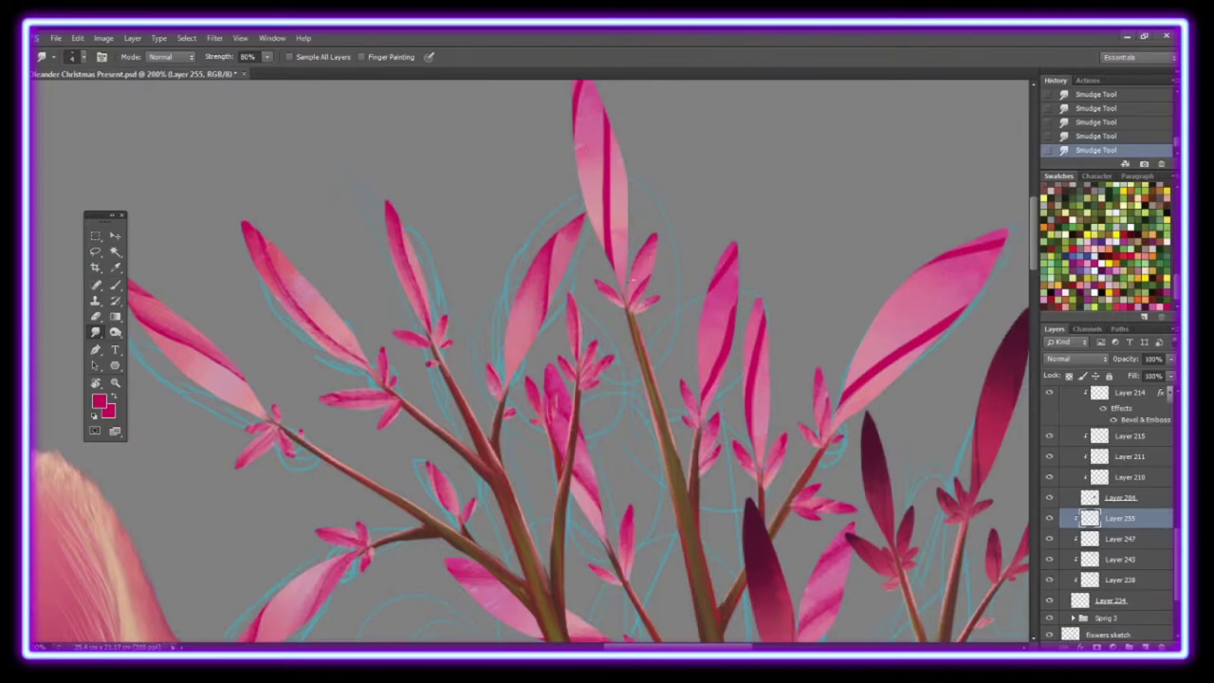
{"action": "left_click_drag", "start_coordinate": [853, 388], "coordinate": [924, 334]}
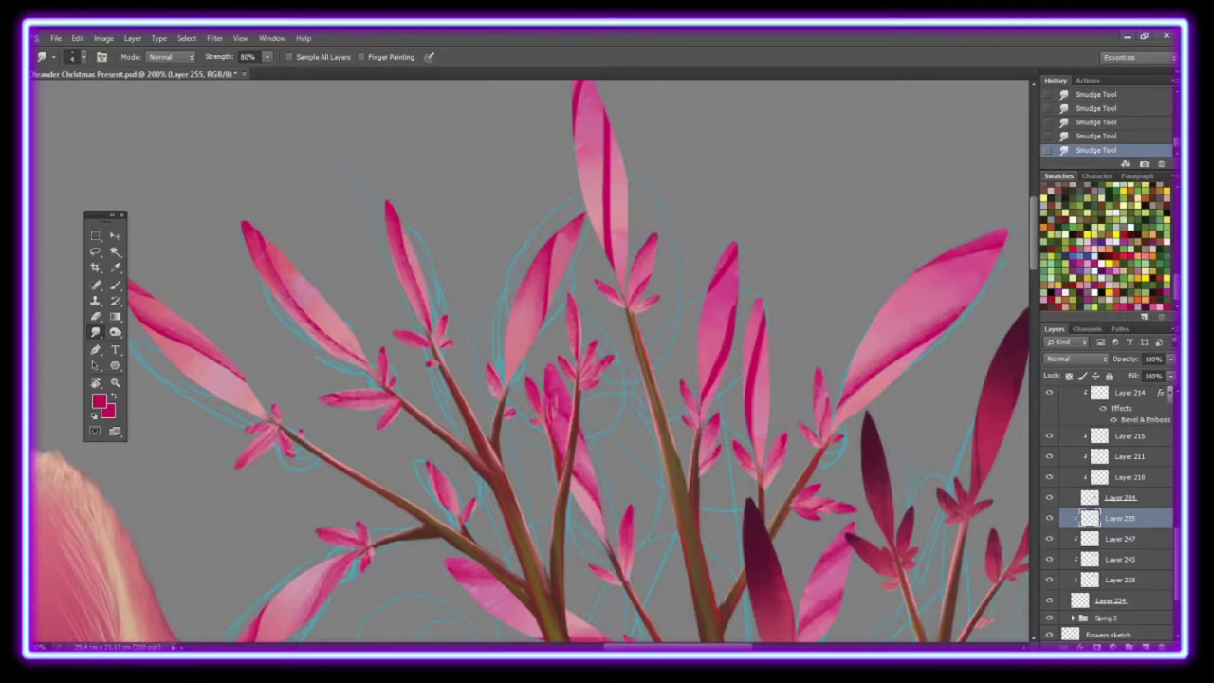
{"action": "left_click_drag", "start_coordinate": [726, 301], "coordinate": [723, 353]}
{"action": "scroll", "coordinate": [1036, 254], "scroll_direction": "up", "scroll_amount": 2}
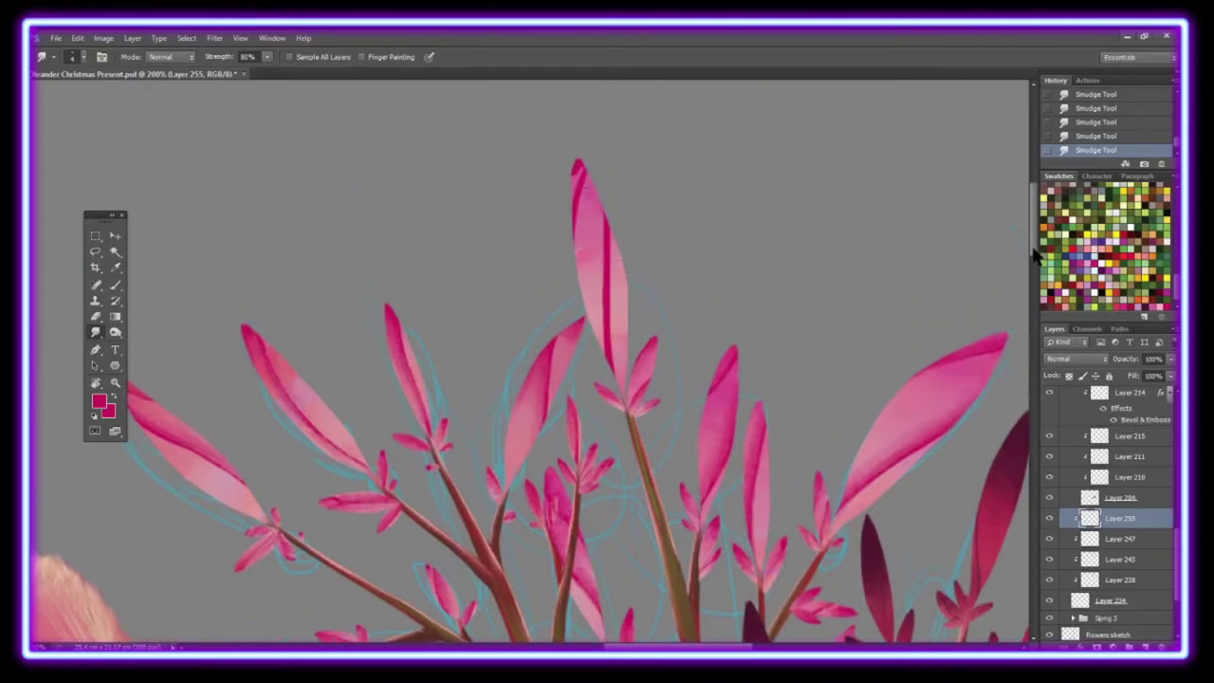
{"action": "left_click_drag", "start_coordinate": [604, 249], "coordinate": [595, 217]}
Step: Zoom out to 50% around the fox and add another new layer over the sprig
{"action": "key", "text": "z"}
{"action": "left_click", "coordinate": [585, 180], "text": "alt"}
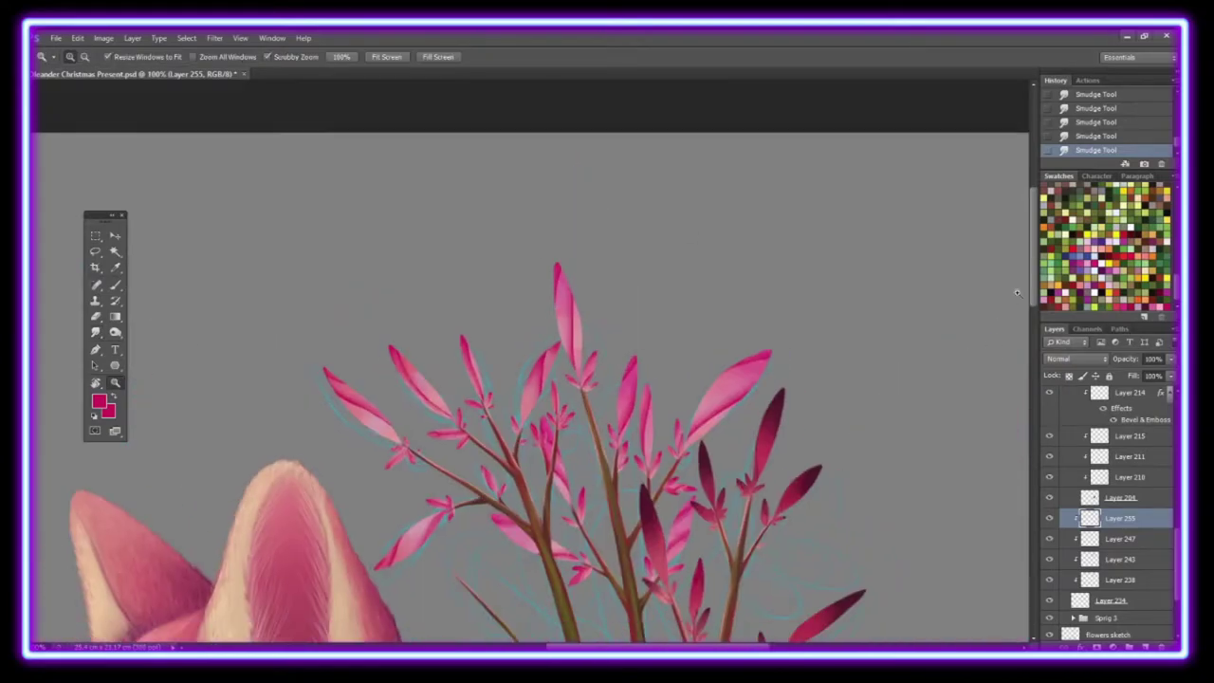
{"action": "left_click", "coordinate": [469, 112]}
{"action": "key", "text": "ctrl+shift+alt+n"}
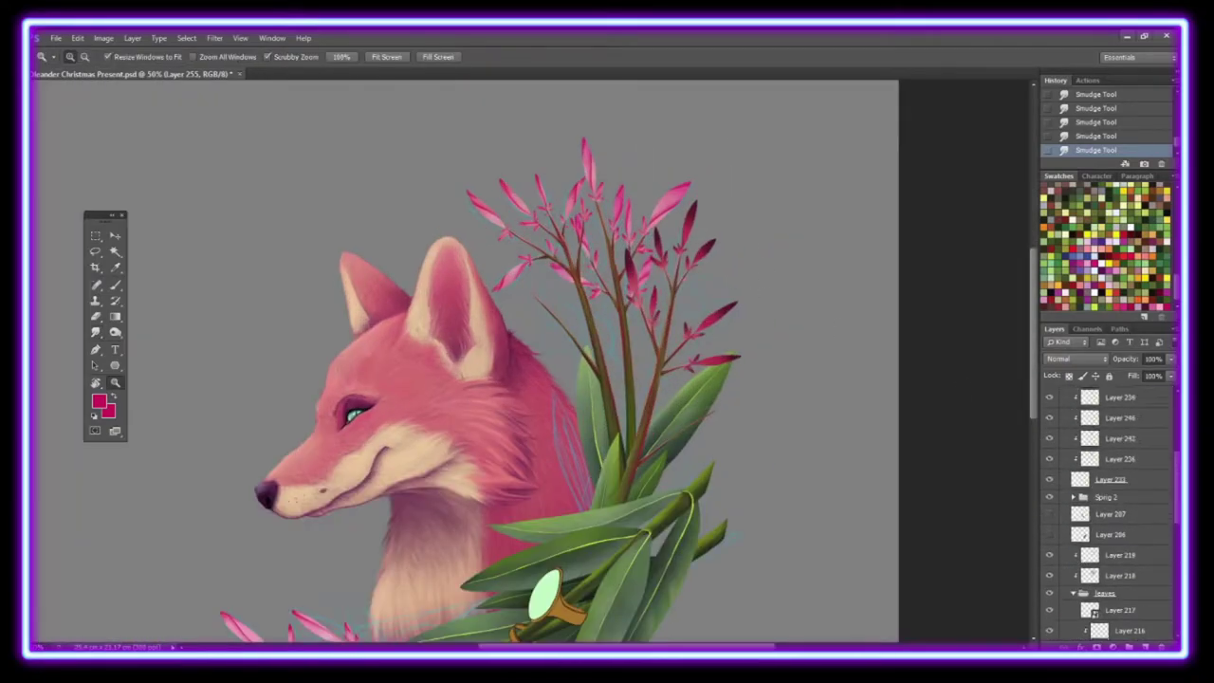
Step: Fill the new layer with a light pink gradient, set to Screen at 50% opacity
{"action": "key", "text": "g"}
{"action": "key", "text": "z"}
{"action": "left_click_drag", "start_coordinate": [702, 147], "coordinate": [661, 147]}
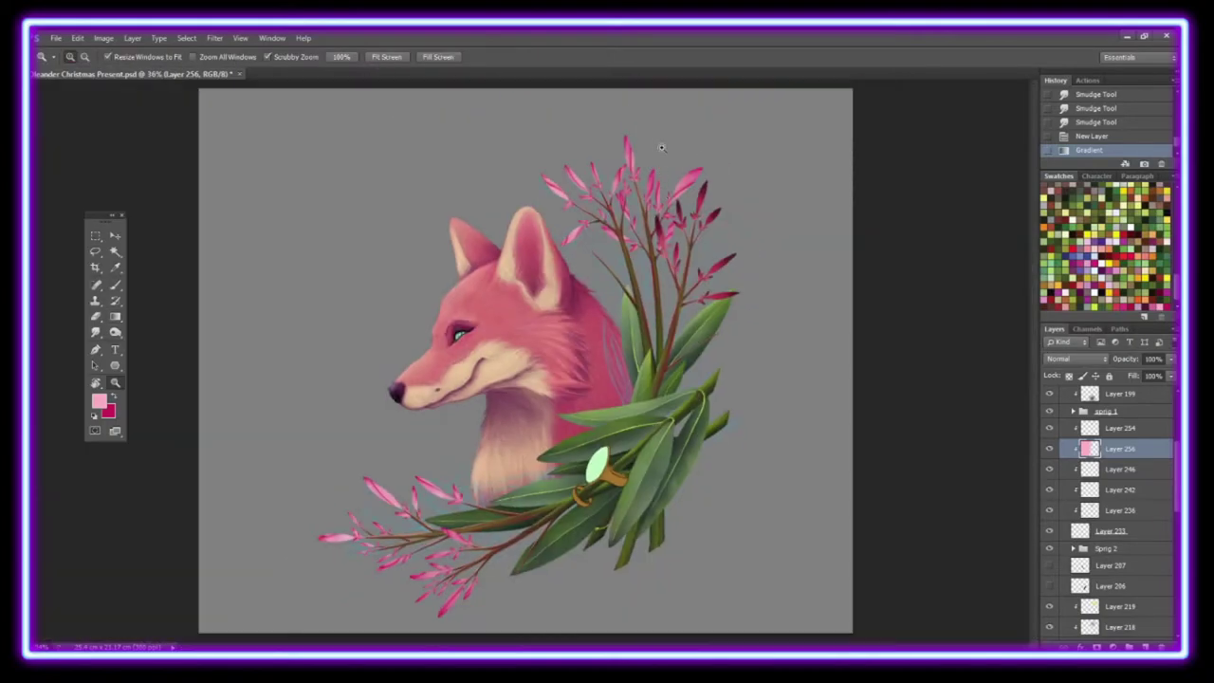
{"action": "scroll", "coordinate": [1049, 365], "scroll_direction": "down", "scroll_amount": 8}
{"action": "left_click_drag", "start_coordinate": [1170, 358], "coordinate": [1143, 372]}
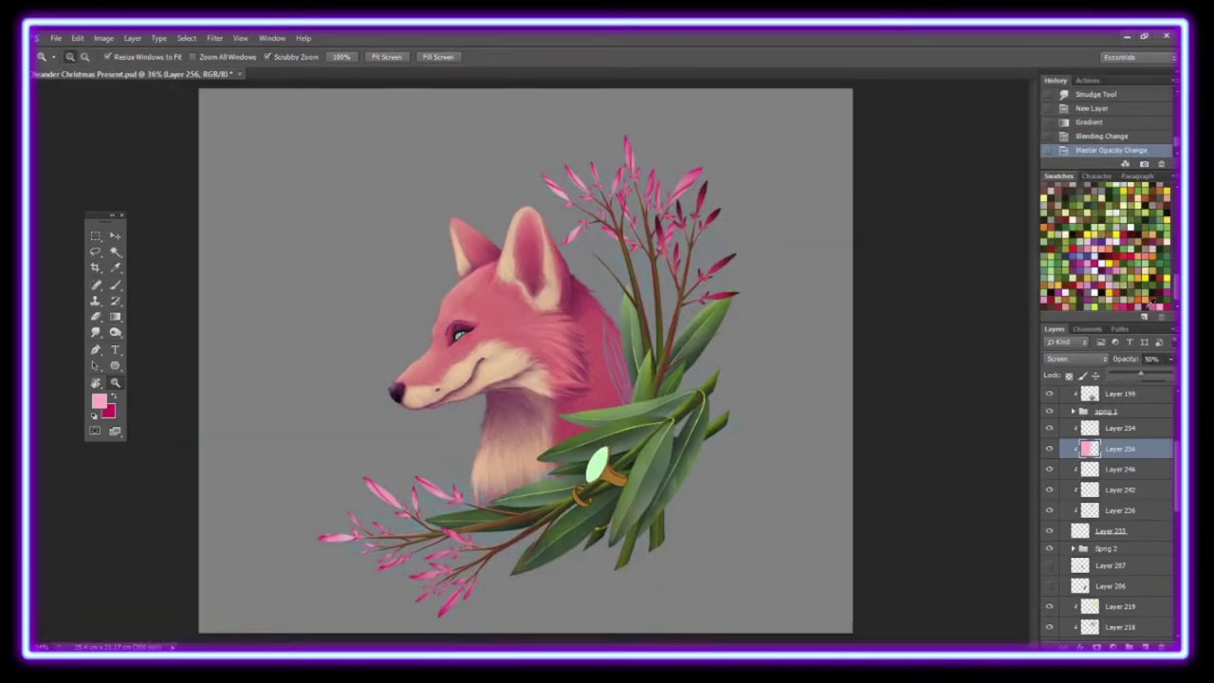
{"action": "scroll", "coordinate": [1166, 492], "scroll_direction": "up", "scroll_amount": 6}
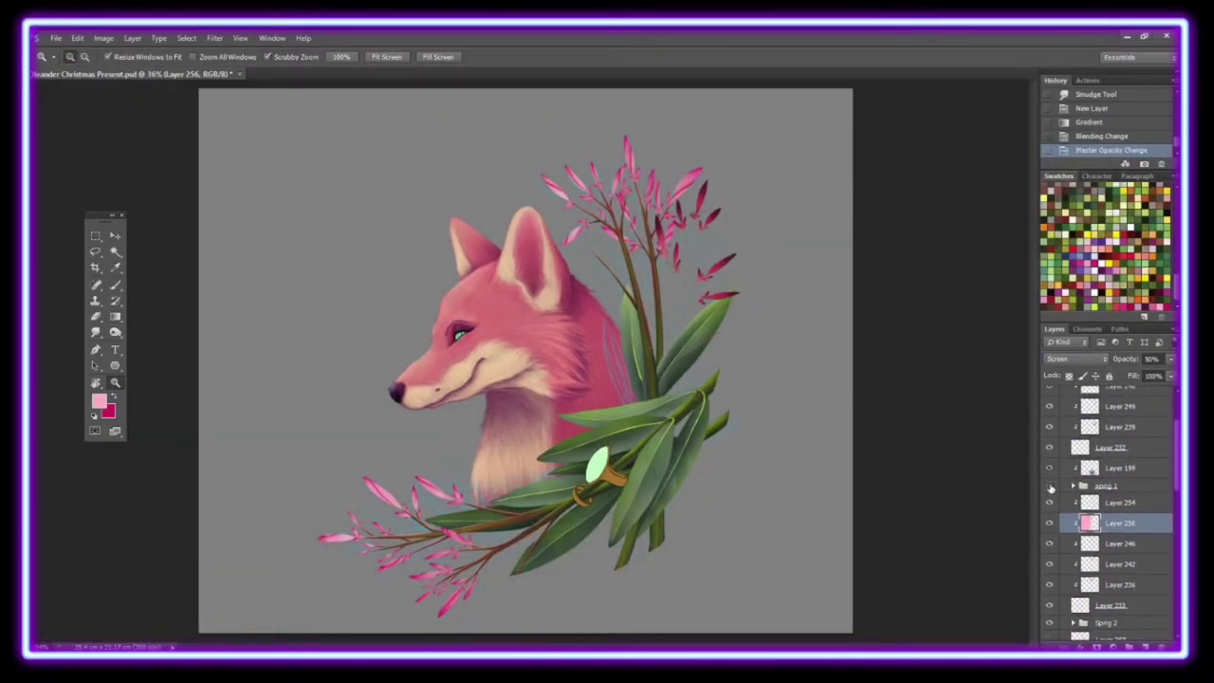
Step: Add a new clipped layer above Layer 248 and show the oleander reference photos
{"action": "left_click", "coordinate": [1119, 442]}
{"action": "key", "text": "ctrl+shift+n"}
{"action": "key", "text": "ctrl+alt+g"}
{"action": "left_click", "coordinate": [1049, 406]}
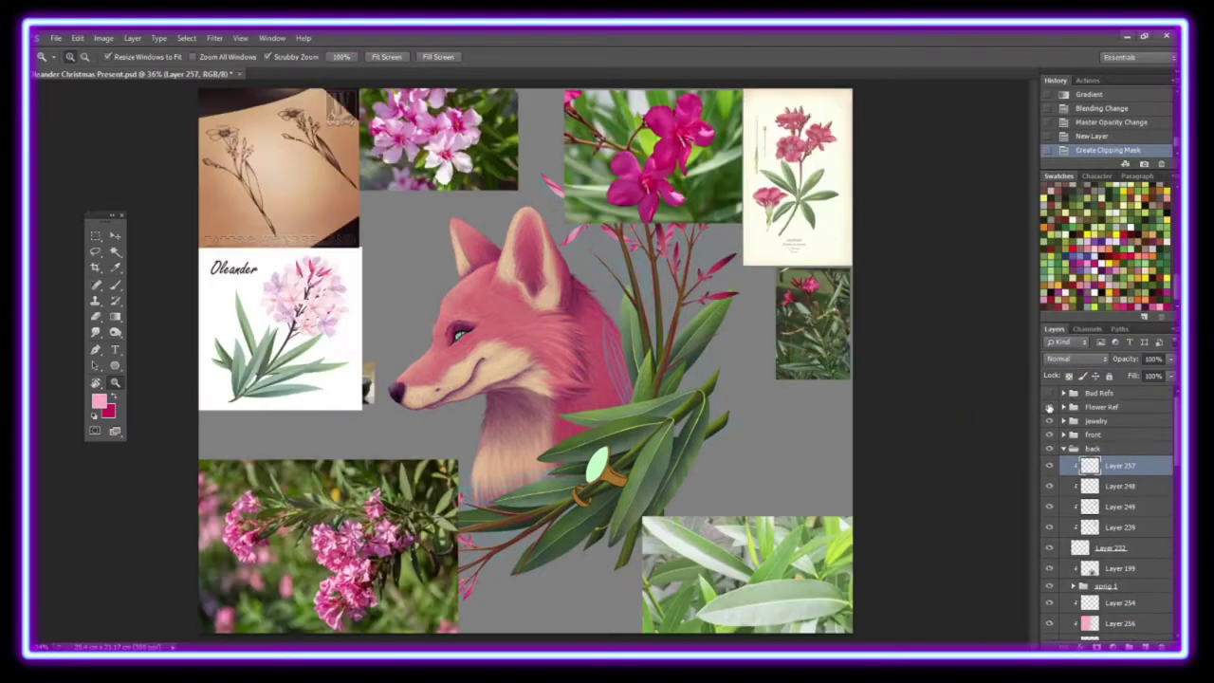
Step: Hide the reference photos and paint reddish stems and darker bud tips at 200% zoom
{"action": "key", "text": "i"}
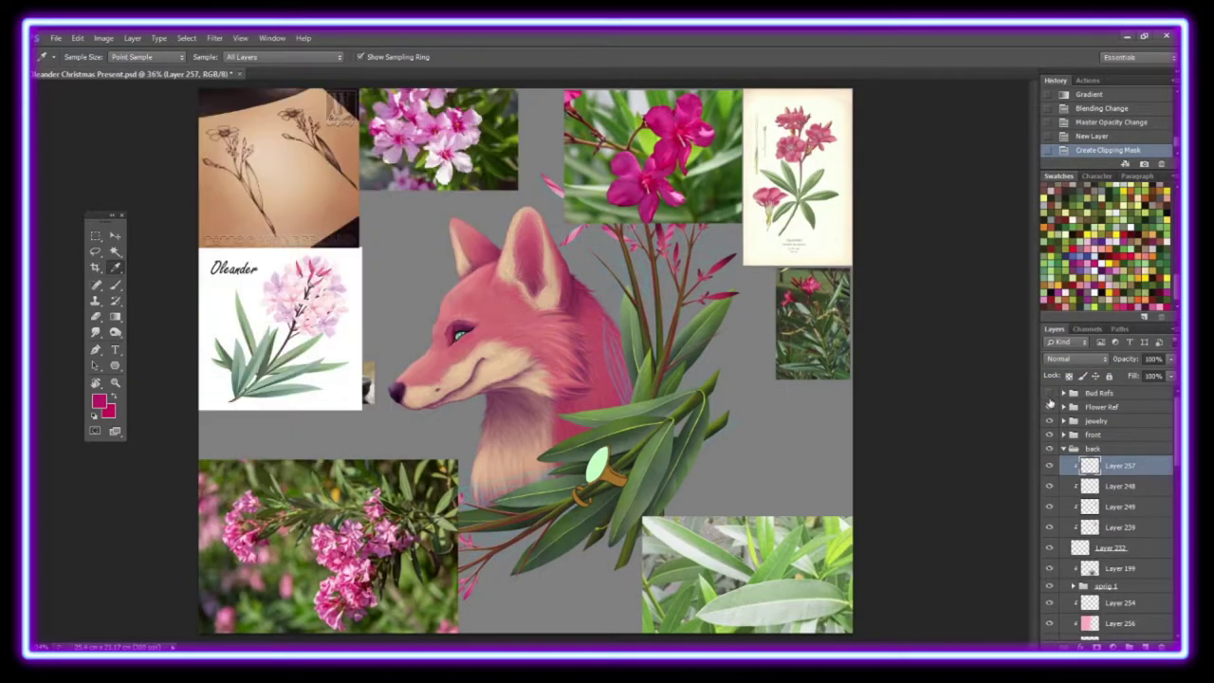
{"action": "left_click", "coordinate": [1048, 392]}
{"action": "left_click", "coordinate": [1049, 392]}
{"action": "key", "text": "b"}
{"action": "key", "text": "ctrl+plus"}
{"action": "key", "text": "ctrl+plus"}
{"action": "key", "text": "ctrl+plus"}
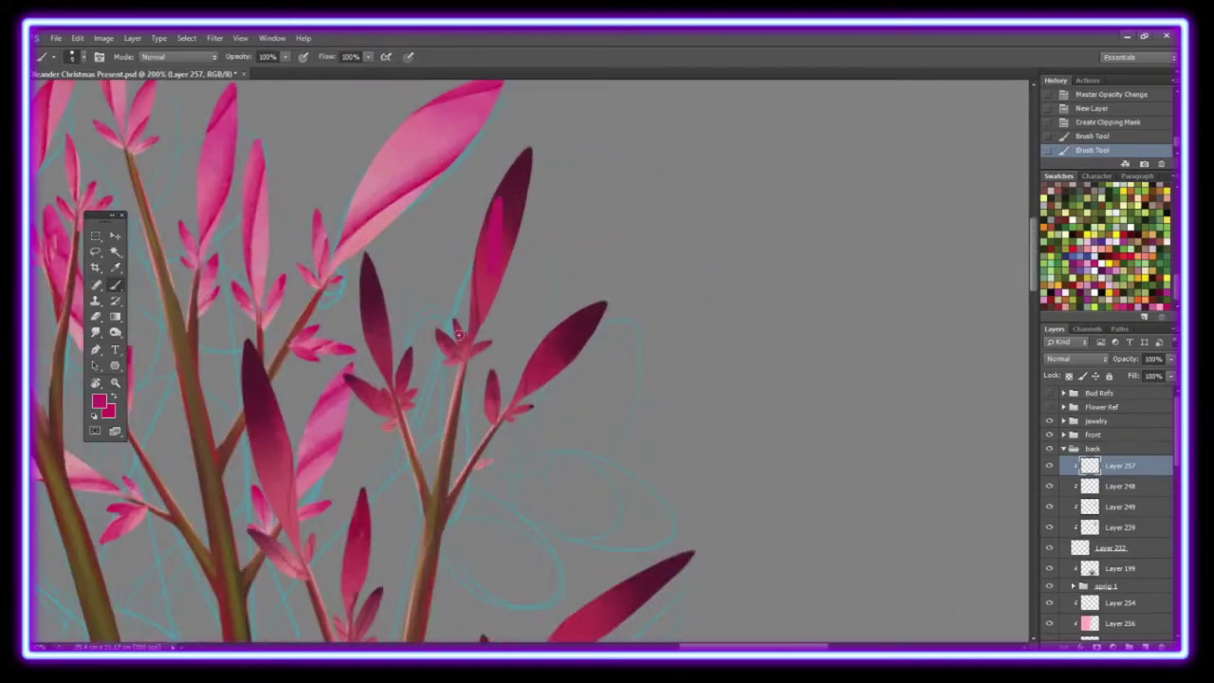
{"action": "left_click_drag", "start_coordinate": [376, 294], "coordinate": [379, 333]}
{"action": "left_click_drag", "start_coordinate": [269, 398], "coordinate": [275, 506]}
{"action": "left_click_drag", "start_coordinate": [544, 336], "coordinate": [563, 366]}
{"action": "scroll", "coordinate": [600, 501], "scroll_direction": "down", "scroll_amount": 5}
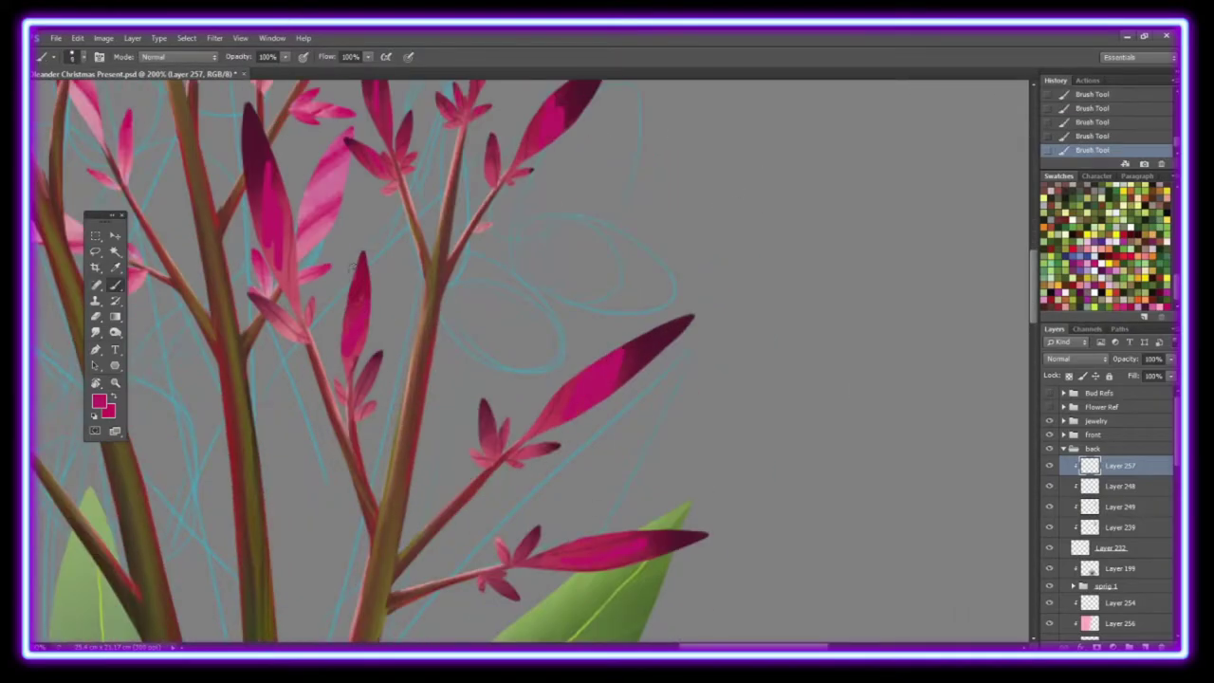
{"action": "scroll", "coordinate": [477, 579], "scroll_direction": "left", "scroll_amount": 4}
{"action": "scroll", "coordinate": [661, 269], "scroll_direction": "up", "scroll_amount": 5}
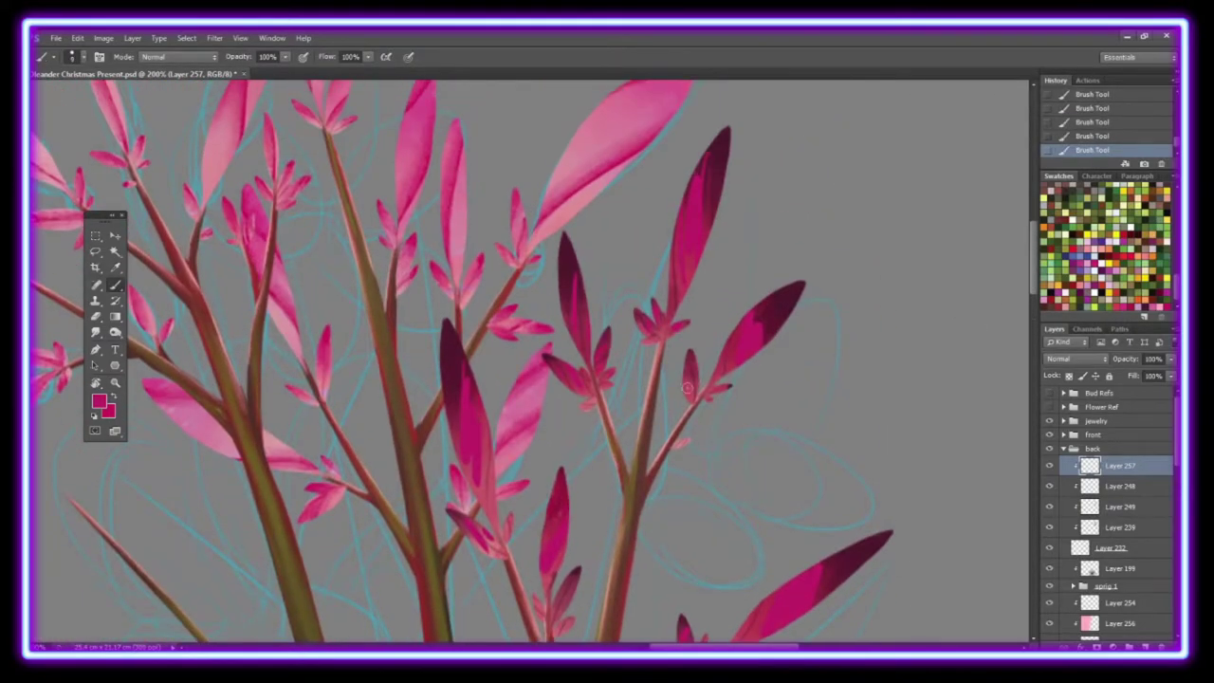
Step: Smudge the dark bud tips into the petals and zoom out to fit the image
{"action": "key", "text": "r"}
{"action": "left_click", "coordinate": [75, 57]}
{"action": "left_click_drag", "start_coordinate": [699, 195], "coordinate": [689, 365]}
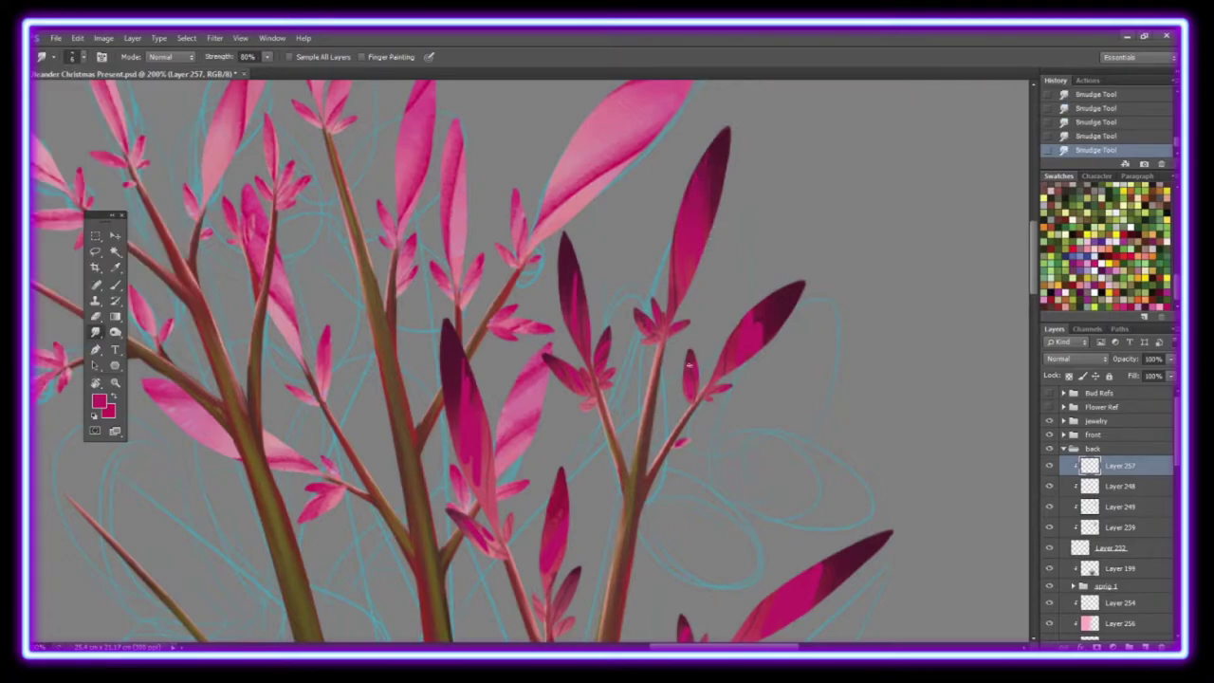
{"action": "scroll", "coordinate": [795, 378], "scroll_direction": "down", "scroll_amount": 5}
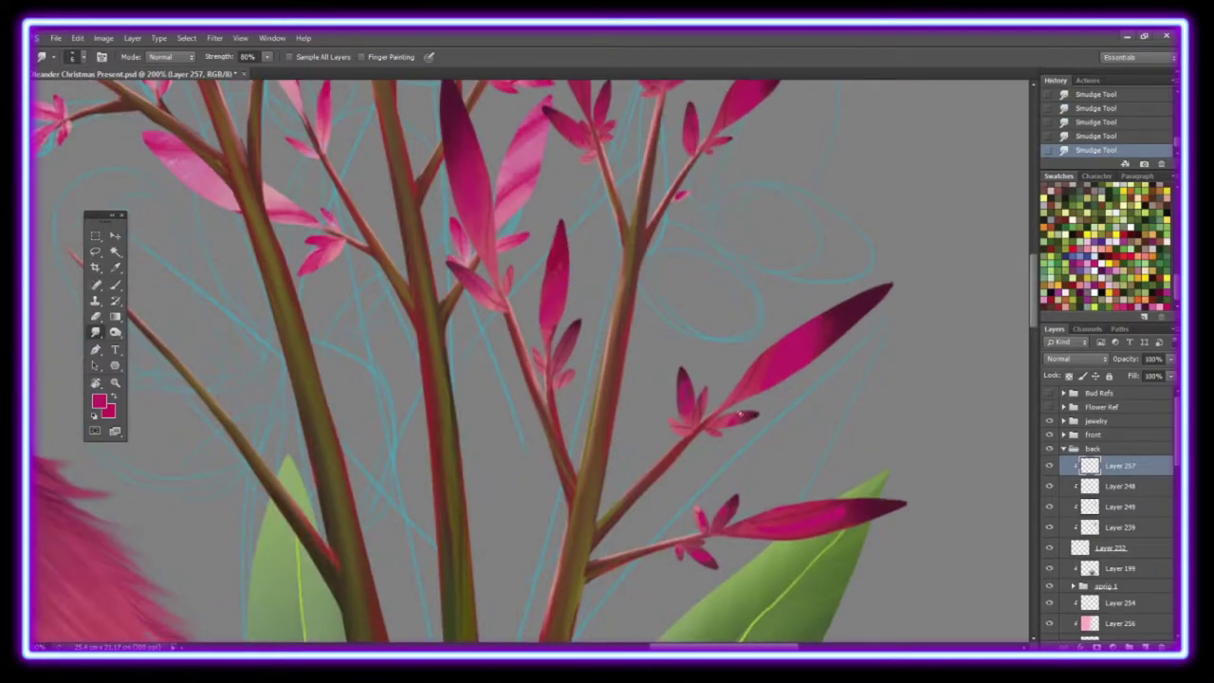
{"action": "key", "text": "z"}
{"action": "key", "text": "ctrl+0"}
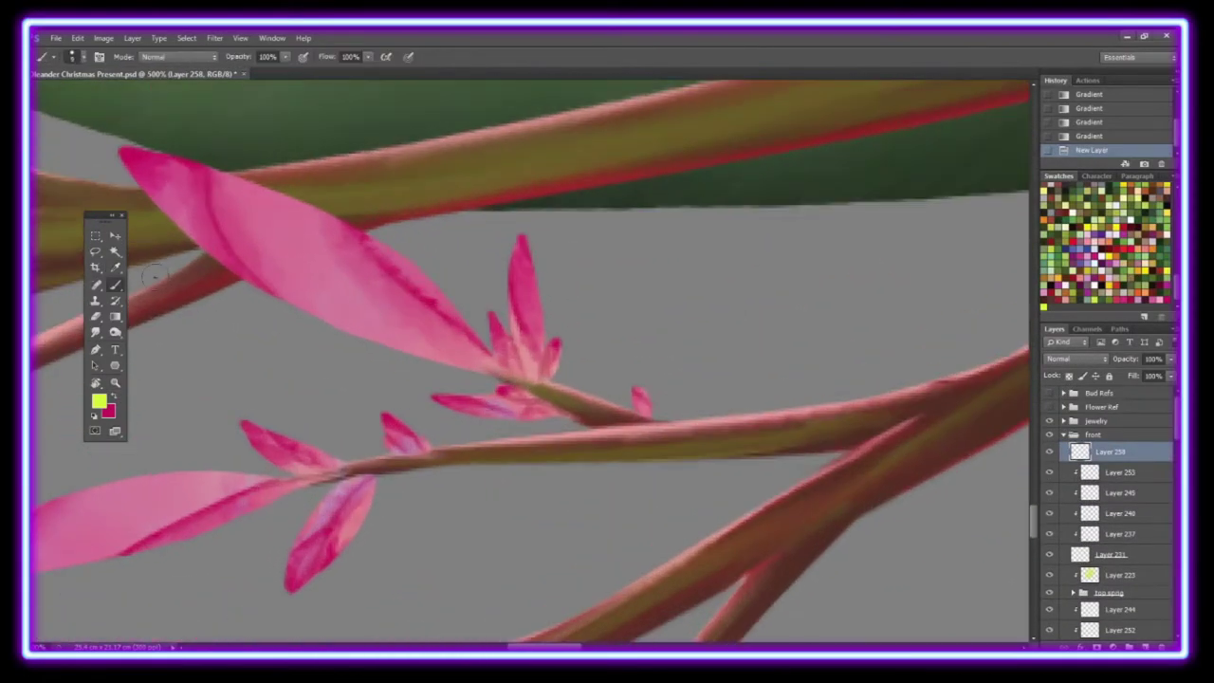
Step: Try yellow-green stamens at the petal base, check at 100%, and undo them
{"action": "left_click", "coordinate": [82, 56]}
{"action": "mouse_move", "coordinate": [453, 343]}
{"action": "left_mouse_down"}
{"action": "mouse_move", "coordinate": [502, 365]}
{"action": "mouse_move", "coordinate": [495, 375]}
{"action": "left_mouse_up"}
{"action": "key", "text": "z"}
{"action": "left_click", "coordinate": [341, 57]}
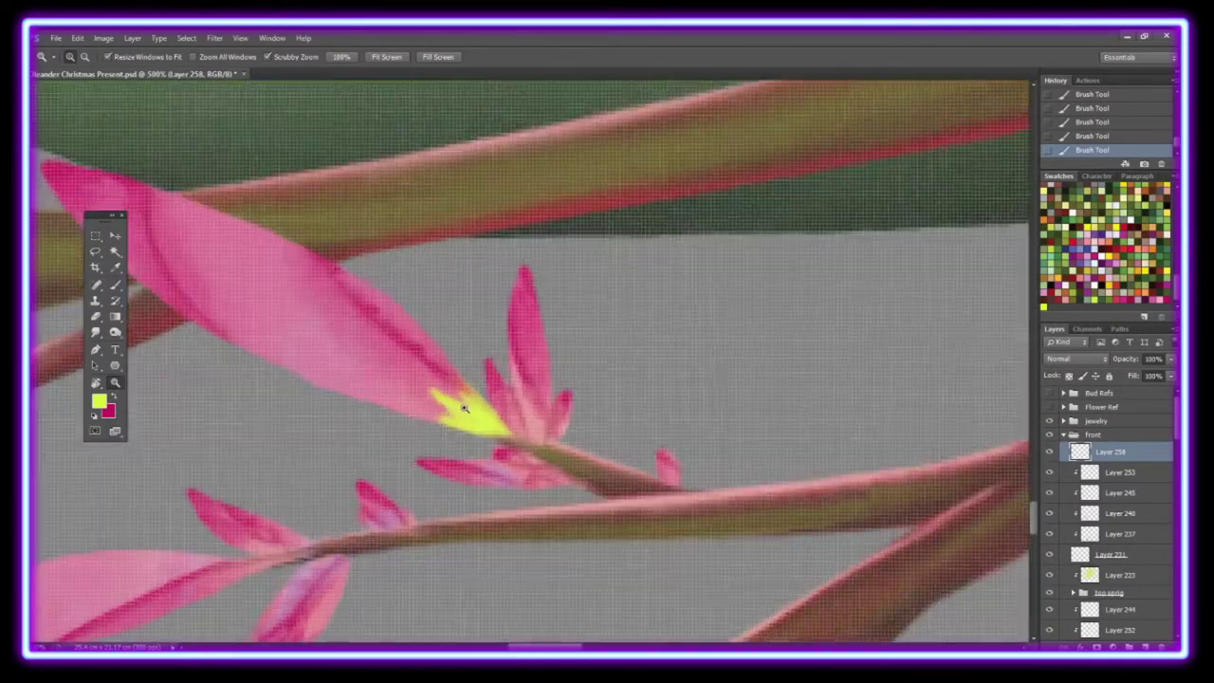
{"action": "key", "text": "ctrl+alt+z"}
{"action": "key", "text": "ctrl+alt+z"}
{"action": "key", "text": "ctrl+alt+z"}
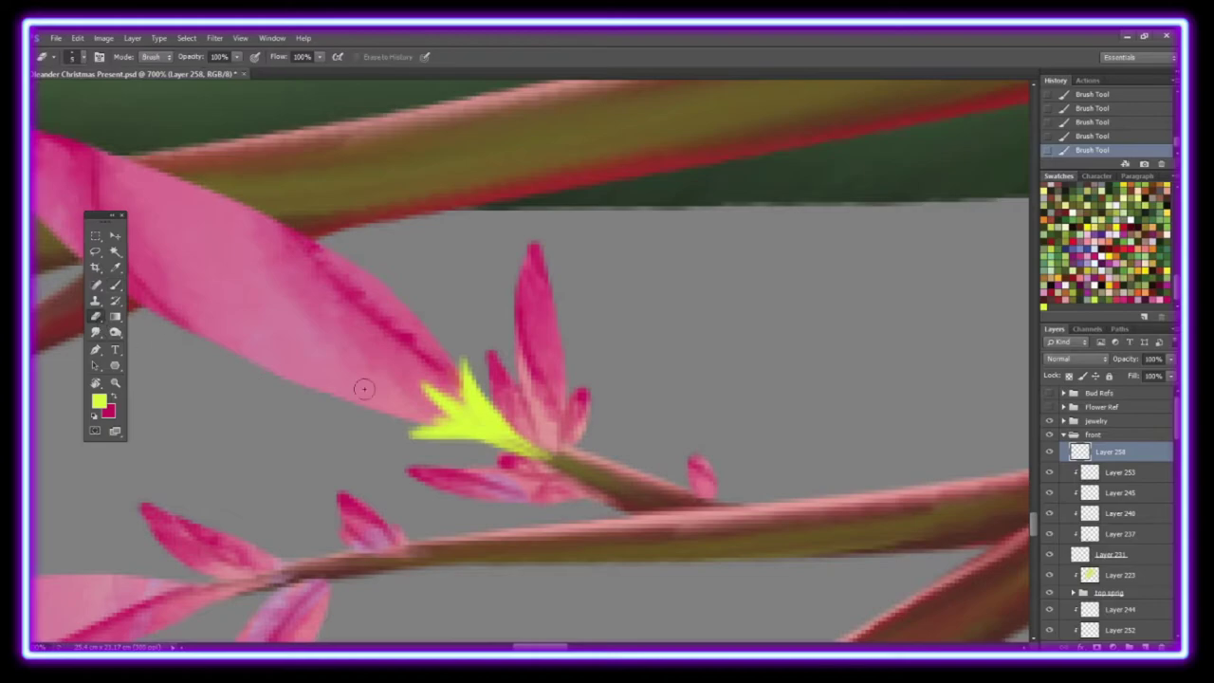
Step: Paint yellow stamens around the flower base and down the stem, then smudge them in
{"action": "mouse_move", "coordinate": [526, 442]}
{"action": "left_mouse_down"}
{"action": "mouse_move", "coordinate": [559, 427]}
{"action": "mouse_move", "coordinate": [592, 436]}
{"action": "left_mouse_up"}
{"action": "mouse_move", "coordinate": [536, 465]}
{"action": "left_mouse_down"}
{"action": "mouse_move", "coordinate": [574, 503]}
{"action": "mouse_move", "coordinate": [570, 515]}
{"action": "left_mouse_up"}
{"action": "key", "text": "r"}
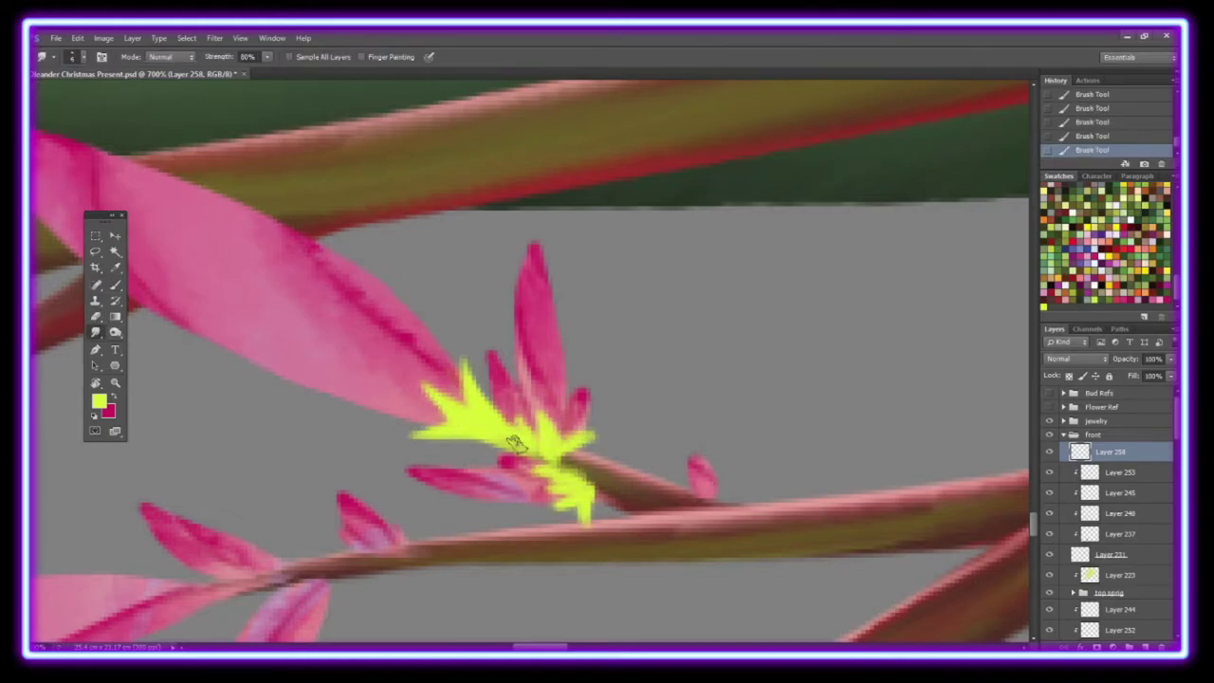
{"action": "left_click_drag", "start_coordinate": [569, 469], "coordinate": [617, 497]}
{"action": "left_click_drag", "start_coordinate": [548, 445], "coordinate": [581, 467]}
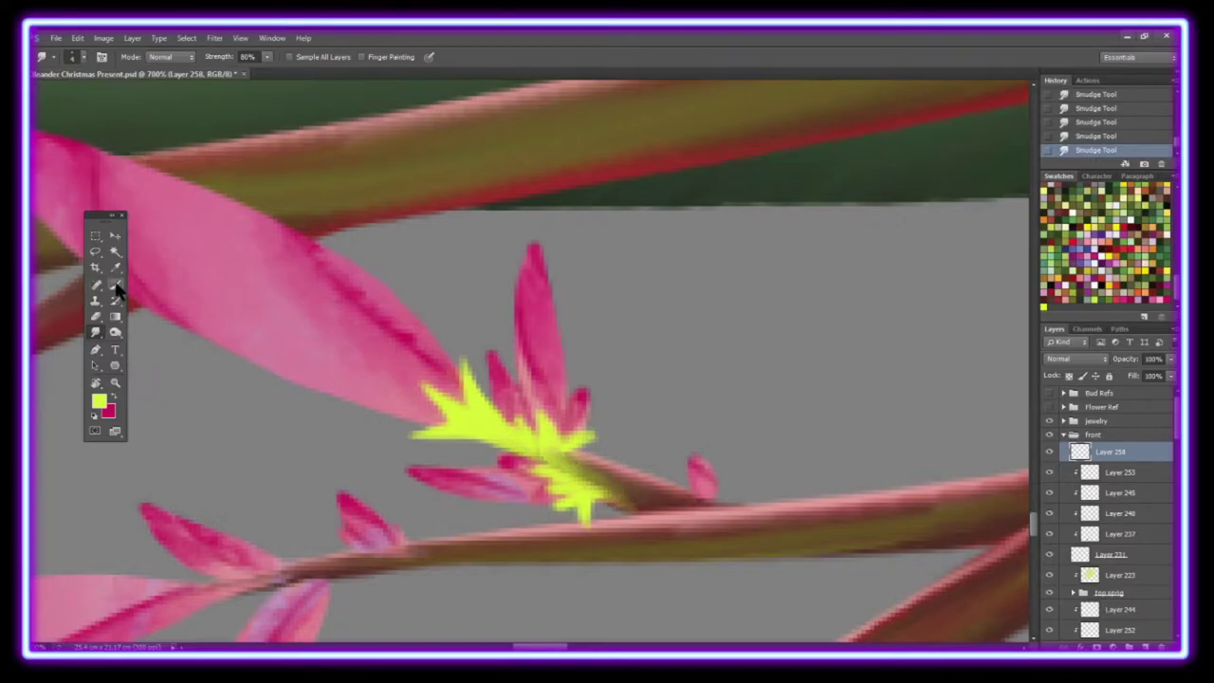
Step: Paint spiky yellow stamens on the bud and the lower flower
{"action": "left_click", "coordinate": [115, 382]}
{"action": "left_click", "coordinate": [484, 351], "text": "alt"}
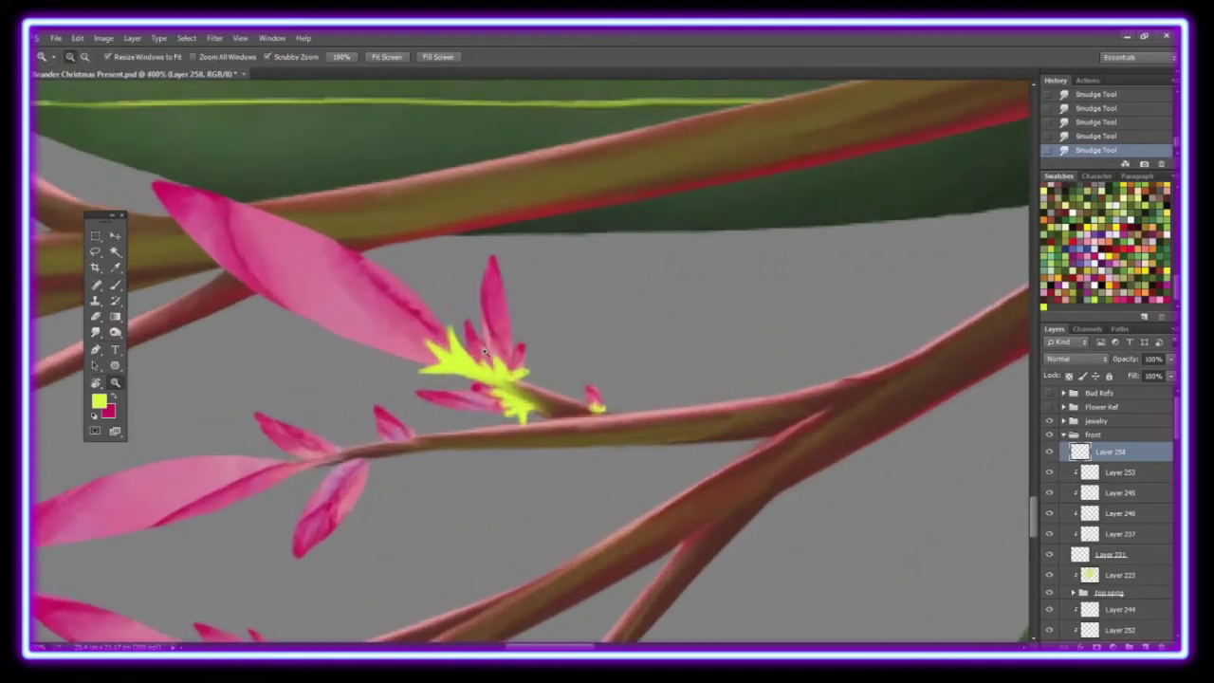
{"action": "key", "text": "b"}
{"action": "left_click_drag", "start_coordinate": [445, 334], "coordinate": [471, 376]}
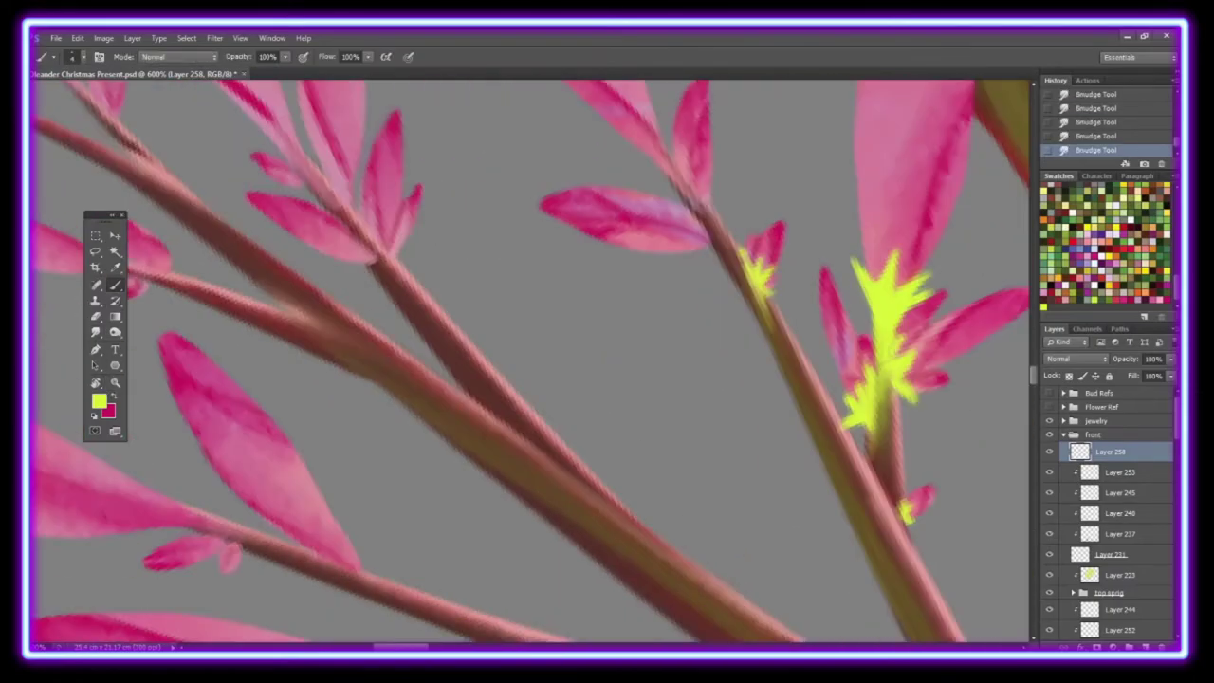
{"action": "left_click_drag", "start_coordinate": [664, 342], "coordinate": [683, 455]}
{"action": "left_click_drag", "start_coordinate": [583, 374], "coordinate": [678, 450]}
{"action": "mouse_move", "coordinate": [664, 337]}
{"action": "left_mouse_down"}
{"action": "mouse_move", "coordinate": [697, 474]}
{"action": "mouse_move", "coordinate": [671, 436]}
{"action": "mouse_move", "coordinate": [701, 478]}
{"action": "left_mouse_up"}
{"action": "left_click_drag", "start_coordinate": [715, 417], "coordinate": [707, 484]}
{"action": "mouse_move", "coordinate": [673, 521]}
{"action": "left_mouse_down"}
{"action": "mouse_move", "coordinate": [701, 508]}
{"action": "mouse_move", "coordinate": [692, 539]}
{"action": "left_mouse_up"}
Step: Erase excess yellow at the flower base and smudge it into the petals
{"action": "left_click", "coordinate": [94, 316]}
{"action": "mouse_move", "coordinate": [687, 517]}
{"action": "left_mouse_down"}
{"action": "mouse_move", "coordinate": [706, 519]}
{"action": "mouse_move", "coordinate": [709, 483]}
{"action": "left_mouse_up"}
{"action": "left_click", "coordinate": [94, 332]}
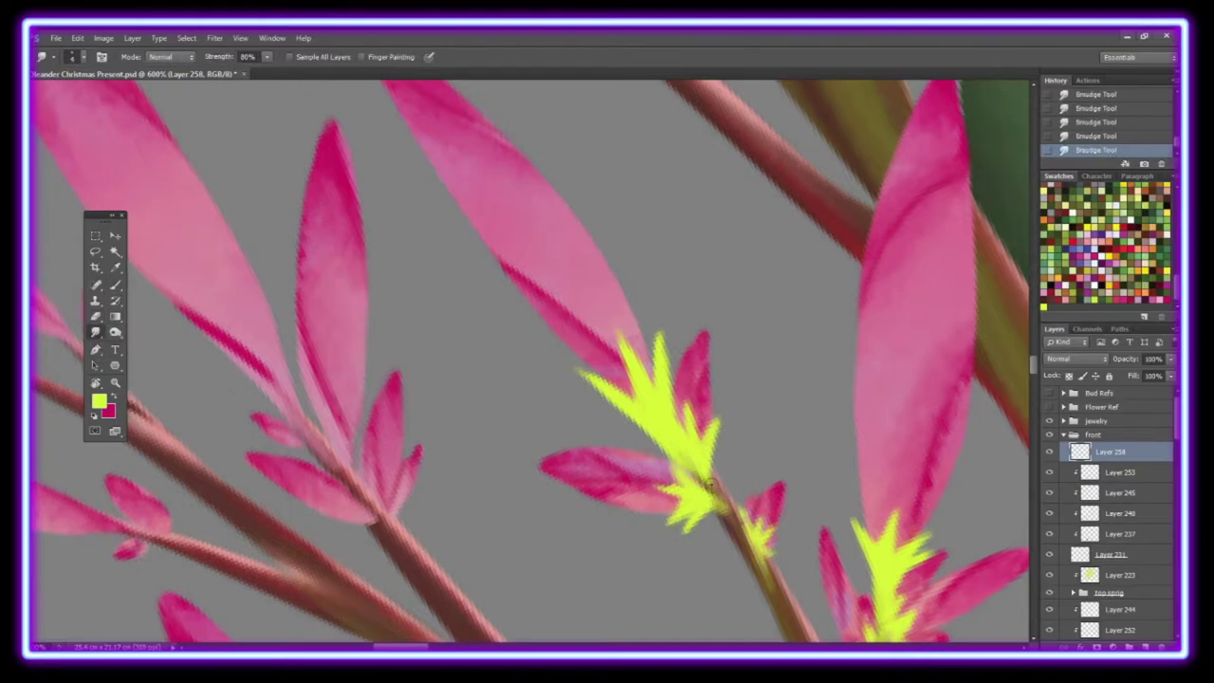
{"action": "key", "text": "b"}
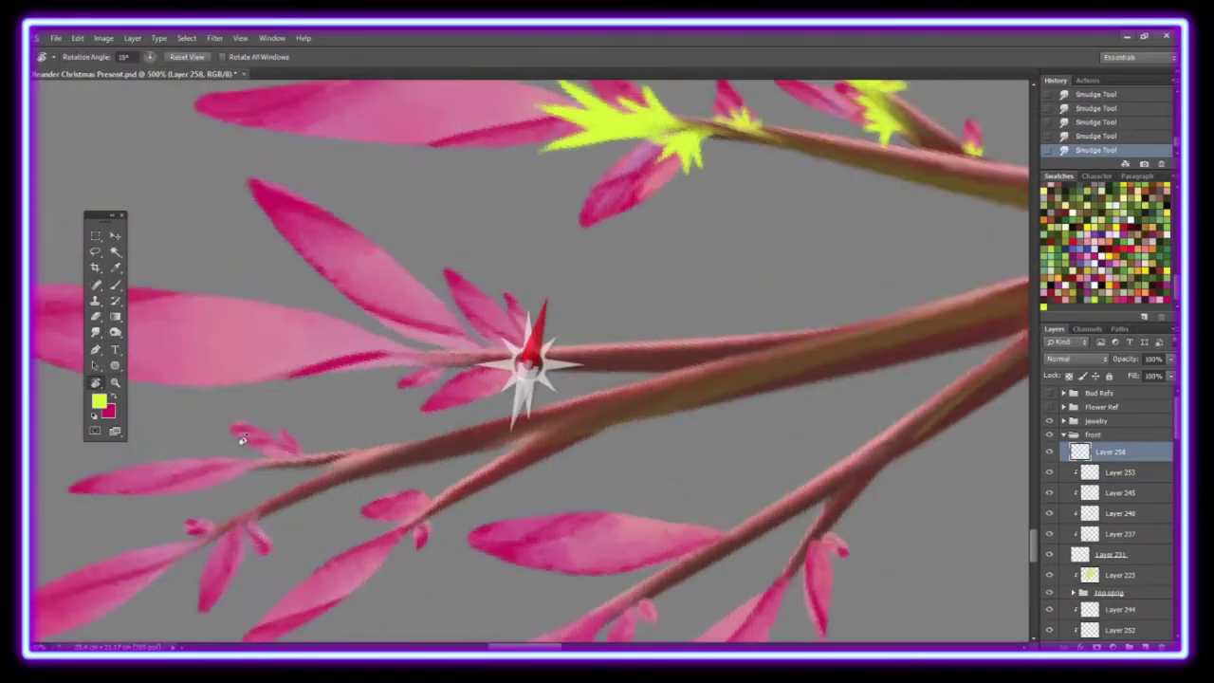
Step: Paint upward yellow spikes on the next bud and above the flower, smudging tips to points
{"action": "mouse_move", "coordinate": [535, 280]}
{"action": "left_mouse_down"}
{"action": "mouse_move", "coordinate": [545, 299]}
{"action": "mouse_move", "coordinate": [536, 273]}
{"action": "left_mouse_up"}
{"action": "mouse_move", "coordinate": [551, 380]}
{"action": "left_mouse_down"}
{"action": "mouse_move", "coordinate": [572, 387]}
{"action": "mouse_move", "coordinate": [588, 342]}
{"action": "mouse_move", "coordinate": [543, 327]}
{"action": "mouse_move", "coordinate": [511, 366]}
{"action": "left_mouse_up"}
{"action": "mouse_move", "coordinate": [555, 332]}
{"action": "left_mouse_down"}
{"action": "mouse_move", "coordinate": [581, 280]}
{"action": "mouse_move", "coordinate": [569, 261]}
{"action": "left_mouse_up"}
{"action": "left_click_drag", "start_coordinate": [554, 331], "coordinate": [617, 302]}
{"action": "key", "text": "r"}
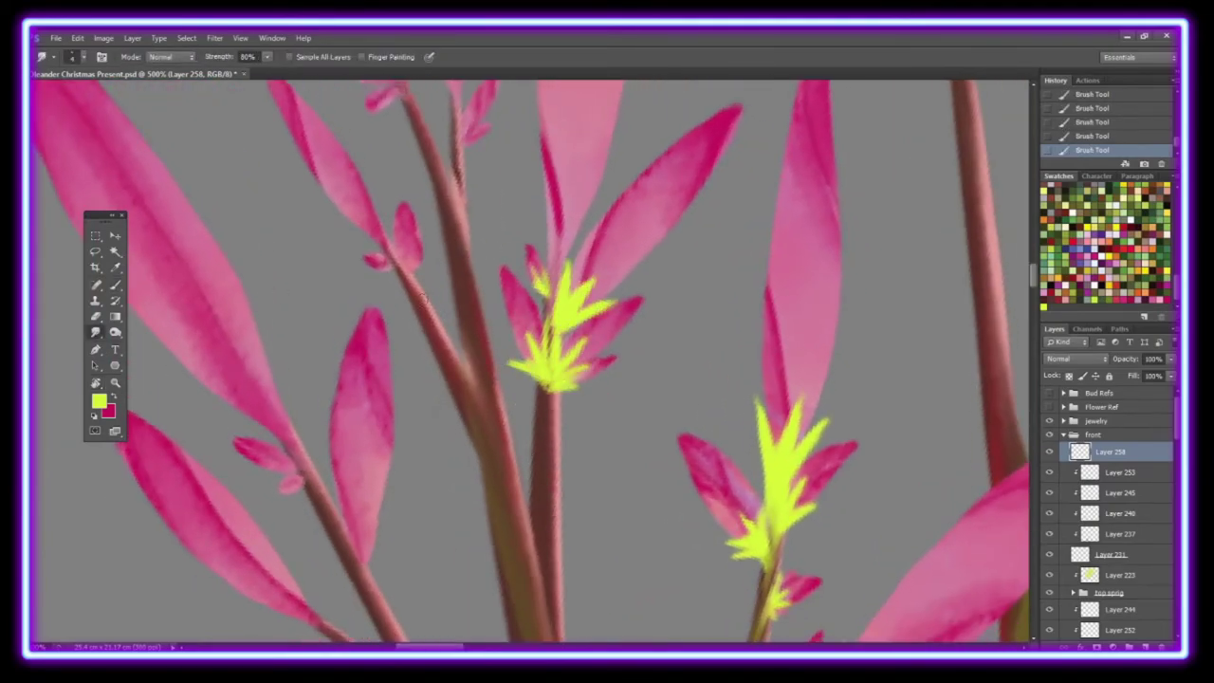
{"action": "left_click_drag", "start_coordinate": [546, 422], "coordinate": [548, 393]}
{"action": "key", "text": "b"}
{"action": "left_click_drag", "start_coordinate": [550, 294], "coordinate": [561, 180]}
{"action": "left_click_drag", "start_coordinate": [567, 275], "coordinate": [593, 189]}
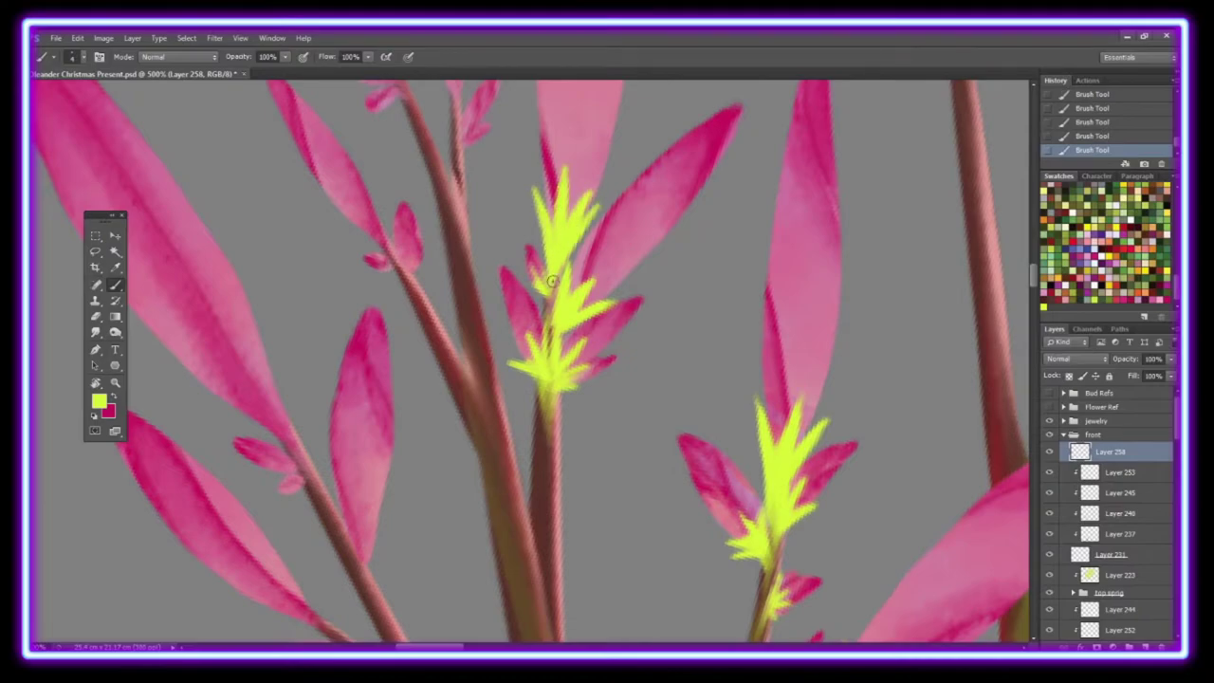
Step: Rotate the canvas and add yellow spikes to the small bud, lower bud base and stem
{"action": "key", "text": "r"}
{"action": "mouse_move", "coordinate": [122, 403]}
{"action": "left_mouse_down"}
{"action": "mouse_move", "coordinate": [528, 308]}
{"action": "mouse_move", "coordinate": [484, 239]}
{"action": "left_mouse_up"}
{"action": "left_click_drag", "start_coordinate": [509, 282], "coordinate": [498, 232]}
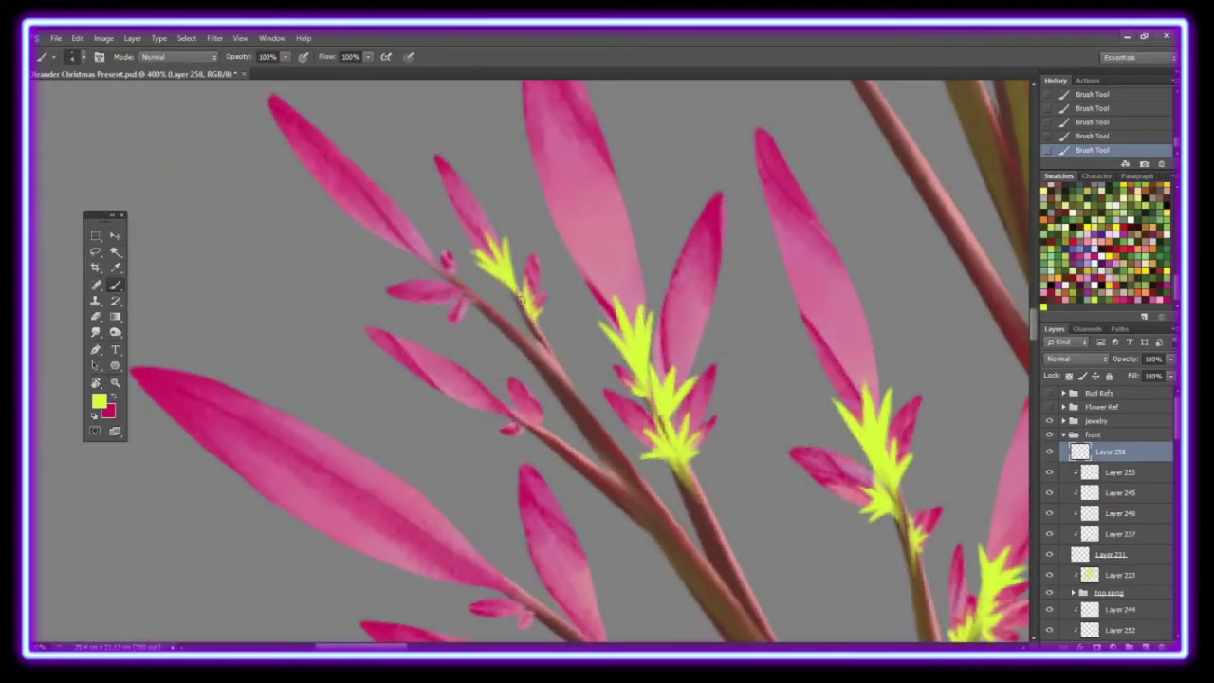
{"action": "left_click_drag", "start_coordinate": [452, 275], "coordinate": [398, 232]}
{"action": "left_click", "coordinate": [95, 332]}
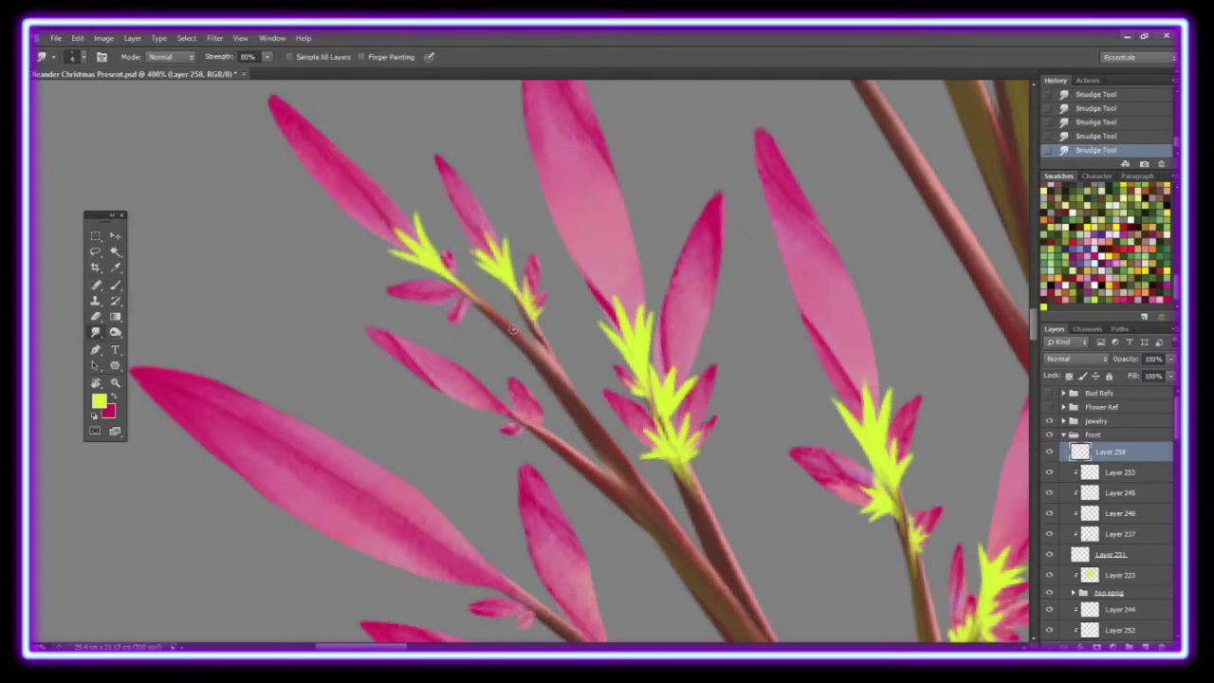
{"action": "left_click", "coordinate": [115, 284]}
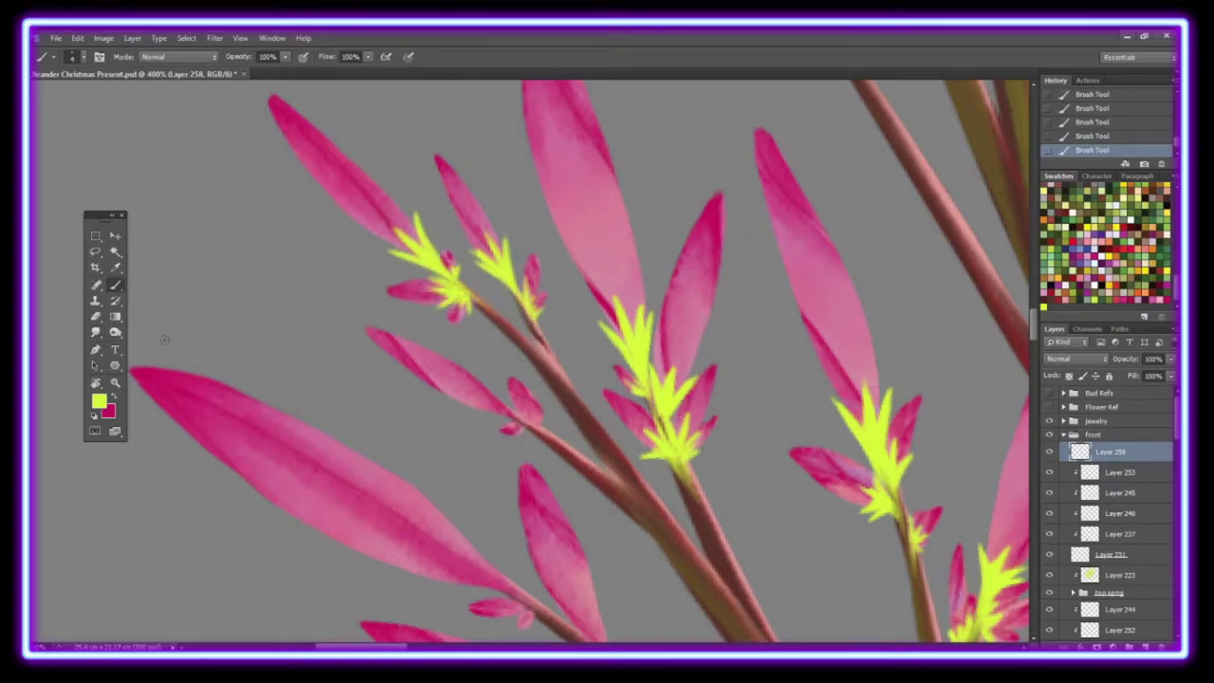
{"action": "left_click_drag", "start_coordinate": [512, 432], "coordinate": [539, 408]}
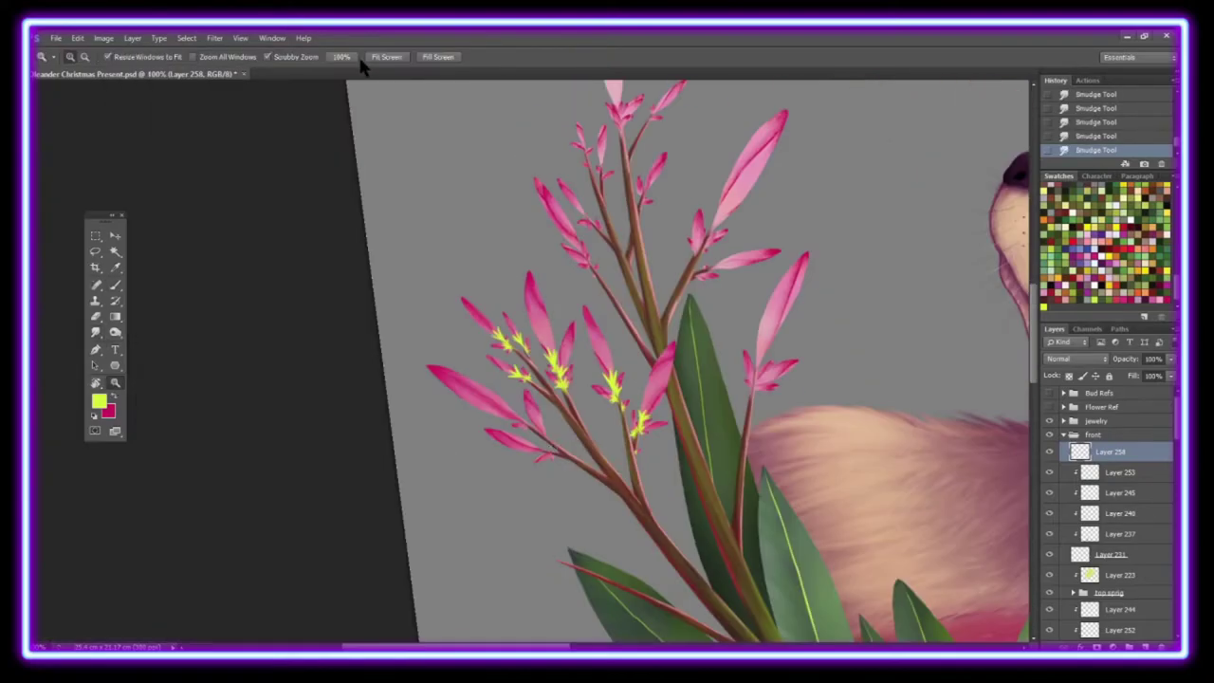
{"action": "left_click_drag", "start_coordinate": [510, 414], "coordinate": [485, 417]}
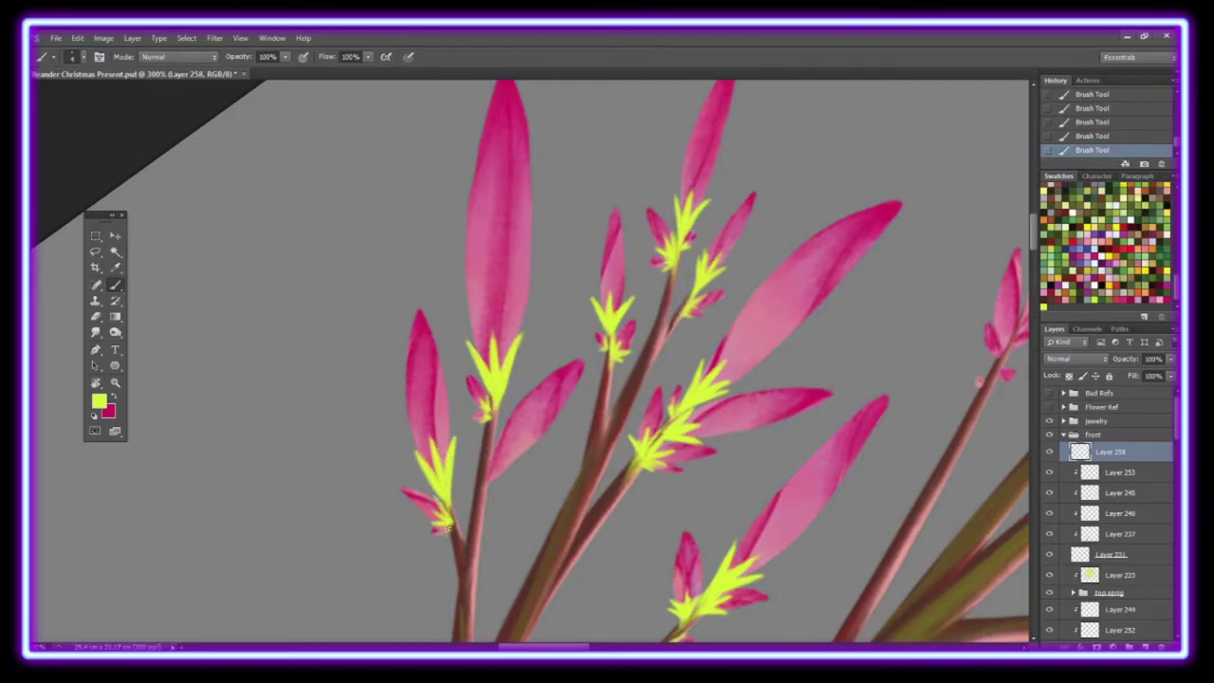
{"action": "left_click_drag", "start_coordinate": [482, 491], "coordinate": [495, 455]}
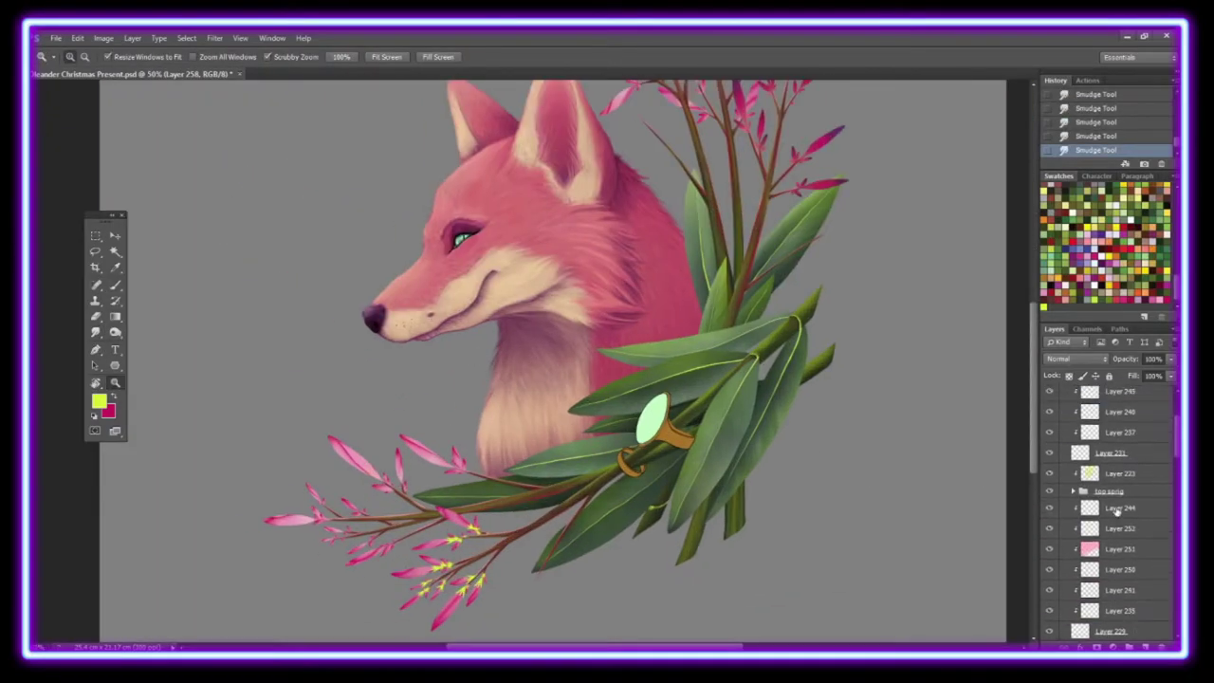
Step: On a new layer, paint yellow stamens on the pink bud and smudge them into spikes
{"action": "left_click", "coordinate": [1159, 647]}
{"action": "mouse_move", "coordinate": [157, 415]}
{"action": "left_mouse_down"}
{"action": "mouse_move", "coordinate": [453, 341]}
{"action": "mouse_move", "coordinate": [443, 273]}
{"action": "left_mouse_up"}
{"action": "left_click", "coordinate": [453, 341]}
{"action": "key", "text": "b"}
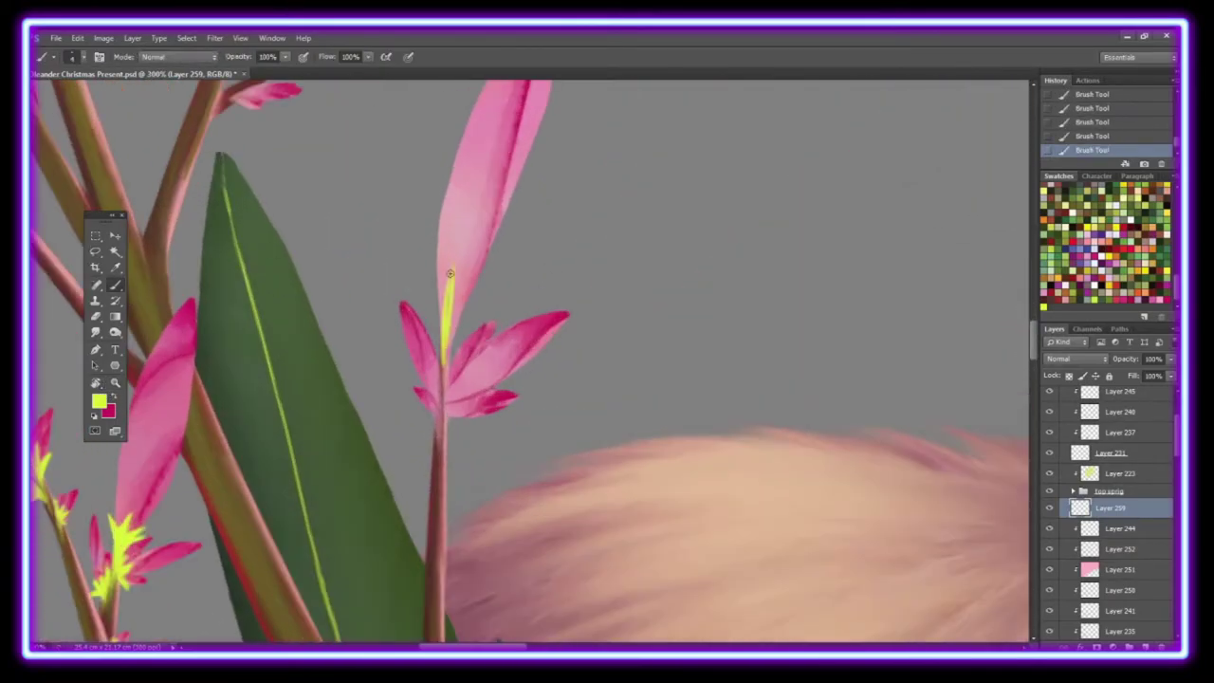
{"action": "mouse_move", "coordinate": [445, 356]}
{"action": "left_mouse_down"}
{"action": "mouse_move", "coordinate": [429, 280]}
{"action": "mouse_move", "coordinate": [485, 285]}
{"action": "left_mouse_up"}
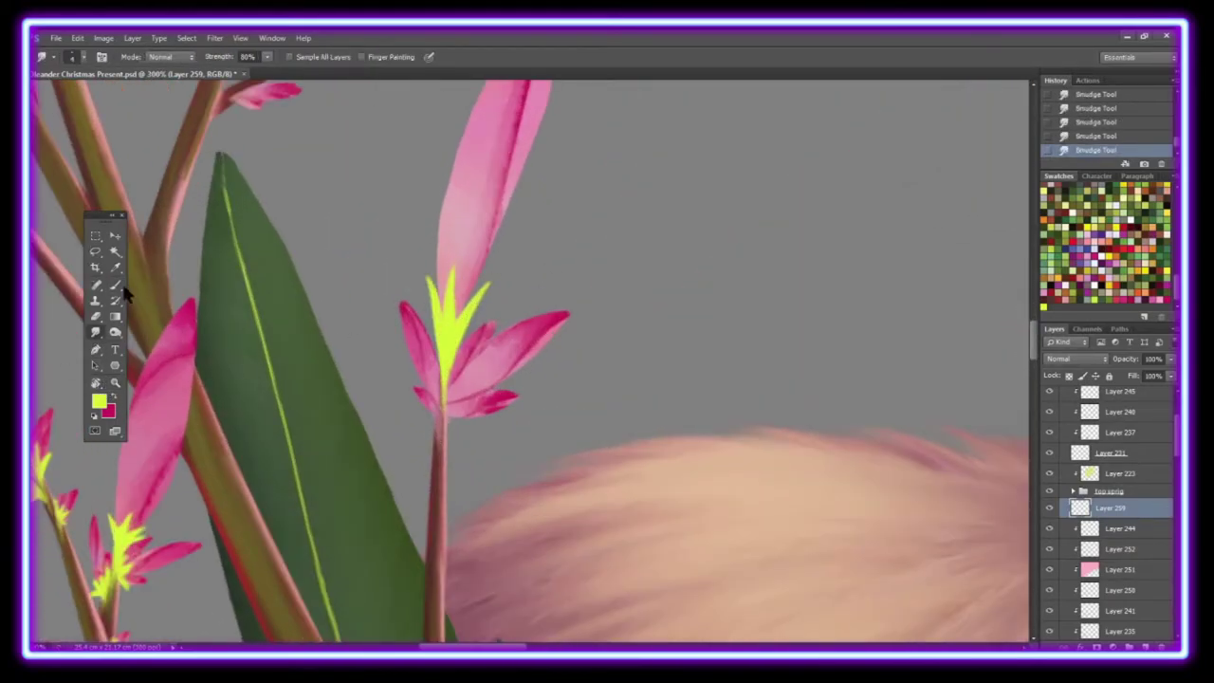
{"action": "left_click_drag", "start_coordinate": [429, 411], "coordinate": [439, 384]}
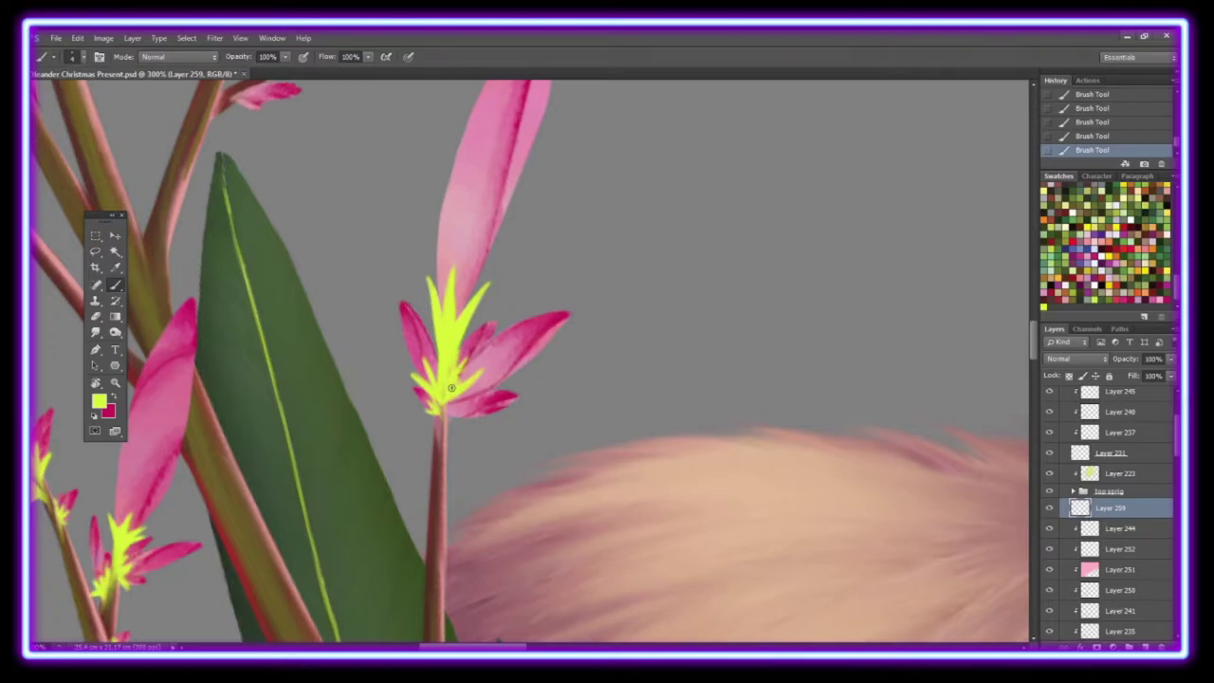
{"action": "key", "text": "r"}
{"action": "left_click_drag", "start_coordinate": [444, 403], "coordinate": [445, 378]}
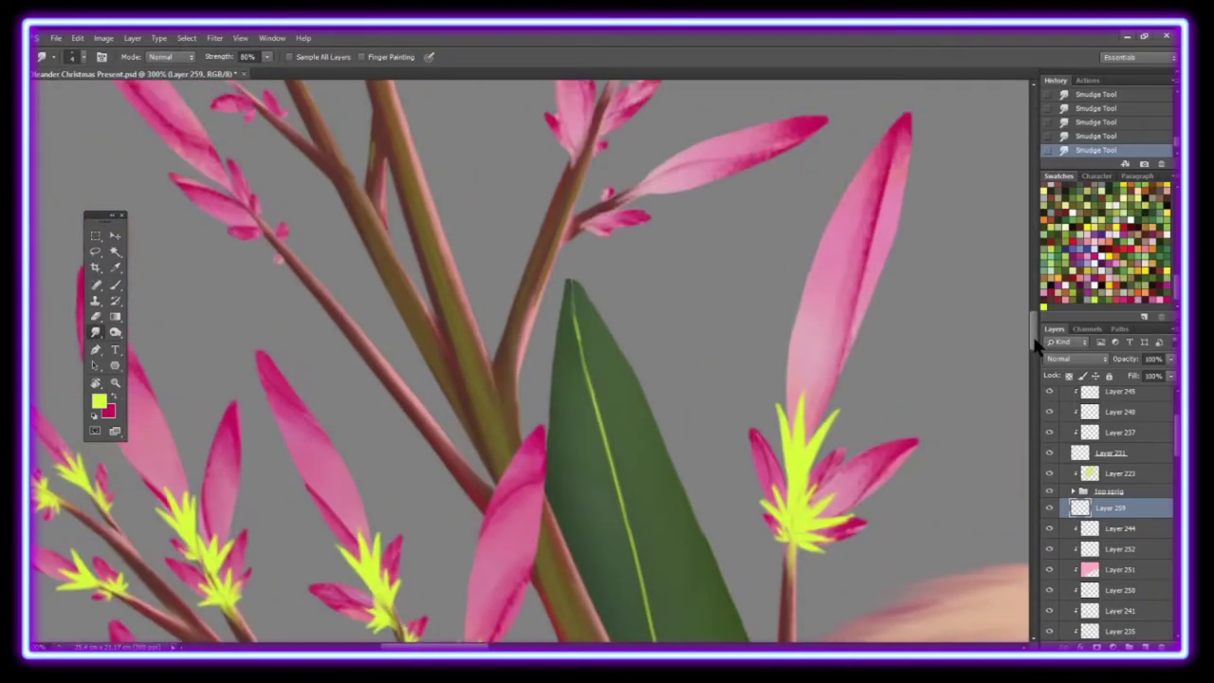
Step: Add yellow stamens to the upper stems' buds, smudging tips into points
{"action": "left_click_drag", "start_coordinate": [612, 627], "coordinate": [282, 402]}
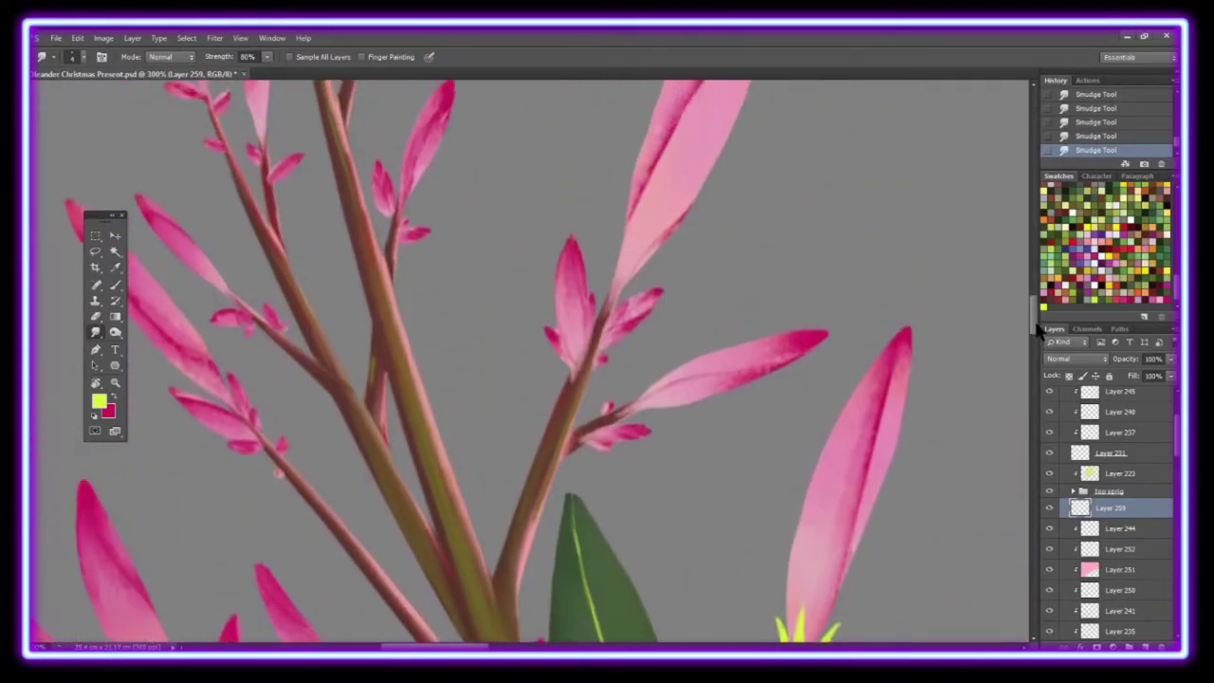
{"action": "key", "text": "b"}
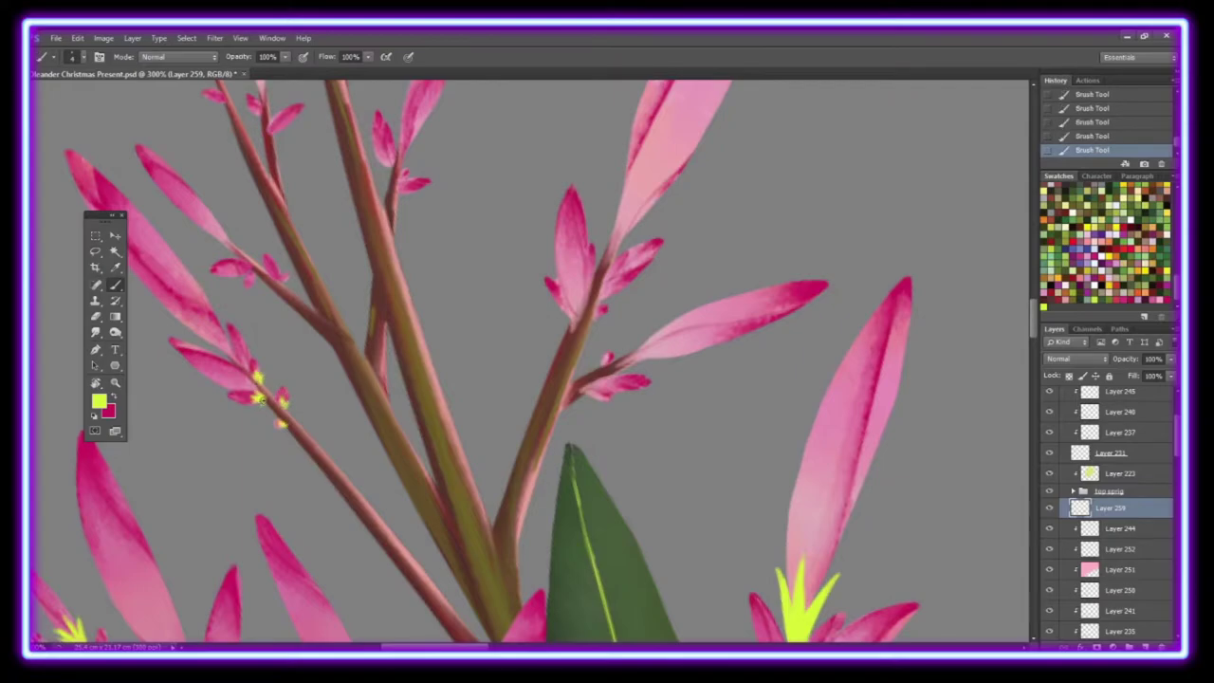
{"action": "mouse_move", "coordinate": [239, 358]}
{"action": "left_mouse_down"}
{"action": "mouse_move", "coordinate": [205, 328]}
{"action": "mouse_move", "coordinate": [216, 304]}
{"action": "left_mouse_up"}
{"action": "key", "text": "r"}
{"action": "left_click_drag", "start_coordinate": [271, 406], "coordinate": [258, 389]}
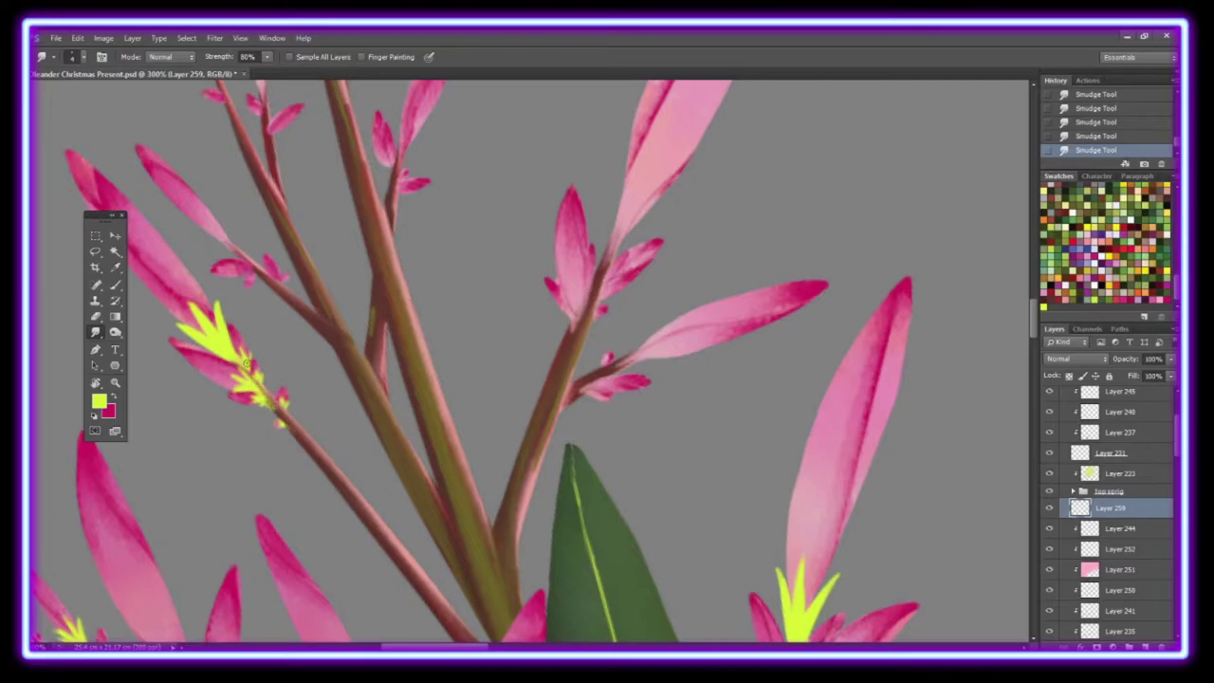
{"action": "left_click", "coordinate": [115, 285]}
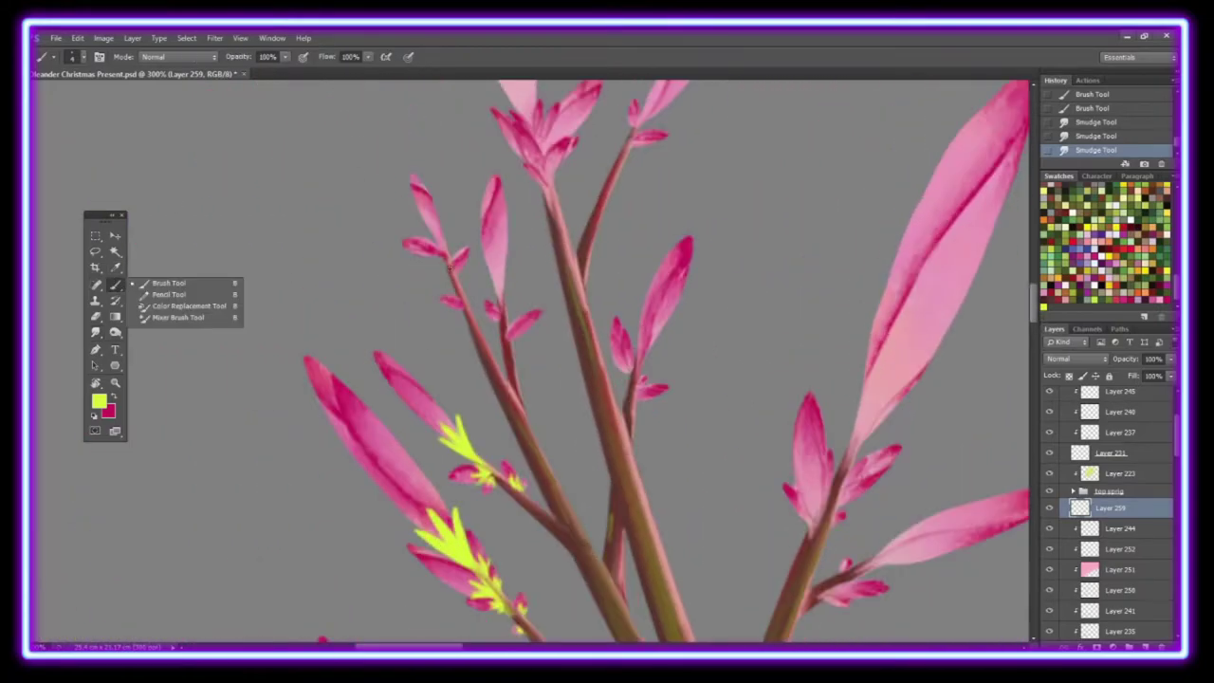
{"action": "left_click", "coordinate": [168, 282]}
{"action": "left_click", "coordinate": [436, 248]}
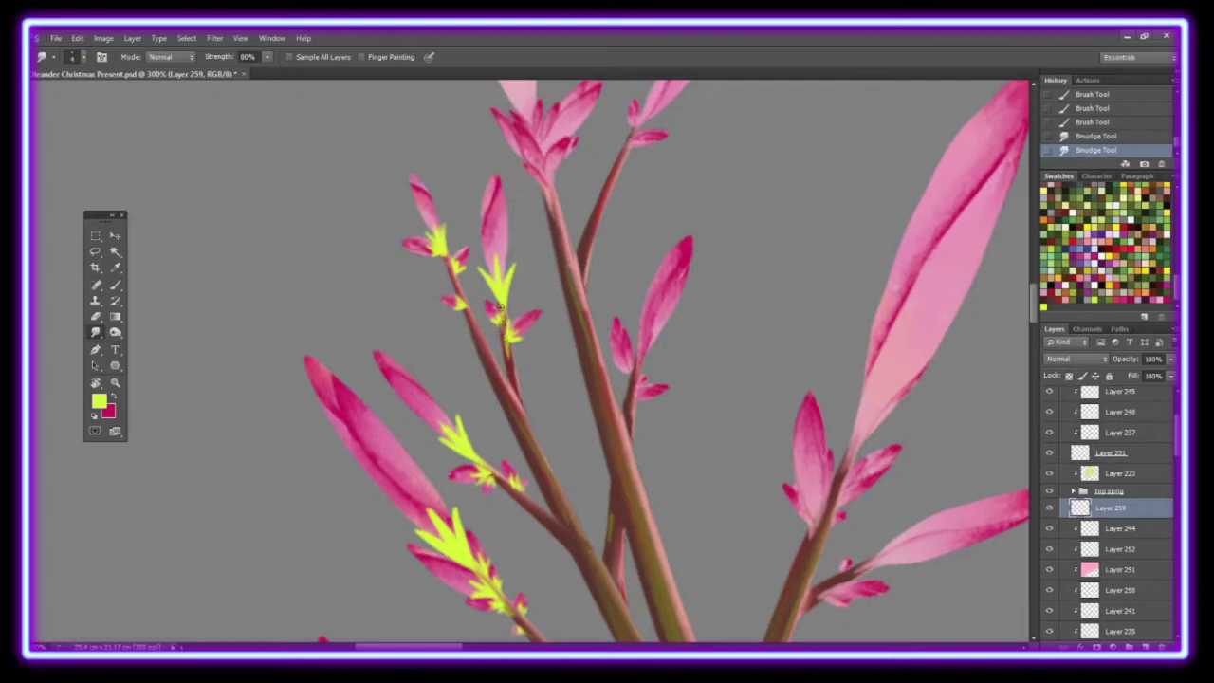
{"action": "left_click_drag", "start_coordinate": [503, 322], "coordinate": [515, 384]}
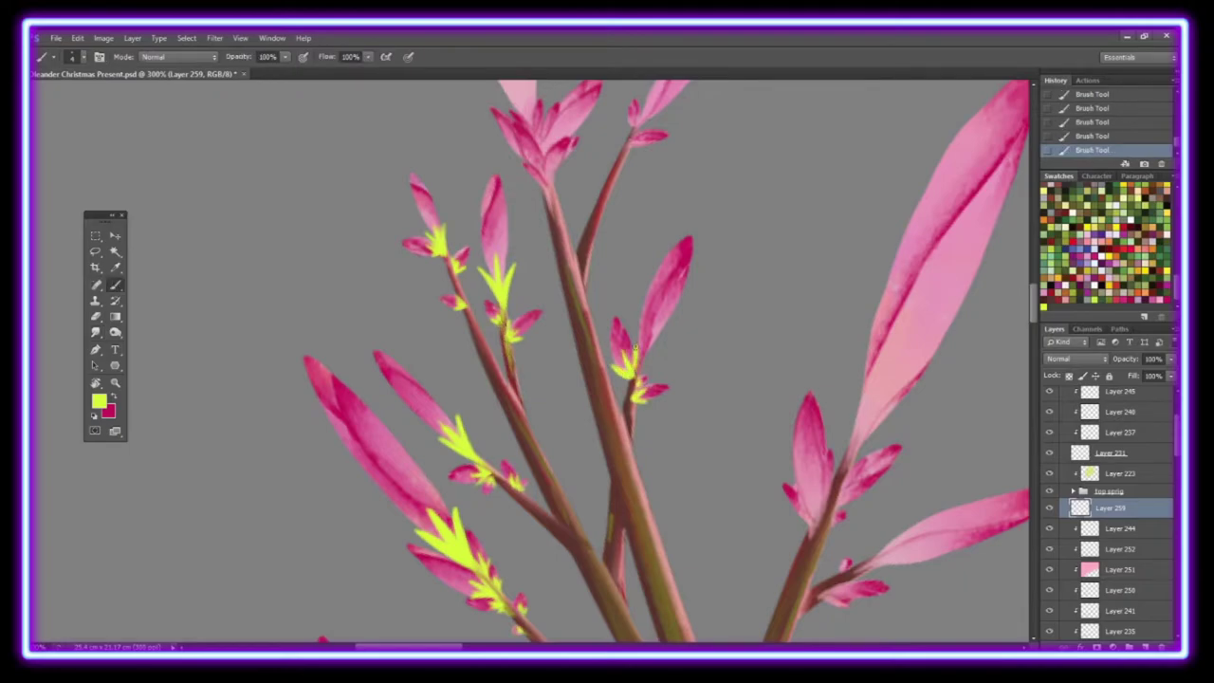
Step: Paint and smudge yellow stamen spikes up the pink petals of the remaining buds
{"action": "left_click_drag", "start_coordinate": [637, 309], "coordinate": [645, 355]}
{"action": "key", "text": "r"}
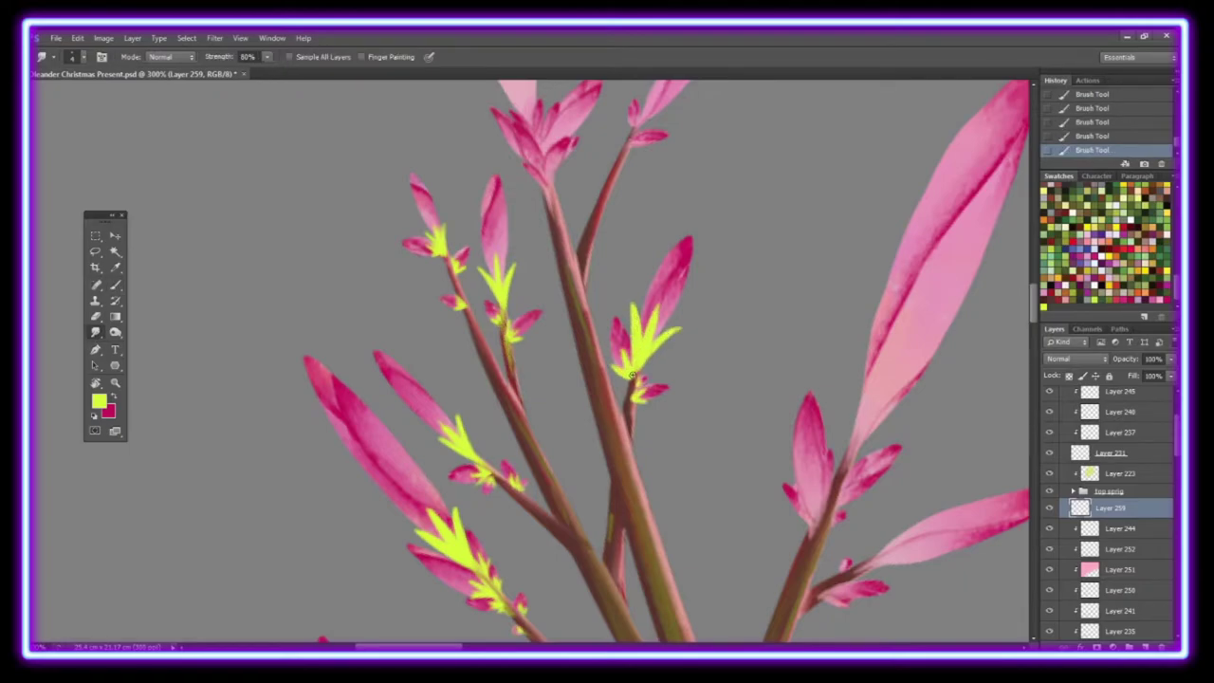
{"action": "left_click_drag", "start_coordinate": [544, 388], "coordinate": [547, 352]}
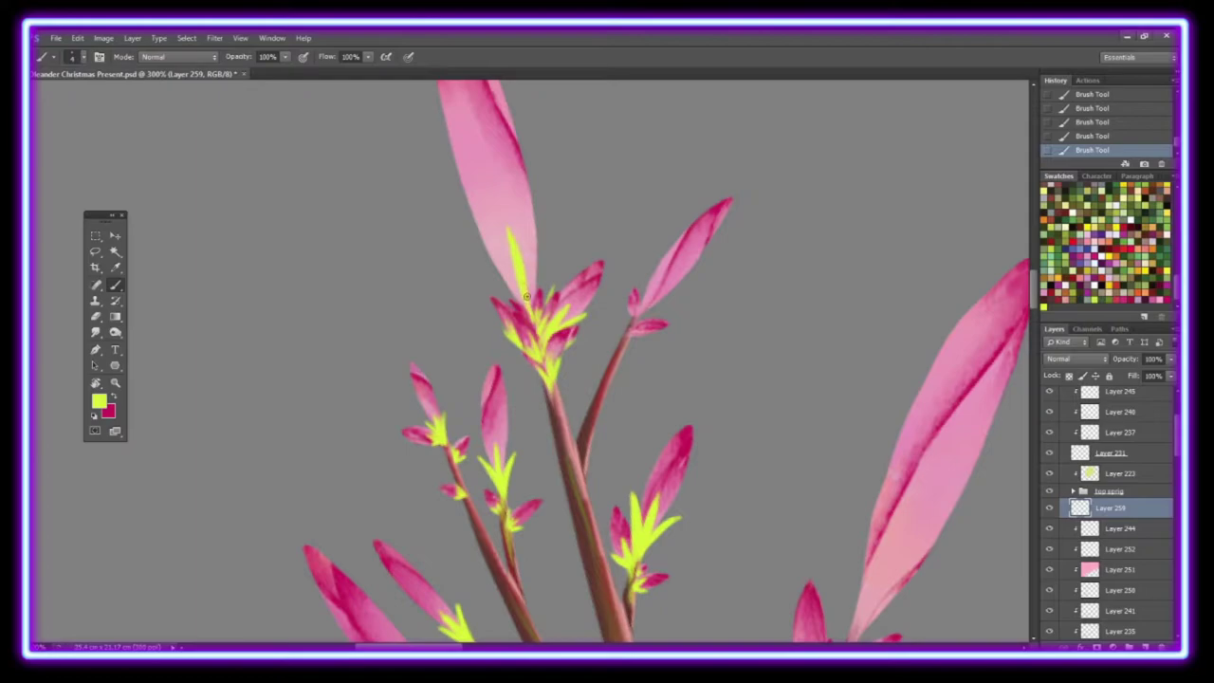
{"action": "left_click_drag", "start_coordinate": [526, 295], "coordinate": [486, 256]}
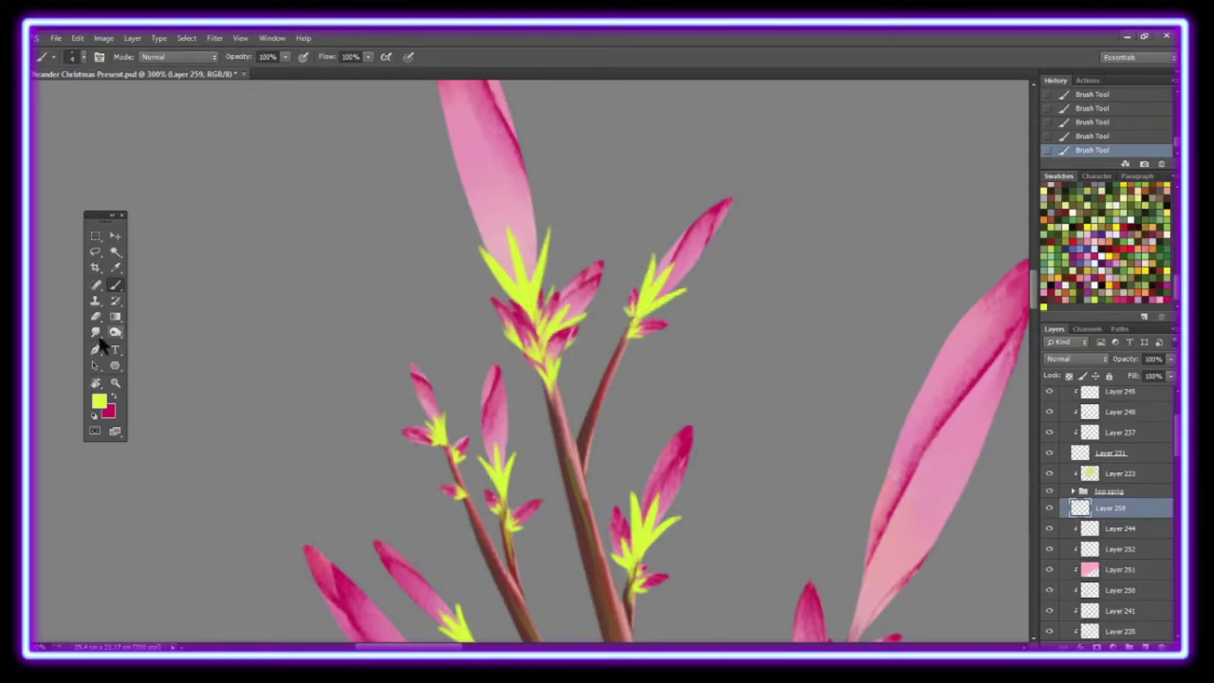
{"action": "mouse_move", "coordinate": [513, 390]}
{"action": "left_mouse_down"}
{"action": "mouse_move", "coordinate": [506, 340]}
{"action": "mouse_move", "coordinate": [486, 353]}
{"action": "mouse_move", "coordinate": [524, 324]}
{"action": "left_mouse_up"}
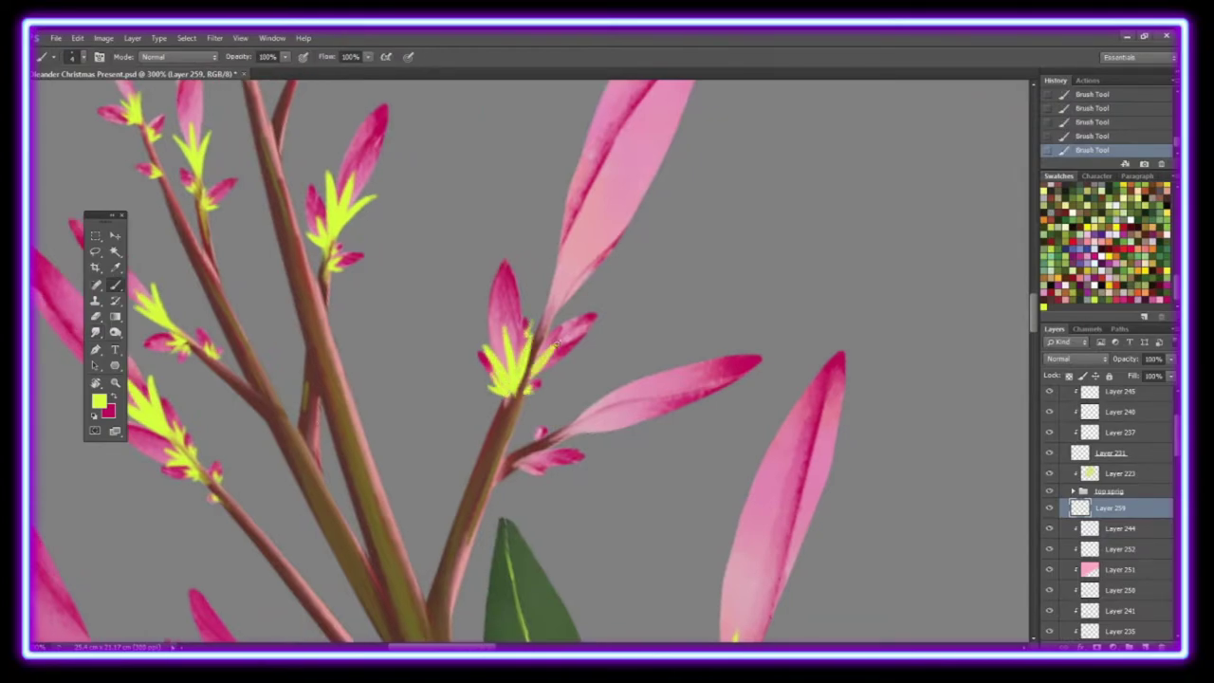
{"action": "left_click_drag", "start_coordinate": [507, 437], "coordinate": [520, 374]}
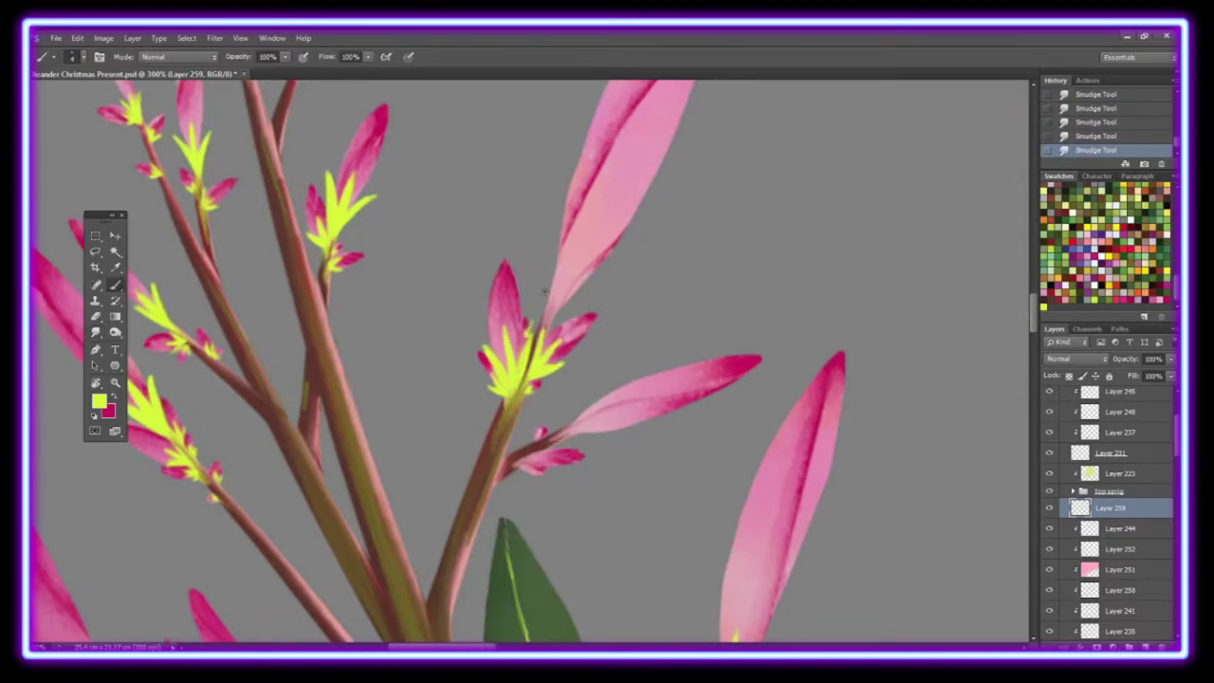
{"action": "mouse_move", "coordinate": [550, 311]}
{"action": "left_mouse_down"}
{"action": "mouse_move", "coordinate": [579, 237]}
{"action": "mouse_move", "coordinate": [554, 243]}
{"action": "mouse_move", "coordinate": [607, 273]}
{"action": "left_mouse_up"}
{"action": "key", "text": "r"}
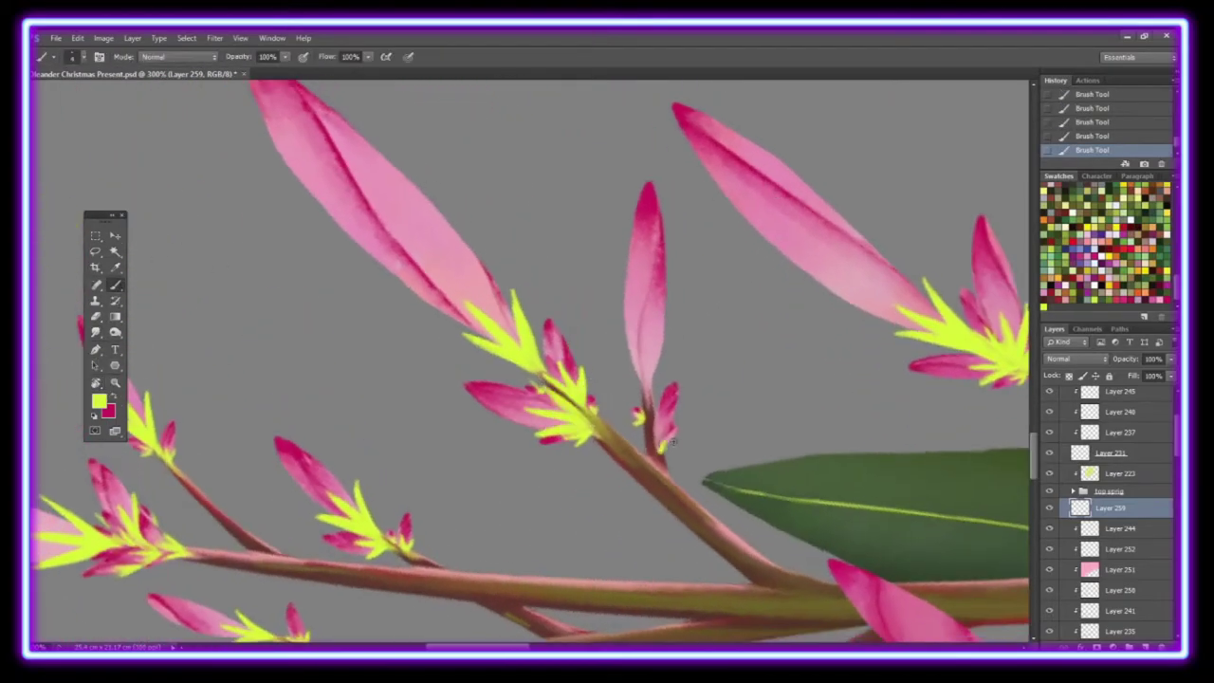
Step: Zoom out to fit the whole fox illustration on screen
{"action": "key", "text": "z"}
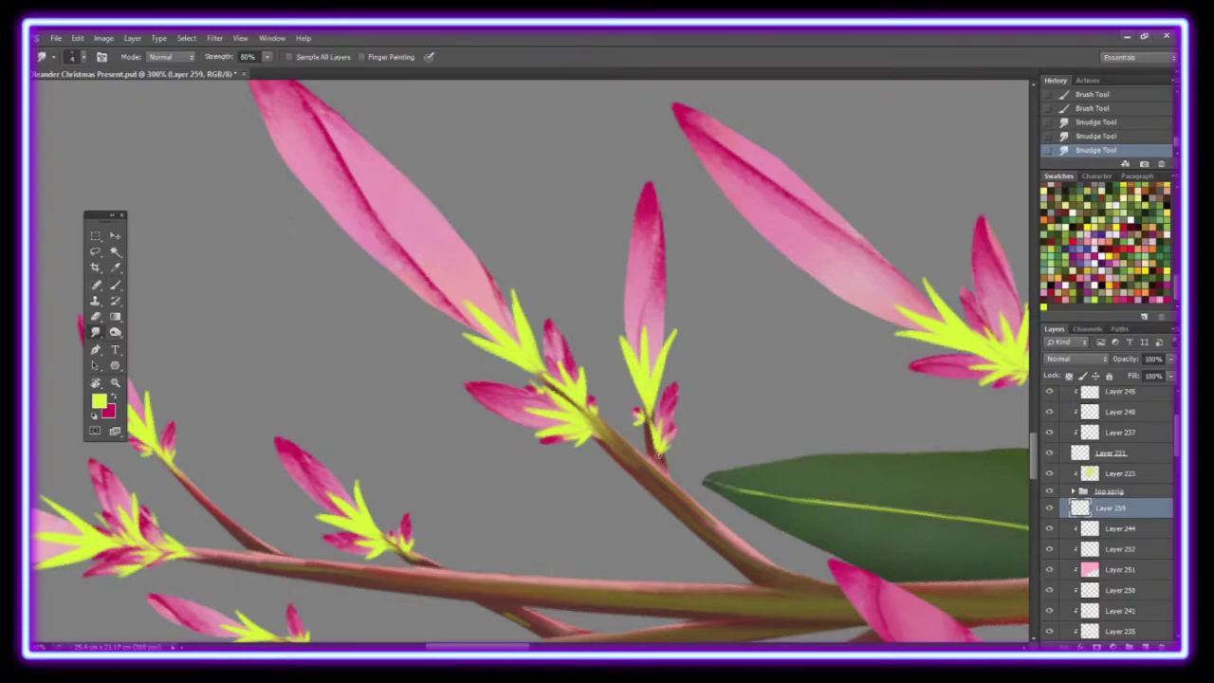
{"action": "key", "text": "ctrl+1"}
{"action": "key", "text": "ctrl+0"}
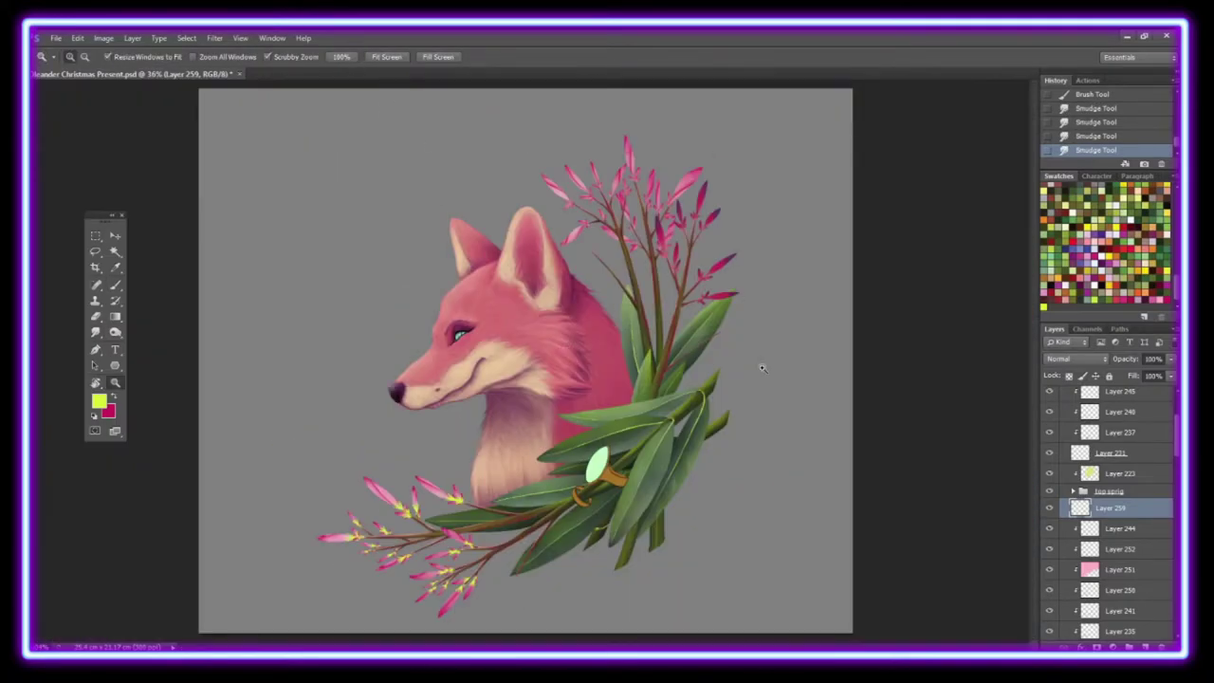
Step: Add a new layer, zoom in on the back flower and paint yellow-green stamens on it
{"action": "left_click", "coordinate": [1119, 434]}
{"action": "key", "text": "ctrl+shift+alt+n"}
{"action": "left_click", "coordinate": [695, 212]}
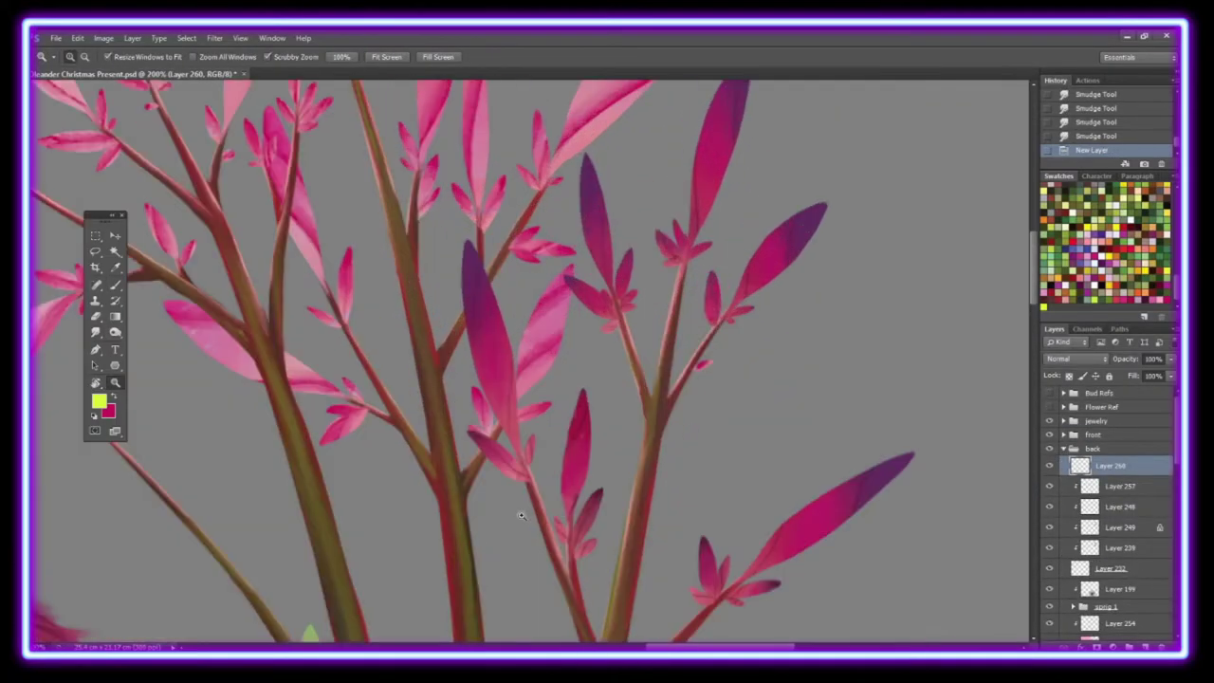
{"action": "left_click", "coordinate": [521, 515]}
{"action": "key", "text": "b"}
{"action": "mouse_move", "coordinate": [522, 398]}
{"action": "left_mouse_down"}
{"action": "mouse_move", "coordinate": [500, 294]}
{"action": "mouse_move", "coordinate": [541, 289]}
{"action": "left_mouse_up"}
{"action": "left_click_drag", "start_coordinate": [540, 418], "coordinate": [568, 396]}
{"action": "mouse_move", "coordinate": [540, 460]}
{"action": "left_mouse_down"}
{"action": "mouse_move", "coordinate": [488, 418]}
{"action": "mouse_move", "coordinate": [542, 461]}
{"action": "left_mouse_up"}
Step: Smudge the first stamen strokes down into the flower's stem
{"action": "left_click", "coordinate": [95, 334], "text": "alt"}
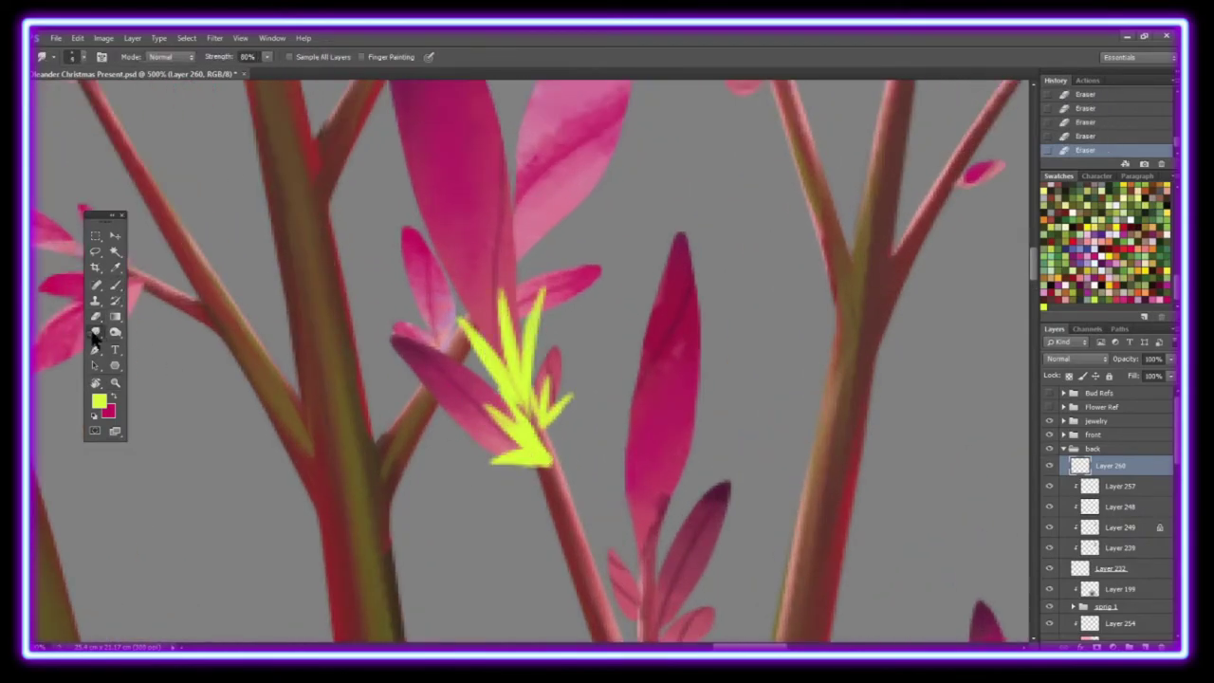
{"action": "left_click_drag", "start_coordinate": [531, 407], "coordinate": [542, 453]}
{"action": "left_click_drag", "start_coordinate": [539, 445], "coordinate": [560, 493]}
{"action": "key", "text": "b"}
{"action": "scroll", "coordinate": [607, 427], "scroll_direction": "down", "scroll_amount": 3}
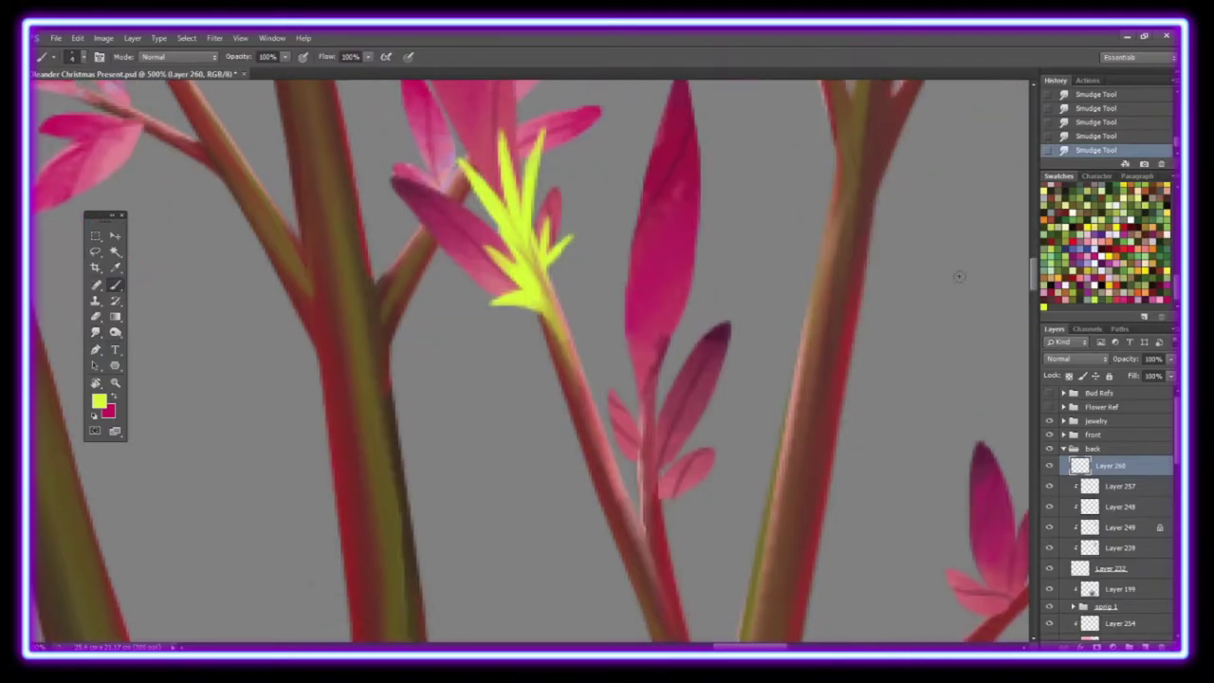
Step: Paint stamens up both sides of the right-hand bud and the lower bud, smudging them into the stem
{"action": "mouse_move", "coordinate": [645, 418]}
{"action": "left_mouse_down"}
{"action": "mouse_move", "coordinate": [653, 279]}
{"action": "mouse_move", "coordinate": [668, 294]}
{"action": "left_mouse_up"}
{"action": "mouse_move", "coordinate": [650, 408]}
{"action": "left_mouse_down"}
{"action": "mouse_move", "coordinate": [695, 290]}
{"action": "mouse_move", "coordinate": [683, 305]}
{"action": "left_mouse_up"}
{"action": "left_click_drag", "start_coordinate": [645, 417], "coordinate": [607, 307]}
{"action": "key", "text": "r"}
{"action": "mouse_move", "coordinate": [641, 372]}
{"action": "left_mouse_down"}
{"action": "mouse_move", "coordinate": [603, 285]}
{"action": "mouse_move", "coordinate": [654, 527]}
{"action": "left_mouse_up"}
{"action": "key", "text": "b"}
{"action": "mouse_move", "coordinate": [634, 463]}
{"action": "left_mouse_down"}
{"action": "mouse_move", "coordinate": [628, 417]}
{"action": "mouse_move", "coordinate": [618, 452]}
{"action": "mouse_move", "coordinate": [688, 501]}
{"action": "mouse_move", "coordinate": [662, 398]}
{"action": "mouse_move", "coordinate": [707, 434]}
{"action": "mouse_move", "coordinate": [654, 531]}
{"action": "left_mouse_up"}
{"action": "key", "text": "r"}
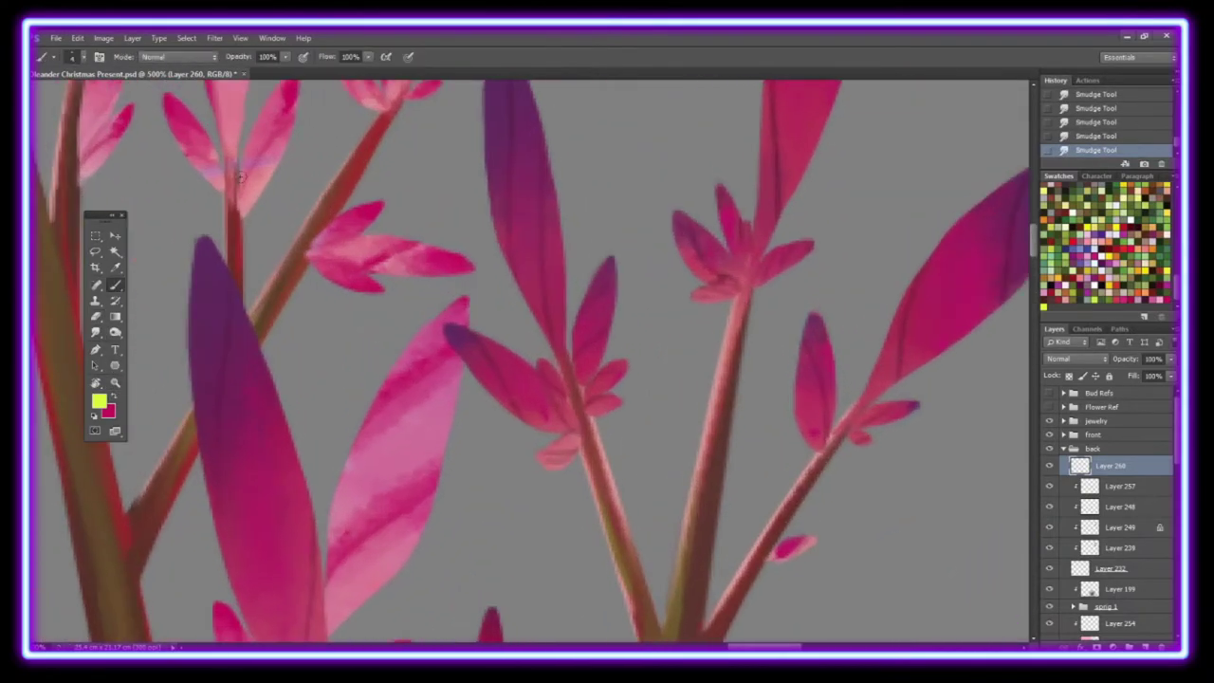
Step: Fan yellow stamen strokes around the centre of the next bud
{"action": "left_click_drag", "start_coordinate": [563, 364], "coordinate": [539, 249]}
{"action": "mouse_move", "coordinate": [565, 363]}
{"action": "left_mouse_down"}
{"action": "mouse_move", "coordinate": [512, 286]}
{"action": "mouse_move", "coordinate": [572, 275]}
{"action": "mouse_move", "coordinate": [575, 254]}
{"action": "mouse_move", "coordinate": [584, 436]}
{"action": "left_mouse_up"}
{"action": "key", "text": "r"}
{"action": "key", "text": "b"}
{"action": "mouse_move", "coordinate": [594, 328]}
{"action": "left_mouse_down"}
{"action": "mouse_move", "coordinate": [579, 393]}
{"action": "mouse_move", "coordinate": [609, 353]}
{"action": "left_mouse_up"}
{"action": "mouse_move", "coordinate": [578, 398]}
{"action": "left_mouse_down"}
{"action": "mouse_move", "coordinate": [527, 425]}
{"action": "mouse_move", "coordinate": [567, 465]}
{"action": "left_mouse_up"}
{"action": "mouse_move", "coordinate": [582, 410]}
{"action": "left_mouse_down"}
{"action": "mouse_move", "coordinate": [603, 381]}
{"action": "mouse_move", "coordinate": [503, 277]}
{"action": "left_mouse_up"}
{"action": "key", "text": "r"}
Step: Paint fanned yellow stamens on the right flower and blend the stem below them
{"action": "key", "text": "b"}
{"action": "mouse_move", "coordinate": [749, 270]}
{"action": "left_mouse_down"}
{"action": "mouse_move", "coordinate": [794, 149]}
{"action": "mouse_move", "coordinate": [755, 141]}
{"action": "mouse_move", "coordinate": [816, 185]}
{"action": "mouse_move", "coordinate": [730, 379]}
{"action": "left_mouse_up"}
{"action": "key", "text": "r"}
{"action": "key", "text": "b"}
{"action": "left_click_drag", "start_coordinate": [742, 277], "coordinate": [695, 243]}
{"action": "mouse_move", "coordinate": [737, 270]}
{"action": "left_mouse_down"}
{"action": "mouse_move", "coordinate": [713, 222]}
{"action": "mouse_move", "coordinate": [683, 277]}
{"action": "mouse_move", "coordinate": [785, 260]}
{"action": "mouse_move", "coordinate": [735, 356]}
{"action": "left_mouse_up"}
{"action": "key", "text": "r"}
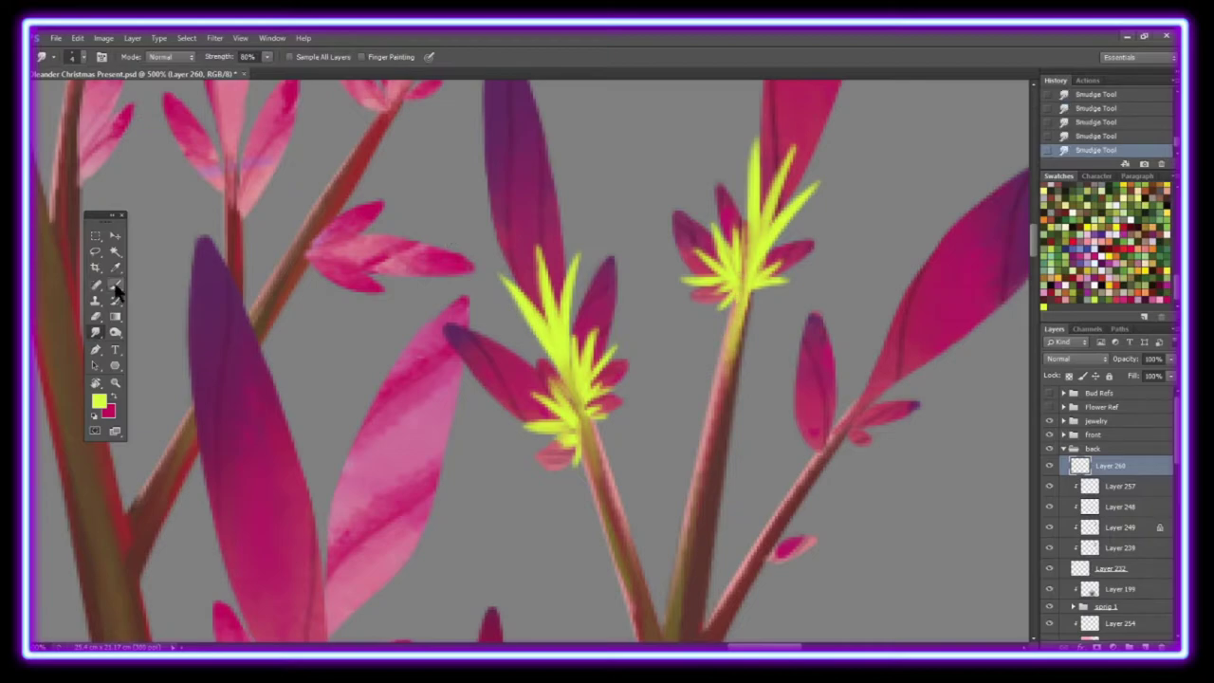
{"action": "left_click", "coordinate": [116, 285]}
Step: Add stamens to the right bud and its neighbour, smudging them into the stem
{"action": "mouse_move", "coordinate": [817, 436]}
{"action": "left_mouse_down"}
{"action": "mouse_move", "coordinate": [815, 370]}
{"action": "mouse_move", "coordinate": [833, 361]}
{"action": "mouse_move", "coordinate": [783, 408]}
{"action": "left_mouse_up"}
{"action": "left_click_drag", "start_coordinate": [853, 379], "coordinate": [621, 379]}
{"action": "mouse_move", "coordinate": [634, 398]}
{"action": "left_mouse_down"}
{"action": "mouse_move", "coordinate": [719, 300]}
{"action": "mouse_move", "coordinate": [656, 273]}
{"action": "mouse_move", "coordinate": [754, 349]}
{"action": "left_mouse_up"}
{"action": "left_click", "coordinate": [95, 332]}
{"action": "mouse_move", "coordinate": [618, 418]}
{"action": "left_mouse_down"}
{"action": "mouse_move", "coordinate": [729, 364]}
{"action": "mouse_move", "coordinate": [588, 469]}
{"action": "left_mouse_up"}
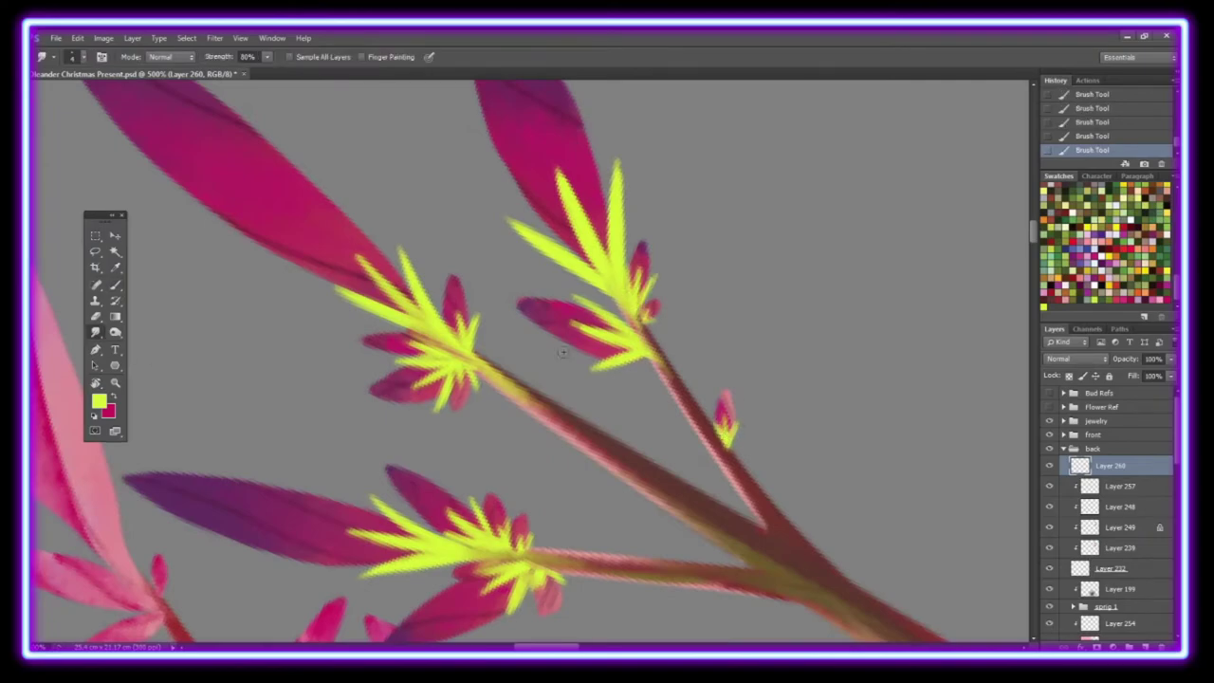
{"action": "key", "text": "b"}
Step: Paint stamens on the middle bud, the upper magenta petal and the upper-right stem buds
{"action": "mouse_move", "coordinate": [519, 392]}
{"action": "left_mouse_down"}
{"action": "mouse_move", "coordinate": [510, 337]}
{"action": "mouse_move", "coordinate": [479, 362]}
{"action": "left_mouse_up"}
{"action": "left_click_drag", "start_coordinate": [522, 393], "coordinate": [524, 334]}
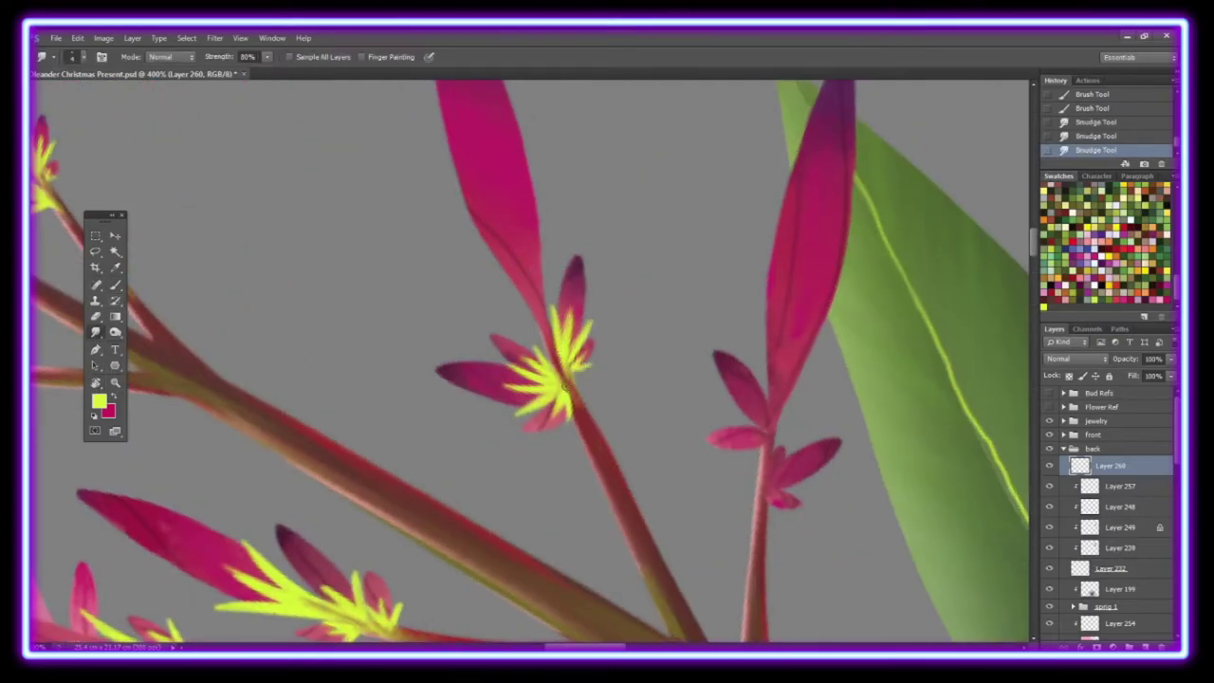
{"action": "left_click_drag", "start_coordinate": [546, 343], "coordinate": [502, 199]}
{"action": "mouse_move", "coordinate": [548, 349]}
{"action": "left_mouse_down"}
{"action": "mouse_move", "coordinate": [519, 190]}
{"action": "mouse_move", "coordinate": [537, 197]}
{"action": "mouse_move", "coordinate": [467, 228]}
{"action": "left_mouse_up"}
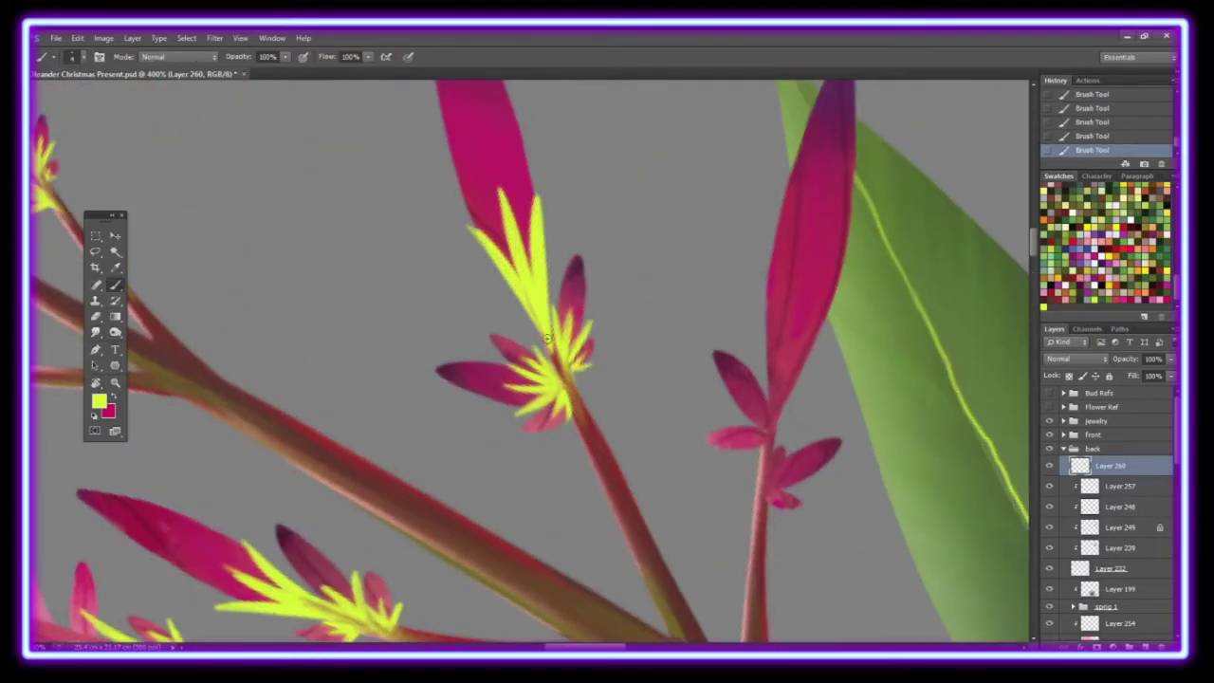
{"action": "left_click_drag", "start_coordinate": [773, 476], "coordinate": [768, 453]}
{"action": "mouse_move", "coordinate": [779, 499]}
{"action": "left_mouse_down"}
{"action": "mouse_move", "coordinate": [763, 490]}
{"action": "mouse_move", "coordinate": [795, 465]}
{"action": "mouse_move", "coordinate": [779, 322]}
{"action": "left_mouse_up"}
{"action": "mouse_move", "coordinate": [770, 432]}
{"action": "left_mouse_down"}
{"action": "mouse_move", "coordinate": [817, 351]}
{"action": "mouse_move", "coordinate": [759, 479]}
{"action": "left_mouse_up"}
Step: Zoom out to the whole sprig, reset the rotated view and add new Layer 261
{"action": "key", "text": "r"}
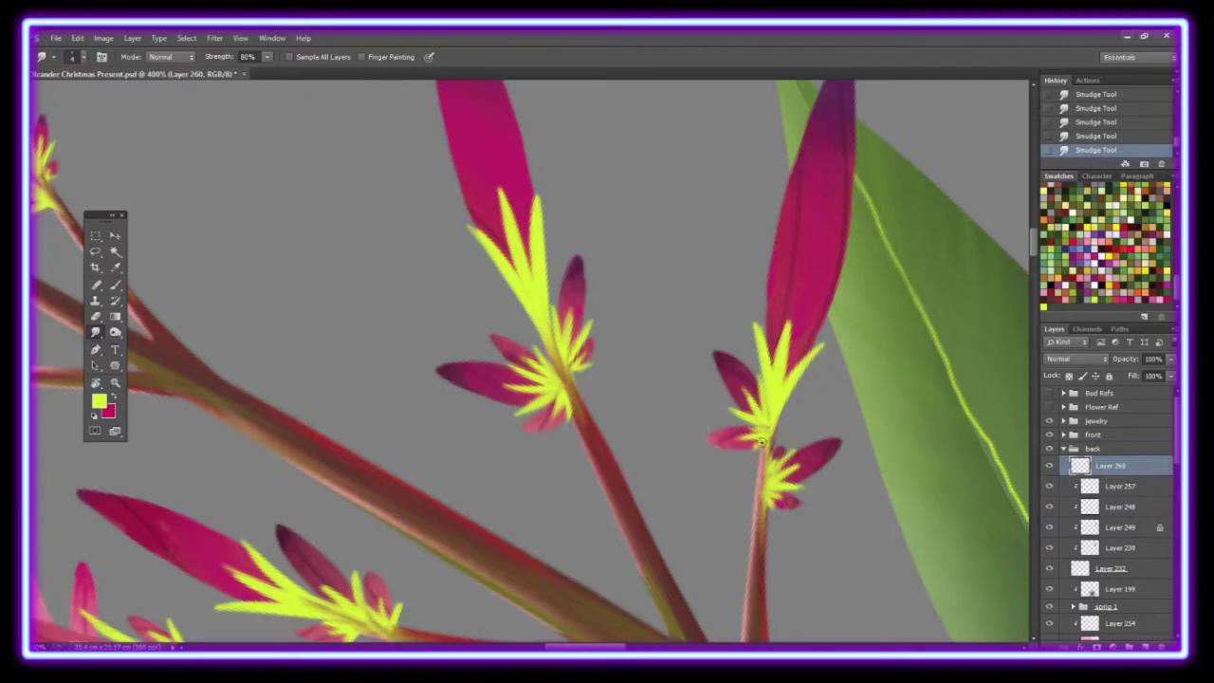
{"action": "double_click", "coordinate": [115, 383]}
{"action": "key", "text": "r"}
{"action": "key", "text": "Escape"}
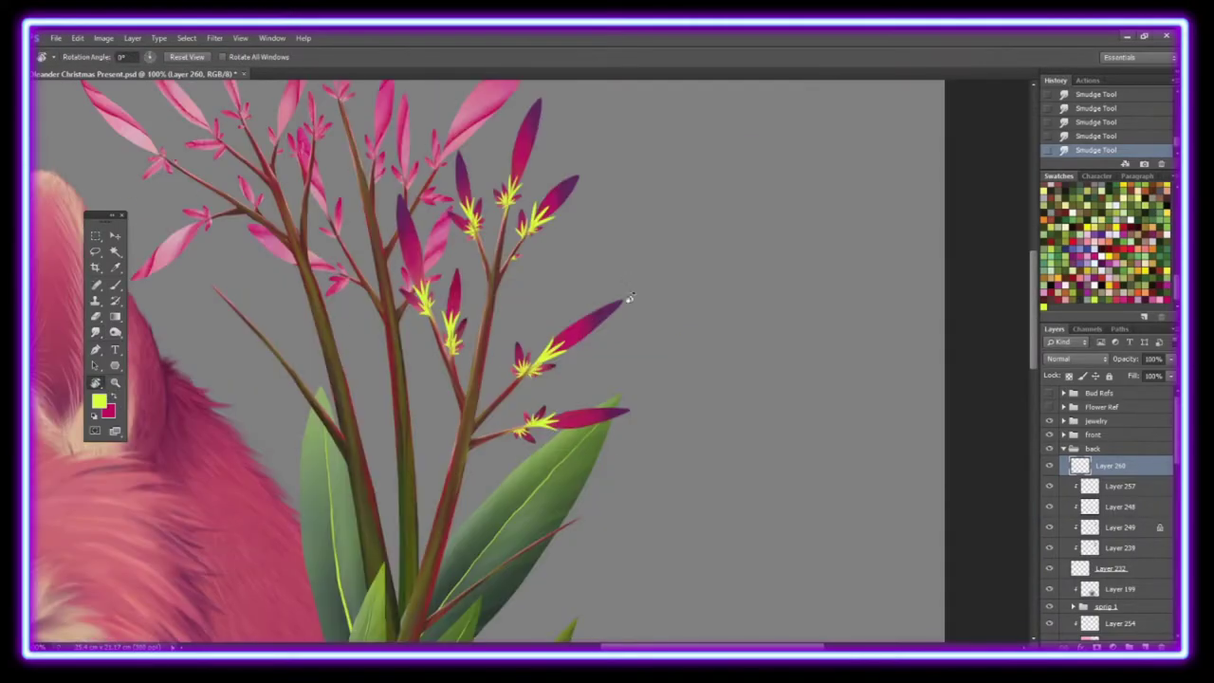
{"action": "key", "text": "ctrl+shift+alt+n"}
Step: Zoom in and paint yellow stamens on the top pink bud
{"action": "key", "text": "ctrl+plus"}
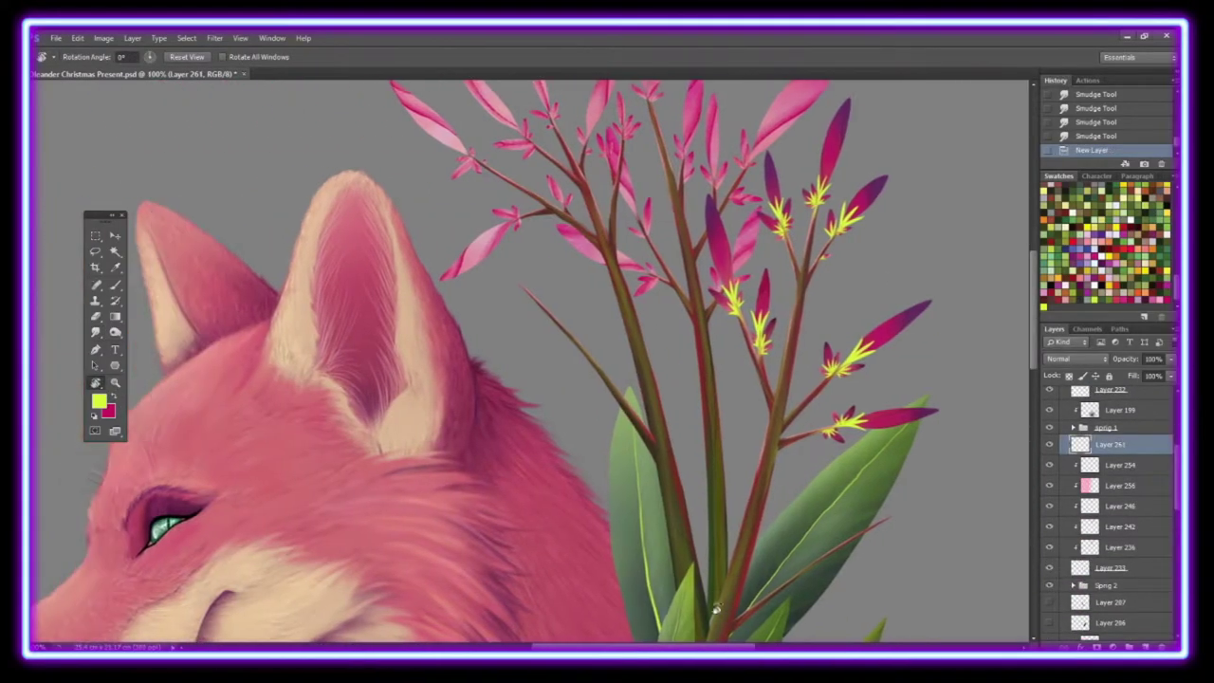
{"action": "key", "text": "ctrl+plus"}
{"action": "key", "text": "ctrl+plus"}
{"action": "key", "text": "b"}
{"action": "left_click_drag", "start_coordinate": [537, 176], "coordinate": [548, 229]}
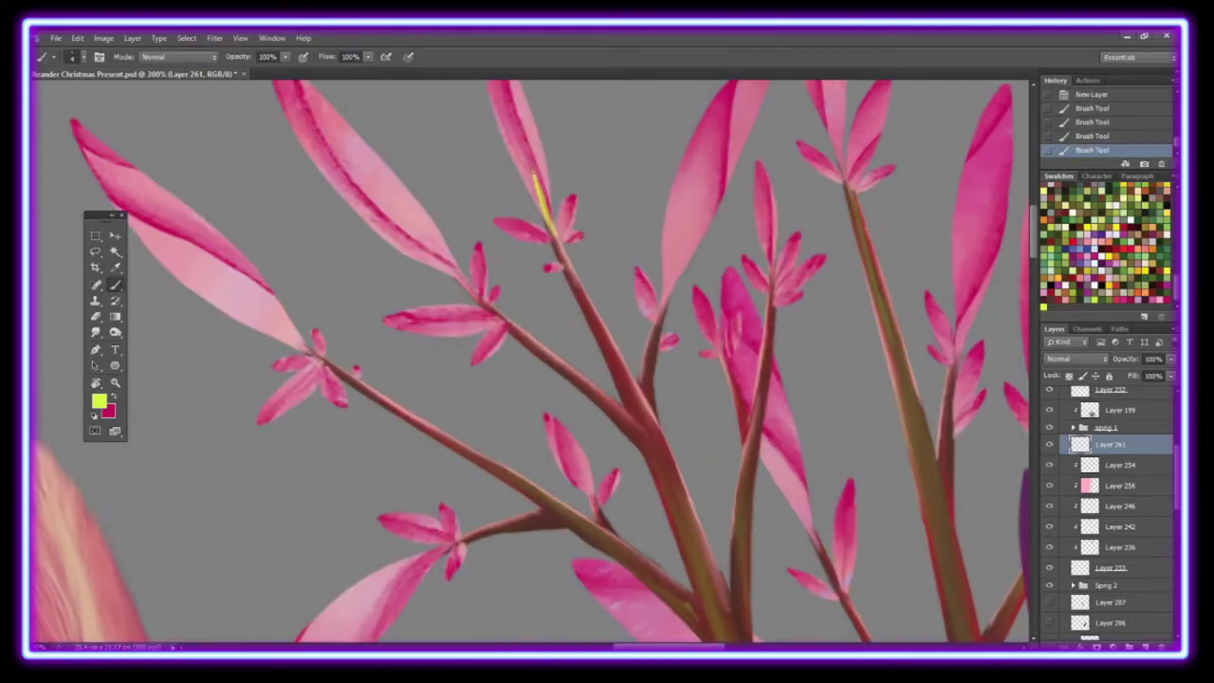
{"action": "left_click_drag", "start_coordinate": [536, 171], "coordinate": [550, 227]}
{"action": "left_click_drag", "start_coordinate": [529, 169], "coordinate": [546, 220]}
{"action": "left_click_drag", "start_coordinate": [518, 180], "coordinate": [574, 290]}
Step: Paint stamens on the next pink bud and lower bud, then mirror the view to check shapes
{"action": "left_click", "coordinate": [114, 323]}
{"action": "left_click", "coordinate": [115, 285]}
{"action": "left_click_drag", "start_coordinate": [470, 289], "coordinate": [410, 228]}
{"action": "left_click_drag", "start_coordinate": [469, 289], "coordinate": [438, 209]}
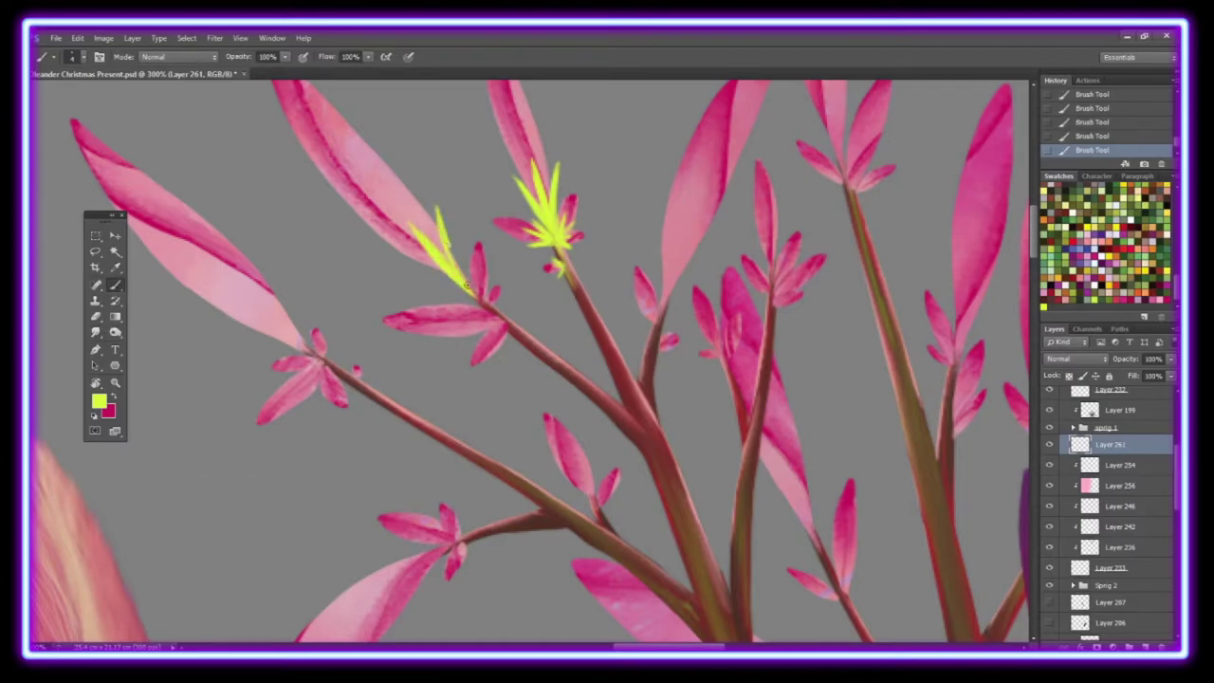
{"action": "mouse_move", "coordinate": [493, 308]}
{"action": "left_mouse_down"}
{"action": "mouse_move", "coordinate": [465, 275]}
{"action": "mouse_move", "coordinate": [472, 265]}
{"action": "left_mouse_up"}
{"action": "left_click", "coordinate": [115, 285]}
{"action": "key", "text": "ctrl+shift+h"}
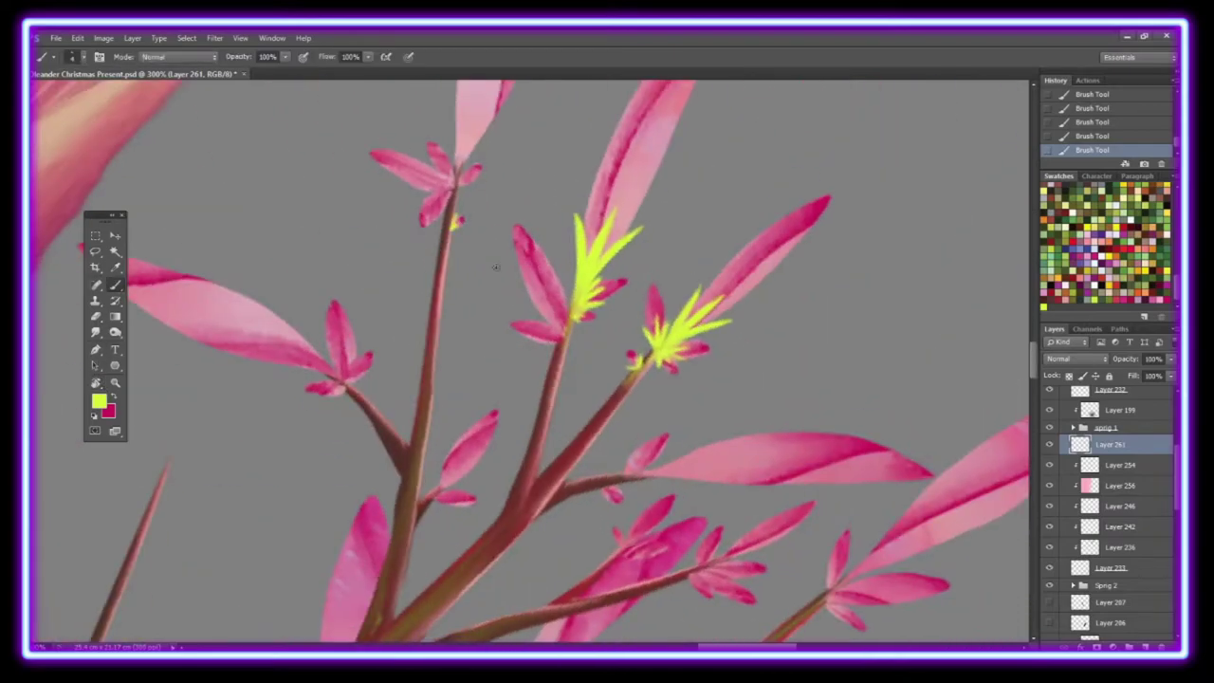
Step: Paint spiky stamens on the central tuft and upward spikes on the top flower
{"action": "left_click_drag", "start_coordinate": [565, 317], "coordinate": [544, 277]}
{"action": "left_click_drag", "start_coordinate": [565, 317], "coordinate": [527, 302]}
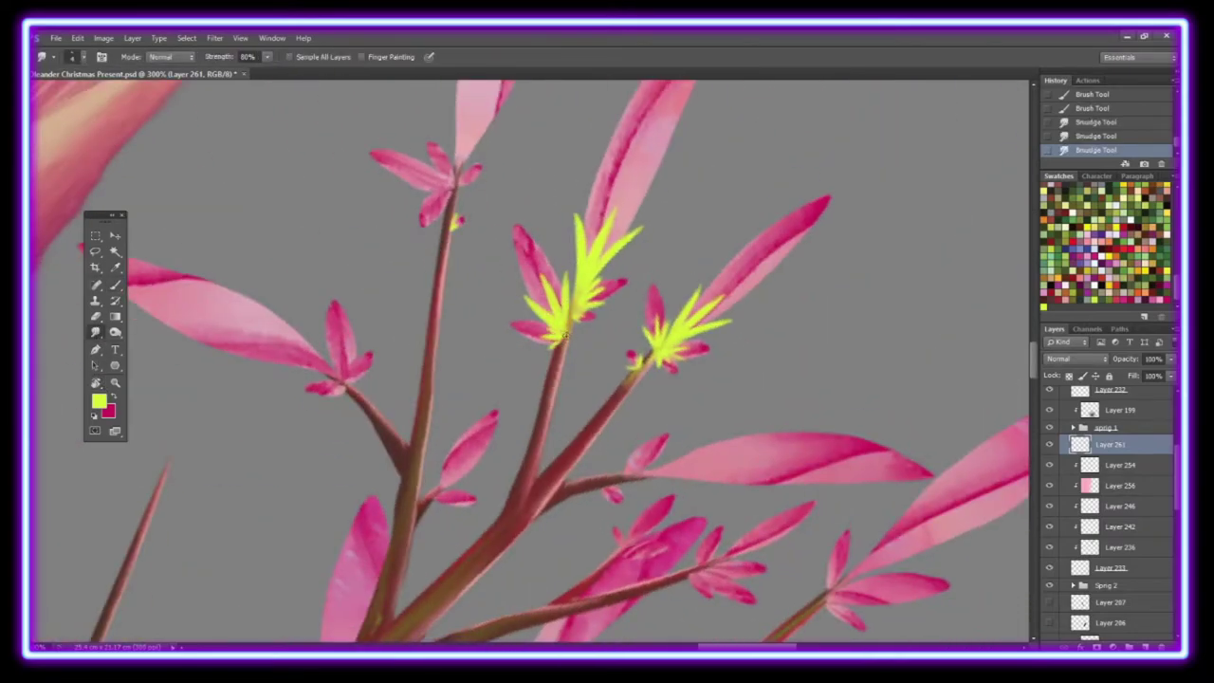
{"action": "left_click", "coordinate": [115, 285]}
{"action": "left_click", "coordinate": [161, 281]}
{"action": "left_click_drag", "start_coordinate": [451, 180], "coordinate": [434, 169]}
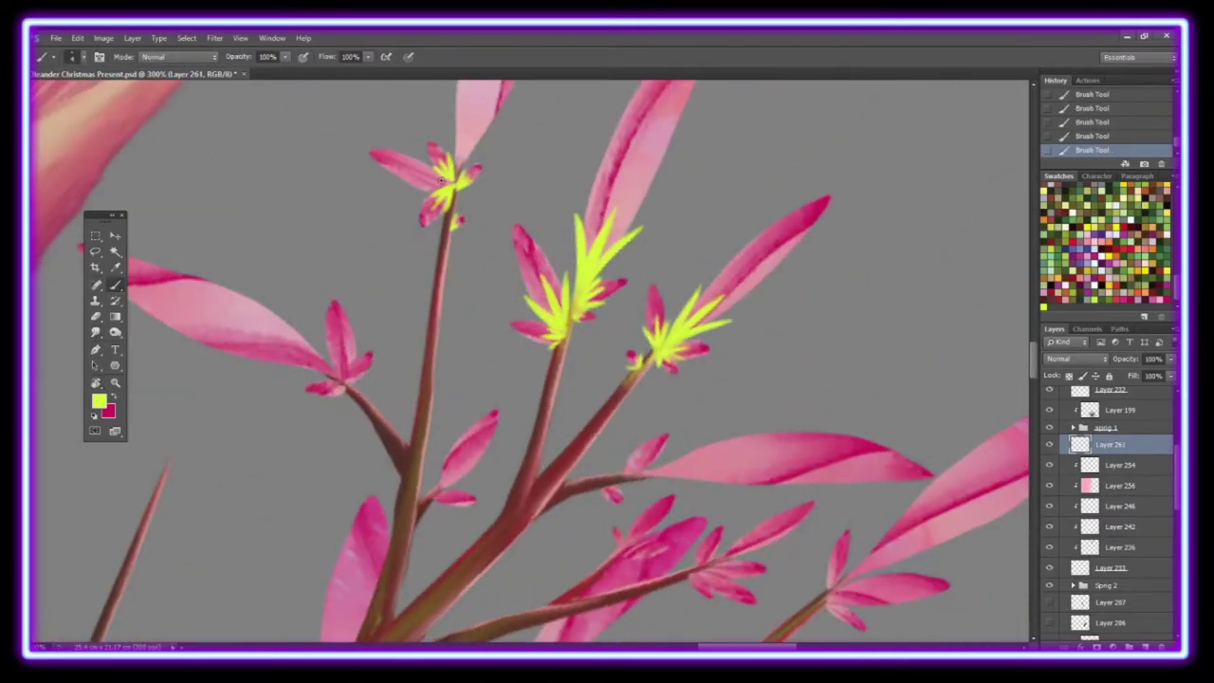
{"action": "scroll", "coordinate": [443, 183], "scroll_direction": "up", "scroll_amount": 3}
{"action": "mouse_move", "coordinate": [457, 359]}
{"action": "left_mouse_down"}
{"action": "mouse_move", "coordinate": [470, 277]}
{"action": "mouse_move", "coordinate": [451, 274]}
{"action": "mouse_move", "coordinate": [500, 296]}
{"action": "left_mouse_up"}
Step: Blend the stem under the top stamens and add stamen spikes to small lower buds
{"action": "left_click", "coordinate": [95, 331]}
{"action": "left_click_drag", "start_coordinate": [449, 445], "coordinate": [448, 380]}
{"action": "scroll", "coordinate": [439, 472], "scroll_direction": "down", "scroll_amount": 4}
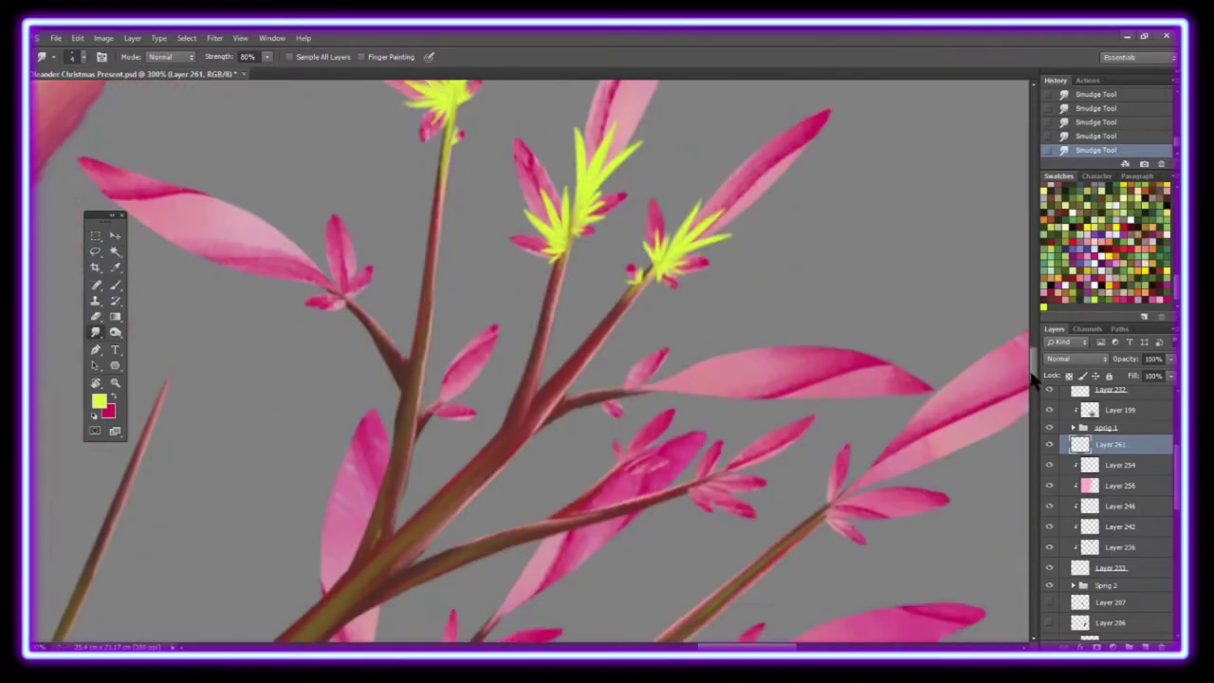
{"action": "key", "text": "b"}
{"action": "left_click_drag", "start_coordinate": [649, 445], "coordinate": [623, 461]}
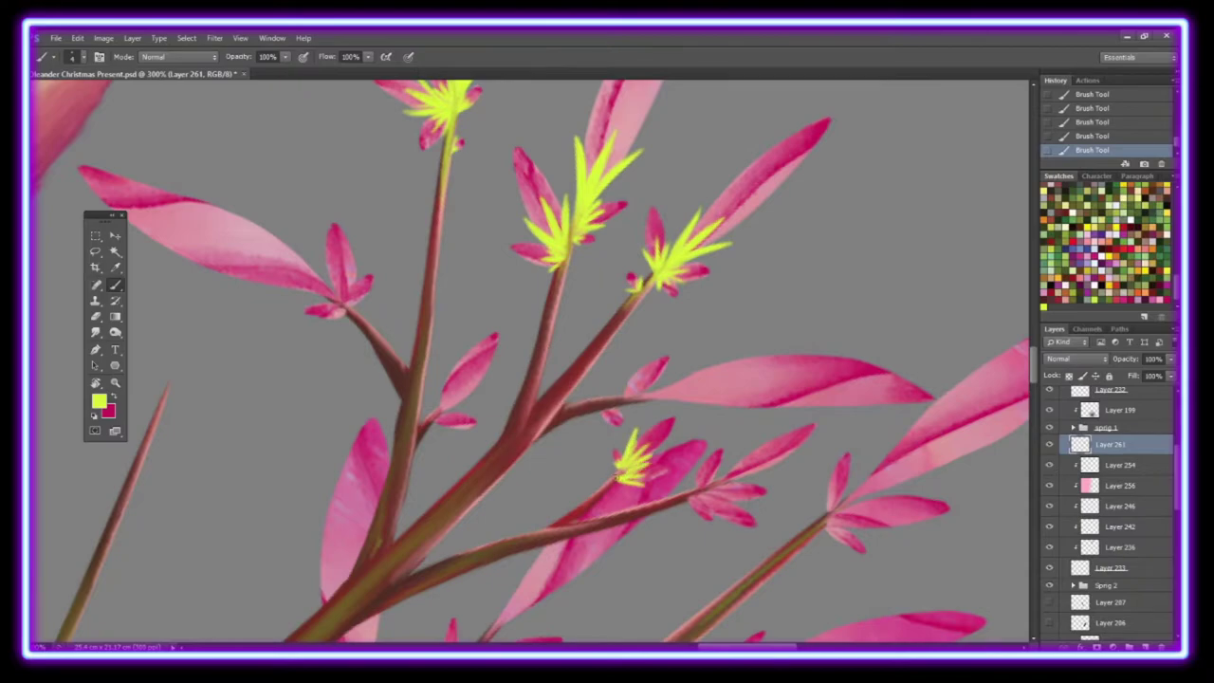
{"action": "mouse_move", "coordinate": [343, 301]}
{"action": "left_mouse_down"}
{"action": "mouse_move", "coordinate": [339, 264]}
{"action": "mouse_move", "coordinate": [327, 269]}
{"action": "left_mouse_up"}
{"action": "mouse_move", "coordinate": [345, 298]}
{"action": "left_mouse_down"}
{"action": "mouse_move", "coordinate": [359, 265]}
{"action": "mouse_move", "coordinate": [277, 266]}
{"action": "mouse_move", "coordinate": [302, 243]}
{"action": "mouse_move", "coordinate": [275, 292]}
{"action": "mouse_move", "coordinate": [356, 319]}
{"action": "left_mouse_up"}
Step: Smudge the small buds' stamens along their stem
{"action": "key", "text": "r"}
{"action": "left_click", "coordinate": [114, 285]}
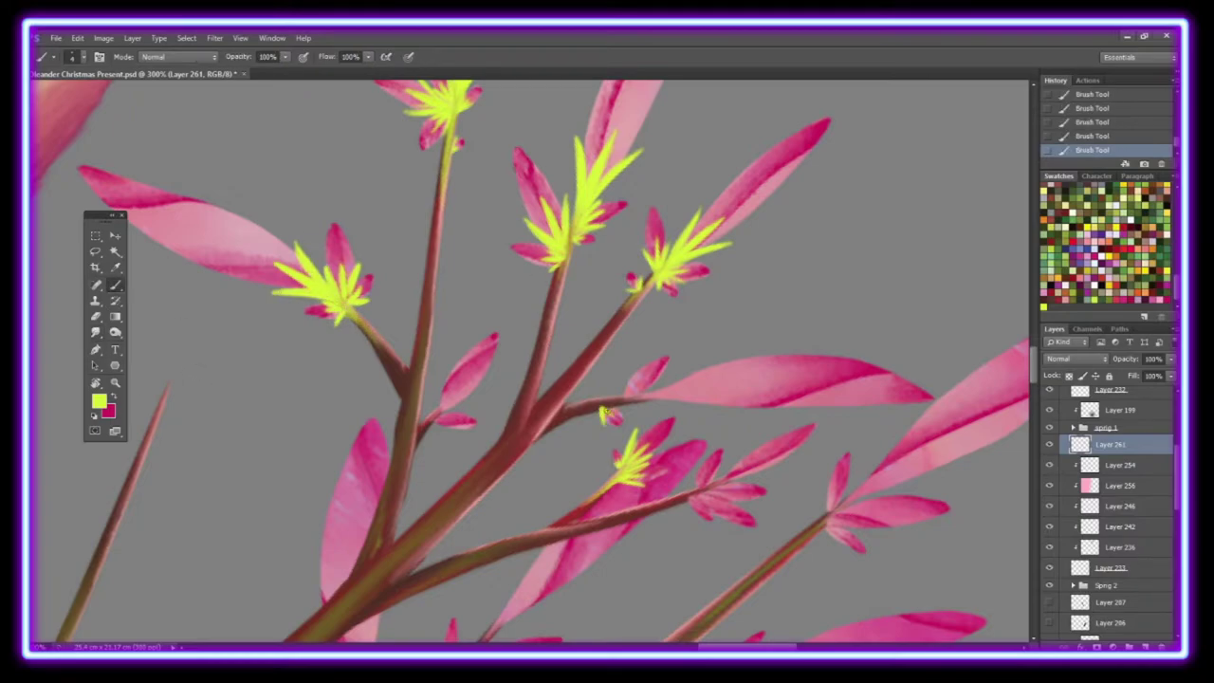
{"action": "key", "text": "r"}
{"action": "left_click_drag", "start_coordinate": [630, 396], "coordinate": [607, 404]}
{"action": "left_click_drag", "start_coordinate": [607, 406], "coordinate": [594, 410]}
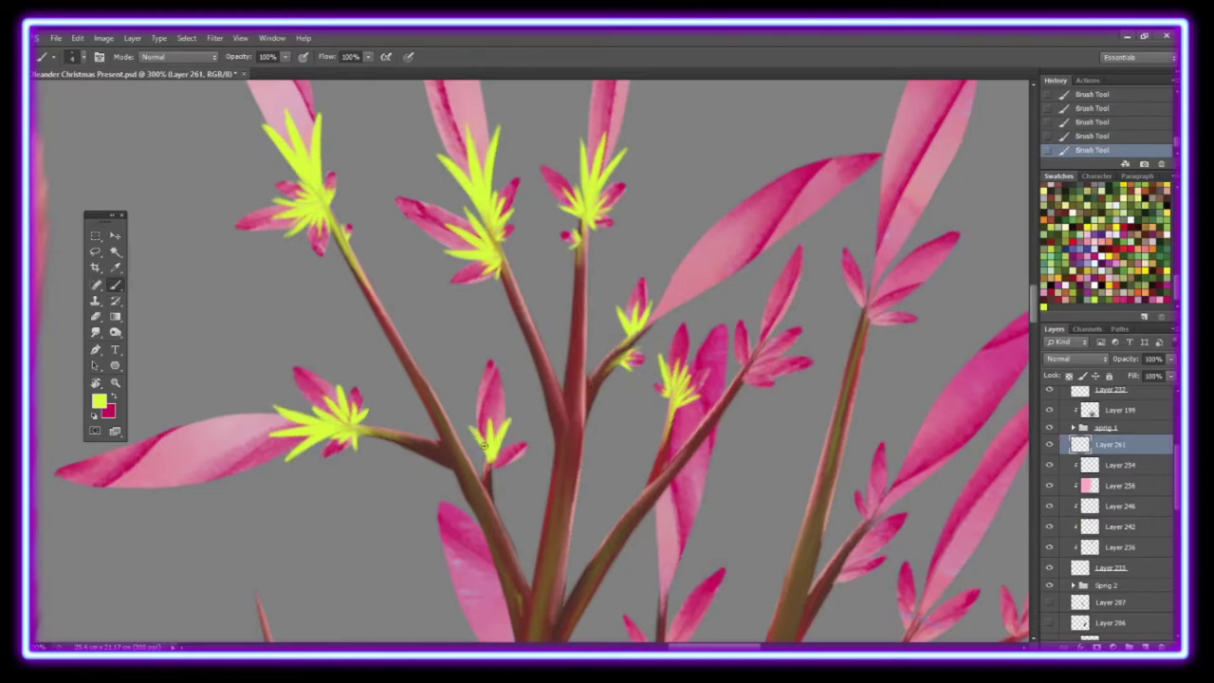
{"action": "key", "text": "r"}
Step: Paint a new stamen cluster on the right stem and blend it into the stem
{"action": "left_click_drag", "start_coordinate": [489, 479], "coordinate": [493, 462]}
{"action": "left_click", "coordinate": [115, 285]}
{"action": "mouse_move", "coordinate": [763, 351]}
{"action": "left_mouse_down"}
{"action": "mouse_move", "coordinate": [773, 303]}
{"action": "mouse_move", "coordinate": [792, 317]}
{"action": "left_mouse_up"}
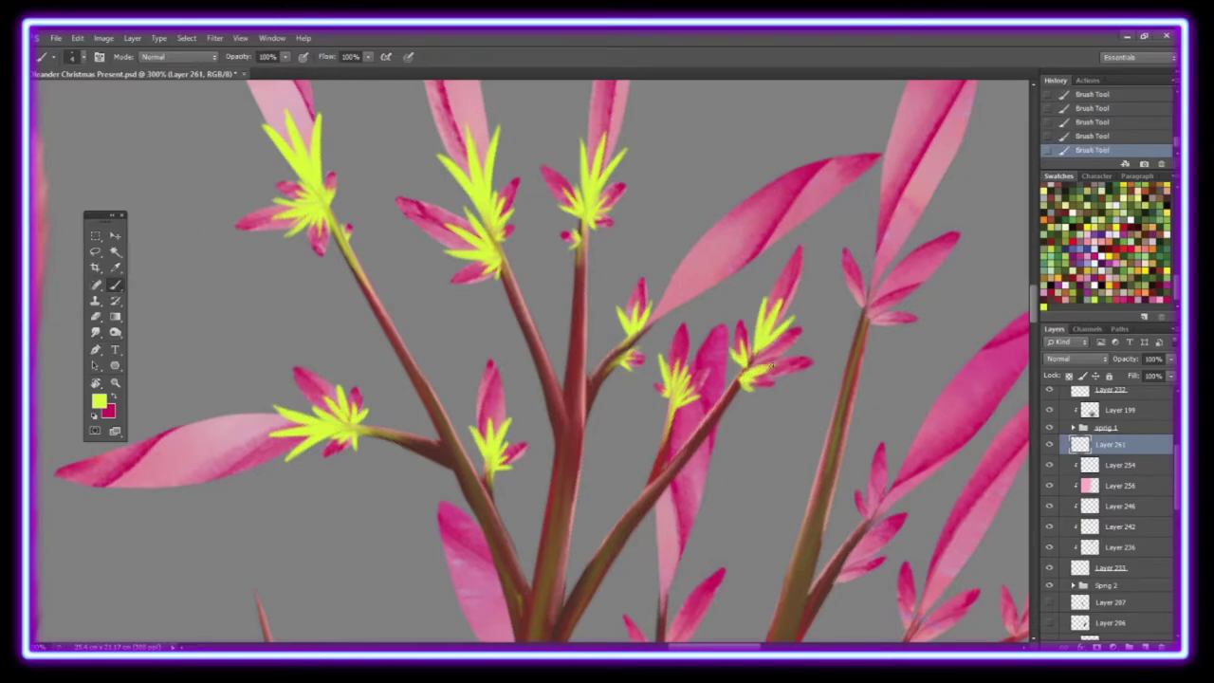
{"action": "key", "text": "r"}
{"action": "left_click_drag", "start_coordinate": [745, 356], "coordinate": [739, 391]}
{"action": "key", "text": "b"}
Step: Zoom out with the Zoom tool to view the whole sprig
{"action": "scroll", "coordinate": [1036, 308], "scroll_direction": "up", "scroll_amount": 3}
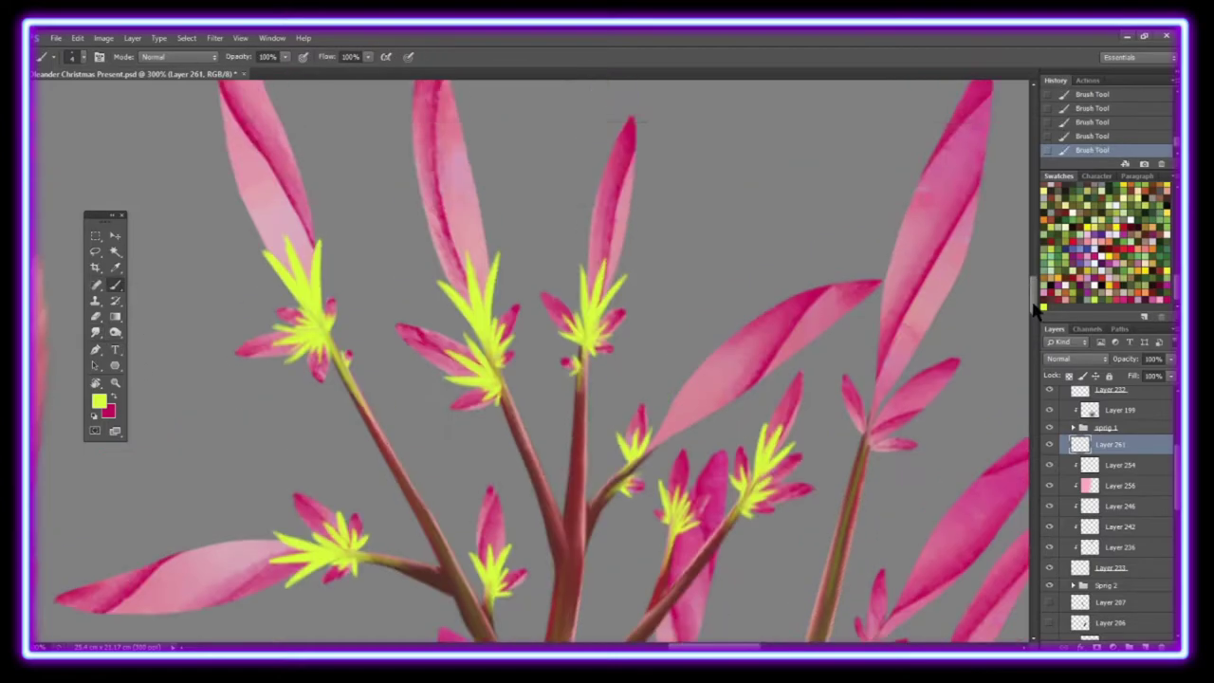
{"action": "key", "text": "z"}
{"action": "left_click_drag", "start_coordinate": [721, 509], "coordinate": [647, 509]}
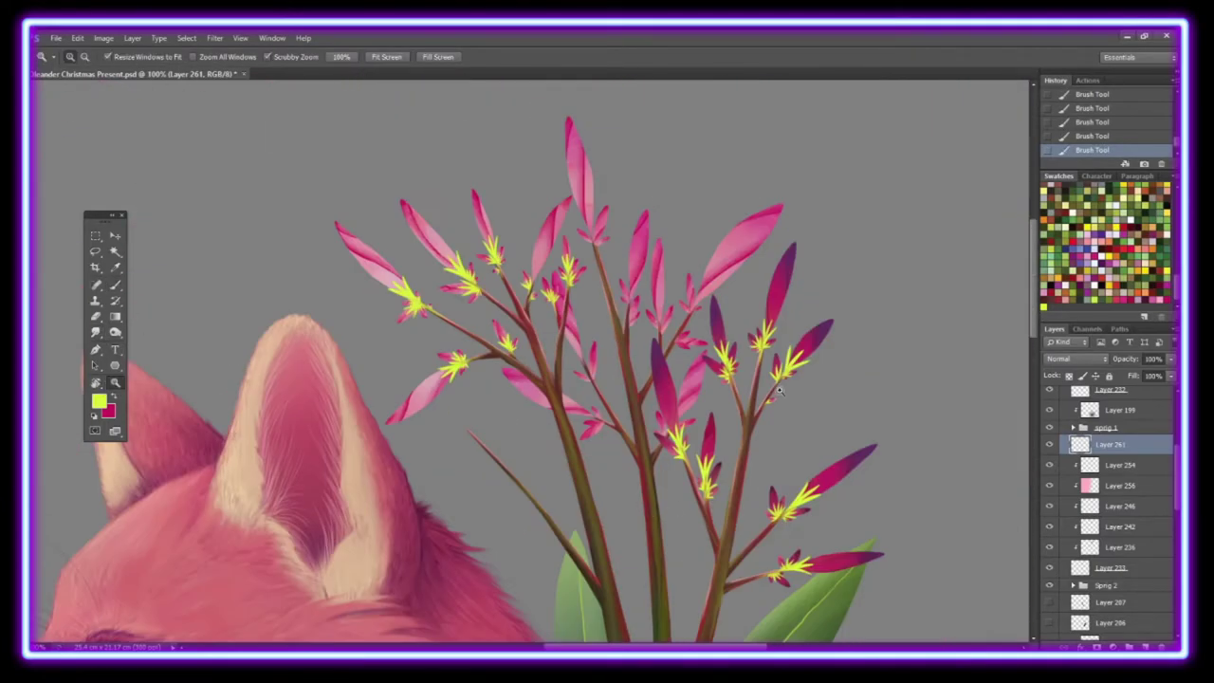
{"action": "scroll", "coordinate": [1047, 569], "scroll_direction": "down", "scroll_amount": 3}
{"action": "scroll", "coordinate": [1048, 573], "scroll_direction": "down", "scroll_amount": 3}
Step: Add a new layer in another sprig's group and zoom in on its buds
{"action": "left_click", "coordinate": [1120, 475]}
{"action": "key", "text": "ctrl+shift+alt+n"}
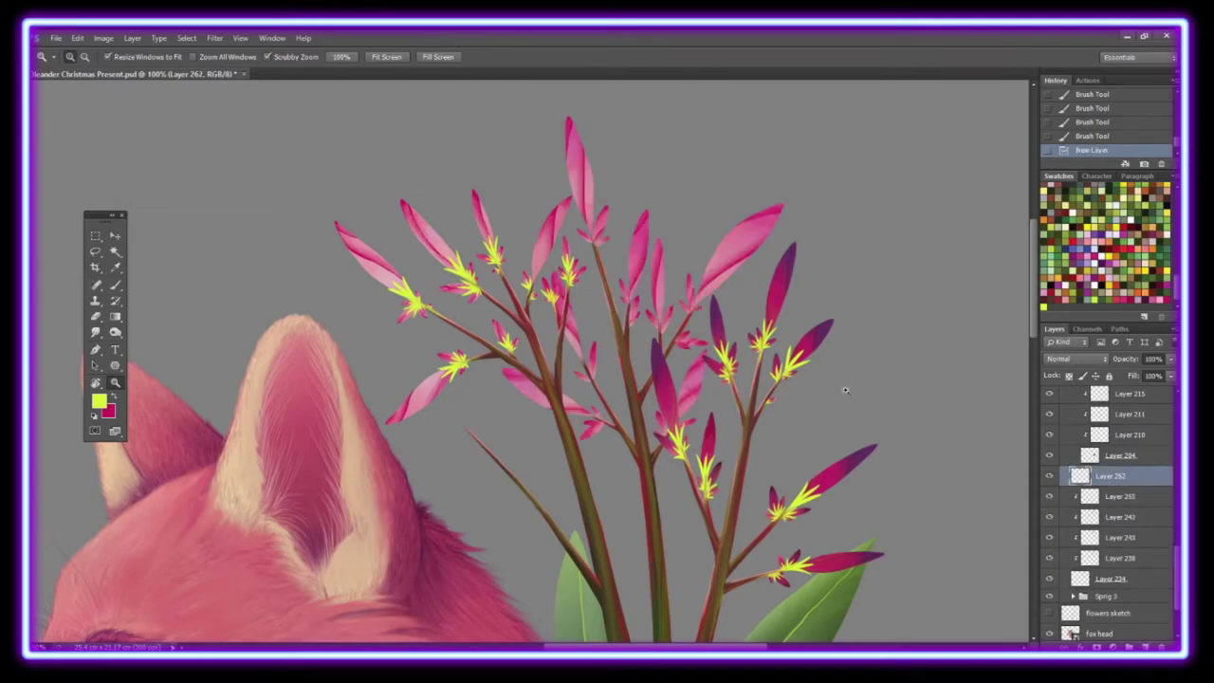
{"action": "left_click_drag", "start_coordinate": [596, 227], "coordinate": [664, 227]}
{"action": "key", "text": "b"}
Step: Paint yellow-green stamens around the central flower and its base
{"action": "left_click_drag", "start_coordinate": [593, 360], "coordinate": [574, 285]}
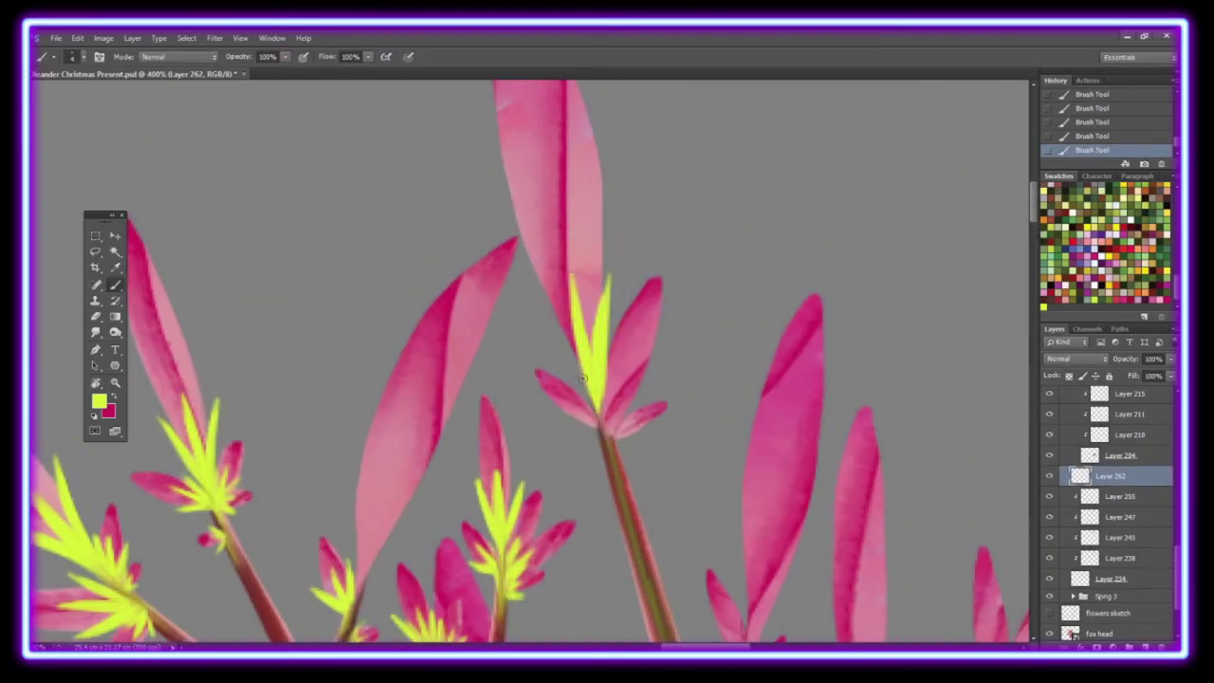
{"action": "mouse_move", "coordinate": [597, 407]}
{"action": "left_mouse_down"}
{"action": "mouse_move", "coordinate": [546, 322]}
{"action": "mouse_move", "coordinate": [616, 474]}
{"action": "mouse_move", "coordinate": [607, 377]}
{"action": "mouse_move", "coordinate": [618, 465]}
{"action": "left_mouse_up"}
{"action": "key", "text": "r"}
{"action": "key", "text": "b"}
{"action": "mouse_move", "coordinate": [561, 398]}
{"action": "left_mouse_down"}
{"action": "mouse_move", "coordinate": [600, 443]}
{"action": "mouse_move", "coordinate": [616, 180]}
{"action": "left_mouse_up"}
Step: Paint stamens on the right-centre flower and smudge them into the stem
{"action": "left_click_drag", "start_coordinate": [745, 422], "coordinate": [770, 302]}
{"action": "left_click_drag", "start_coordinate": [759, 377], "coordinate": [801, 315]}
{"action": "mouse_move", "coordinate": [745, 402]}
{"action": "left_mouse_down"}
{"action": "mouse_move", "coordinate": [739, 323]}
{"action": "mouse_move", "coordinate": [725, 394]}
{"action": "left_mouse_up"}
{"action": "left_click_drag", "start_coordinate": [739, 346], "coordinate": [730, 406]}
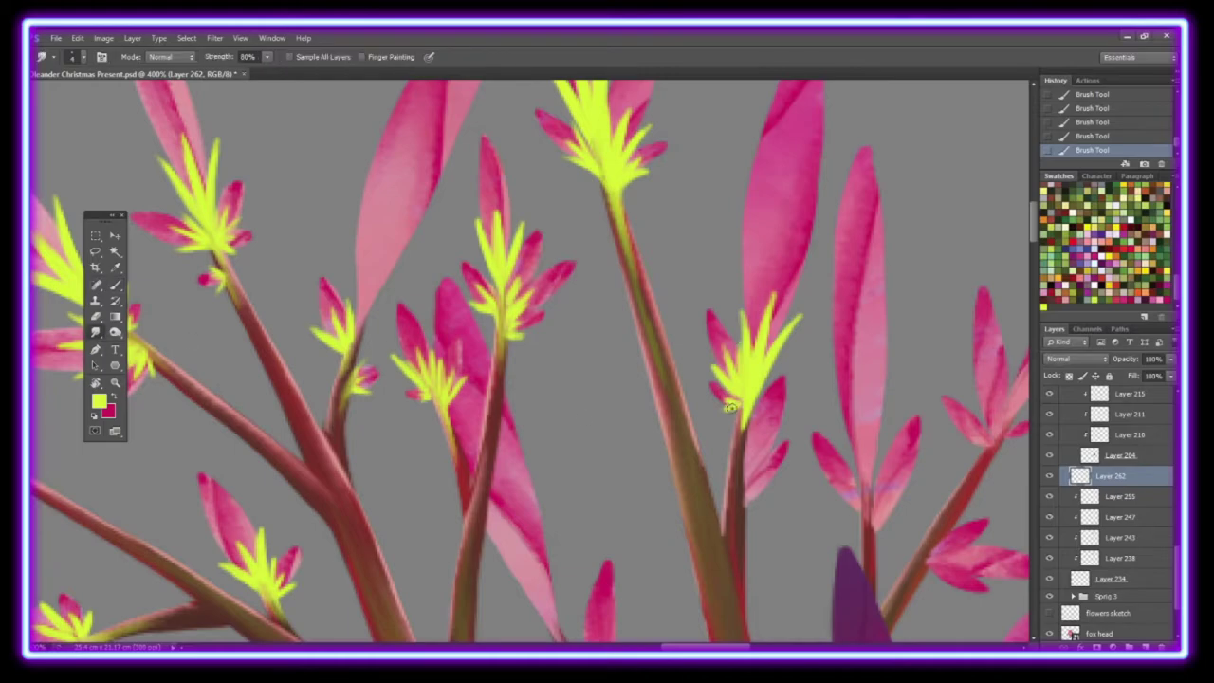
{"action": "key", "text": "r"}
{"action": "left_click_drag", "start_coordinate": [738, 465], "coordinate": [737, 405]}
{"action": "key", "text": "b"}
{"action": "left_click_drag", "start_coordinate": [749, 488], "coordinate": [740, 434]}
{"action": "left_click_drag", "start_coordinate": [772, 445], "coordinate": [739, 569]}
{"action": "key", "text": "r"}
Step: Add stamens to the next bud and the branch junction, blending into the stem
{"action": "mouse_move", "coordinate": [739, 526]}
{"action": "left_mouse_down"}
{"action": "mouse_move", "coordinate": [738, 587]}
{"action": "mouse_move", "coordinate": [697, 322]}
{"action": "left_mouse_up"}
{"action": "key", "text": "b"}
{"action": "mouse_move", "coordinate": [524, 408]}
{"action": "left_mouse_down"}
{"action": "mouse_move", "coordinate": [479, 294]}
{"action": "mouse_move", "coordinate": [512, 284]}
{"action": "mouse_move", "coordinate": [470, 336]}
{"action": "mouse_move", "coordinate": [560, 488]}
{"action": "mouse_move", "coordinate": [542, 427]}
{"action": "left_mouse_up"}
{"action": "key", "text": "r"}
{"action": "key", "text": "b"}
{"action": "left_click_drag", "start_coordinate": [564, 474], "coordinate": [583, 417]}
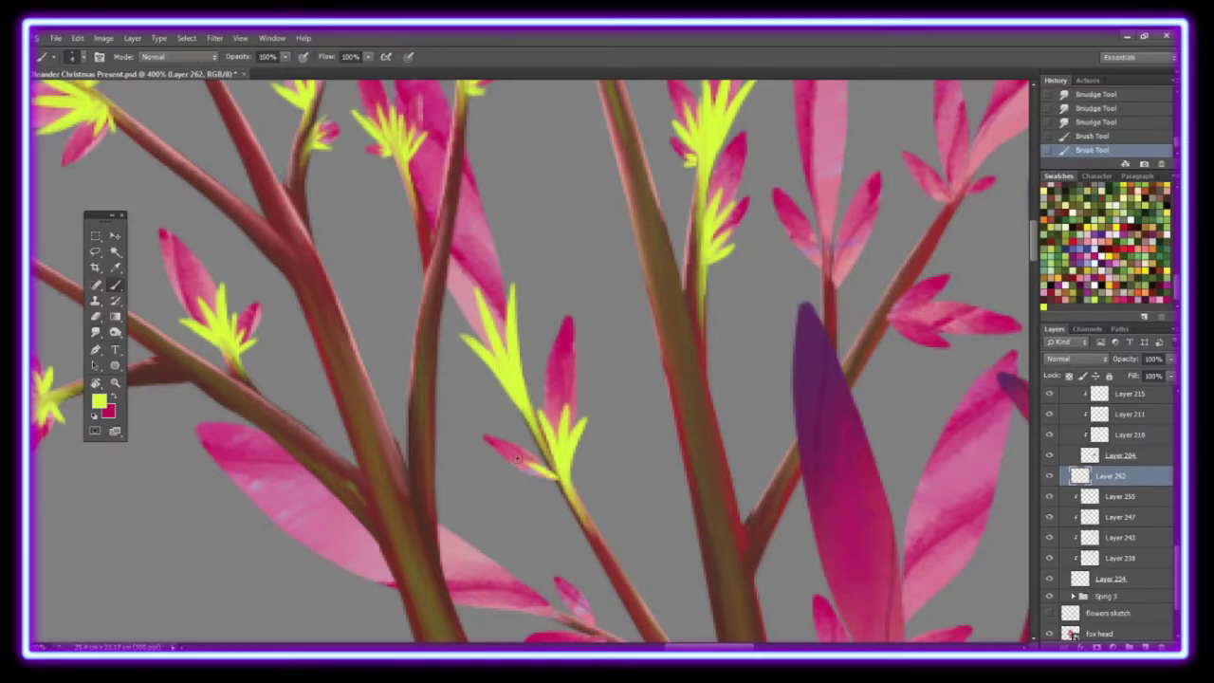
{"action": "key", "text": "r"}
{"action": "left_click_drag", "start_coordinate": [531, 455], "coordinate": [545, 474]}
Step: Paint stamens on the bud cluster and smudge them into the stem
{"action": "scroll", "coordinate": [531, 455], "scroll_direction": "down", "scroll_amount": 5}
{"action": "scroll", "coordinate": [353, 182], "scroll_direction": "up", "scroll_amount": 4}
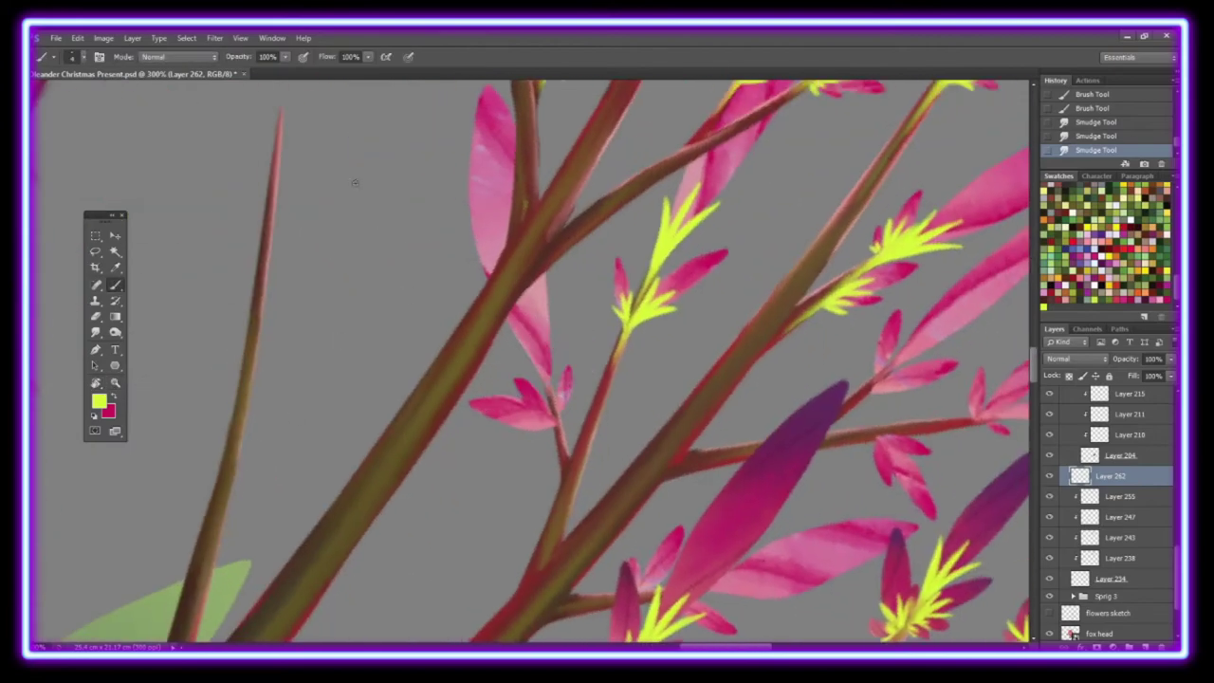
{"action": "mouse_move", "coordinate": [545, 403]}
{"action": "left_mouse_down"}
{"action": "mouse_move", "coordinate": [533, 298]}
{"action": "mouse_move", "coordinate": [558, 298]}
{"action": "left_mouse_up"}
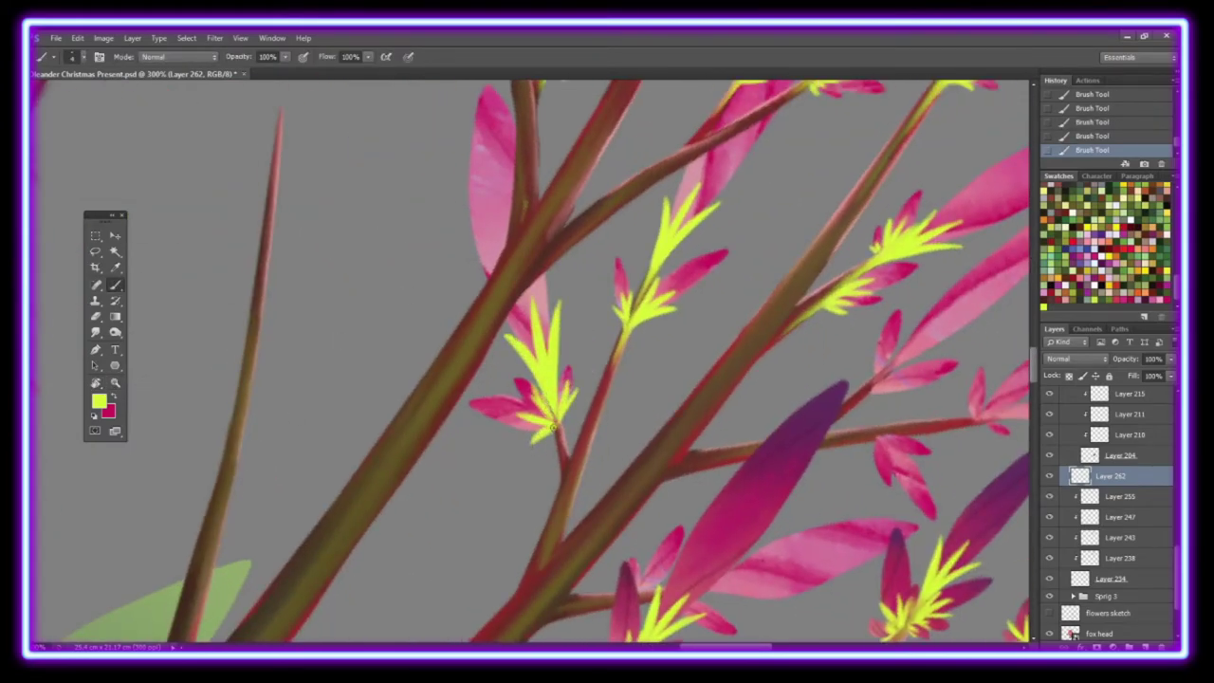
{"action": "key", "text": "r"}
{"action": "left_click_drag", "start_coordinate": [553, 428], "coordinate": [569, 302]}
Step: Fit the whole image in view, then paint yellow stamens on a bud and blend the stem below
{"action": "key", "text": "z"}
{"action": "key", "text": "ctrl+0"}
{"action": "key", "text": "b"}
{"action": "scroll", "coordinate": [680, 178], "scroll_direction": "up", "scroll_amount": 4}
{"action": "left_click_drag", "start_coordinate": [546, 393], "coordinate": [531, 327]}
{"action": "mouse_move", "coordinate": [562, 429]}
{"action": "left_mouse_down"}
{"action": "mouse_move", "coordinate": [555, 374]}
{"action": "mouse_move", "coordinate": [569, 365]}
{"action": "left_mouse_up"}
{"action": "key", "text": "r"}
{"action": "left_click_drag", "start_coordinate": [561, 464], "coordinate": [563, 375]}
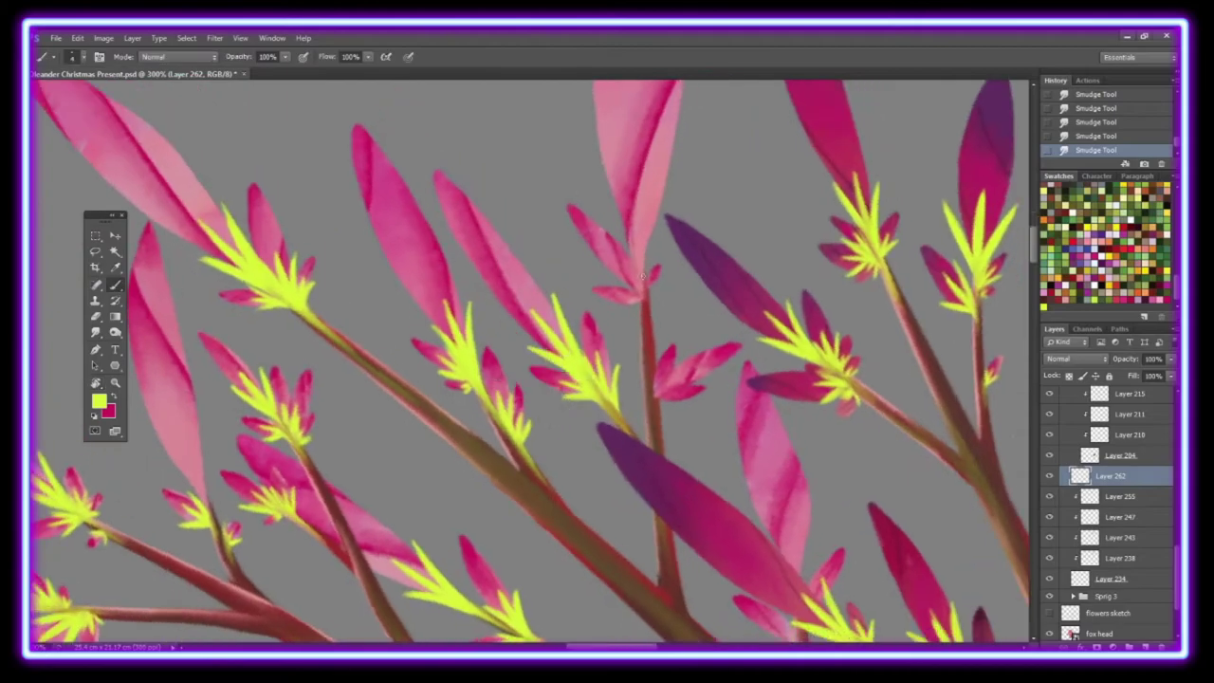
{"action": "key", "text": "b"}
Step: Paint small stamens on the bud, a stem stroke, and the small lower flower
{"action": "mouse_move", "coordinate": [656, 275]}
{"action": "left_mouse_down"}
{"action": "mouse_move", "coordinate": [645, 288]}
{"action": "mouse_move", "coordinate": [618, 245]}
{"action": "mouse_move", "coordinate": [644, 321]}
{"action": "left_mouse_up"}
{"action": "key", "text": "r"}
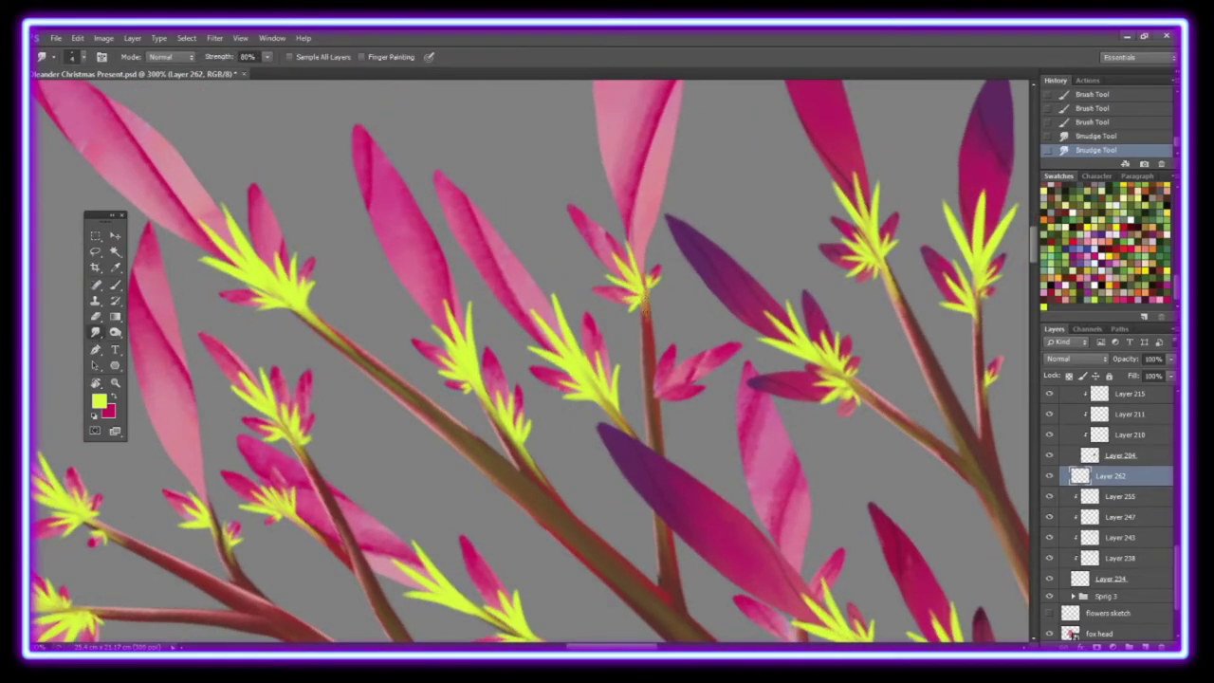
{"action": "scroll", "coordinate": [640, 313], "scroll_direction": "up", "scroll_amount": 3}
{"action": "key", "text": "b"}
{"action": "mouse_move", "coordinate": [638, 422]}
{"action": "left_mouse_down"}
{"action": "mouse_move", "coordinate": [634, 330]}
{"action": "mouse_move", "coordinate": [645, 417]}
{"action": "left_mouse_up"}
{"action": "mouse_move", "coordinate": [664, 313]}
{"action": "left_mouse_down"}
{"action": "mouse_move", "coordinate": [646, 409]}
{"action": "mouse_move", "coordinate": [610, 348]}
{"action": "mouse_move", "coordinate": [652, 315]}
{"action": "mouse_move", "coordinate": [701, 307]}
{"action": "left_mouse_up"}
{"action": "scroll", "coordinate": [663, 380], "scroll_direction": "down", "scroll_amount": 4}
{"action": "mouse_move", "coordinate": [663, 339]}
{"action": "left_mouse_down"}
{"action": "mouse_move", "coordinate": [708, 332]}
{"action": "mouse_move", "coordinate": [656, 369]}
{"action": "mouse_move", "coordinate": [575, 301]}
{"action": "left_mouse_up"}
Step: Zoom in on the small bud and paint its stamens, then stamen strokes on the next bud
{"action": "left_click", "coordinate": [96, 332]}
{"action": "key", "text": "z"}
{"action": "key", "text": "b"}
{"action": "left_click_drag", "start_coordinate": [592, 355], "coordinate": [538, 299]}
{"action": "left_click_drag", "start_coordinate": [589, 353], "coordinate": [605, 286]}
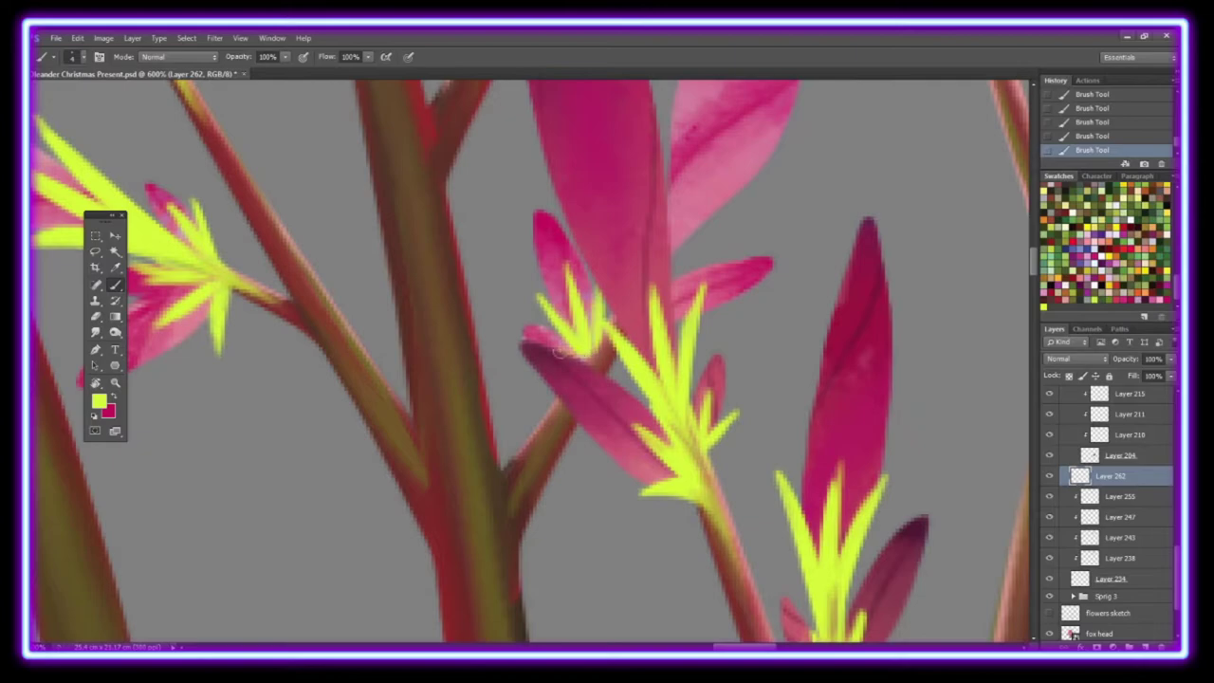
{"action": "mouse_move", "coordinate": [669, 237]}
{"action": "left_mouse_down"}
{"action": "mouse_move", "coordinate": [671, 399]}
{"action": "mouse_move", "coordinate": [726, 301]}
{"action": "left_mouse_up"}
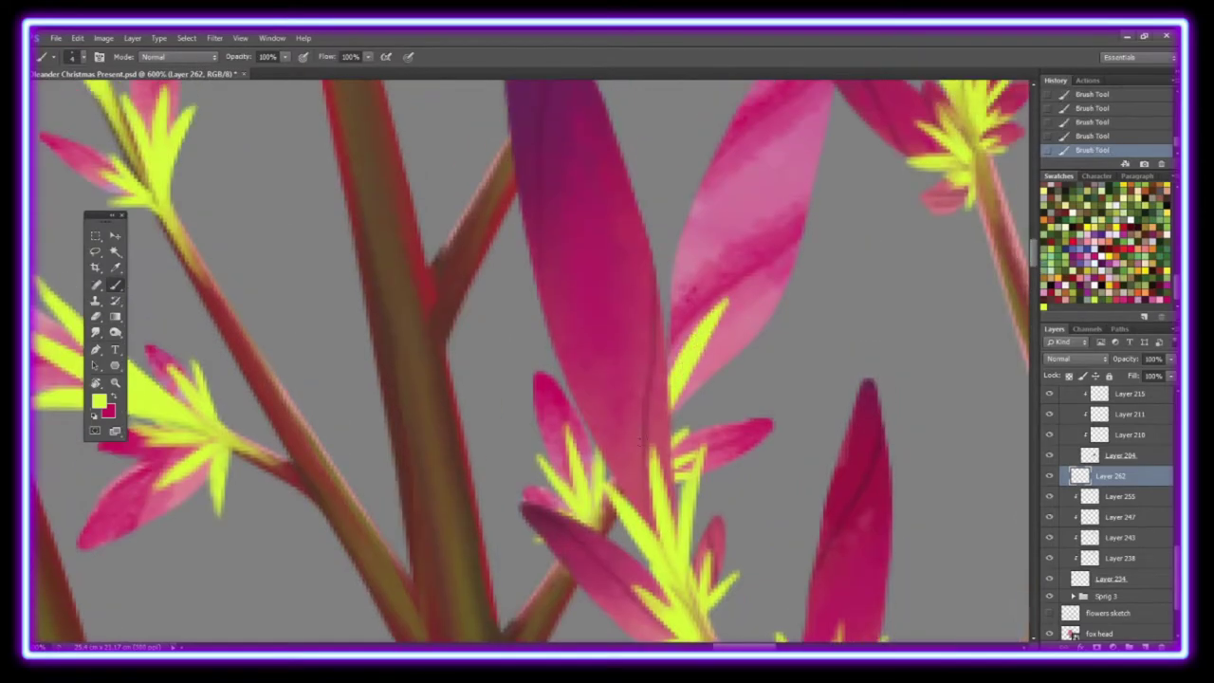
{"action": "left_click_drag", "start_coordinate": [672, 399], "coordinate": [661, 285]}
{"action": "left_click_drag", "start_coordinate": [675, 403], "coordinate": [770, 351]}
Step: Zoom out to see the fox and plant, and make the Bud Refs group visible
{"action": "key", "text": "z"}
{"action": "left_click_drag", "start_coordinate": [313, 133], "coordinate": [302, 133]}
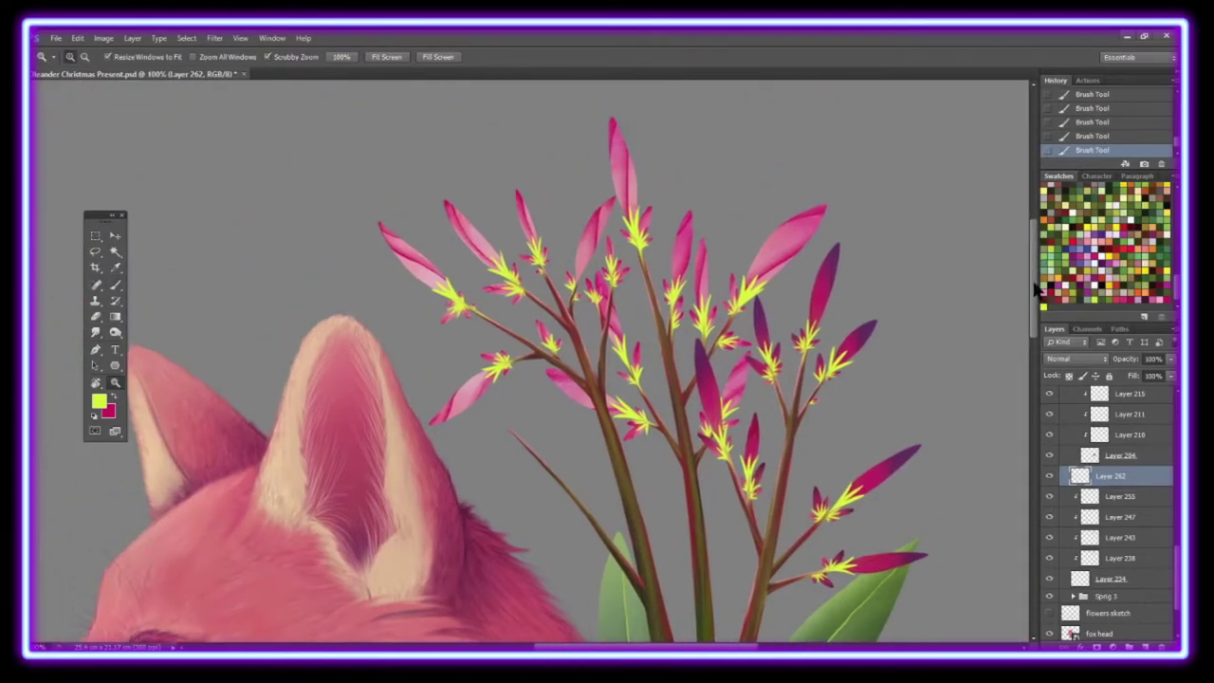
{"action": "scroll", "coordinate": [303, 133], "scroll_direction": "down", "scroll_amount": 3}
{"action": "scroll", "coordinate": [304, 132], "scroll_direction": "up", "scroll_amount": 1}
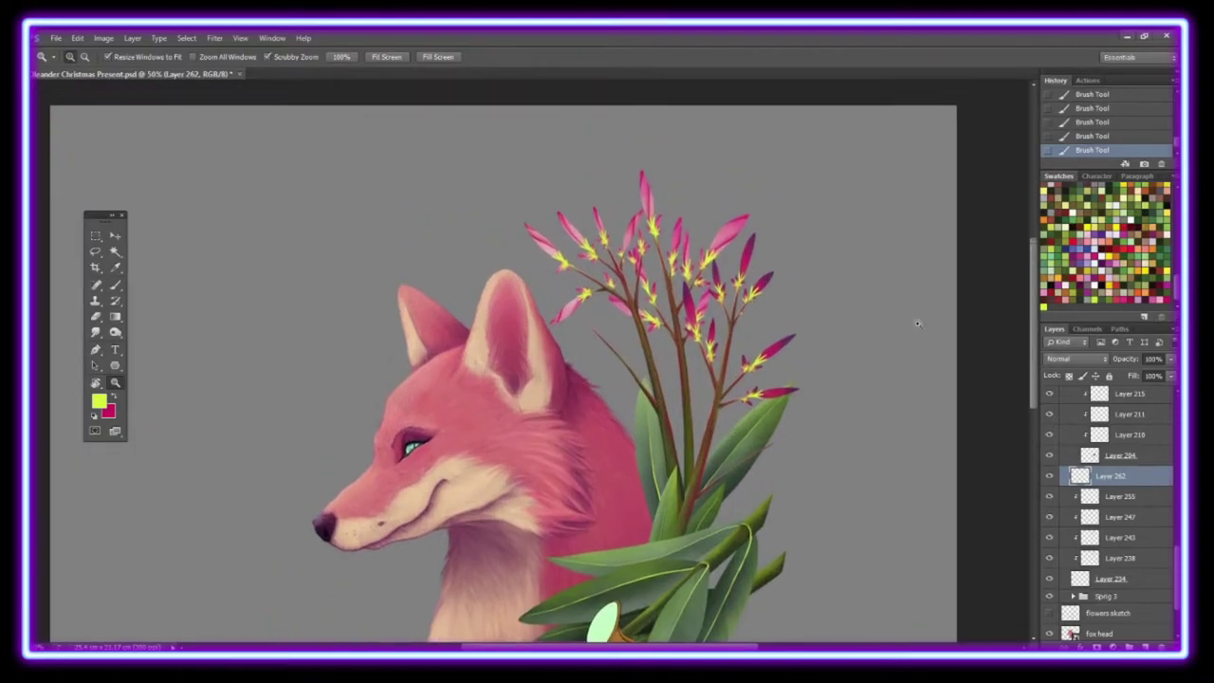
{"action": "left_click", "coordinate": [1048, 393]}
Step: Hide the bud reference photos and add a new layer above Layer 260, clipped to the buds
{"action": "scroll", "coordinate": [323, 400], "scroll_direction": "left", "scroll_amount": 3}
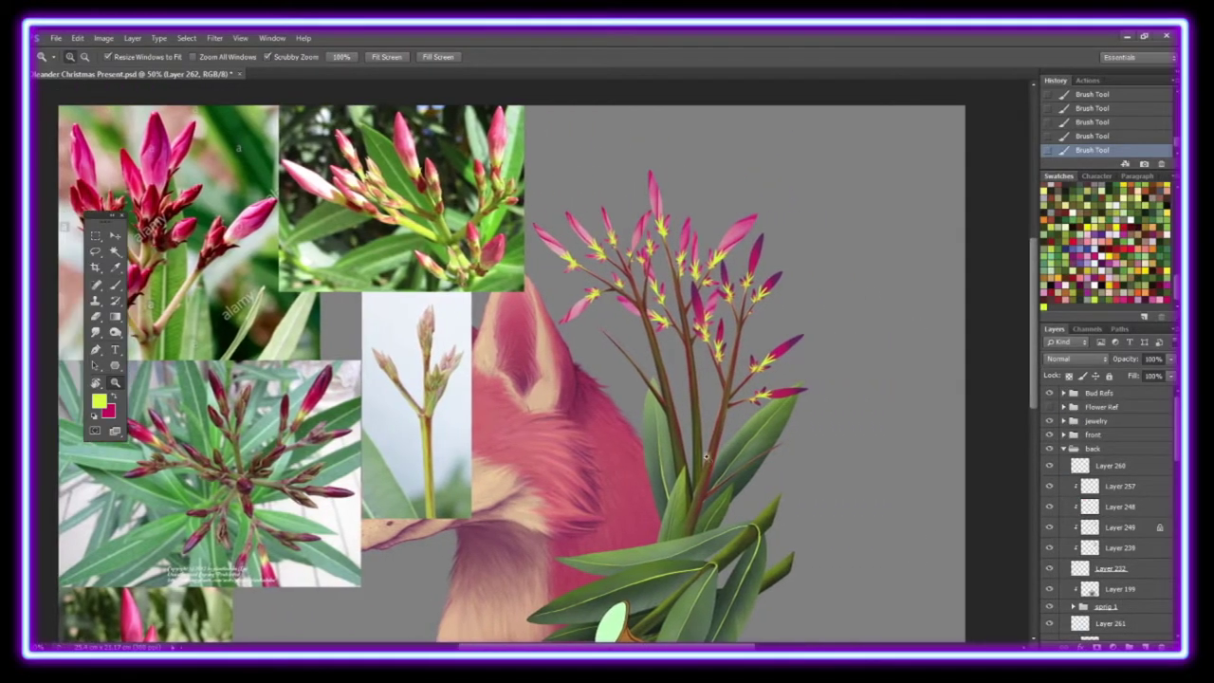
{"action": "left_click", "coordinate": [1049, 393]}
{"action": "scroll", "coordinate": [512, 323], "scroll_direction": "down", "scroll_amount": 3}
{"action": "left_click", "coordinate": [1051, 469]}
{"action": "scroll", "coordinate": [512, 284], "scroll_direction": "up", "scroll_amount": 3}
{"action": "left_click", "coordinate": [1144, 646]}
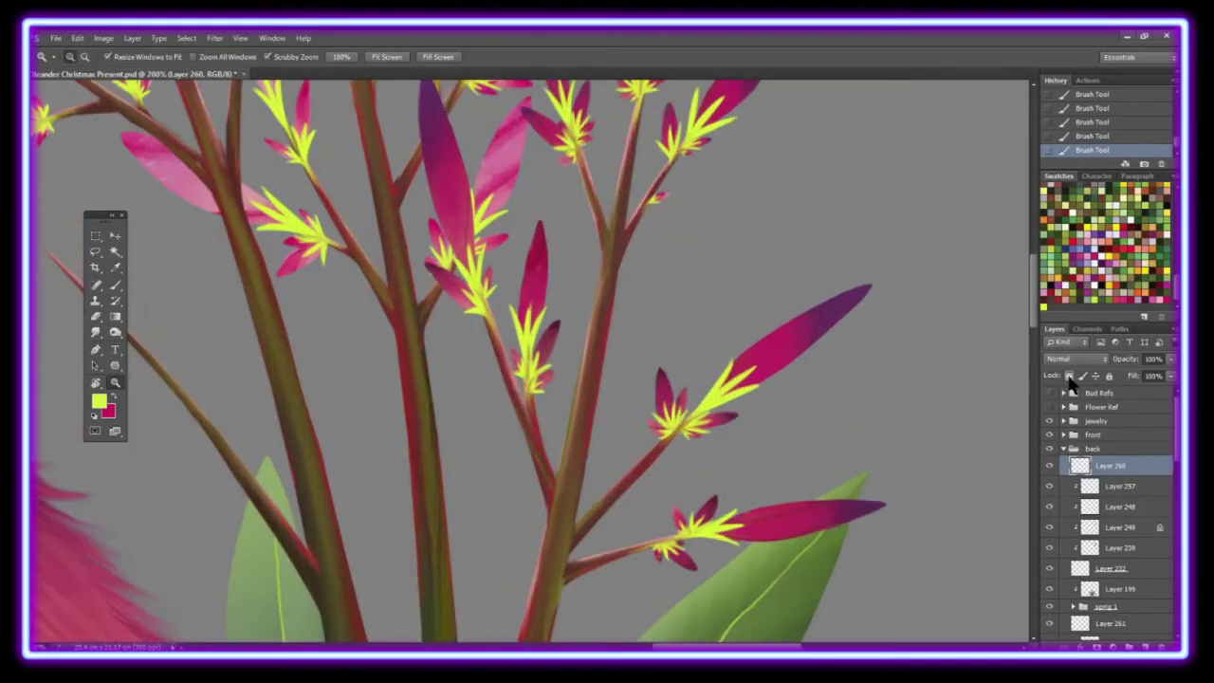
{"action": "right_click", "coordinate": [1090, 465]}
{"action": "left_click", "coordinate": [1024, 360]}
Step: Set the brush to size 3 with a dark maroon foreground colour
{"action": "key", "text": "b"}
{"action": "left_click", "coordinate": [74, 57]}
{"action": "type", "text": "3"}
{"action": "key", "text": "Return"}
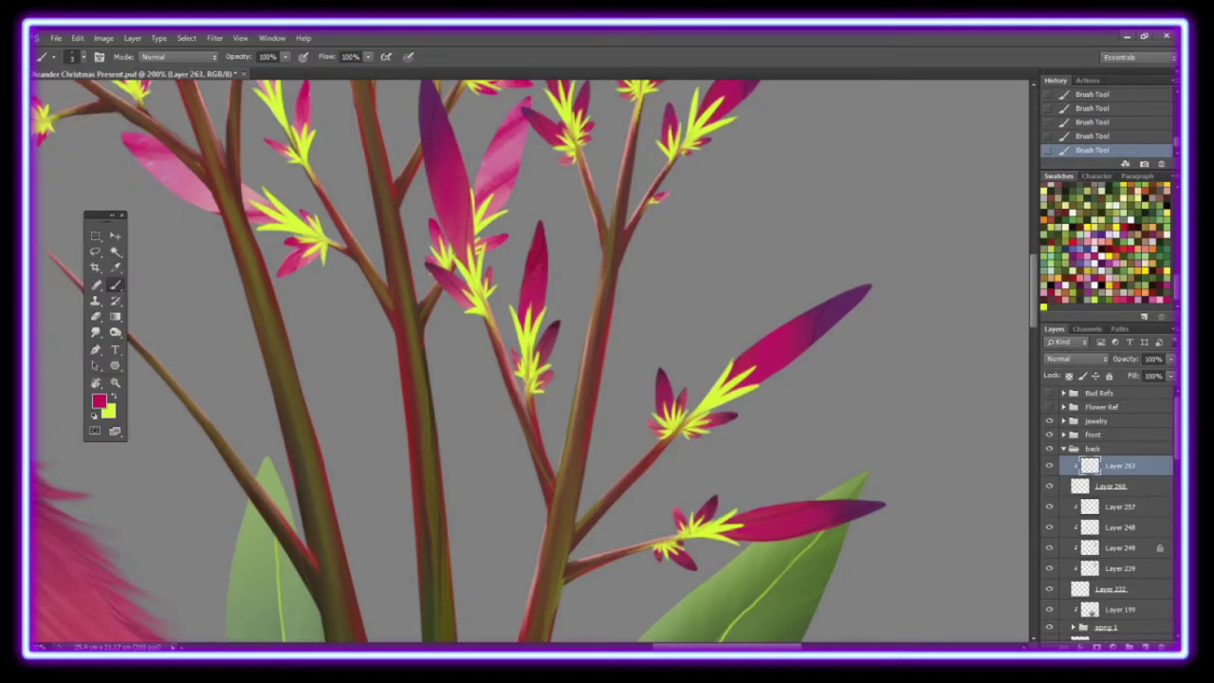
{"action": "left_click", "coordinate": [98, 400]}
{"action": "left_click", "coordinate": [1095, 344]}
Step: Paint dark strokes into the first yellow bud's stamens and smudge them softer
{"action": "left_click_drag", "start_coordinate": [455, 223], "coordinate": [436, 281]}
{"action": "mouse_move", "coordinate": [483, 220]}
{"action": "left_mouse_down"}
{"action": "mouse_move", "coordinate": [493, 311]}
{"action": "mouse_move", "coordinate": [453, 335]}
{"action": "mouse_move", "coordinate": [471, 358]}
{"action": "left_mouse_up"}
{"action": "key", "text": "x"}
{"action": "left_click_drag", "start_coordinate": [445, 251], "coordinate": [474, 341]}
{"action": "left_click_drag", "start_coordinate": [469, 275], "coordinate": [492, 370]}
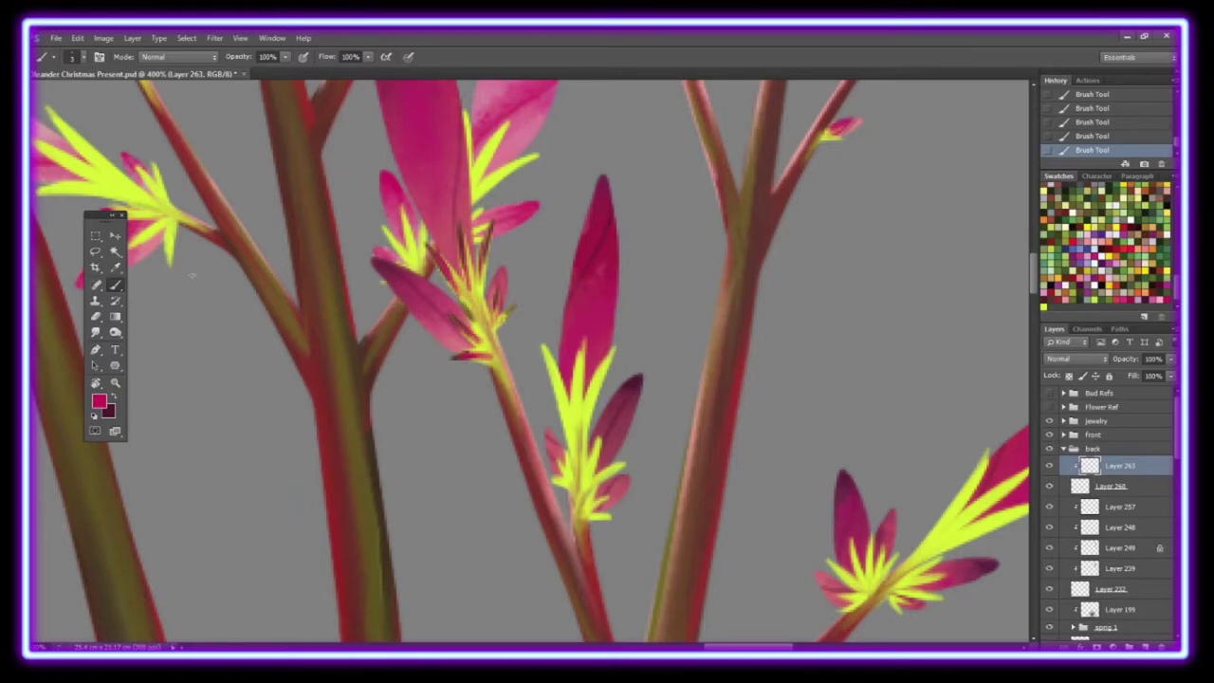
{"action": "key", "text": "r"}
{"action": "left_click", "coordinate": [82, 57]}
{"action": "key", "text": "Return"}
{"action": "left_click_drag", "start_coordinate": [446, 263], "coordinate": [469, 310]}
{"action": "left_click_drag", "start_coordinate": [474, 232], "coordinate": [501, 332]}
Step: Darken a second bud's centre and stamens with both colours, then smudge them together
{"action": "key", "text": "b"}
{"action": "scroll", "coordinate": [484, 357], "scroll_direction": "down", "scroll_amount": 2}
{"action": "scroll", "coordinate": [531, 361], "scroll_direction": "up", "scroll_amount": 2}
{"action": "mouse_move", "coordinate": [531, 275]}
{"action": "left_mouse_down"}
{"action": "mouse_move", "coordinate": [521, 351]}
{"action": "mouse_move", "coordinate": [532, 403]}
{"action": "left_mouse_up"}
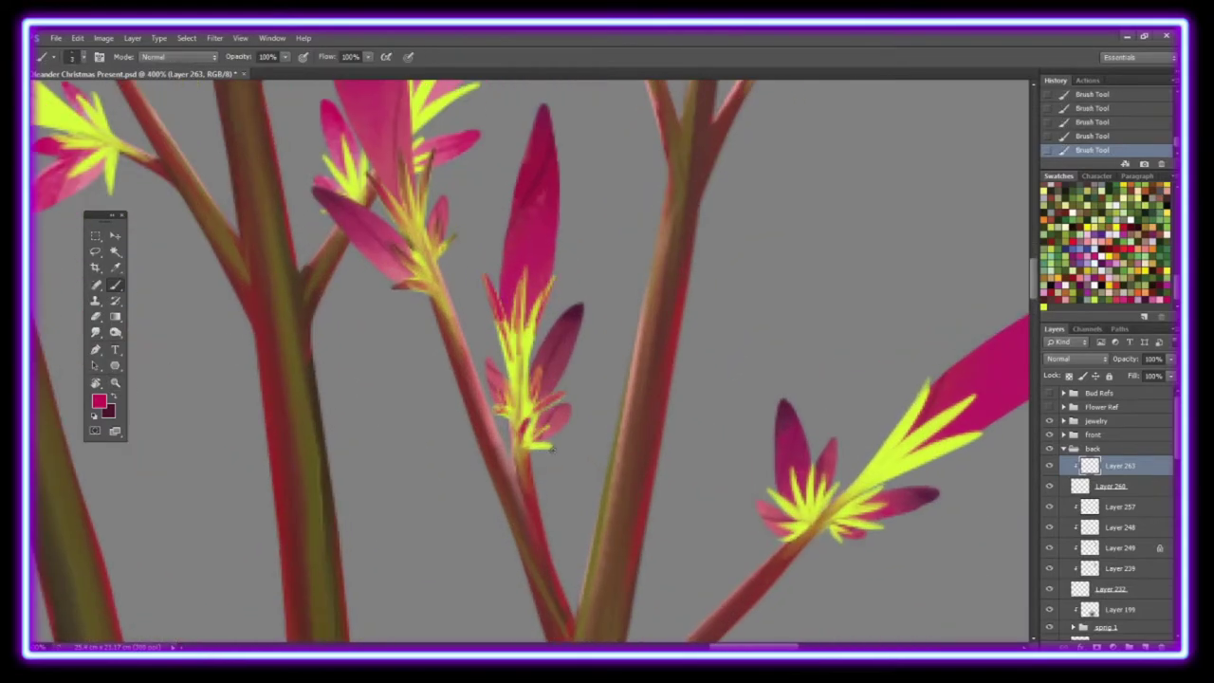
{"action": "left_click_drag", "start_coordinate": [552, 450], "coordinate": [518, 325]}
{"action": "key", "text": "x"}
{"action": "left_click_drag", "start_coordinate": [520, 267], "coordinate": [518, 326]}
{"action": "mouse_move", "coordinate": [539, 275]}
{"action": "left_mouse_down"}
{"action": "mouse_move", "coordinate": [548, 364]}
{"action": "mouse_move", "coordinate": [520, 313]}
{"action": "left_mouse_up"}
{"action": "key", "text": "r"}
{"action": "left_click_drag", "start_coordinate": [531, 351], "coordinate": [547, 282]}
Step: Add reddish strokes down the central bud's stamens and a small stroke on the next bud
{"action": "key", "text": "b"}
{"action": "scroll", "coordinate": [527, 379], "scroll_direction": "down", "scroll_amount": 2}
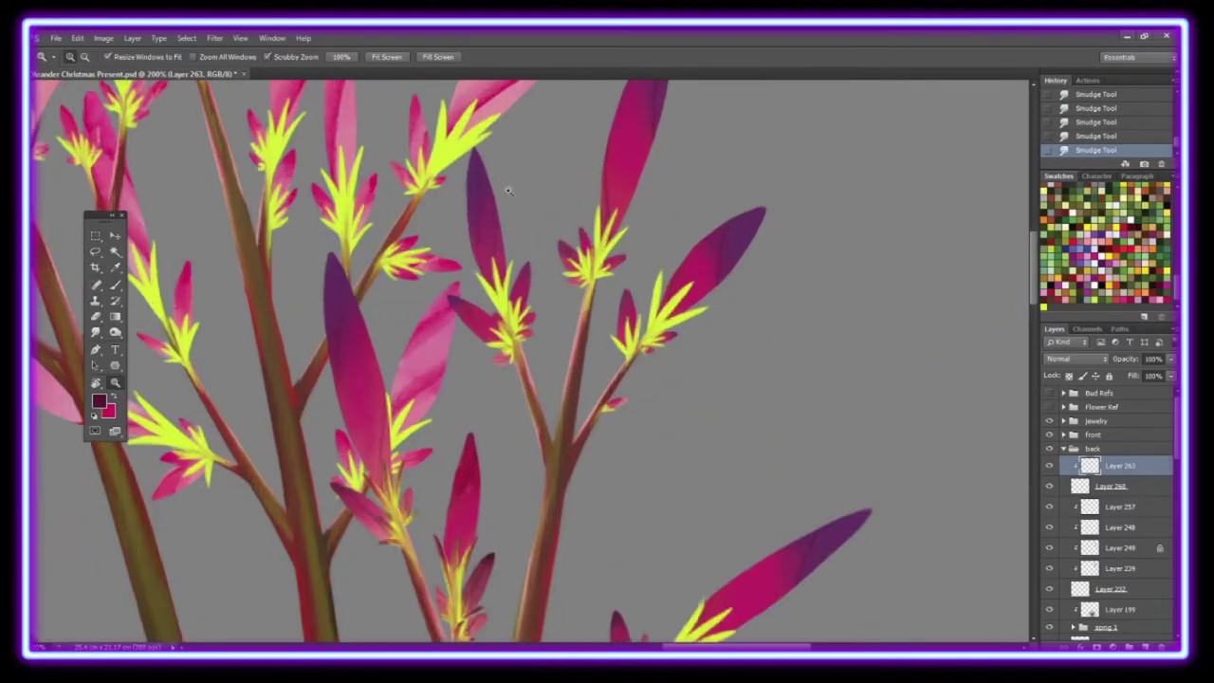
{"action": "scroll", "coordinate": [474, 284], "scroll_direction": "up", "scroll_amount": 2}
{"action": "key", "text": "x"}
{"action": "mouse_move", "coordinate": [465, 332]}
{"action": "left_mouse_down"}
{"action": "mouse_move", "coordinate": [474, 264]}
{"action": "mouse_move", "coordinate": [493, 362]}
{"action": "left_mouse_up"}
{"action": "left_click_drag", "start_coordinate": [497, 269], "coordinate": [510, 379]}
{"action": "left_click_drag", "start_coordinate": [501, 370], "coordinate": [487, 409]}
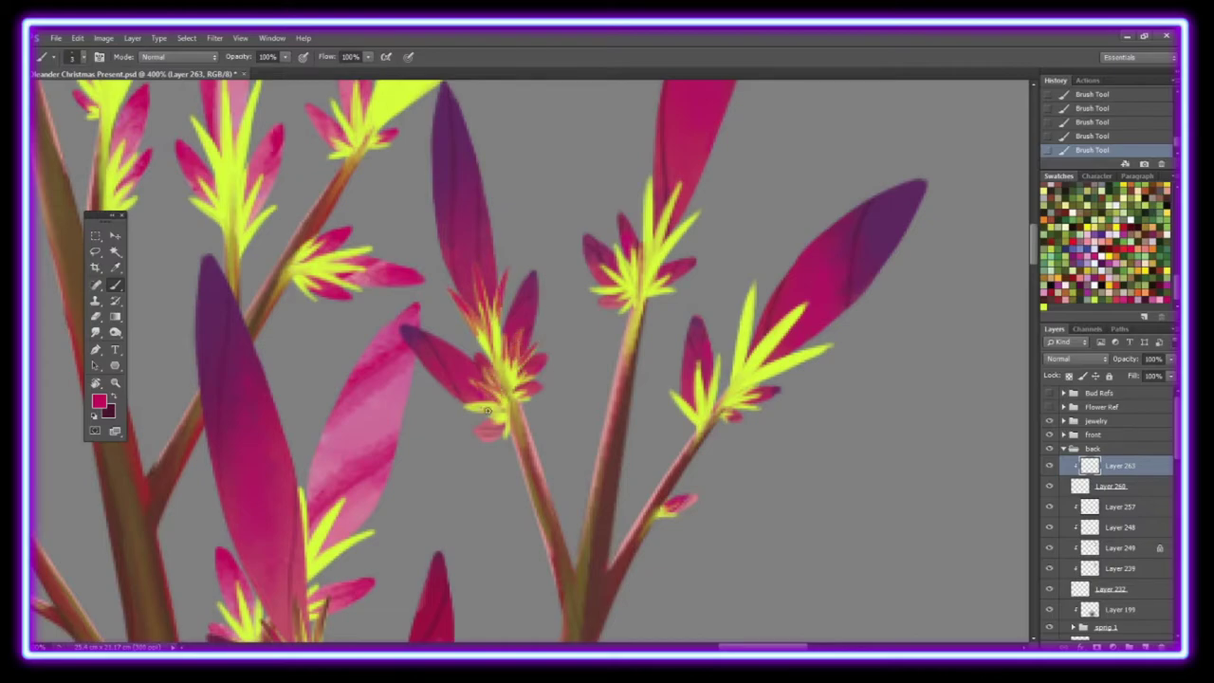
Step: Darken the central bud's stamens from tip to base and soften them by smudging
{"action": "left_click_drag", "start_coordinate": [476, 258], "coordinate": [479, 289]}
{"action": "left_click_drag", "start_coordinate": [472, 288], "coordinate": [449, 316]}
{"action": "left_click_drag", "start_coordinate": [484, 402], "coordinate": [467, 411]}
{"action": "left_click_drag", "start_coordinate": [507, 337], "coordinate": [502, 379]}
{"action": "left_click_drag", "start_coordinate": [537, 344], "coordinate": [523, 370]}
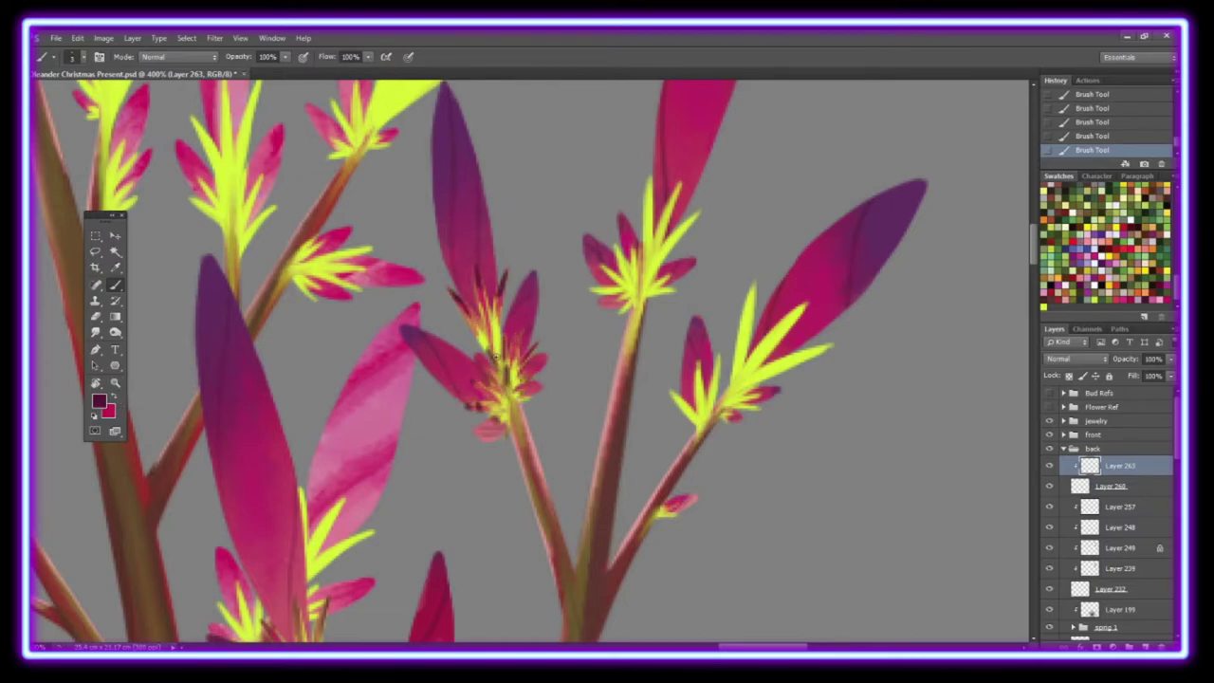
{"action": "key", "text": "r"}
{"action": "left_click_drag", "start_coordinate": [480, 279], "coordinate": [482, 316]}
{"action": "left_click_drag", "start_coordinate": [486, 319], "coordinate": [482, 341]}
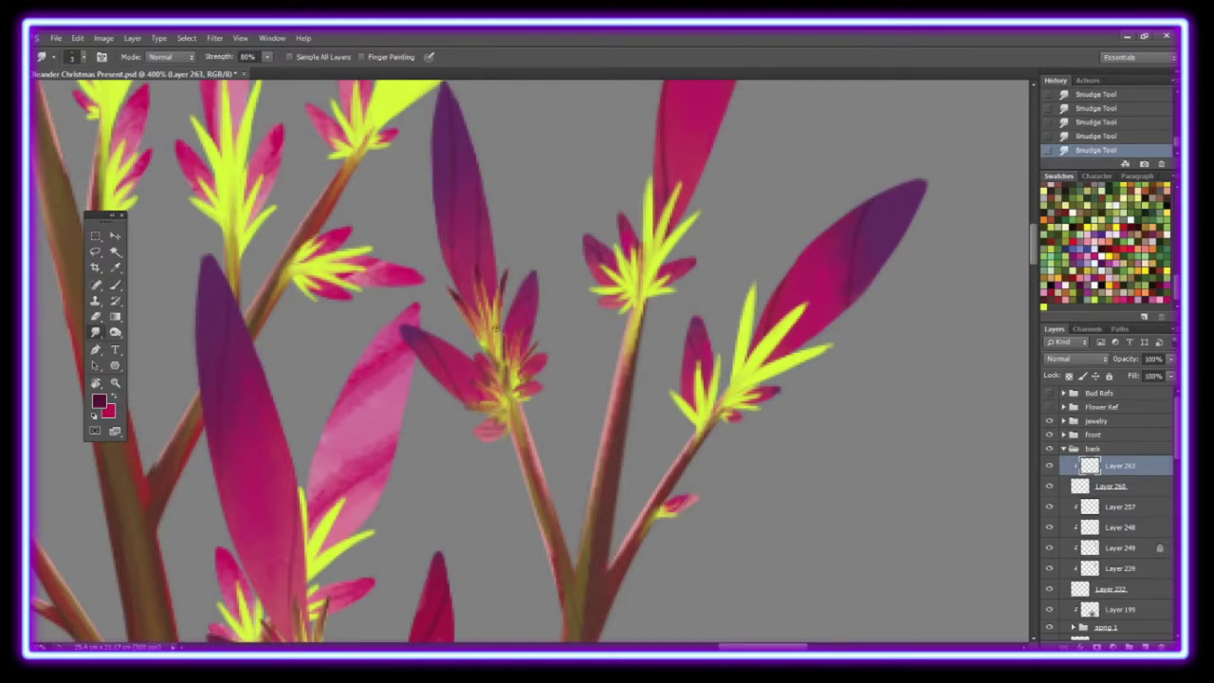
Step: Pick a new stroke colour, darken the central bud's stamens and petals, then smudge them
{"action": "key", "text": "b"}
{"action": "left_click", "coordinate": [99, 400]}
{"action": "left_click", "coordinate": [1092, 344]}
{"action": "left_click_drag", "start_coordinate": [504, 228], "coordinate": [531, 323]}
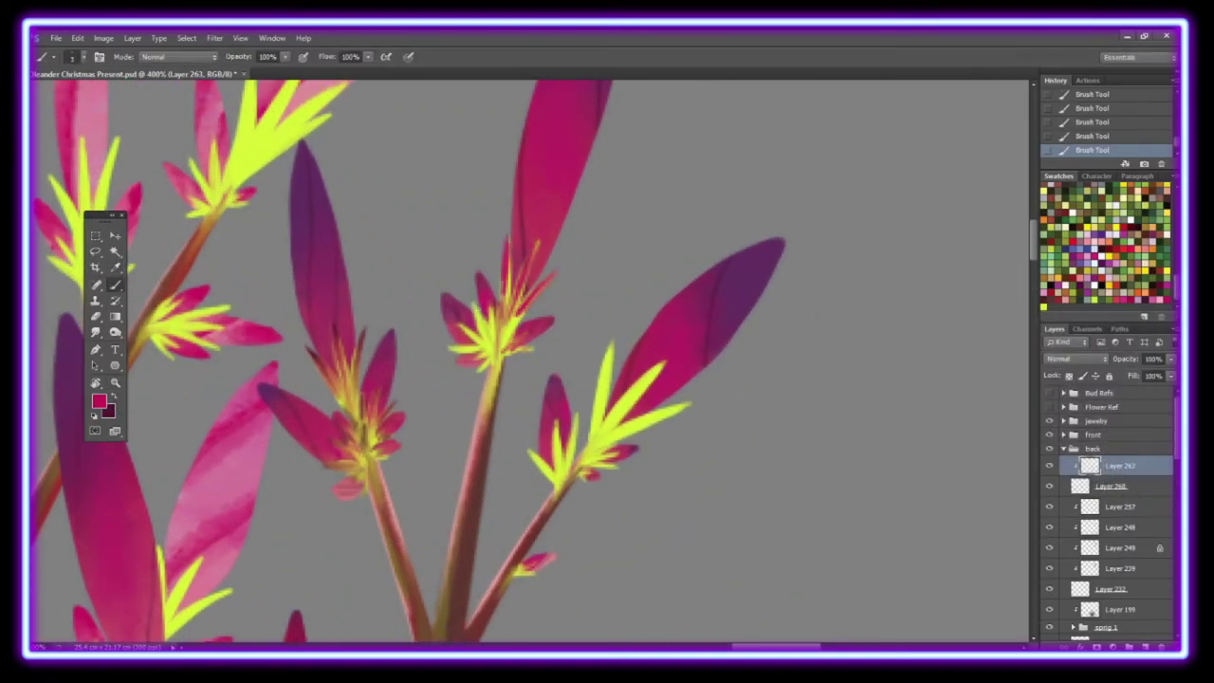
{"action": "left_click_drag", "start_coordinate": [449, 303], "coordinate": [482, 357]}
{"action": "left_click_drag", "start_coordinate": [491, 313], "coordinate": [480, 370]}
{"action": "left_click_drag", "start_coordinate": [539, 272], "coordinate": [525, 243]}
{"action": "left_click_drag", "start_coordinate": [557, 273], "coordinate": [533, 300]}
{"action": "mouse_move", "coordinate": [478, 305]}
{"action": "left_mouse_down"}
{"action": "mouse_move", "coordinate": [520, 351]}
{"action": "mouse_move", "coordinate": [493, 340]}
{"action": "left_mouse_up"}
{"action": "key", "text": "r"}
{"action": "mouse_move", "coordinate": [519, 362]}
{"action": "left_mouse_down"}
{"action": "mouse_move", "coordinate": [501, 337]}
{"action": "mouse_move", "coordinate": [506, 275]}
{"action": "left_mouse_up"}
{"action": "left_click_drag", "start_coordinate": [536, 323], "coordinate": [512, 256]}
Step: Darken the right bud's stamens with dark and red strokes, then smudge them
{"action": "key", "text": "z"}
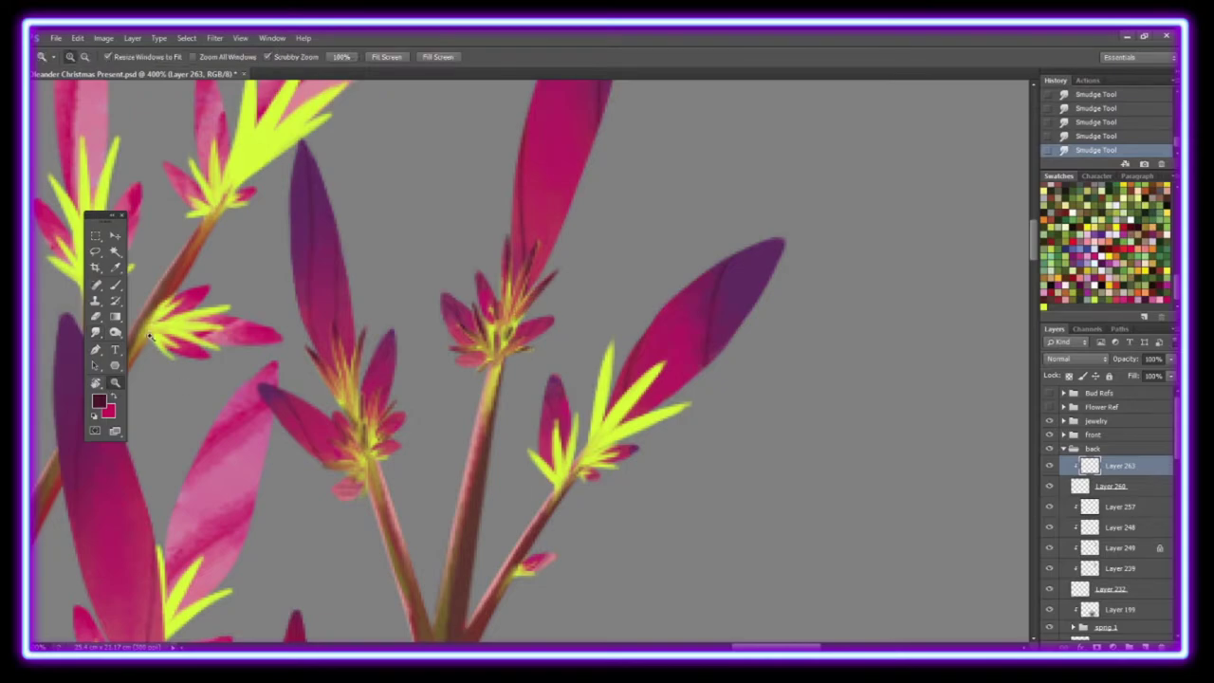
{"action": "left_click_drag", "start_coordinate": [149, 336], "coordinate": [92, 236]}
{"action": "key", "text": "b"}
{"action": "left_click_drag", "start_coordinate": [498, 323], "coordinate": [479, 379]}
{"action": "left_click_drag", "start_coordinate": [517, 360], "coordinate": [550, 246]}
{"action": "left_click_drag", "start_coordinate": [545, 327], "coordinate": [602, 261]}
{"action": "mouse_move", "coordinate": [545, 337]}
{"action": "left_mouse_down"}
{"action": "mouse_move", "coordinate": [629, 305]}
{"action": "mouse_move", "coordinate": [536, 365]}
{"action": "mouse_move", "coordinate": [520, 318]}
{"action": "left_mouse_up"}
{"action": "key", "text": "x"}
{"action": "left_click_drag", "start_coordinate": [555, 245], "coordinate": [531, 352]}
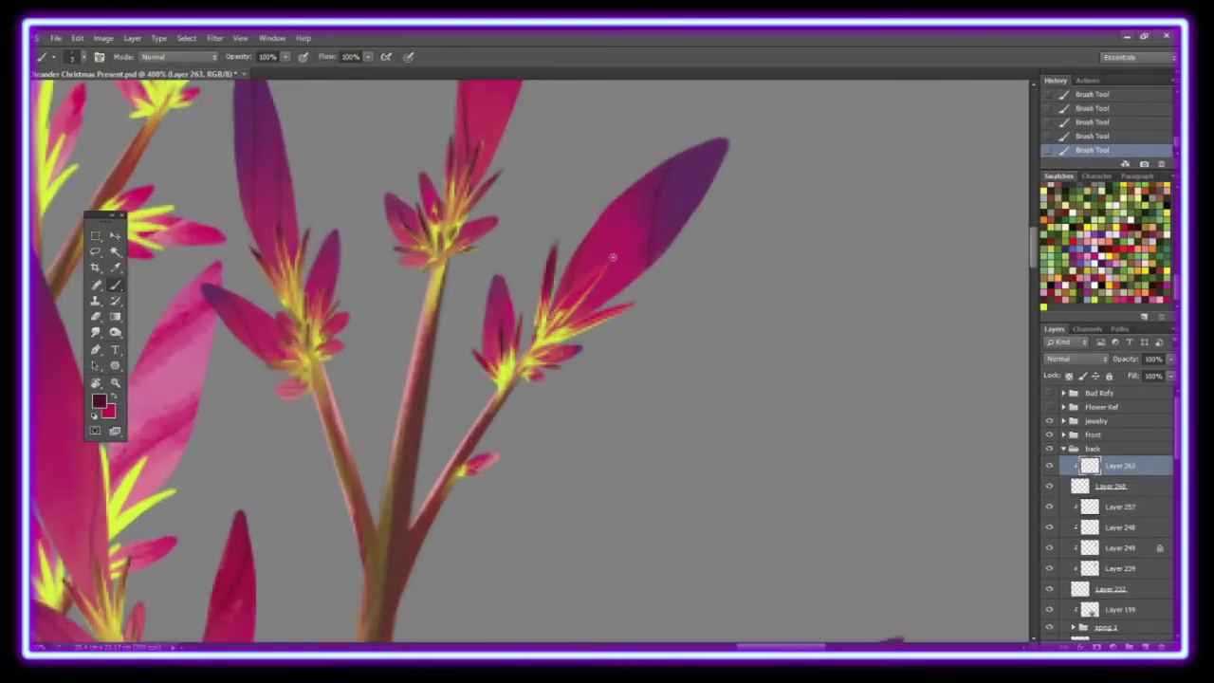
{"action": "left_click_drag", "start_coordinate": [613, 257], "coordinate": [555, 322]}
{"action": "key", "text": "r"}
{"action": "mouse_move", "coordinate": [542, 256]}
{"action": "left_mouse_down"}
{"action": "mouse_move", "coordinate": [536, 346]}
{"action": "mouse_move", "coordinate": [483, 361]}
{"action": "left_mouse_up"}
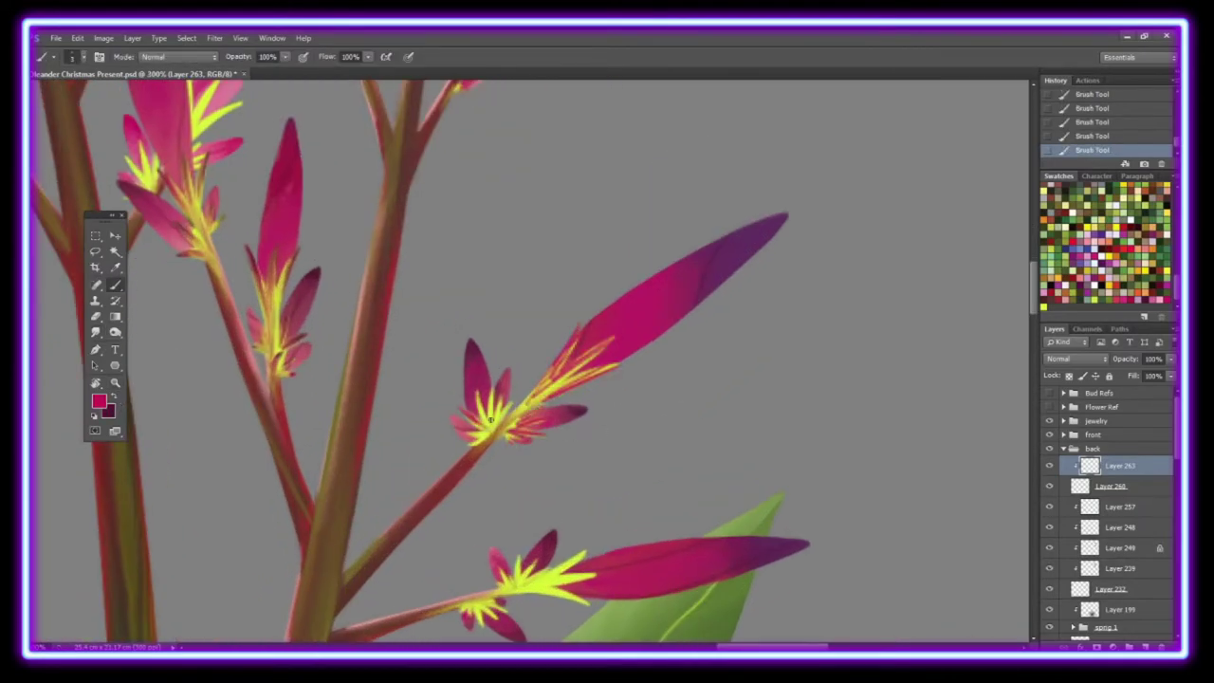
Step: Darken the lower and upper flowers' stamens, smudge them, and zoom out to the whole plant
{"action": "scroll", "coordinate": [481, 435], "scroll_direction": "down", "scroll_amount": 3}
{"action": "mouse_move", "coordinate": [501, 475]}
{"action": "left_mouse_down"}
{"action": "mouse_move", "coordinate": [583, 453]}
{"action": "mouse_move", "coordinate": [592, 488]}
{"action": "left_mouse_up"}
{"action": "key", "text": "x"}
{"action": "mouse_move", "coordinate": [612, 233]}
{"action": "left_mouse_down"}
{"action": "mouse_move", "coordinate": [559, 261]}
{"action": "mouse_move", "coordinate": [535, 309]}
{"action": "left_mouse_up"}
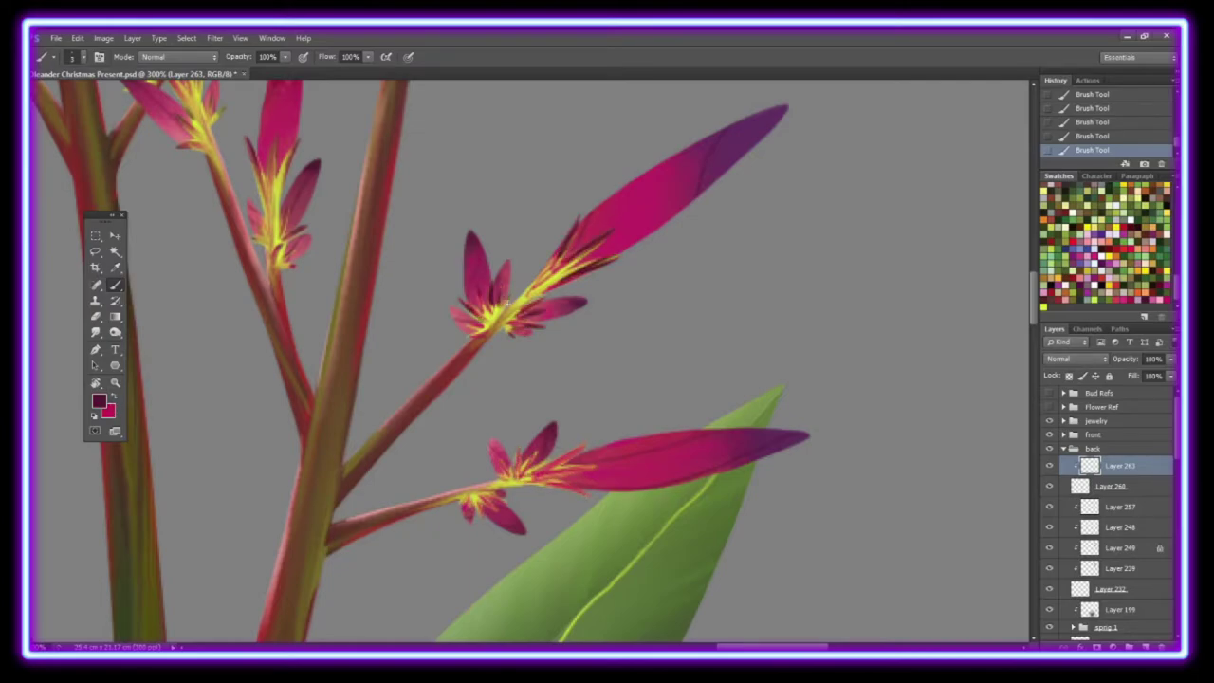
{"action": "left_click_drag", "start_coordinate": [576, 439], "coordinate": [559, 488]}
{"action": "key", "text": "r"}
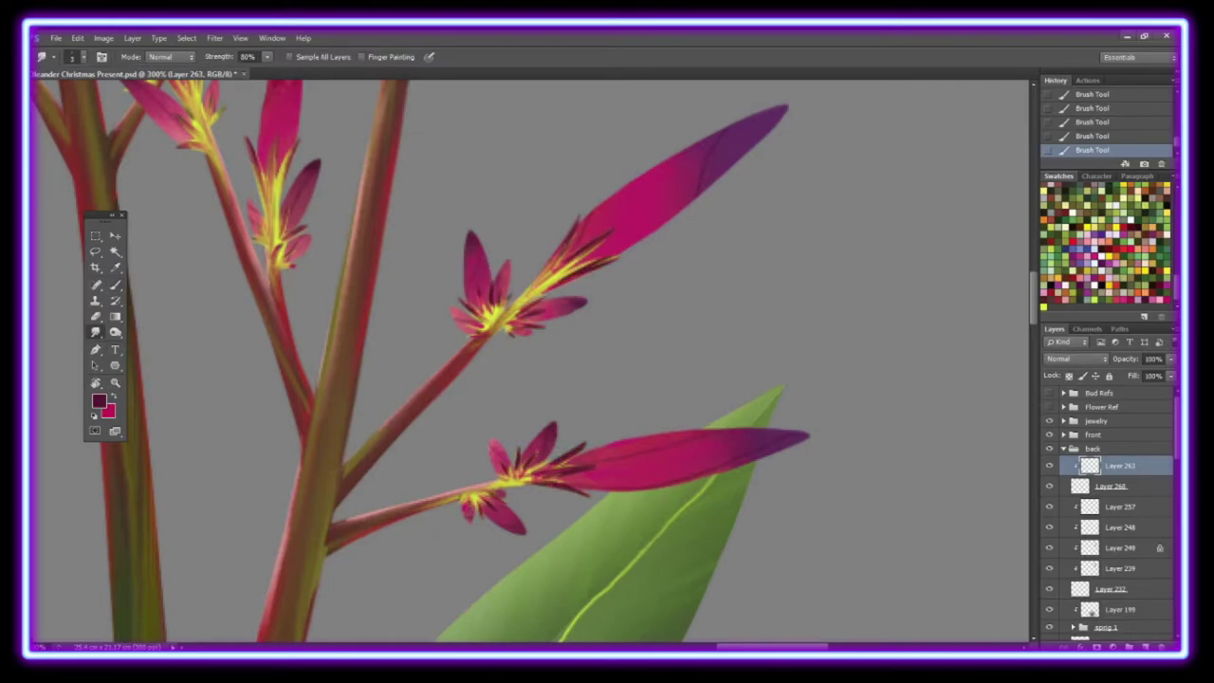
{"action": "mouse_move", "coordinate": [587, 248]}
{"action": "left_mouse_down"}
{"action": "mouse_move", "coordinate": [531, 294]}
{"action": "mouse_move", "coordinate": [472, 311]}
{"action": "left_mouse_up"}
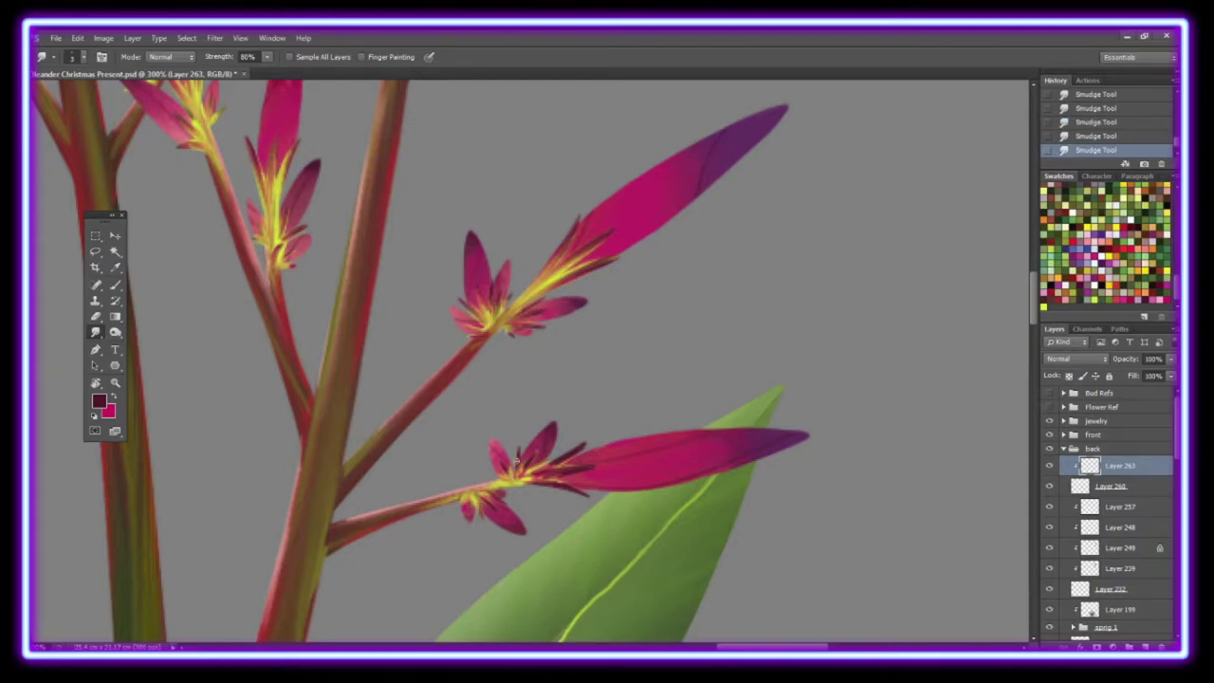
{"action": "left_click", "coordinate": [115, 382]}
{"action": "left_click", "coordinate": [341, 55]}
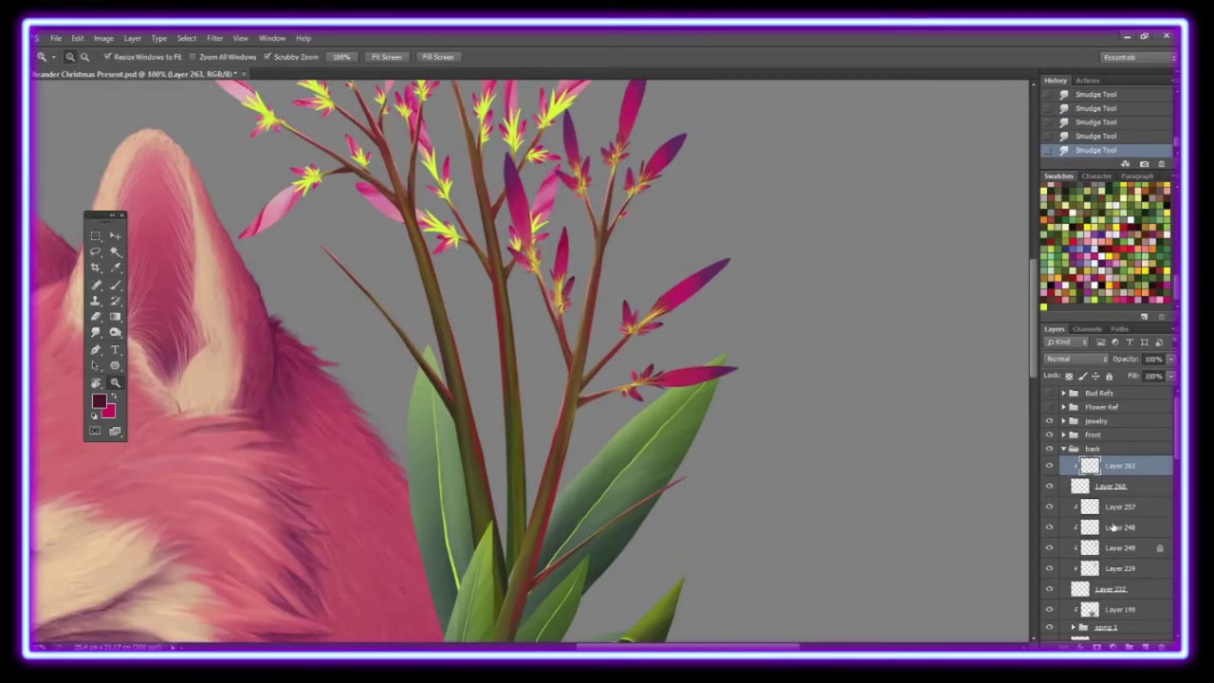
Step: Clip the new layer, choose a green paint colour, and move the layer below Layer 232
{"action": "right_click", "coordinate": [1103, 492]}
{"action": "left_click", "coordinate": [1017, 360]}
{"action": "left_click", "coordinate": [98, 400]}
{"action": "left_click", "coordinate": [1095, 344]}
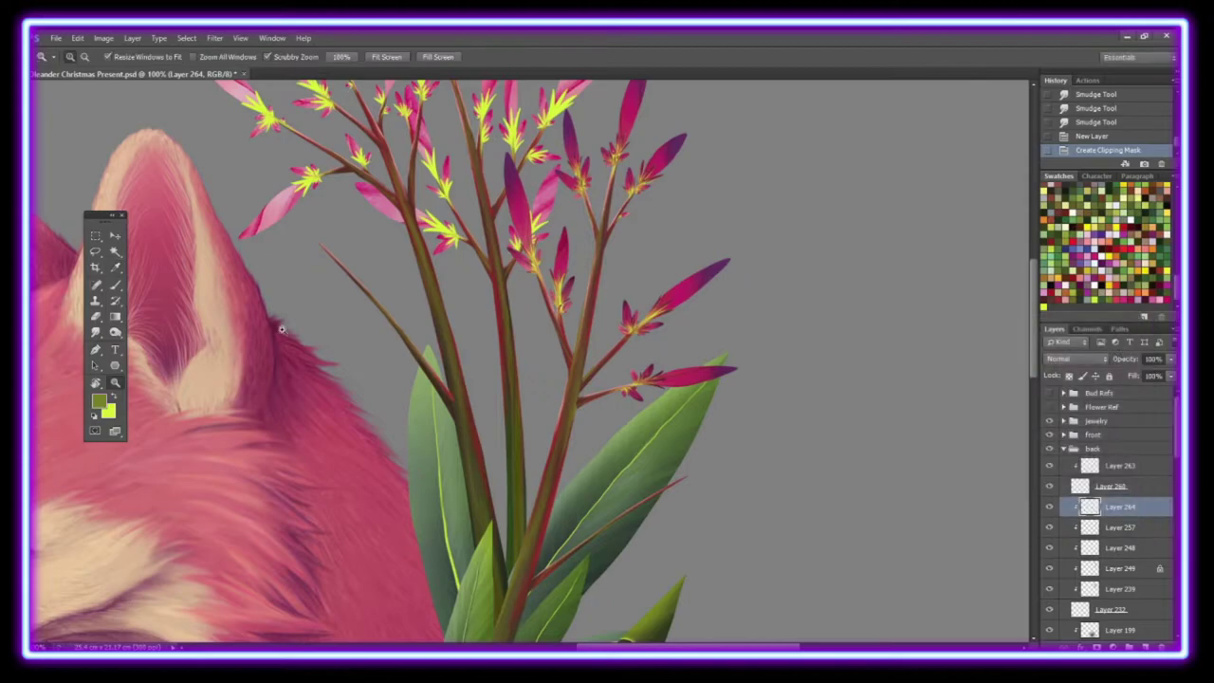
{"action": "left_click", "coordinate": [622, 243]}
{"action": "key", "text": "b"}
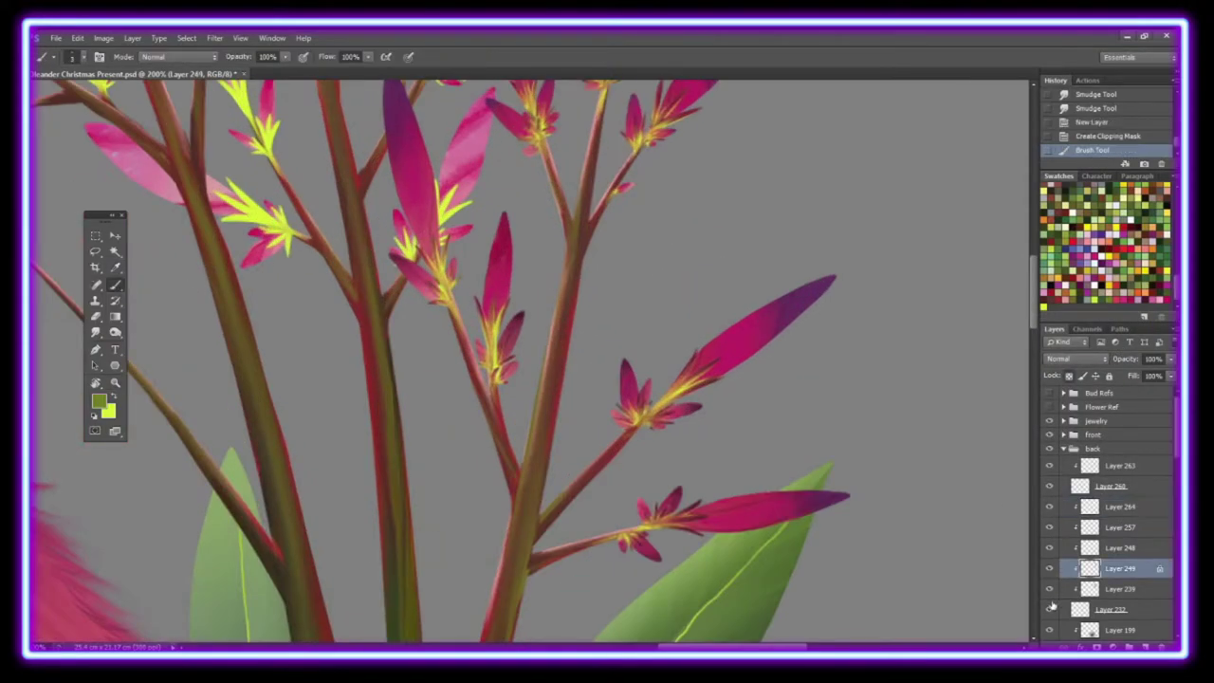
{"action": "left_click_drag", "start_coordinate": [1103, 506], "coordinate": [1103, 609]}
{"action": "right_click", "coordinate": [1103, 609]}
Step: Paint green and lighter green highlight strokes along the stems and down the central stem
{"action": "mouse_move", "coordinate": [469, 322]}
{"action": "left_mouse_down"}
{"action": "mouse_move", "coordinate": [479, 393]}
{"action": "mouse_move", "coordinate": [508, 455]}
{"action": "left_mouse_up"}
{"action": "left_click_drag", "start_coordinate": [566, 284], "coordinate": [509, 596]}
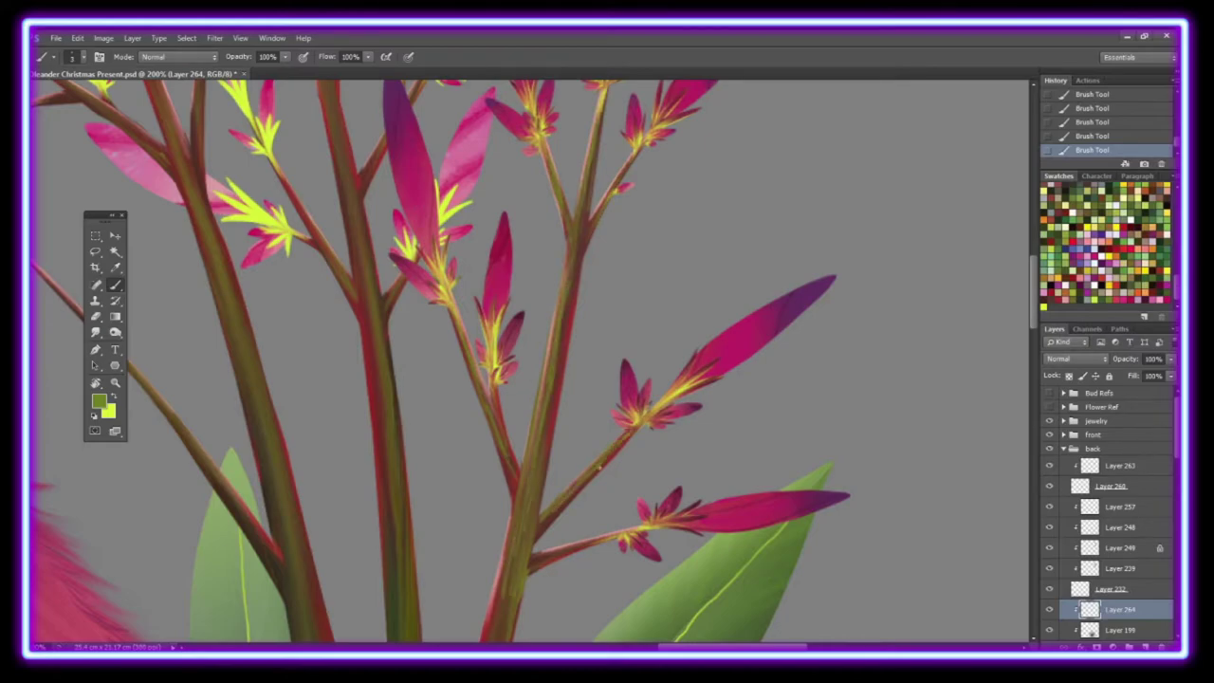
{"action": "scroll", "coordinate": [1033, 324], "scroll_direction": "down", "scroll_amount": 3}
{"action": "scroll", "coordinate": [1033, 327], "scroll_direction": "down", "scroll_amount": 3}
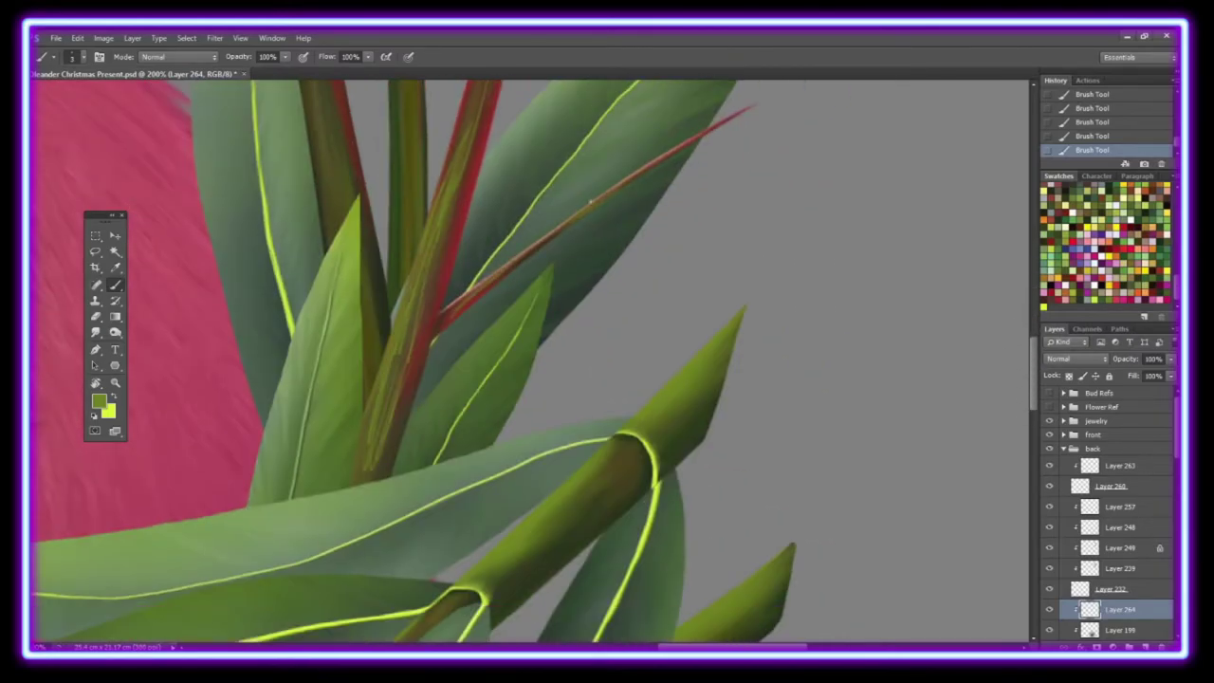
{"action": "scroll", "coordinate": [1036, 349], "scroll_direction": "up", "scroll_amount": 3}
{"action": "scroll", "coordinate": [1035, 348], "scroll_direction": "up", "scroll_amount": 3}
{"action": "key", "text": "x"}
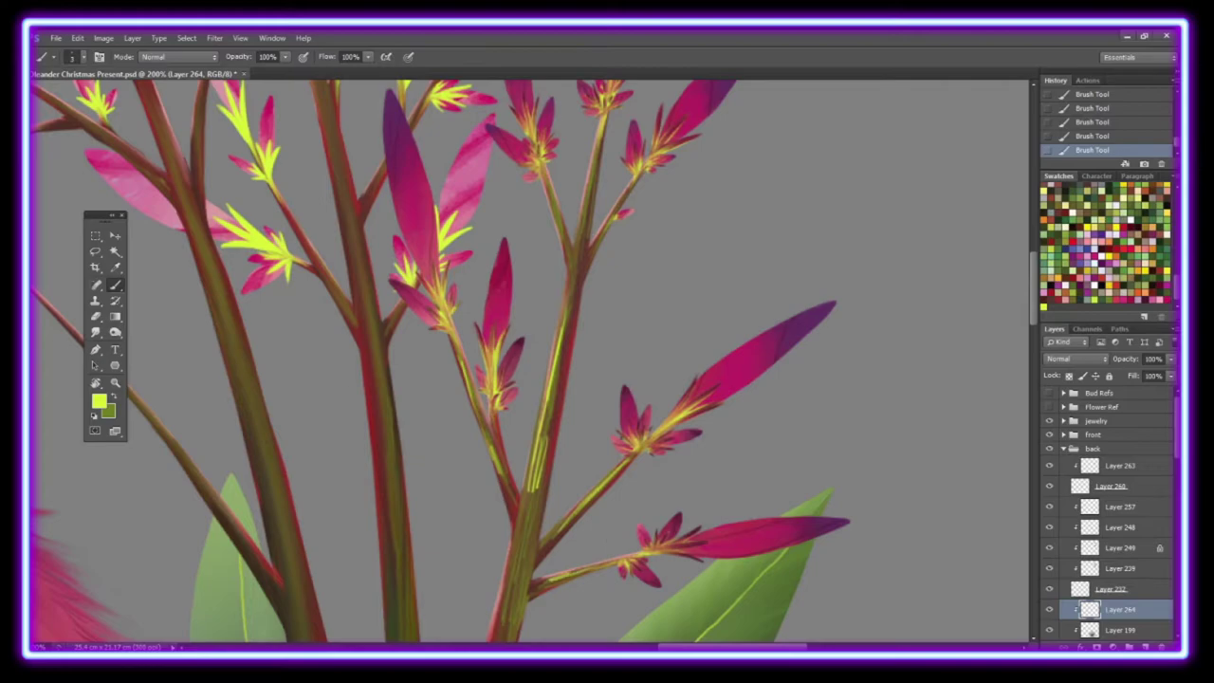
{"action": "left_click_drag", "start_coordinate": [597, 142], "coordinate": [552, 370]}
{"action": "scroll", "coordinate": [531, 380], "scroll_direction": "down", "scroll_amount": 3}
{"action": "scroll", "coordinate": [531, 380], "scroll_direction": "down", "scroll_amount": 2}
{"action": "left_click_drag", "start_coordinate": [460, 517], "coordinate": [728, 343]}
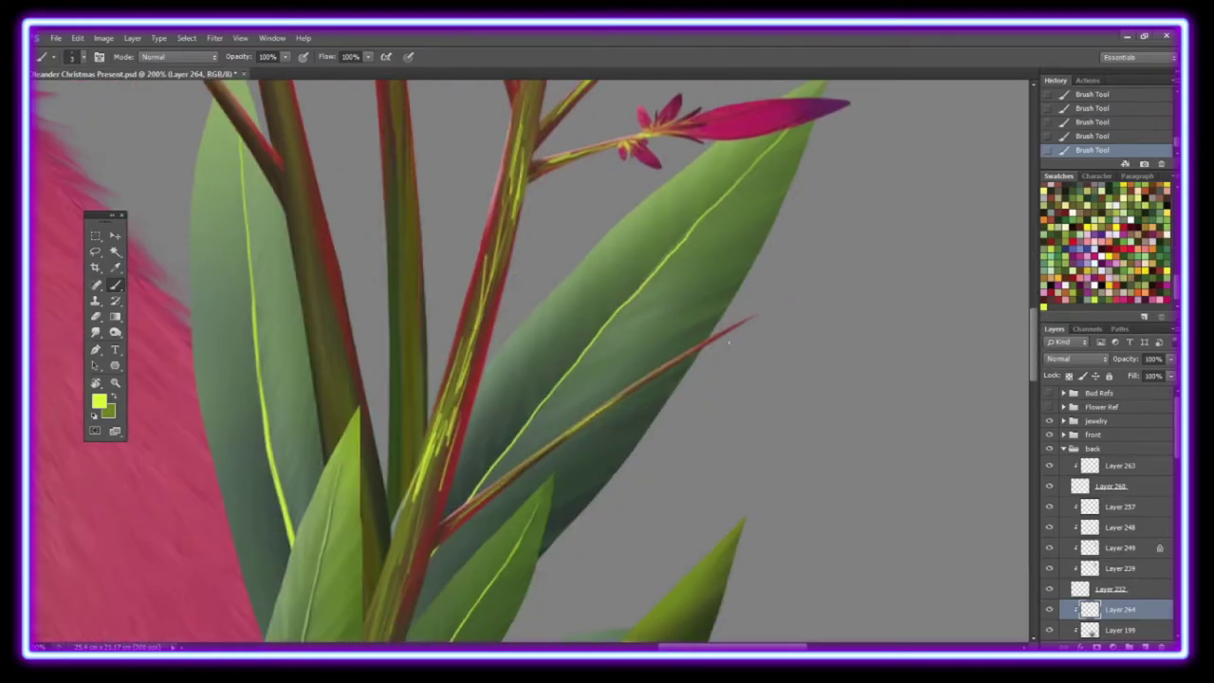
{"action": "scroll", "coordinate": [728, 343], "scroll_direction": "down", "scroll_amount": 3}
Step: Smudge the central stem's highlights smooth, add a few more strokes, and fit the image on screen
{"action": "key", "text": "r"}
{"action": "left_click_drag", "start_coordinate": [370, 560], "coordinate": [455, 247]}
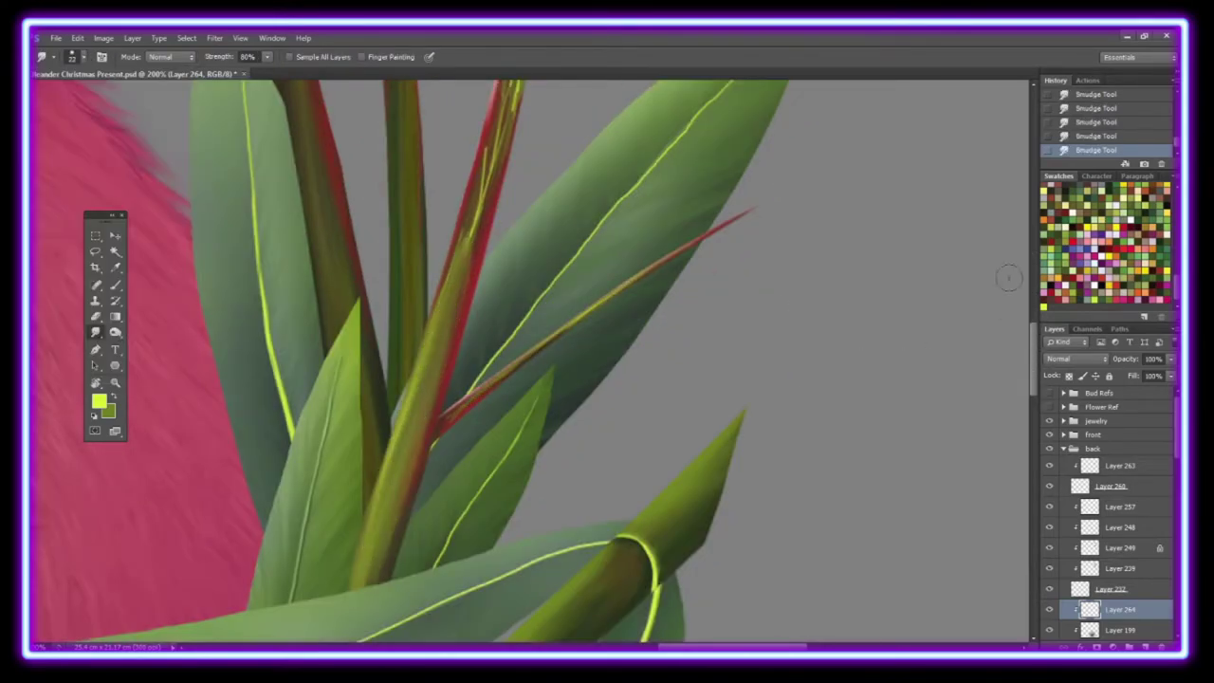
{"action": "scroll", "coordinate": [1008, 277], "scroll_direction": "up", "scroll_amount": 3}
{"action": "scroll", "coordinate": [446, 299], "scroll_direction": "up", "scroll_amount": 2}
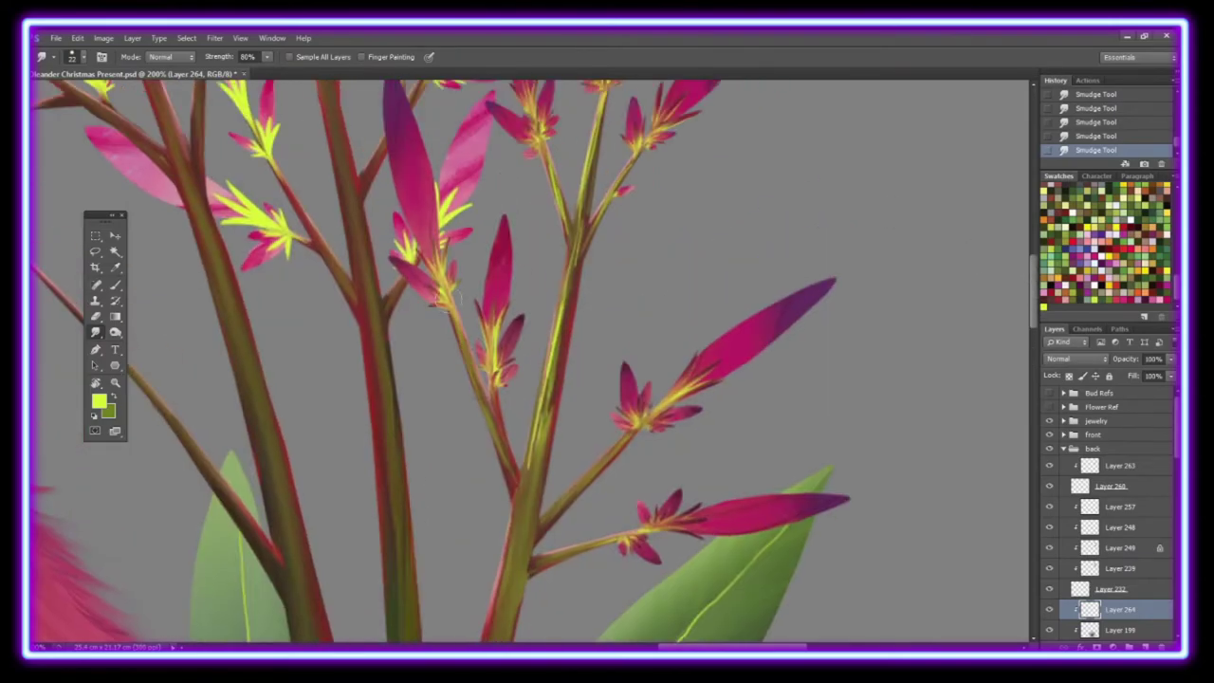
{"action": "left_click_drag", "start_coordinate": [523, 479], "coordinate": [595, 102]}
{"action": "scroll", "coordinate": [558, 287], "scroll_direction": "down", "scroll_amount": 3}
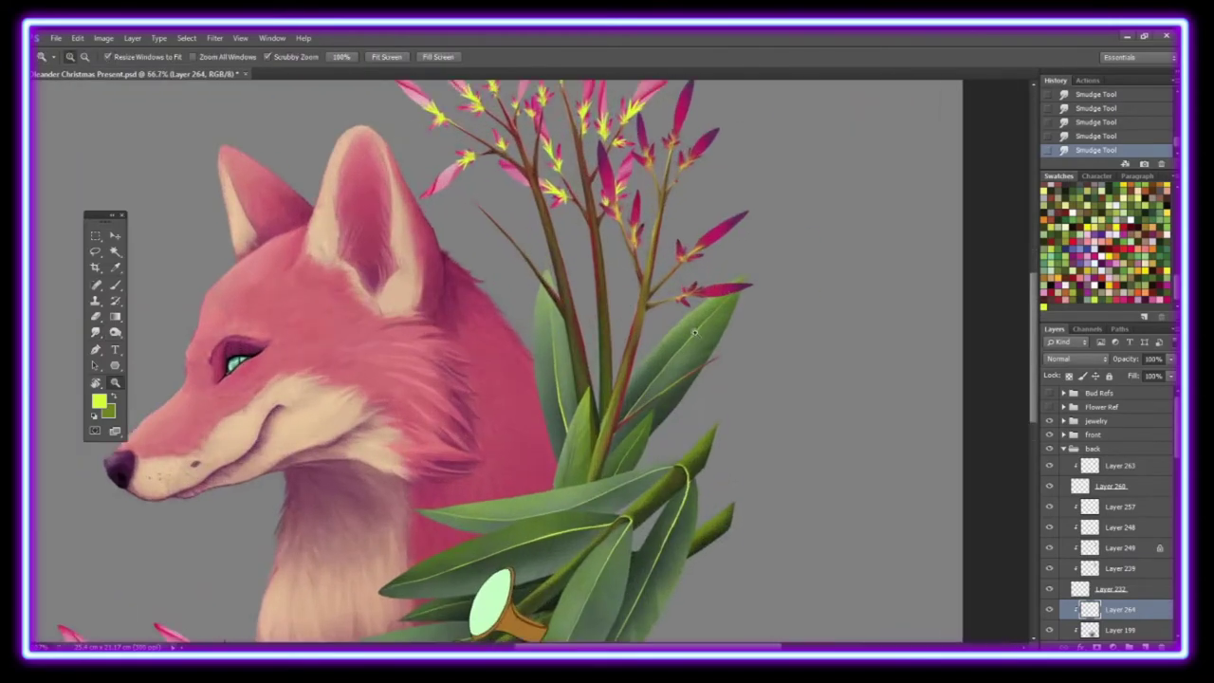
{"action": "scroll", "coordinate": [530, 360], "scroll_direction": "up", "scroll_amount": 1}
{"action": "key", "text": "b"}
{"action": "left_click_drag", "start_coordinate": [607, 313], "coordinate": [586, 389]}
{"action": "key", "text": "ctrl+alt+z"}
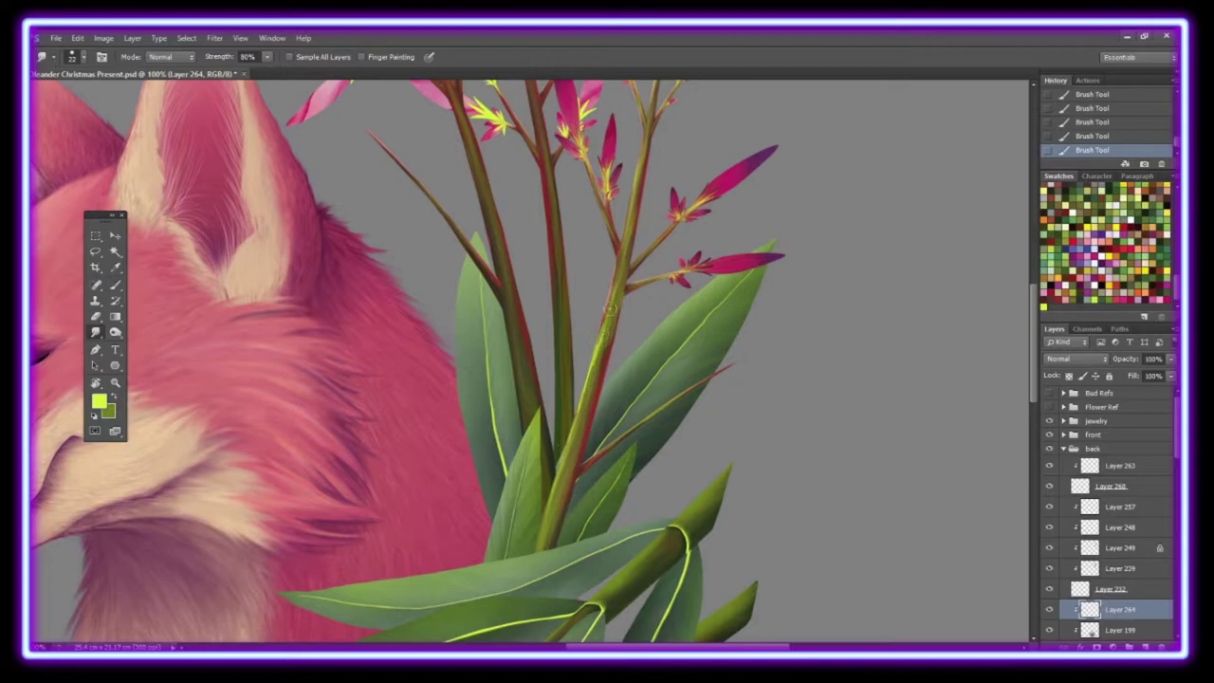
{"action": "key", "text": "r"}
{"action": "left_click_drag", "start_coordinate": [612, 289], "coordinate": [598, 379]}
{"action": "key", "text": "z"}
{"action": "key", "text": "ctrl+0"}
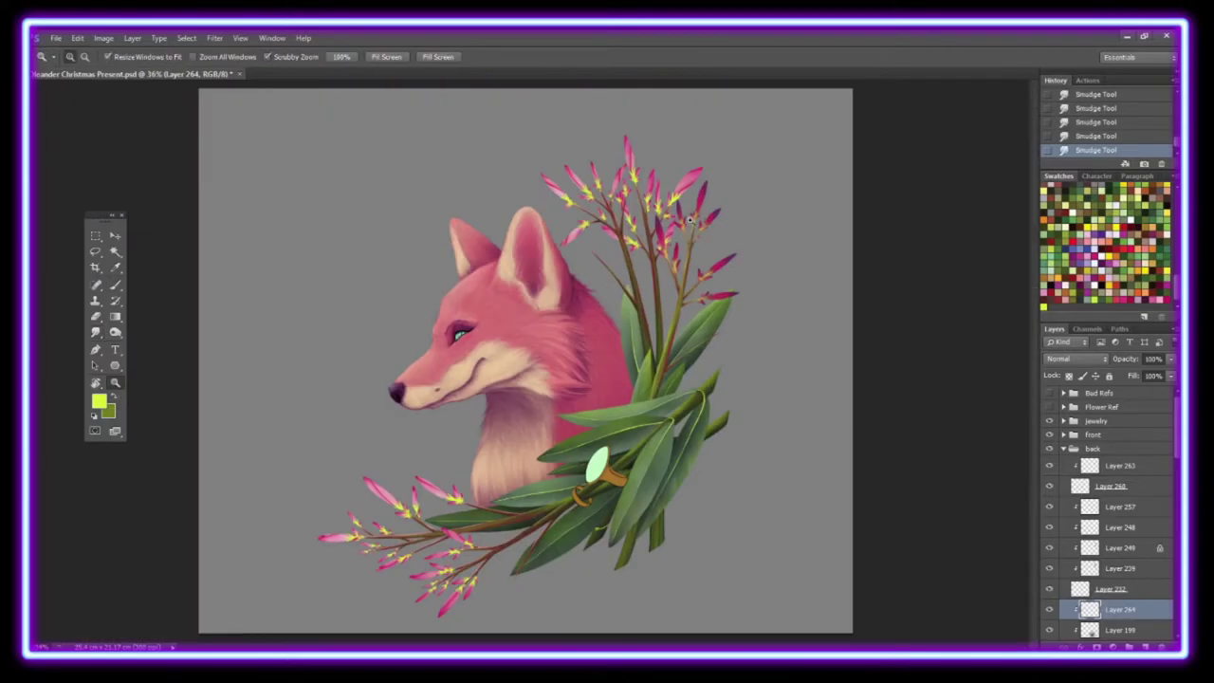
Step: Add a new layer clipped to the buds and set the foreground to bright magenta
{"action": "left_click", "coordinate": [716, 214]}
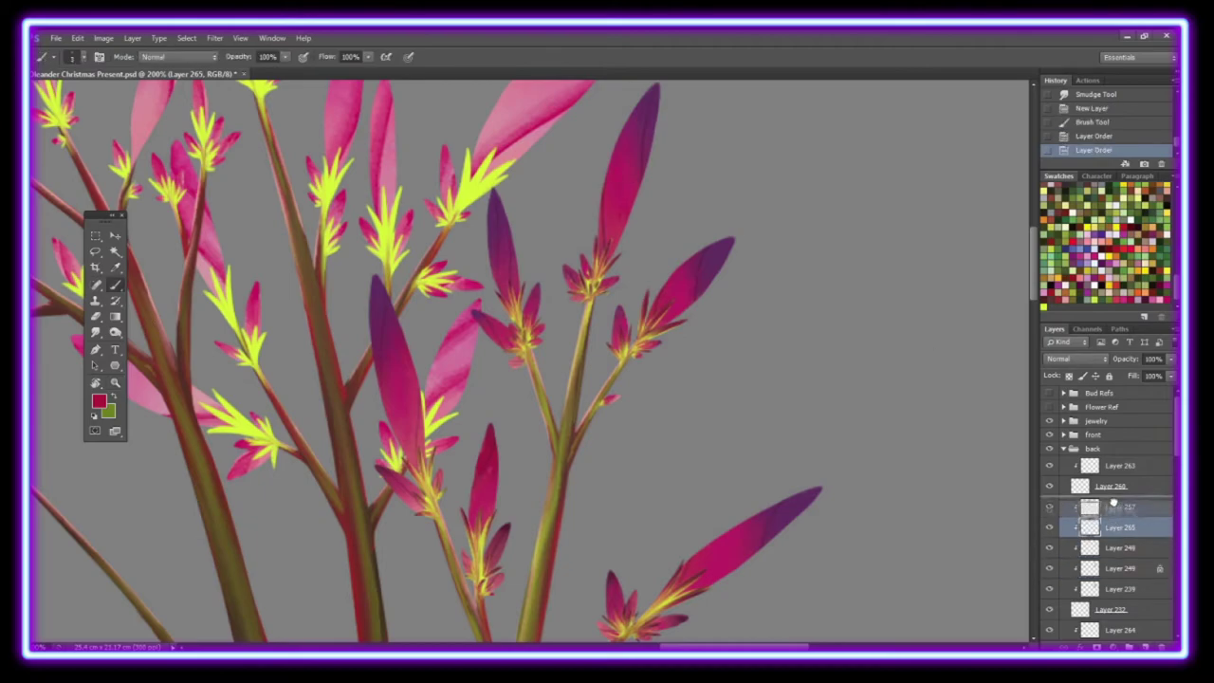
{"action": "key", "text": "ctrl+shift+alt+n"}
{"action": "key", "text": "ctrl+alt+g"}
{"action": "left_click", "coordinate": [99, 400]}
{"action": "left_click", "coordinate": [907, 358]}
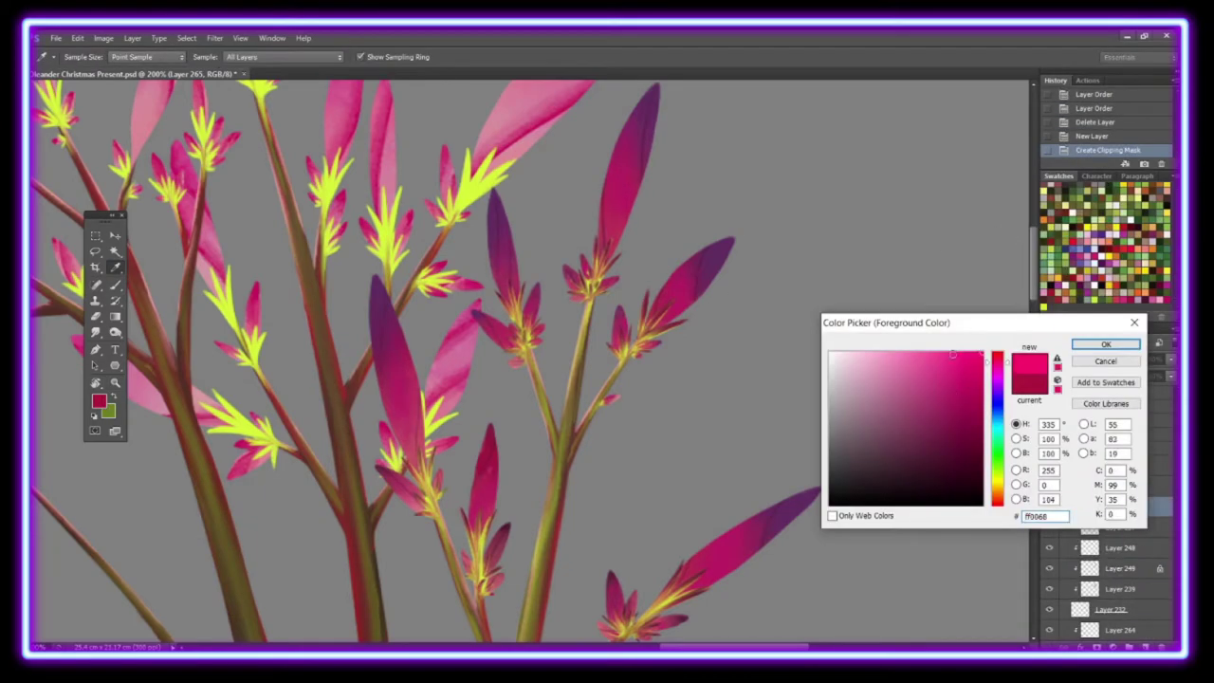
{"action": "left_click", "coordinate": [1098, 344]}
Step: Paint magenta on the upper and right-hand petals, then move the layer below Layer 248
{"action": "left_click_drag", "start_coordinate": [614, 222], "coordinate": [645, 143]}
{"action": "left_click_drag", "start_coordinate": [675, 299], "coordinate": [703, 260]}
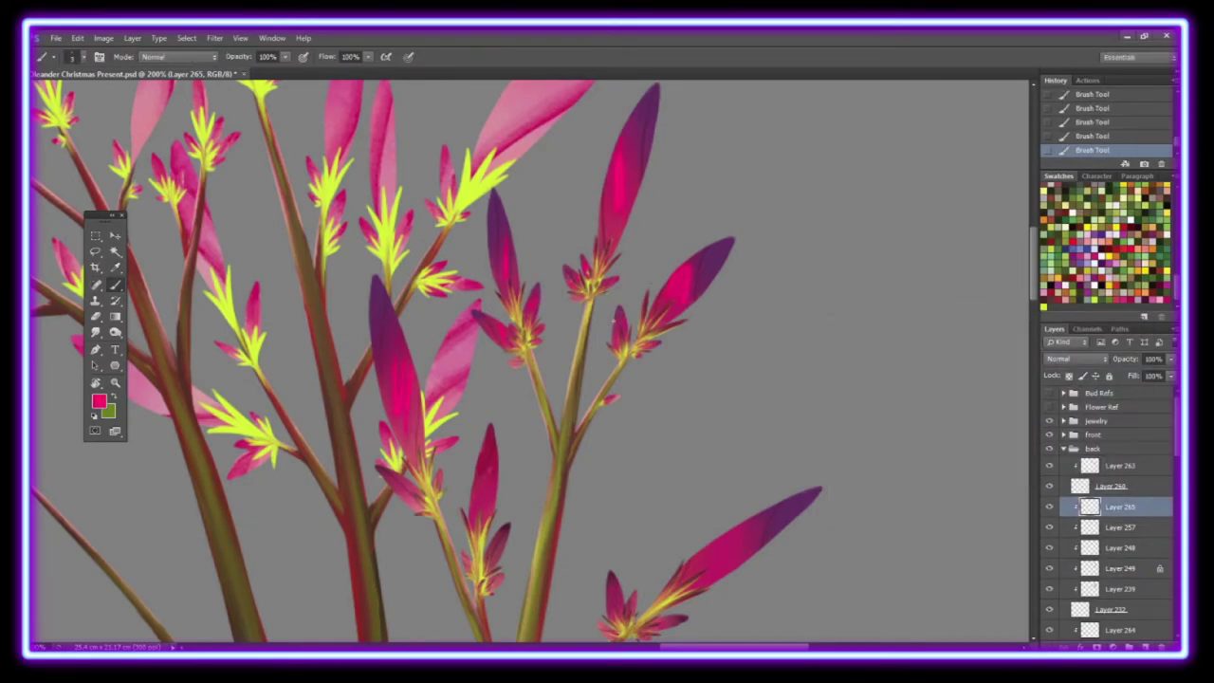
{"action": "scroll", "coordinate": [775, 517], "scroll_direction": "down", "scroll_amount": 3}
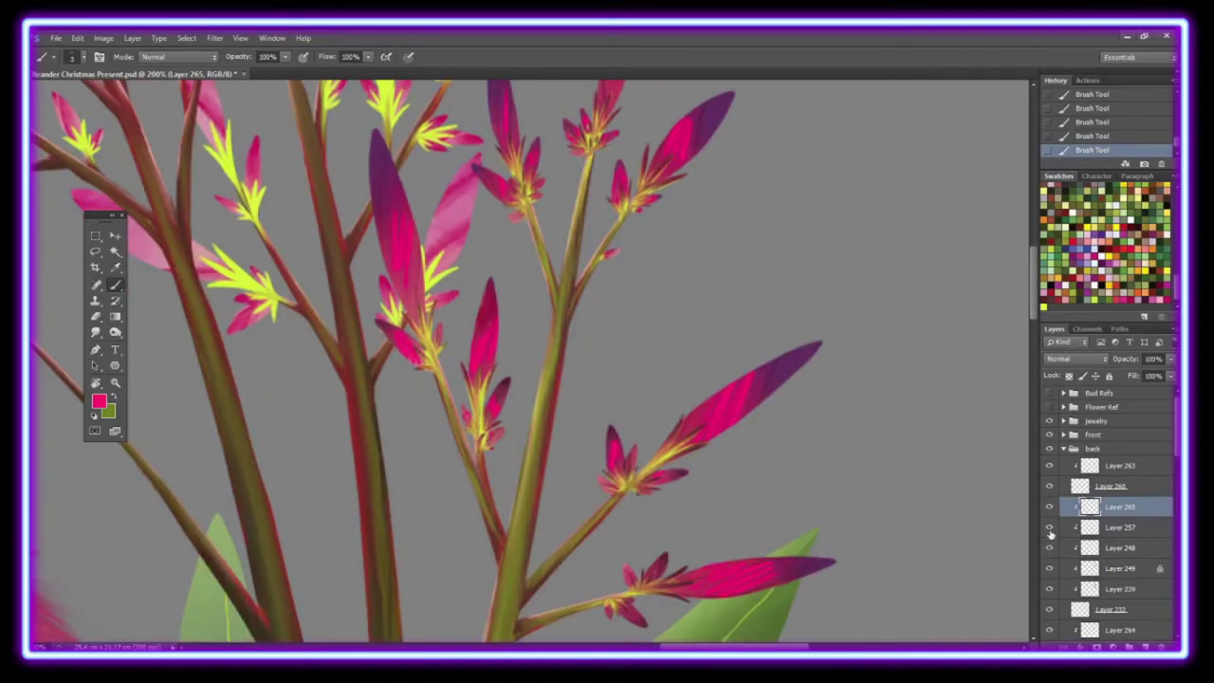
{"action": "left_click_drag", "start_coordinate": [1100, 506], "coordinate": [1099, 558]}
Step: Smudge the magenta into the purple petal with a smudge brush
{"action": "left_click", "coordinate": [95, 332]}
{"action": "left_click", "coordinate": [82, 56]}
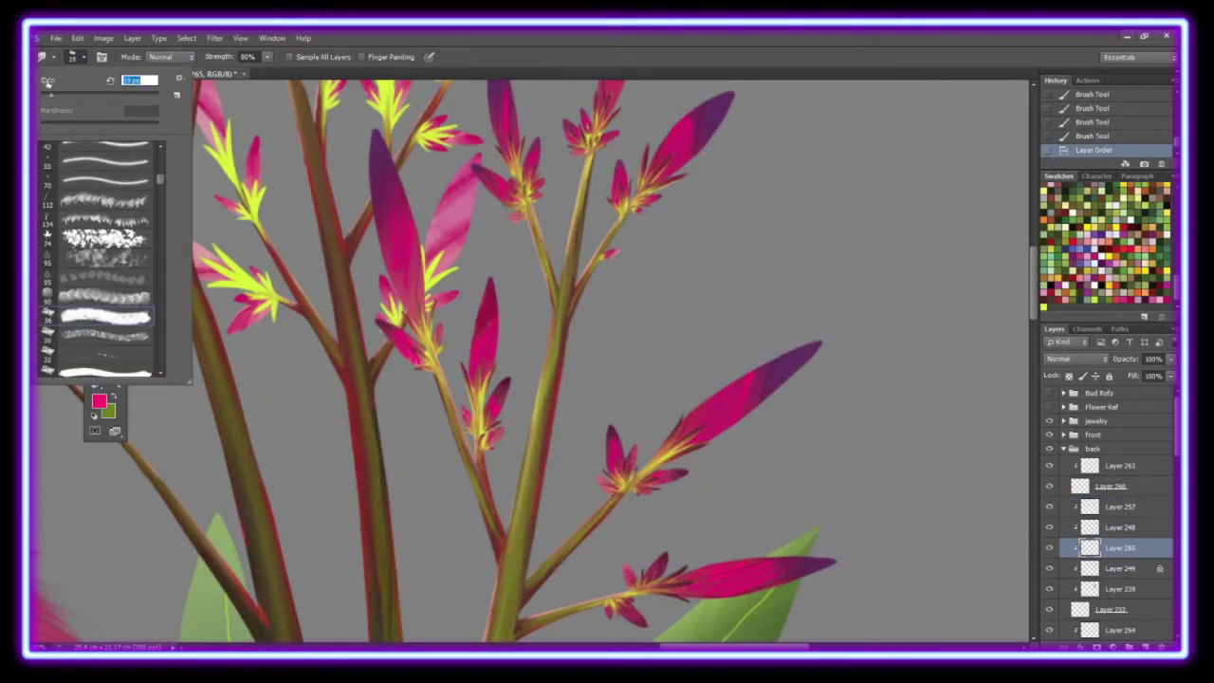
{"action": "left_click", "coordinate": [285, 189]}
{"action": "left_click_drag", "start_coordinate": [391, 244], "coordinate": [386, 208]}
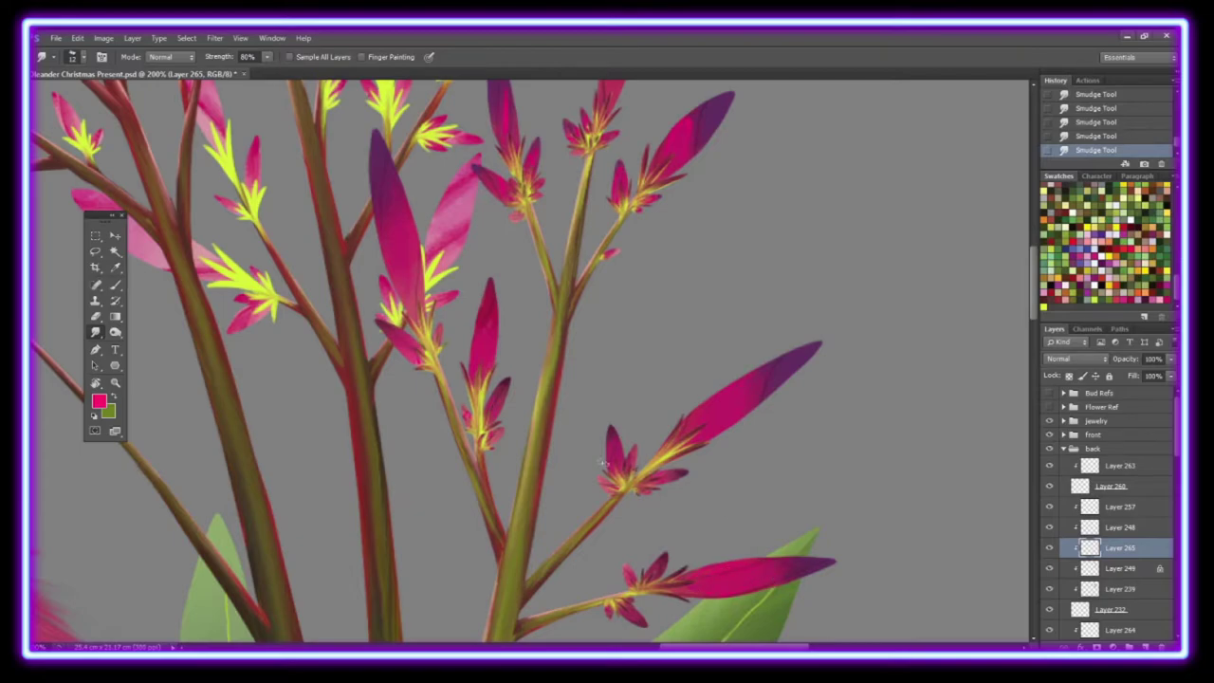
{"action": "scroll", "coordinate": [1034, 284], "scroll_direction": "up", "scroll_amount": 2}
{"action": "scroll", "coordinate": [1033, 285], "scroll_direction": "up", "scroll_amount": 2}
{"action": "scroll", "coordinate": [1033, 284], "scroll_direction": "down", "scroll_amount": 2}
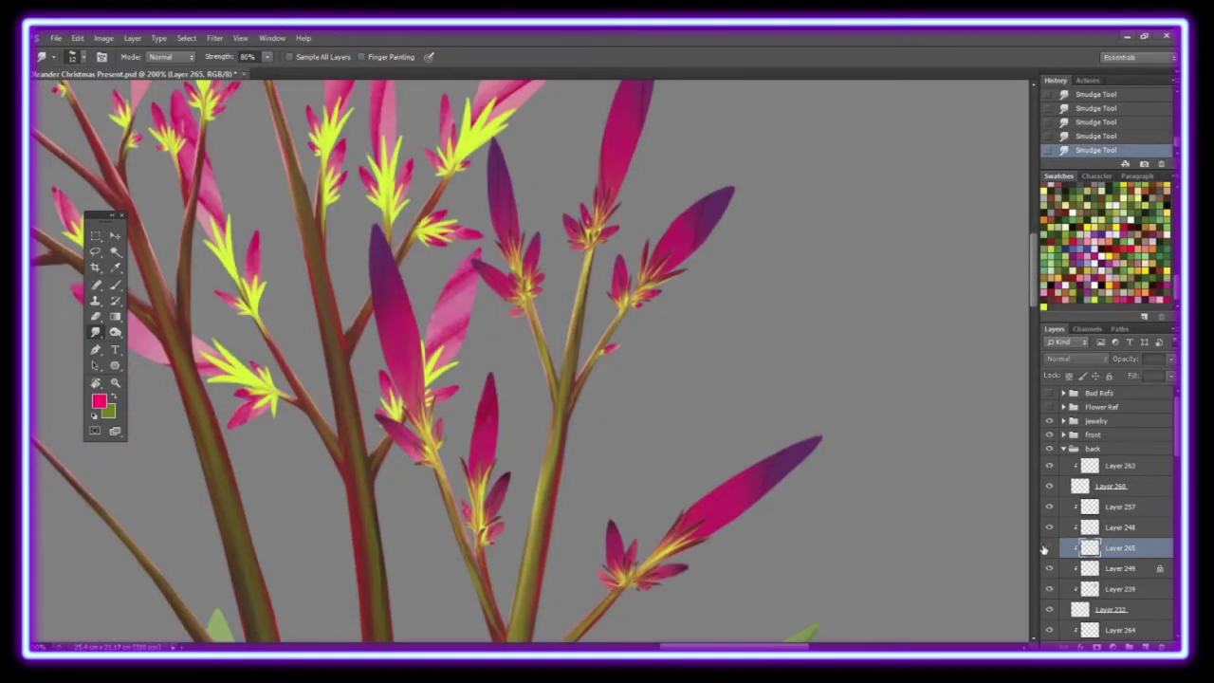
Step: Set the petal-colour layer to Multiply and fit the whole painting on screen
{"action": "key", "text": "ctrl+minus"}
{"action": "key", "text": "ctrl+minus"}
{"action": "key", "text": "alt+shift+m"}
{"action": "key", "text": "ctrl+bracketright"}
{"action": "key", "text": "ctrl+bracketleft"}
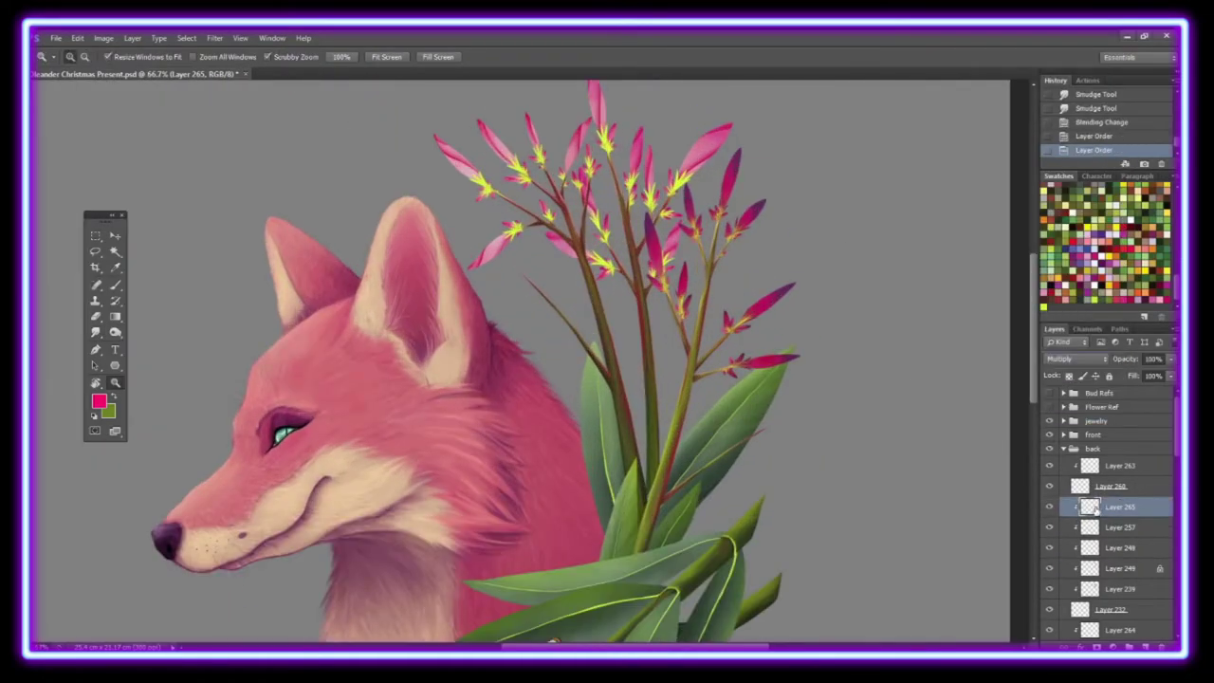
{"action": "key", "text": "ctrl+bracketright"}
{"action": "key", "text": "ctrl+0"}
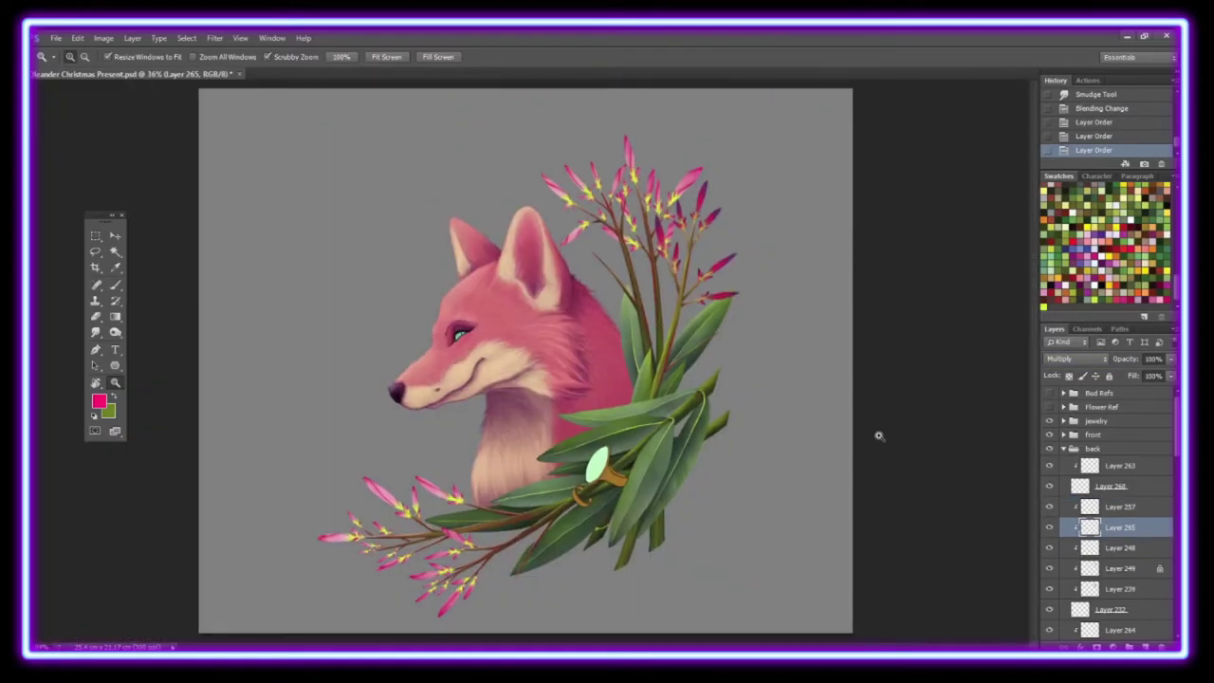
{"action": "scroll", "coordinate": [607, 253], "scroll_direction": "up", "scroll_amount": 3}
{"action": "key", "text": "ctrl+0"}
{"action": "scroll", "coordinate": [549, 558], "scroll_direction": "up", "scroll_amount": 1}
Step: In the front sprig's group, add a new layer clipped to Layer 258
{"action": "left_click", "coordinate": [1092, 435]}
{"action": "key", "text": "ctrl+shift+alt+n"}
{"action": "right_click", "coordinate": [1091, 452]}
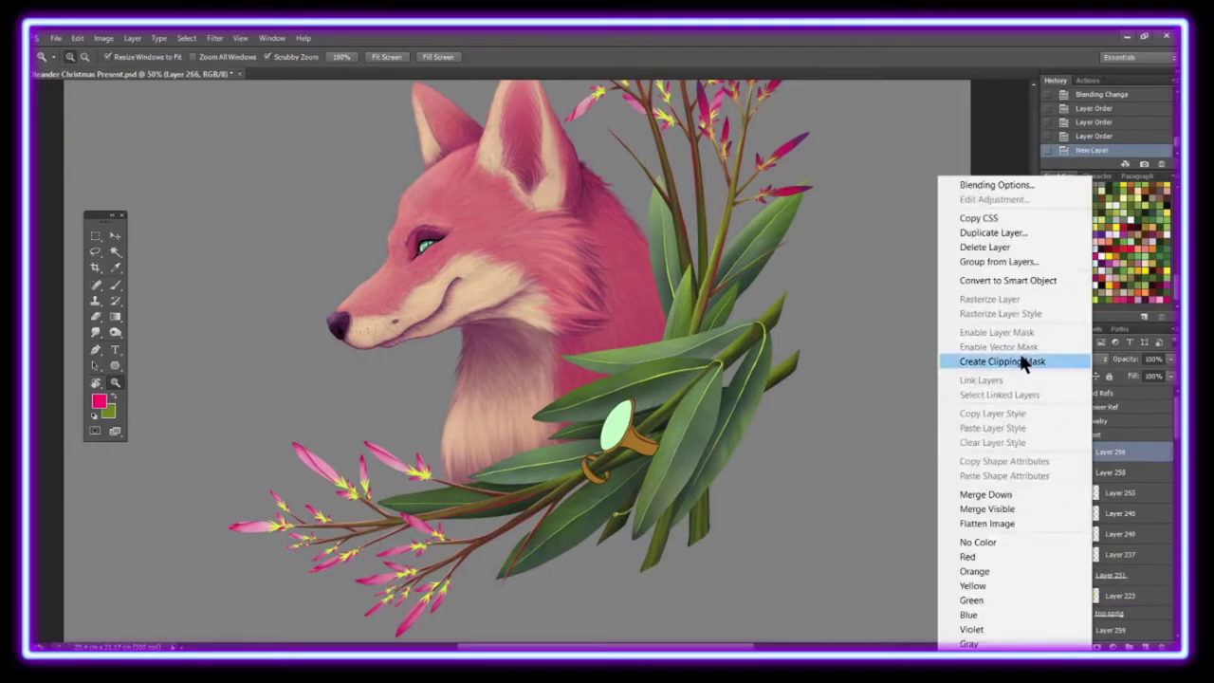
{"action": "left_click", "coordinate": [1065, 361]}
{"action": "key", "text": "ctrl+plus"}
{"action": "key", "text": "ctrl+plus"}
{"action": "key", "text": "ctrl+plus"}
Step: Paint darker reddish shading strokes on the front buds and yellow bud bases
{"action": "mouse_move", "coordinate": [343, 308]}
{"action": "left_mouse_down"}
{"action": "mouse_move", "coordinate": [327, 360]}
{"action": "mouse_move", "coordinate": [377, 450]}
{"action": "mouse_move", "coordinate": [294, 453]}
{"action": "mouse_move", "coordinate": [335, 494]}
{"action": "left_mouse_up"}
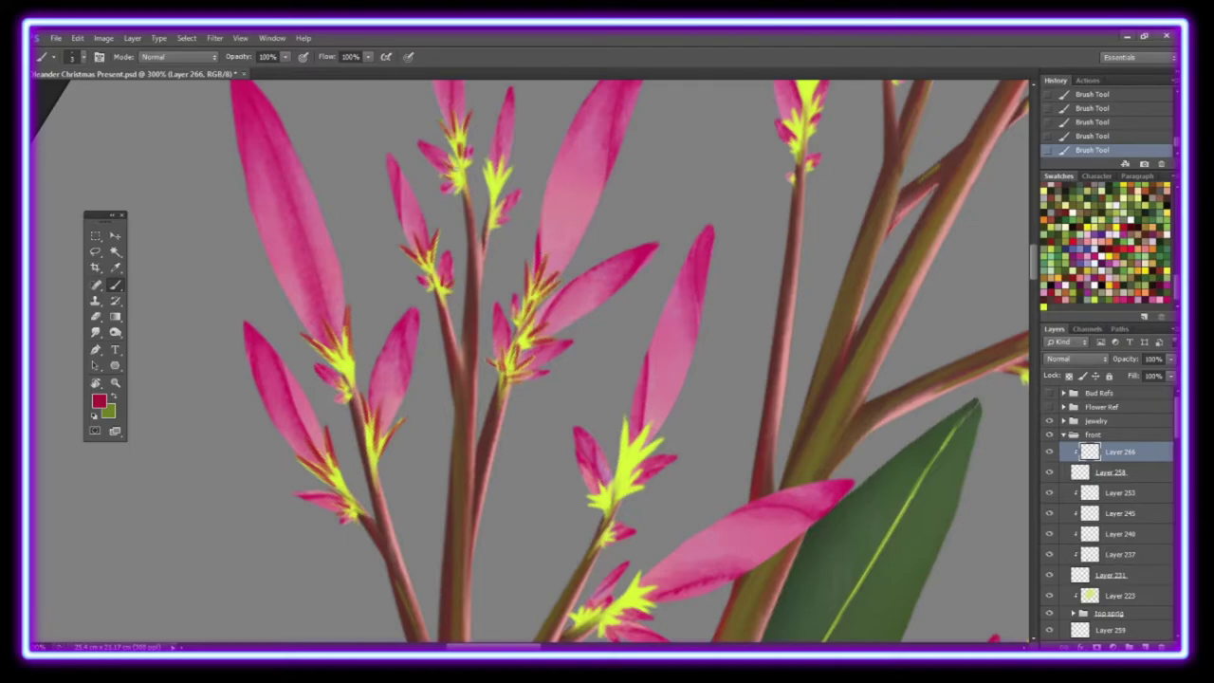
{"action": "left_click_drag", "start_coordinate": [622, 417], "coordinate": [661, 440]}
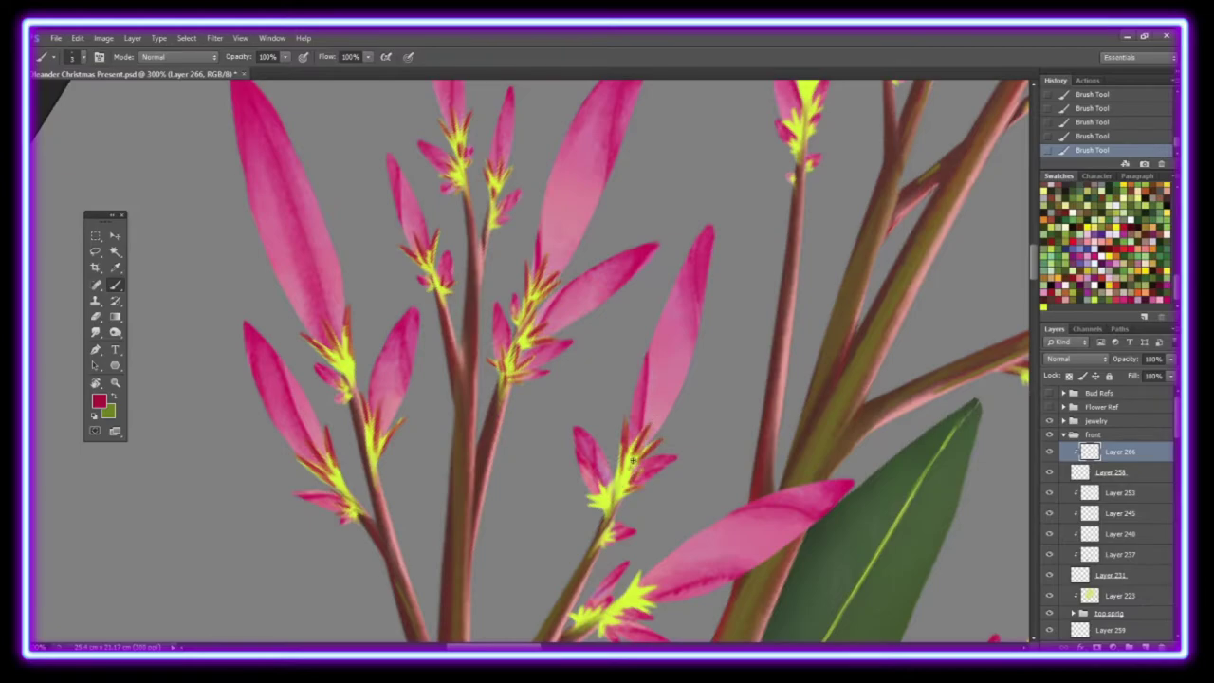
{"action": "scroll", "coordinate": [1011, 286], "scroll_direction": "down", "scroll_amount": 5}
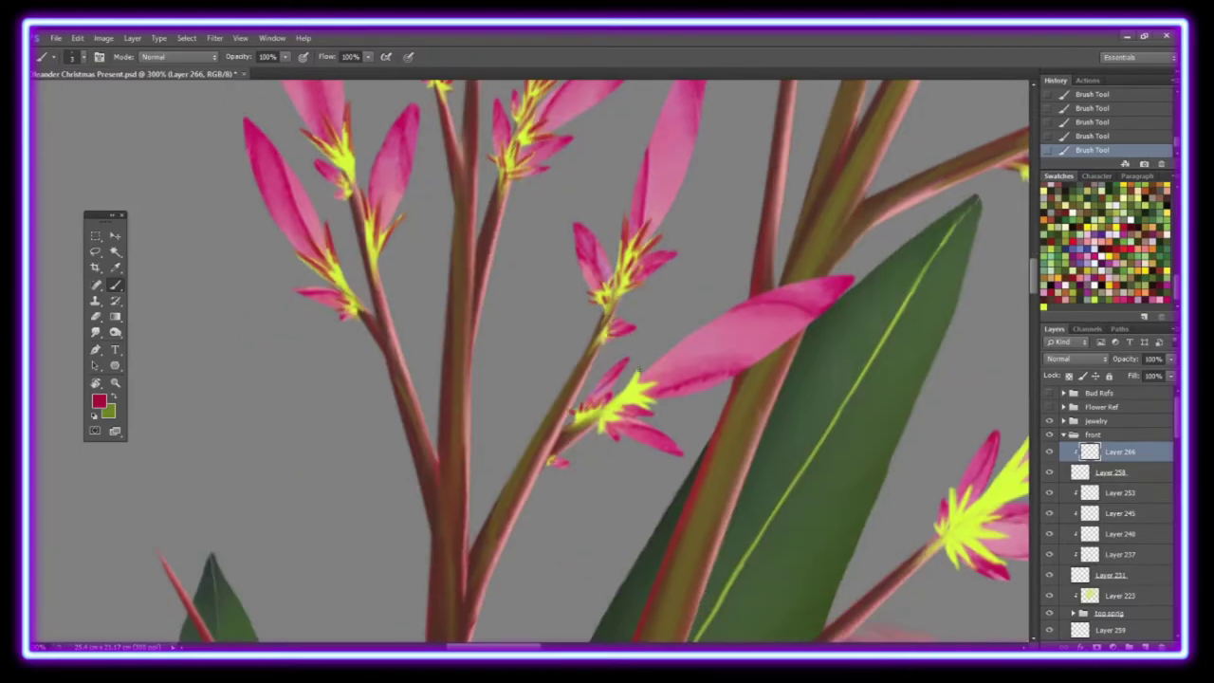
{"action": "key", "text": "ctrl+minus"}
{"action": "scroll", "coordinate": [531, 360], "scroll_direction": "up", "scroll_amount": 1}
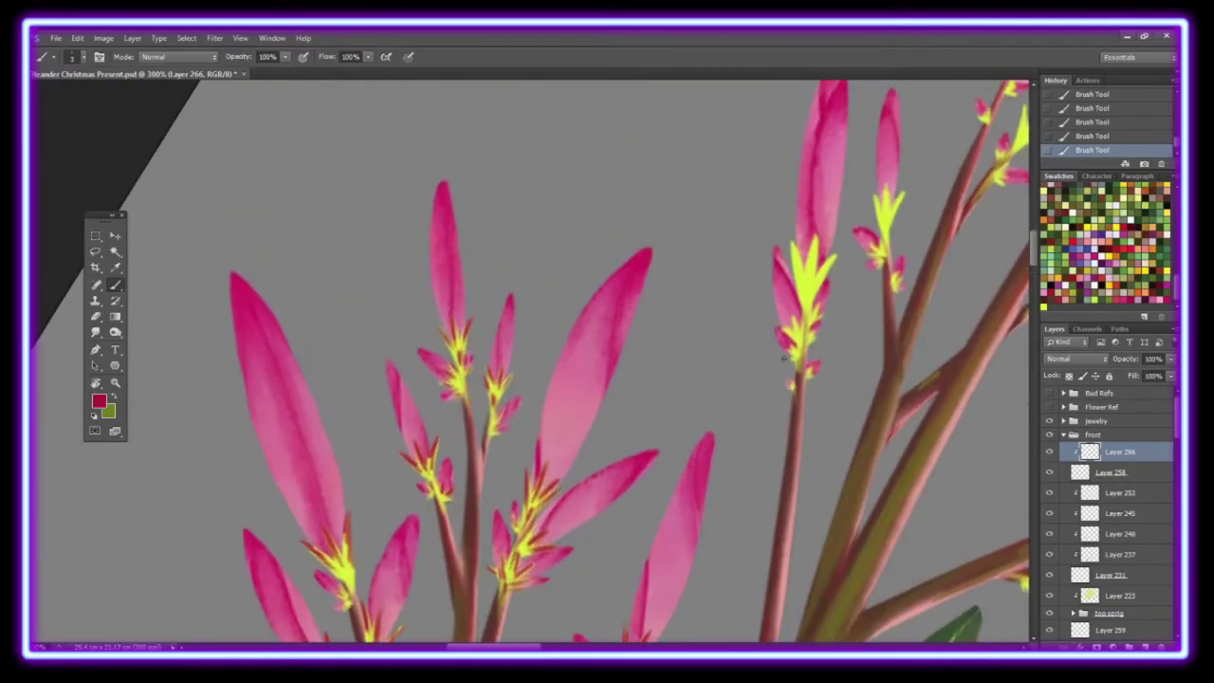
Step: Smudge the reddish shading into the bud base and zoom out to the whole painting
{"action": "key", "text": "z"}
{"action": "key", "text": "r"}
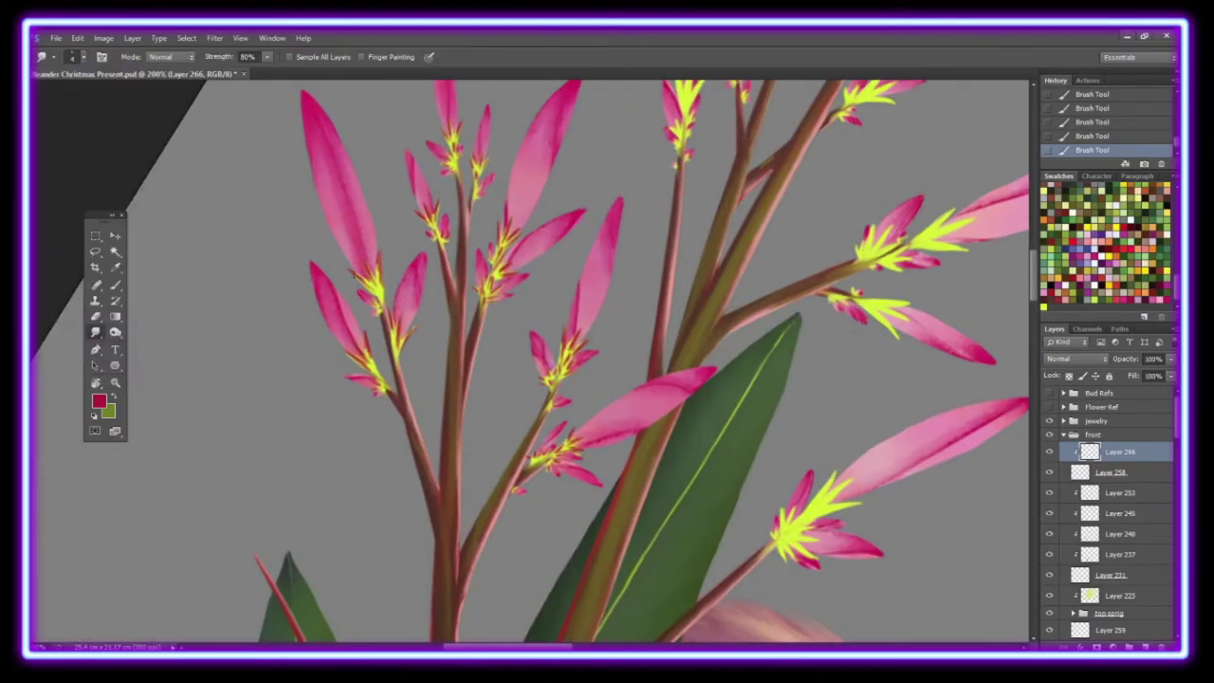
{"action": "left_click_drag", "start_coordinate": [398, 327], "coordinate": [399, 362]}
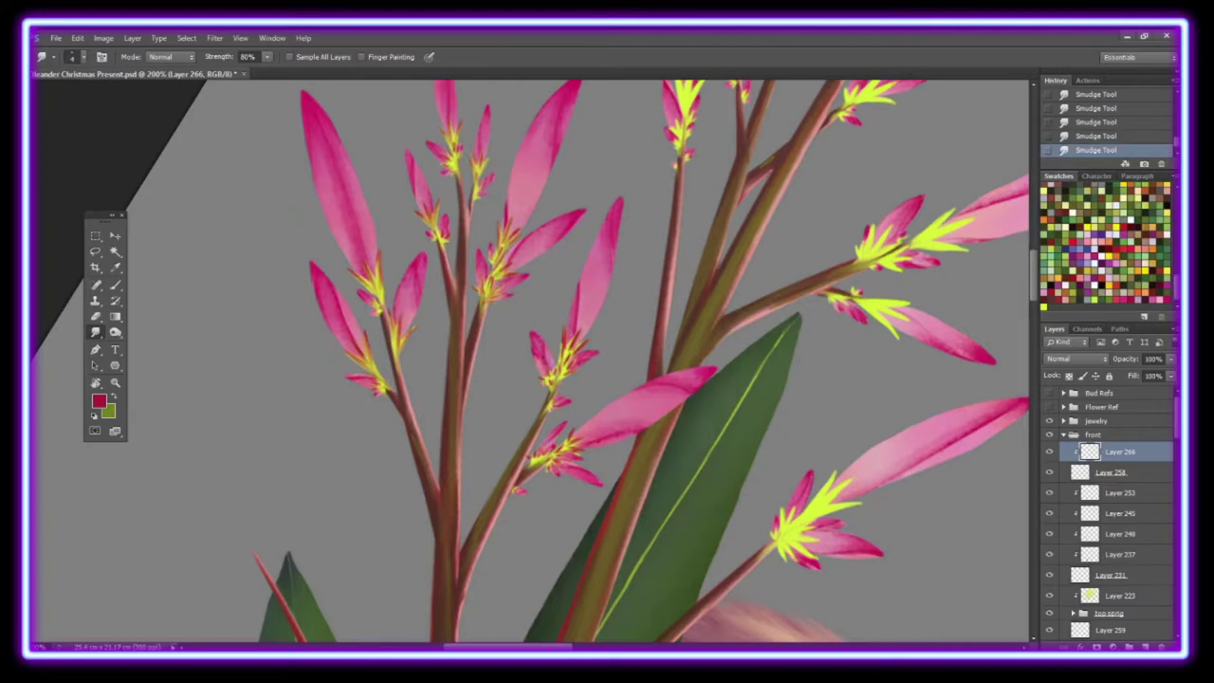
{"action": "key", "text": "z"}
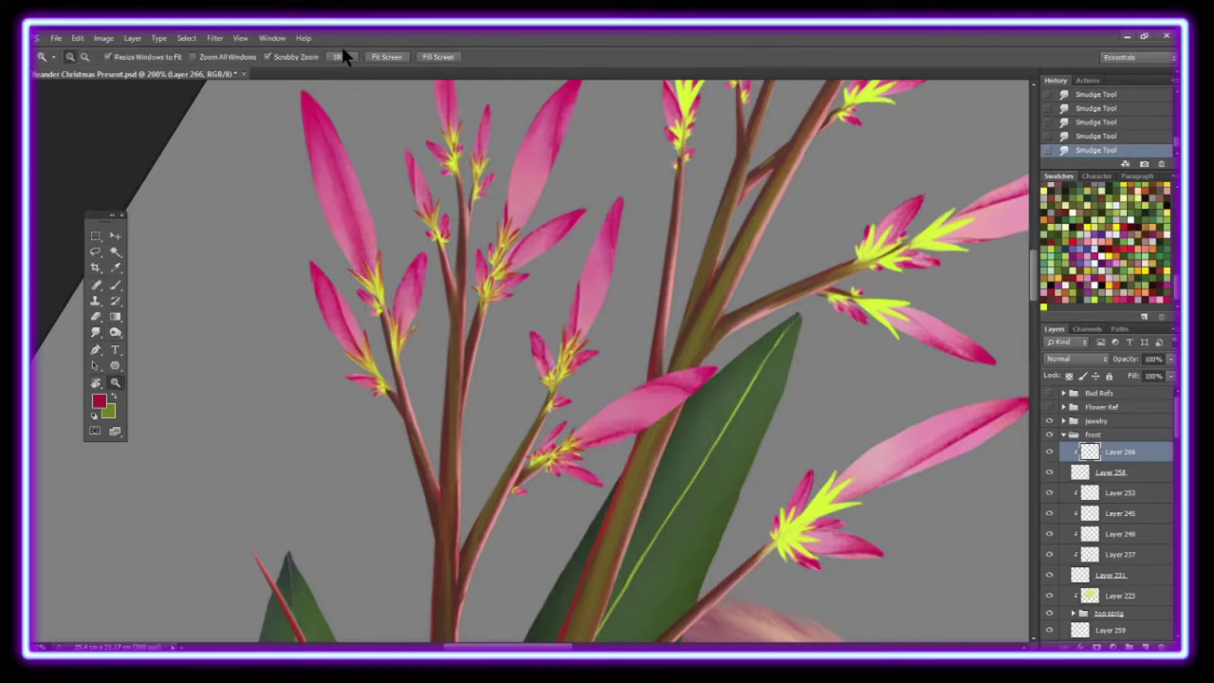
{"action": "key", "text": "ctrl+minus"}
Step: Add a new layer clipped to Layer 229 for the lower sprig
{"action": "left_click", "coordinate": [365, 194]}
{"action": "scroll", "coordinate": [1119, 569], "scroll_direction": "down", "scroll_amount": 5}
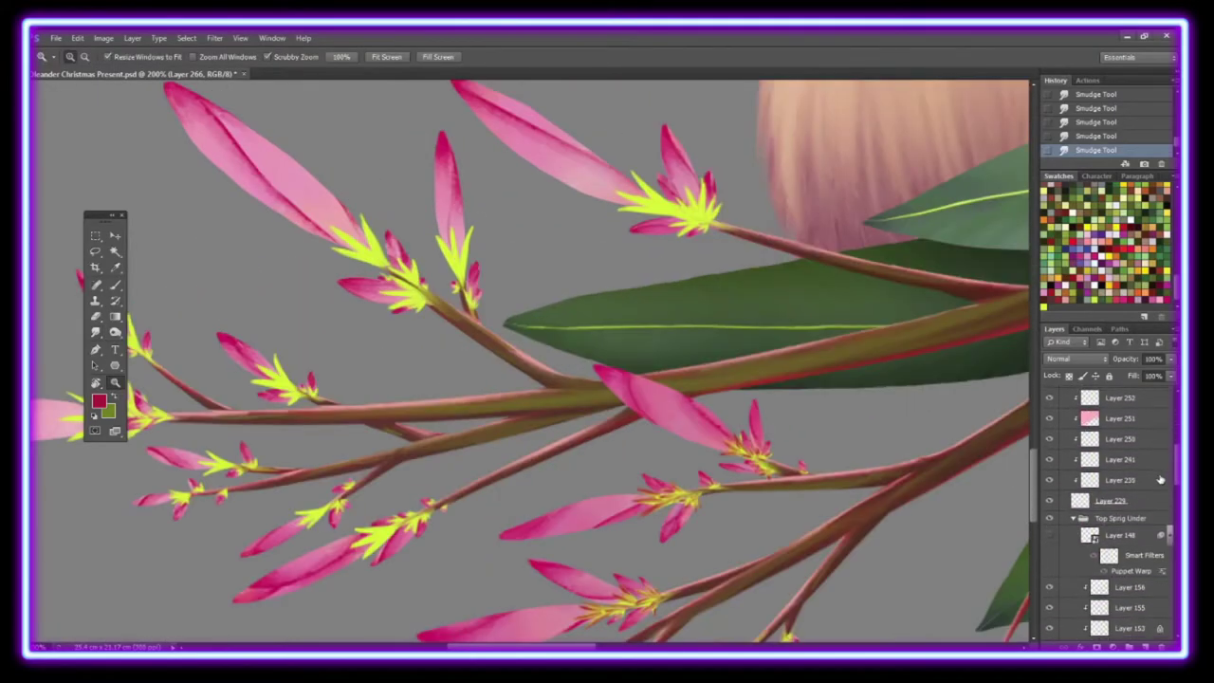
{"action": "left_click", "coordinate": [1081, 504]}
{"action": "key", "text": "ctrl+shift+alt+n"}
{"action": "key", "text": "ctrl+alt+g"}
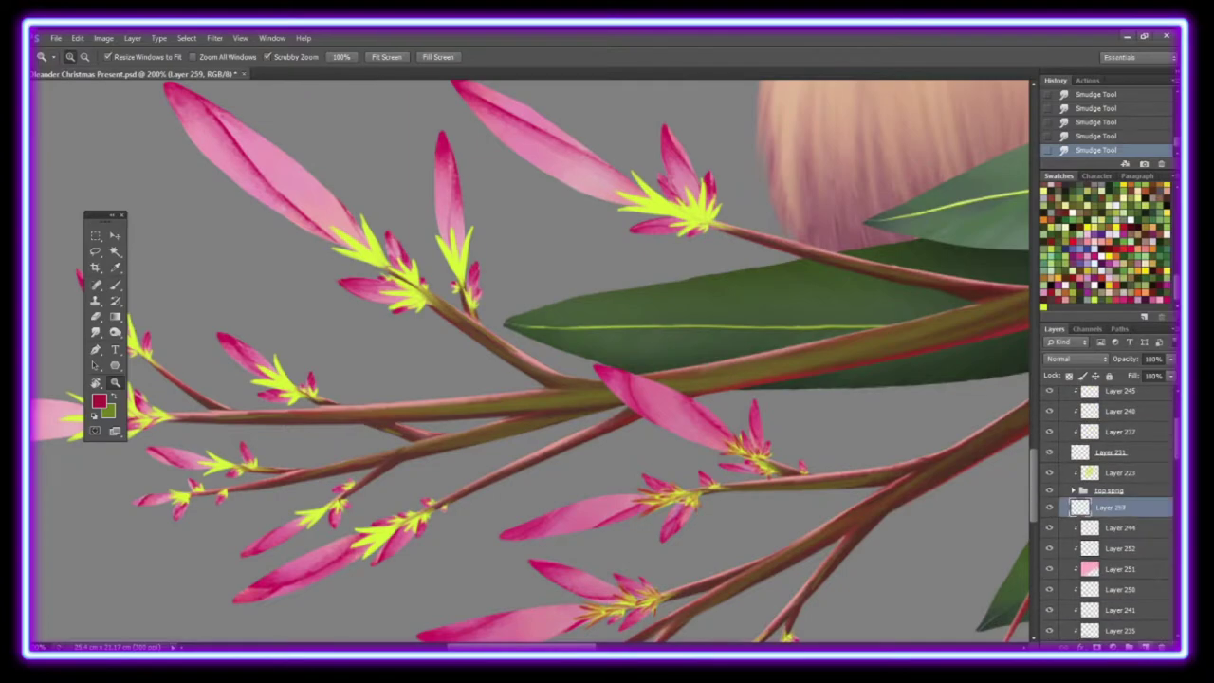
Step: Paint darker reddish strokes on the pink petals, bud bases and stamens
{"action": "key", "text": "b"}
{"action": "left_click_drag", "start_coordinate": [700, 179], "coordinate": [702, 194]}
{"action": "left_click_drag", "start_coordinate": [703, 180], "coordinate": [705, 200]}
{"action": "left_click_drag", "start_coordinate": [701, 190], "coordinate": [703, 211]}
{"action": "left_click_drag", "start_coordinate": [706, 185], "coordinate": [705, 206]}
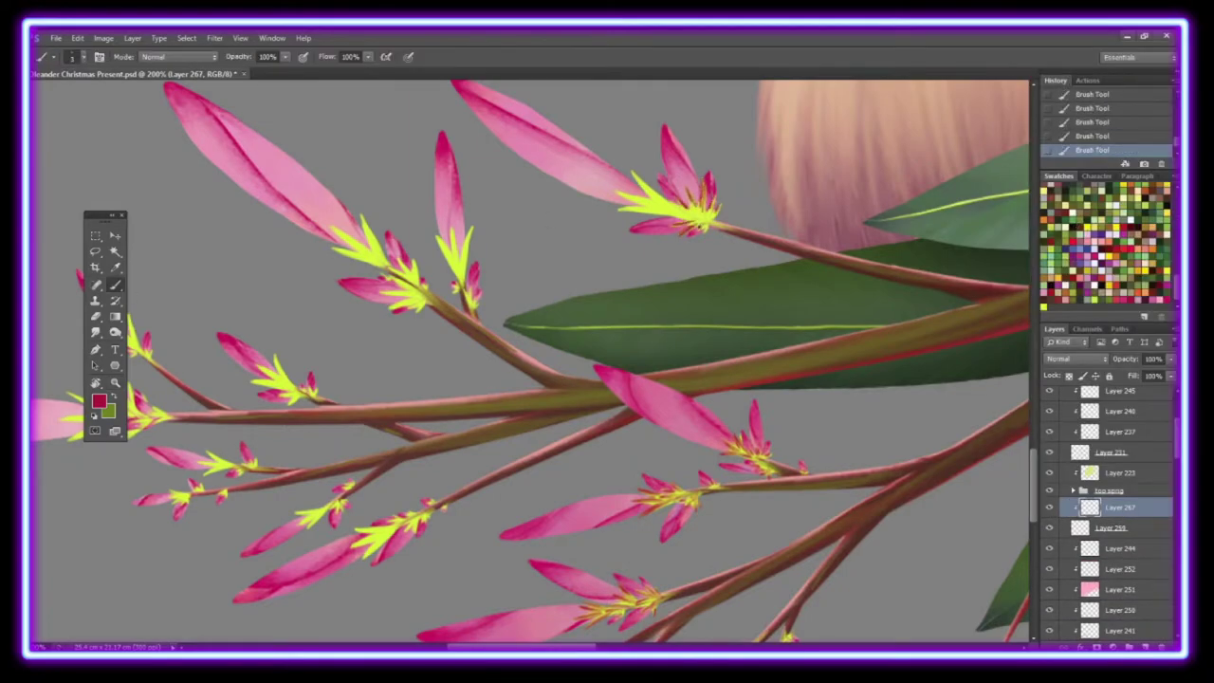
Step: Blend the fresh darker strokes with the Smudge tool, alternating with the Brush
{"action": "left_click", "coordinate": [94, 331]}
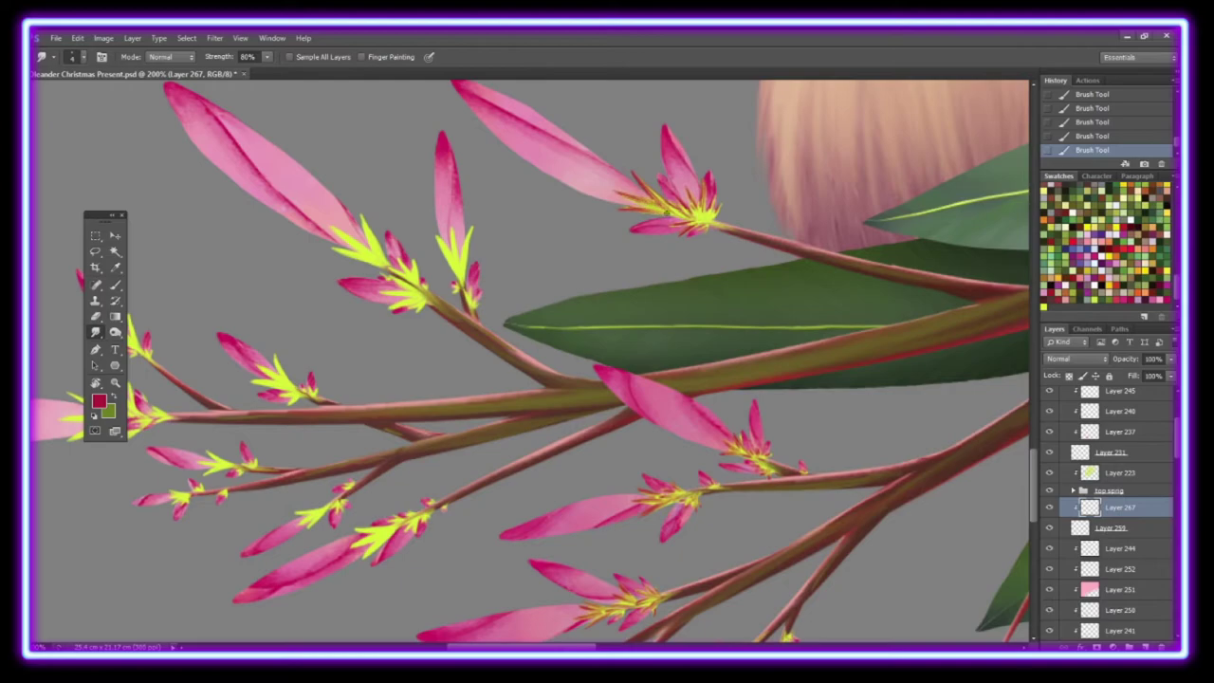
{"action": "key", "text": "b"}
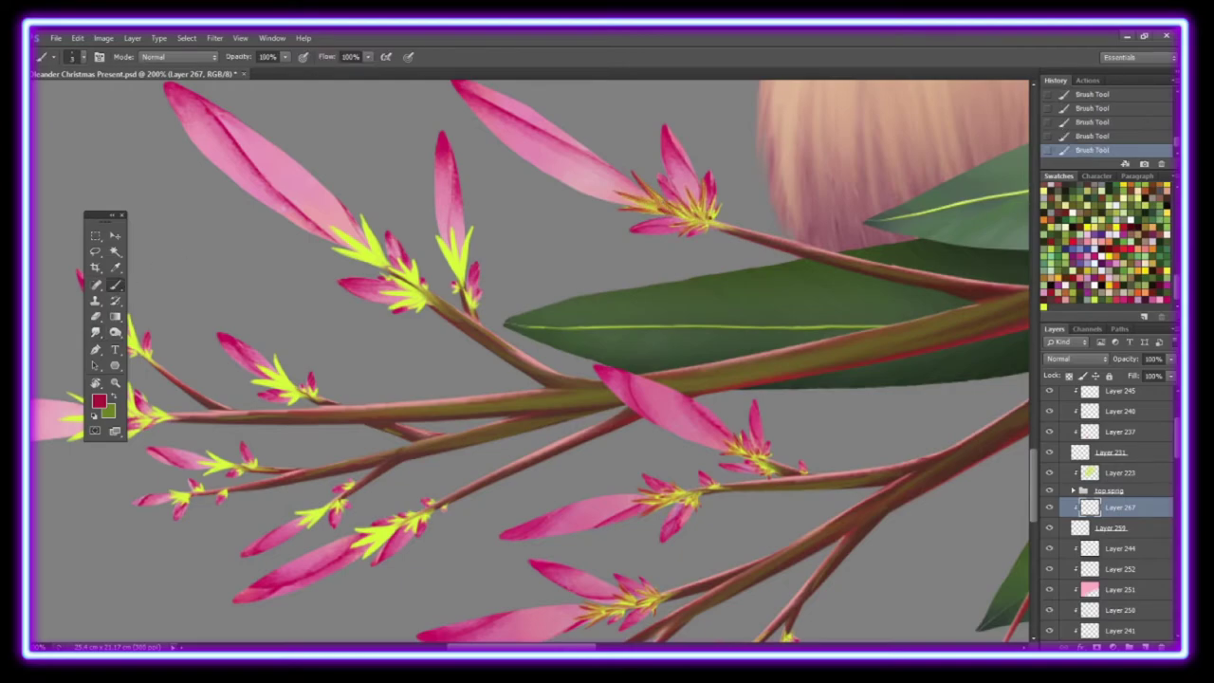
{"action": "key", "text": "r"}
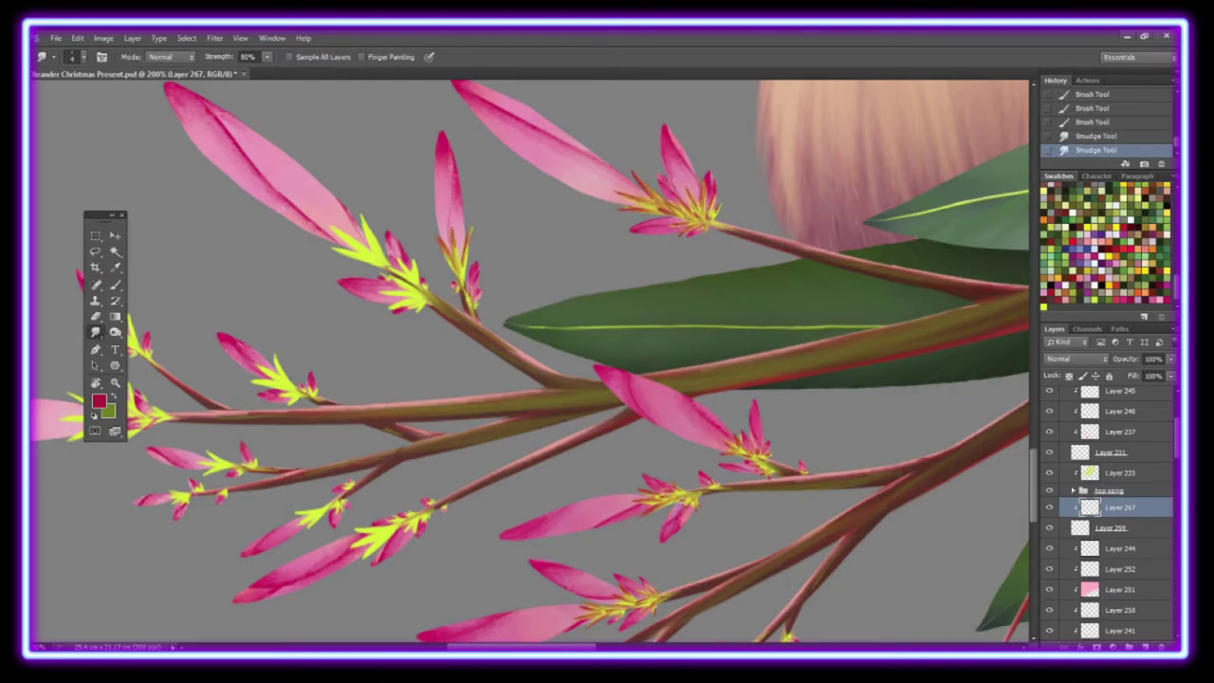
{"action": "key", "text": "b"}
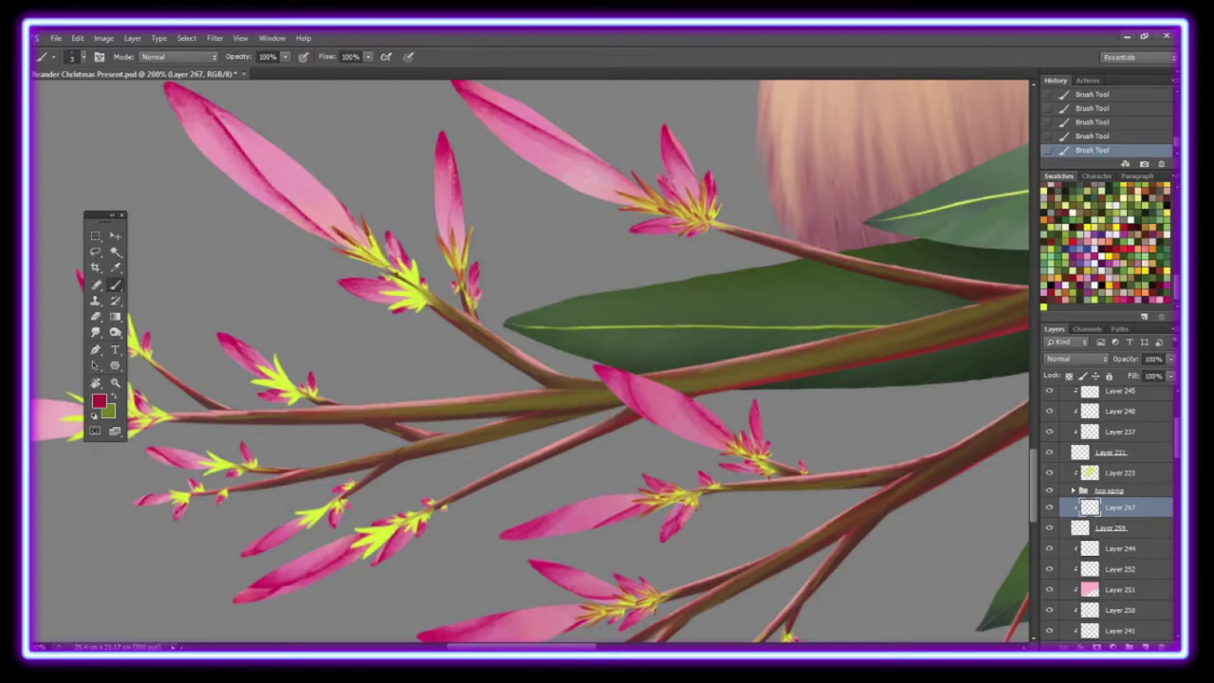
{"action": "key", "text": "r"}
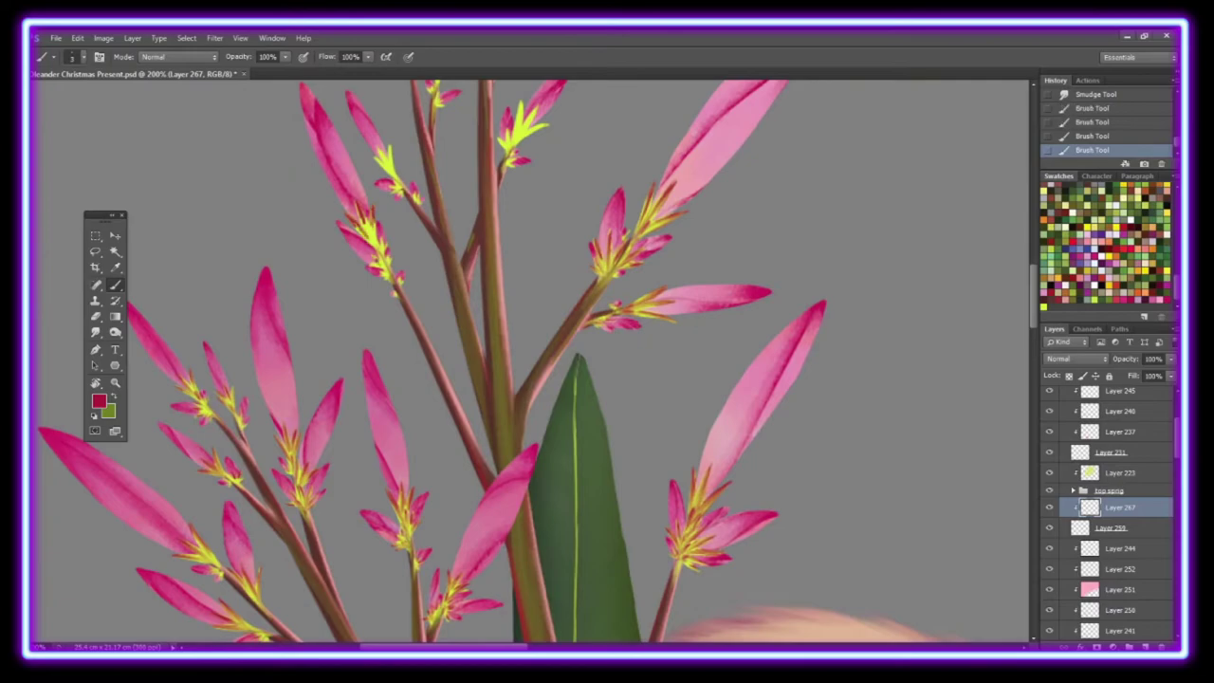
{"action": "left_click", "coordinate": [96, 332]}
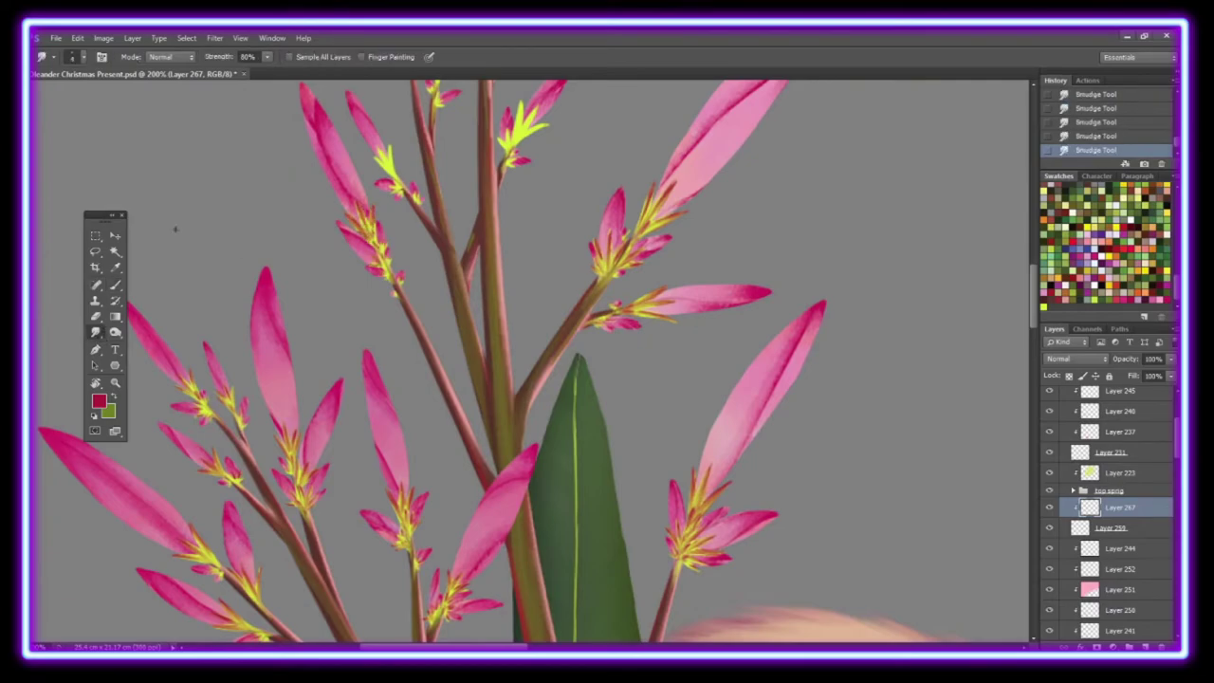
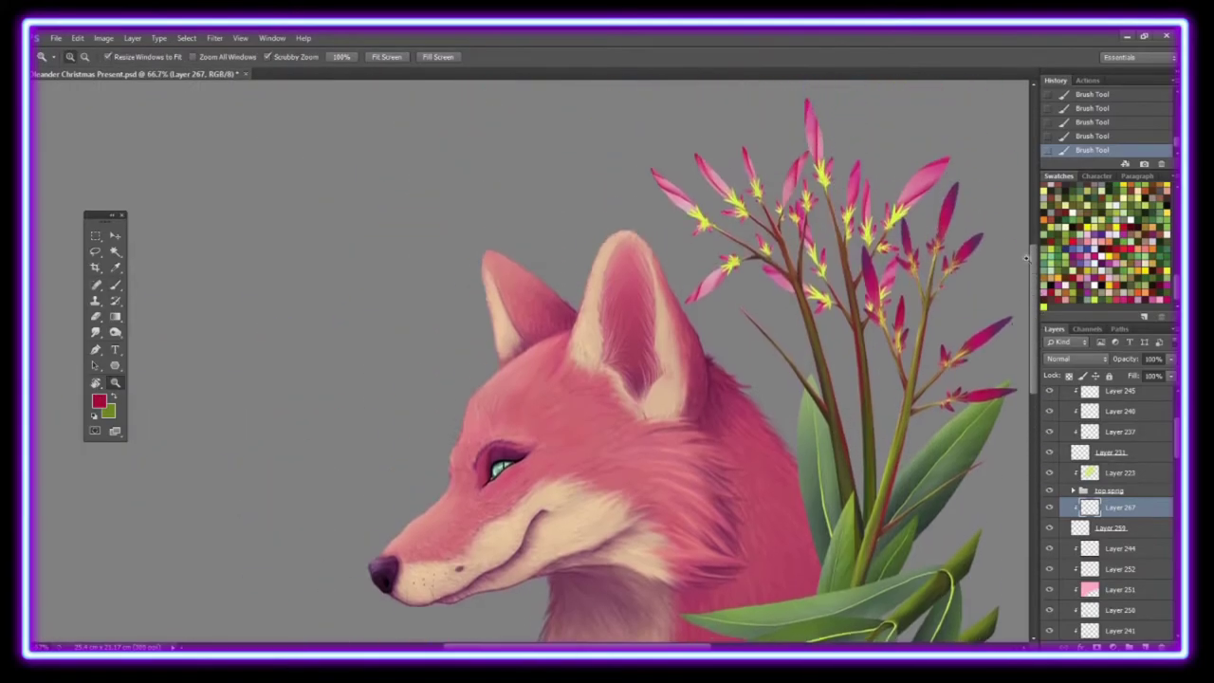
Step: Add a new layer and blend the paint near an upper-sprig flower centre
{"action": "scroll", "coordinate": [1066, 438], "scroll_direction": "up", "scroll_amount": 3}
{"action": "scroll", "coordinate": [1089, 571], "scroll_direction": "down", "scroll_amount": 3}
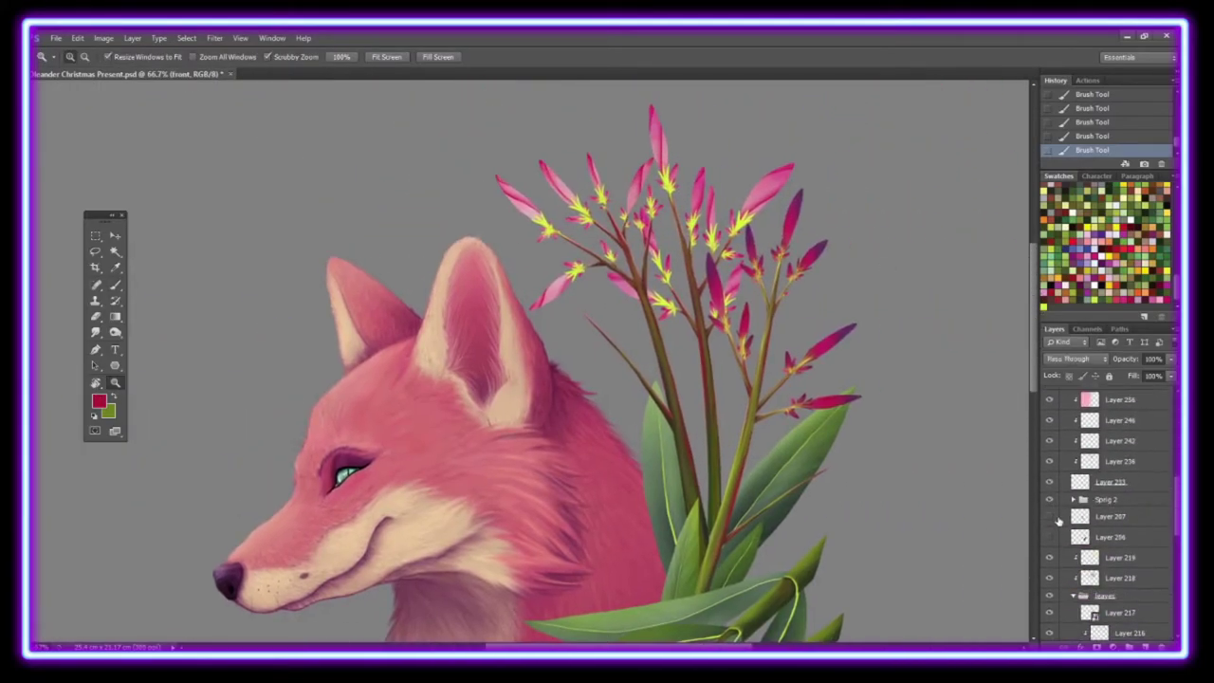
{"action": "key", "text": "ctrl+shift+alt+n"}
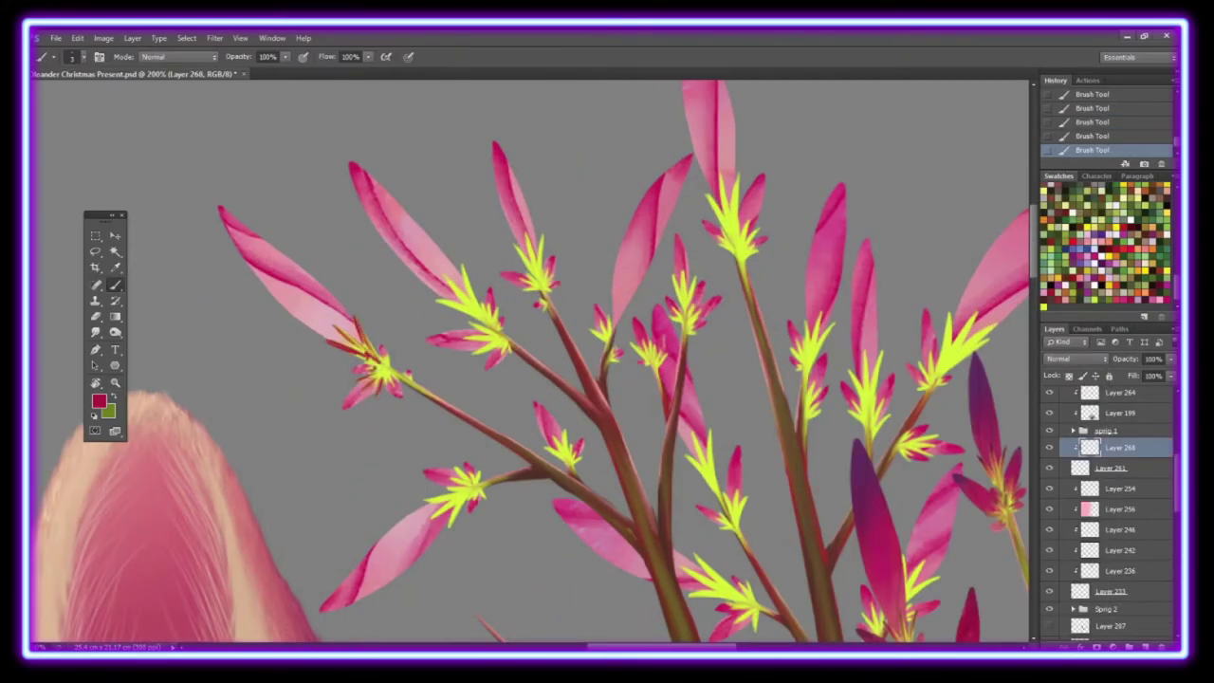
{"action": "key", "text": "r"}
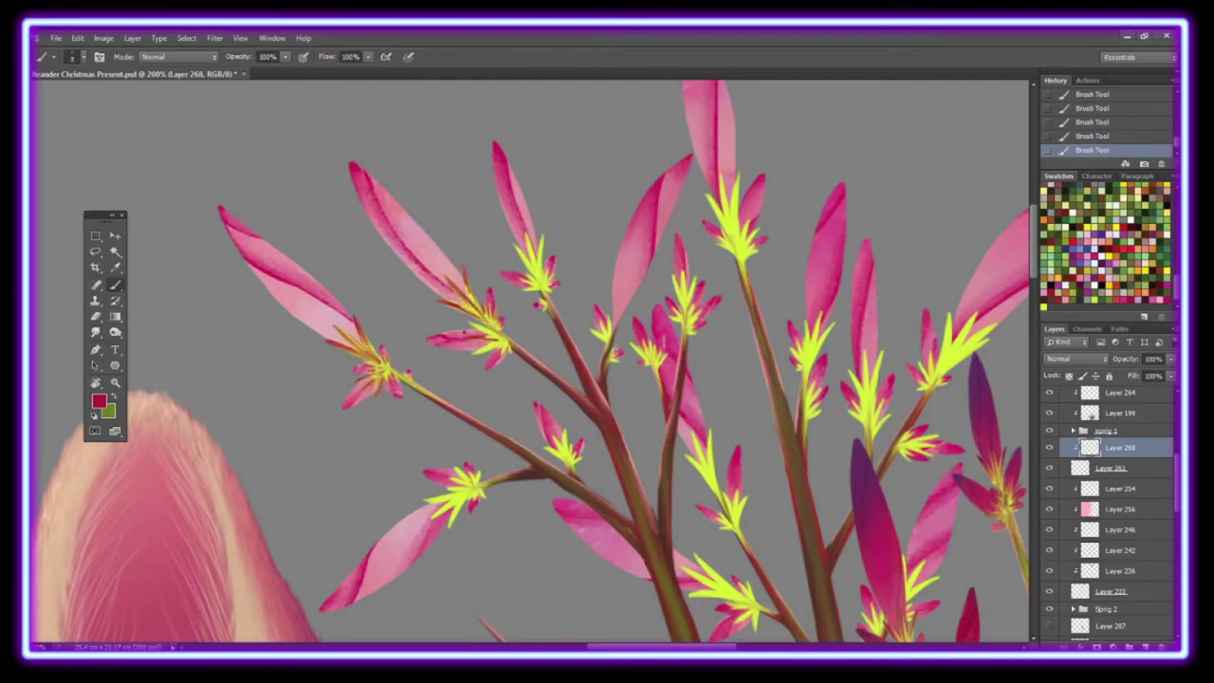
{"action": "key", "text": "r"}
{"action": "left_click_drag", "start_coordinate": [483, 318], "coordinate": [446, 307]}
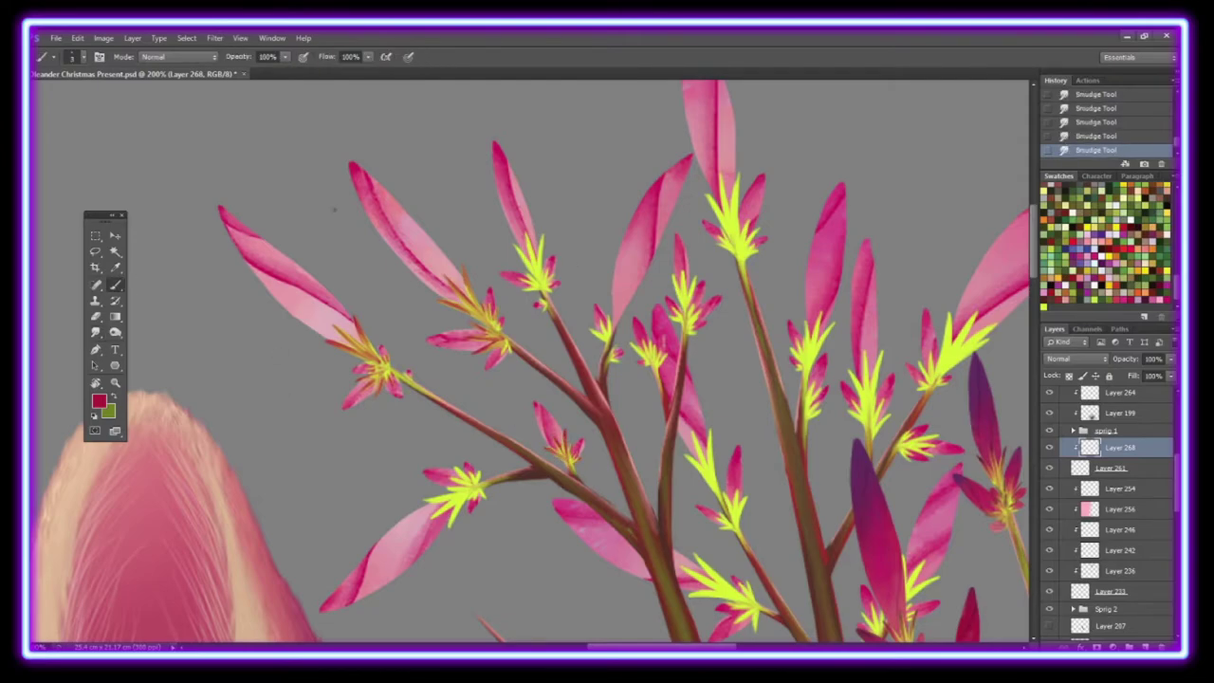
{"action": "key", "text": "r"}
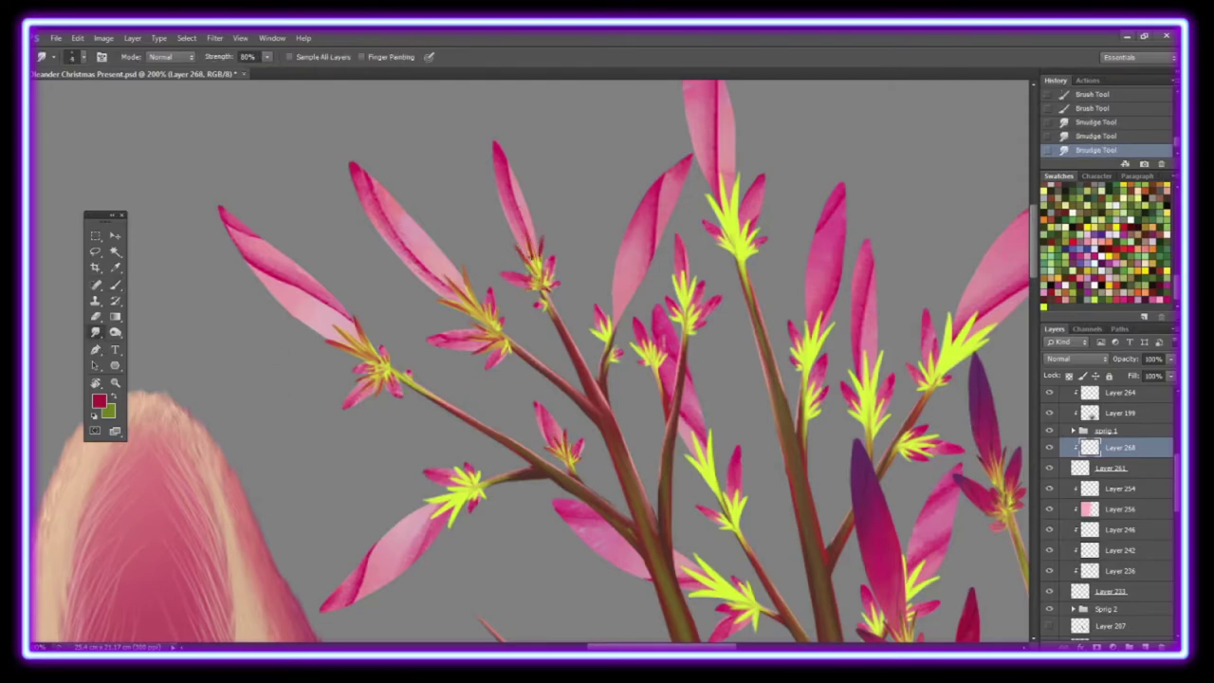
{"action": "key", "text": "b"}
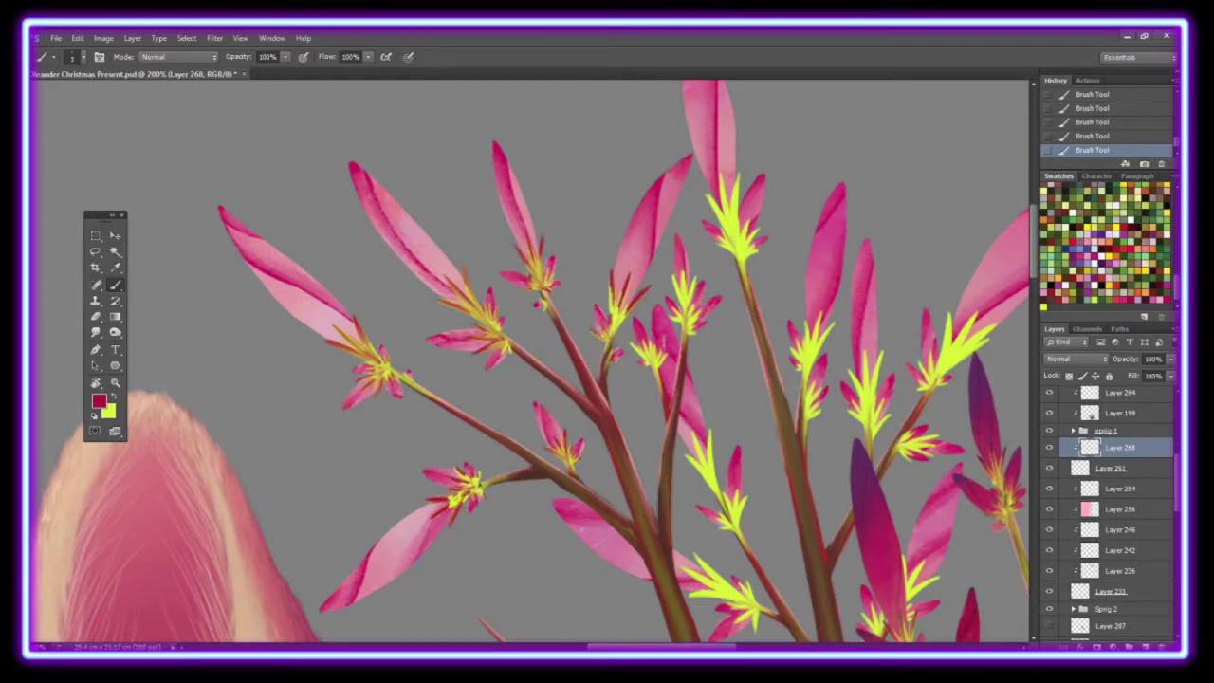
Step: Alternate smudging and painting the flower centres on the sprig's right side
{"action": "key", "text": "r"}
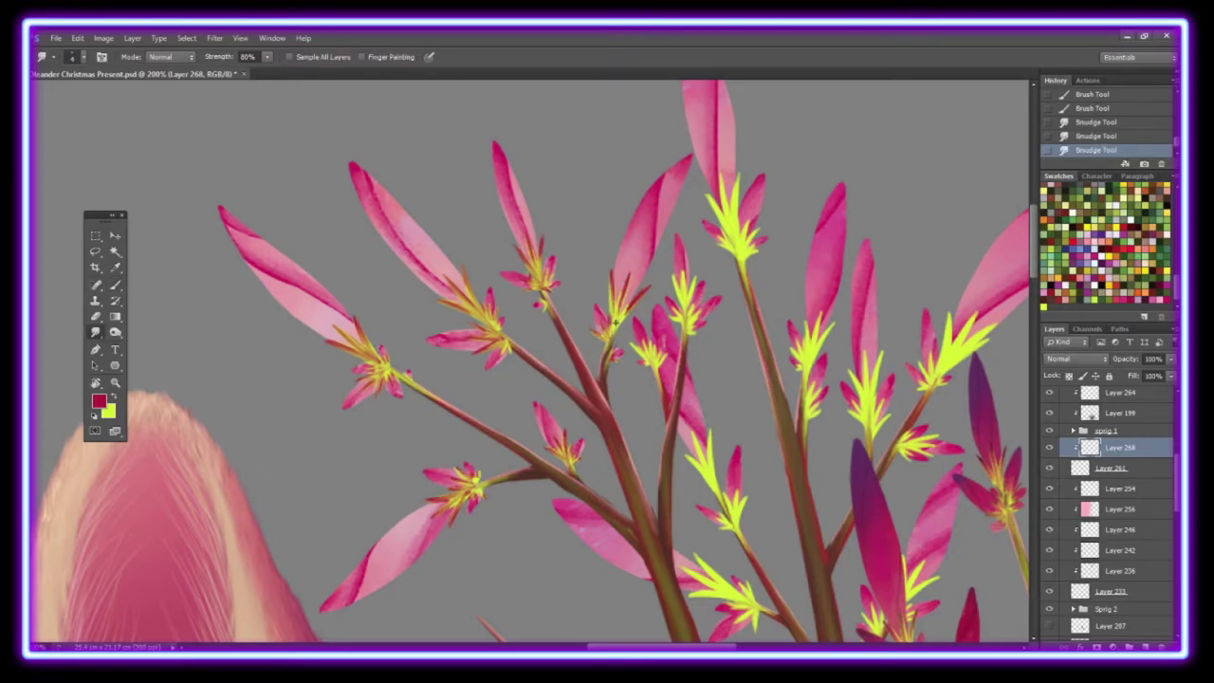
{"action": "key", "text": "b"}
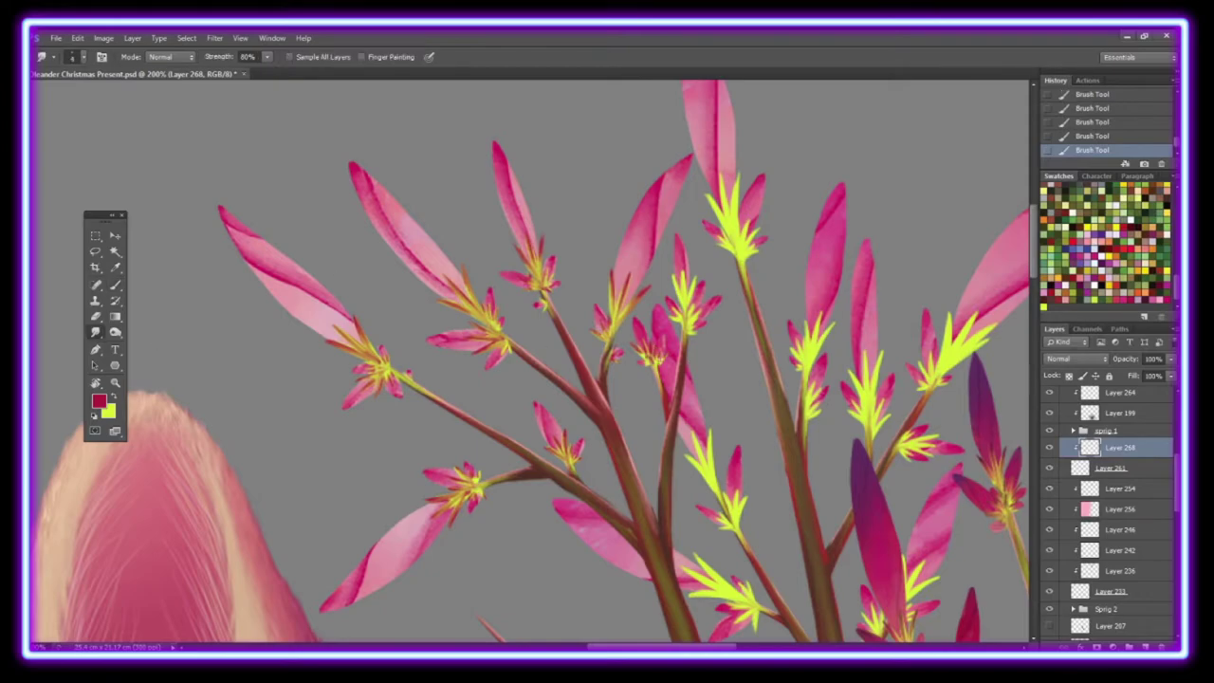
{"action": "left_click_drag", "start_coordinate": [569, 361], "coordinate": [431, 360]}
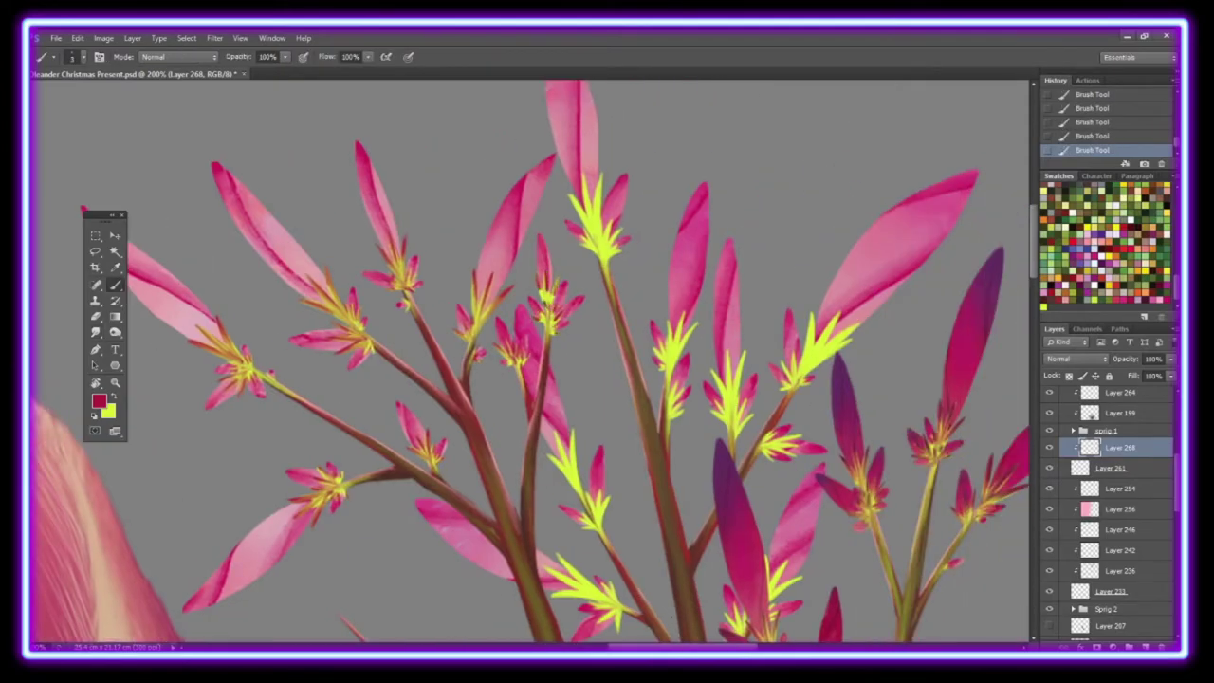
{"action": "key", "text": "r"}
{"action": "key", "text": "b"}
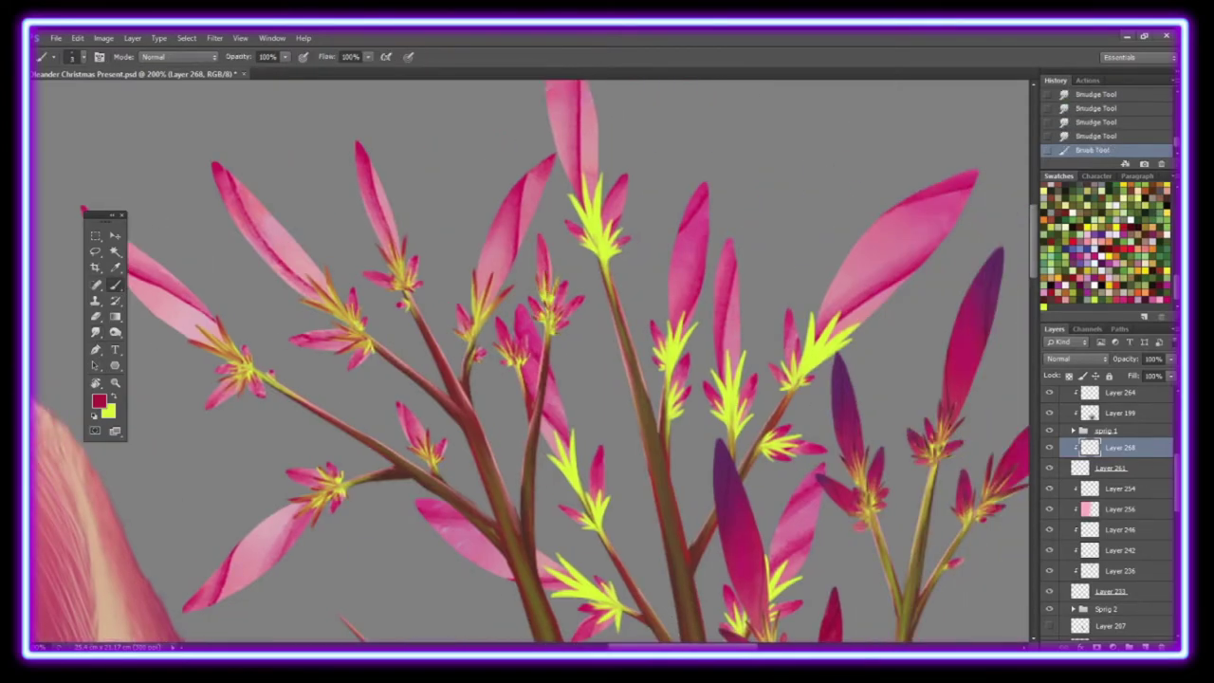
Step: Add Layer 269 clipped to the layer below and smudge the lower flower cluster
{"action": "key", "text": "ctrl+shift+alt+n"}
{"action": "scroll", "coordinate": [1109, 512], "scroll_direction": "down", "scroll_amount": 3}
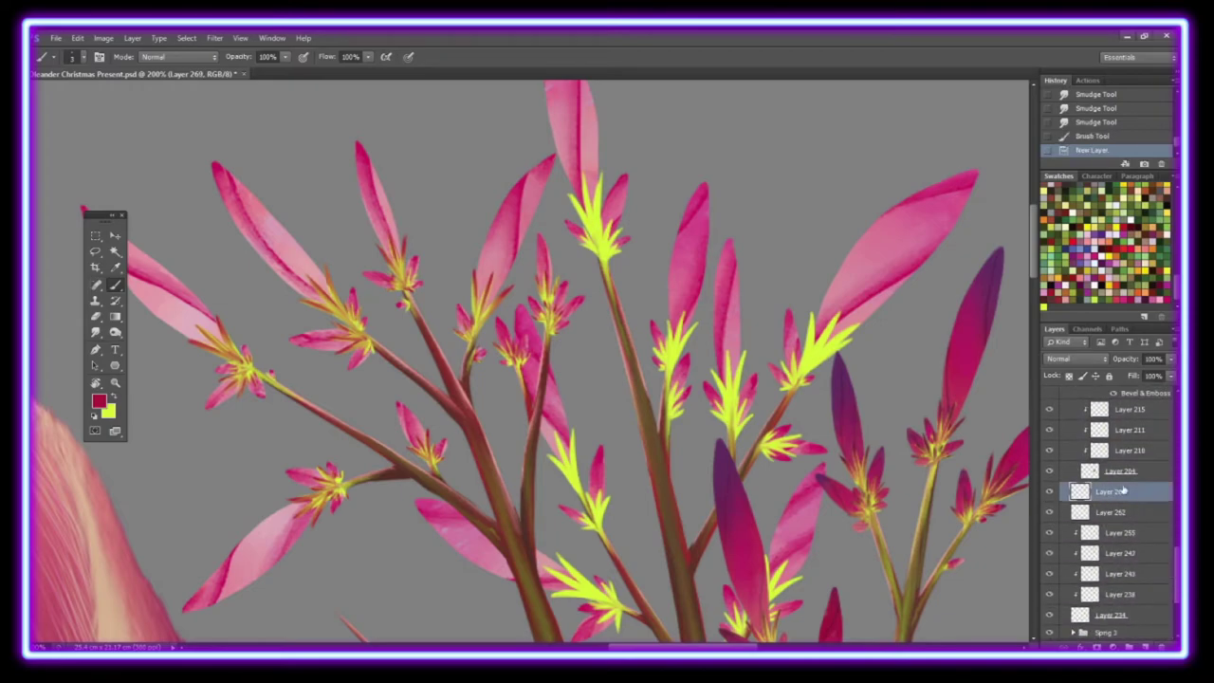
{"action": "right_click", "coordinate": [1123, 490]}
{"action": "left_click", "coordinate": [1037, 385]}
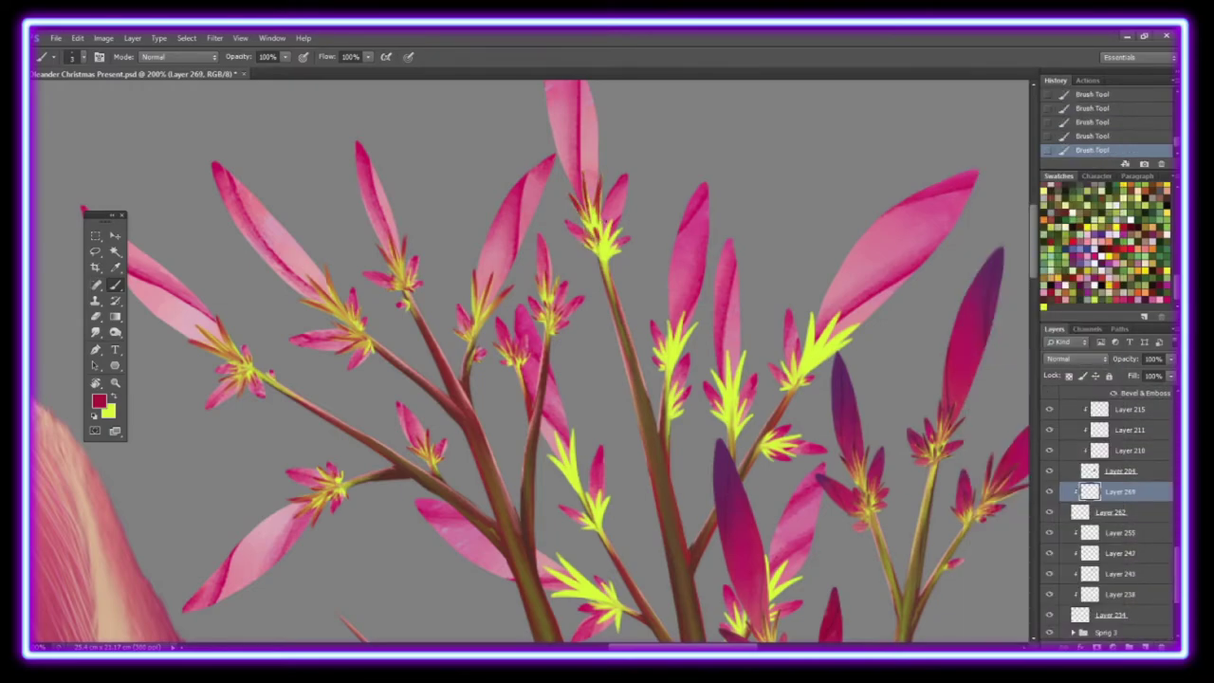
{"action": "key", "text": "r"}
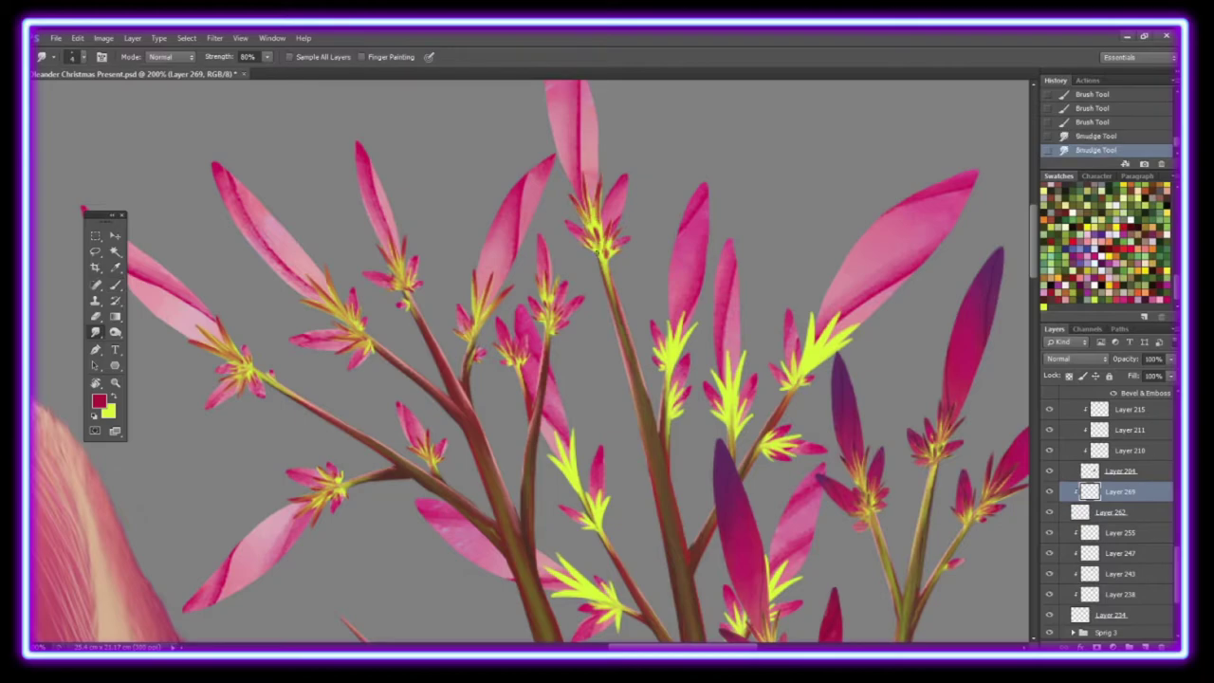
{"action": "key", "text": "b"}
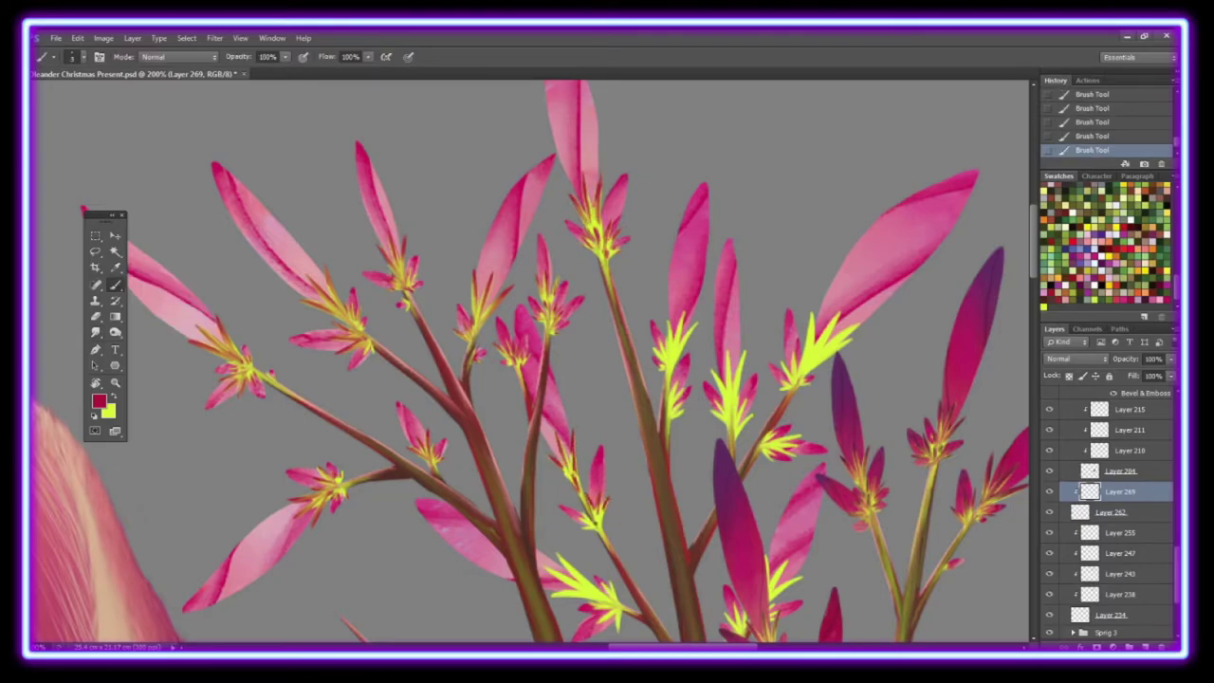
{"action": "key", "text": "r"}
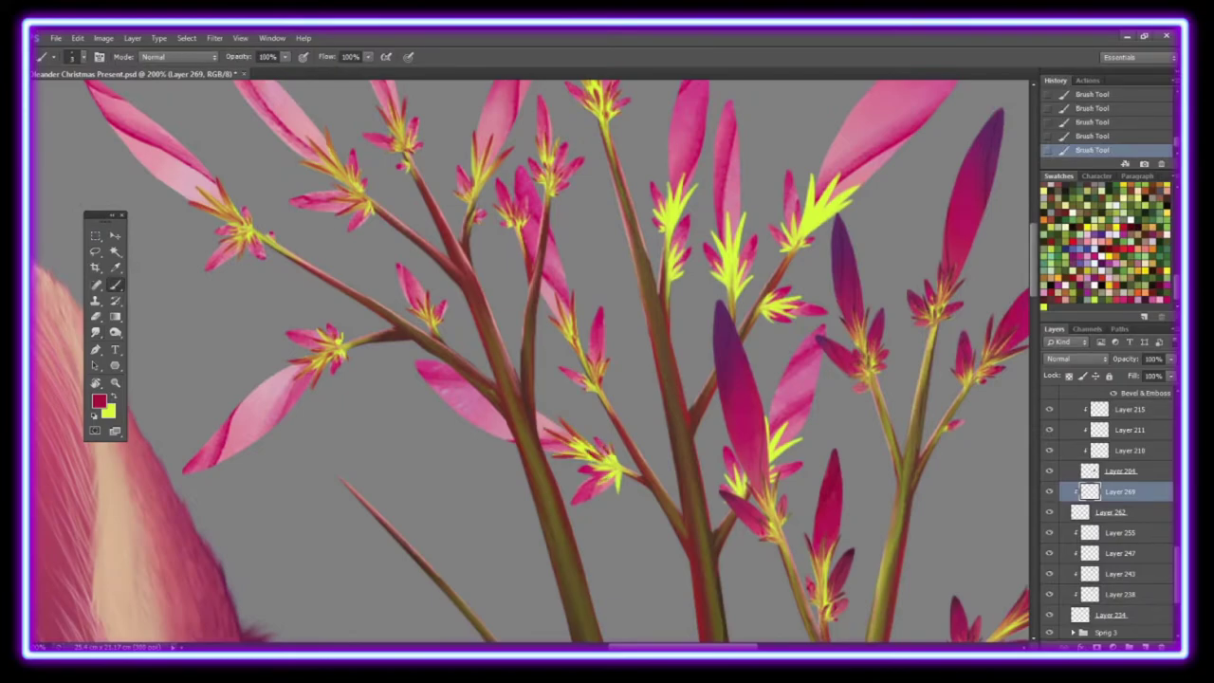
{"action": "key", "text": "r"}
{"action": "left_click_drag", "start_coordinate": [618, 472], "coordinate": [618, 489]}
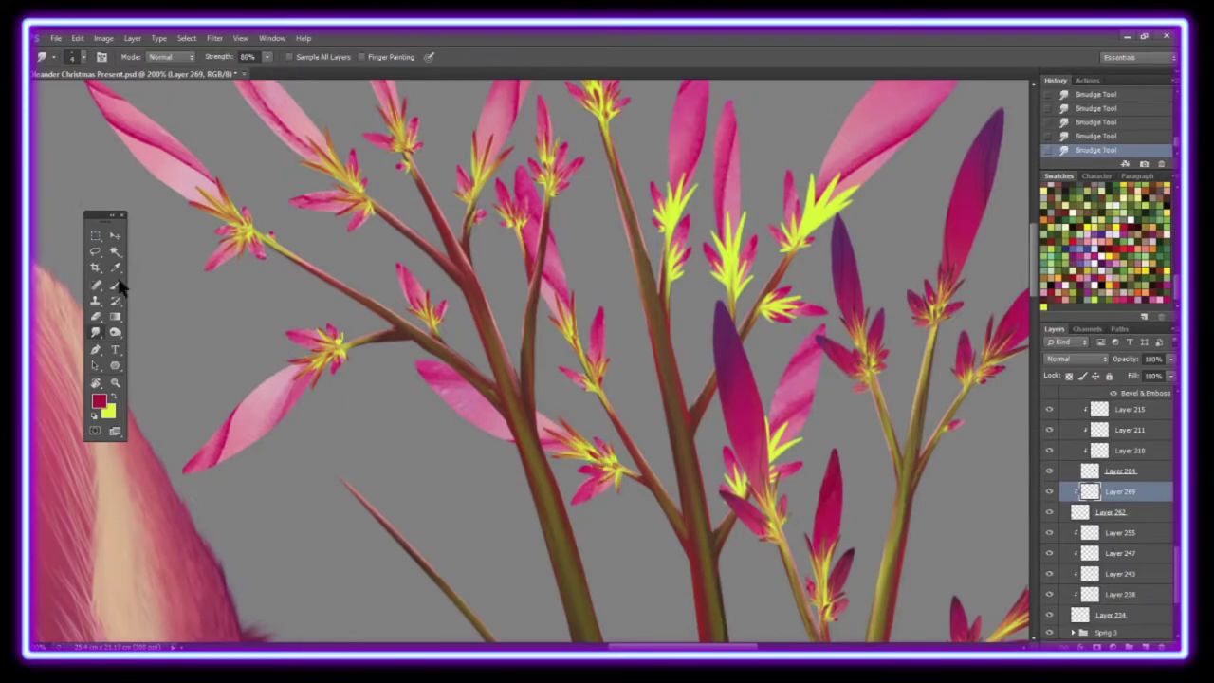
Step: Dab paint onto a flower centre and smudge the right-hand bud
{"action": "left_click", "coordinate": [119, 283]}
{"action": "key", "text": "r"}
{"action": "left_click_drag", "start_coordinate": [770, 447], "coordinate": [782, 465]}
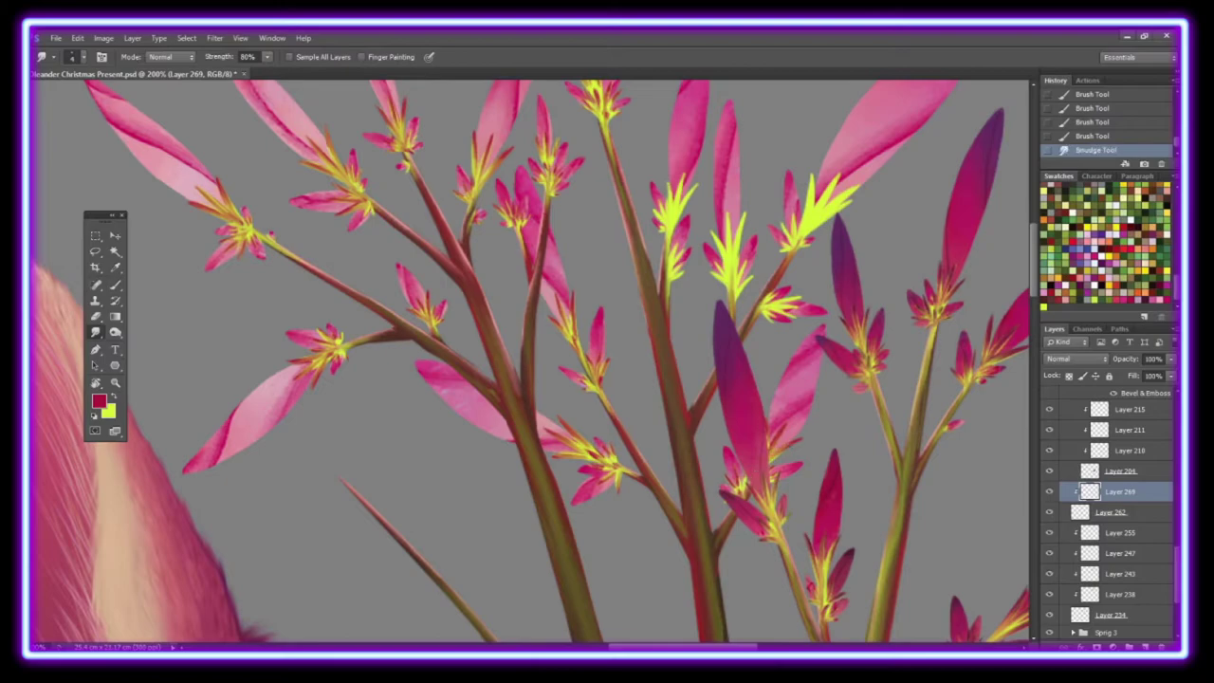
{"action": "scroll", "coordinate": [531, 360], "scroll_direction": "down", "scroll_amount": 2}
{"action": "key", "text": "b"}
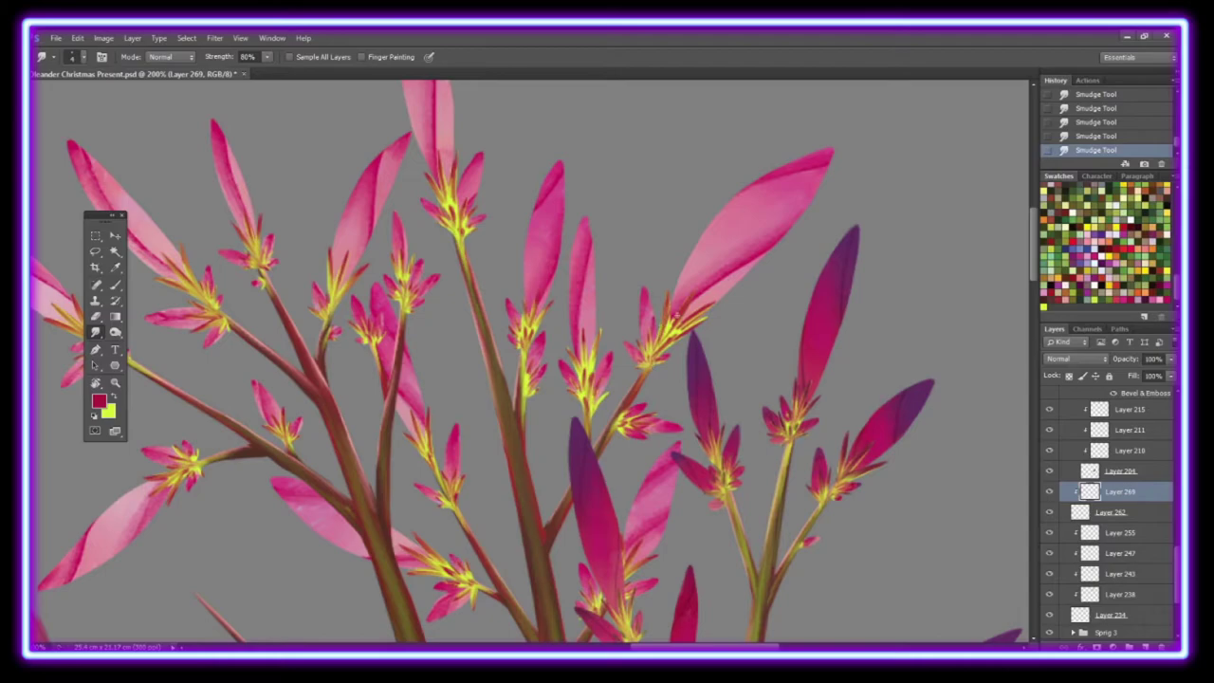
{"action": "key", "text": "z"}
{"action": "left_click", "coordinate": [616, 308], "text": "alt"}
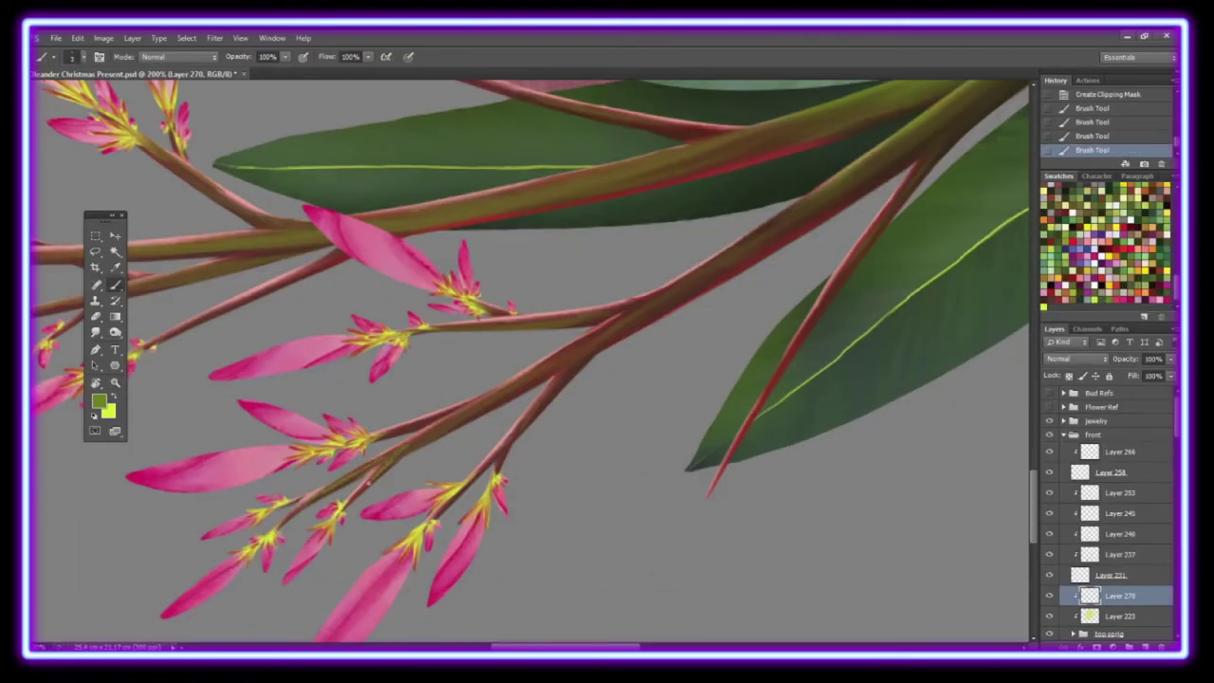
Step: Brush a light yellow-green highlight along the lower sprig's stem and smudge it smooth
{"action": "left_click_drag", "start_coordinate": [536, 375], "coordinate": [393, 436]}
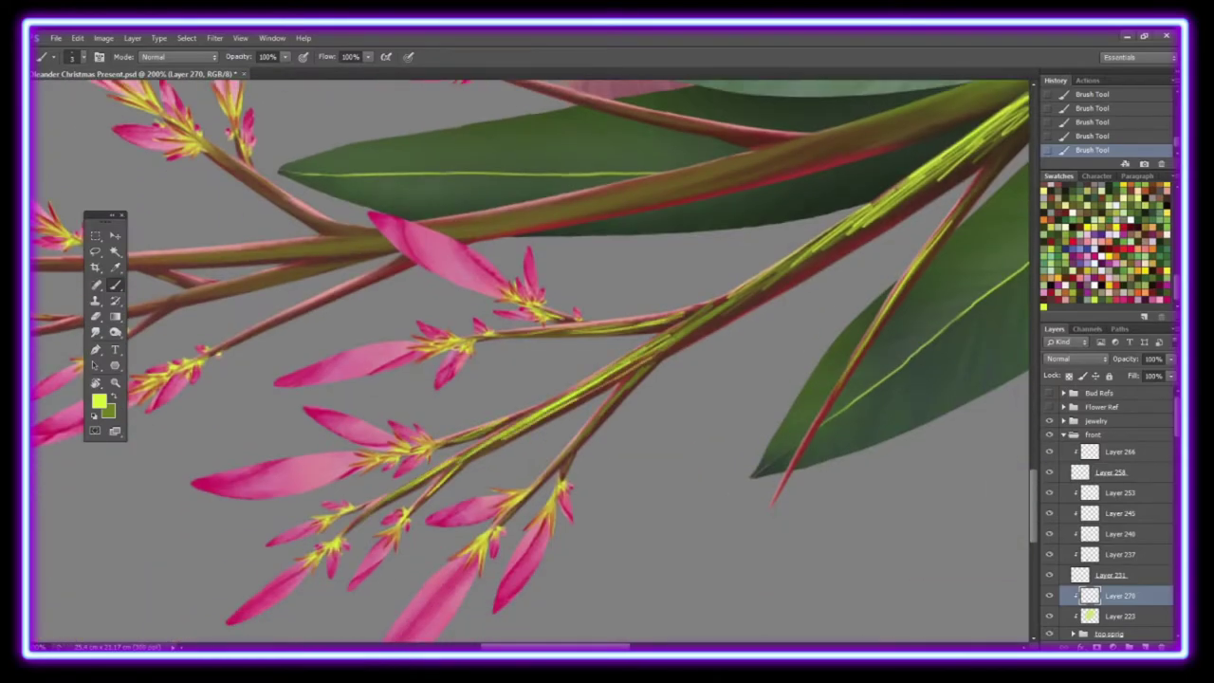
{"action": "left_click", "coordinate": [95, 332]}
{"action": "left_click_drag", "start_coordinate": [541, 308], "coordinate": [662, 323]}
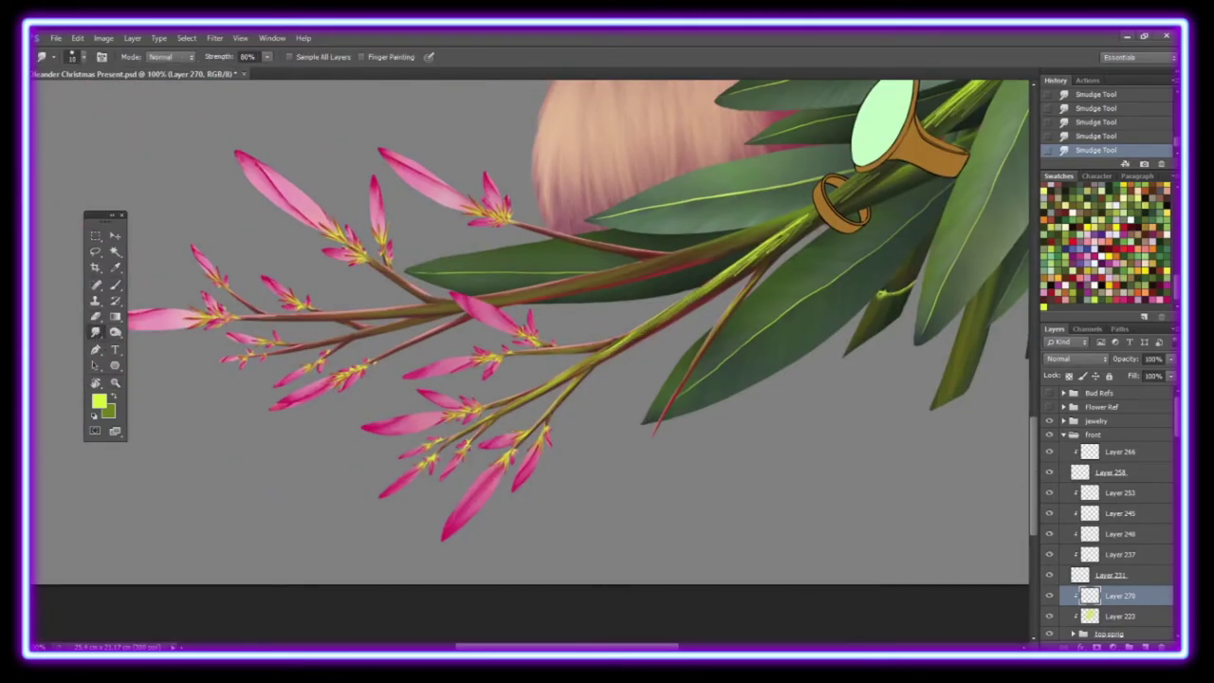
{"action": "left_click_drag", "start_coordinate": [707, 297], "coordinate": [664, 394]}
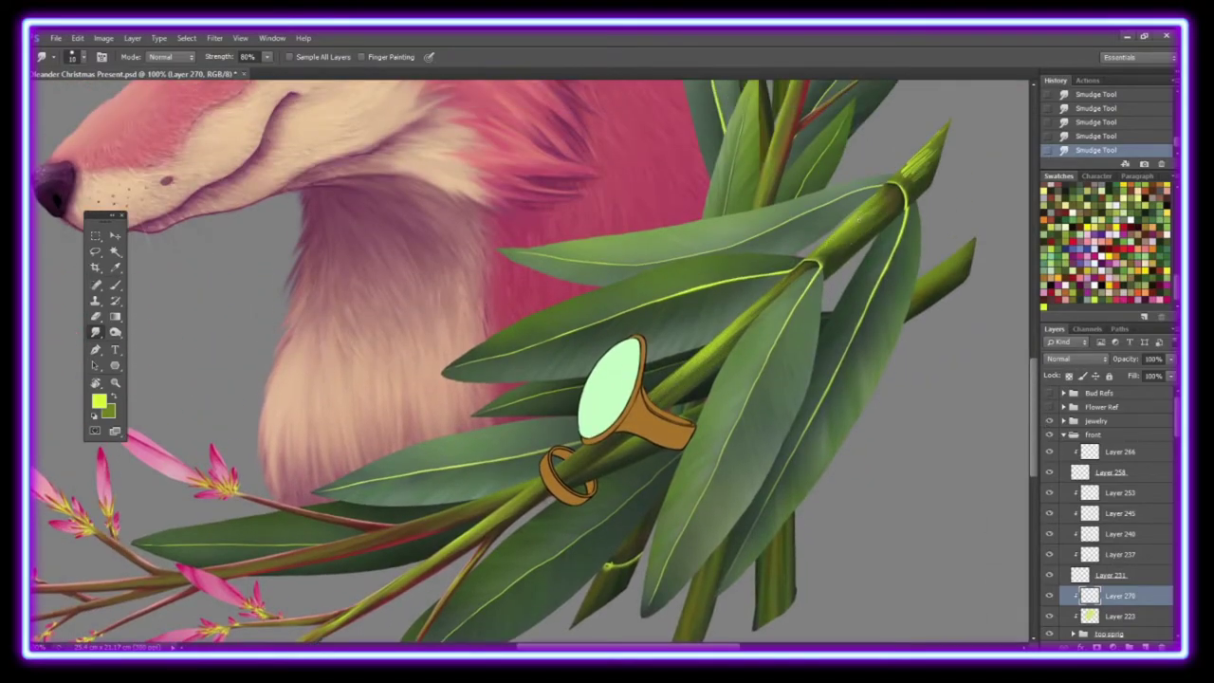
{"action": "key", "text": "z"}
{"action": "left_click", "coordinate": [386, 56]}
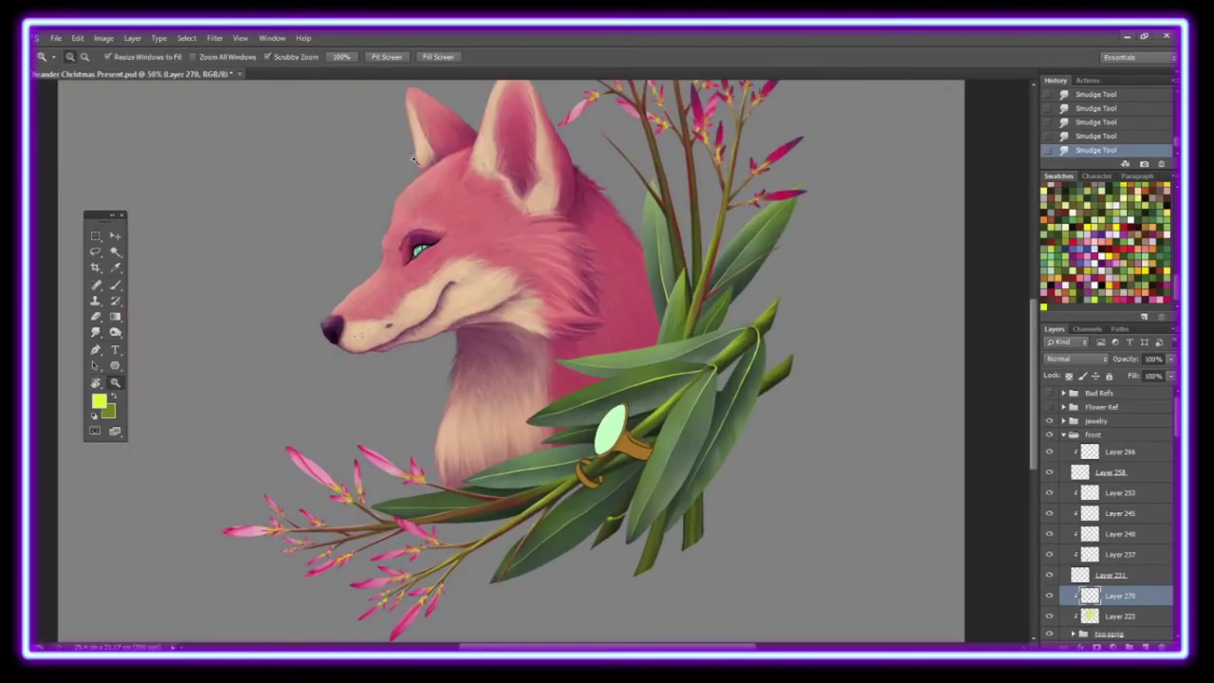
Step: Select the Sprig 2 group and clip Layer 271 to the layer below
{"action": "left_click", "coordinate": [730, 85]}
{"action": "key", "text": "v"}
{"action": "right_click", "coordinate": [607, 364]}
{"action": "left_click", "coordinate": [720, 434]}
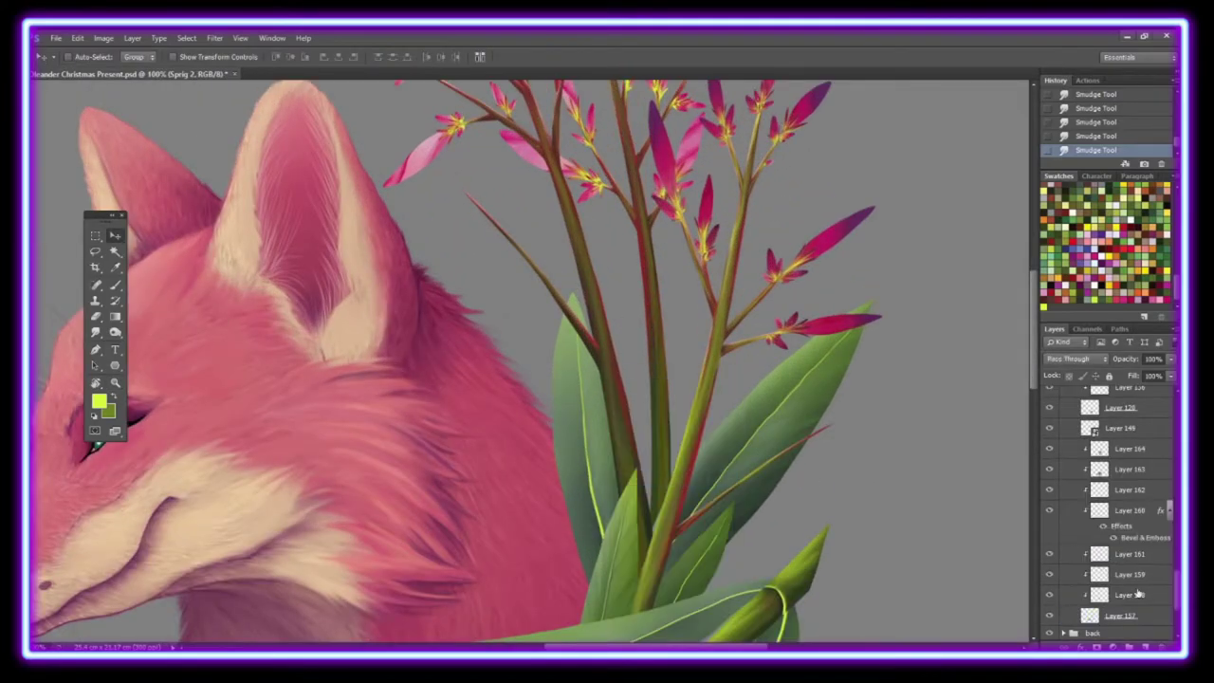
{"action": "scroll", "coordinate": [1128, 569], "scroll_direction": "down", "scroll_amount": 3}
{"action": "left_click", "coordinate": [1119, 525]}
{"action": "right_click", "coordinate": [1119, 524]}
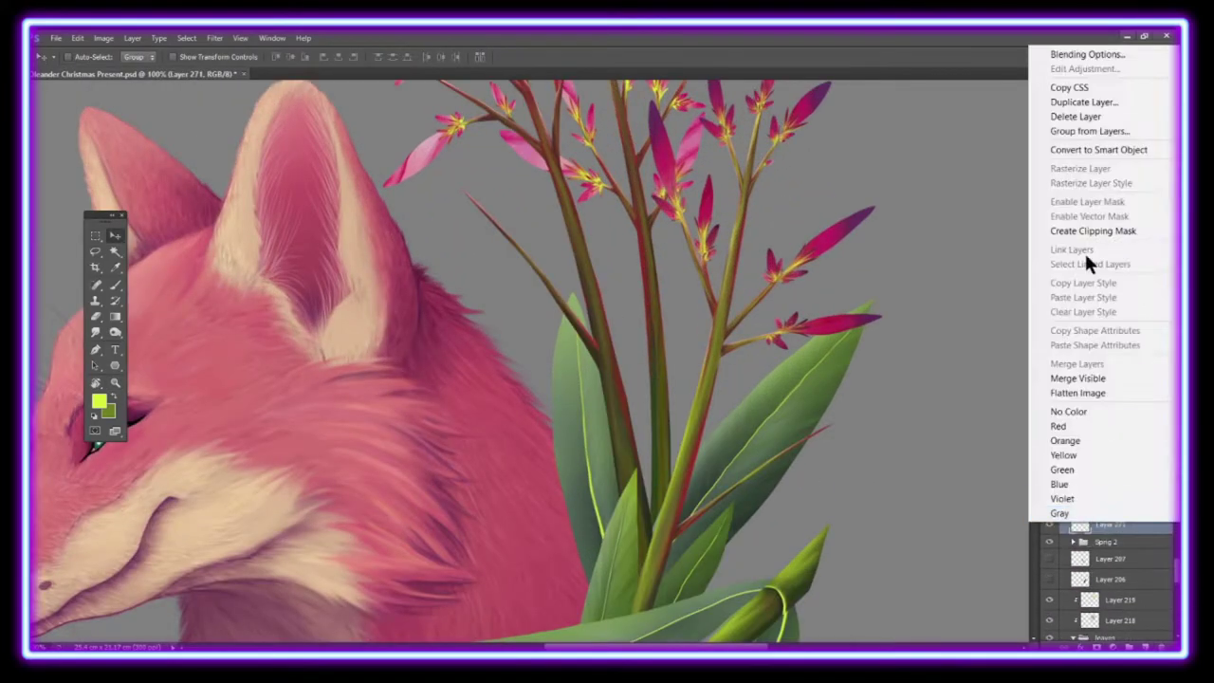
{"action": "left_click", "coordinate": [1092, 230]}
Step: Brush highlight strokes down the upper sprig's stems and smudge them
{"action": "key", "text": "b"}
{"action": "left_click_drag", "start_coordinate": [559, 175], "coordinate": [598, 313]}
{"action": "left_click_drag", "start_coordinate": [595, 309], "coordinate": [624, 488]}
{"action": "left_click_drag", "start_coordinate": [618, 389], "coordinate": [622, 489]}
{"action": "scroll", "coordinate": [531, 360], "scroll_direction": "up", "scroll_amount": 3}
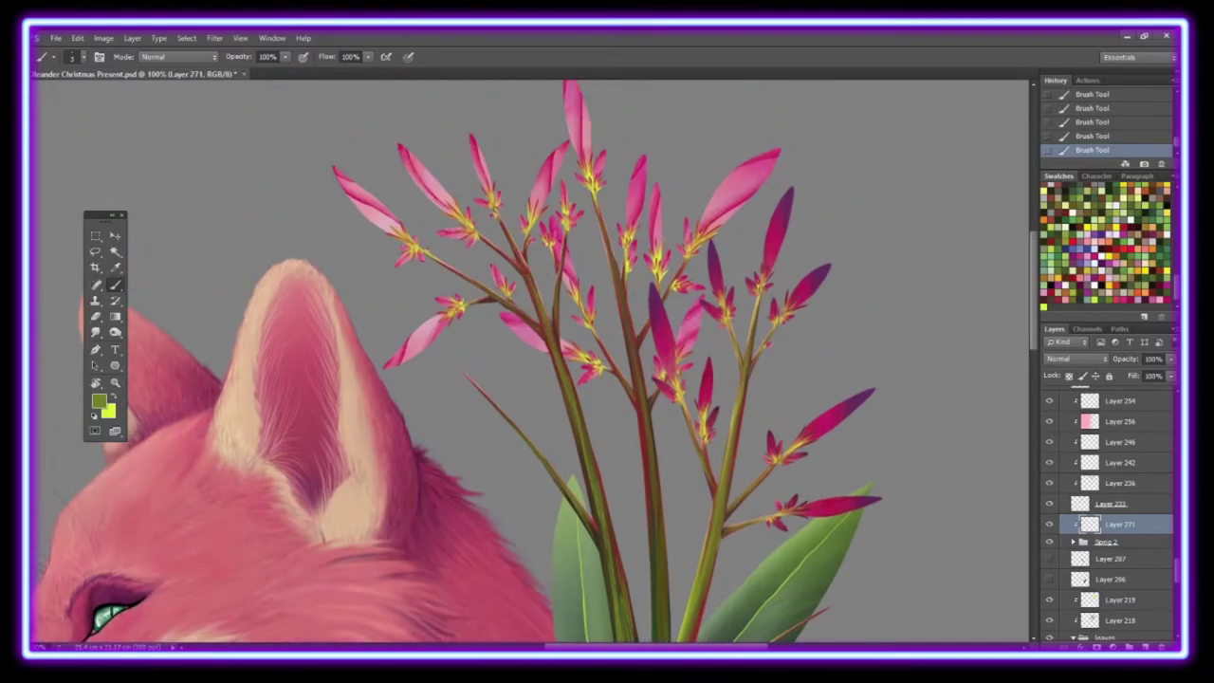
{"action": "key", "text": "r"}
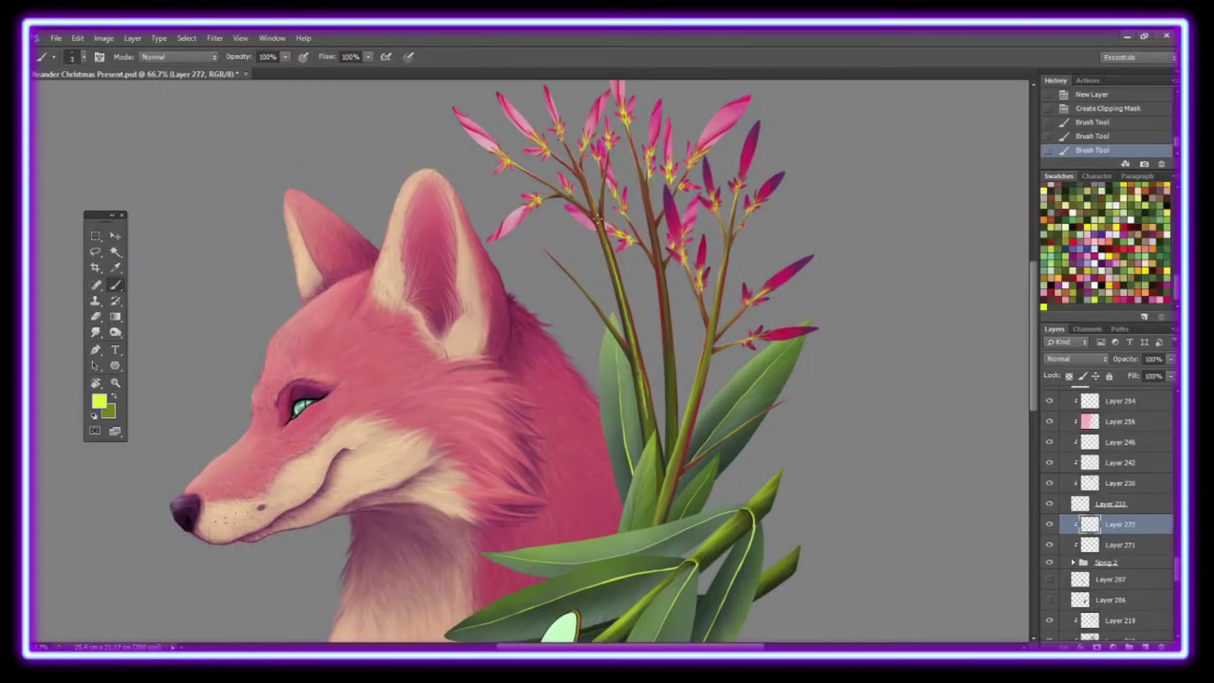
{"action": "key", "text": "r"}
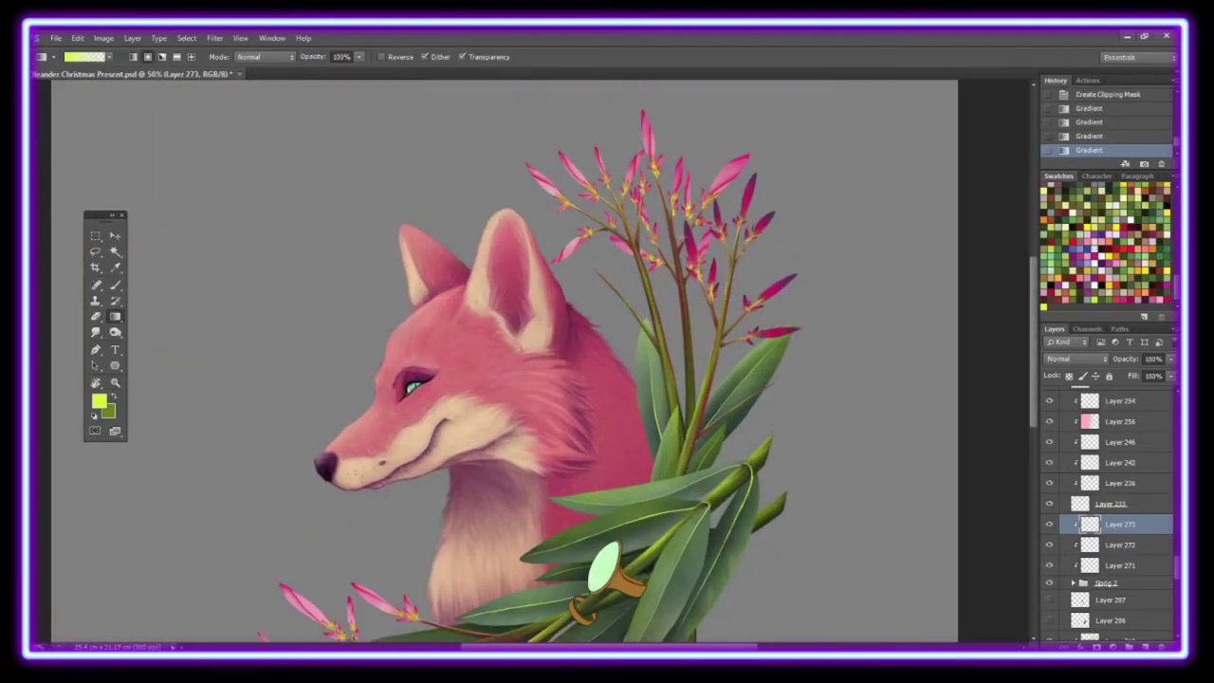
Step: Set the gradient layer's blend mode to Soft Light
{"action": "left_click", "coordinate": [1075, 359]}
{"action": "left_click", "coordinate": [1066, 249]}
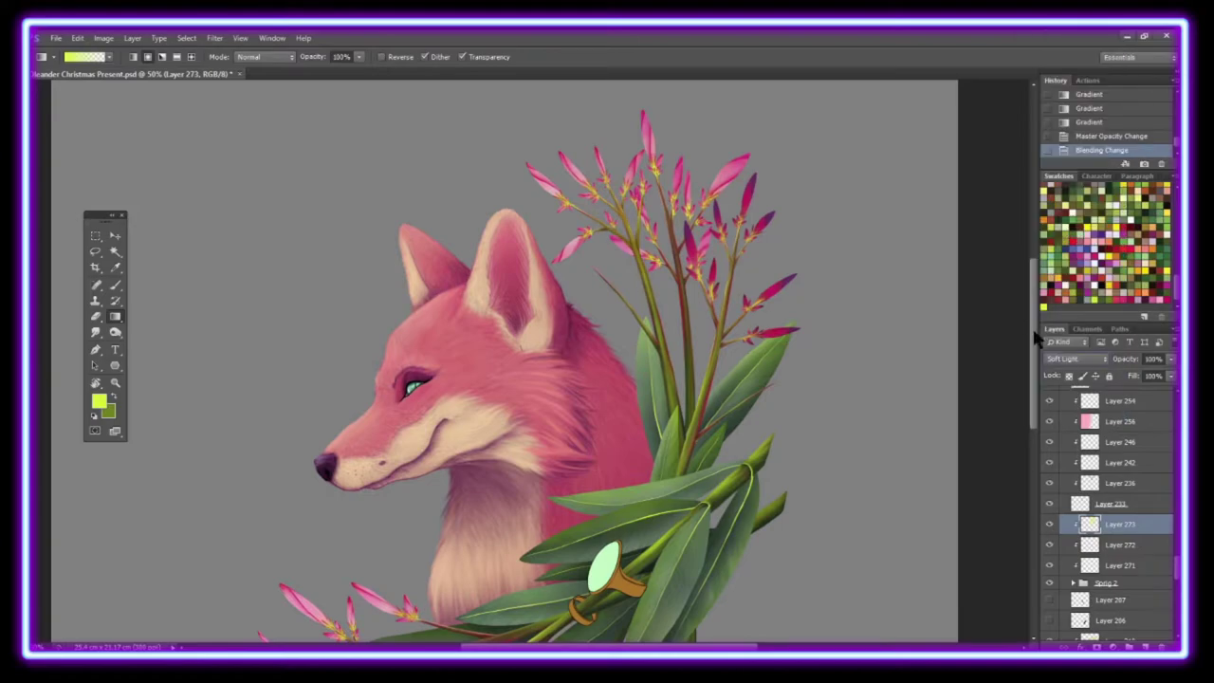
{"action": "key", "text": "z"}
{"action": "key", "text": "ctrl+0"}
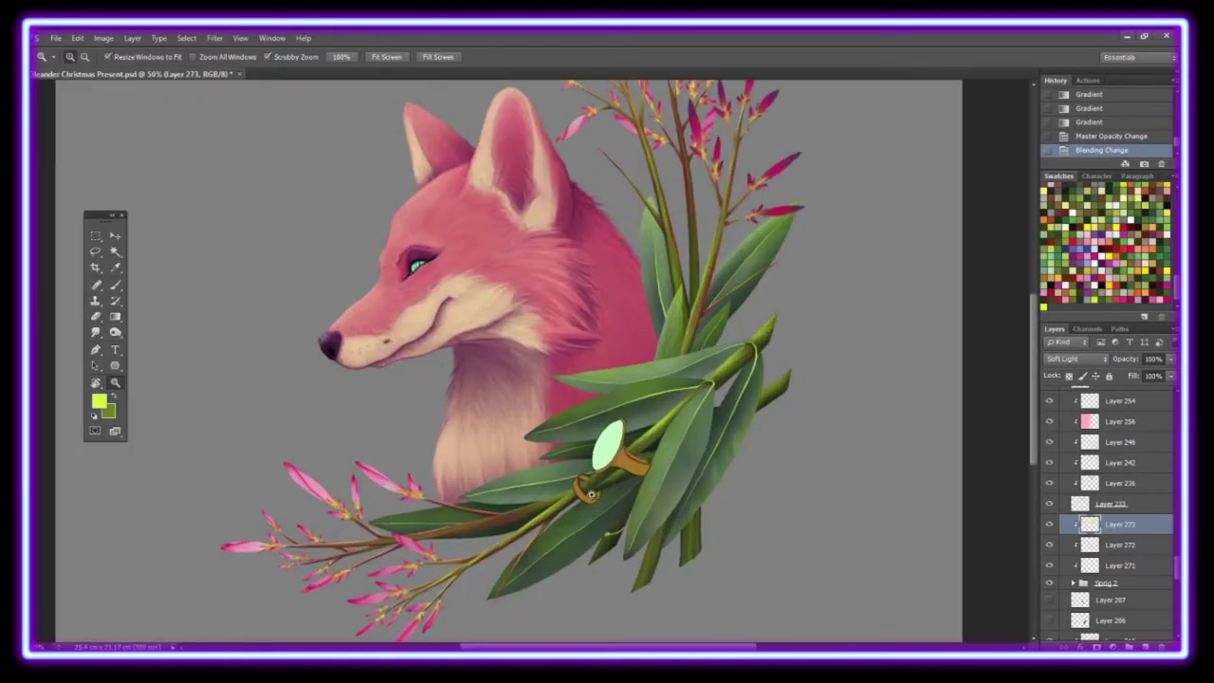
{"action": "left_click_drag", "start_coordinate": [599, 465], "coordinate": [621, 325]}
{"action": "left_click", "coordinate": [1100, 420]}
Step: Paint reddish-brown shading inside the small ring on a new layer clipped to the gold ring
{"action": "left_click", "coordinate": [1129, 437]}
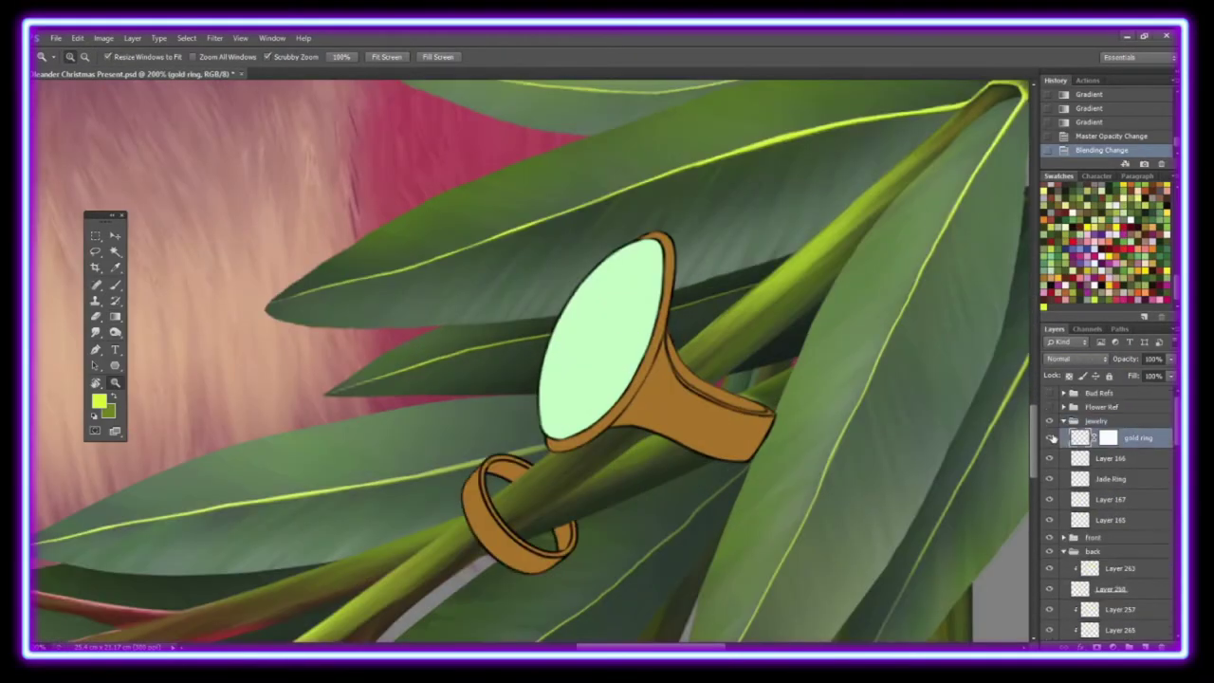
{"action": "key", "text": "ctrl+shift+alt+n"}
{"action": "key", "text": "ctrl+alt+g"}
{"action": "key", "text": "i"}
{"action": "left_click", "coordinate": [749, 417]}
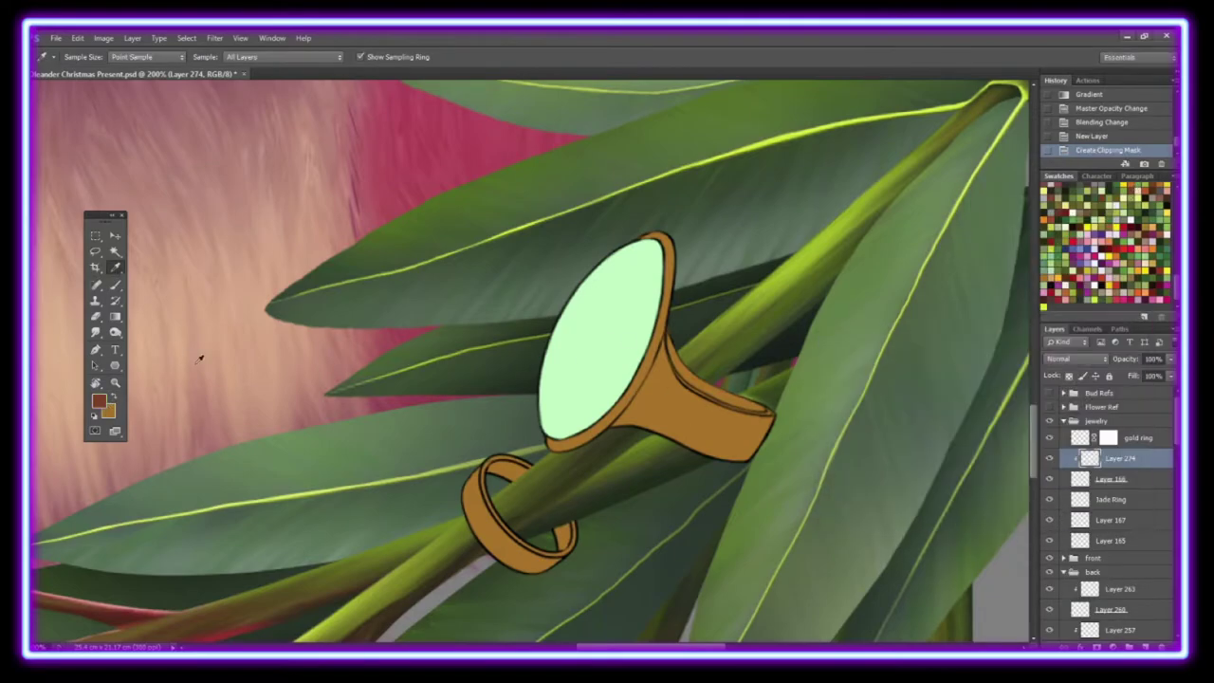
{"action": "key", "text": "ctrl+plus"}
{"action": "key", "text": "b"}
{"action": "left_click_drag", "start_coordinate": [362, 467], "coordinate": [394, 480]}
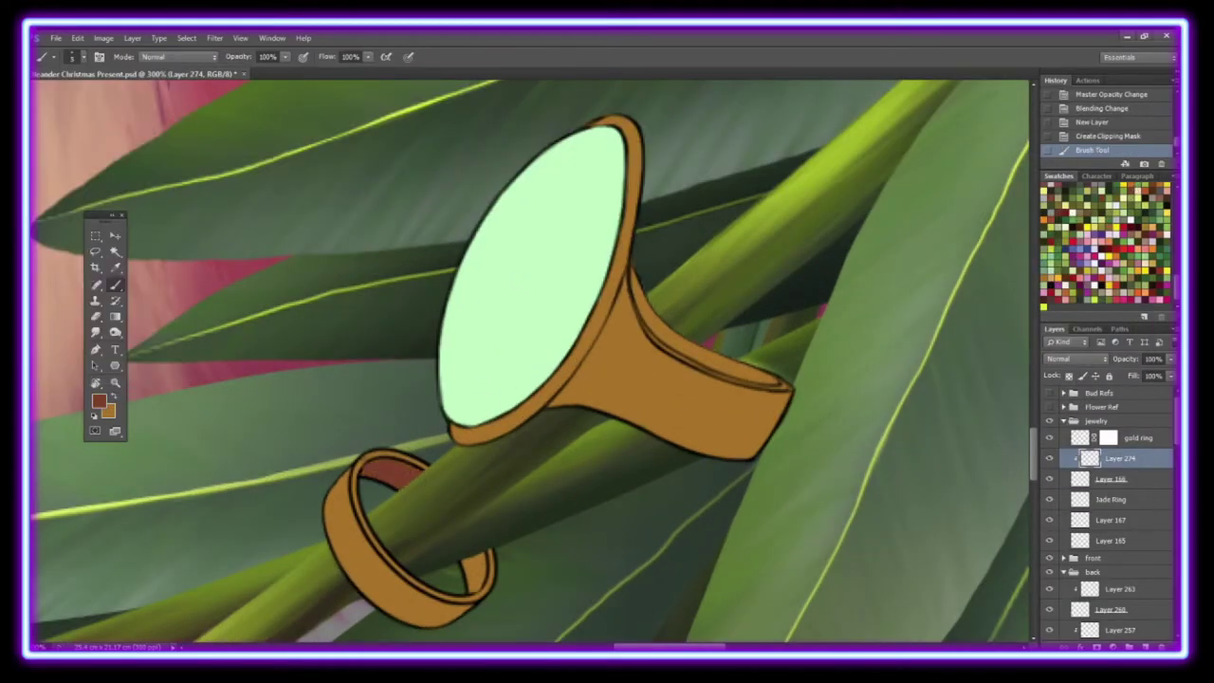
{"action": "left_click_drag", "start_coordinate": [464, 560], "coordinate": [489, 588]}
Step: Paint a #f2c12e yellow highlight along the small ring's rim on another clipped layer
{"action": "key", "text": "ctrl+shift+alt+n"}
{"action": "right_click", "coordinate": [1118, 458]}
{"action": "left_click", "coordinate": [1043, 354]}
{"action": "left_click", "coordinate": [99, 400]}
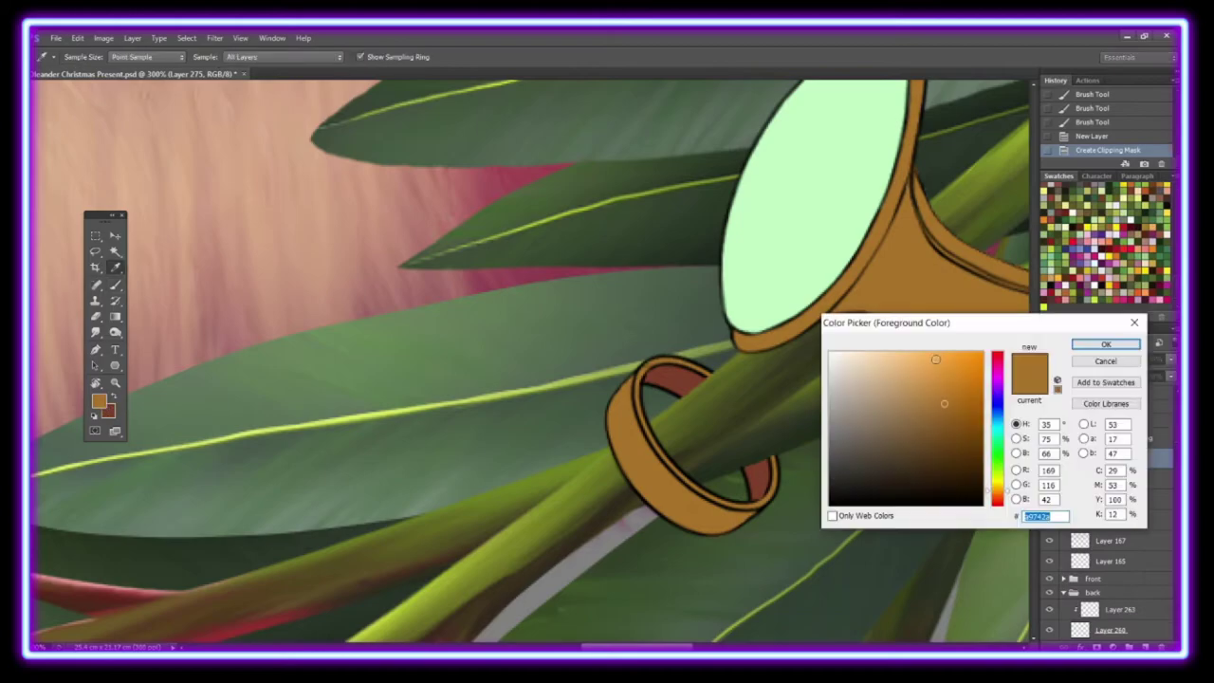
{"action": "type", "text": "f2c12e"}
{"action": "key", "text": "Return"}
{"action": "left_click_drag", "start_coordinate": [725, 501], "coordinate": [641, 379]}
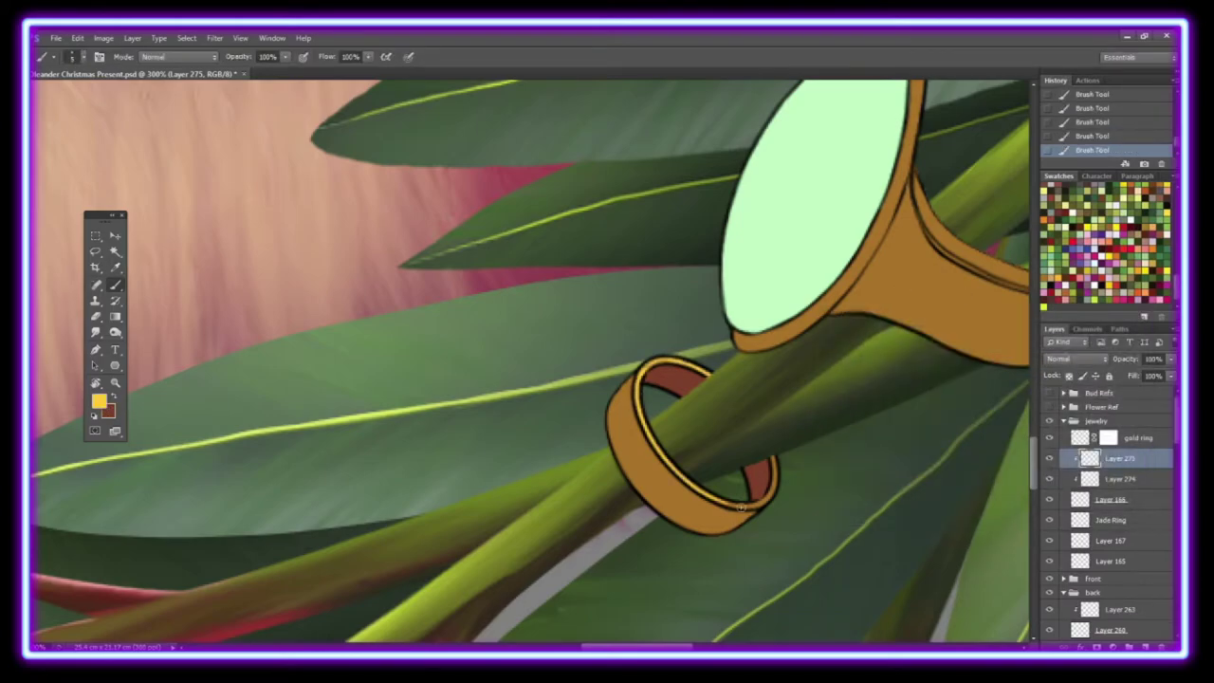
Step: Paint dark red inside the big ring's band on a new layer clipped to Layer 167
{"action": "left_click_drag", "start_coordinate": [773, 493], "coordinate": [568, 488]}
{"action": "left_click", "coordinate": [1109, 540]}
{"action": "key", "text": "ctrl+shift+alt+n"}
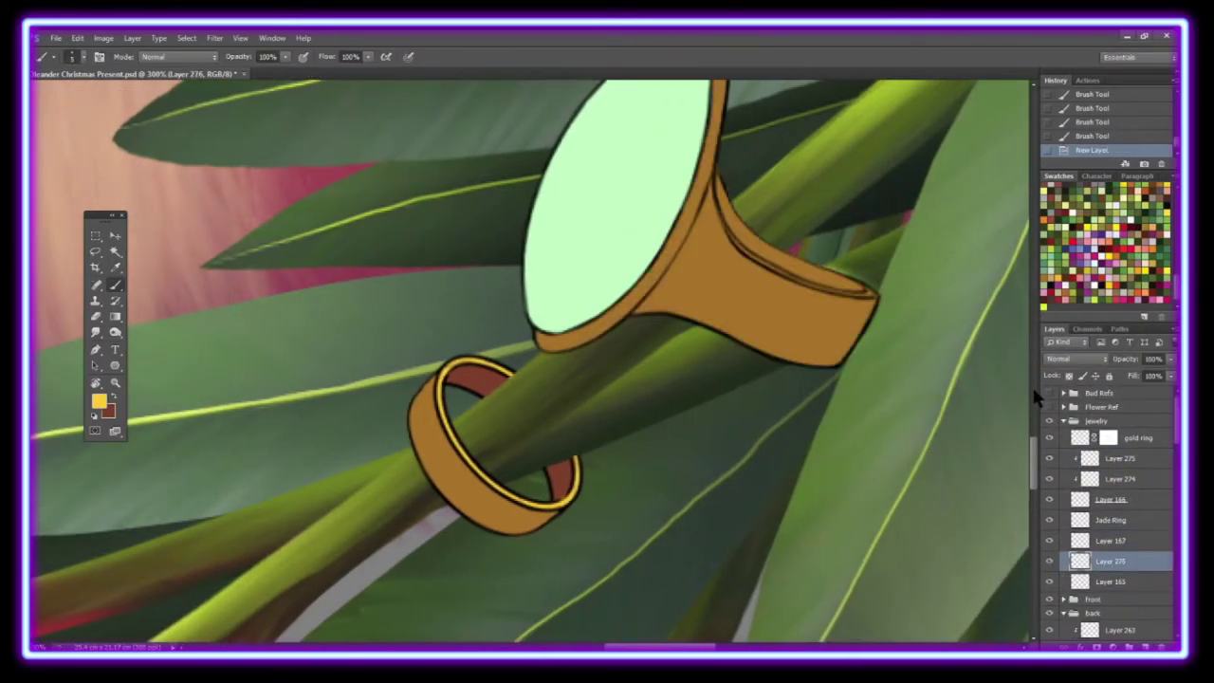
{"action": "key", "text": "ctrl+alt+g"}
{"action": "scroll", "coordinate": [1033, 460], "scroll_direction": "up", "scroll_amount": 2}
{"action": "scroll", "coordinate": [758, 360], "scroll_direction": "up", "scroll_amount": 1}
{"action": "left_click_drag", "start_coordinate": [718, 280], "coordinate": [854, 394]}
{"action": "left_click_drag", "start_coordinate": [725, 306], "coordinate": [832, 390]}
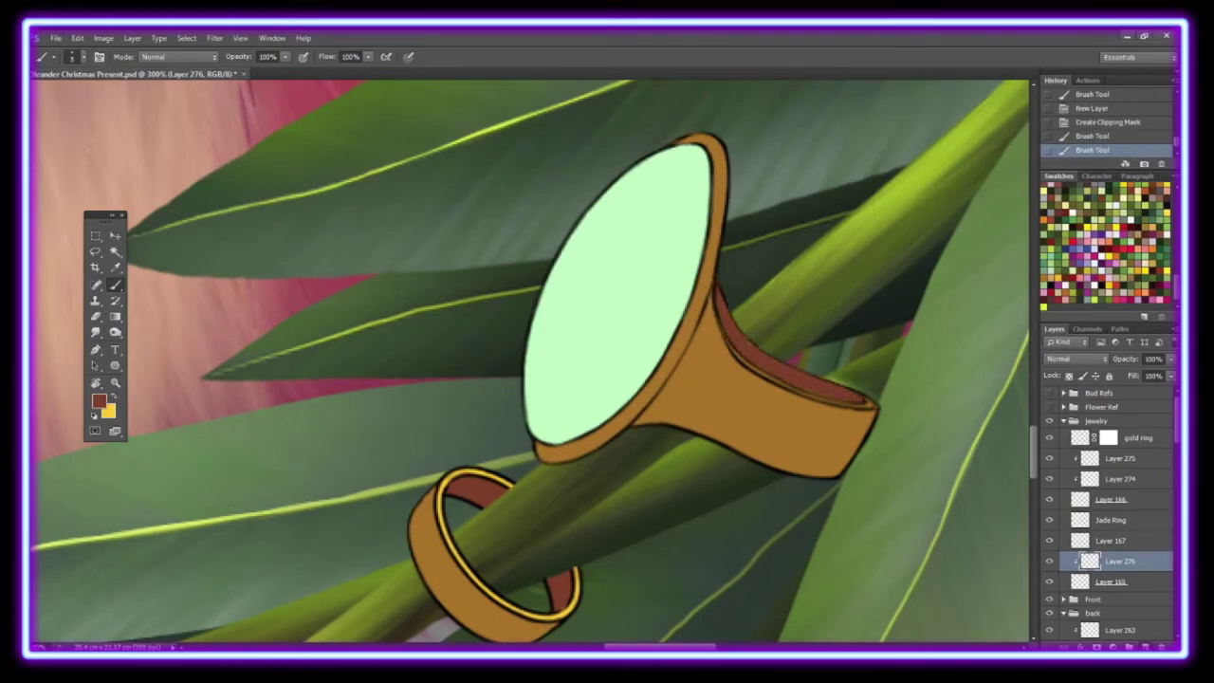
Step: Add a clipped highlight layer and paint a yellow rim around the big ring's oval
{"action": "key", "text": "ctrl+shift+alt+n"}
{"action": "key", "text": "ctrl+alt+g"}
{"action": "left_click_drag", "start_coordinate": [719, 325], "coordinate": [797, 381]}
{"action": "key", "text": "e"}
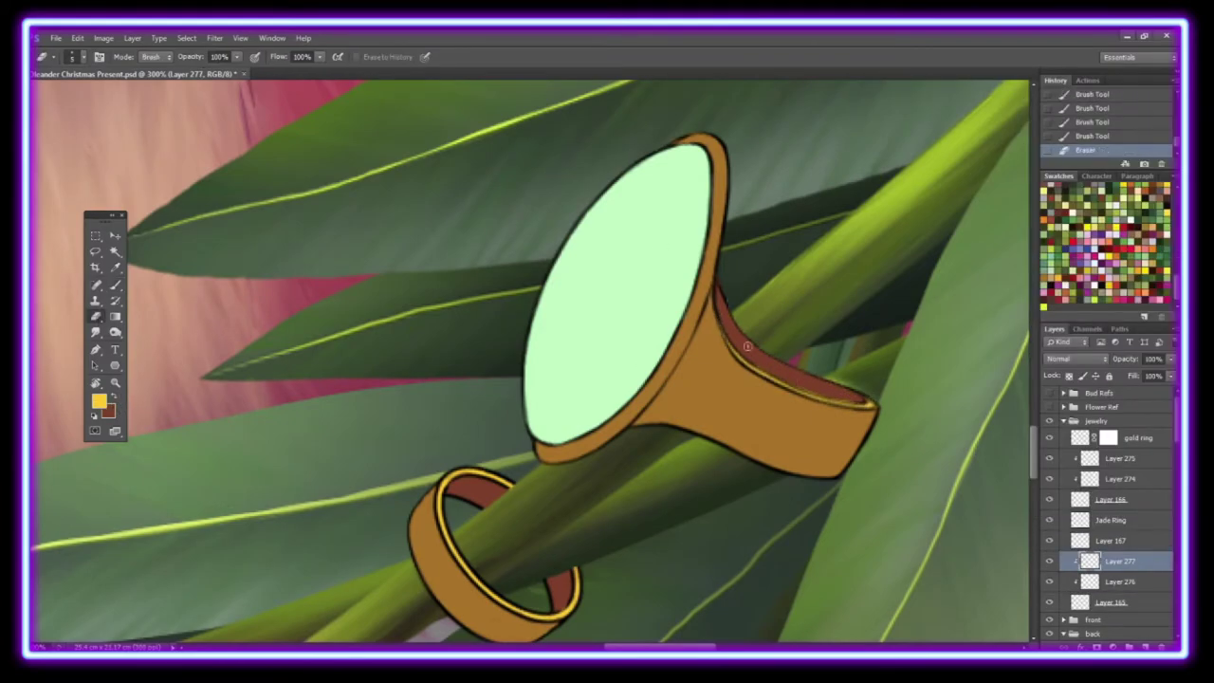
{"action": "key", "text": "b"}
{"action": "left_click_drag", "start_coordinate": [535, 446], "coordinate": [563, 460]}
{"action": "left_click_drag", "start_coordinate": [675, 139], "coordinate": [723, 248]}
{"action": "left_click_drag", "start_coordinate": [726, 203], "coordinate": [670, 375]}
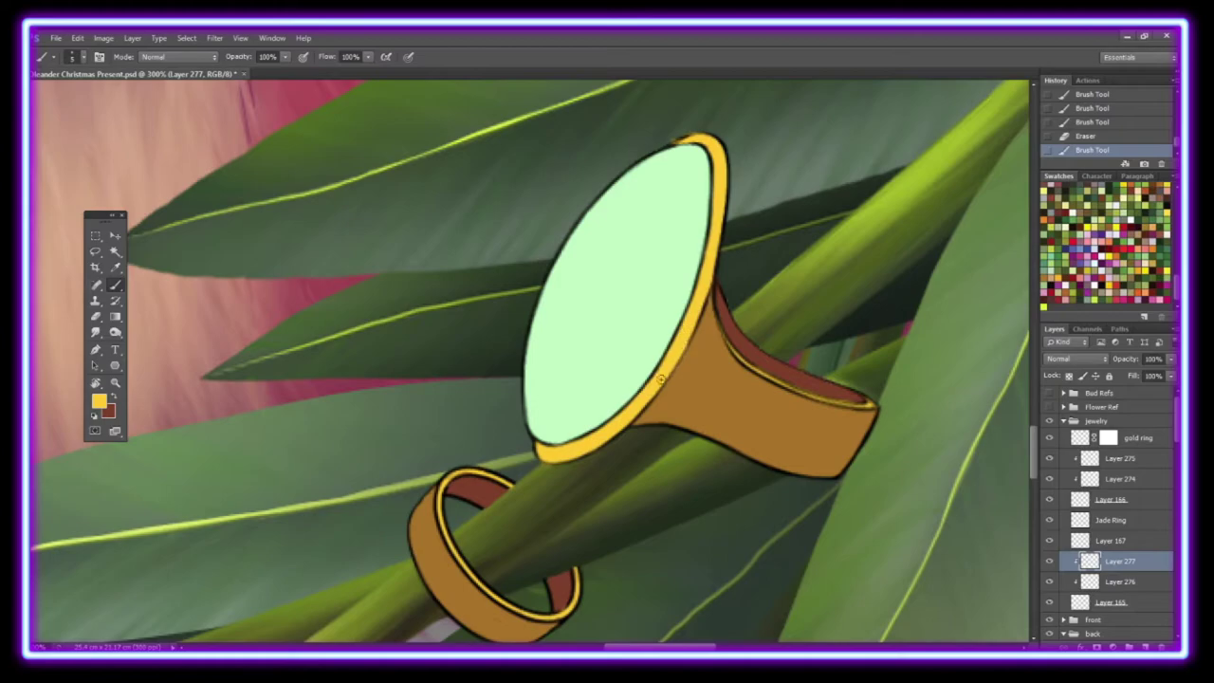
Step: Paint grey-green shading on the jade stone on a new clipped layer, erasing the excess
{"action": "key", "text": "z"}
{"action": "left_click", "coordinate": [1112, 539]}
{"action": "left_click", "coordinate": [721, 294]}
{"action": "right_click", "coordinate": [1114, 541]}
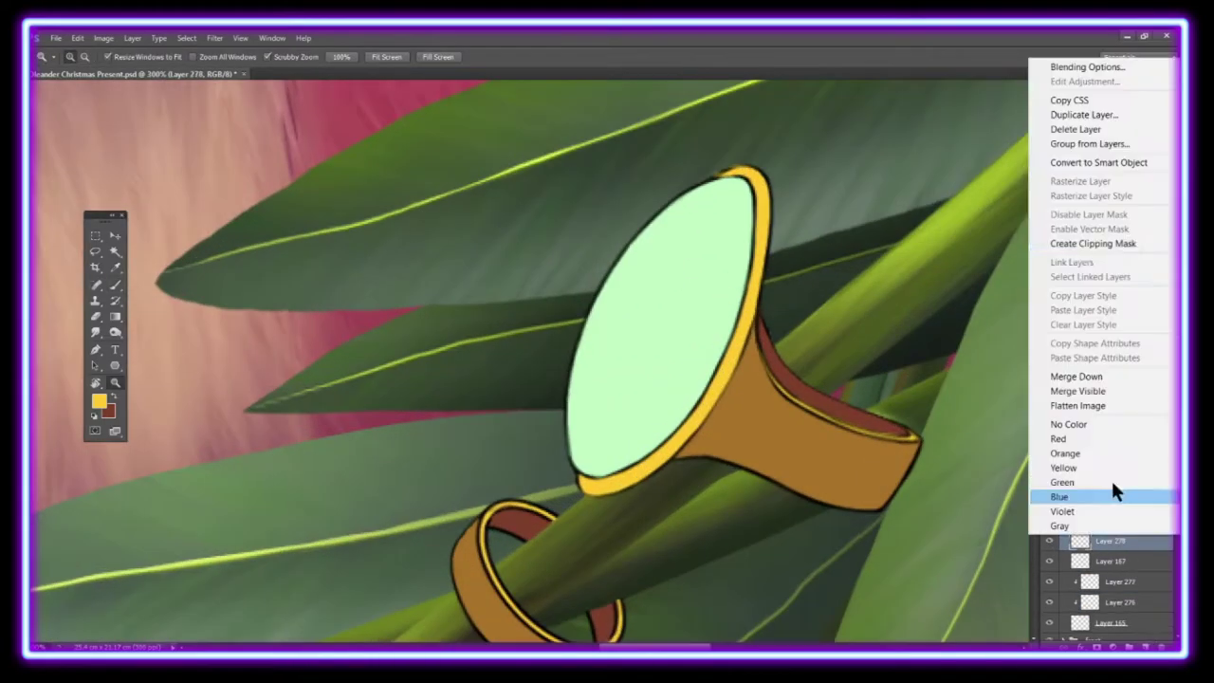
{"action": "left_click", "coordinate": [1090, 246]}
{"action": "left_click", "coordinate": [1117, 291]}
{"action": "key", "text": "b"}
{"action": "left_click_drag", "start_coordinate": [583, 453], "coordinate": [664, 285]}
{"action": "key", "text": "e"}
{"action": "mouse_move", "coordinate": [682, 218]}
{"action": "left_mouse_down"}
{"action": "mouse_move", "coordinate": [623, 352]}
{"action": "mouse_move", "coordinate": [618, 325]}
{"action": "left_mouse_up"}
Step: Smudge the jade shading smooth with a size 12 brush, then at strength 50
{"action": "key", "text": "r"}
{"action": "right_click", "coordinate": [722, 289]}
{"action": "type", "text": "12"}
{"action": "key", "text": "Return"}
{"action": "left_click_drag", "start_coordinate": [730, 199], "coordinate": [664, 379]}
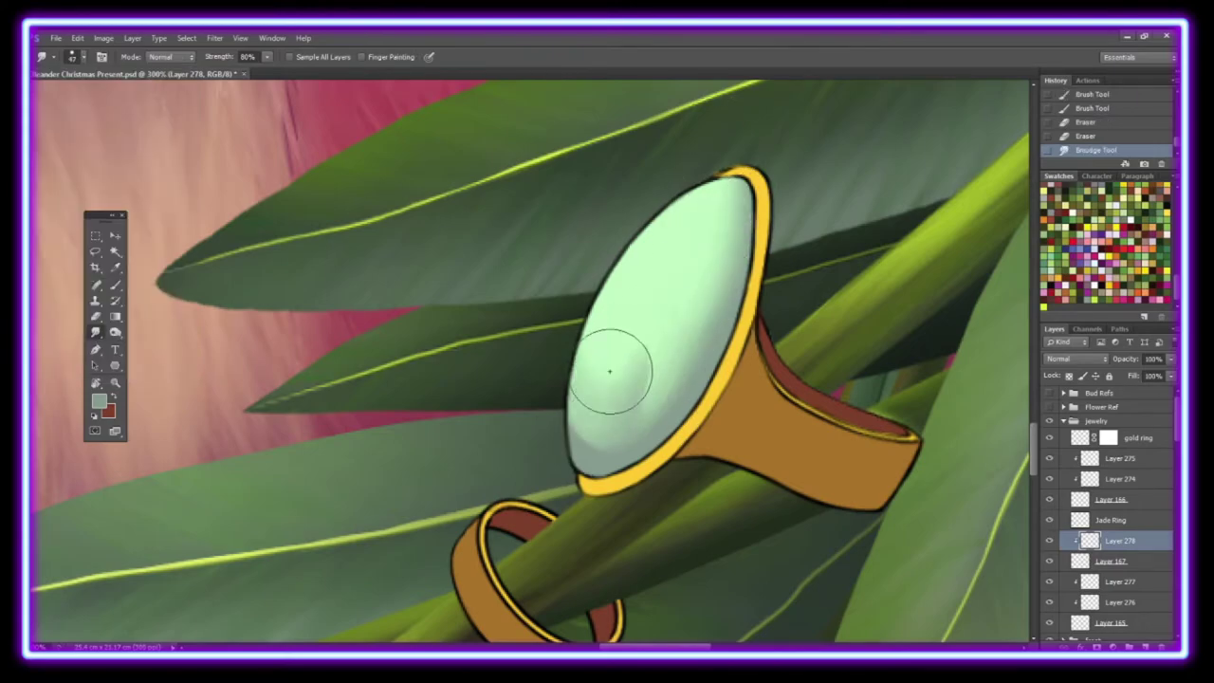
{"action": "mouse_move", "coordinate": [610, 352]}
{"action": "left_mouse_down"}
{"action": "mouse_move", "coordinate": [578, 444]}
{"action": "mouse_move", "coordinate": [728, 252]}
{"action": "left_mouse_up"}
{"action": "key", "text": "ctrl+minus"}
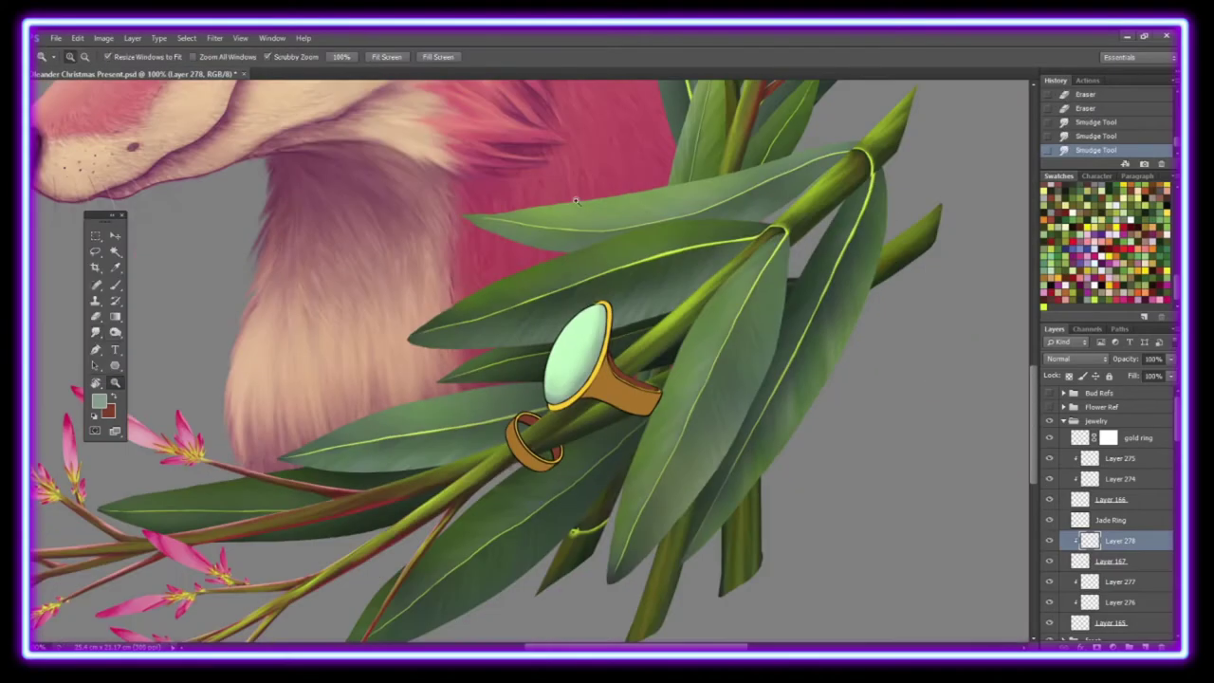
{"action": "left_click", "coordinate": [1075, 359]}
{"action": "left_click", "coordinate": [1072, 95]}
{"action": "key", "text": "ctrl+plus"}
{"action": "left_click", "coordinate": [245, 57]}
{"action": "type", "text": "50"}
{"action": "key", "text": "Return"}
{"action": "mouse_move", "coordinate": [632, 238]}
{"action": "left_mouse_down"}
{"action": "mouse_move", "coordinate": [556, 352]}
{"action": "mouse_move", "coordinate": [632, 230]}
{"action": "mouse_move", "coordinate": [630, 323]}
{"action": "left_mouse_up"}
Step: Paint a shadow on the jade's lower left on a clipped layer and apply Gaussian Blur
{"action": "key", "text": "ctrl+alt+shift+n"}
{"action": "key", "text": "ctrl+alt+g"}
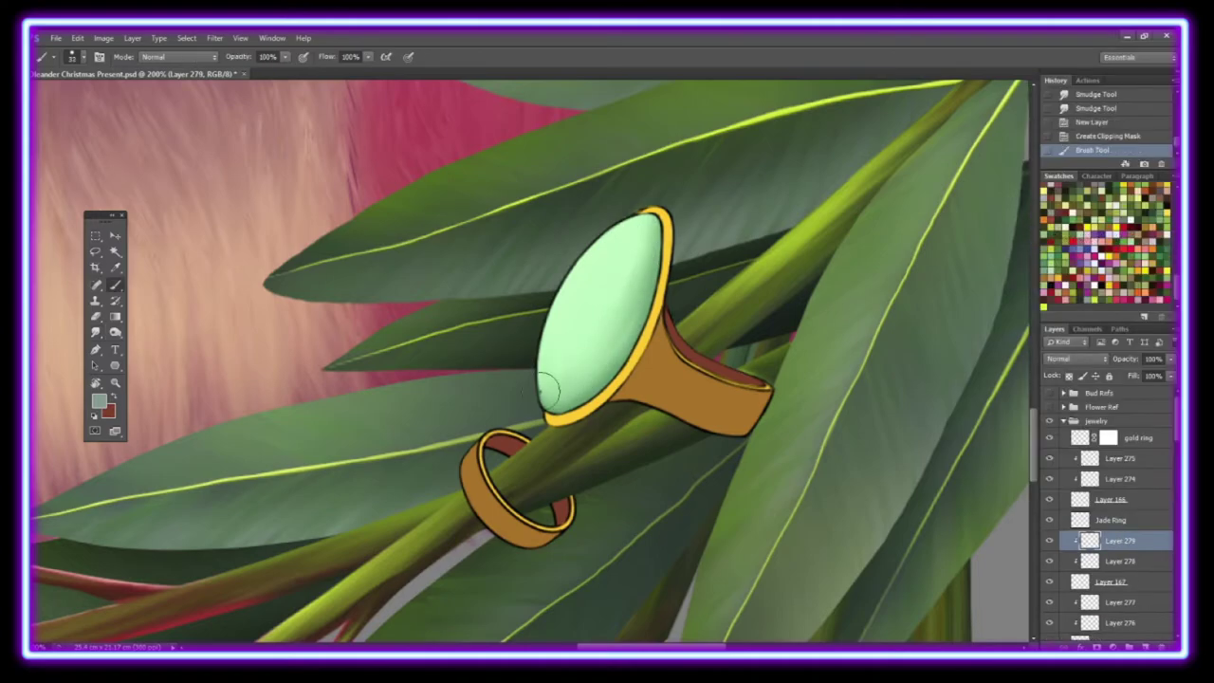
{"action": "left_click_drag", "start_coordinate": [654, 227], "coordinate": [607, 399]}
{"action": "left_click", "coordinate": [214, 38]}
{"action": "left_click", "coordinate": [445, 313]}
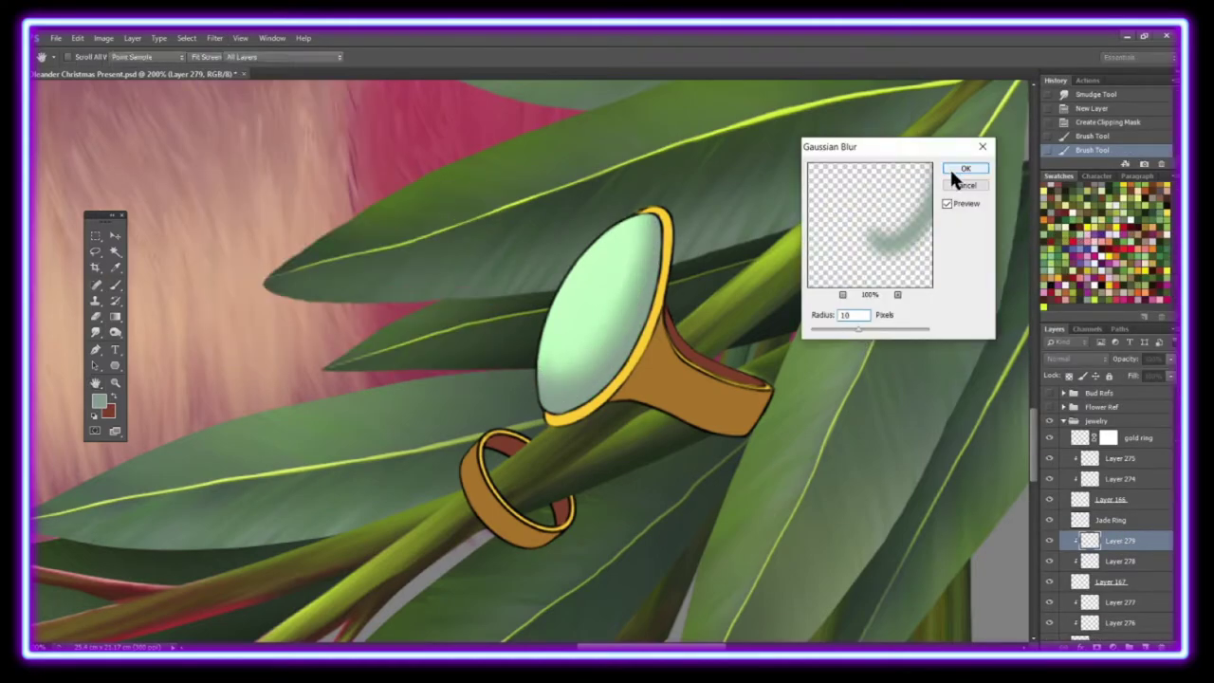
{"action": "left_click", "coordinate": [965, 167]}
{"action": "left_click", "coordinate": [599, 468]}
{"action": "left_click", "coordinate": [99, 399]}
Step: Add a clipped layer over the jade and fill a rectangle around the ring with Difference Clouds
{"action": "key", "text": "Return"}
{"action": "key", "text": "ctrl+alt+shift+n"}
{"action": "key", "text": "ctrl+alt+g"}
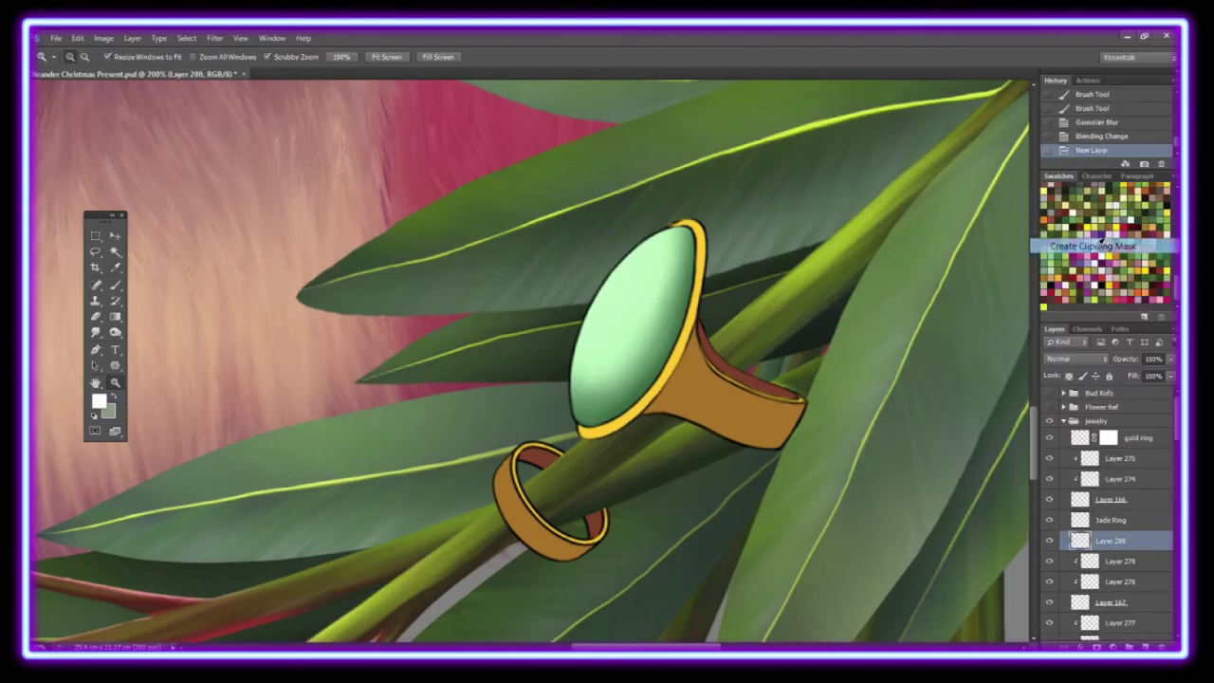
{"action": "left_click_drag", "start_coordinate": [372, 93], "coordinate": [914, 585]}
{"action": "left_click", "coordinate": [214, 37]}
{"action": "left_click", "coordinate": [442, 254]}
{"action": "key", "text": "ctrl+f"}
{"action": "key", "text": "ctrl+f"}
{"action": "key", "text": "ctrl+f"}
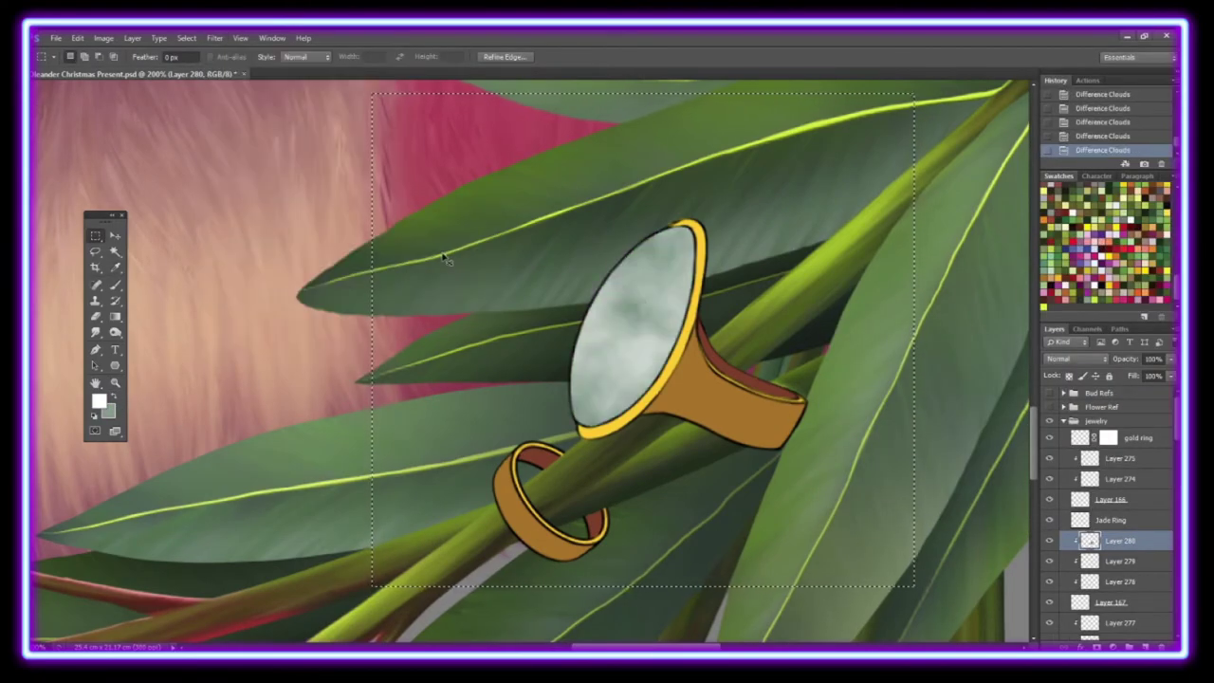
Step: Warp the cloud texture inward so it follows the jade stone's shape
{"action": "left_click", "coordinate": [77, 38]}
{"action": "left_click", "coordinate": [318, 419]}
{"action": "left_click_drag", "start_coordinate": [433, 108], "coordinate": [481, 353]}
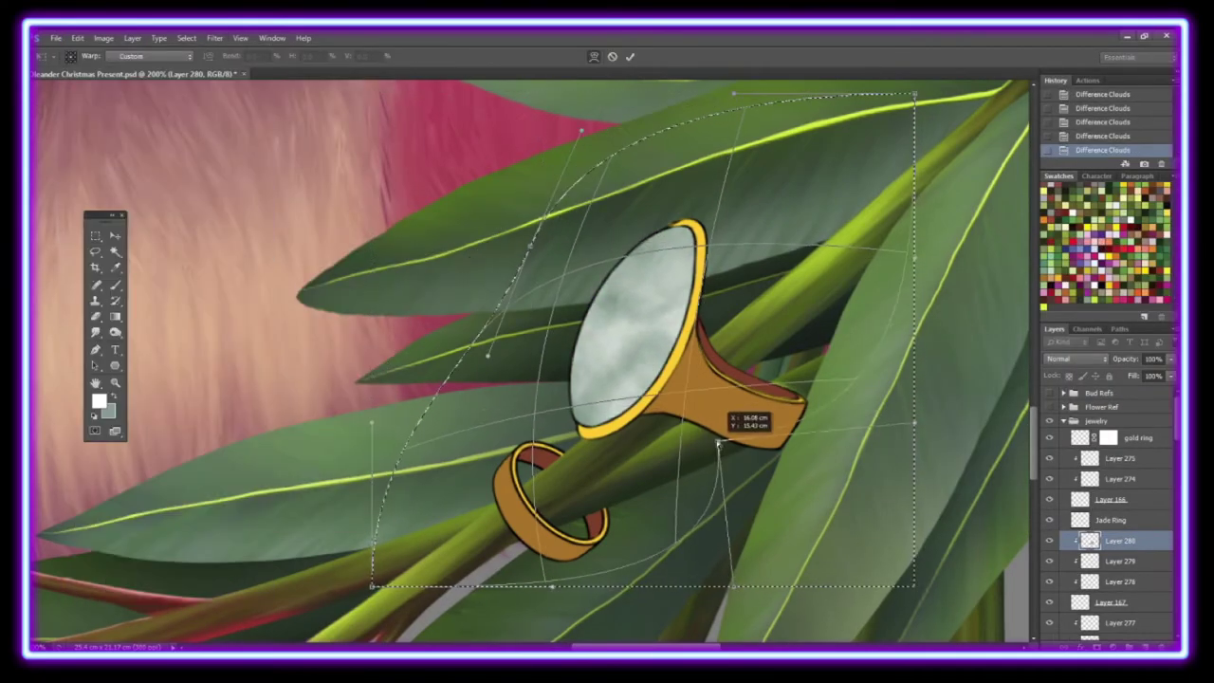
{"action": "left_click_drag", "start_coordinate": [914, 585], "coordinate": [756, 475]}
{"action": "left_click_drag", "start_coordinate": [913, 93], "coordinate": [880, 175]}
{"action": "key", "text": "v"}
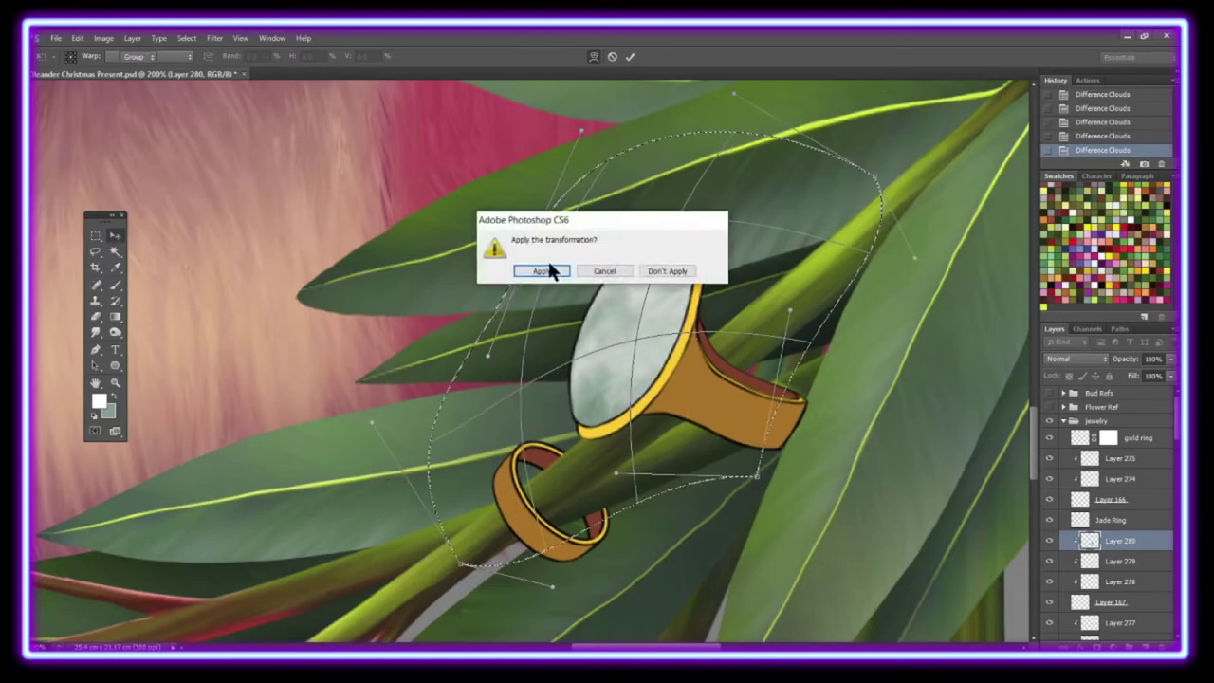
{"action": "left_click", "coordinate": [550, 269]}
{"action": "scroll", "coordinate": [1074, 359], "scroll_direction": "down", "scroll_amount": 2}
{"action": "scroll", "coordinate": [1075, 359], "scroll_direction": "down", "scroll_amount": 1}
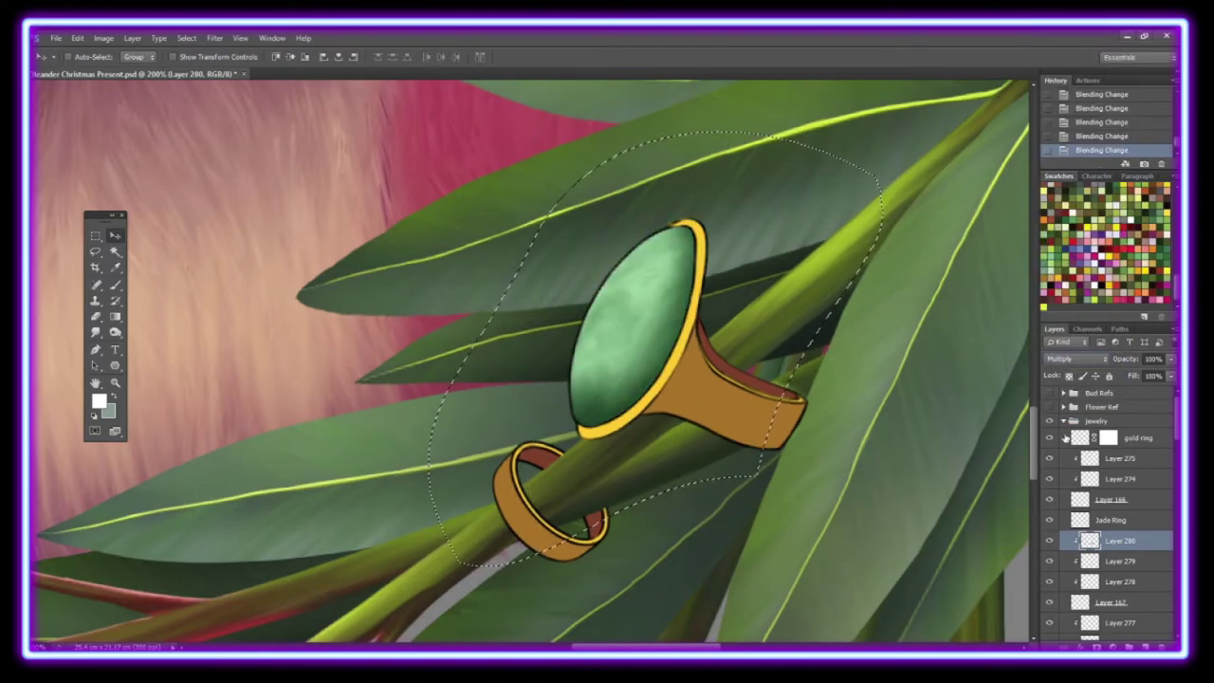
Step: Add a second clipped texture layer with black-and-white Difference Clouds above Layer 280
{"action": "key", "text": "ctrl+shift+alt+n"}
{"action": "key", "text": "ctrl+alt+g"}
{"action": "key", "text": "d"}
{"action": "key", "text": "m"}
{"action": "left_click", "coordinate": [214, 38]}
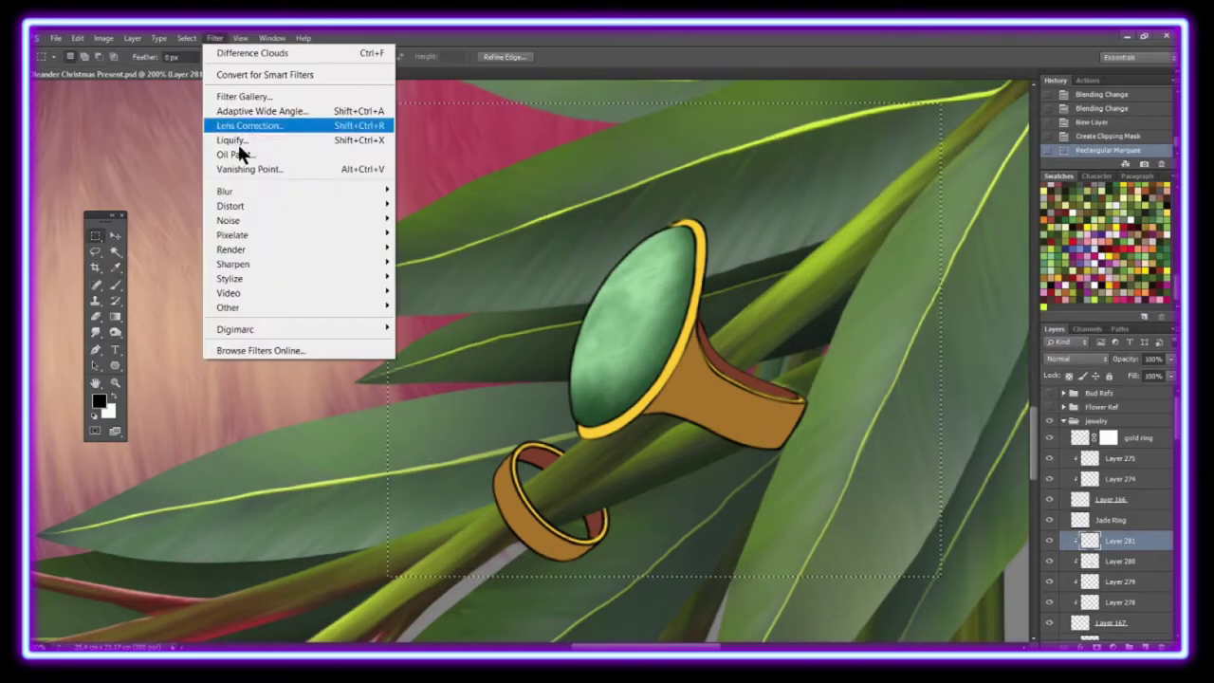
{"action": "left_click", "coordinate": [437, 262]}
{"action": "key", "text": "ctrl+f"}
Step: Warp the second cloud layer along the jade's curve and set it to Screen blending
{"action": "left_click", "coordinate": [78, 38]}
{"action": "left_click", "coordinate": [294, 429]}
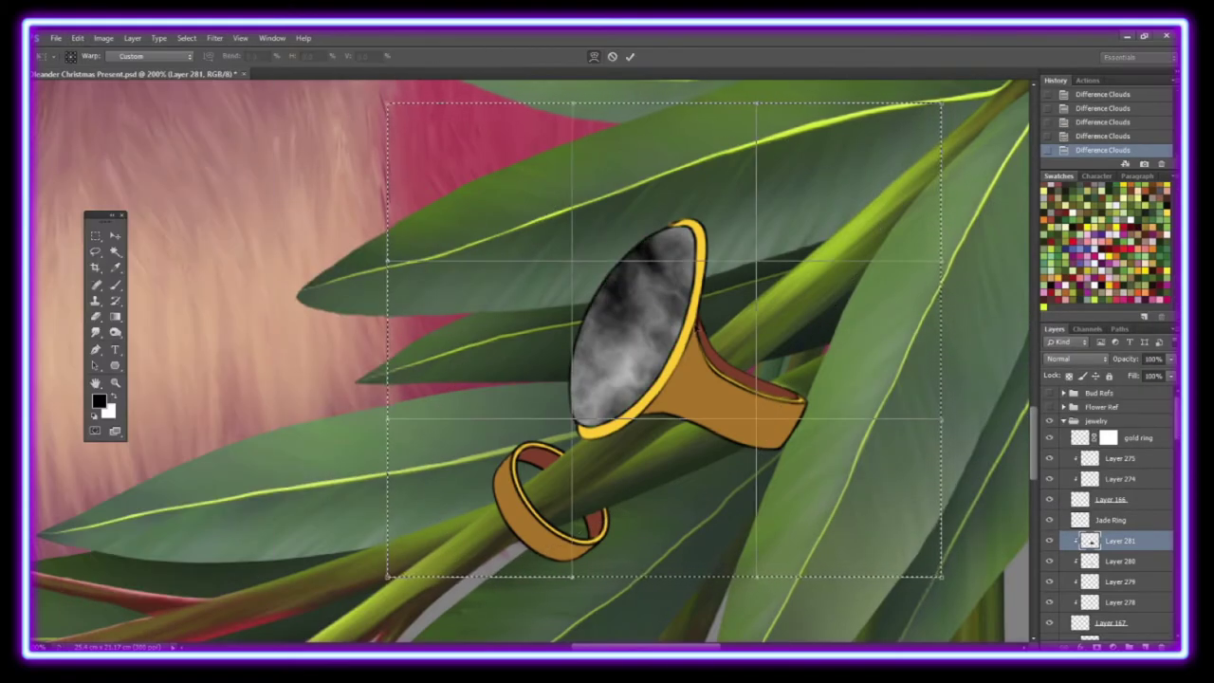
{"action": "left_click_drag", "start_coordinate": [606, 322], "coordinate": [682, 270]}
{"action": "key", "text": "v"}
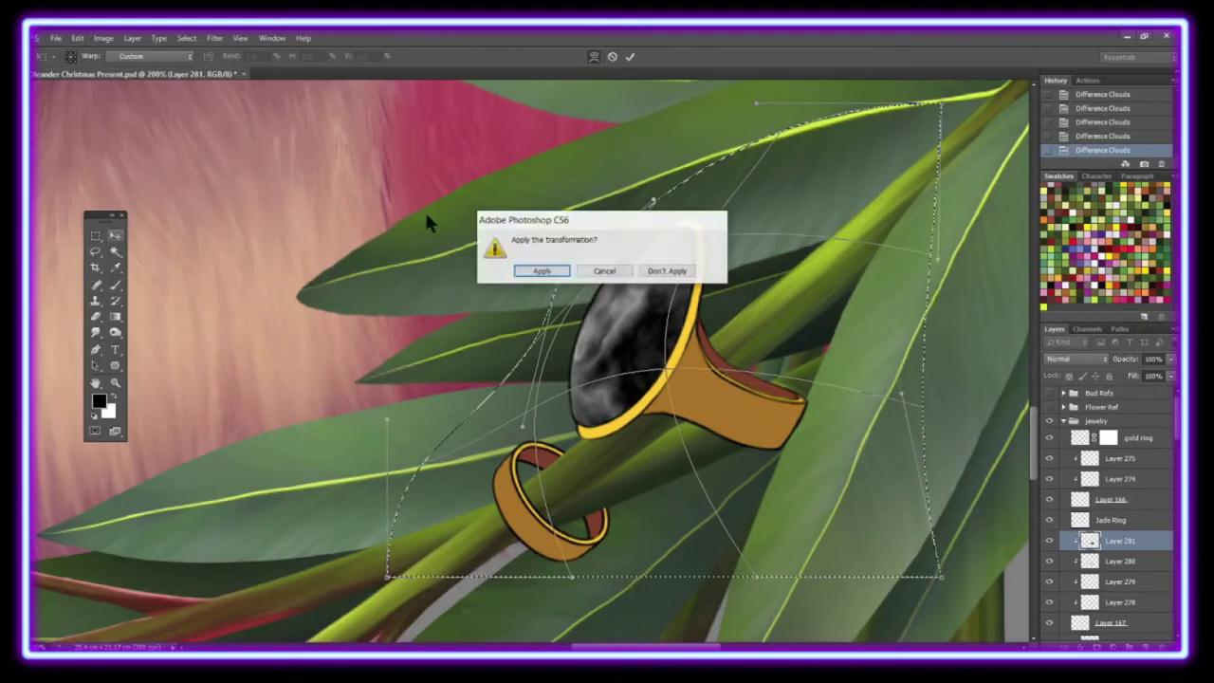
{"action": "key", "text": "Return"}
{"action": "left_click", "coordinate": [1074, 358]}
{"action": "left_click", "coordinate": [1067, 162]}
{"action": "key", "text": "ctrl+d"}
Step: Duplicate the Jade Ring layer and give the copy a red Color Overlay
{"action": "left_click", "coordinate": [114, 383]}
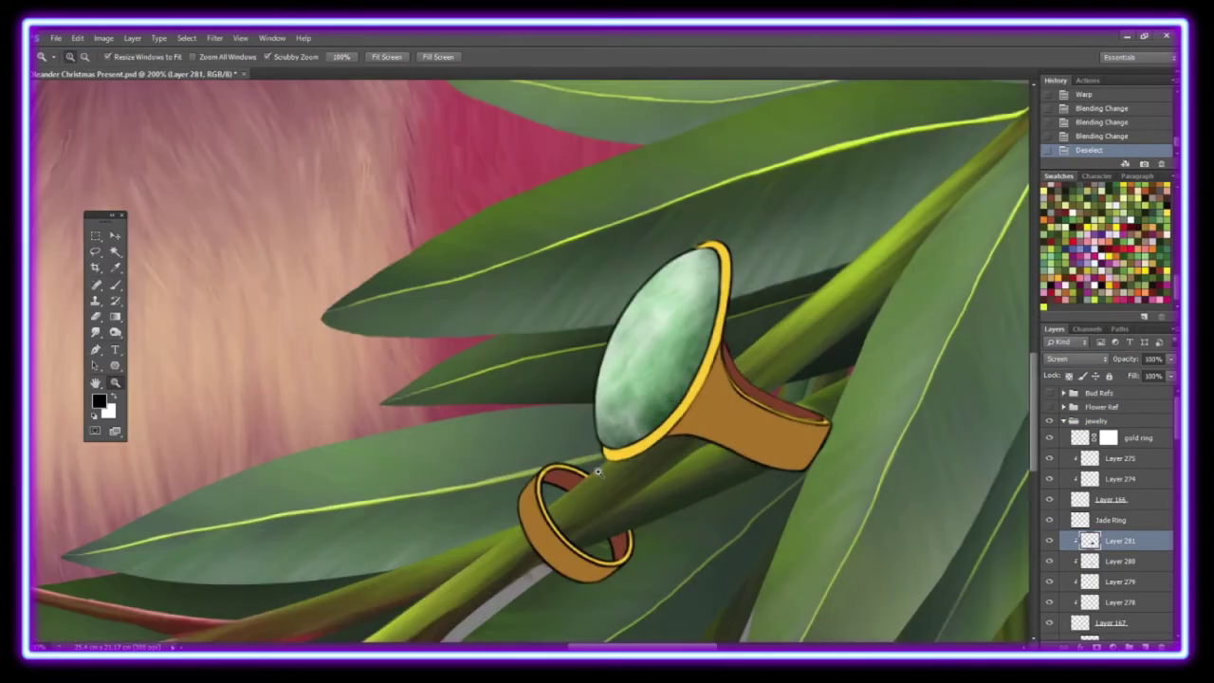
{"action": "left_click", "coordinate": [1112, 519]}
{"action": "right_click", "coordinate": [1111, 520]}
{"action": "left_click", "coordinate": [1084, 108]}
{"action": "key", "text": "Return"}
{"action": "double_click", "coordinate": [1116, 519]}
{"action": "left_click", "coordinate": [772, 433]}
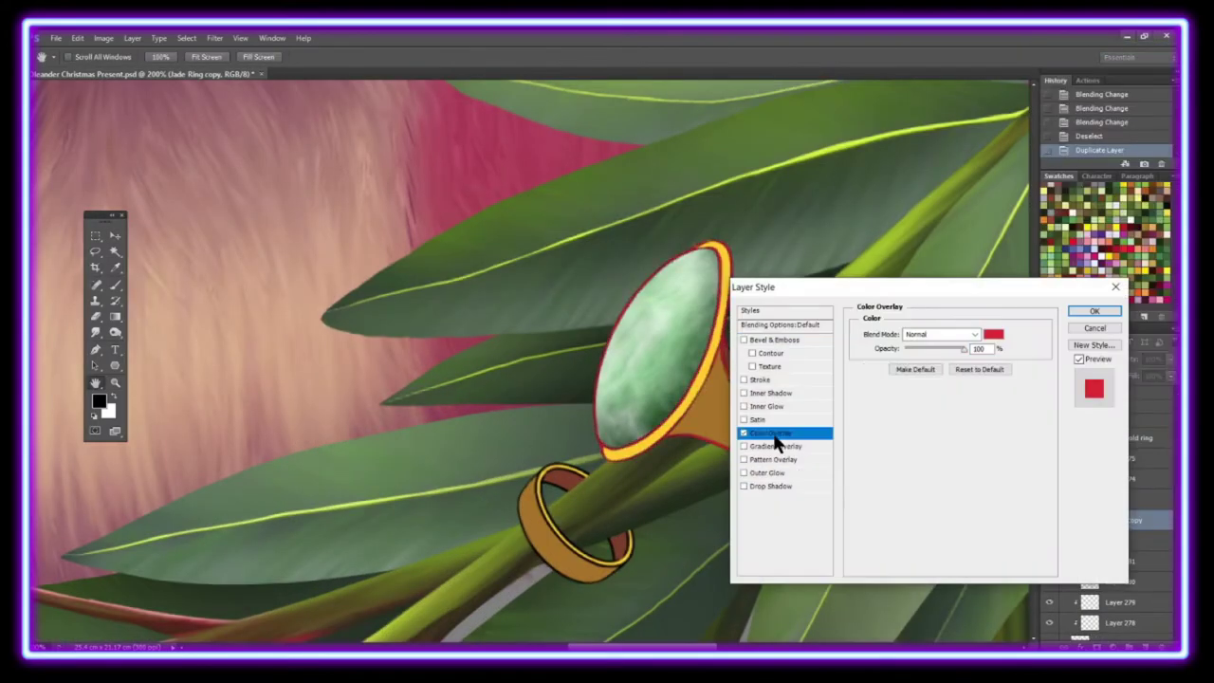
{"action": "left_click", "coordinate": [1094, 309]}
{"action": "left_click", "coordinate": [1110, 646]}
{"action": "key", "text": "b"}
{"action": "left_click", "coordinate": [74, 56]}
Step: Hide the red outline along the band's lower edge, reorder the copy, and merge it down
{"action": "left_click_drag", "start_coordinate": [601, 447], "coordinate": [872, 528]}
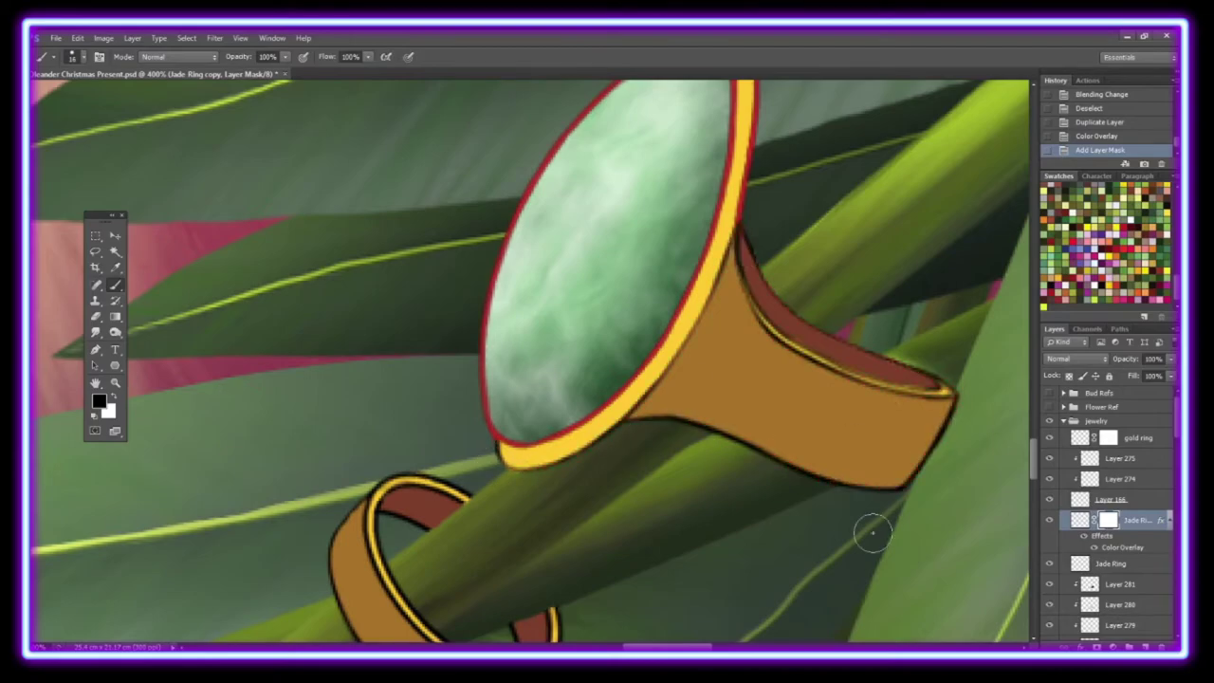
{"action": "scroll", "coordinate": [682, 295], "scroll_direction": "up", "scroll_amount": 3}
{"action": "left_click_drag", "start_coordinate": [1111, 519], "coordinate": [1109, 630]}
{"action": "left_click_drag", "start_coordinate": [1100, 578], "coordinate": [1161, 645]}
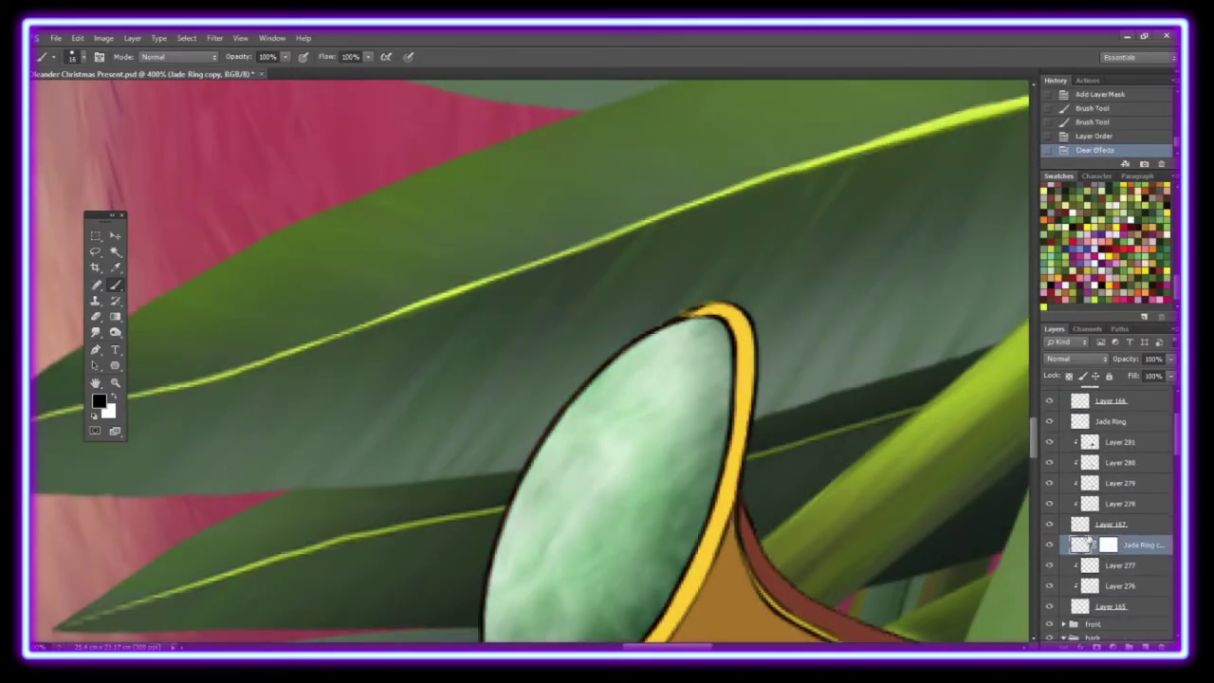
{"action": "left_click_drag", "start_coordinate": [1049, 442], "coordinate": [1049, 504]}
{"action": "key", "text": "i"}
{"action": "double_click", "coordinate": [1119, 544]}
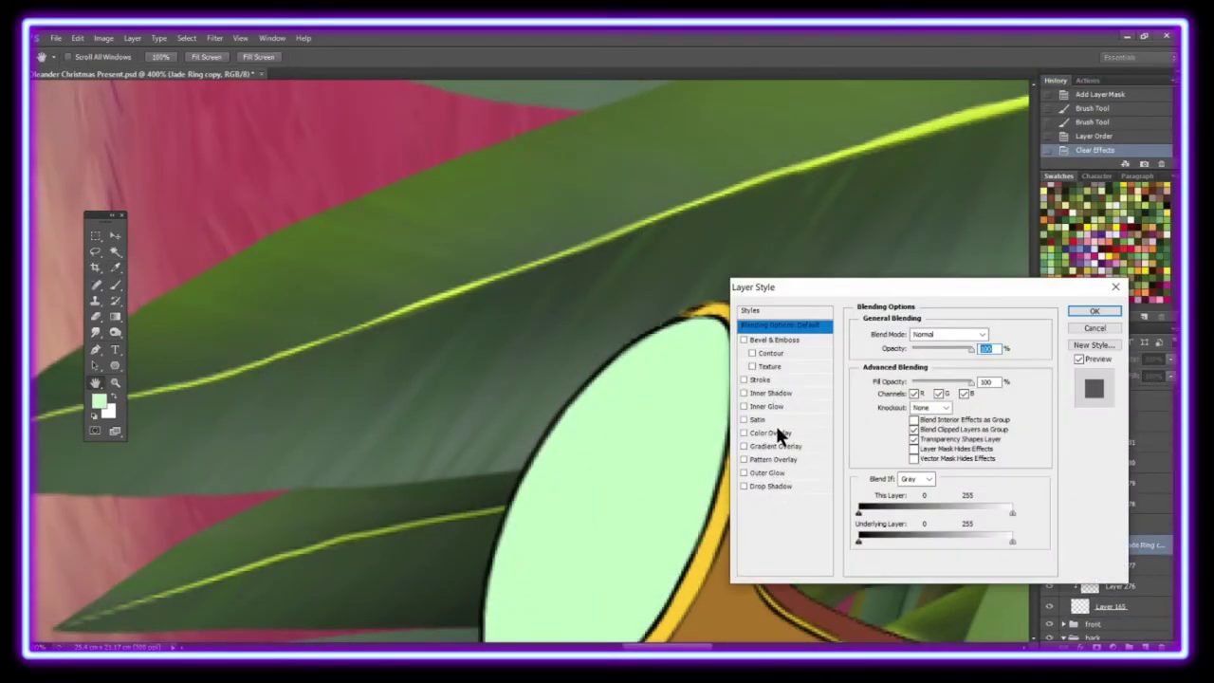
{"action": "left_click", "coordinate": [770, 432]}
{"action": "left_click", "coordinate": [1093, 311]}
{"action": "left_click_drag", "start_coordinate": [1118, 537], "coordinate": [1119, 517]}
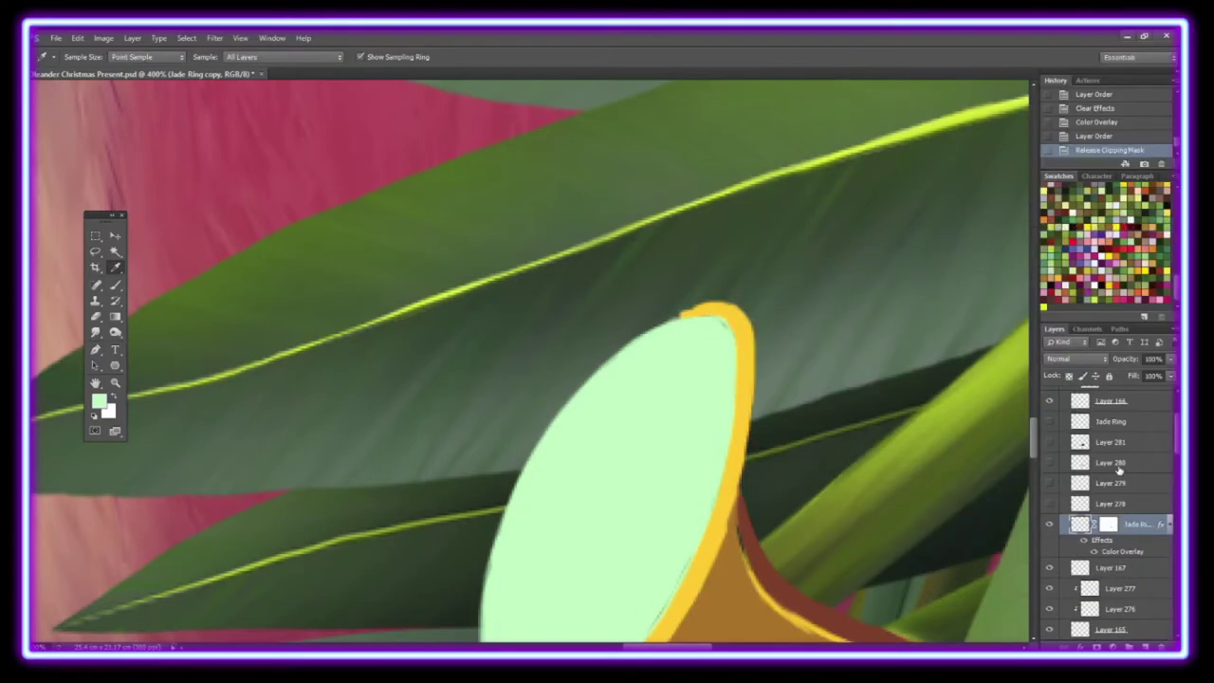
{"action": "key", "text": "ctrl+e"}
Step: Show the hidden texture layers and clip them to the Jade Ring layer
{"action": "left_click", "coordinate": [1109, 441]}
{"action": "left_click", "coordinate": [1110, 503], "text": "shift"}
{"action": "right_click", "coordinate": [1119, 465]}
{"action": "left_click", "coordinate": [1030, 453]}
{"action": "left_click_drag", "start_coordinate": [1049, 442], "coordinate": [1048, 504]}
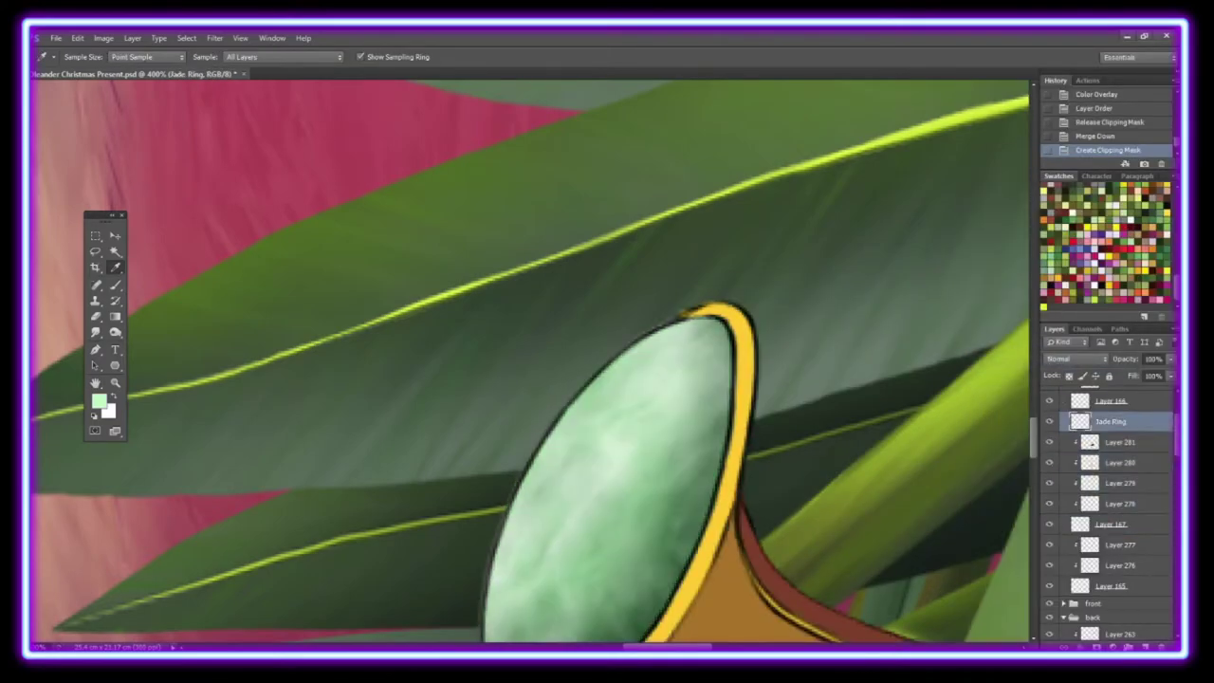
Step: Mask the Jade Ring layer and tidy the jade's top edge with a size 5 brush
{"action": "left_click", "coordinate": [1097, 647]}
{"action": "scroll", "coordinate": [531, 361], "scroll_direction": "down", "scroll_amount": 3}
{"action": "key", "text": "b"}
{"action": "left_click_drag", "start_coordinate": [501, 493], "coordinate": [501, 560]}
{"action": "left_click", "coordinate": [76, 56]}
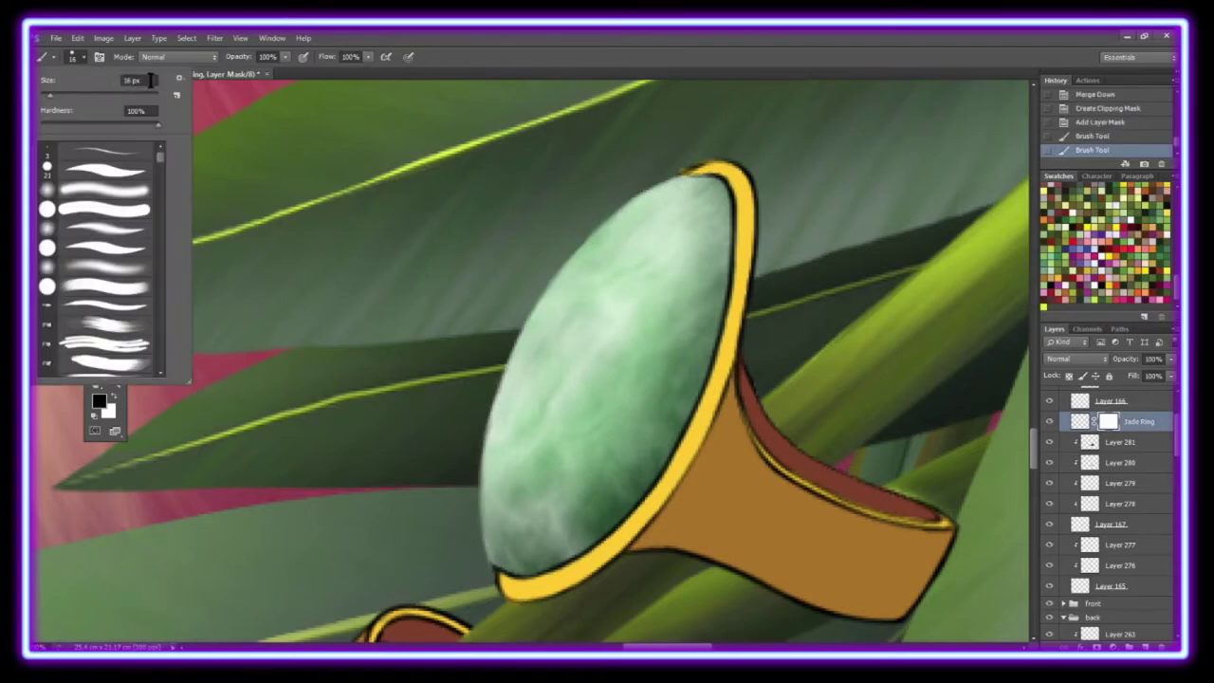
{"action": "type", "text": "5"}
{"action": "key", "text": "Return"}
{"action": "left_click_drag", "start_coordinate": [677, 176], "coordinate": [713, 180]}
Step: Erase a stray bit of paint on Layer 165
{"action": "left_click", "coordinate": [1055, 585]}
{"action": "key", "text": "e"}
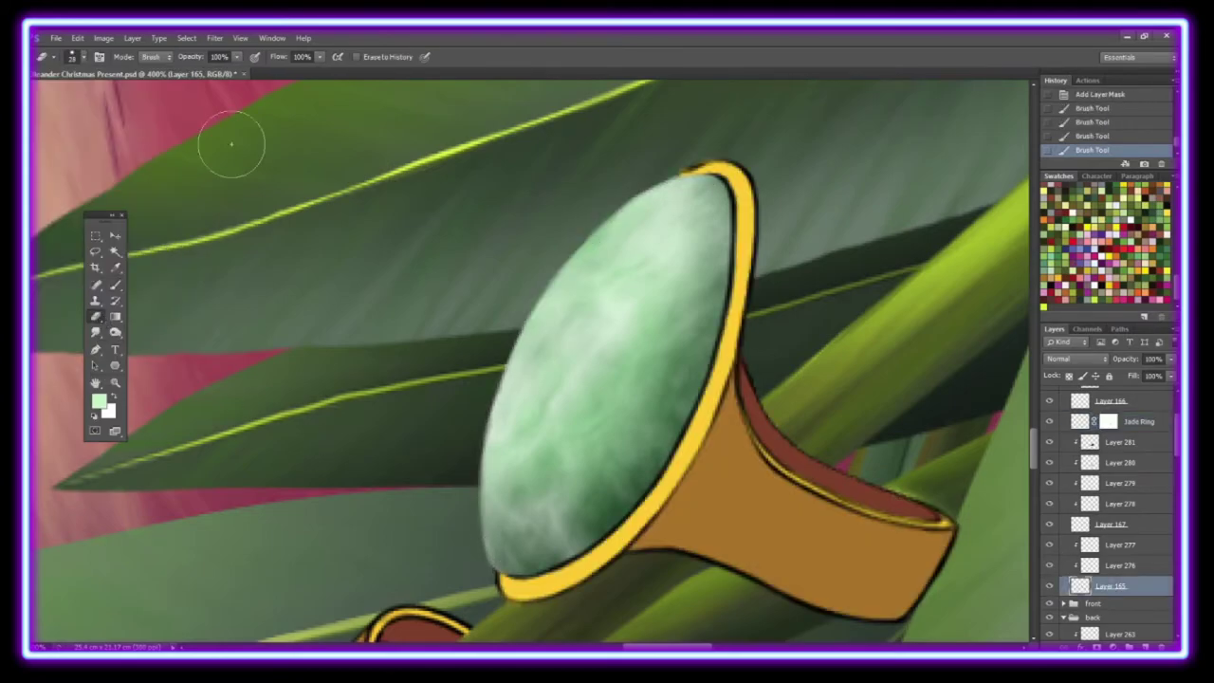
{"action": "left_click", "coordinate": [506, 607]}
Step: Paint dark red shading strokes on the big ring band in a new clipped layer
{"action": "key", "text": "z"}
{"action": "key", "text": "ctrl+0"}
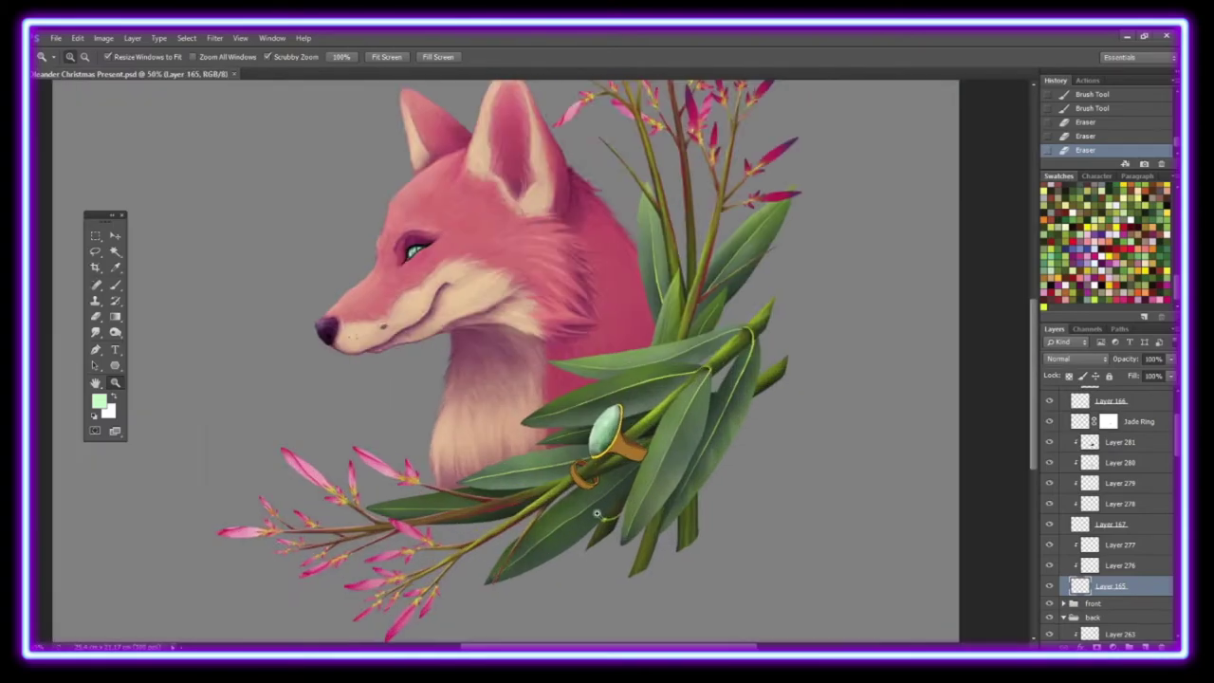
{"action": "left_click_drag", "start_coordinate": [600, 500], "coordinate": [657, 270]}
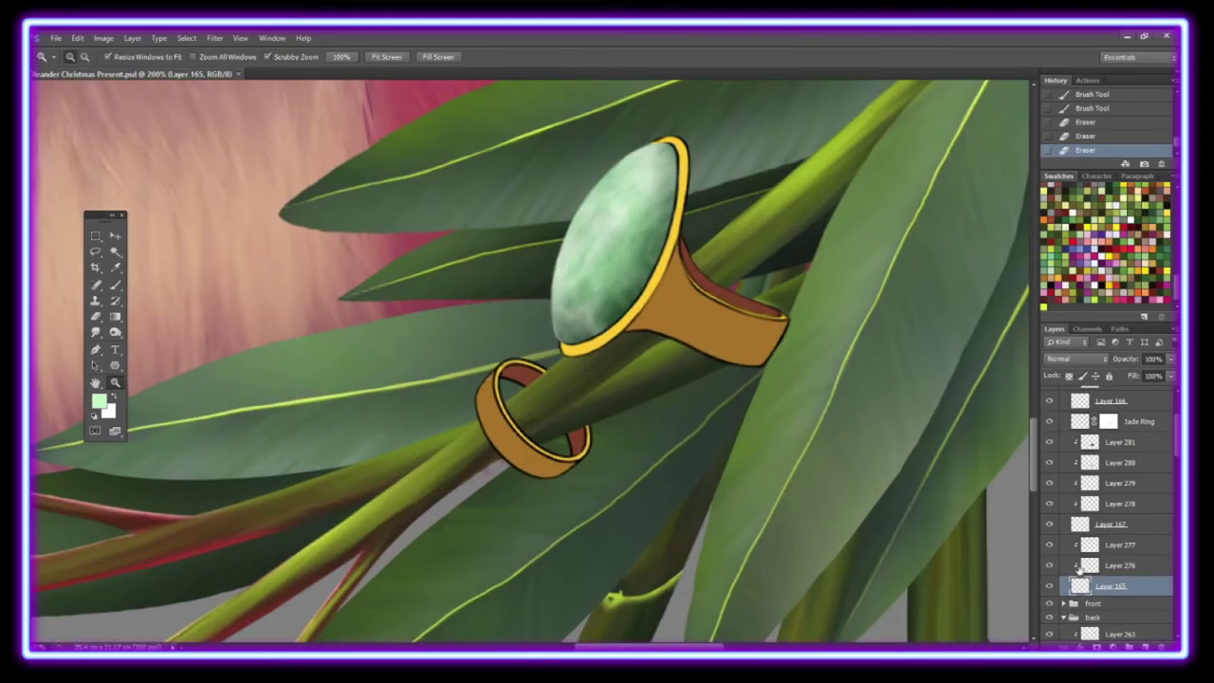
{"action": "key", "text": "ctrl+shift+alt+n"}
{"action": "key", "text": "b"}
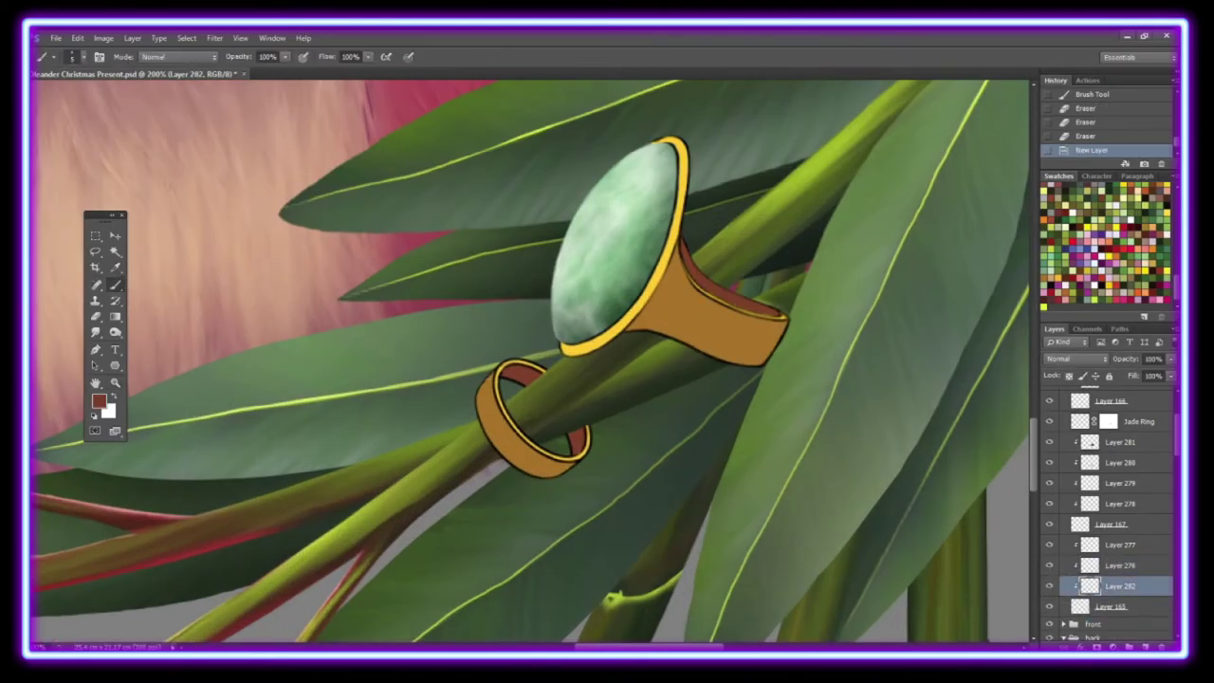
{"action": "left_click_drag", "start_coordinate": [683, 263], "coordinate": [654, 327]}
{"action": "left_click_drag", "start_coordinate": [758, 319], "coordinate": [777, 362]}
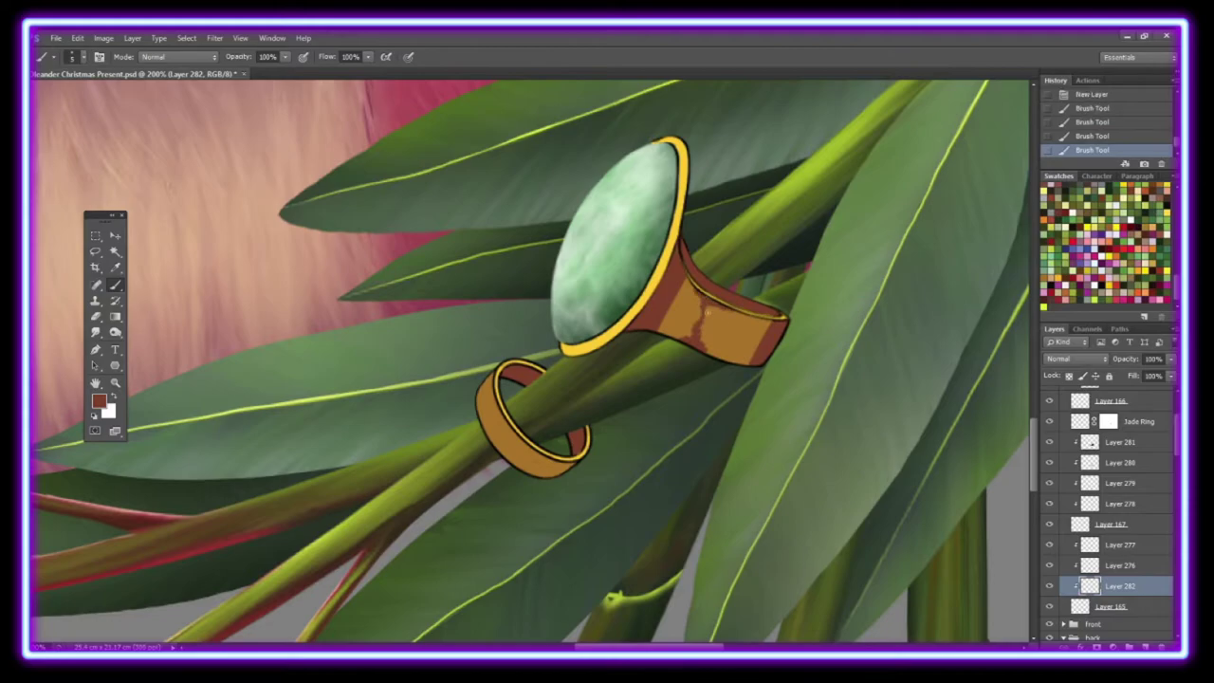
{"action": "left_click_drag", "start_coordinate": [706, 311], "coordinate": [713, 337]}
Step: Paint dark shading on the small ring band and blend it with the Smudge tool
{"action": "key", "text": "r"}
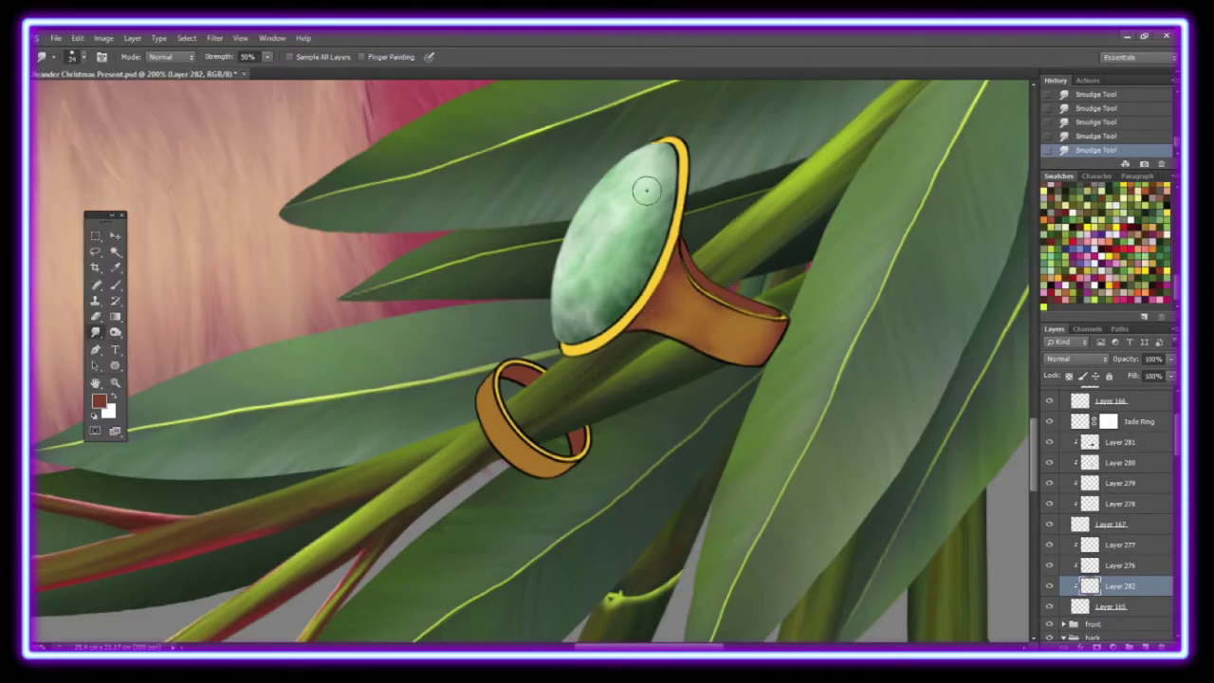
{"action": "key", "text": "ctrl+shift+alt+n"}
{"action": "key", "text": "b"}
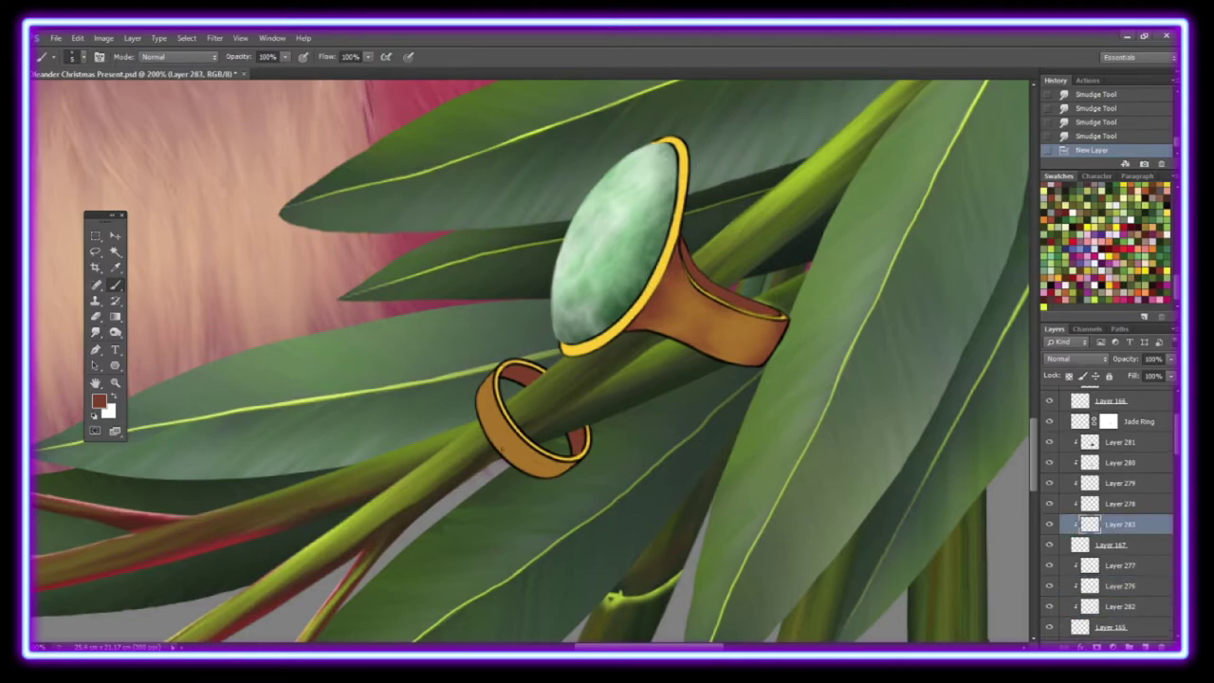
{"action": "key", "text": "Delete"}
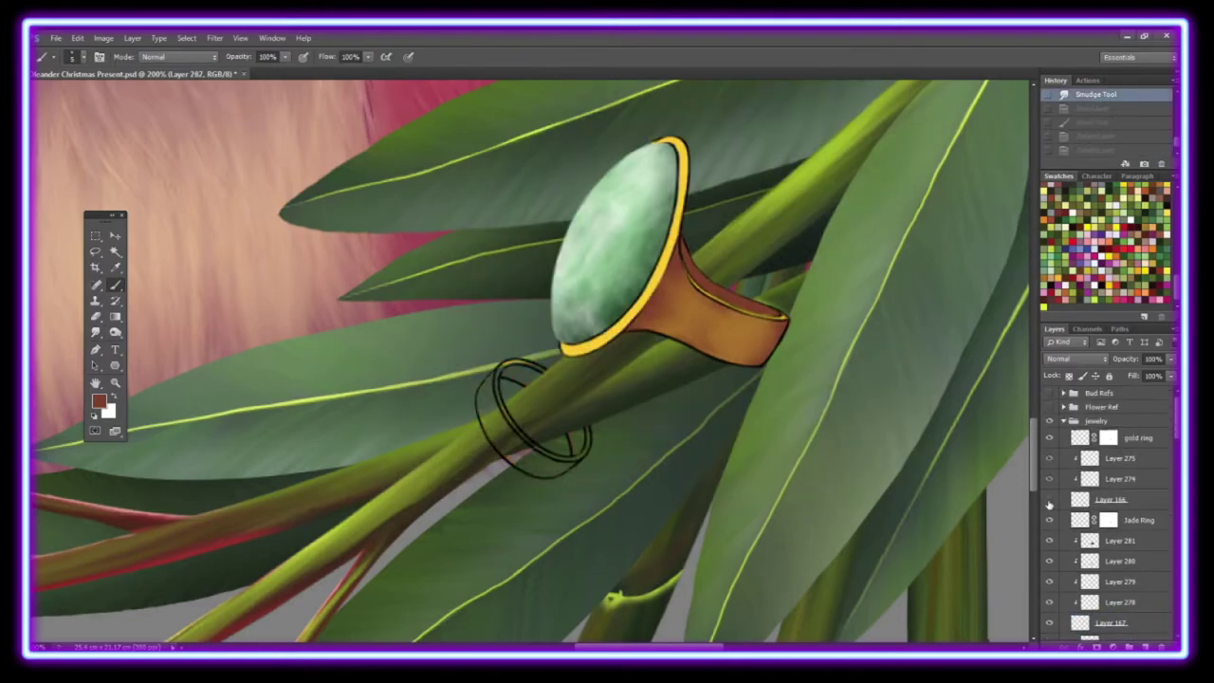
{"action": "left_click_drag", "start_coordinate": [518, 456], "coordinate": [550, 479]}
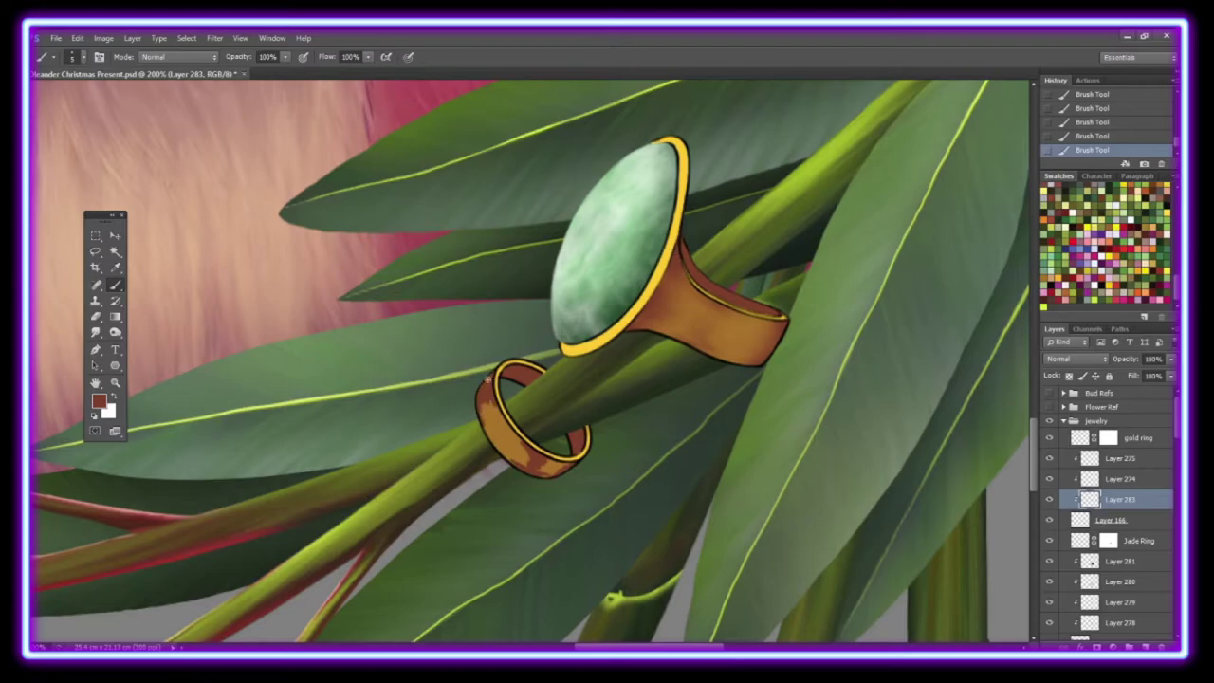
{"action": "key", "text": "r"}
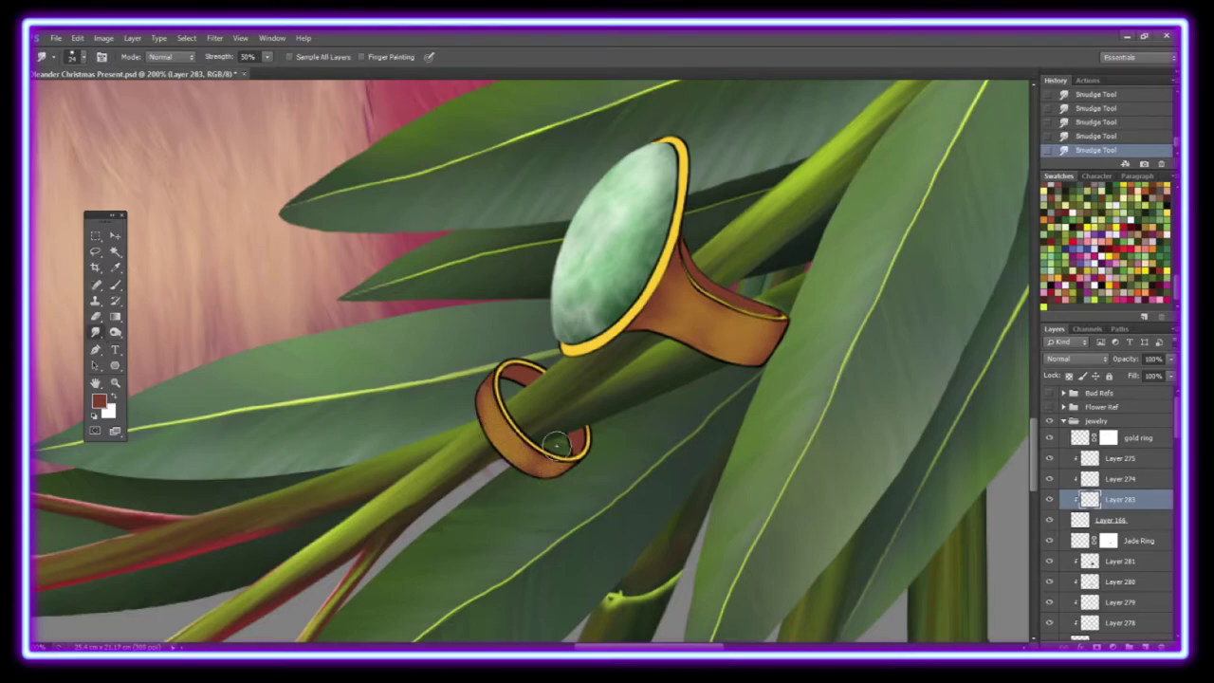
Step: On a new Multiply layer, smudge away red spots in the small ring and add dark band strokes
{"action": "left_click", "coordinate": [1143, 646]}
{"action": "left_click", "coordinate": [1074, 358]}
{"action": "left_click", "coordinate": [1071, 87]}
{"action": "key", "text": "b"}
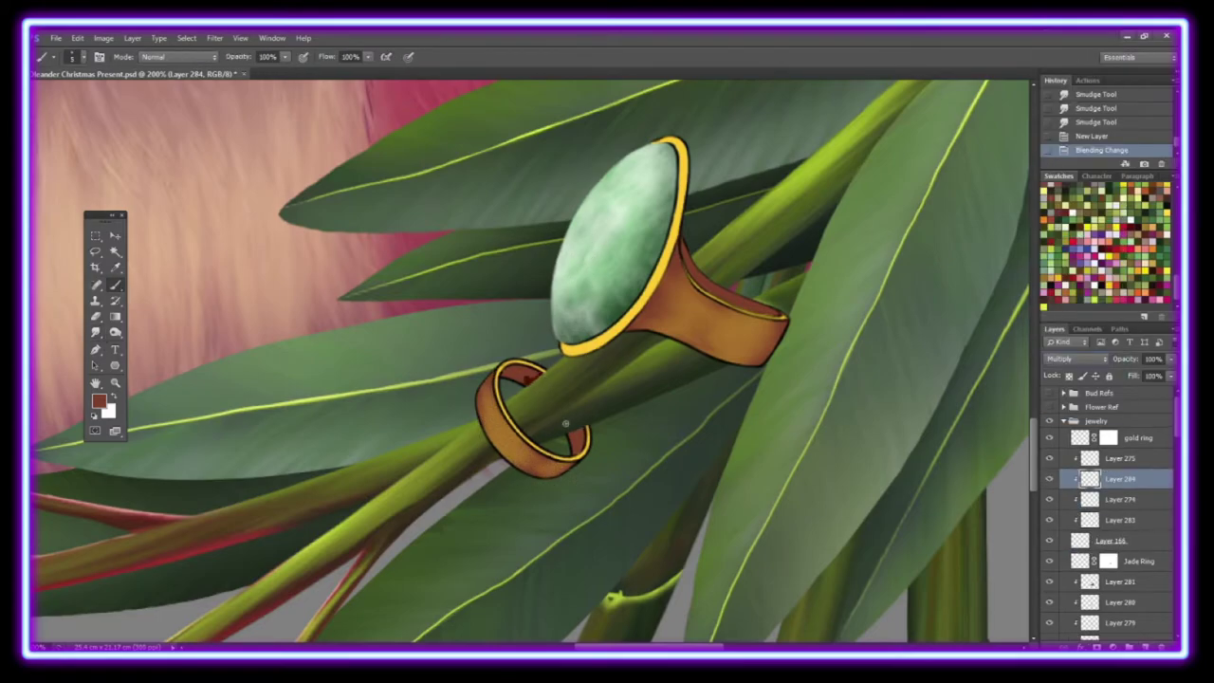
{"action": "left_click", "coordinate": [95, 333]}
{"action": "left_click_drag", "start_coordinate": [517, 371], "coordinate": [535, 389]}
{"action": "left_click_drag", "start_coordinate": [578, 446], "coordinate": [569, 417]}
{"action": "left_click_drag", "start_coordinate": [574, 426], "coordinate": [577, 401]}
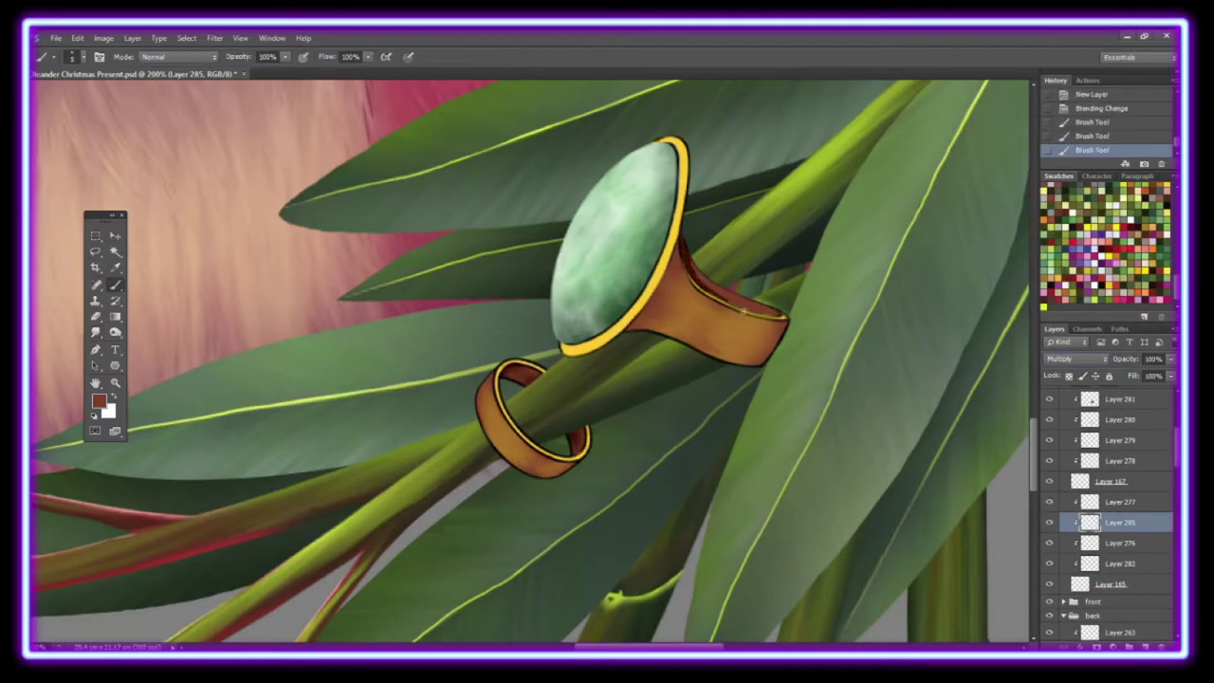
{"action": "left_click_drag", "start_coordinate": [732, 301], "coordinate": [776, 315]}
{"action": "key", "text": "r"}
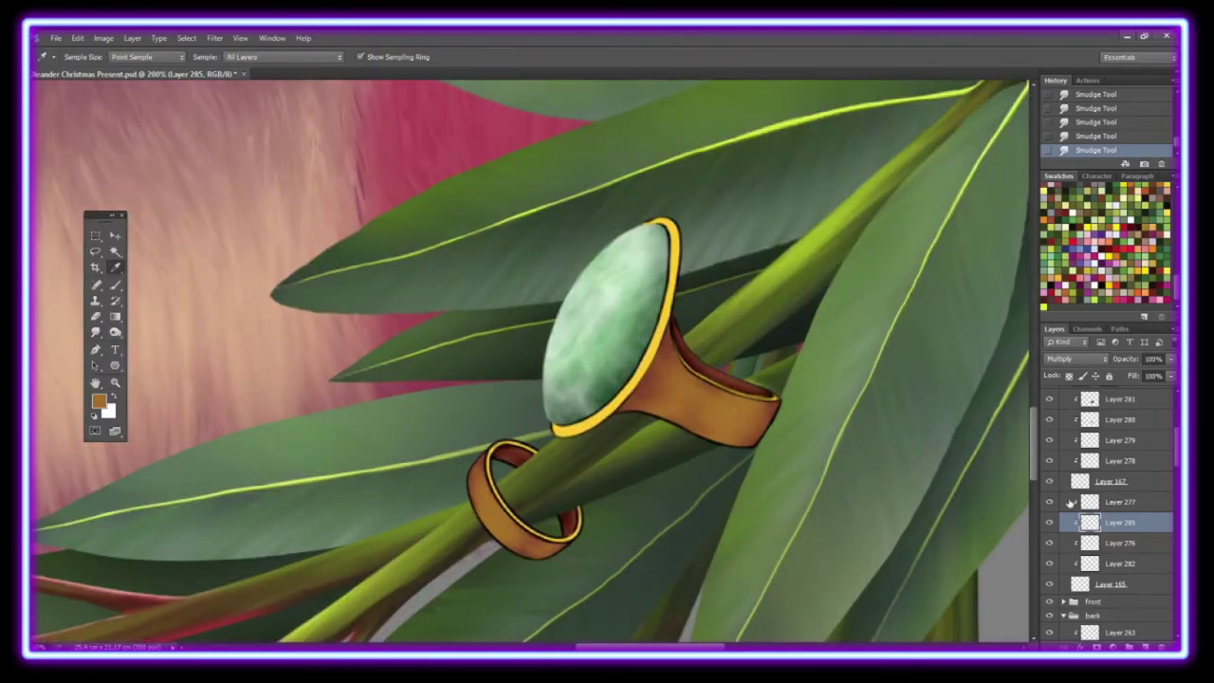
Step: Clip the new layer to the ring and erase stray paint from the ring edge
{"action": "right_click", "coordinate": [1097, 466]}
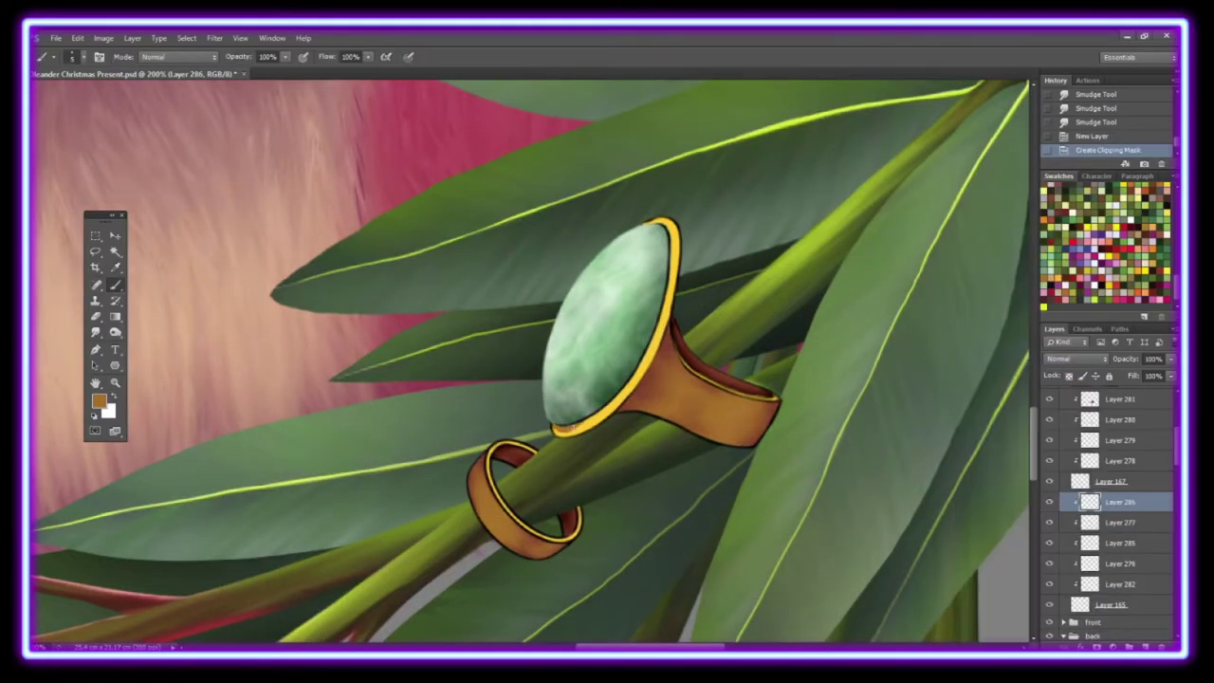
{"action": "key", "text": "r"}
{"action": "left_click", "coordinate": [84, 56]}
{"action": "left_click", "coordinate": [588, 414]}
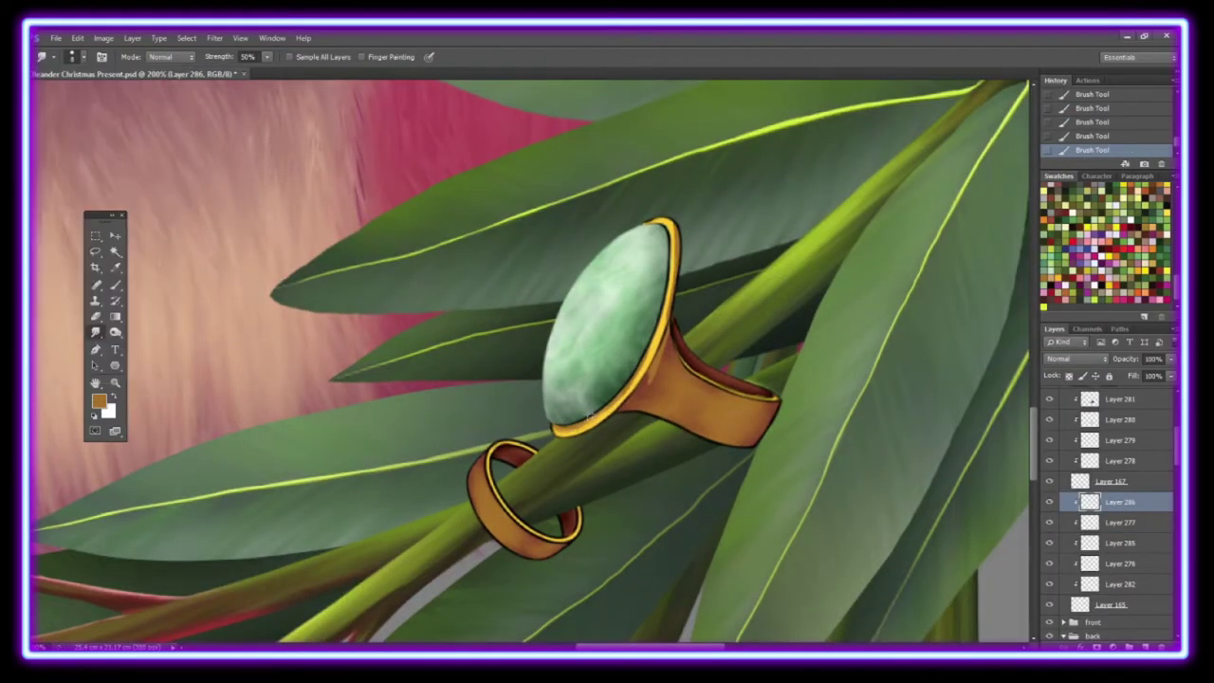
{"action": "key", "text": "e"}
{"action": "left_click_drag", "start_coordinate": [654, 327], "coordinate": [664, 380]}
{"action": "key", "text": "z"}
{"action": "scroll", "coordinate": [806, 389], "scroll_direction": "down", "scroll_amount": 3}
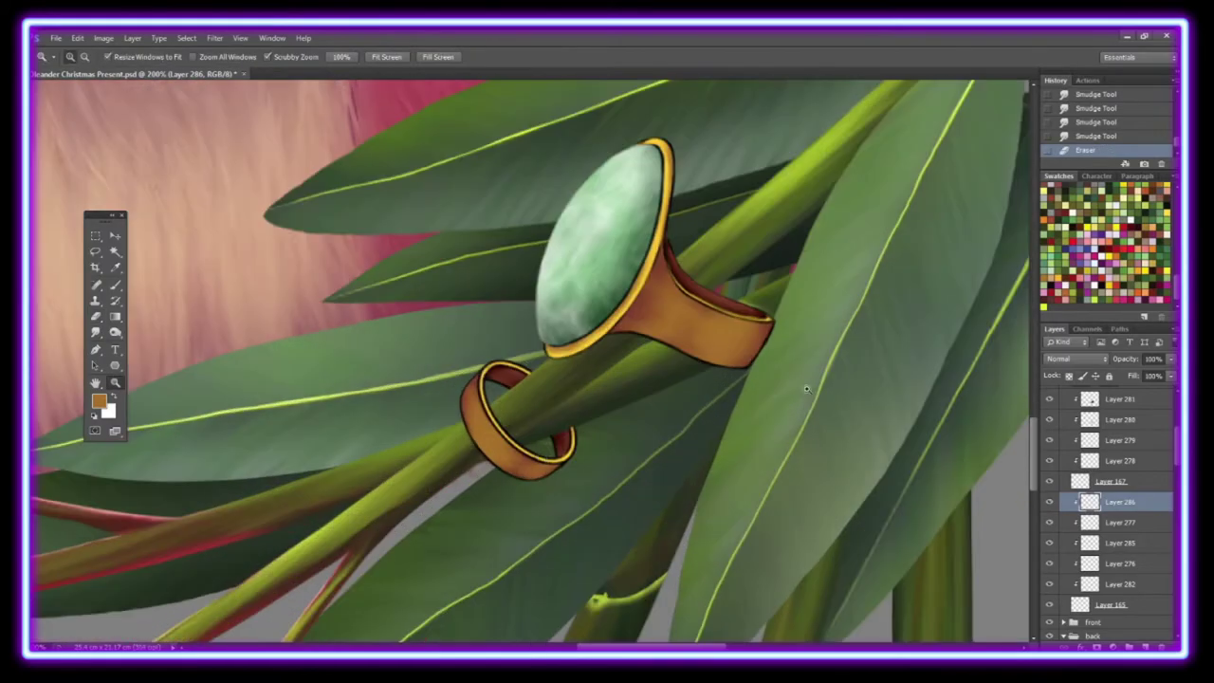
Step: Paint and smudge a bright yellow highlight on the small ring's left side in a clipped layer
{"action": "key", "text": "b"}
{"action": "key", "text": "ctrl+alt+shift+n"}
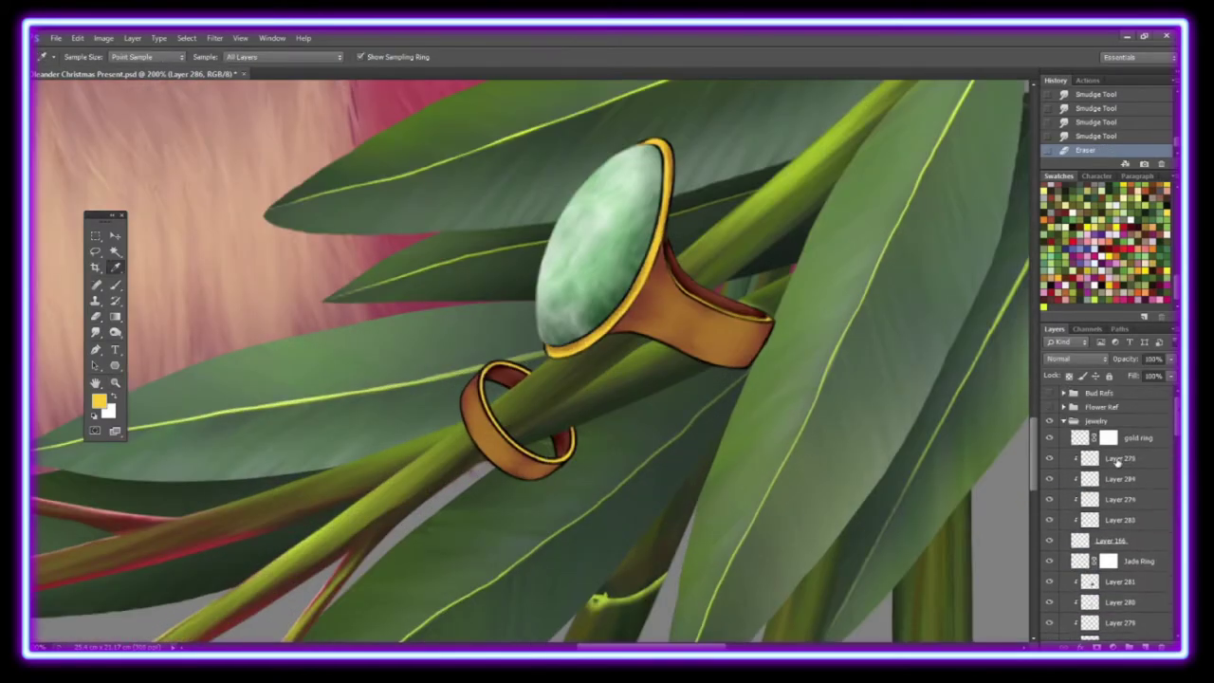
{"action": "key", "text": "ctrl+alt+g"}
{"action": "scroll", "coordinate": [507, 469], "scroll_direction": "up", "scroll_amount": 2}
{"action": "mouse_move", "coordinate": [458, 431]}
{"action": "left_mouse_down"}
{"action": "mouse_move", "coordinate": [431, 389]}
{"action": "mouse_move", "coordinate": [512, 427]}
{"action": "left_mouse_up"}
{"action": "key", "text": "r"}
{"action": "left_click_drag", "start_coordinate": [503, 469], "coordinate": [453, 392]}
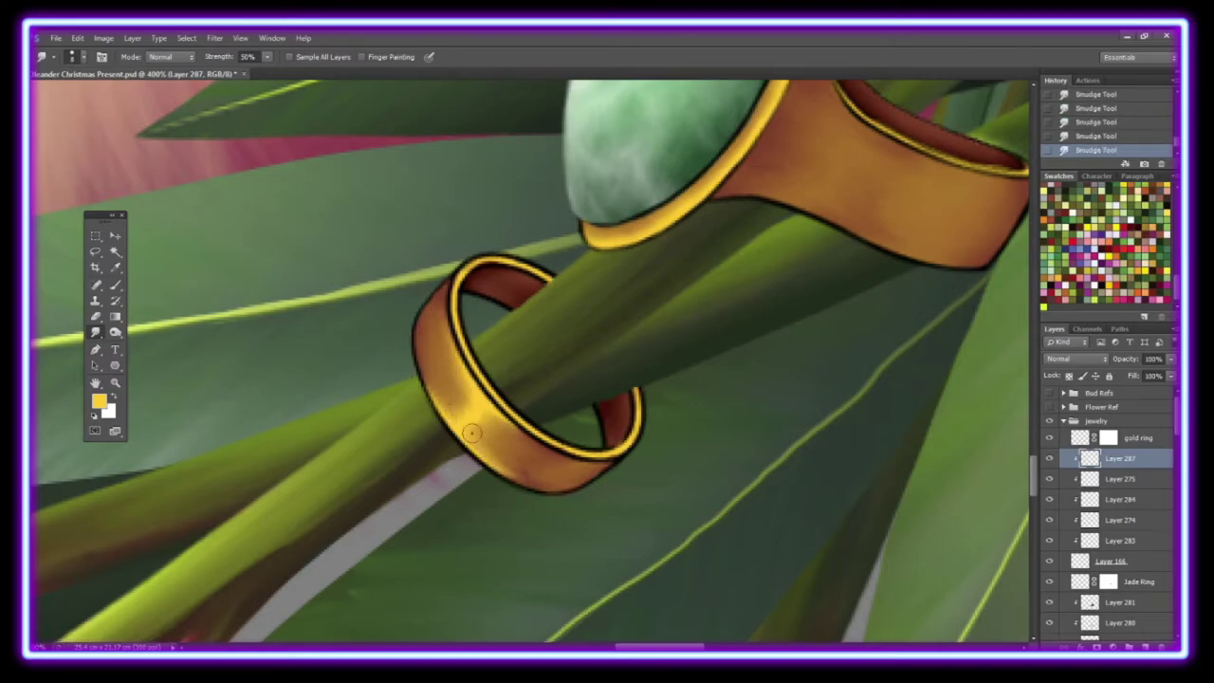
{"action": "key", "text": "z"}
Step: Above Layer 286, paint two yellow zigzag highlights on the big ring and smudge them into a metallic shine
{"action": "key", "text": "ctrl+minus"}
{"action": "scroll", "coordinate": [1109, 512], "scroll_direction": "down", "scroll_amount": 3}
{"action": "left_click", "coordinate": [1119, 592]}
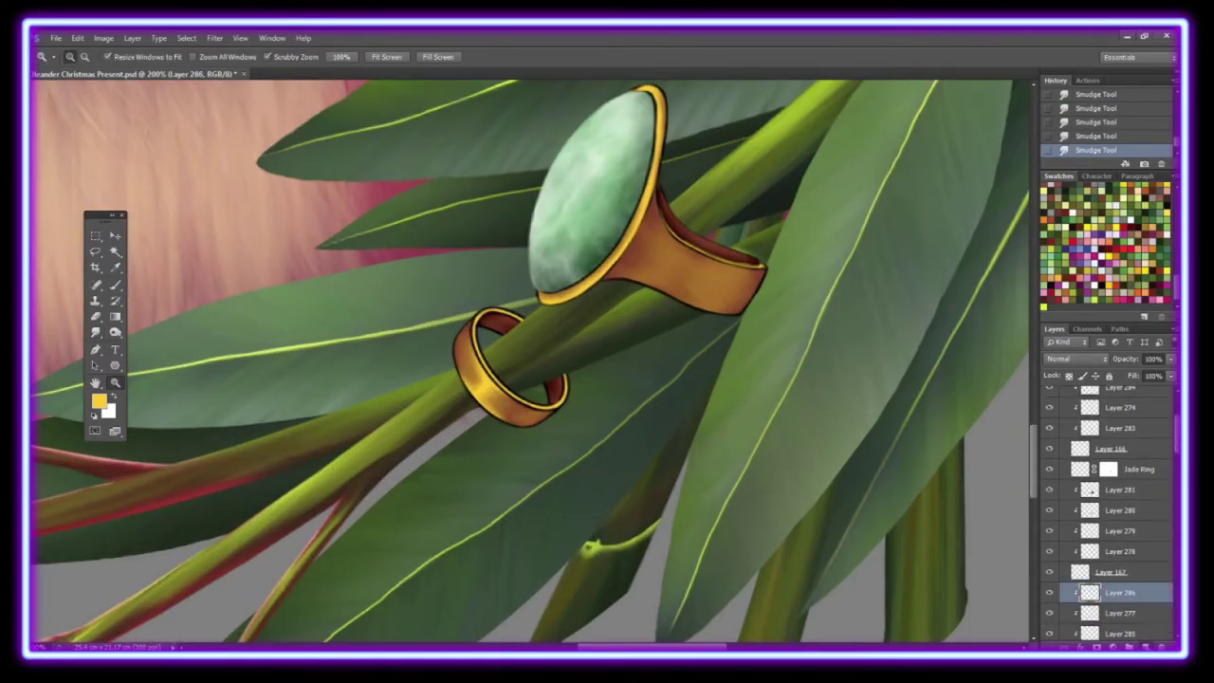
{"action": "key", "text": "ctrl+alt+shift+n"}
{"action": "key", "text": "ctrl+alt+g"}
{"action": "key", "text": "b"}
{"action": "scroll", "coordinate": [517, 360], "scroll_direction": "up", "scroll_amount": 2}
{"action": "left_click_drag", "start_coordinate": [635, 408], "coordinate": [702, 332]}
{"action": "mouse_move", "coordinate": [517, 365]}
{"action": "left_mouse_down"}
{"action": "mouse_move", "coordinate": [569, 256]}
{"action": "mouse_move", "coordinate": [485, 354]}
{"action": "mouse_move", "coordinate": [575, 301]}
{"action": "mouse_move", "coordinate": [540, 218]}
{"action": "left_mouse_up"}
{"action": "key", "text": "r"}
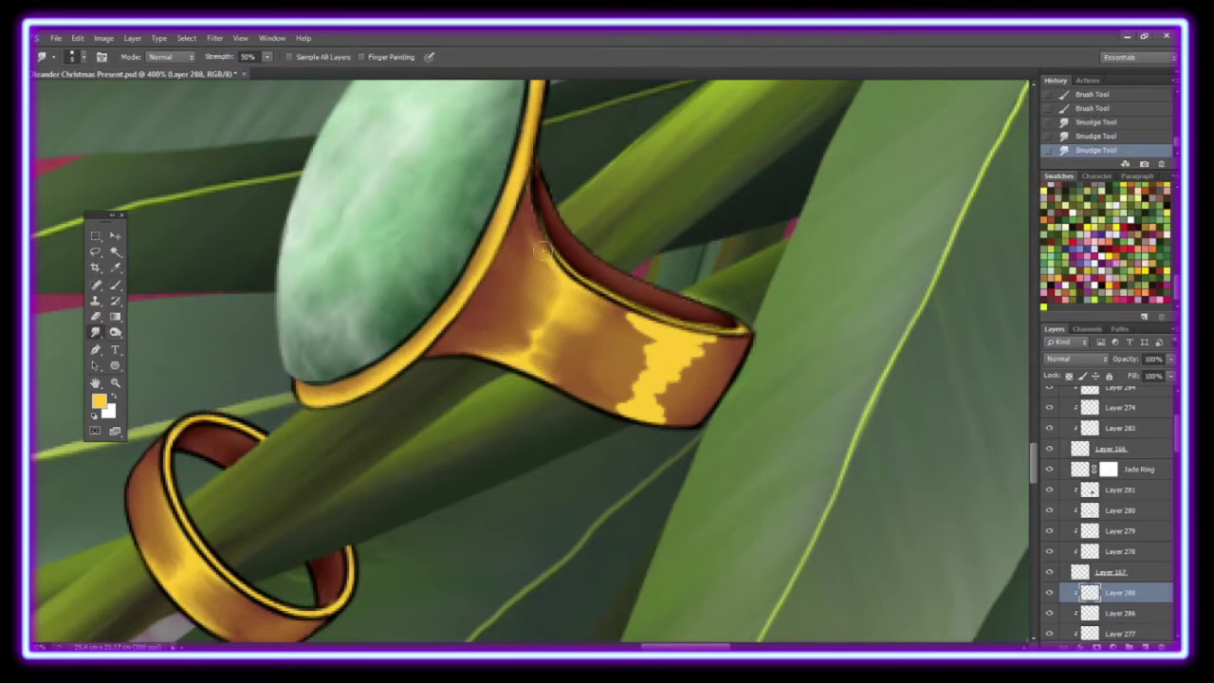
{"action": "mouse_move", "coordinate": [631, 407]}
{"action": "left_mouse_down"}
{"action": "mouse_move", "coordinate": [655, 318]}
{"action": "mouse_move", "coordinate": [667, 391]}
{"action": "left_mouse_up"}
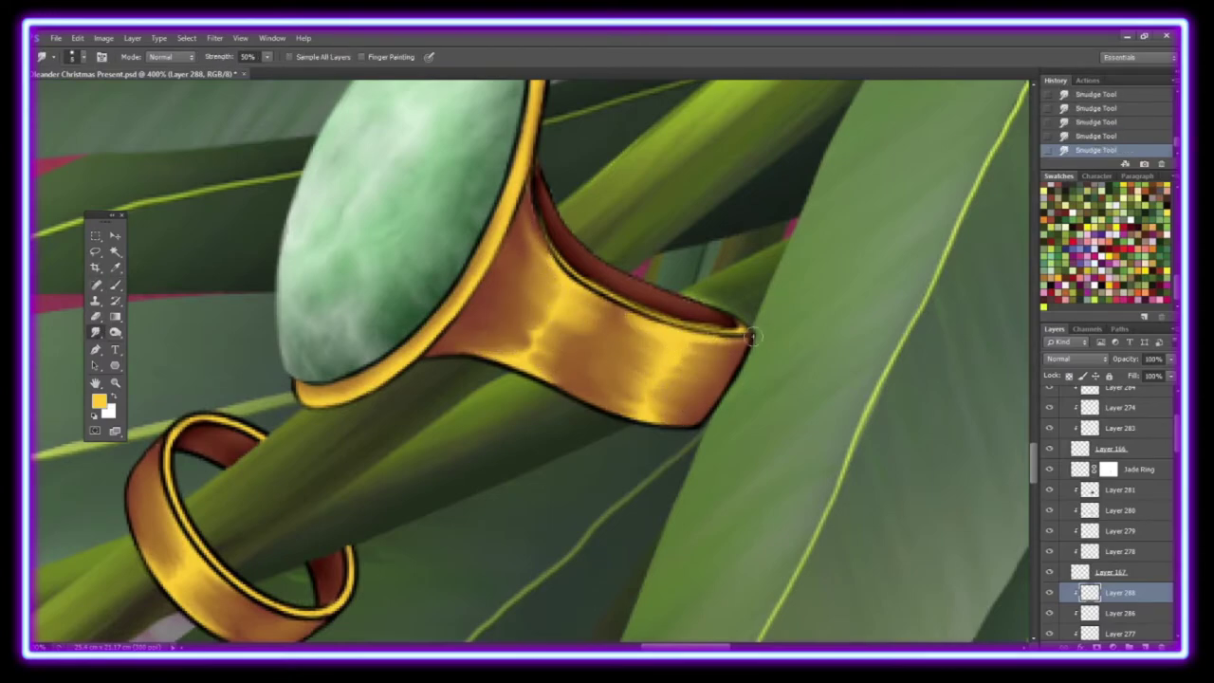
Step: Draw a brown gradient across the ring on clipped Multiply Layer 289, then view the rings at 200%
{"action": "key", "text": "ctrl+0"}
{"action": "left_click_drag", "start_coordinate": [597, 445], "coordinate": [695, 410]}
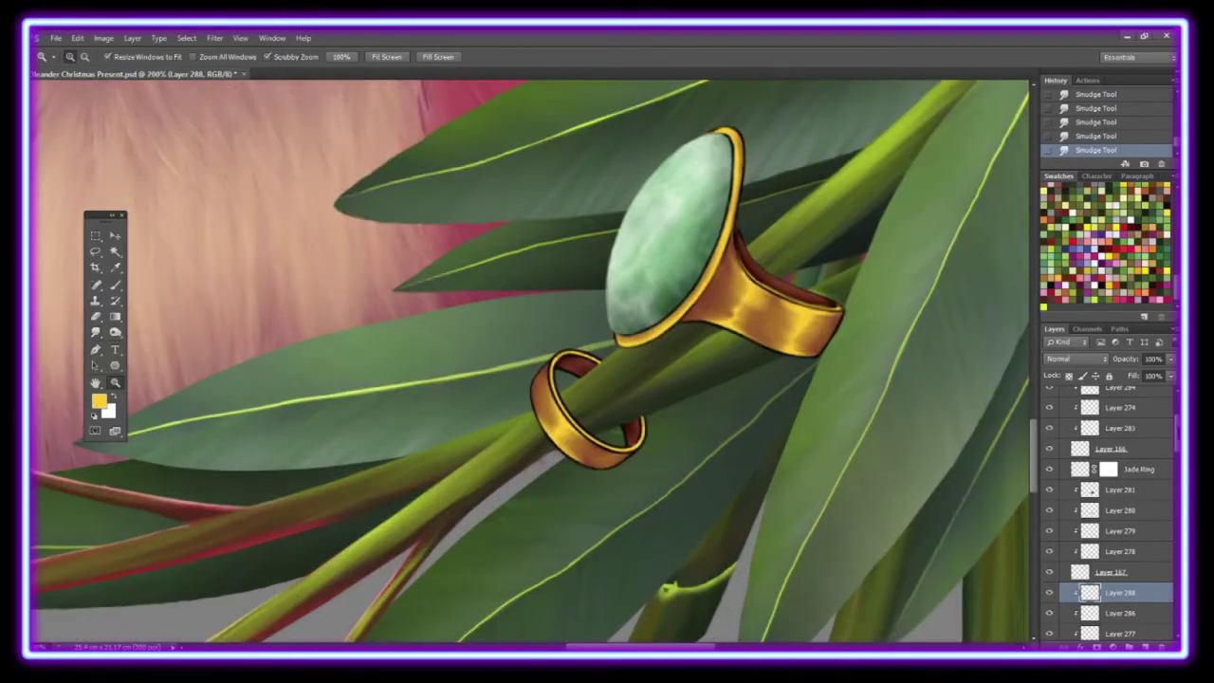
{"action": "key", "text": "ctrl+alt+shift+n"}
{"action": "key", "text": "ctrl+alt+g"}
{"action": "key", "text": "ctrl+plus"}
{"action": "key", "text": "g"}
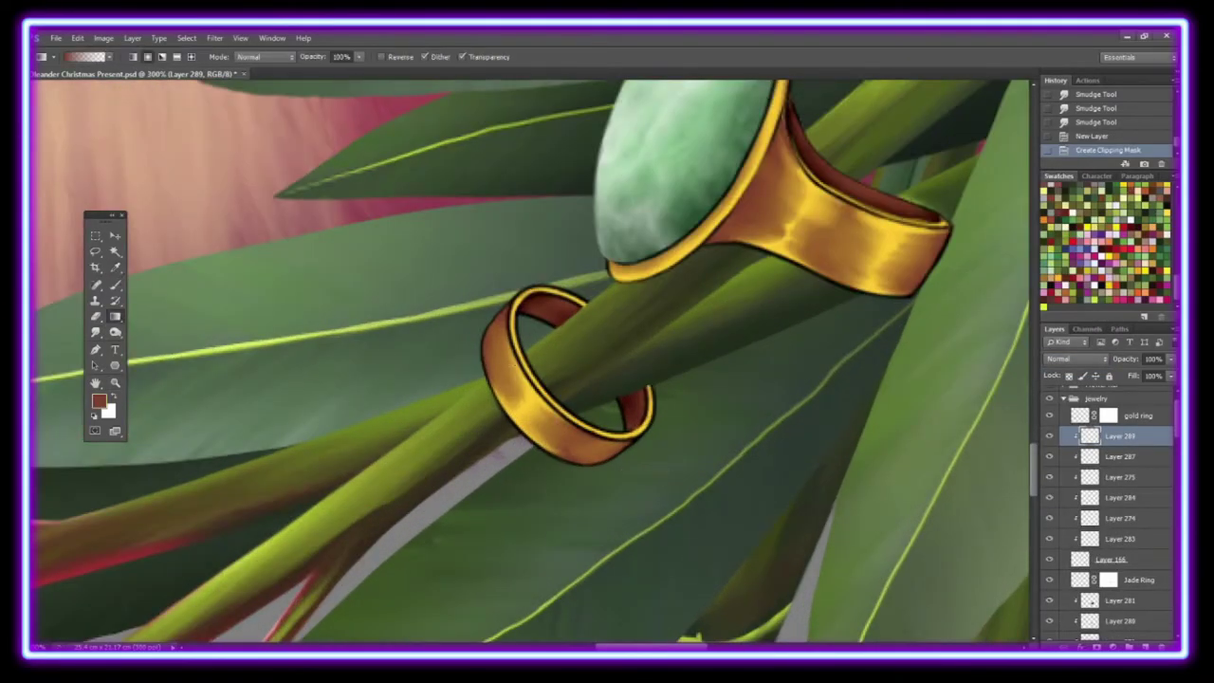
{"action": "left_click_drag", "start_coordinate": [569, 455], "coordinate": [607, 398]}
{"action": "left_click", "coordinate": [1074, 358]}
{"action": "key", "text": "z"}
{"action": "key", "text": "ctrl+0"}
{"action": "left_click_drag", "start_coordinate": [531, 360], "coordinate": [626, 322]}
Step: Add a clipped gradient layer across the big ring's gold fill
{"action": "left_click", "coordinate": [1050, 567]}
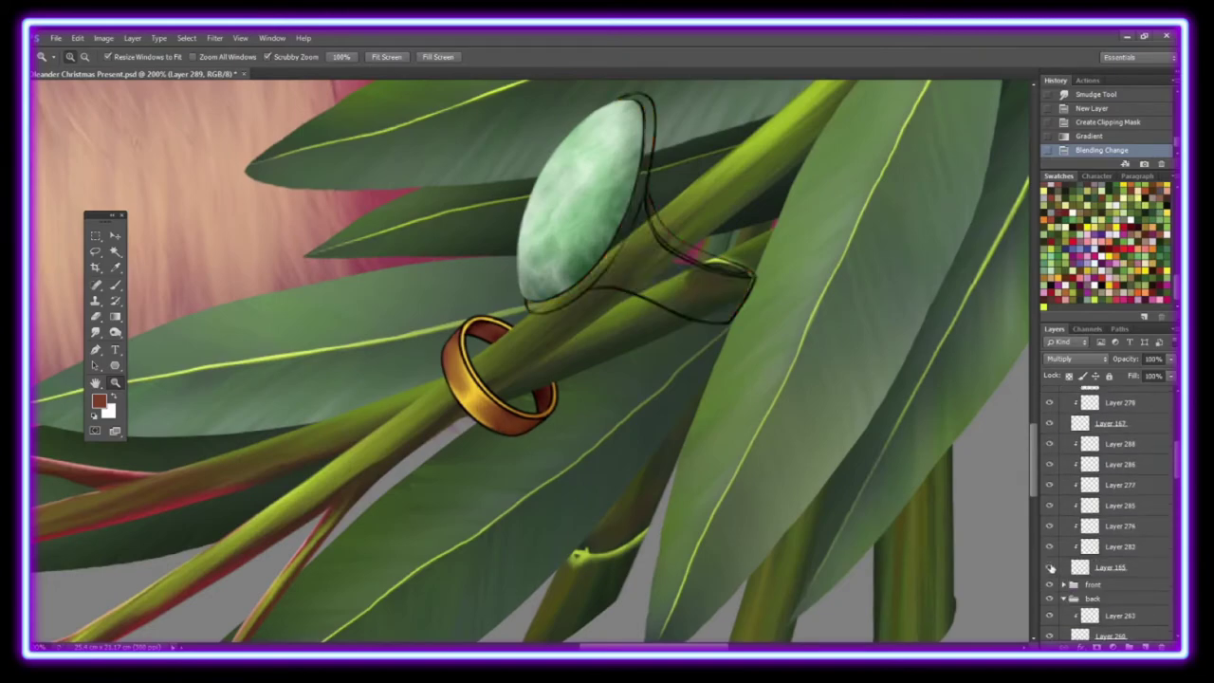
{"action": "key", "text": "ctrl+alt+shift+n"}
{"action": "key", "text": "g"}
{"action": "left_click_drag", "start_coordinate": [664, 247], "coordinate": [721, 303]}
{"action": "left_click", "coordinate": [1074, 359]}
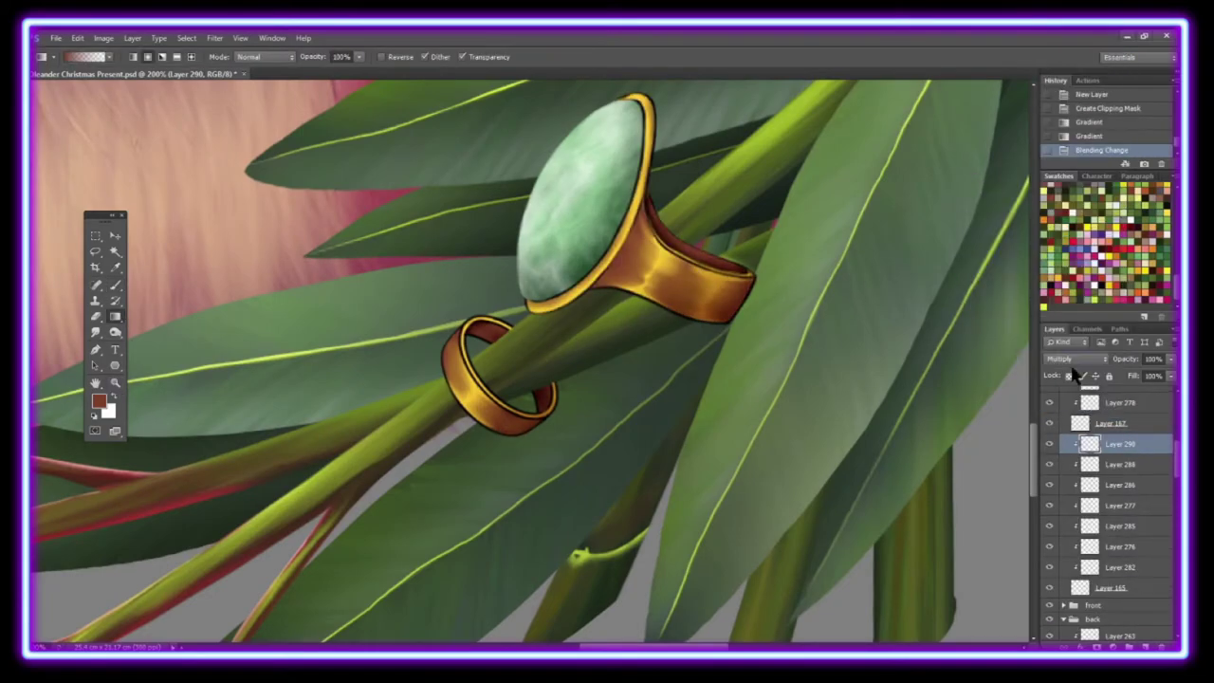
Step: Change the gradient's blend mode, move Layer 290 below Layer 288, and clip Layer 291 to the Jade Ring
{"action": "left_click", "coordinate": [1070, 100]}
{"action": "left_click", "coordinate": [1074, 358]}
{"action": "left_click", "coordinate": [1051, 116]}
{"action": "key", "text": "ctrl+bracketleft"}
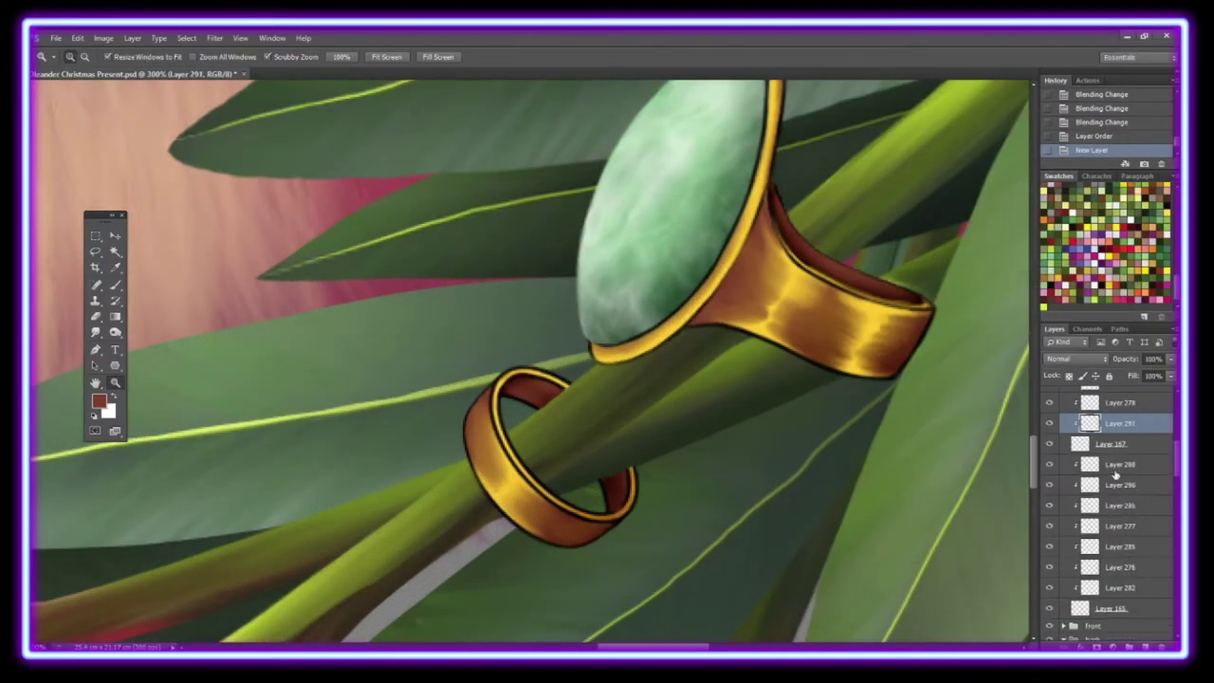
{"action": "key", "text": "ctrl+alt+g"}
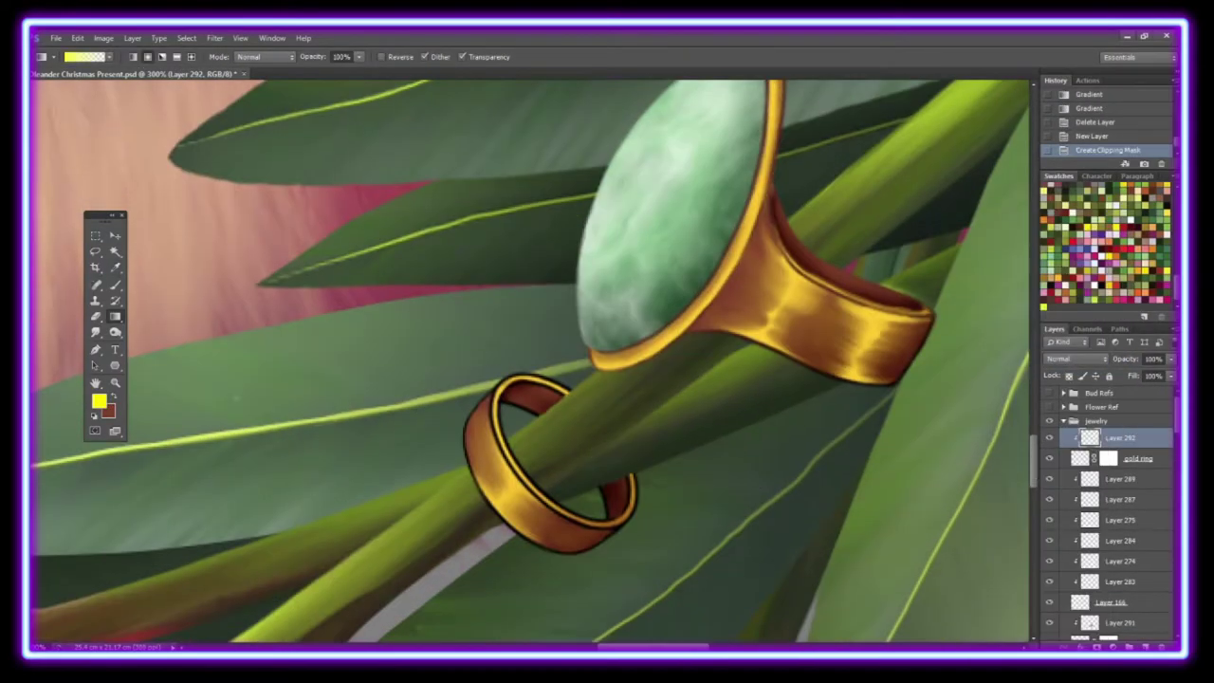
Step: Smudge and paint the rings up close, then dodge their highlights brighter
{"action": "key", "text": "z"}
{"action": "left_click", "coordinate": [601, 462]}
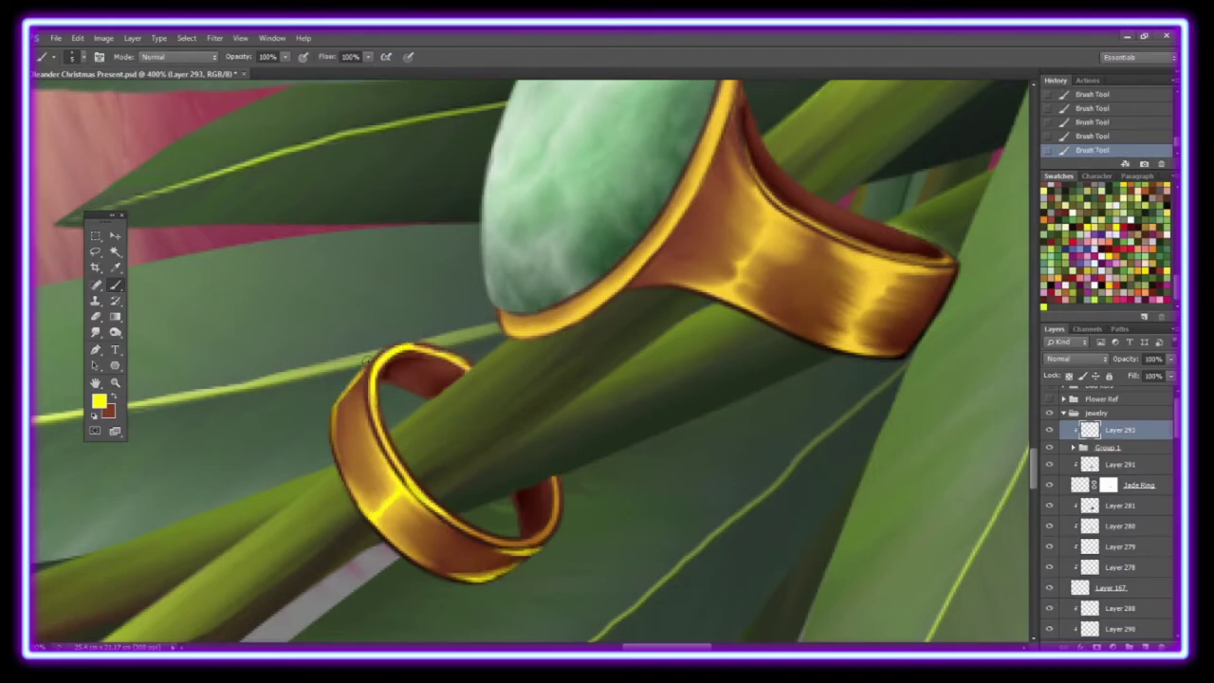
{"action": "key", "text": "r"}
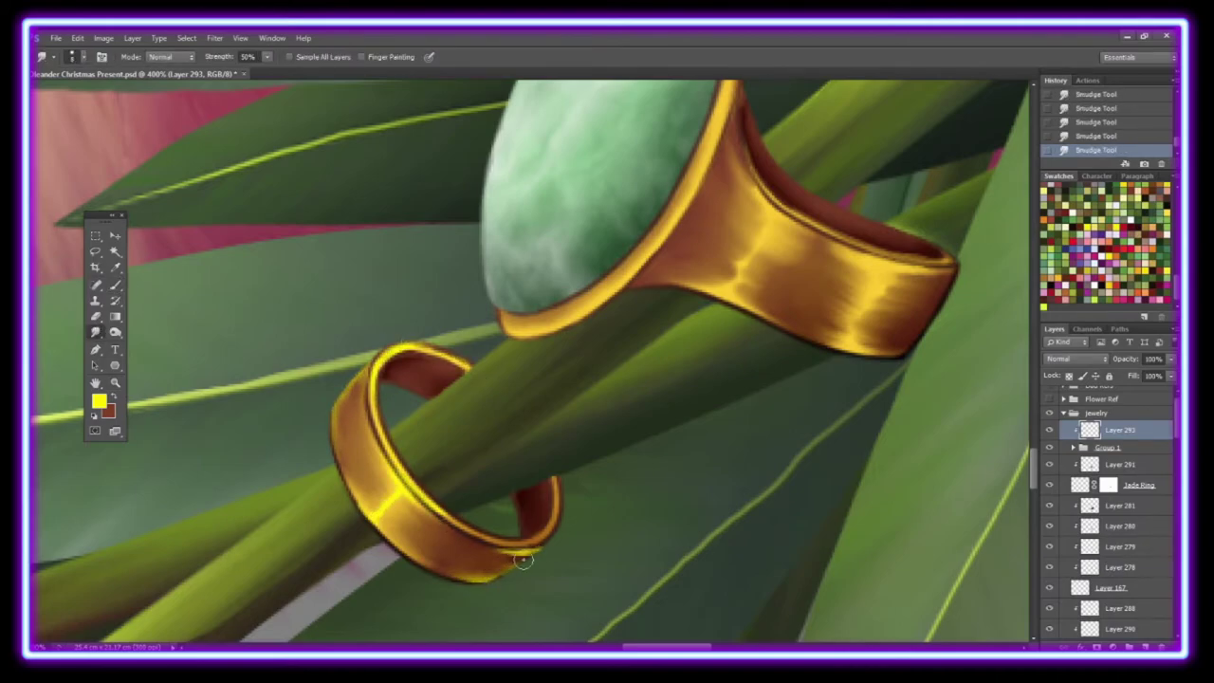
{"action": "key", "text": "b"}
{"action": "type", "text": "gold ring"}
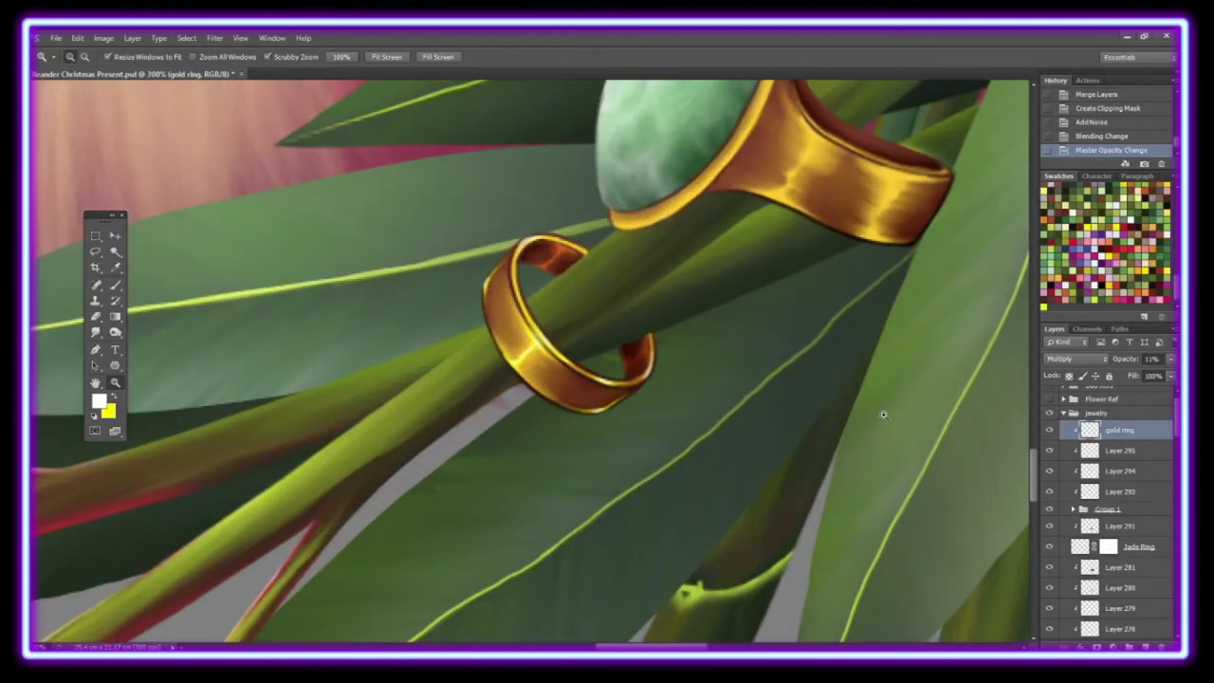
{"action": "left_click", "coordinate": [114, 332]}
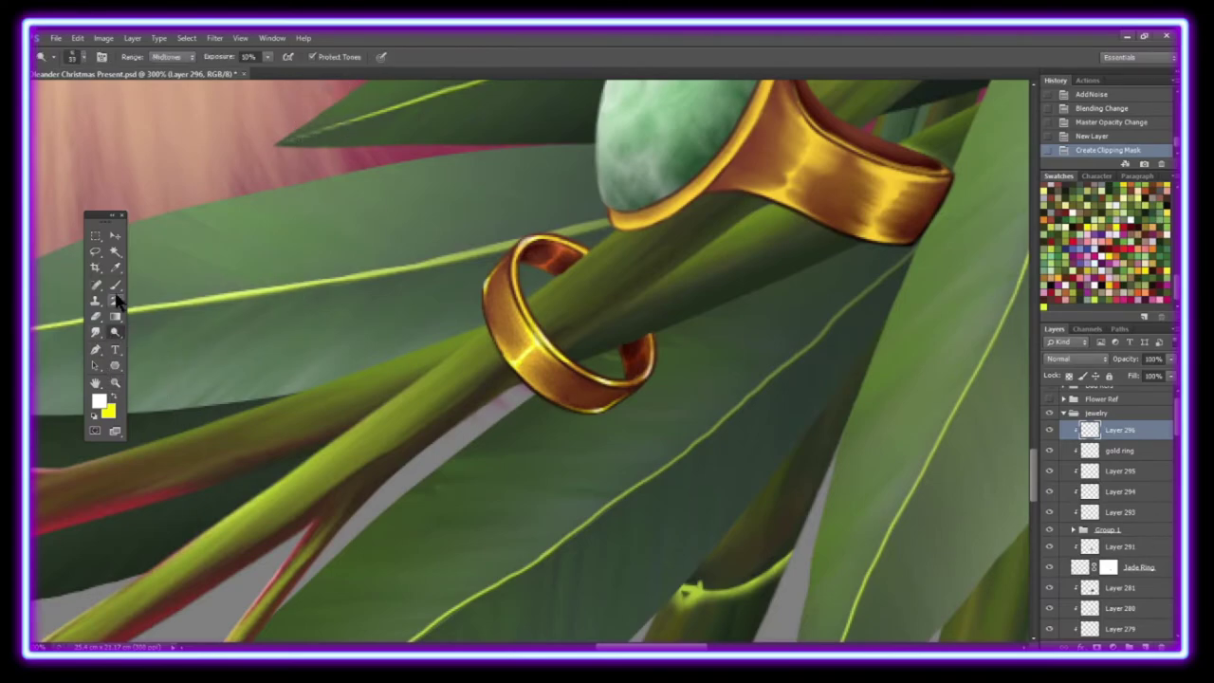
{"action": "key", "text": "z"}
{"action": "scroll", "coordinate": [1109, 512], "scroll_direction": "down", "scroll_amount": 1}
{"action": "left_click", "coordinate": [1119, 439]}
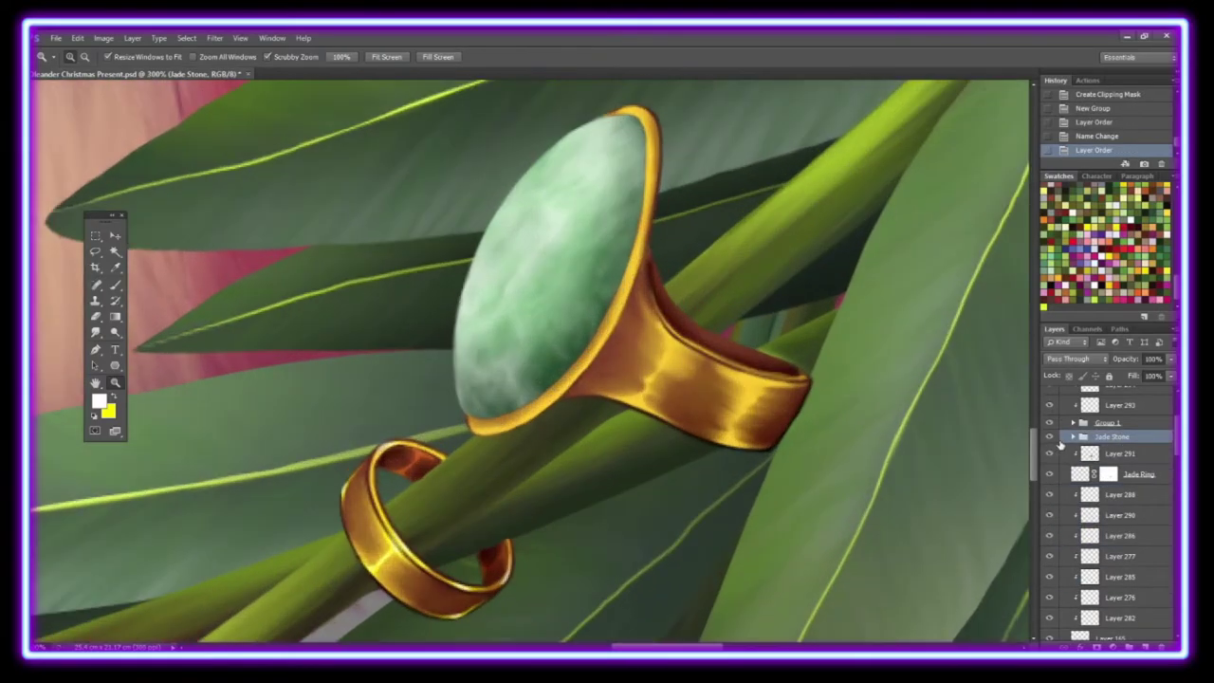
Step: Apply a drop shadow to the jade stone and paint white on the ring
{"action": "left_click", "coordinate": [1104, 344]}
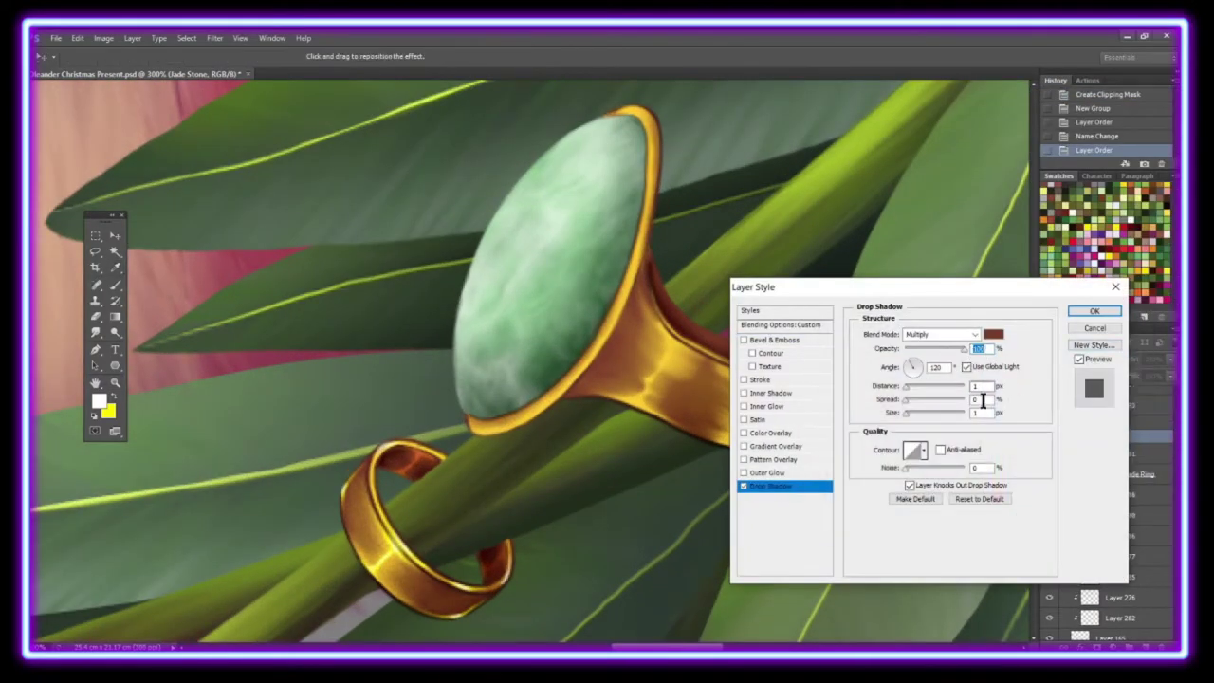
{"action": "left_click", "coordinate": [1093, 310]}
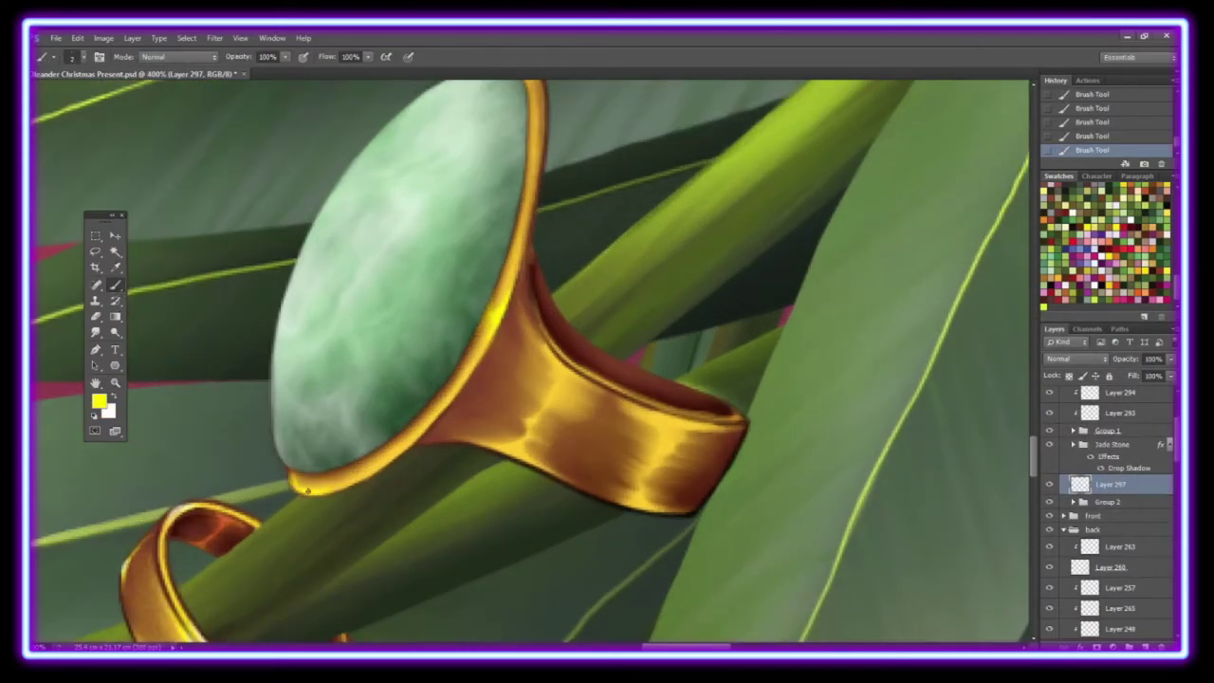
{"action": "scroll", "coordinate": [550, 174], "scroll_direction": "up", "scroll_amount": 2}
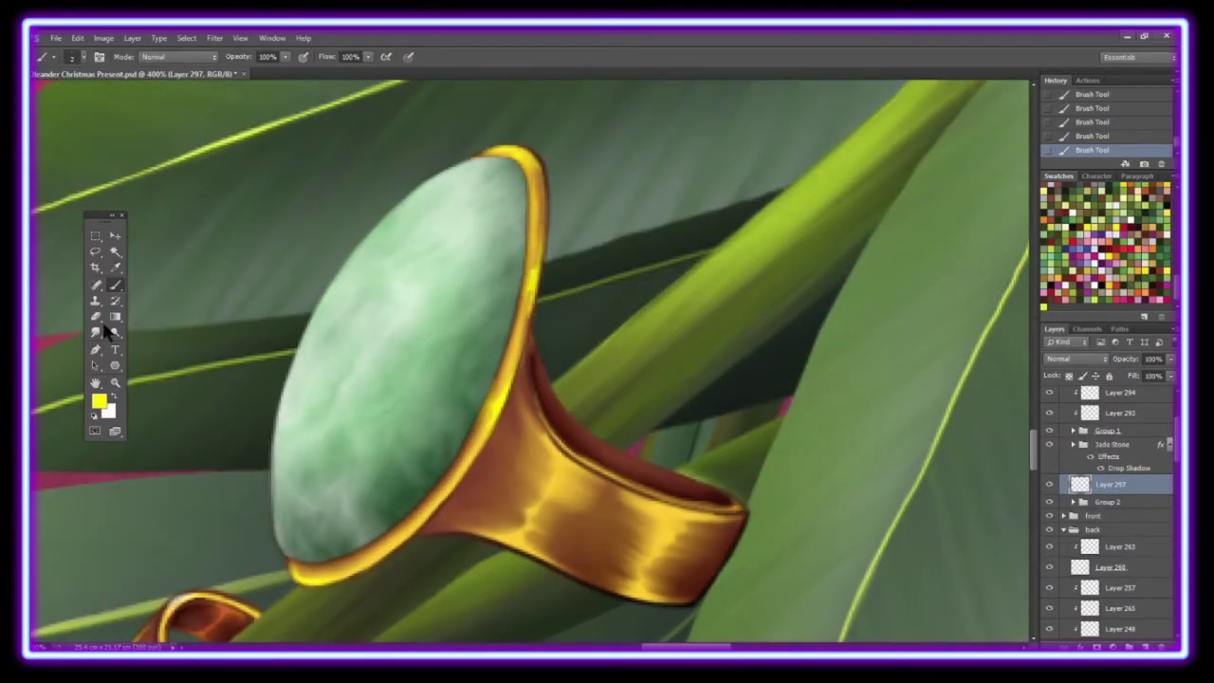
{"action": "key", "text": "x"}
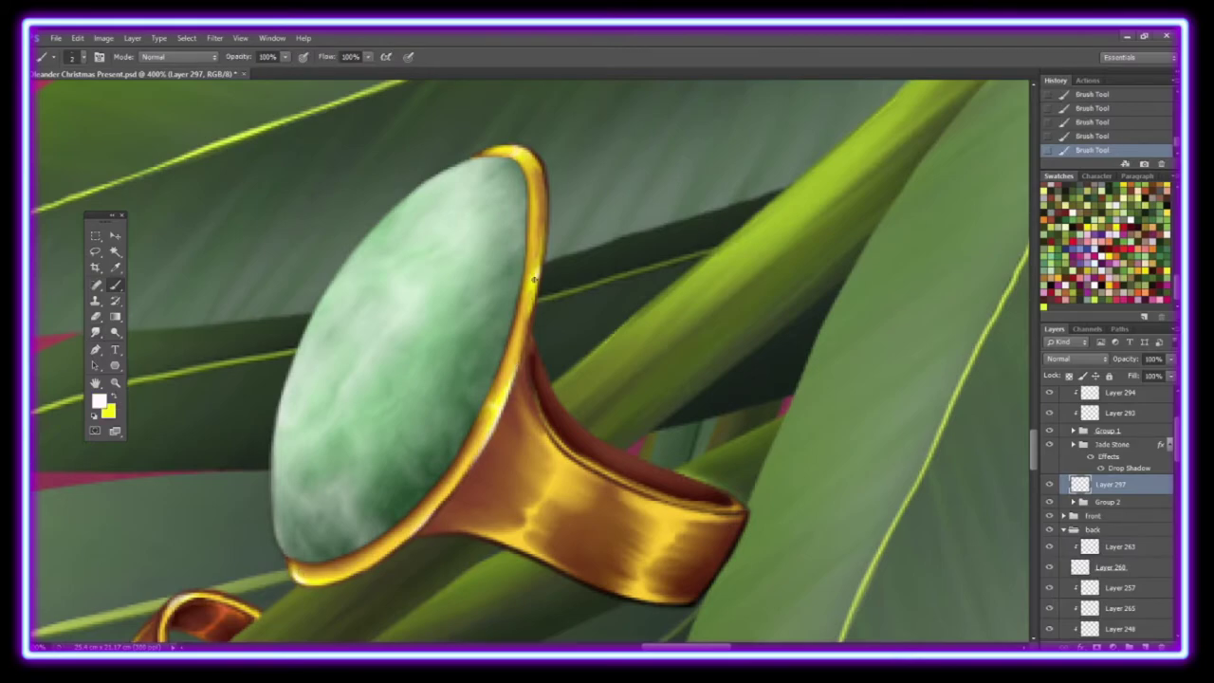
{"action": "key", "text": "z"}
{"action": "left_click_drag", "start_coordinate": [534, 280], "coordinate": [566, 361]}
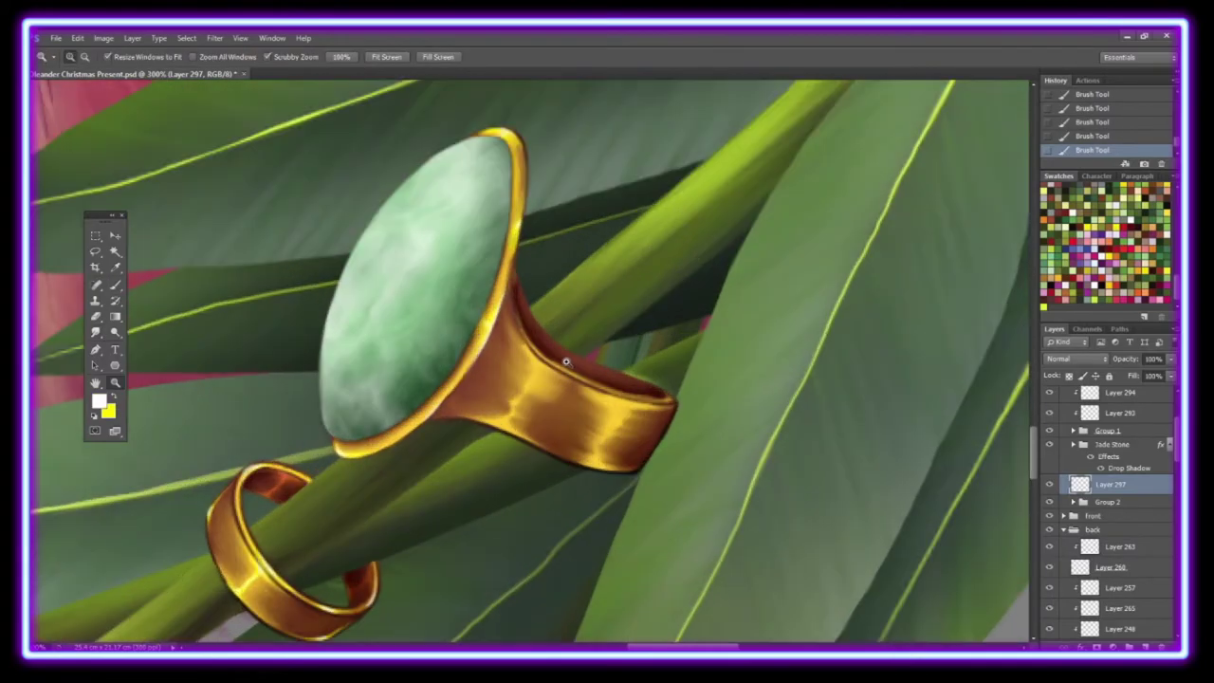
{"action": "left_click", "coordinate": [115, 285]}
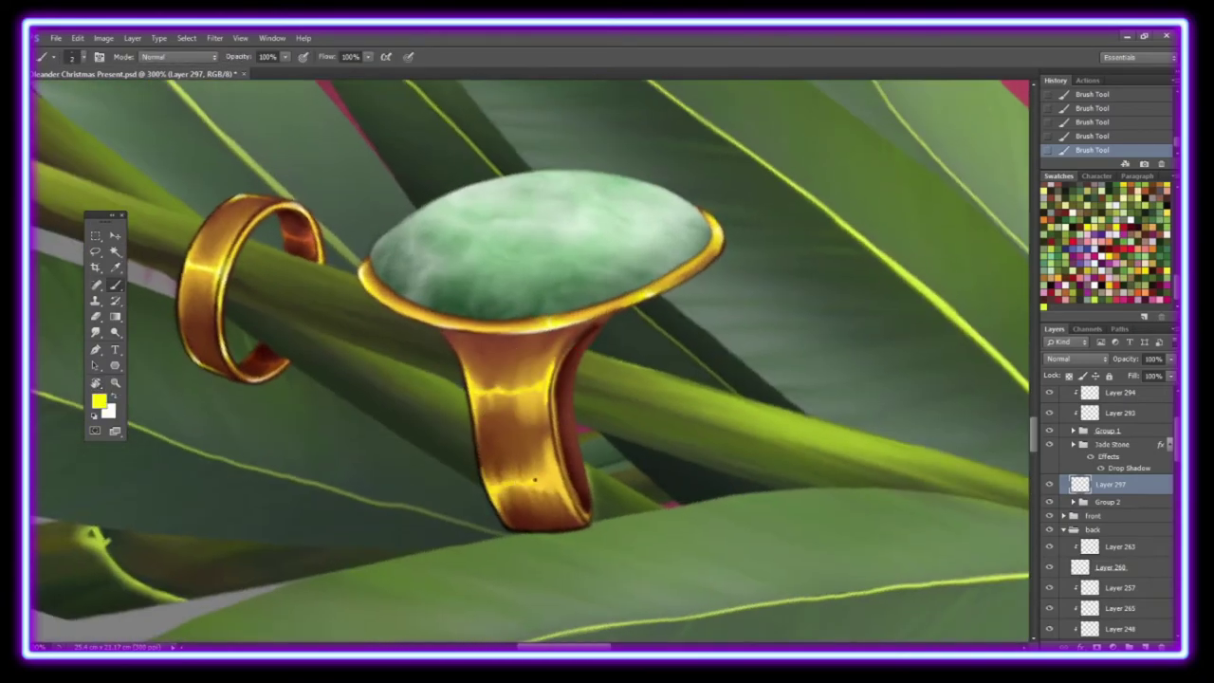
Step: Clip the ring paint layer to Group 2 and smudge it with the canvas rotated
{"action": "key", "text": "ctrl+alt+g"}
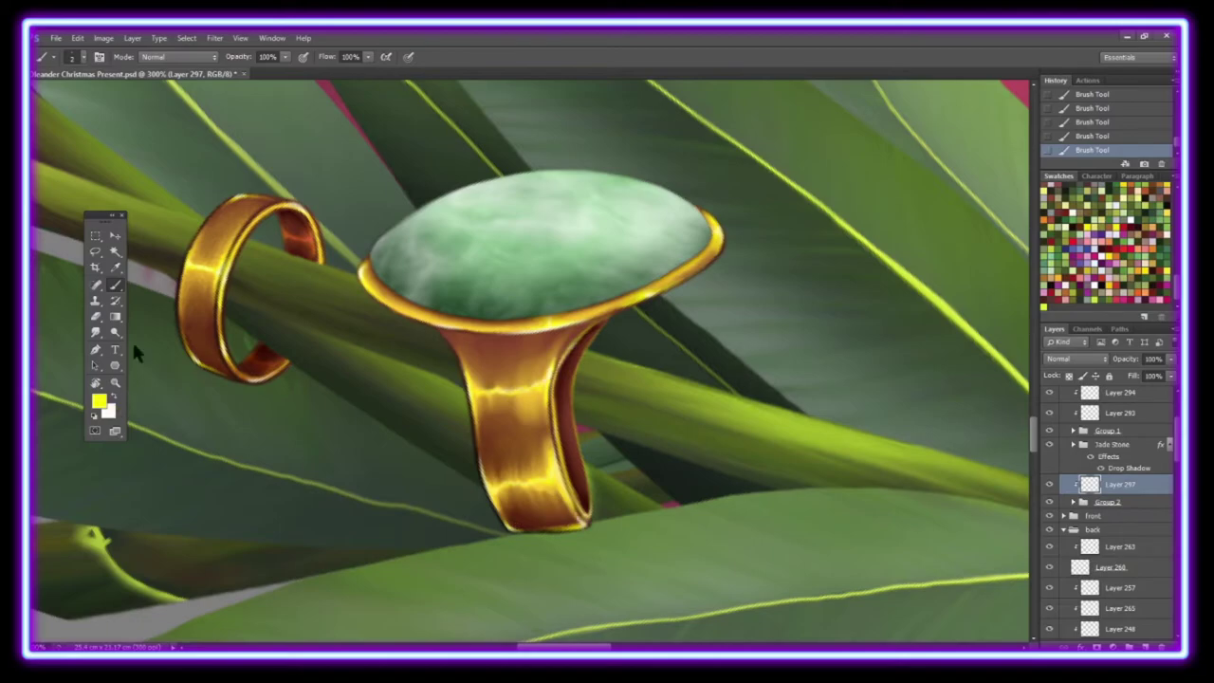
{"action": "key", "text": "r"}
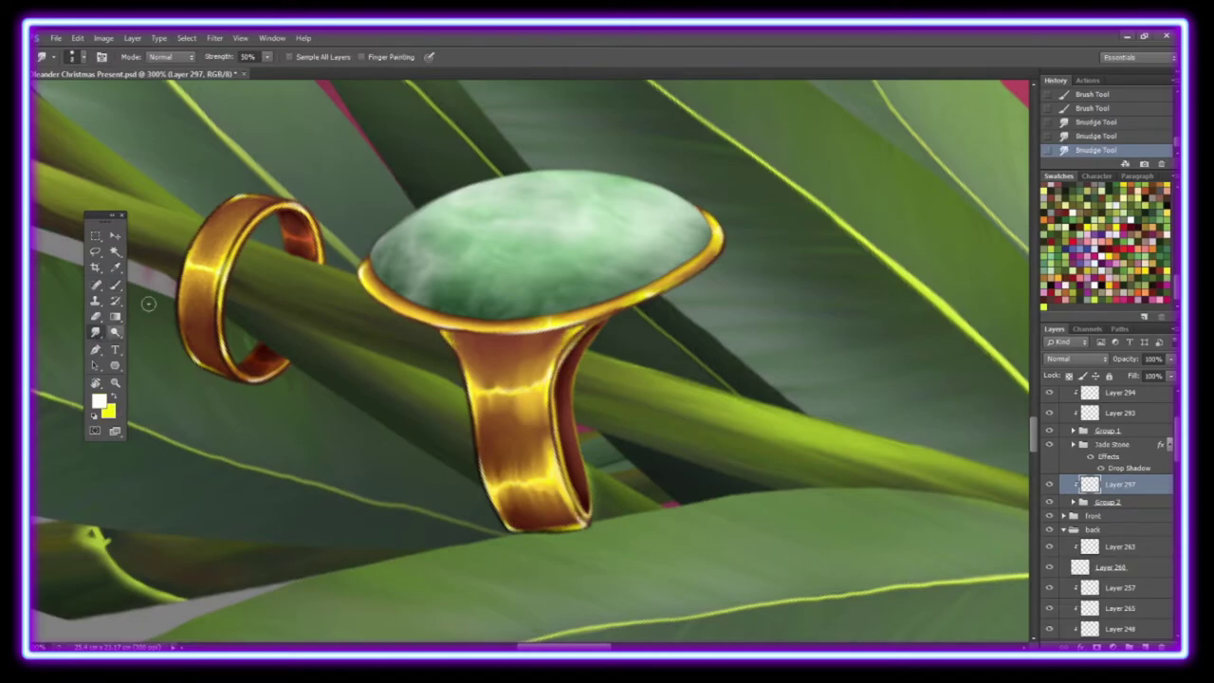
{"action": "key", "text": "r"}
{"action": "left_click_drag", "start_coordinate": [148, 304], "coordinate": [219, 73]}
{"action": "key", "text": "x"}
{"action": "key", "text": "z"}
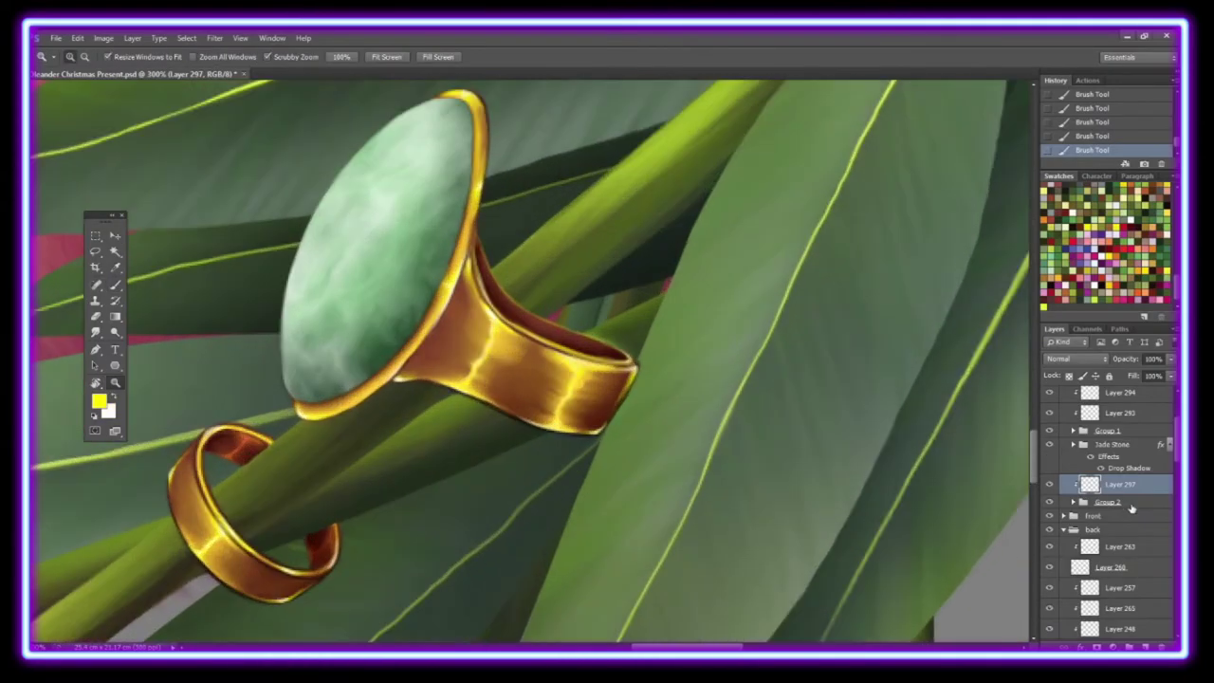
Step: Duplicate and merge the ring layers into Jade Ring and apply Add Noise
{"action": "right_click", "coordinate": [1090, 484]}
{"action": "left_click", "coordinate": [966, 468]}
{"action": "left_click", "coordinate": [215, 38]}
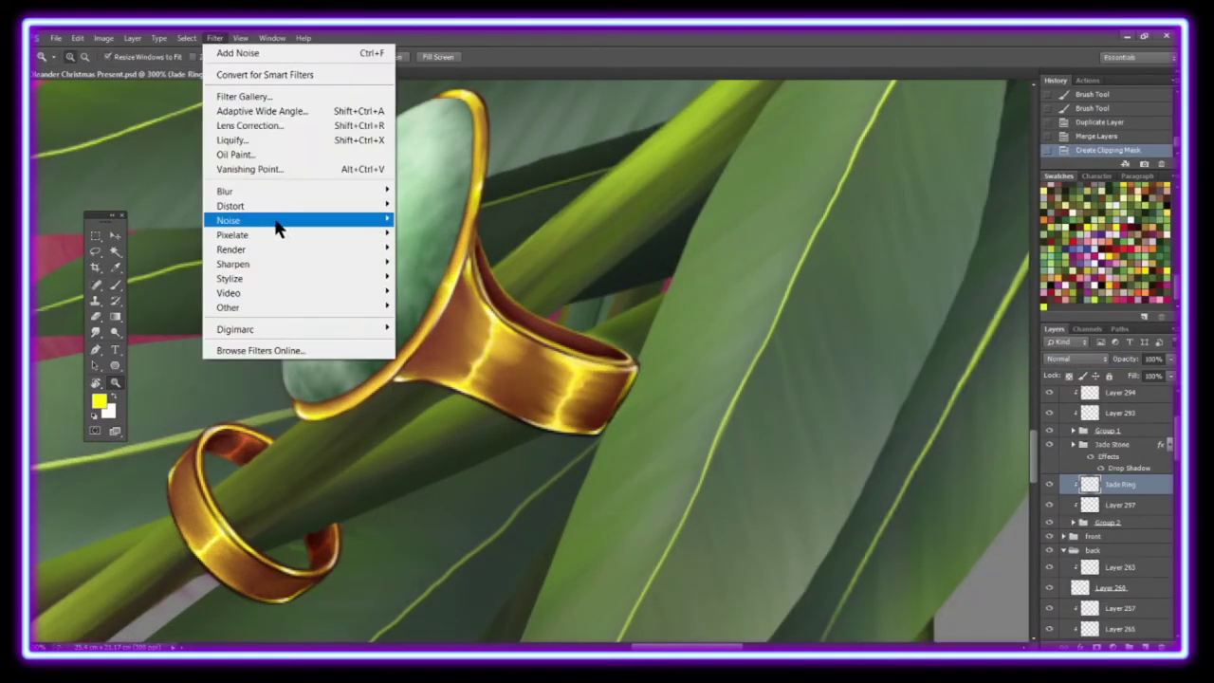
{"action": "left_click", "coordinate": [277, 220]}
{"action": "key", "text": "ctrl+0"}
Step: Paint and smudge a shine highlight on a new layer clipped to the jade stone
{"action": "left_click", "coordinate": [1110, 446]}
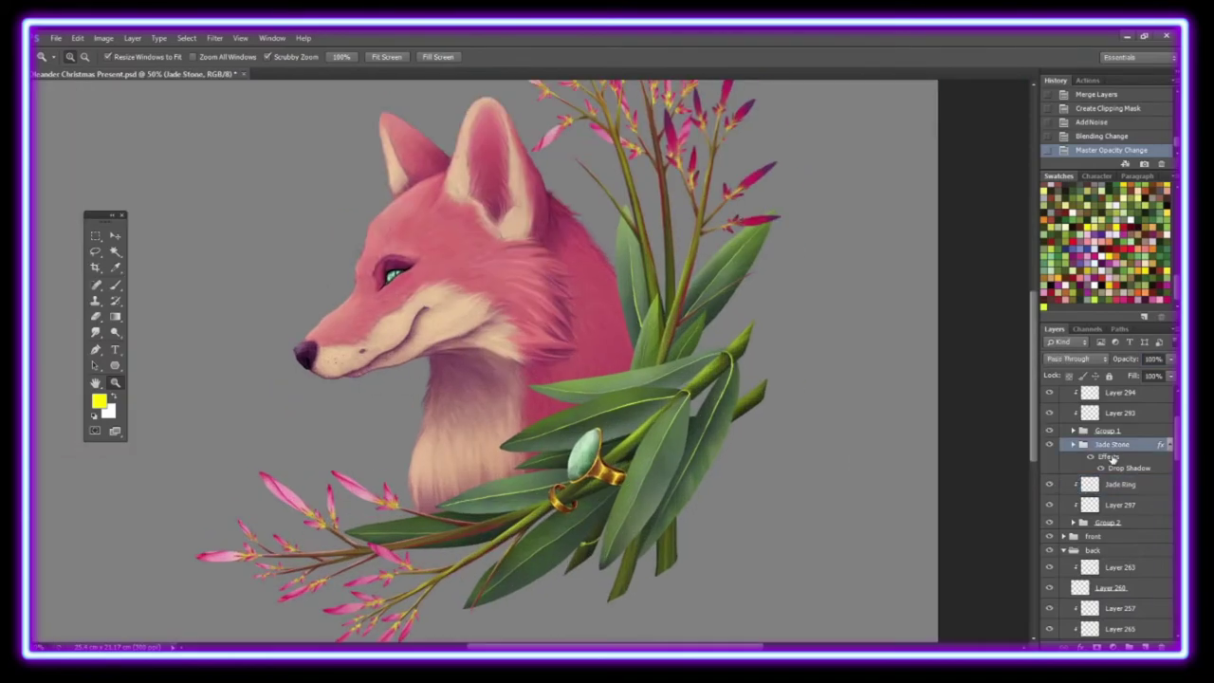
{"action": "left_click", "coordinate": [588, 465]}
{"action": "key", "text": "ctrl+shift+n"}
{"action": "key", "text": "ctrl+alt+g"}
{"action": "key", "text": "b"}
{"action": "left_click_drag", "start_coordinate": [578, 304], "coordinate": [606, 279]}
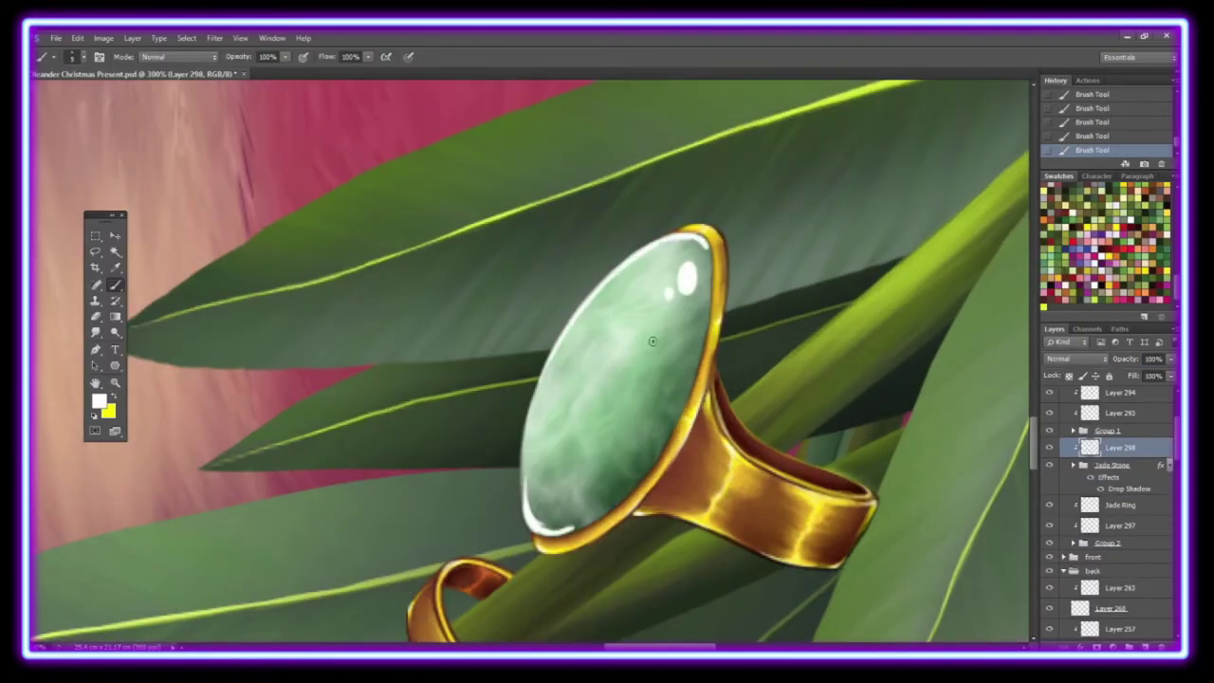
{"action": "key", "text": "r"}
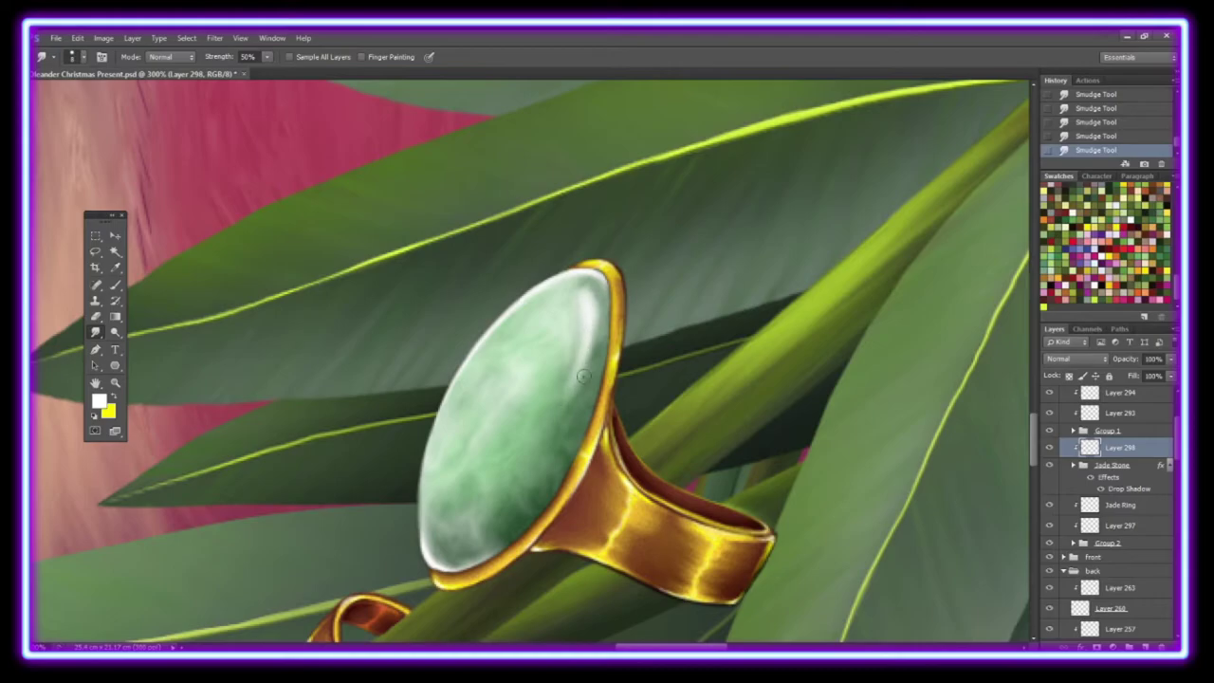
{"action": "key", "text": "b"}
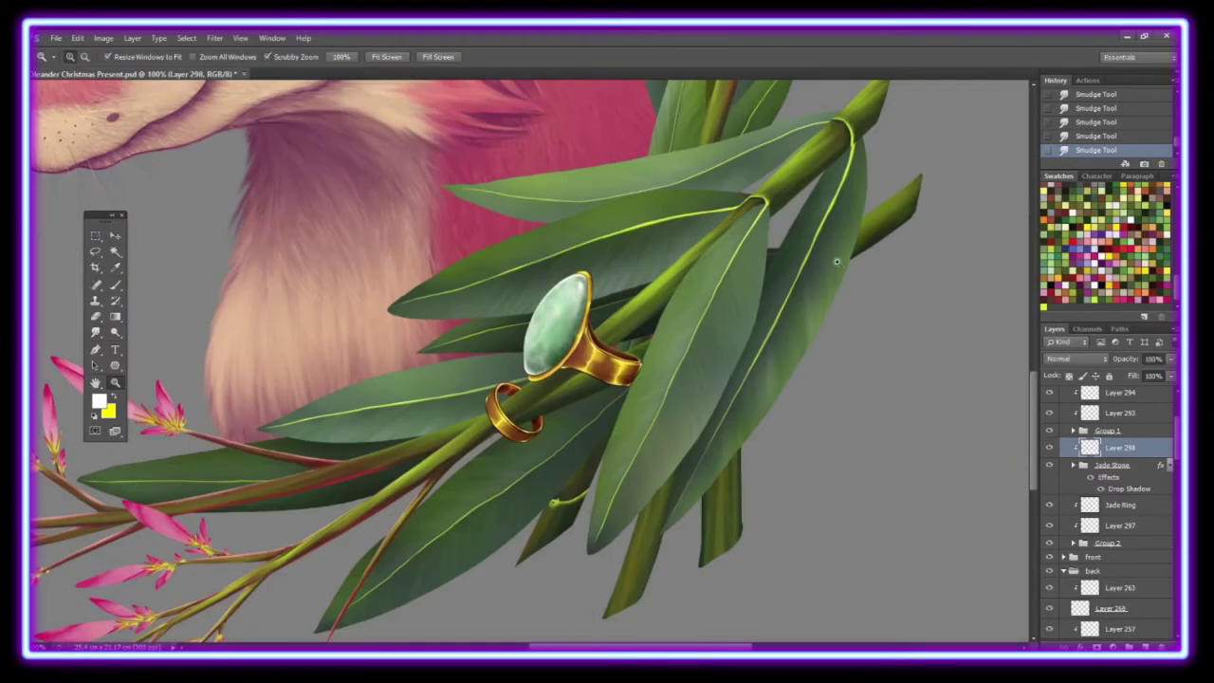
Step: Set the highlight layer to Overlay and group it as 'Jade Ring'
{"action": "left_click", "coordinate": [1074, 359]}
{"action": "left_click", "coordinate": [1084, 316]}
{"action": "left_click", "coordinate": [386, 56]}
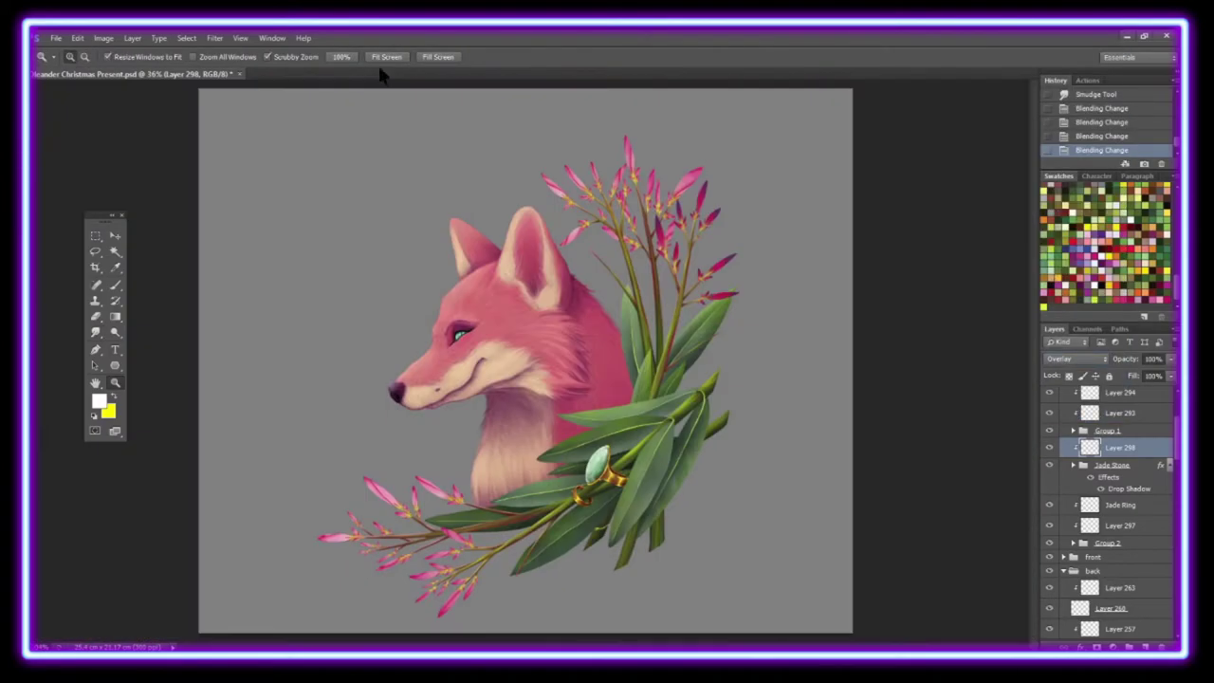
{"action": "left_click", "coordinate": [341, 57]}
{"action": "key", "text": "ctrl+g"}
{"action": "double_click", "coordinate": [1109, 444]}
{"action": "type", "text": "Jade Ring"}
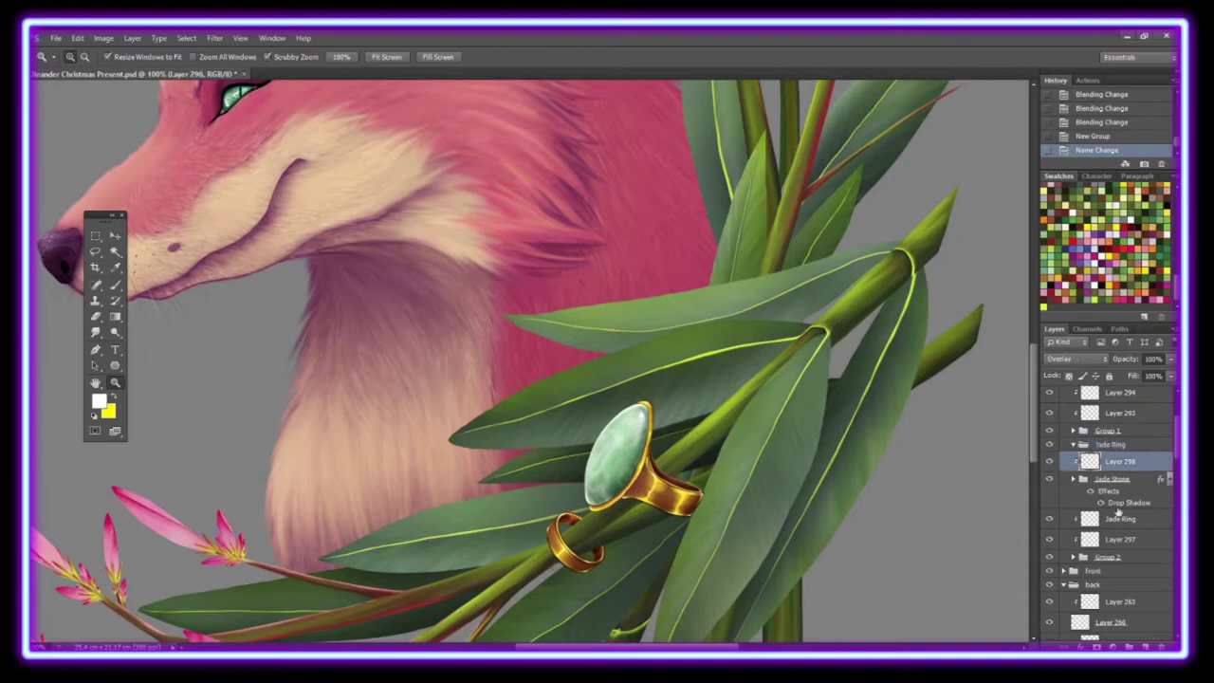
Step: Move the ring layers into the Jade Ring group and paint on a new group mask
{"action": "left_click_drag", "start_coordinate": [1119, 512], "coordinate": [1109, 445]}
{"action": "left_click", "coordinate": [1111, 646]}
{"action": "left_click", "coordinate": [182, 351]}
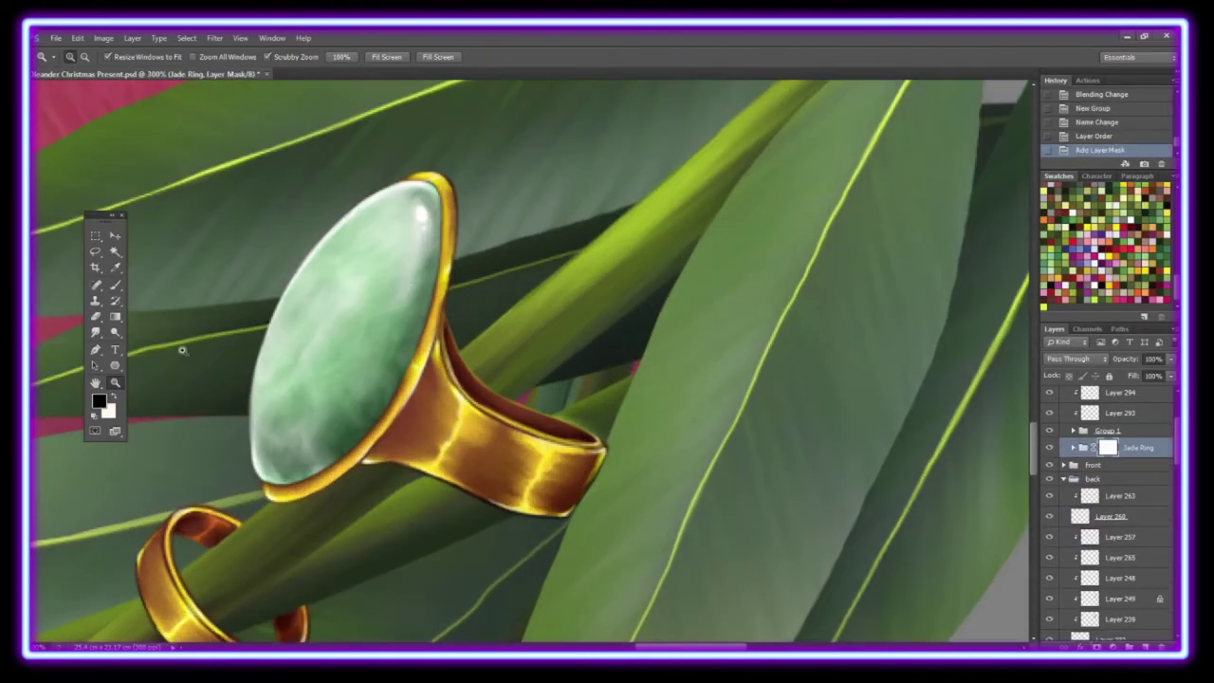
{"action": "left_click", "coordinate": [115, 285]}
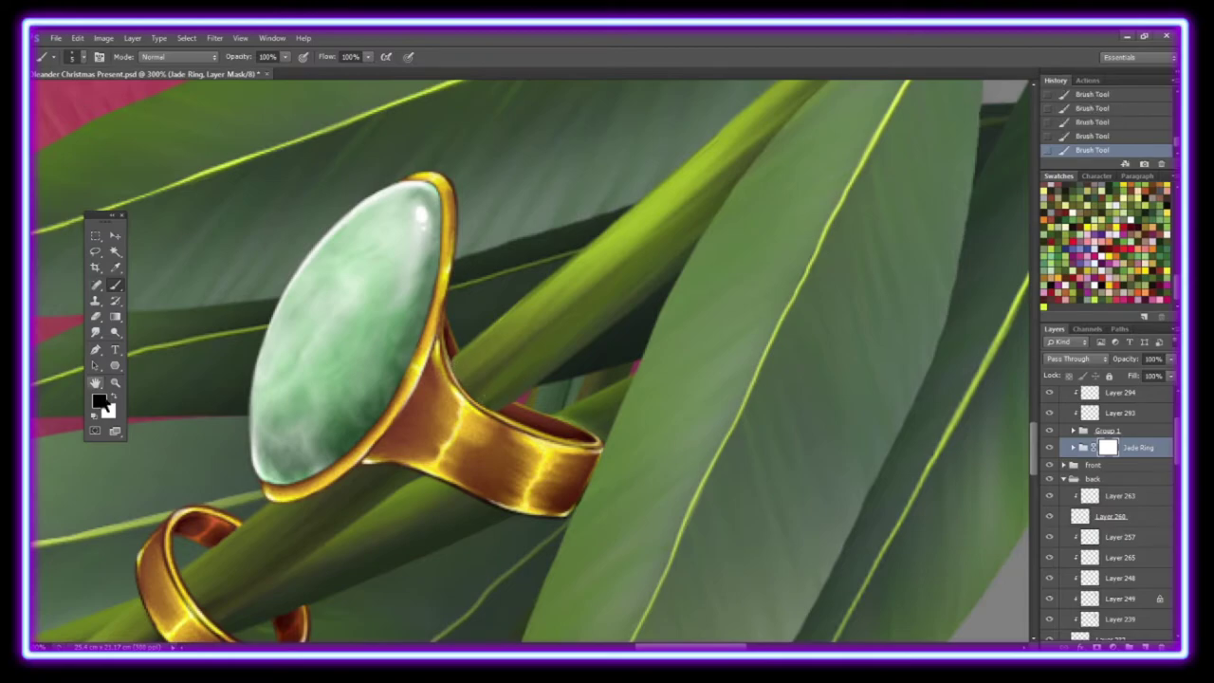
{"action": "left_click", "coordinate": [114, 383]}
{"action": "left_click", "coordinate": [384, 57]}
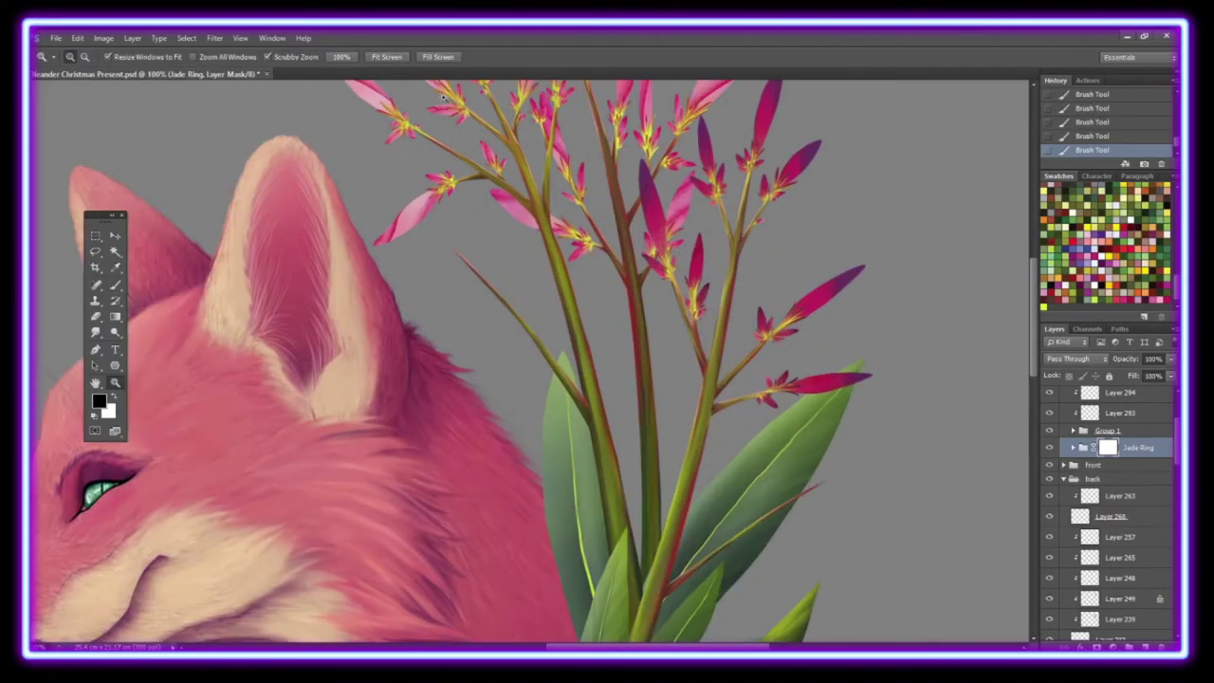
Step: Collapse the jewelry group and show the Flower Ref reference photos
{"action": "left_click_drag", "start_coordinate": [660, 214], "coordinate": [786, 166]}
{"action": "scroll", "coordinate": [1105, 393], "scroll_direction": "up", "scroll_amount": 3}
{"action": "left_click", "coordinate": [1115, 538]}
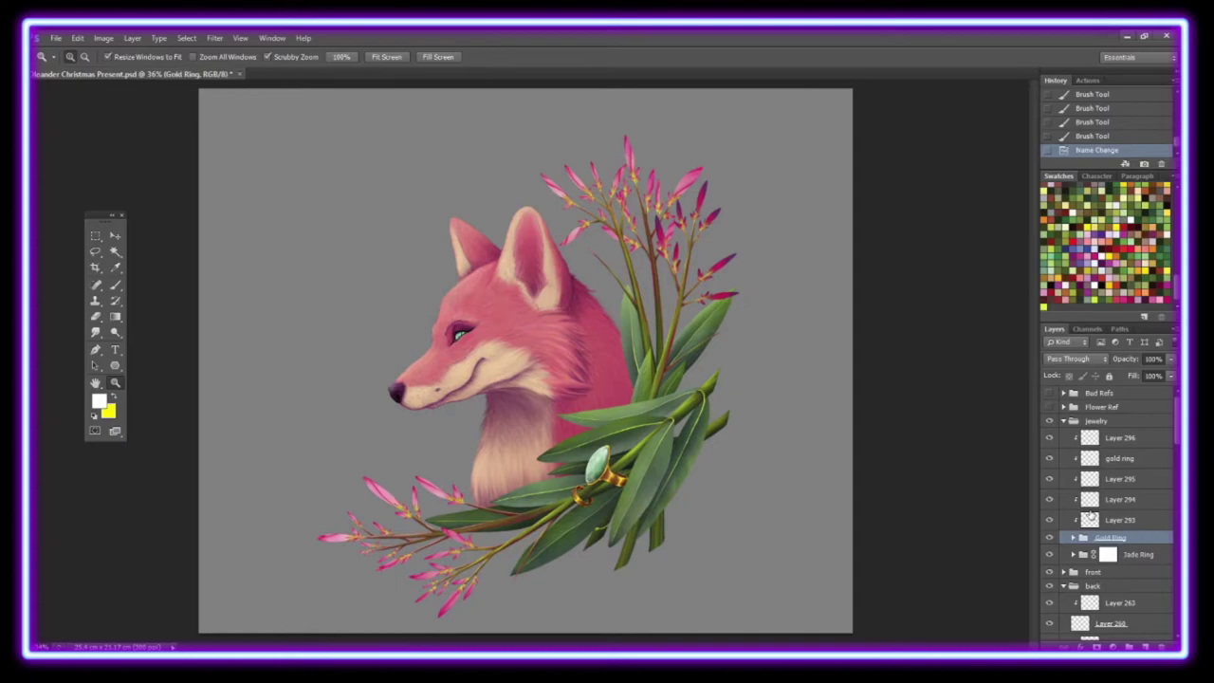
{"action": "left_click", "coordinate": [1063, 420]}
{"action": "left_click", "coordinate": [1048, 407]}
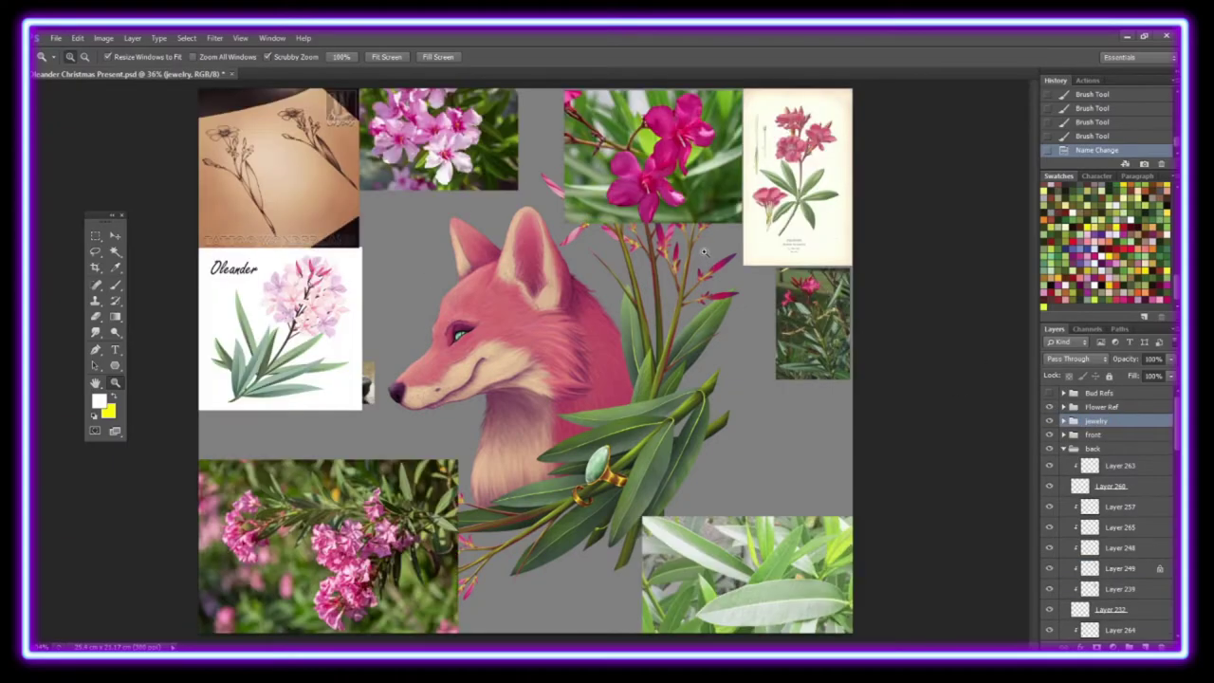
Step: Paint a magenta petal shape on a new layer beside the fox
{"action": "scroll", "coordinate": [652, 180], "scroll_direction": "up", "scroll_amount": 2}
{"action": "key", "text": "i"}
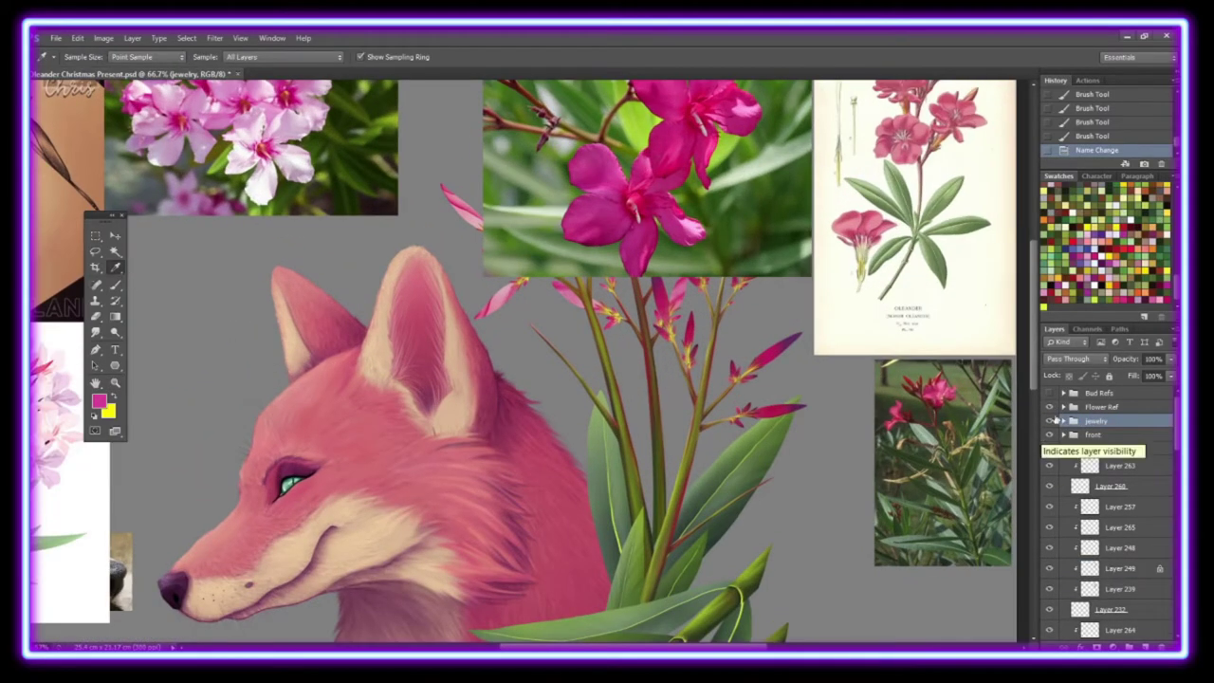
{"action": "left_click", "coordinate": [1049, 407]}
{"action": "left_click", "coordinate": [1063, 448]}
{"action": "key", "text": "ctrl+shift+alt+n"}
{"action": "key", "text": "b"}
{"action": "left_click", "coordinate": [1048, 407]}
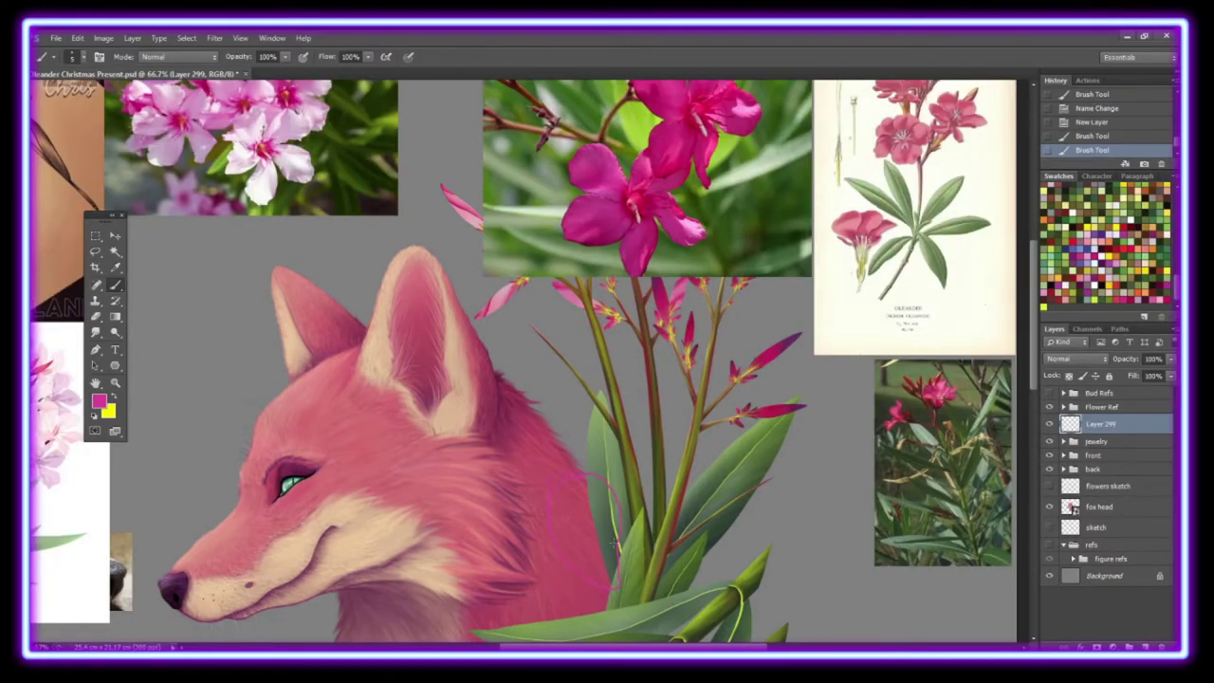
{"action": "left_click_drag", "start_coordinate": [569, 493], "coordinate": [588, 569]}
Step: Duplicate the petal and rotate the copy into a second petal
{"action": "scroll", "coordinate": [597, 580], "scroll_direction": "up", "scroll_amount": 2}
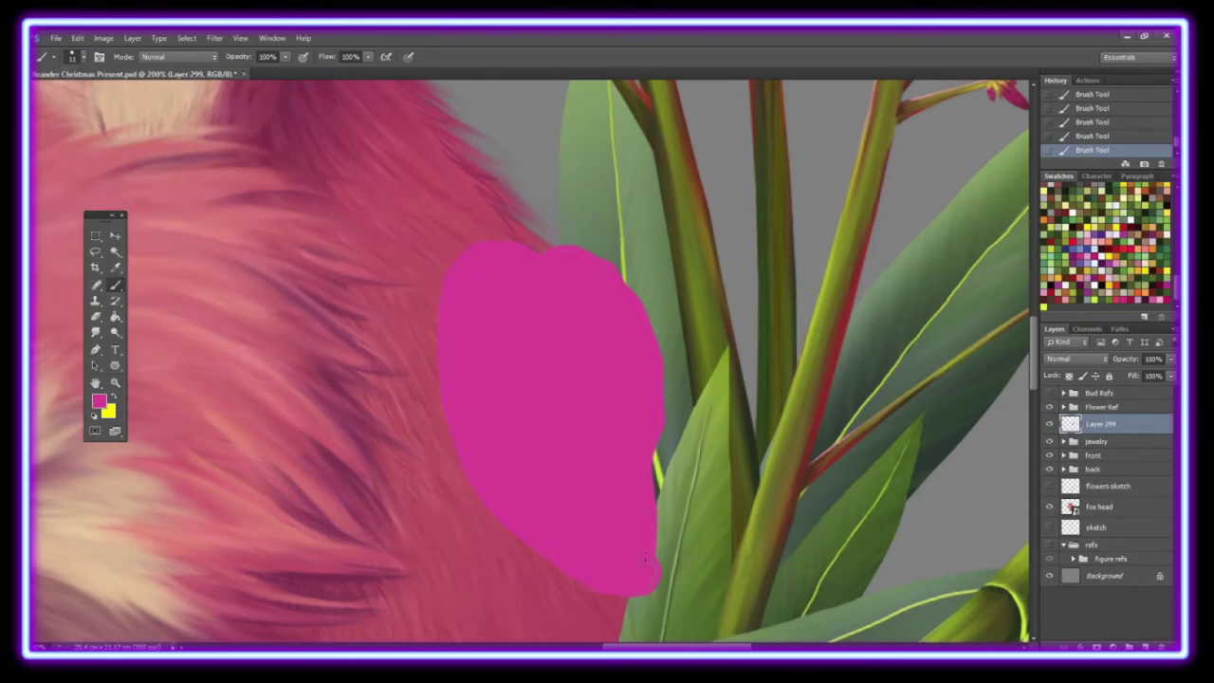
{"action": "key", "text": "ctrl+minus"}
{"action": "key", "text": "ctrl+j"}
{"action": "key", "text": "ctrl+t"}
{"action": "left_click_drag", "start_coordinate": [591, 466], "coordinate": [756, 428]}
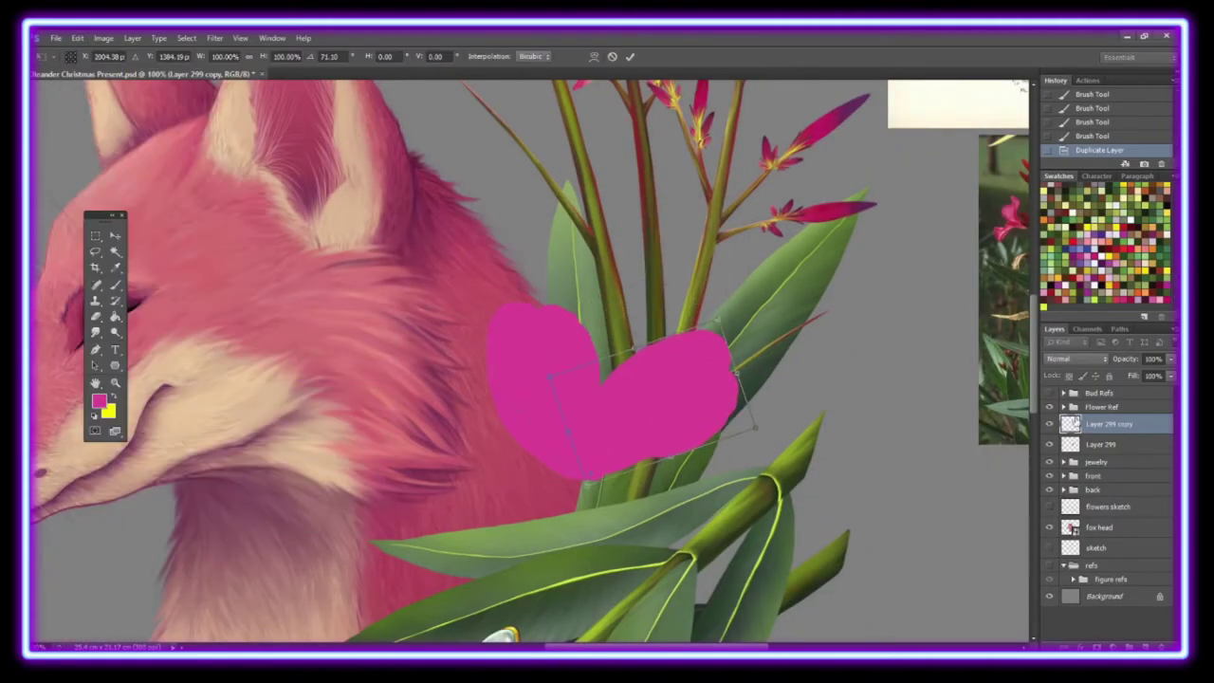
{"action": "key", "text": "Return"}
Step: Duplicate and move another petal copy into a third petal position
{"action": "left_click", "coordinate": [709, 230]}
{"action": "key", "text": "ctrl+t"}
{"action": "left_click_drag", "start_coordinate": [616, 380], "coordinate": [625, 436]}
{"action": "left_click", "coordinate": [115, 235]}
{"action": "left_click", "coordinate": [541, 268]}
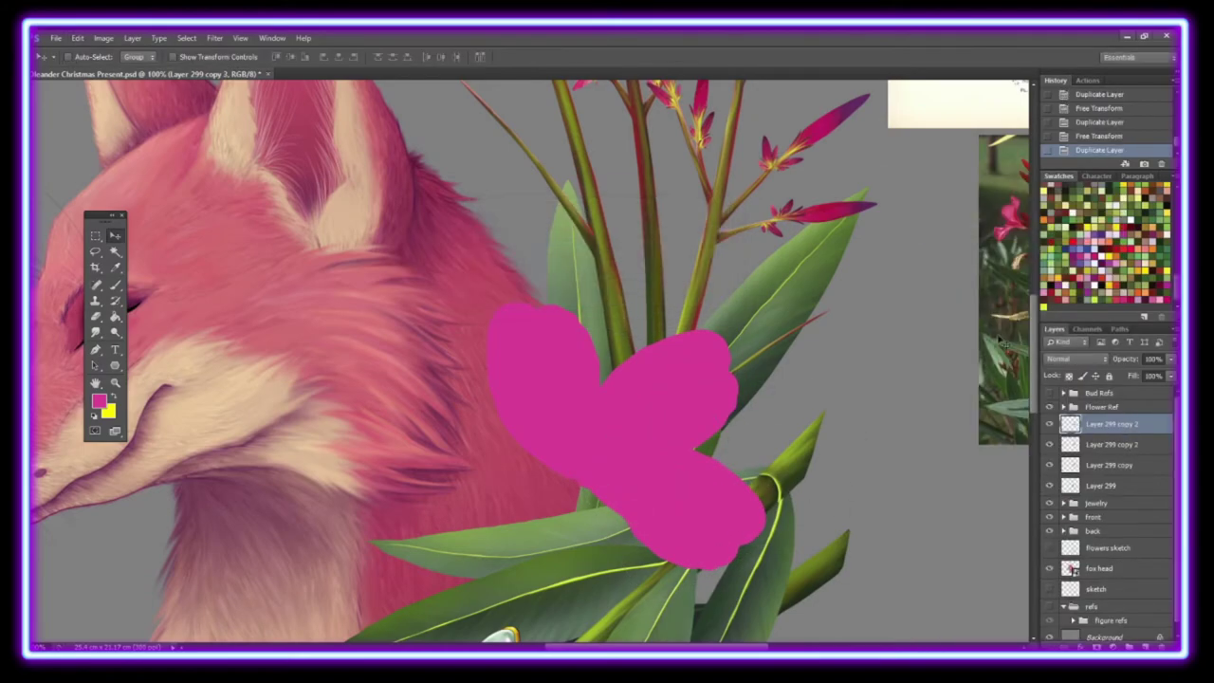
{"action": "scroll", "coordinate": [531, 360], "scroll_direction": "down", "scroll_amount": 3}
Step: Rotate a fourth petal into place and merge the petals into Layer 299
{"action": "right_click", "coordinate": [1111, 423]}
{"action": "left_click", "coordinate": [953, 236]}
{"action": "left_click", "coordinate": [77, 38]}
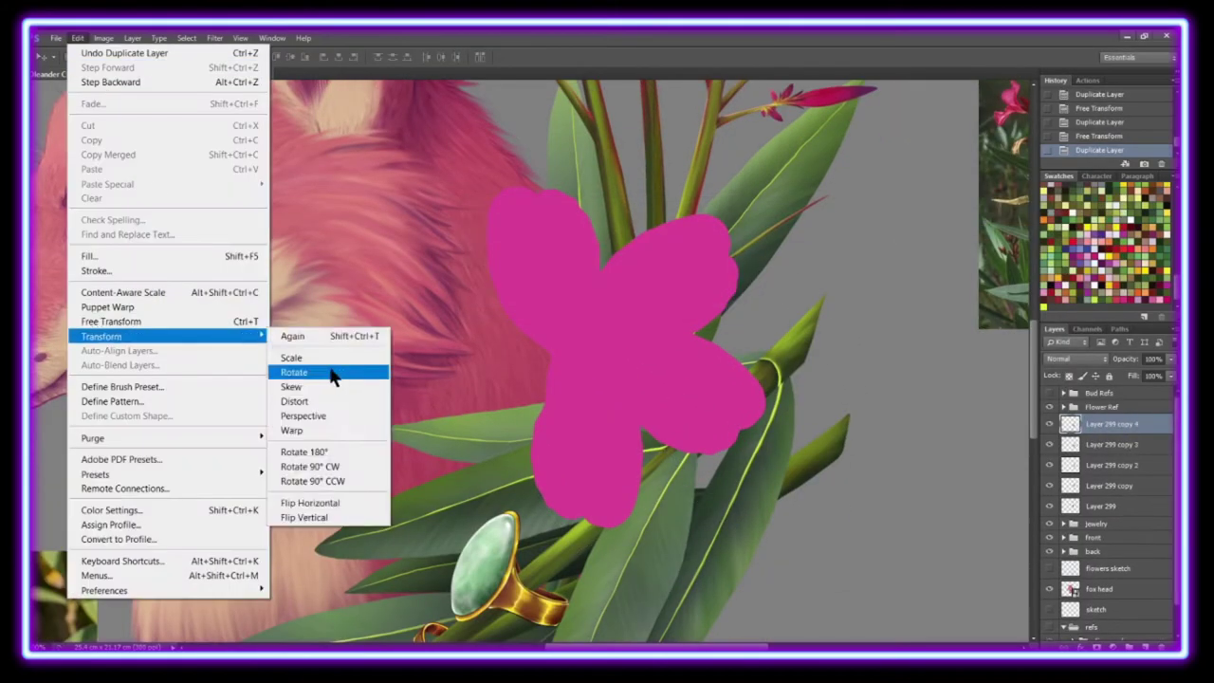
{"action": "left_click", "coordinate": [332, 372]}
{"action": "key", "text": "Return"}
{"action": "key", "text": "ctrl+e"}
{"action": "key", "text": "ctrl+e"}
{"action": "key", "text": "ctrl+e"}
{"action": "key", "text": "ctrl+e"}
{"action": "key", "text": "z"}
{"action": "key", "text": "ctrl+0"}
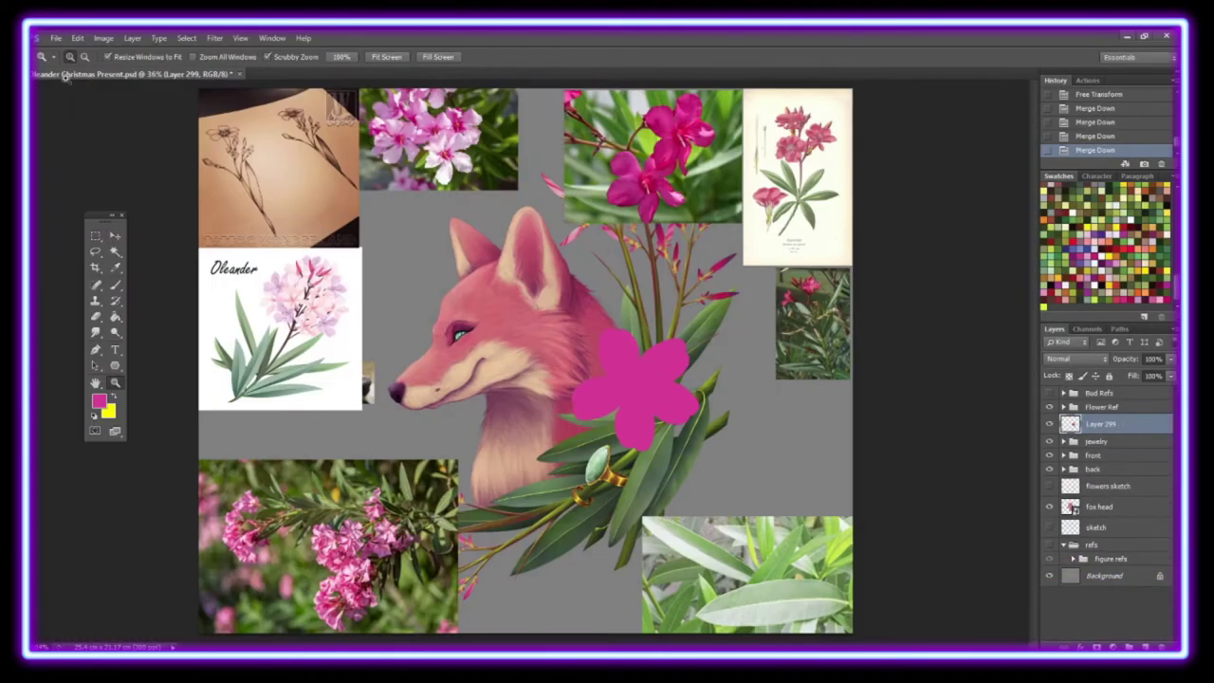
Step: Shrink the flower to sit beside the fox and refine its petal edges
{"action": "key", "text": "ctrl+t"}
{"action": "left_click_drag", "start_coordinate": [702, 337], "coordinate": [669, 355]}
{"action": "left_click", "coordinate": [114, 235]}
{"action": "key", "text": "Return"}
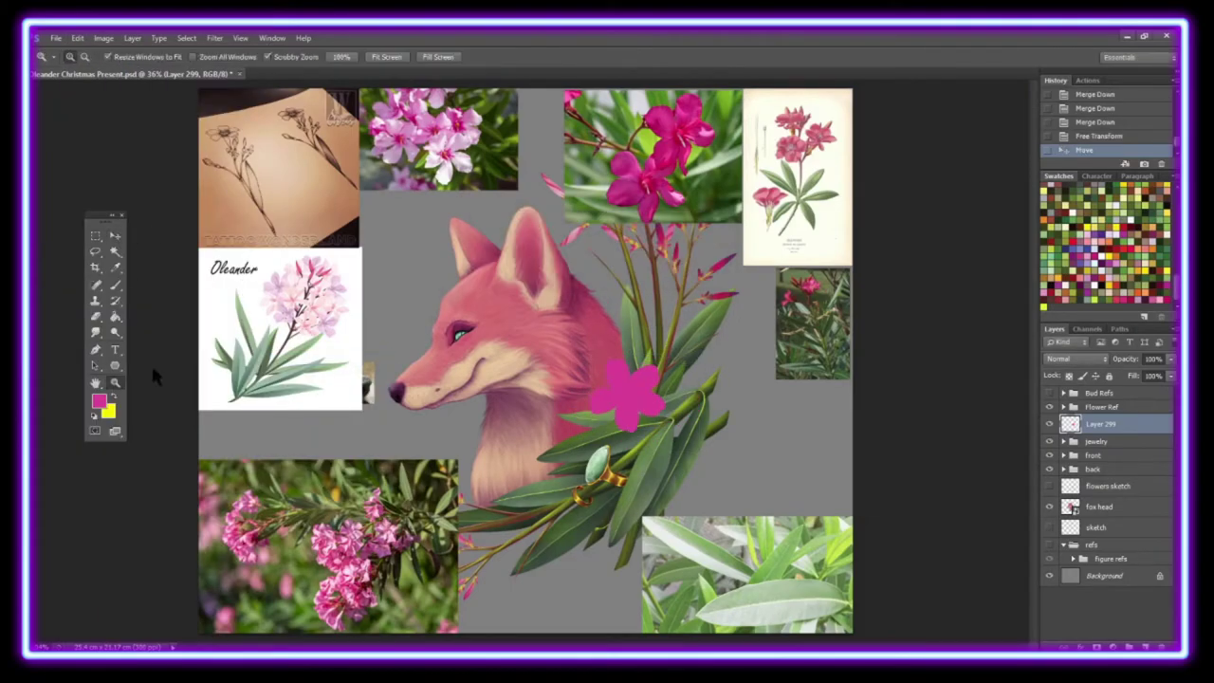
{"action": "left_click", "coordinate": [626, 389]}
{"action": "key", "text": "b"}
{"action": "left_click_drag", "start_coordinate": [512, 455], "coordinate": [569, 426]}
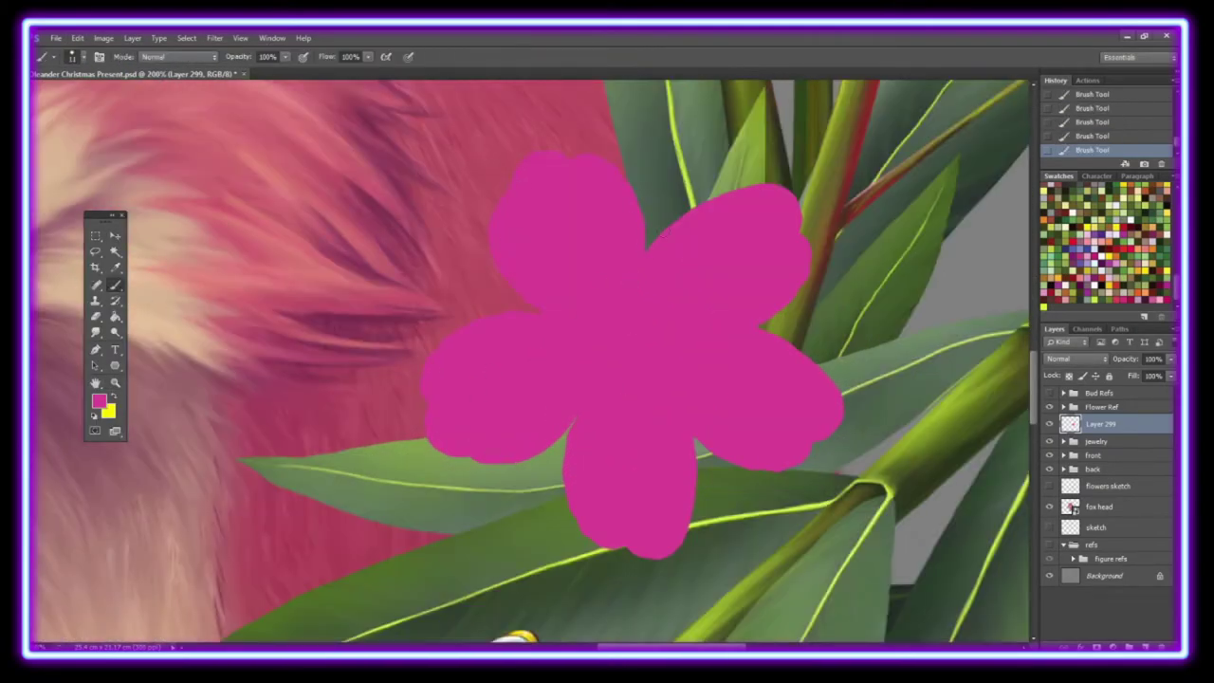
Step: Liquify the flower to push its left petals into shape
{"action": "key", "text": "shift+ctrl+x"}
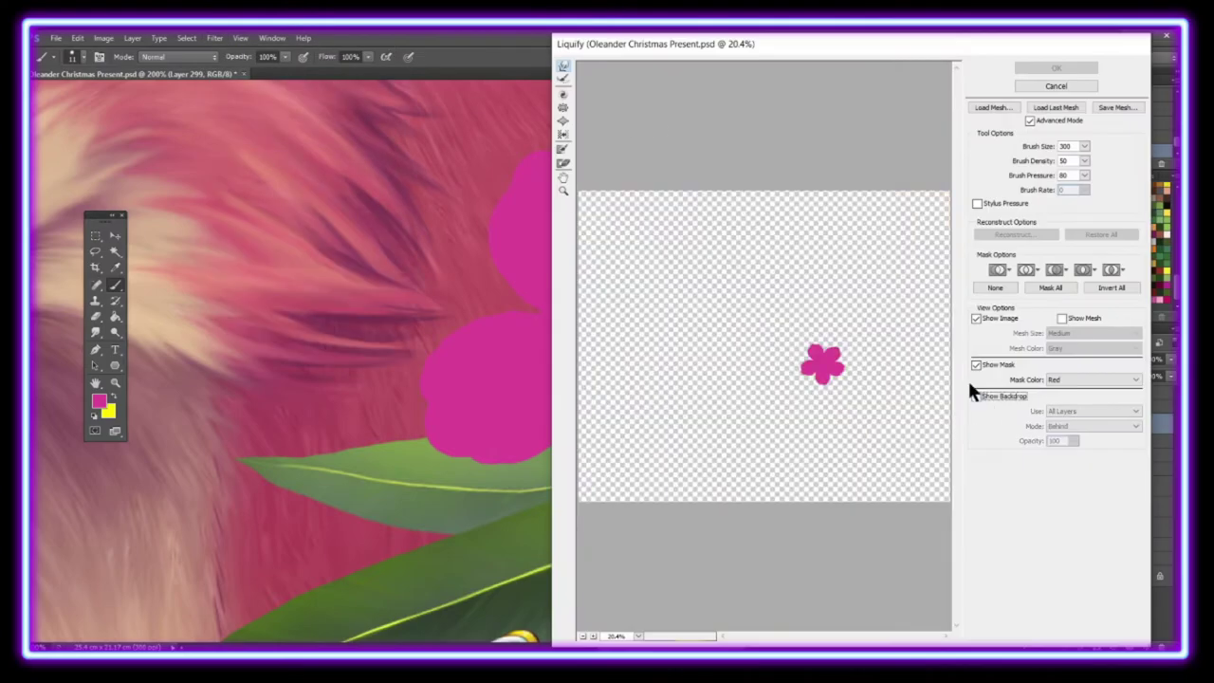
{"action": "mouse_move", "coordinate": [721, 312]}
{"action": "left_mouse_down"}
{"action": "mouse_move", "coordinate": [786, 351]}
{"action": "mouse_move", "coordinate": [682, 355]}
{"action": "mouse_move", "coordinate": [813, 263]}
{"action": "left_mouse_up"}
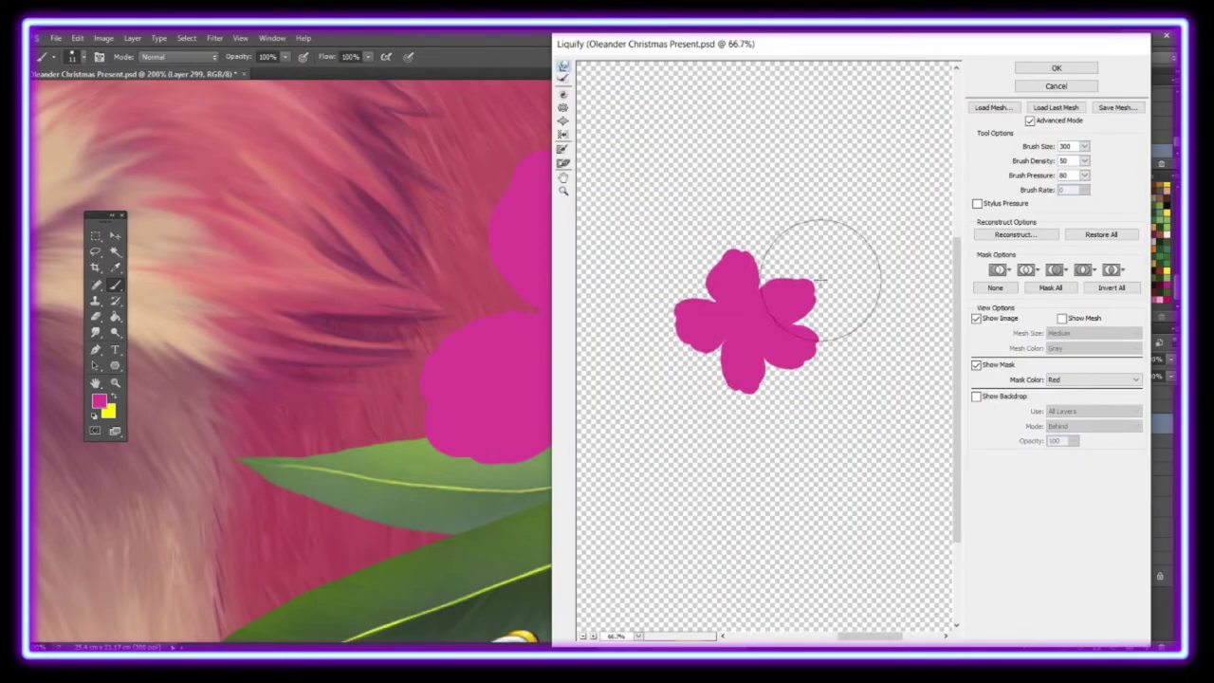
{"action": "key", "text": "bracketleft"}
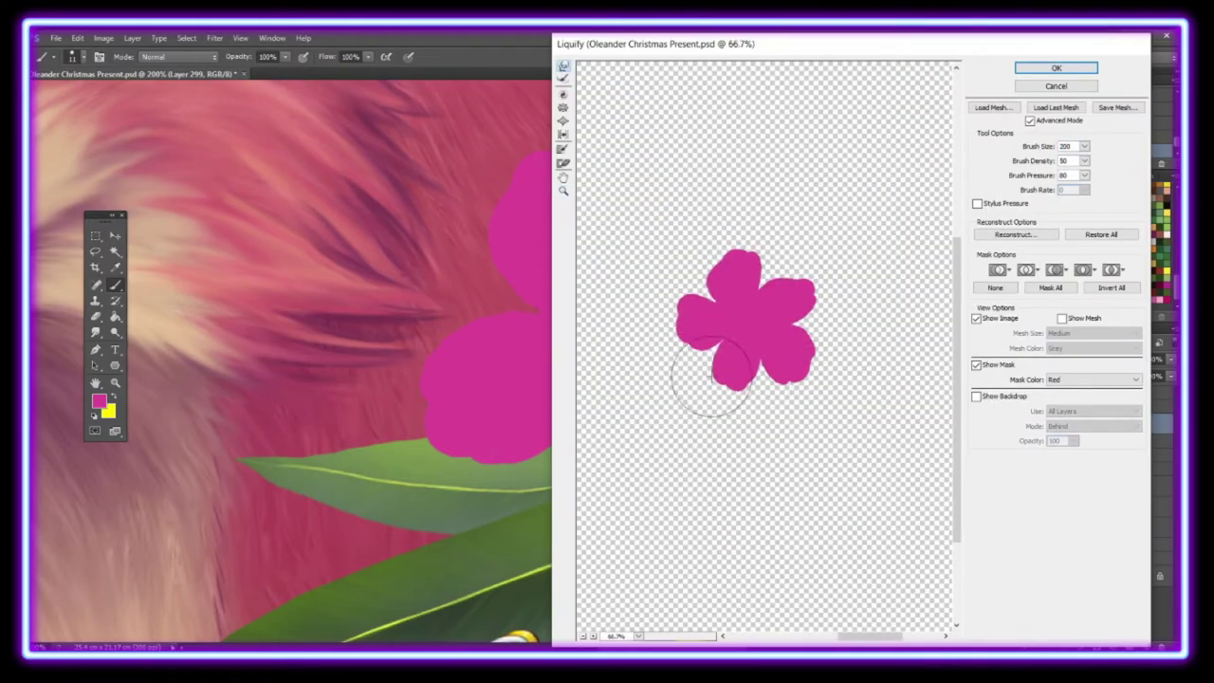
{"action": "key", "text": "Return"}
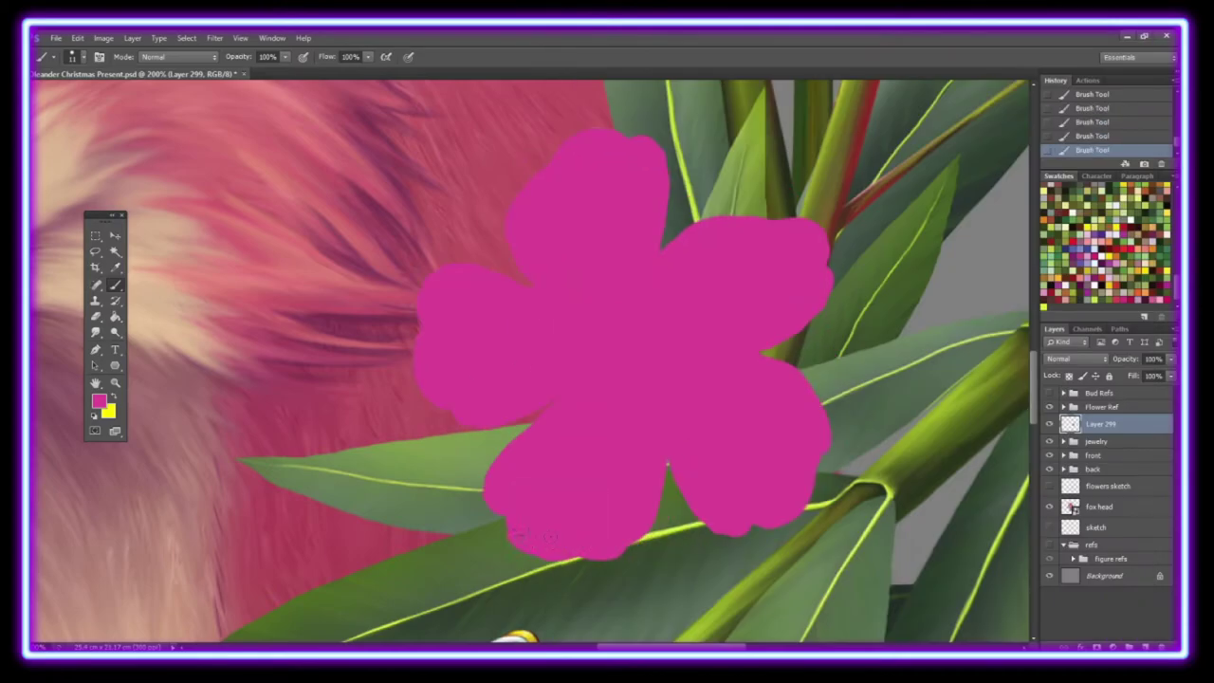
Step: Move the oleander Flower Ref photo down beside the flower
{"action": "key", "text": "z"}
{"action": "left_click", "coordinate": [340, 56]}
{"action": "left_click", "coordinate": [386, 56]}
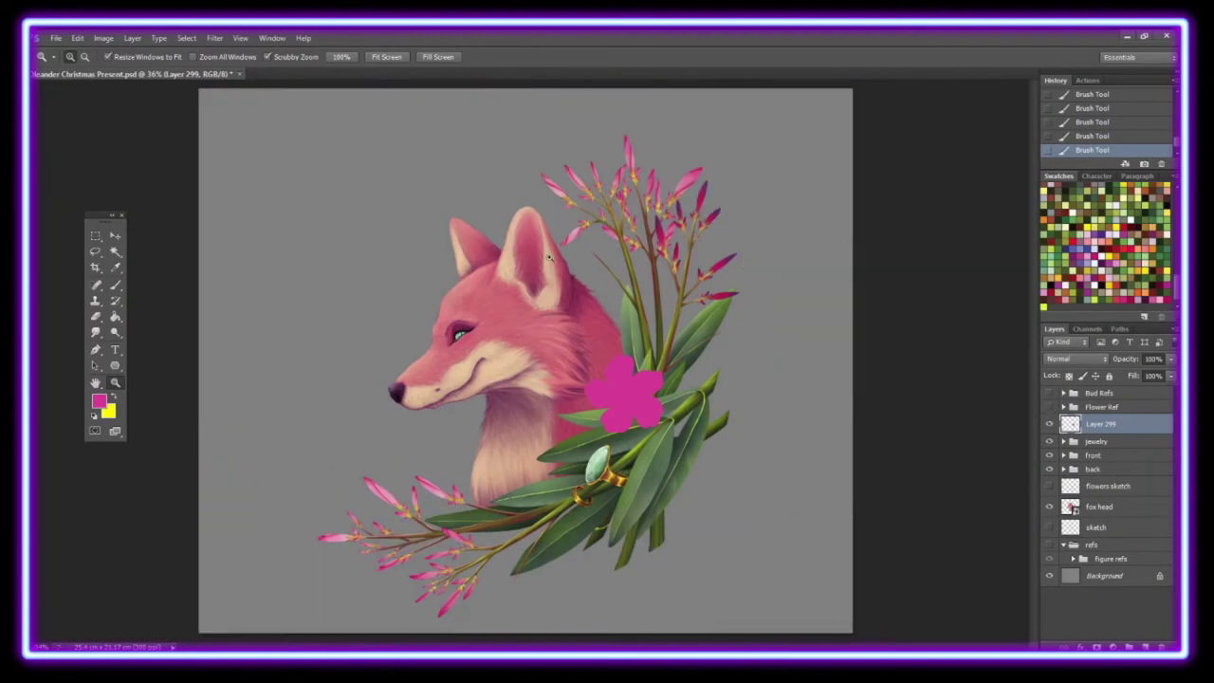
{"action": "left_click", "coordinate": [621, 383]}
{"action": "left_click", "coordinate": [612, 446], "text": "alt"}
{"action": "left_click", "coordinate": [612, 445], "text": "alt"}
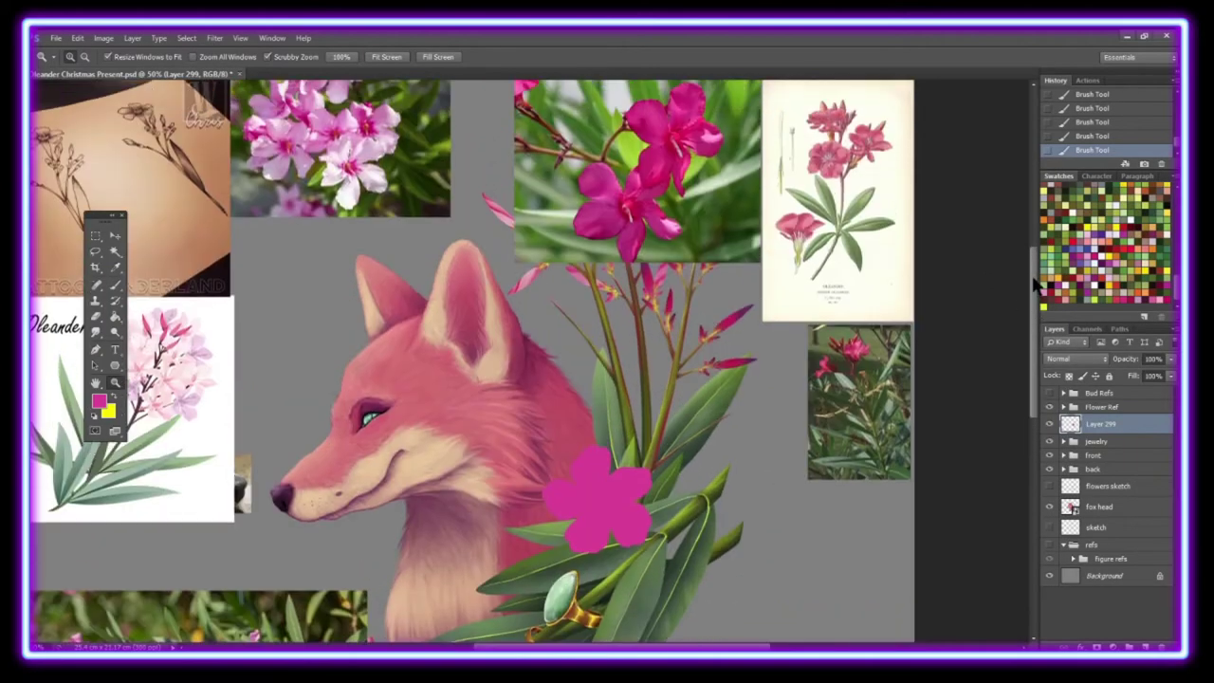
{"action": "key", "text": "v"}
{"action": "right_click", "coordinate": [357, 176]}
{"action": "left_click", "coordinate": [380, 187]}
{"action": "left_click_drag", "start_coordinate": [398, 190], "coordinate": [441, 507]}
Step: On a new clipped layer, paint a dark pink curved stroke at the flower centre
{"action": "key", "text": "ctrl+plus"}
{"action": "key", "text": "ctrl+plus"}
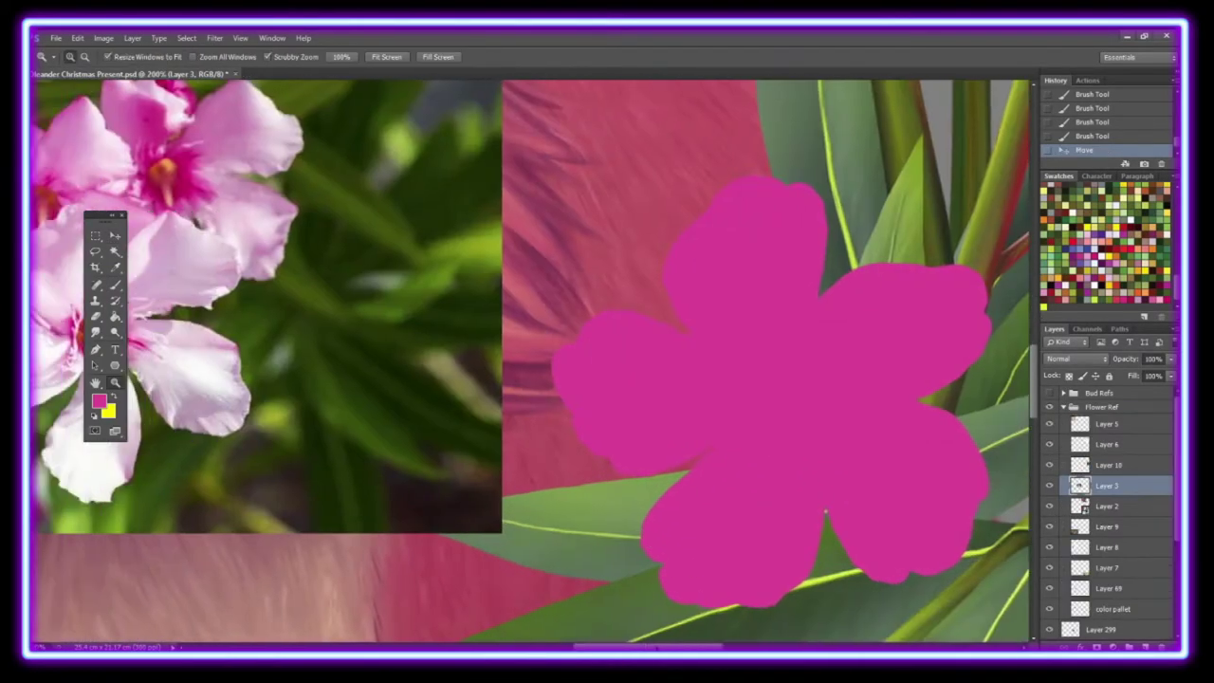
{"action": "key", "text": "ctrl+shift+alt+n"}
{"action": "key", "text": "ctrl+alt+g"}
{"action": "right_click", "coordinate": [115, 266]}
{"action": "left_click", "coordinate": [156, 261]}
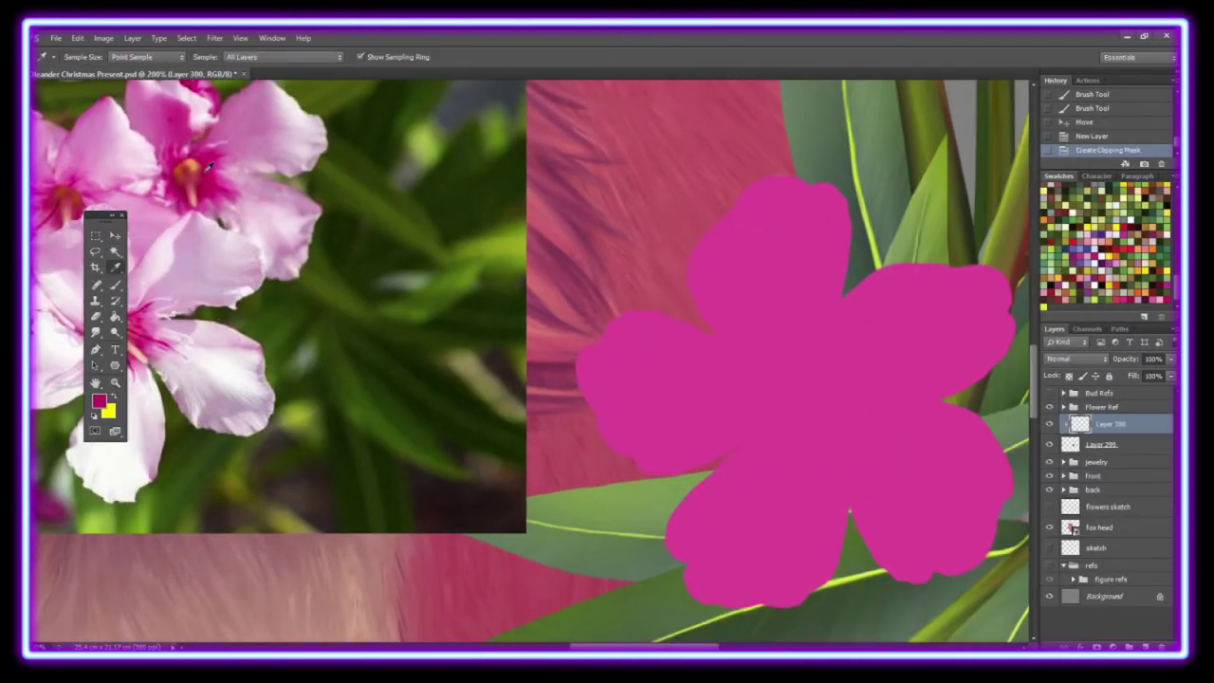
{"action": "key", "text": "b"}
{"action": "left_click_drag", "start_coordinate": [799, 336], "coordinate": [806, 382]}
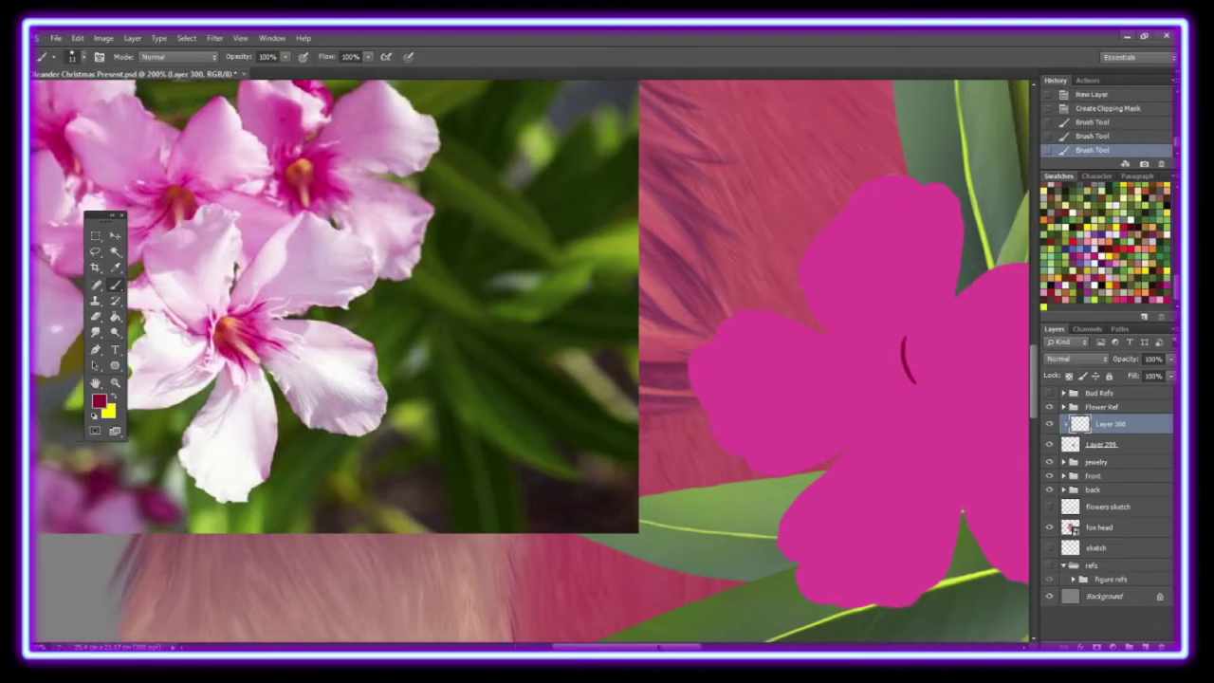
{"action": "right_click", "coordinate": [761, 329]}
{"action": "key", "text": "Escape"}
{"action": "left_click_drag", "start_coordinate": [802, 336], "coordinate": [825, 372]}
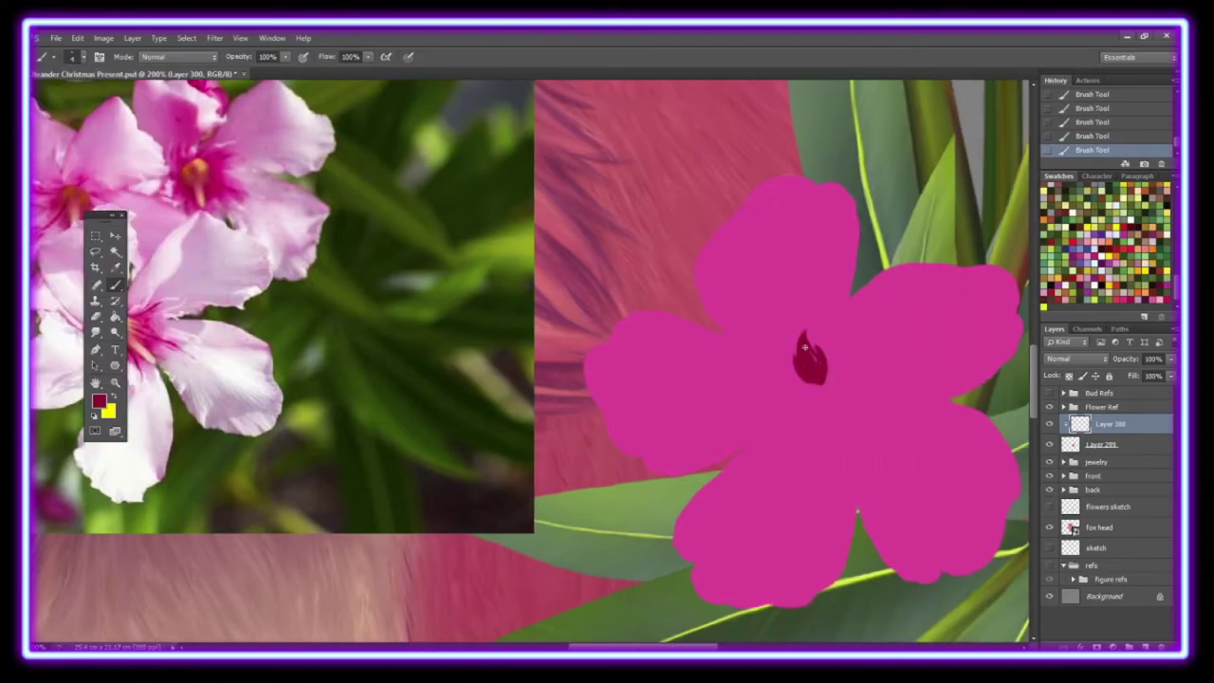
Step: Unclip the centre stroke layer, then duplicate the stroke and rotate it 72°
{"action": "right_click", "coordinate": [1109, 423]}
{"action": "left_click", "coordinate": [986, 358]}
{"action": "key", "text": "ctrl+j"}
{"action": "left_click", "coordinate": [77, 38]}
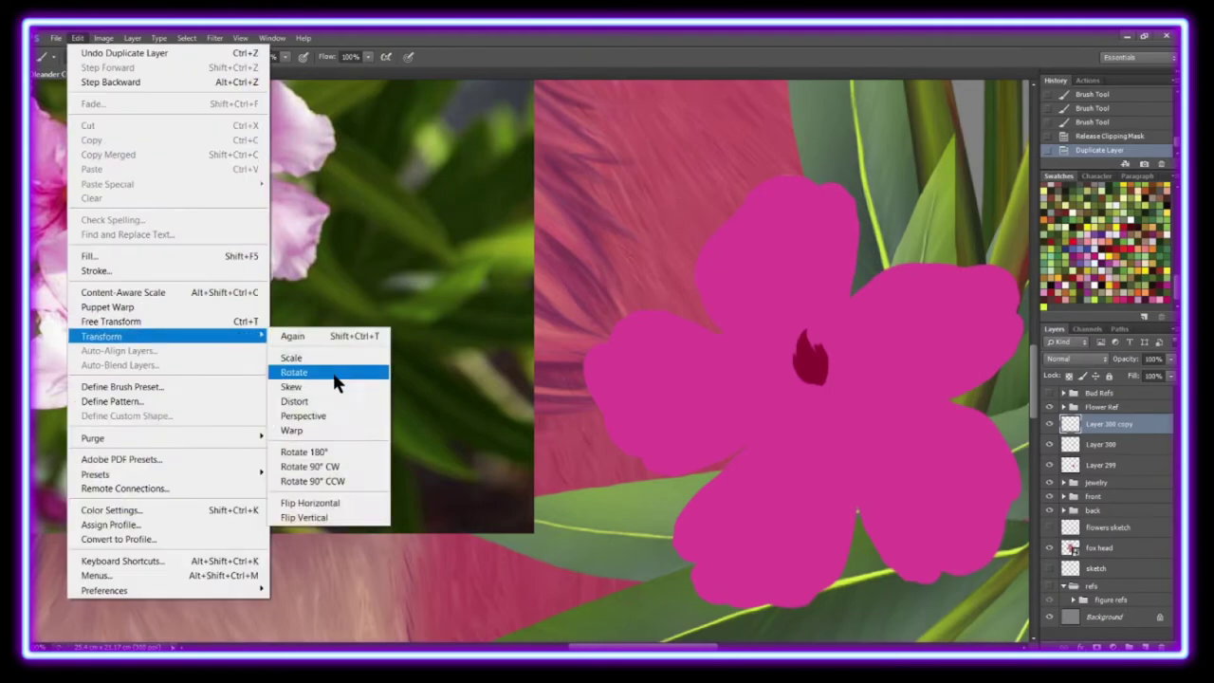
{"action": "left_click", "coordinate": [327, 371]}
{"action": "left_click_drag", "start_coordinate": [877, 304], "coordinate": [941, 389]}
{"action": "key", "text": "Return"}
Step: Add a horizontally flipped stroke copy at the centre and merge the centre pieces down
{"action": "key", "text": "ctrl+j"}
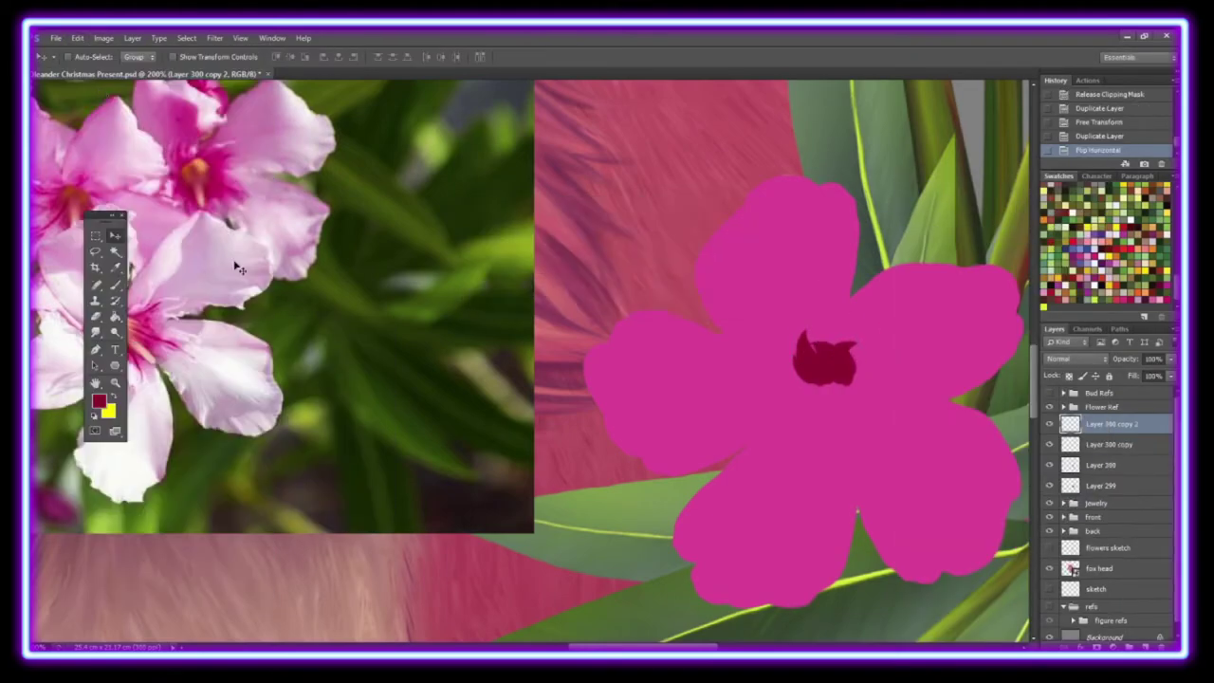
{"action": "left_click", "coordinate": [77, 38]}
{"action": "left_click", "coordinate": [327, 569]}
{"action": "left_click_drag", "start_coordinate": [821, 376], "coordinate": [809, 389]}
{"action": "key", "text": "Return"}
{"action": "key", "text": "b"}
{"action": "key", "text": "ctrl+shift+alt+n"}
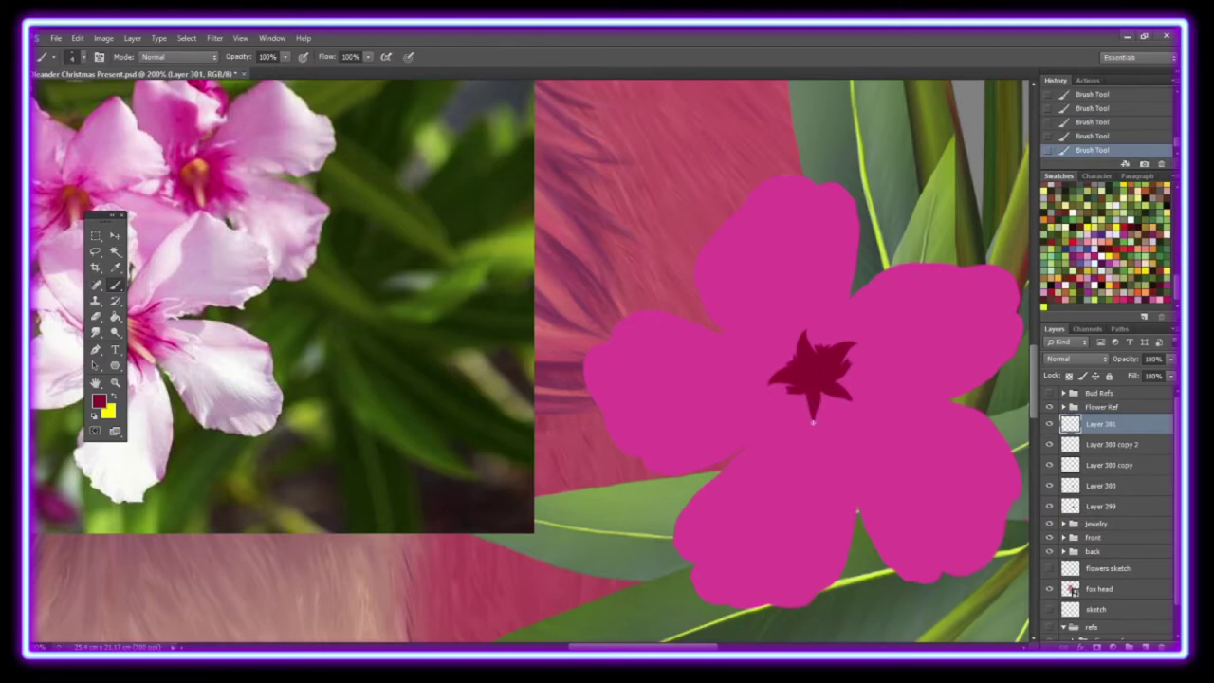
{"action": "key", "text": "ctrl+e"}
{"action": "key", "text": "ctrl+e"}
{"action": "key", "text": "ctrl+e"}
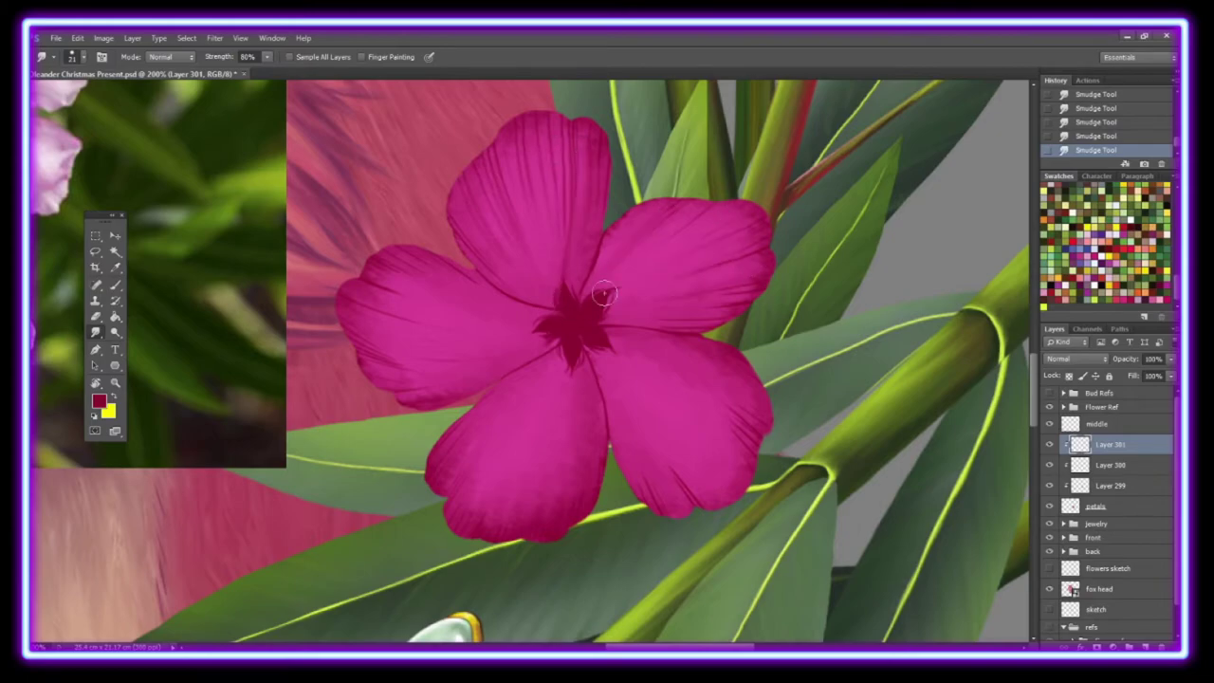
Step: Smudge the left petal's shading, then mask away the ragged bottom petal edges in black
{"action": "left_click_drag", "start_coordinate": [380, 289], "coordinate": [458, 288]}
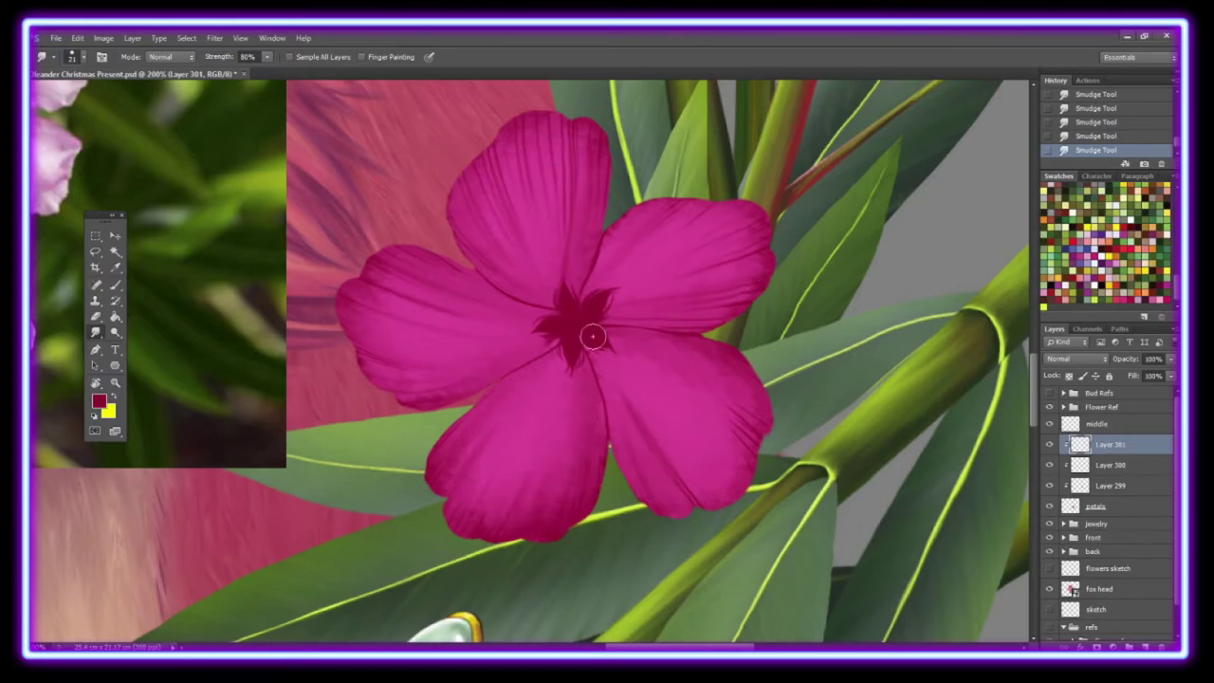
{"action": "key", "text": "ctrl+minus"}
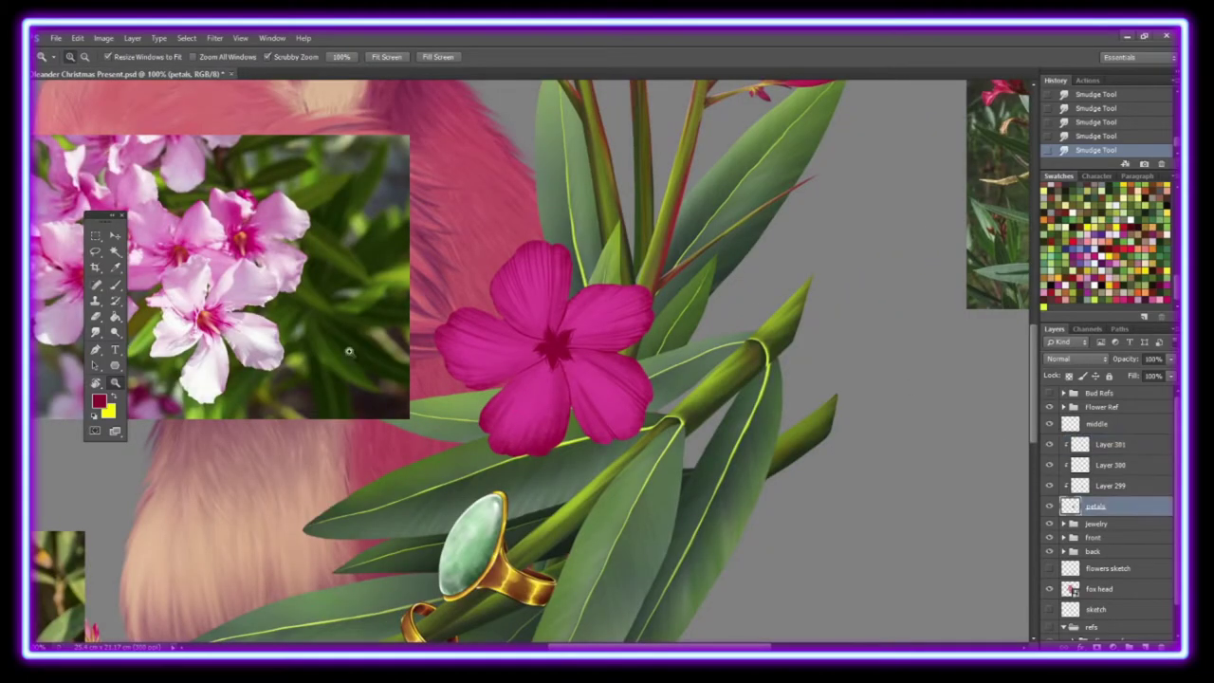
{"action": "left_click", "coordinate": [1095, 506]}
{"action": "key", "text": "ctrl+plus"}
{"action": "key", "text": "b"}
{"action": "key", "text": "d"}
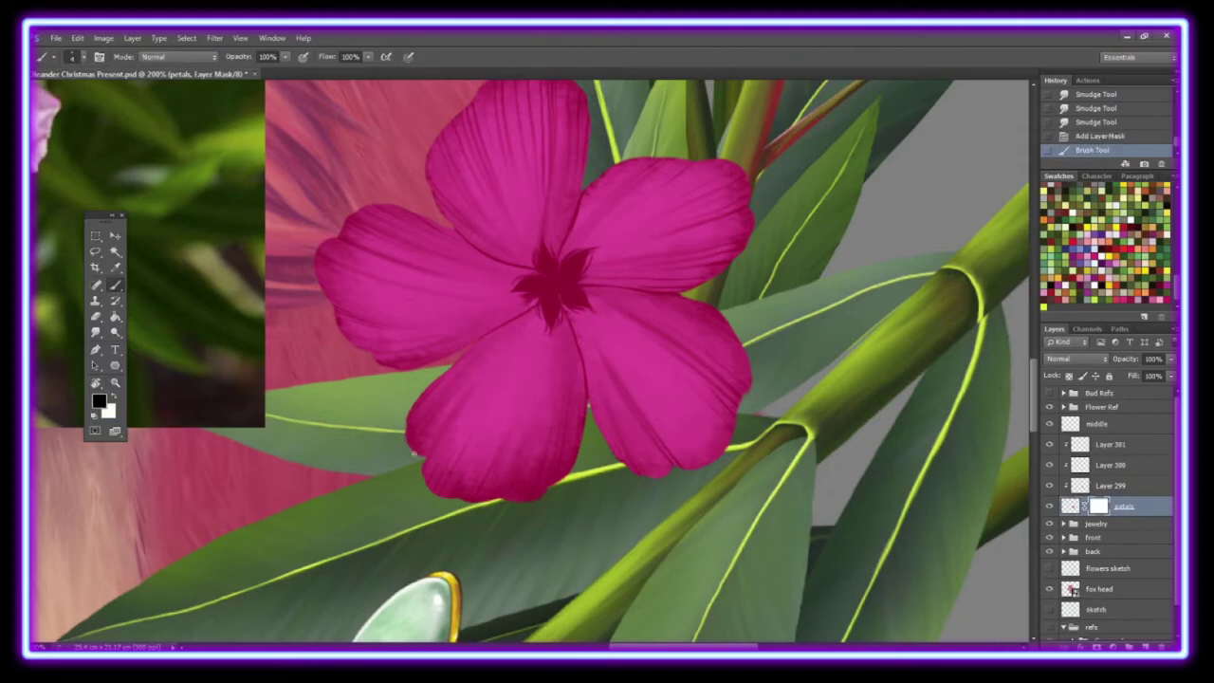
{"action": "mouse_move", "coordinate": [425, 479]}
{"action": "left_mouse_down"}
{"action": "mouse_move", "coordinate": [451, 497]}
{"action": "mouse_move", "coordinate": [512, 501]}
{"action": "left_mouse_up"}
{"action": "left_click_drag", "start_coordinate": [565, 476], "coordinate": [534, 495]}
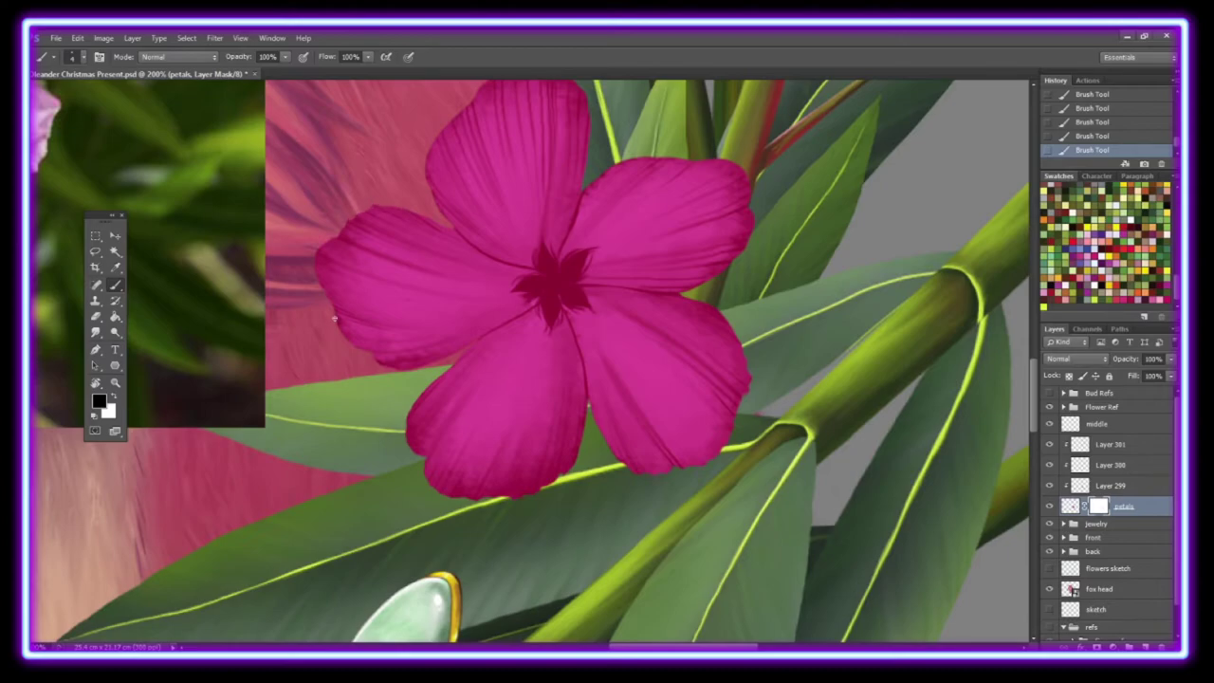
Step: Zoom out to see the reference photos, then zoom in on the lower flower
{"action": "scroll", "coordinate": [333, 319], "scroll_direction": "up", "scroll_amount": 5}
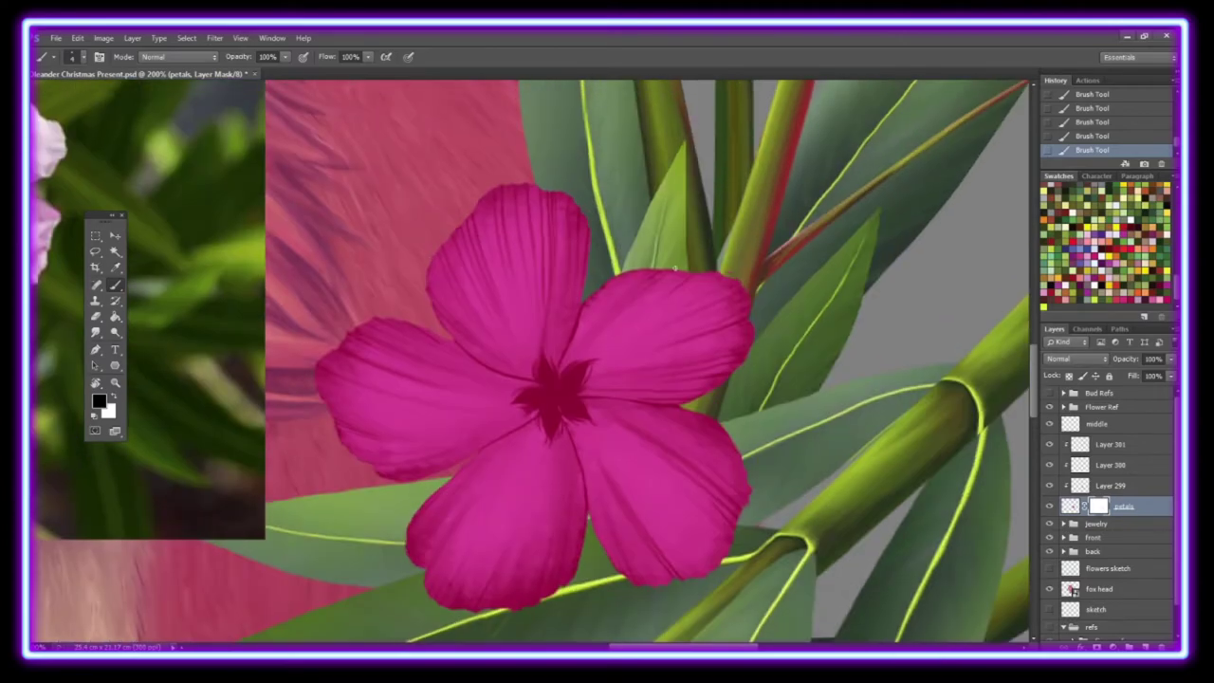
{"action": "key", "text": "z"}
{"action": "left_click_drag", "start_coordinate": [748, 361], "coordinate": [675, 476]}
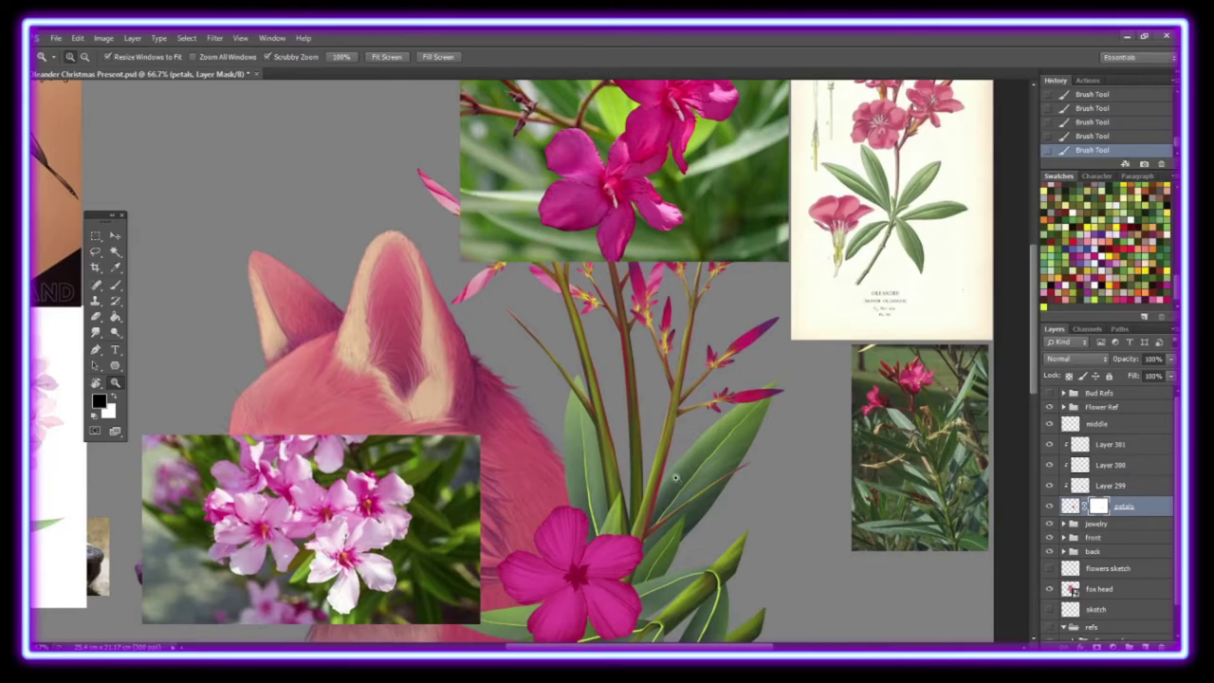
{"action": "left_click", "coordinate": [556, 573]}
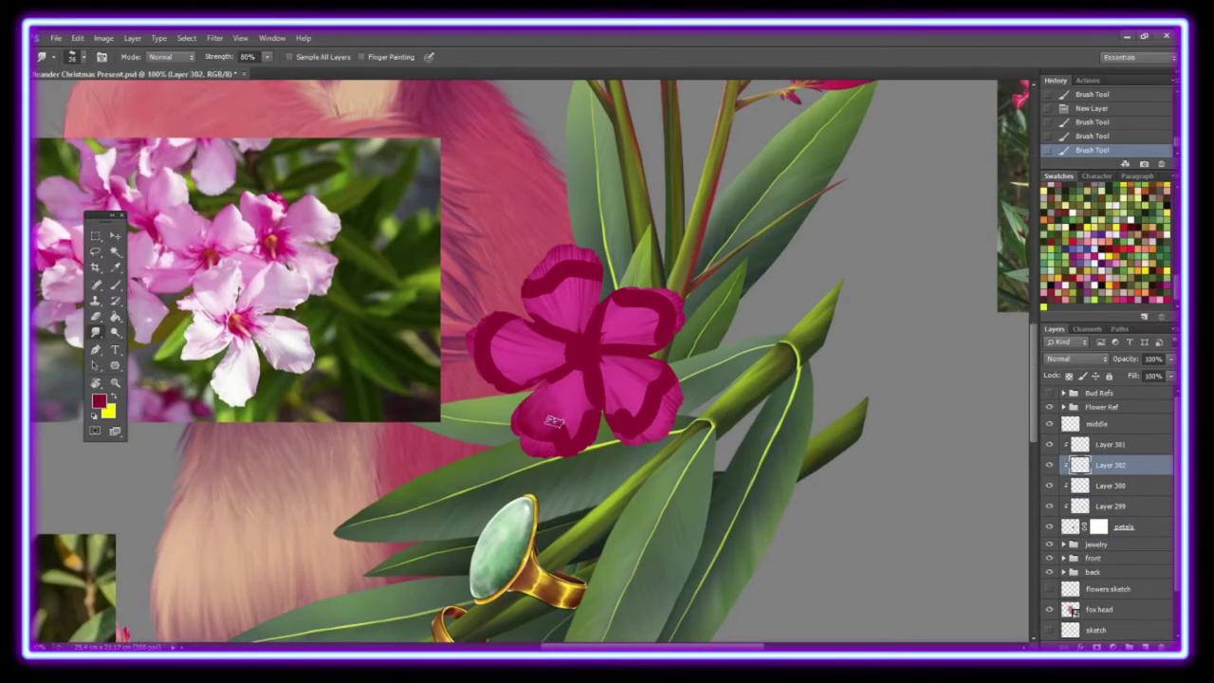
Step: Smudge the flower's dark outlines into the petals
{"action": "left_click_drag", "start_coordinate": [531, 417], "coordinate": [664, 417]}
{"action": "left_click_drag", "start_coordinate": [645, 303], "coordinate": [559, 265]}
{"action": "left_click_drag", "start_coordinate": [560, 332], "coordinate": [483, 369]}
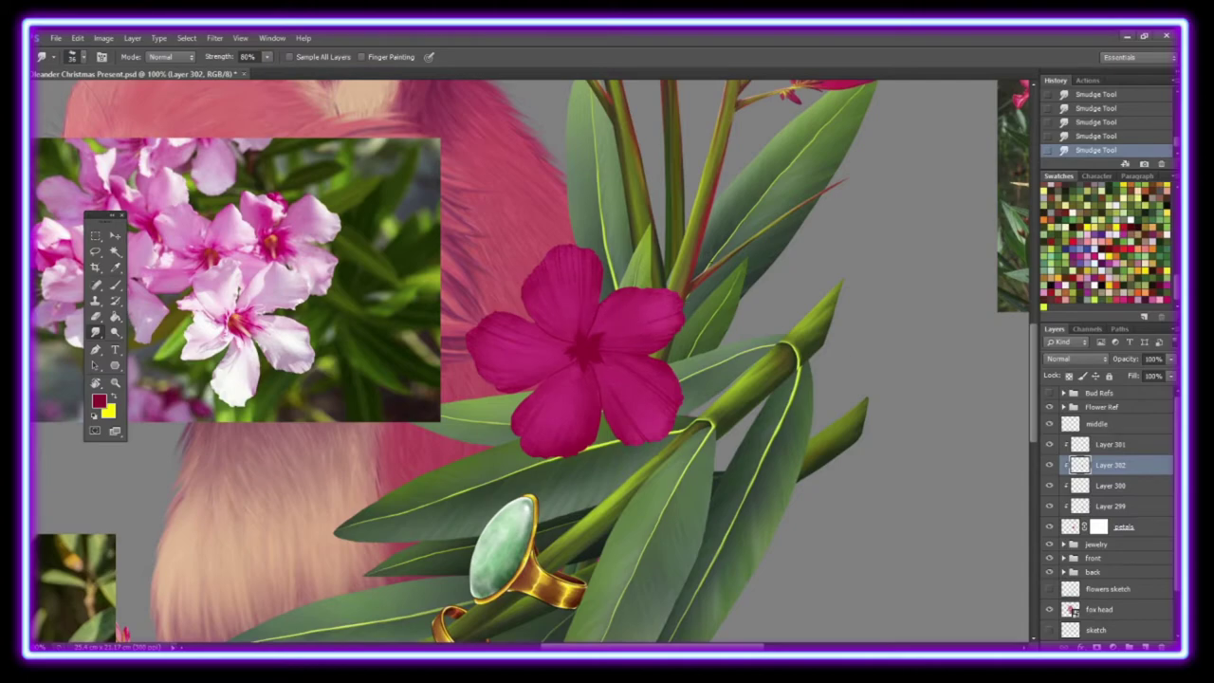
Step: On a new layer, dab darker magenta onto all five petals and smudge it in
{"action": "key", "text": "ctrl+shift+alt+n"}
{"action": "left_click", "coordinate": [115, 268]}
{"action": "key", "text": "b"}
{"action": "left_click", "coordinate": [517, 356]}
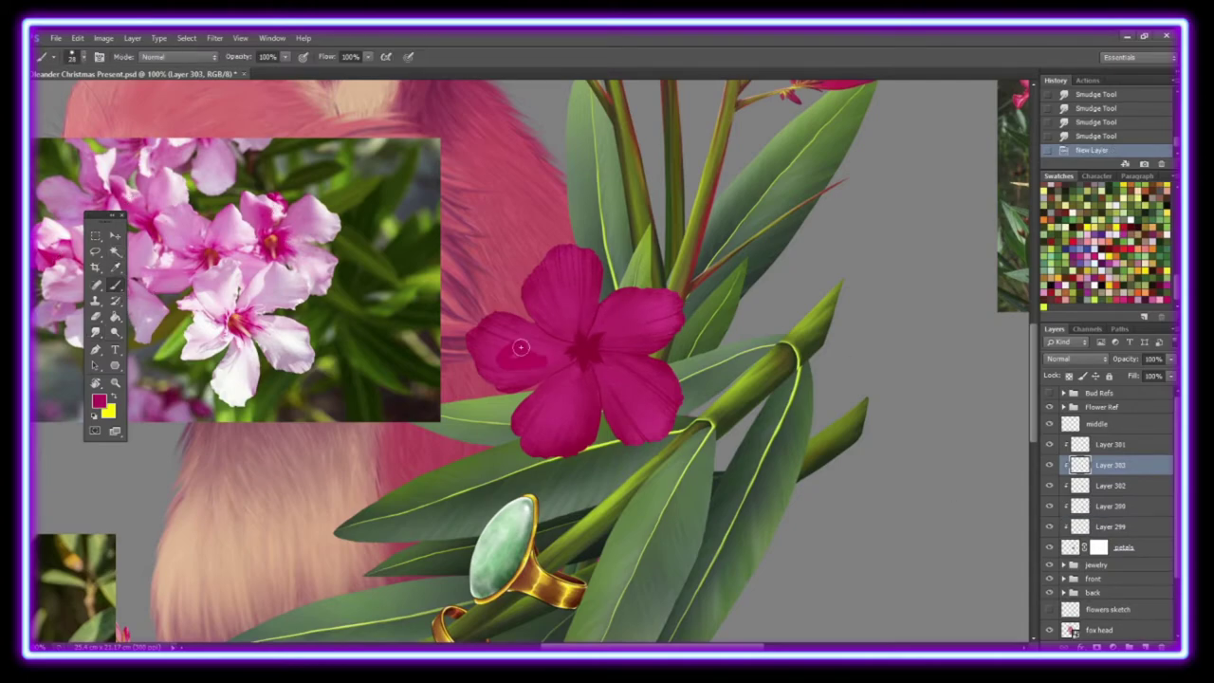
{"action": "left_click", "coordinate": [564, 302]}
{"action": "left_click", "coordinate": [628, 319]}
{"action": "left_click", "coordinate": [632, 392]}
{"action": "left_click", "coordinate": [563, 410]}
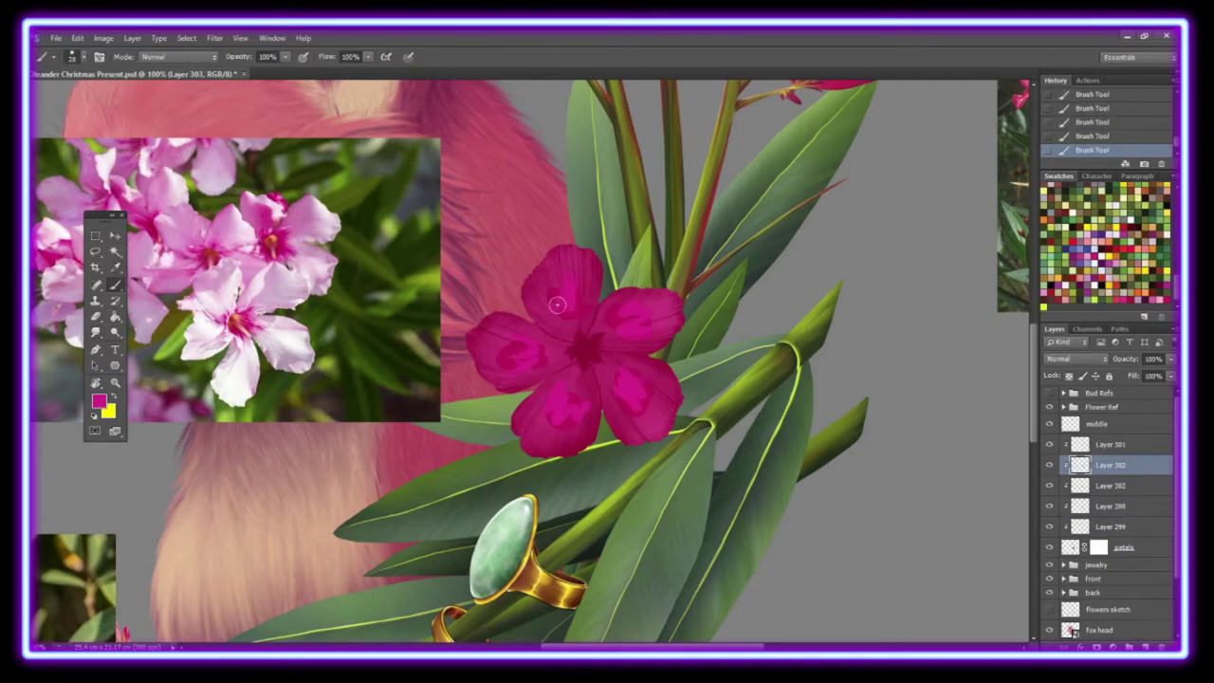
{"action": "key", "text": "r"}
{"action": "left_click_drag", "start_coordinate": [623, 405], "coordinate": [638, 375]}
{"action": "left_click_drag", "start_coordinate": [567, 296], "coordinate": [547, 320]}
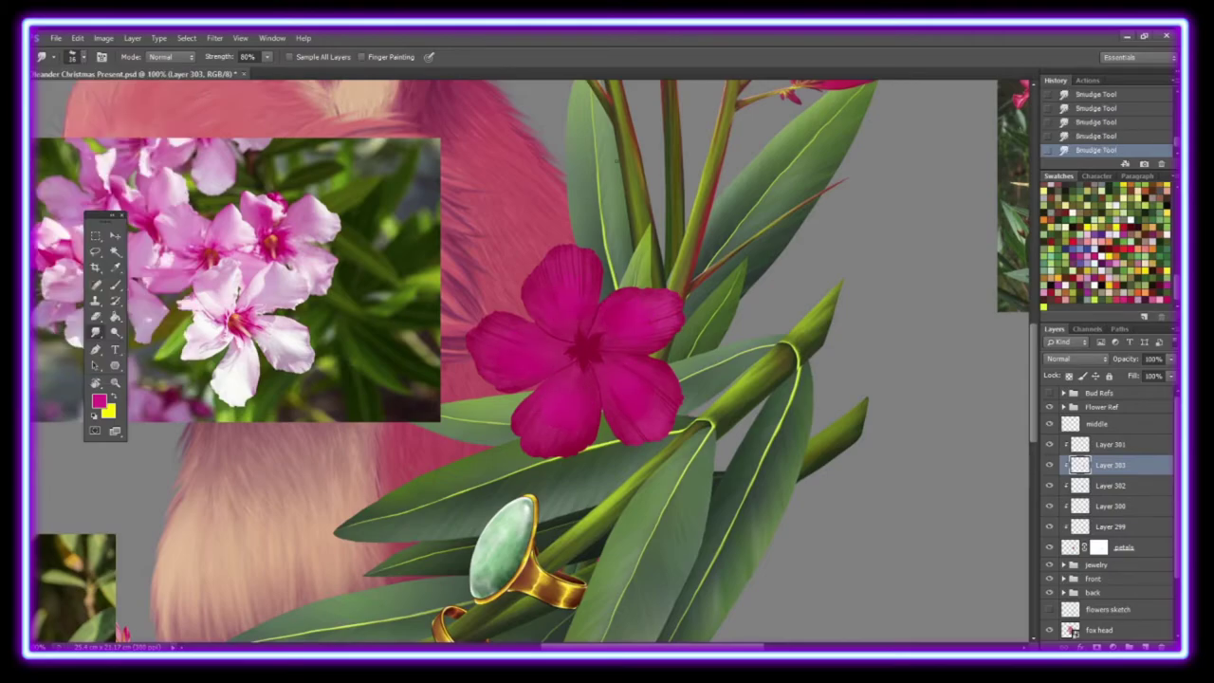
Step: Paint purple along the lower petal edge on a new layer clipped to the petals
{"action": "key", "text": "ctrl+shift+alt+n"}
{"action": "key", "text": "b"}
{"action": "mouse_move", "coordinate": [512, 483]}
{"action": "left_mouse_down"}
{"action": "mouse_move", "coordinate": [574, 517]}
{"action": "mouse_move", "coordinate": [618, 501]}
{"action": "left_mouse_up"}
{"action": "key", "text": "ctrl+alt+g"}
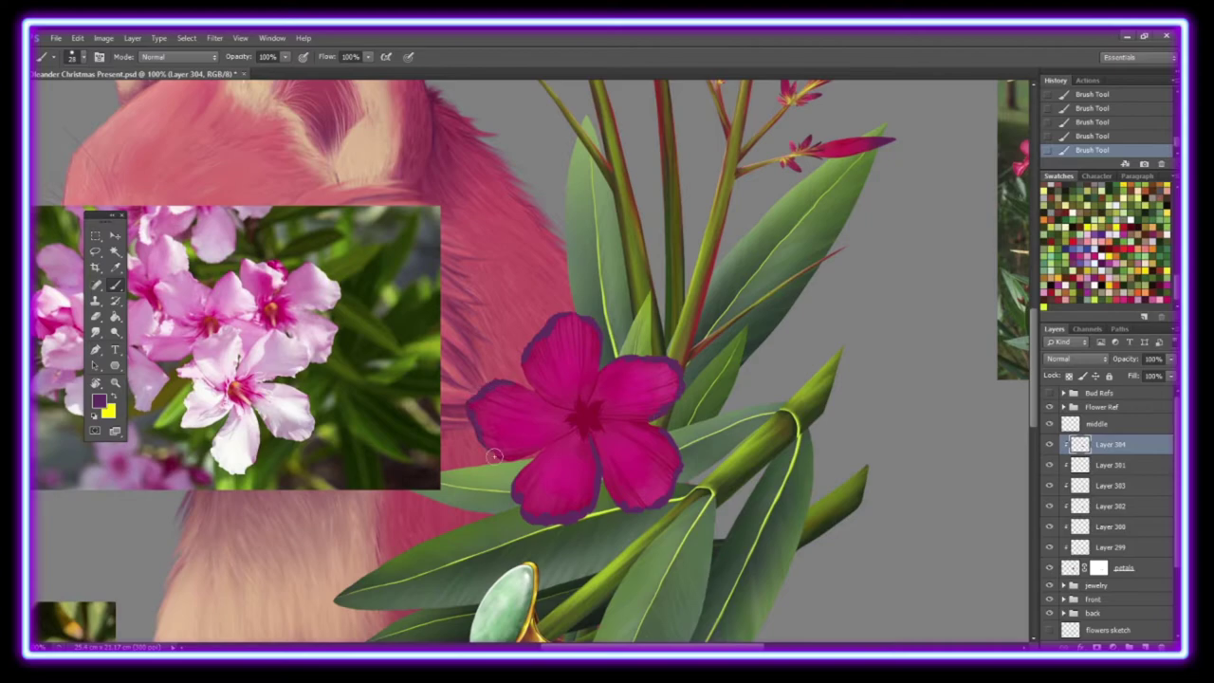
Step: Soften the petal shading with the Smudge tool using a new brush tip
{"action": "key", "text": "r"}
{"action": "key", "text": "ctrl+plus"}
{"action": "left_click", "coordinate": [72, 57]}
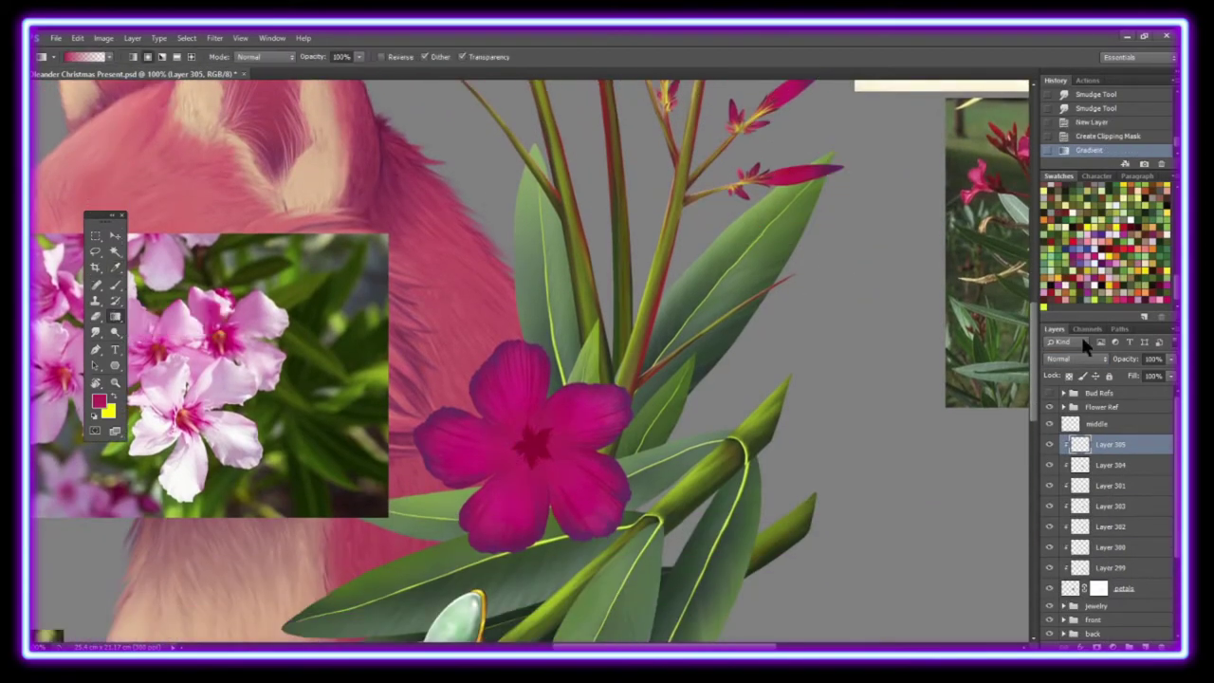
{"action": "left_click", "coordinate": [95, 333]}
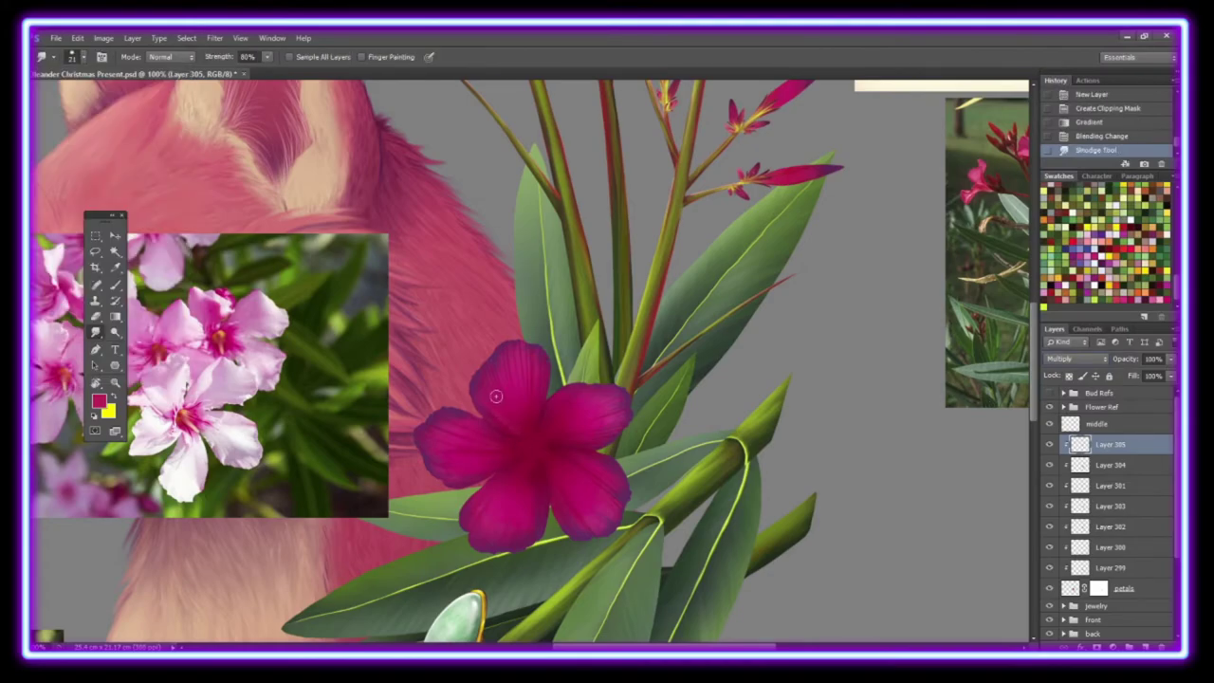
{"action": "left_click_drag", "start_coordinate": [579, 395], "coordinate": [590, 480]}
Step: Zoom in and smudge-blend the purple filaments at the flower centre
{"action": "key", "text": "z"}
{"action": "left_click", "coordinate": [540, 467]}
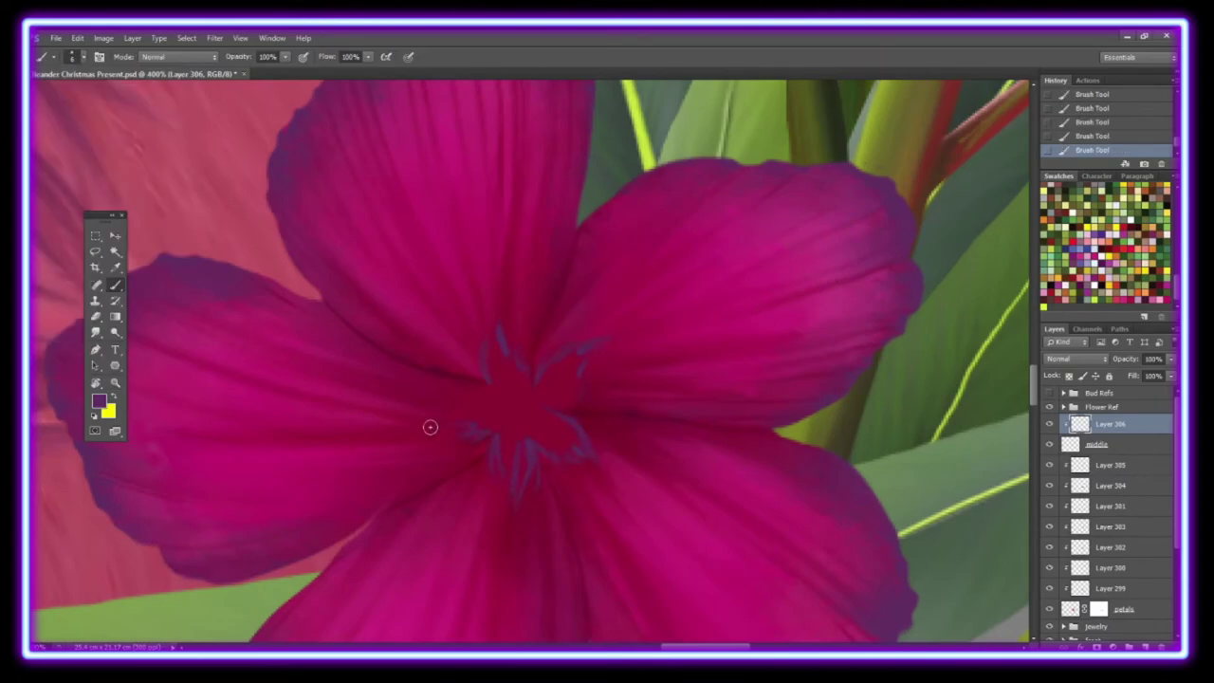
{"action": "key", "text": "r"}
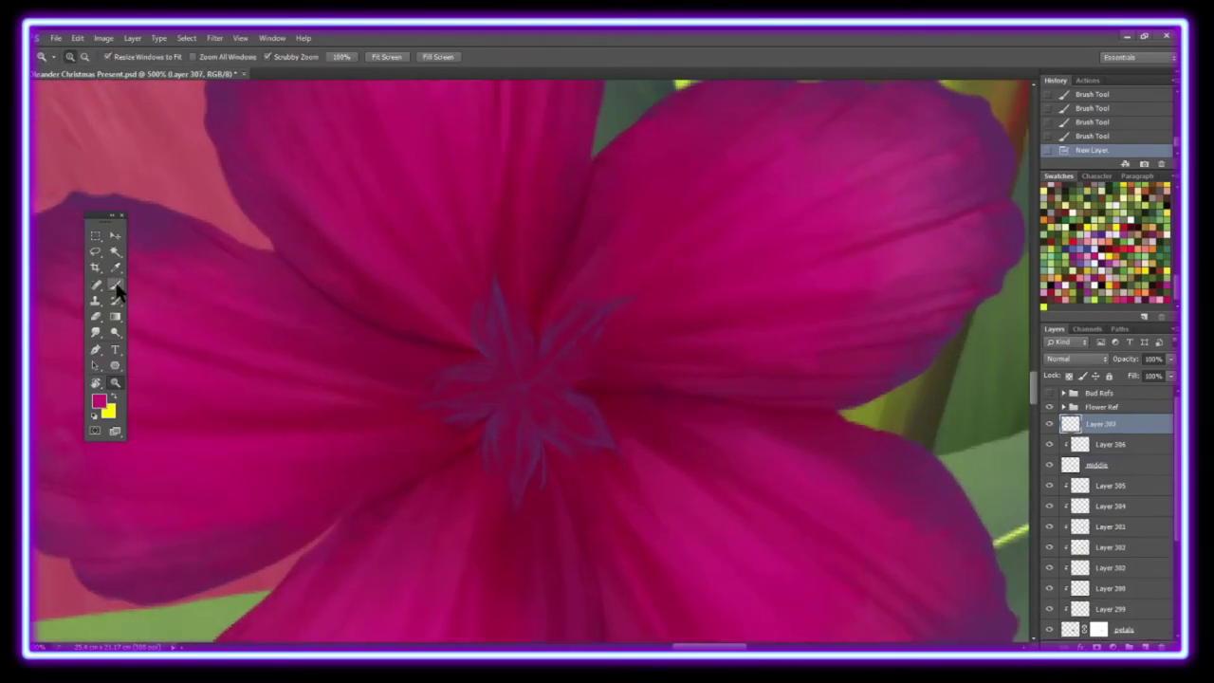
{"action": "left_click", "coordinate": [116, 286]}
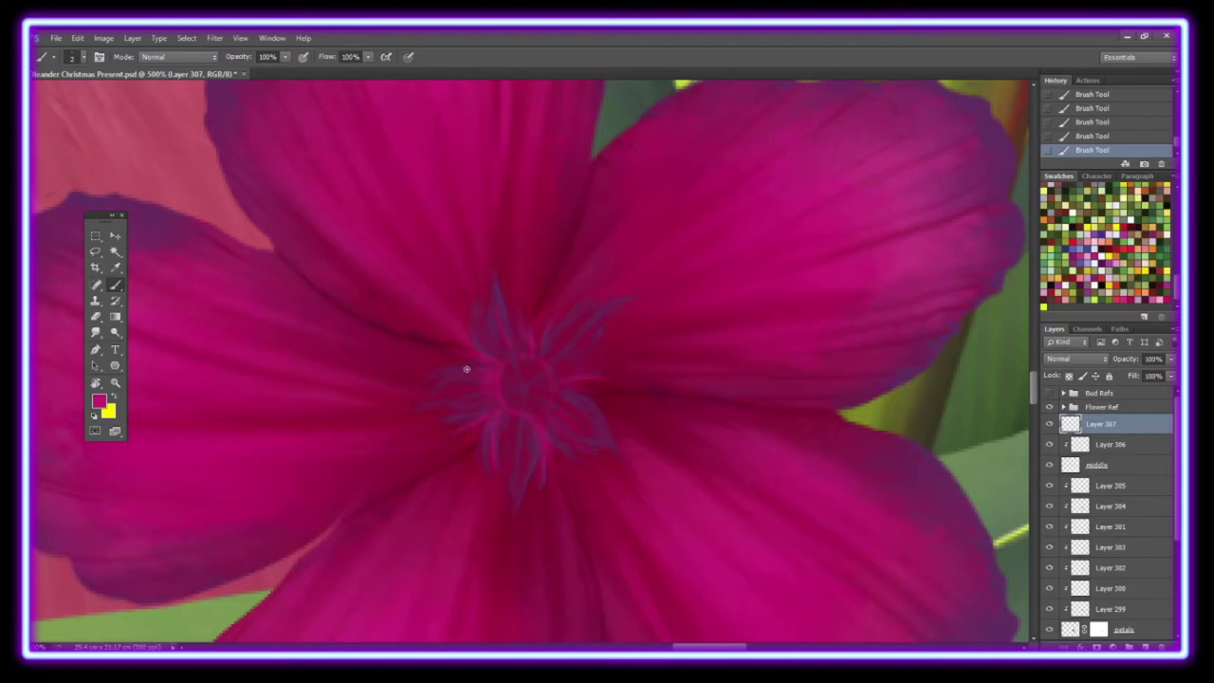
{"action": "key", "text": "r"}
{"action": "left_click_drag", "start_coordinate": [509, 450], "coordinate": [531, 324]}
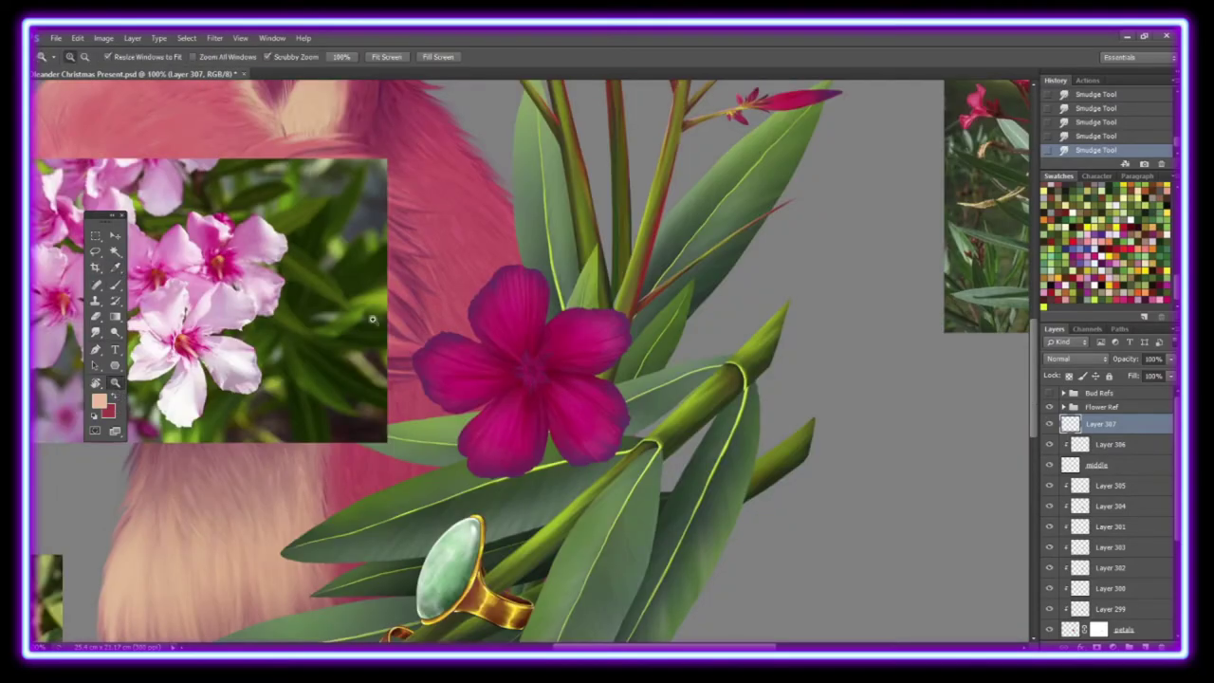
Step: Paint a pale orange stamen at the flower centre on a new layer with a fine brush
{"action": "key", "text": "ctrl+plus"}
{"action": "key", "text": "ctrl+plus"}
{"action": "key", "text": "ctrl+plus"}
{"action": "key", "text": "ctrl+shift+n"}
{"action": "key", "text": "Return"}
{"action": "key", "text": "b"}
{"action": "left_click", "coordinate": [560, 415]}
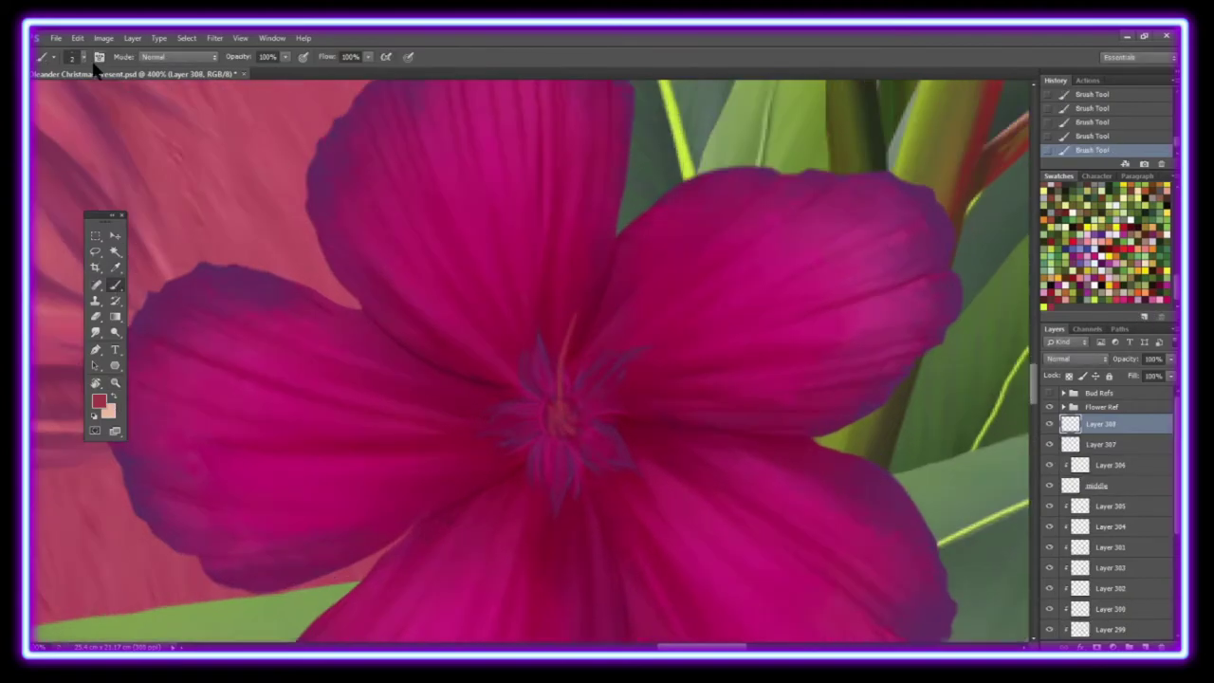
{"action": "left_click", "coordinate": [83, 57]}
{"action": "left_click_drag", "start_coordinate": [563, 408], "coordinate": [580, 294]}
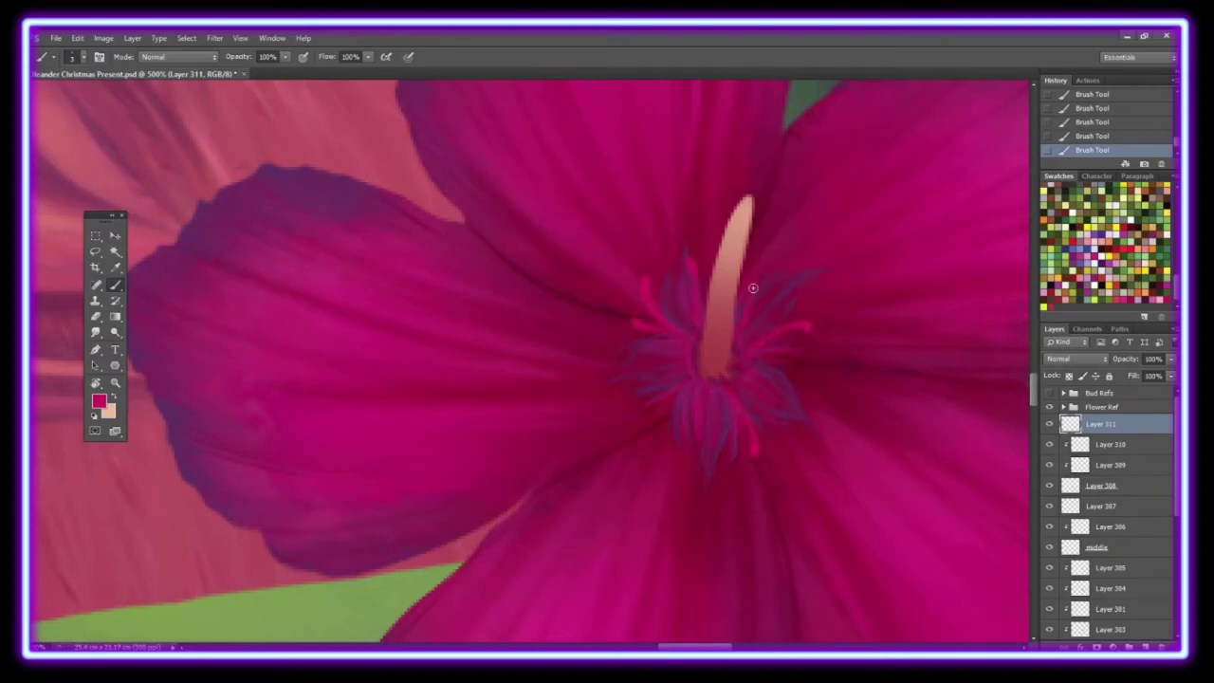
Step: On another new layer, paint magenta filaments around the stamen base
{"action": "key", "text": "h"}
{"action": "left_click_drag", "start_coordinate": [550, 227], "coordinate": [576, 387]}
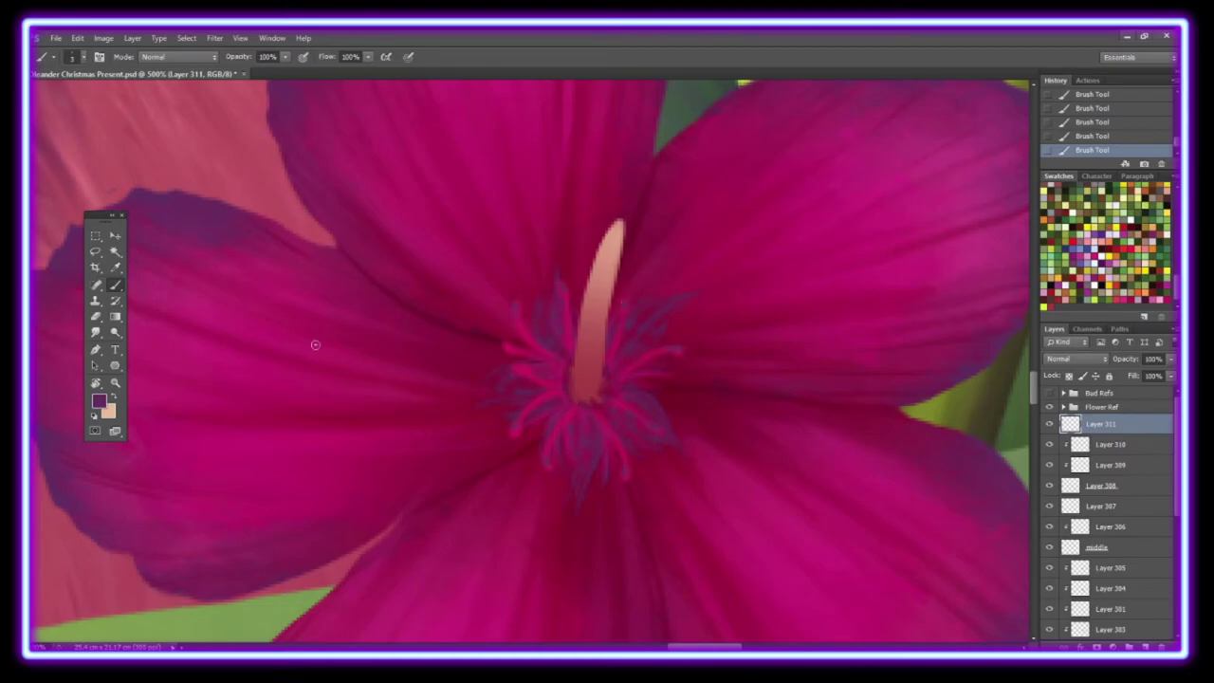
{"action": "key", "text": "x"}
{"action": "key", "text": "z"}
{"action": "left_click", "coordinate": [478, 325]}
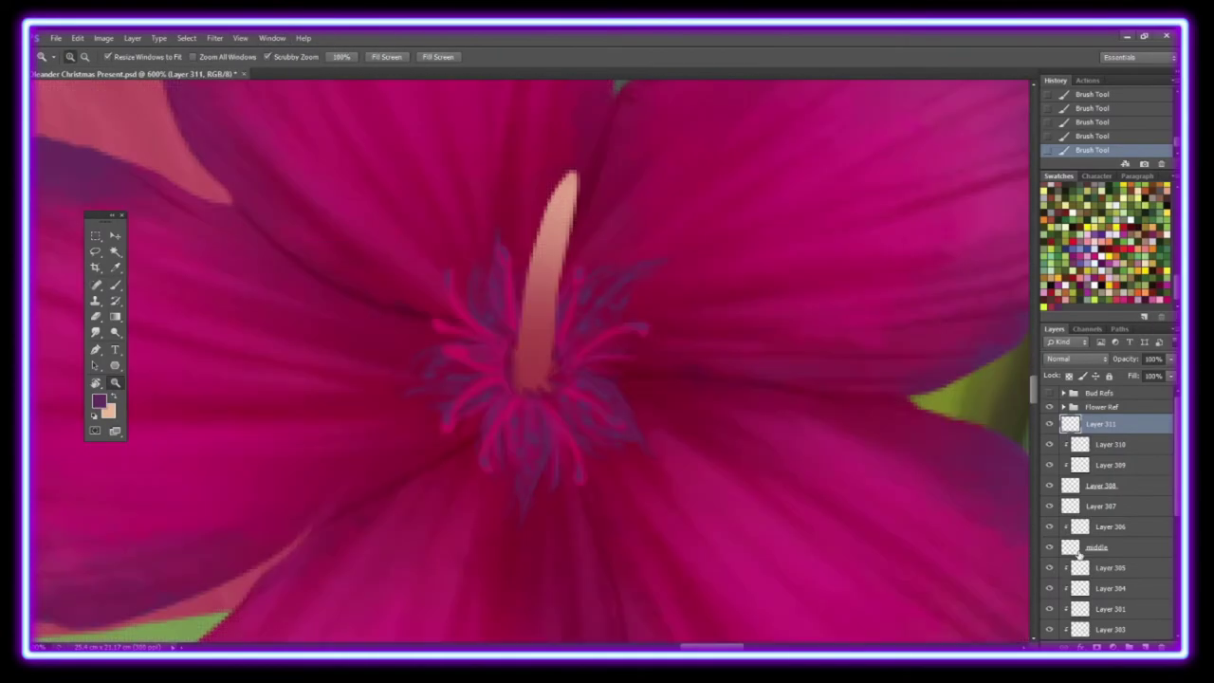
{"action": "key", "text": "ctrl+shift+alt+n"}
{"action": "key", "text": "b"}
{"action": "key", "text": "x"}
{"action": "left_click_drag", "start_coordinate": [555, 379], "coordinate": [507, 360]}
{"action": "key", "text": "r"}
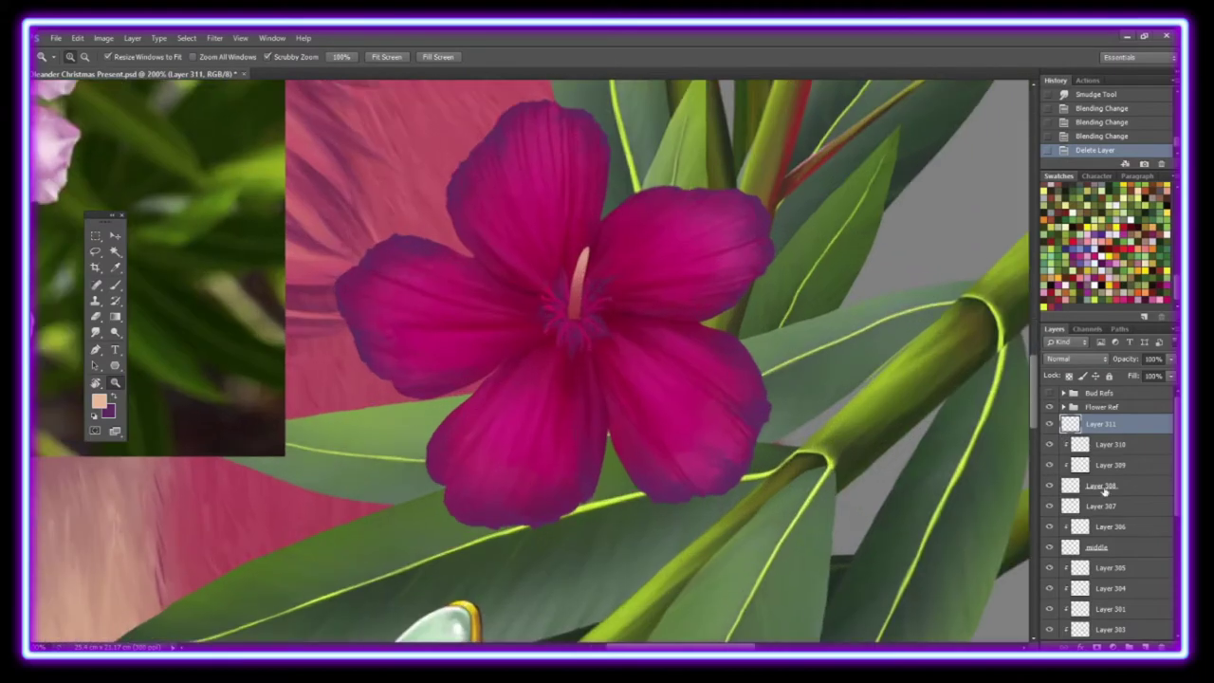
Step: Paint pink highlight strokes across the petals and smudge them on the left petal
{"action": "key", "text": "b"}
{"action": "left_click_drag", "start_coordinate": [488, 223], "coordinate": [569, 171]}
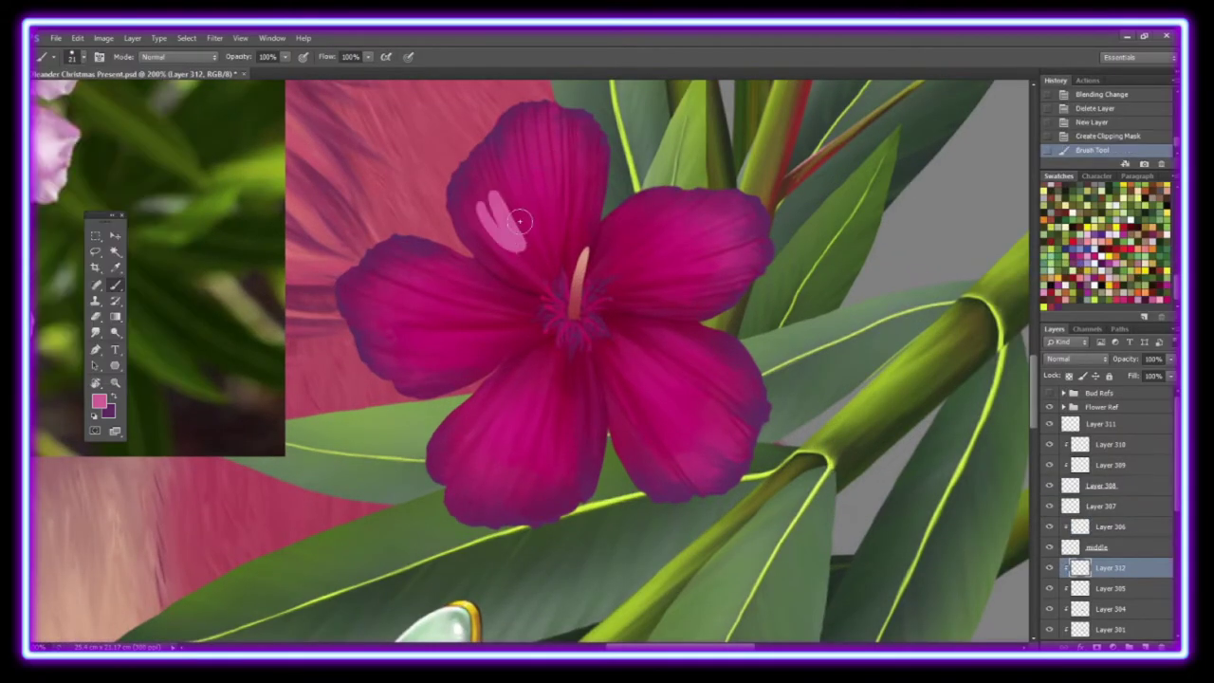
{"action": "left_click_drag", "start_coordinate": [640, 227], "coordinate": [711, 280]}
{"action": "left_click_drag", "start_coordinate": [701, 375], "coordinate": [654, 436]}
{"action": "left_click_drag", "start_coordinate": [554, 435], "coordinate": [494, 417]}
{"action": "key", "text": "r"}
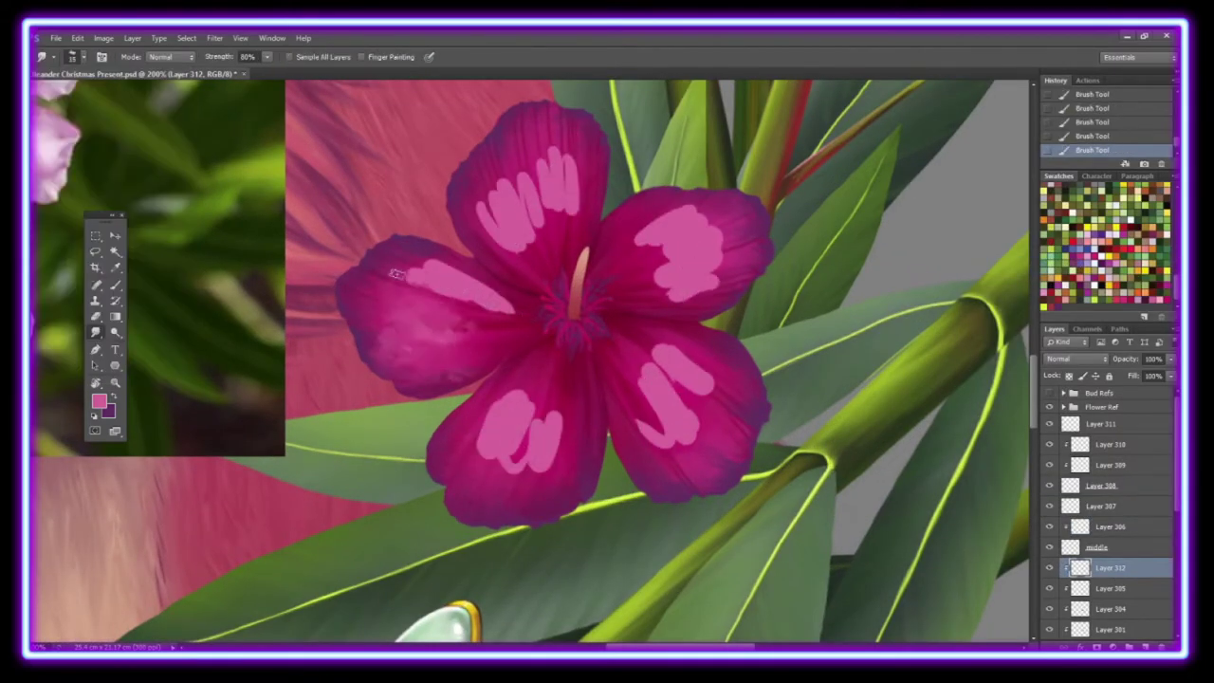
{"action": "left_click_drag", "start_coordinate": [398, 285], "coordinate": [475, 322]}
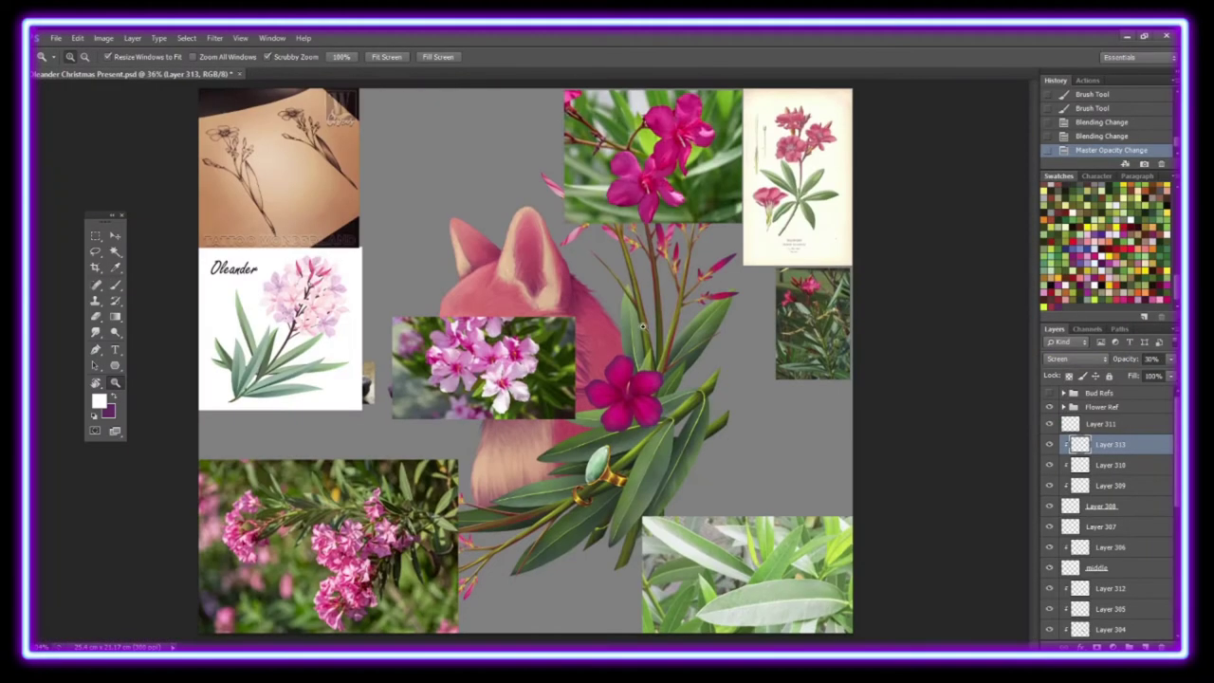
Step: Blend the pink highlight layer in Screen mode at 30% opacity
{"action": "left_click", "coordinate": [642, 325]}
{"action": "left_click", "coordinate": [642, 325]}
{"action": "left_click", "coordinate": [646, 433]}
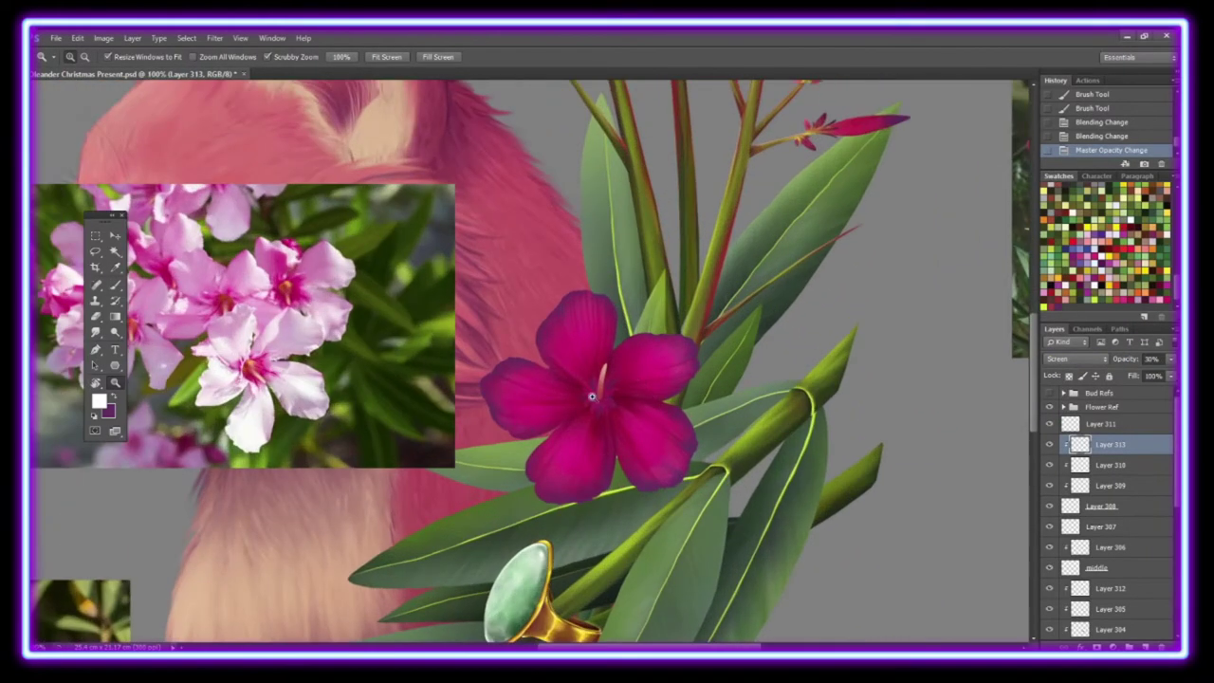
{"action": "left_click", "coordinate": [594, 398]}
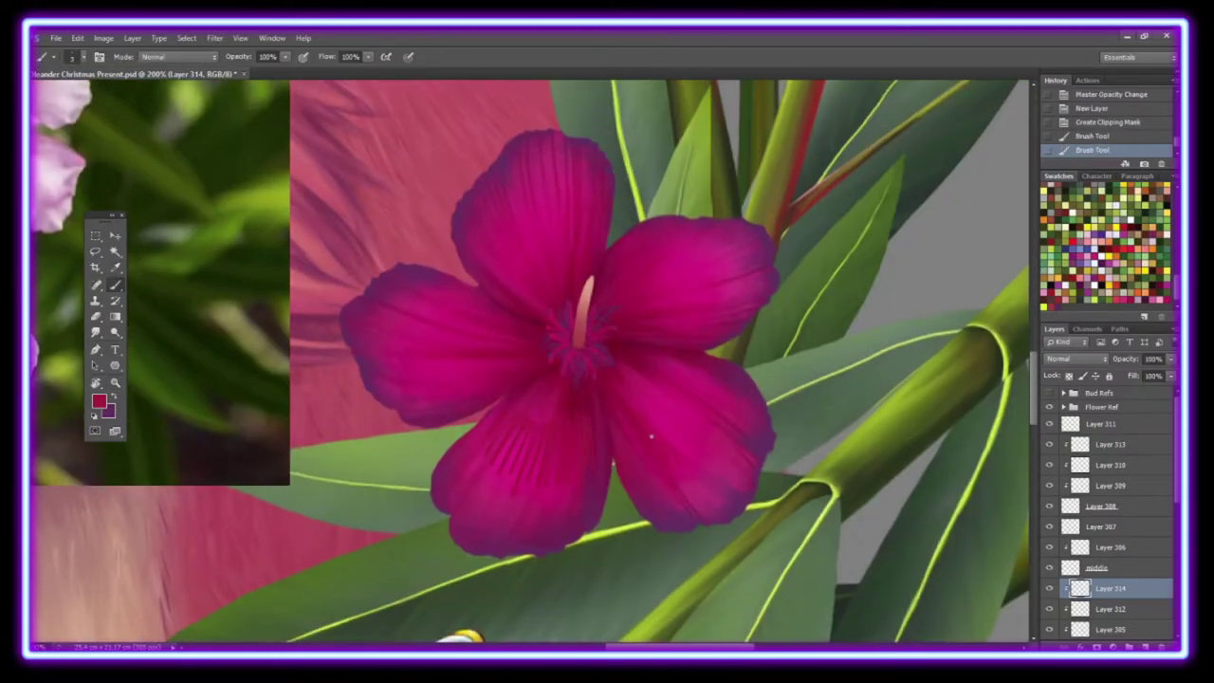
Step: Darken the right petal, smudge out veins, and delete the unused layers
{"action": "left_click_drag", "start_coordinate": [650, 435], "coordinate": [683, 391]}
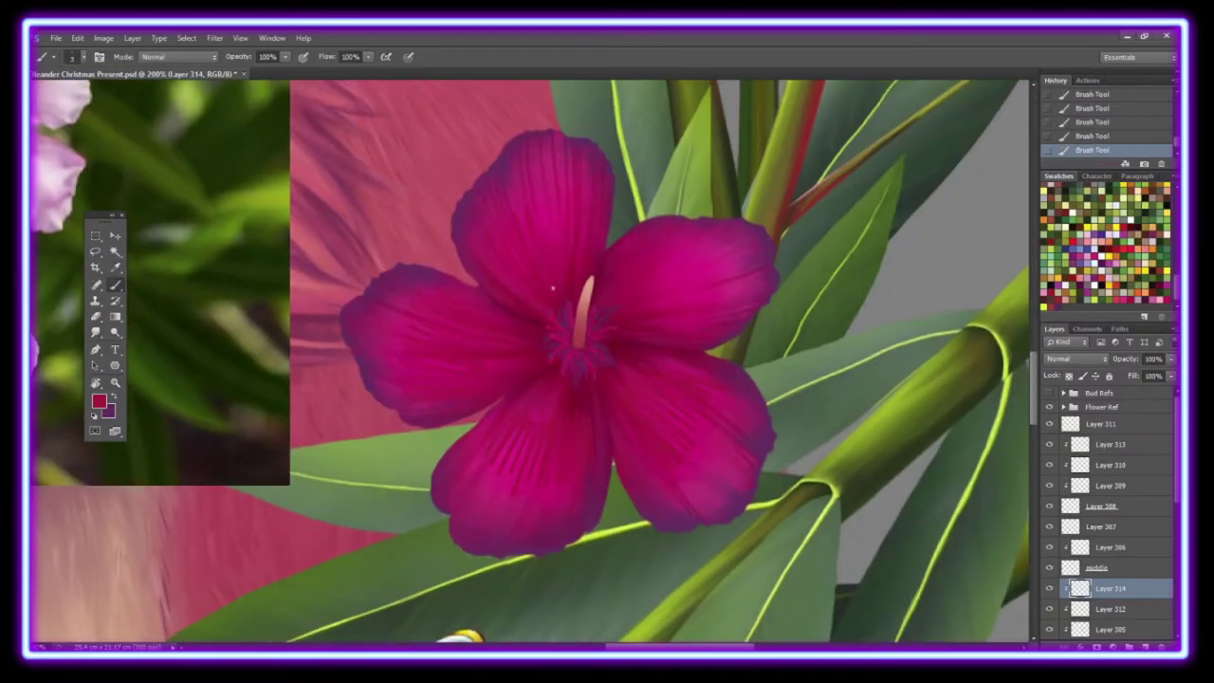
{"action": "key", "text": "r"}
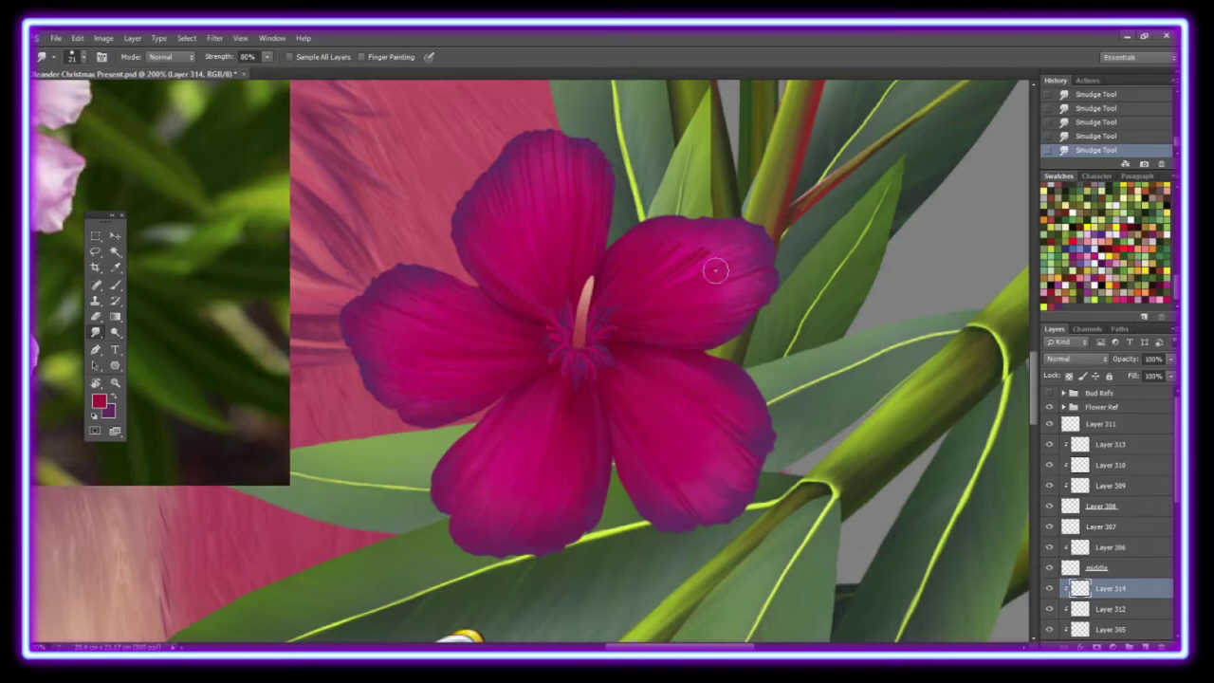
{"action": "key", "text": "z"}
{"action": "key", "text": "ctrl+minus"}
{"action": "key", "text": "ctrl+minus"}
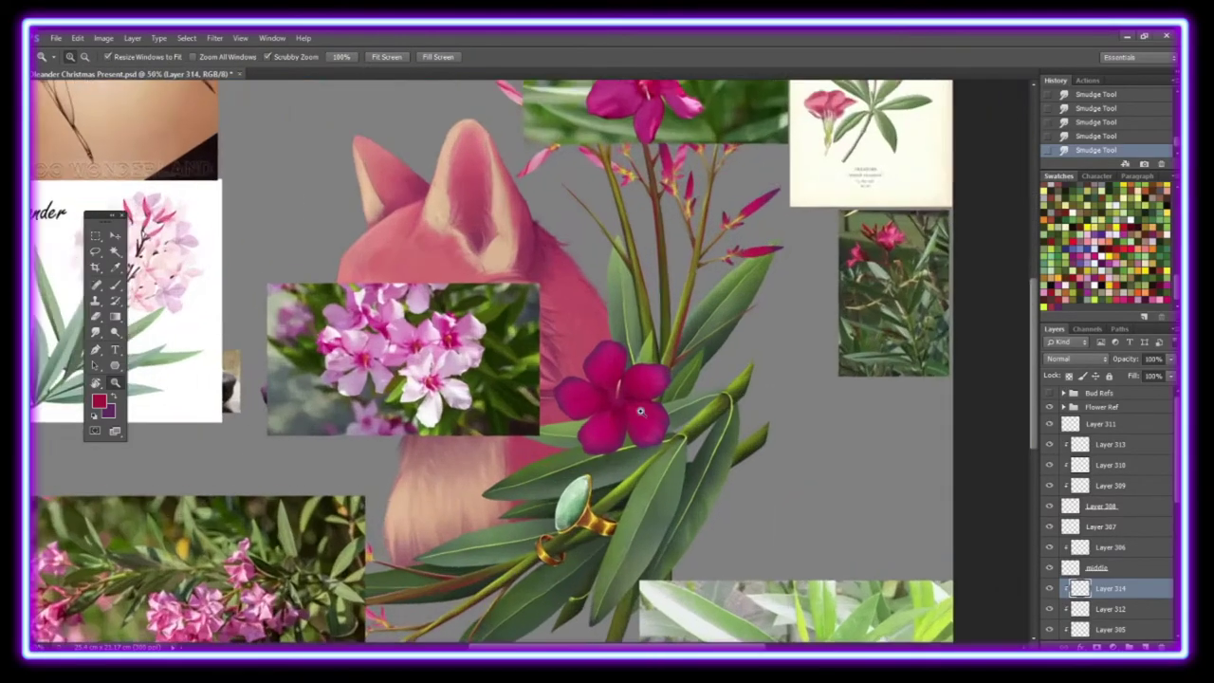
{"action": "left_click", "coordinate": [640, 410]}
{"action": "key", "text": "Delete"}
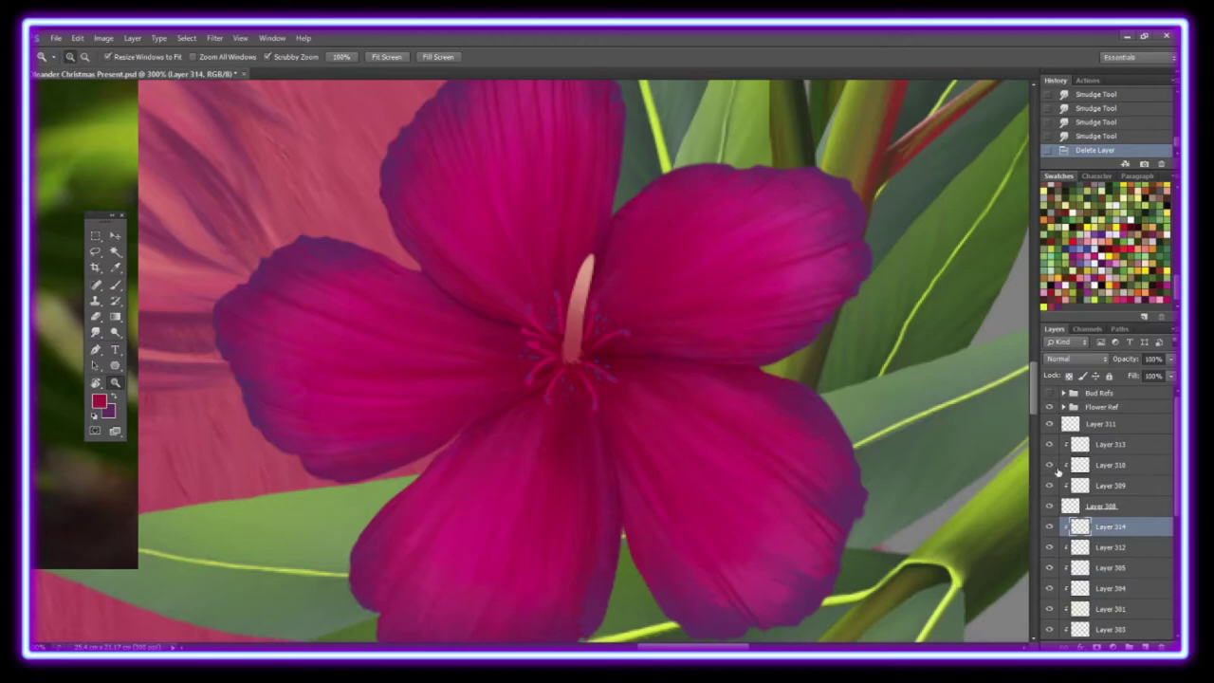
Step: Delete the old stamen strokes layer and pick a darker maroon paint colour
{"action": "key", "text": "alt+period"}
{"action": "key", "text": "Delete"}
{"action": "left_click", "coordinate": [100, 400]}
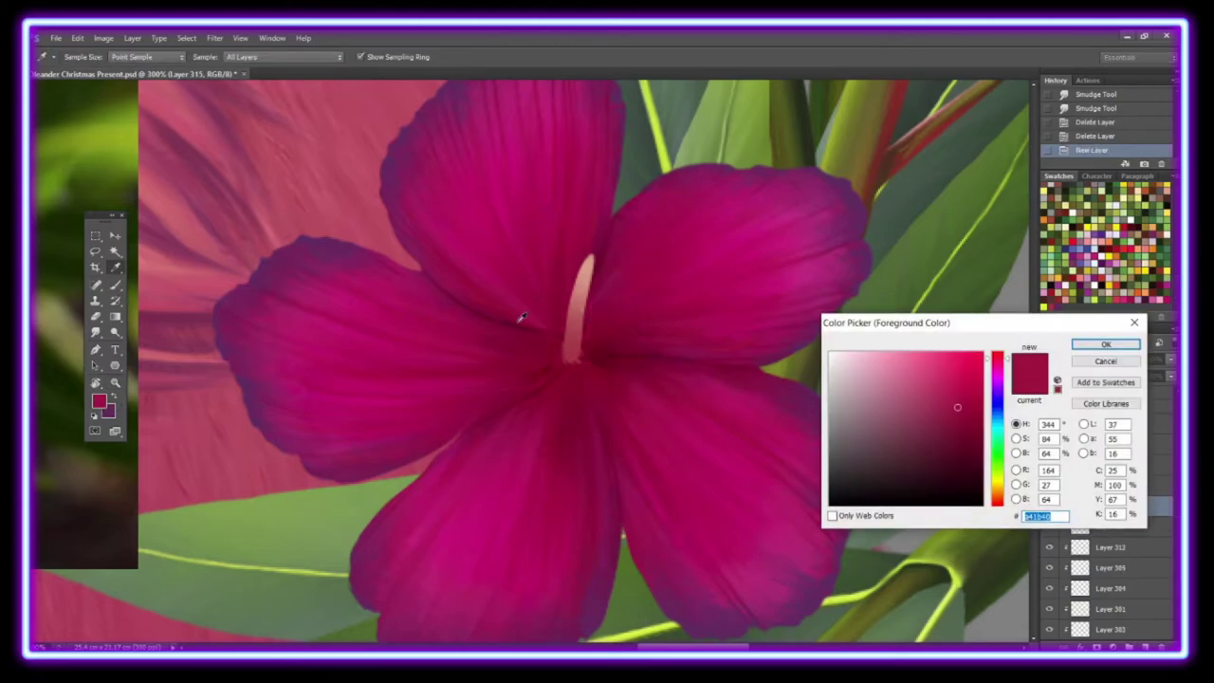
{"action": "key", "text": "Return"}
{"action": "key", "text": "b"}
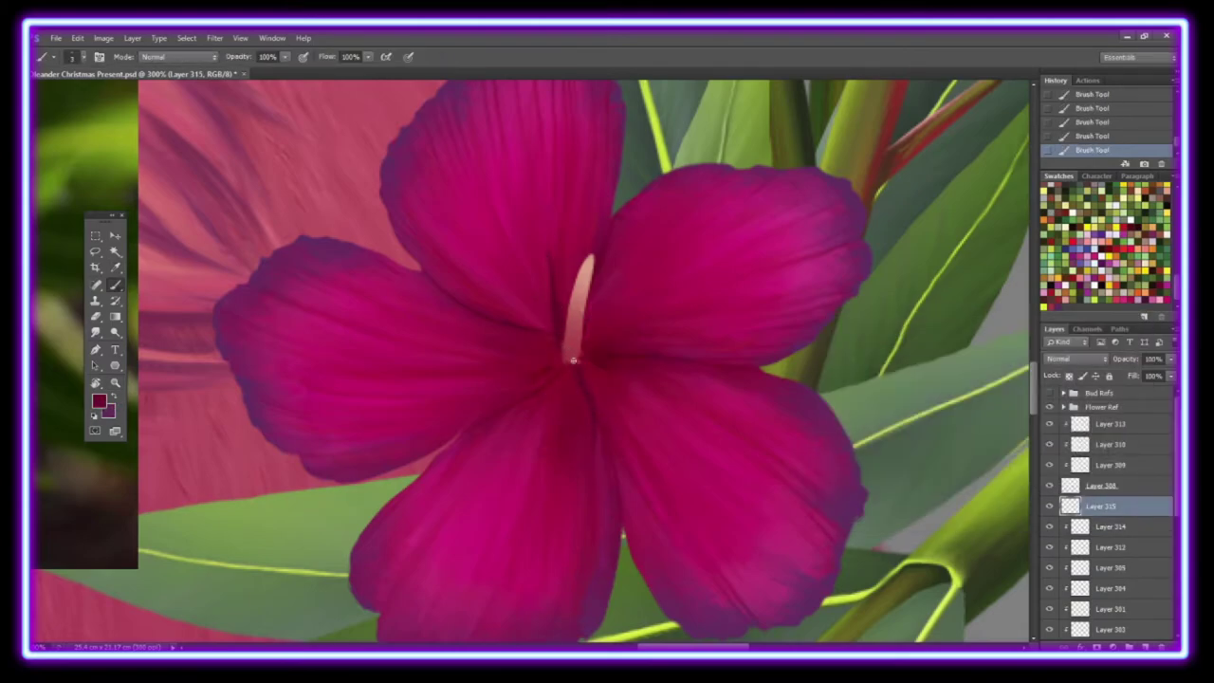
Step: Rotate the view, shrink the brush, and zoom in to paint fine filaments around the pistil
{"action": "left_click_drag", "start_coordinate": [572, 360], "coordinate": [555, 409]}
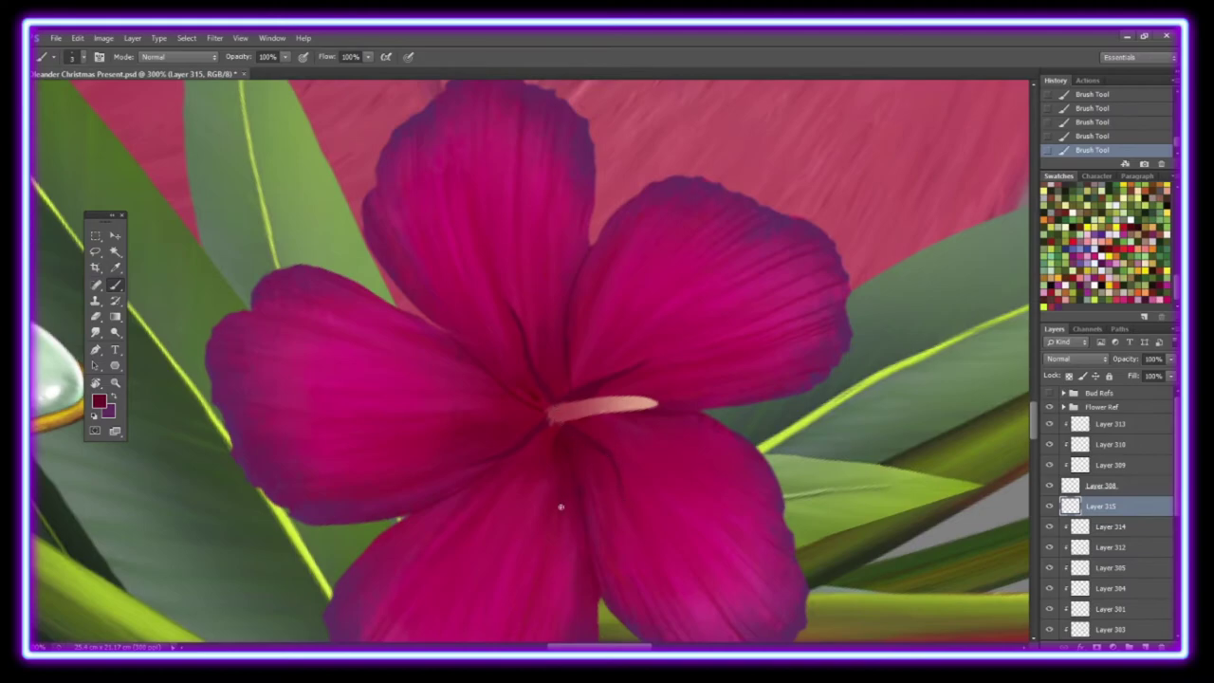
{"action": "left_click_drag", "start_coordinate": [563, 350], "coordinate": [490, 263]}
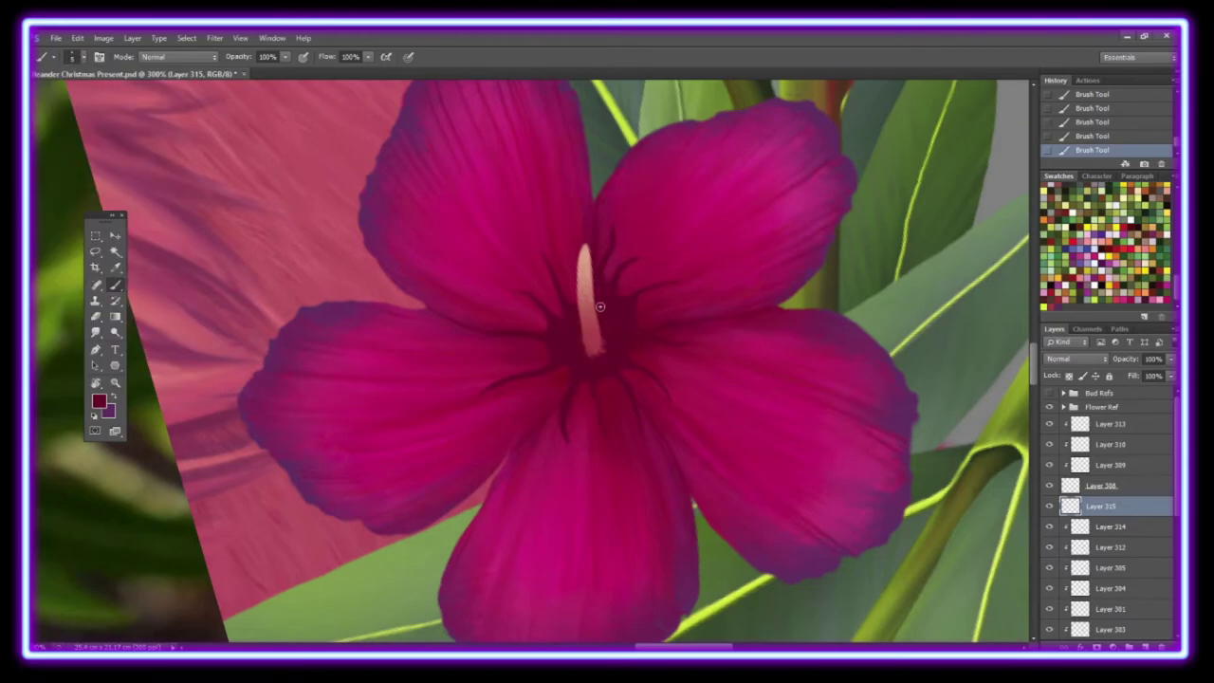
{"action": "key", "text": "bracketleft"}
{"action": "key", "text": "bracketleft"}
{"action": "left_click", "coordinate": [115, 383]}
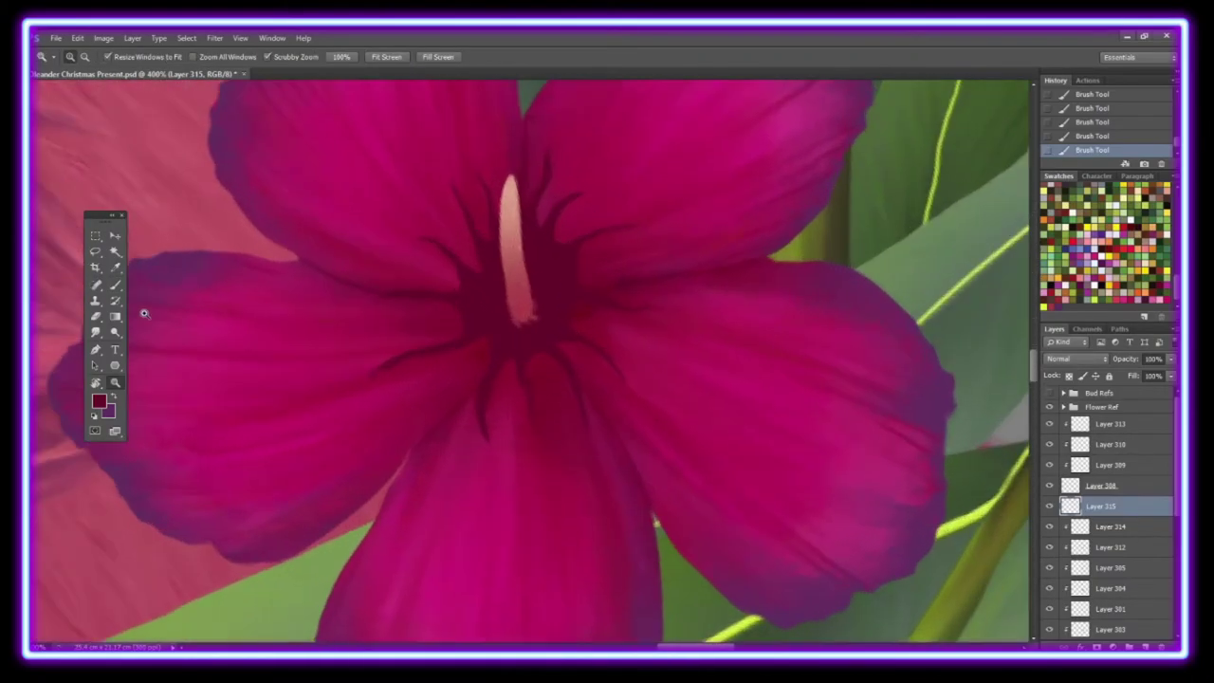
{"action": "key", "text": "b"}
{"action": "left_click", "coordinate": [114, 396]}
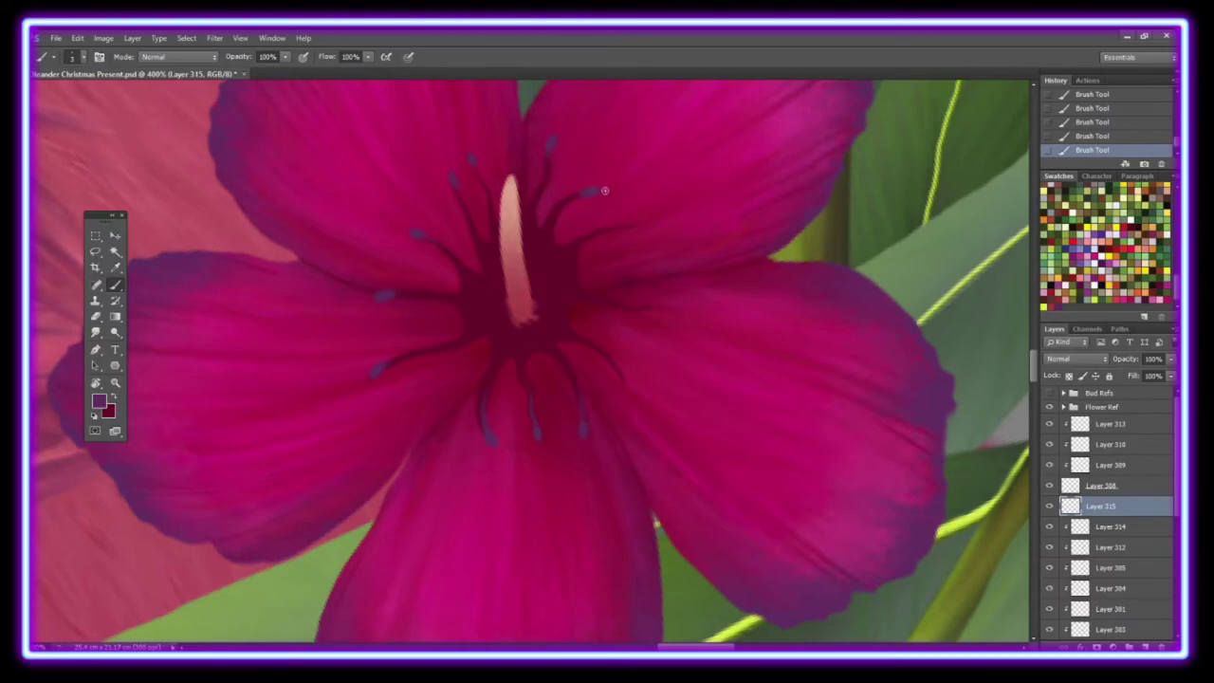
Step: On clipped Layer 316, paint and smudge red shading along the pistil's left edge
{"action": "key", "text": "z"}
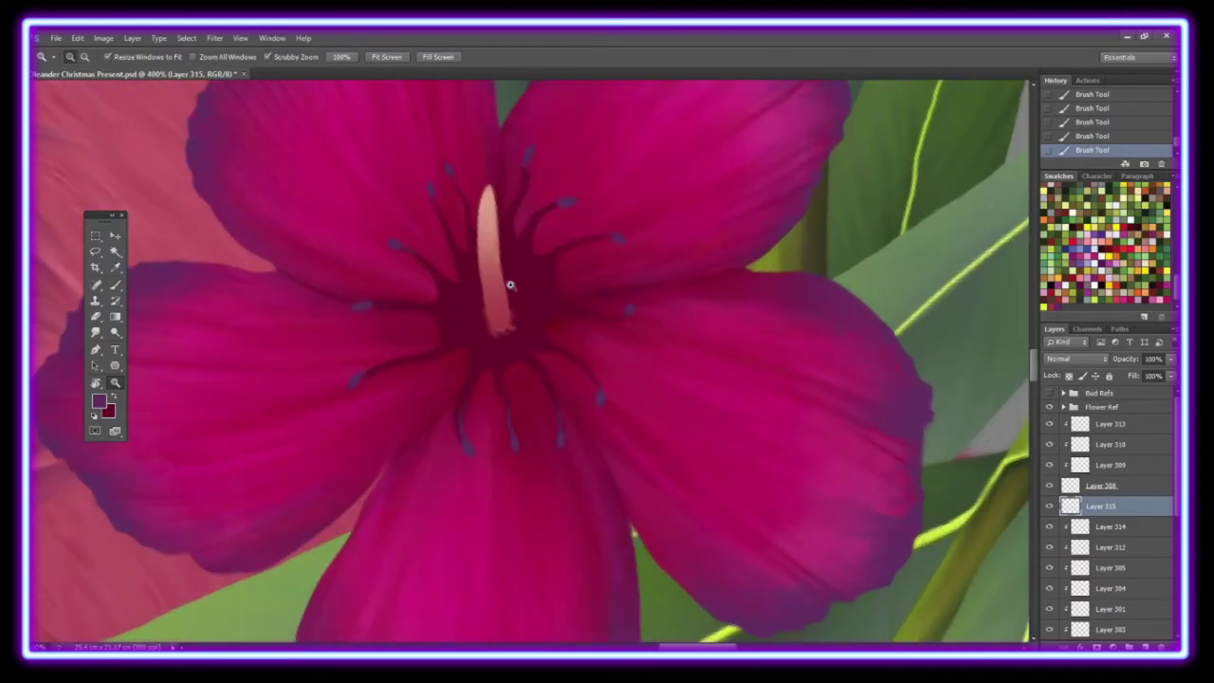
{"action": "right_click", "coordinate": [1099, 505]}
{"action": "left_click", "coordinate": [1050, 528]}
{"action": "left_click", "coordinate": [1100, 506]}
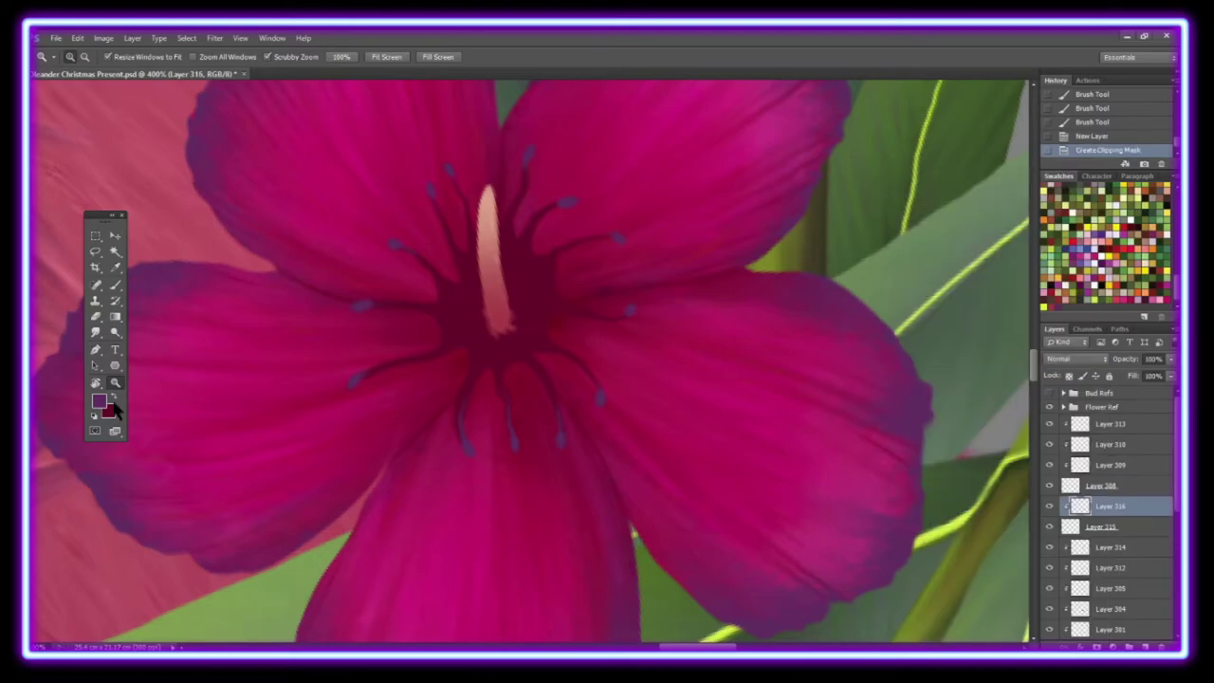
{"action": "left_click", "coordinate": [116, 284]}
{"action": "left_click_drag", "start_coordinate": [471, 273], "coordinate": [479, 222]}
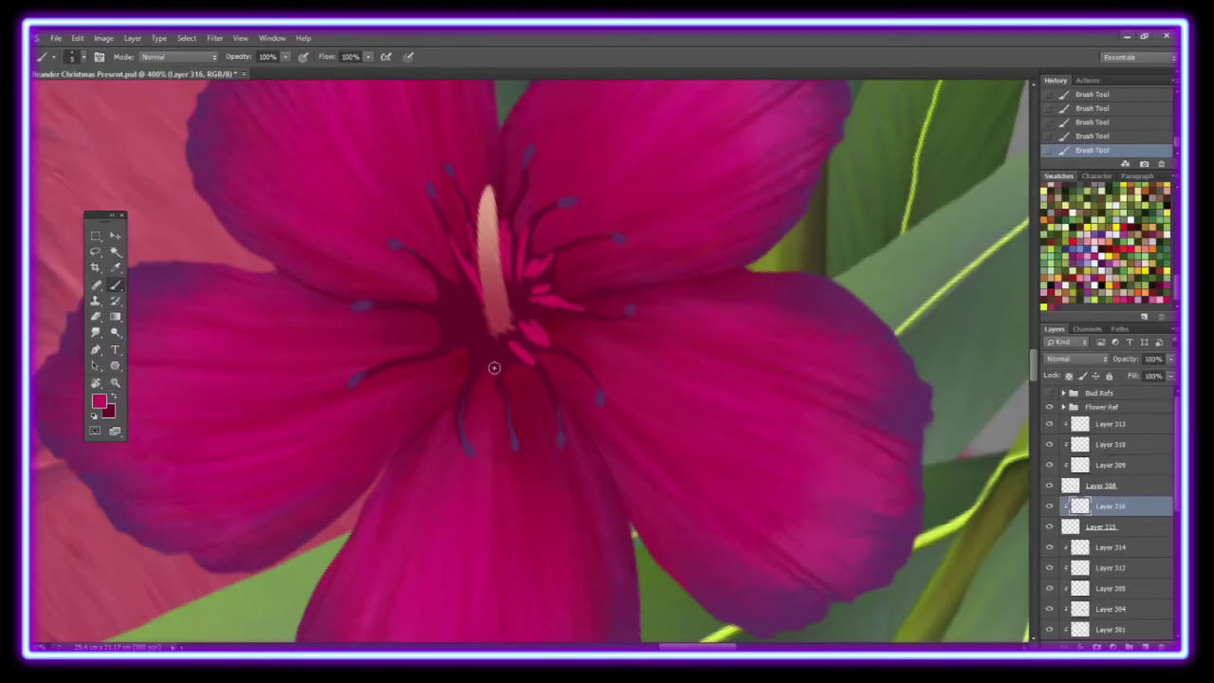
{"action": "key", "text": "r"}
{"action": "left_click_drag", "start_coordinate": [472, 358], "coordinate": [457, 317]}
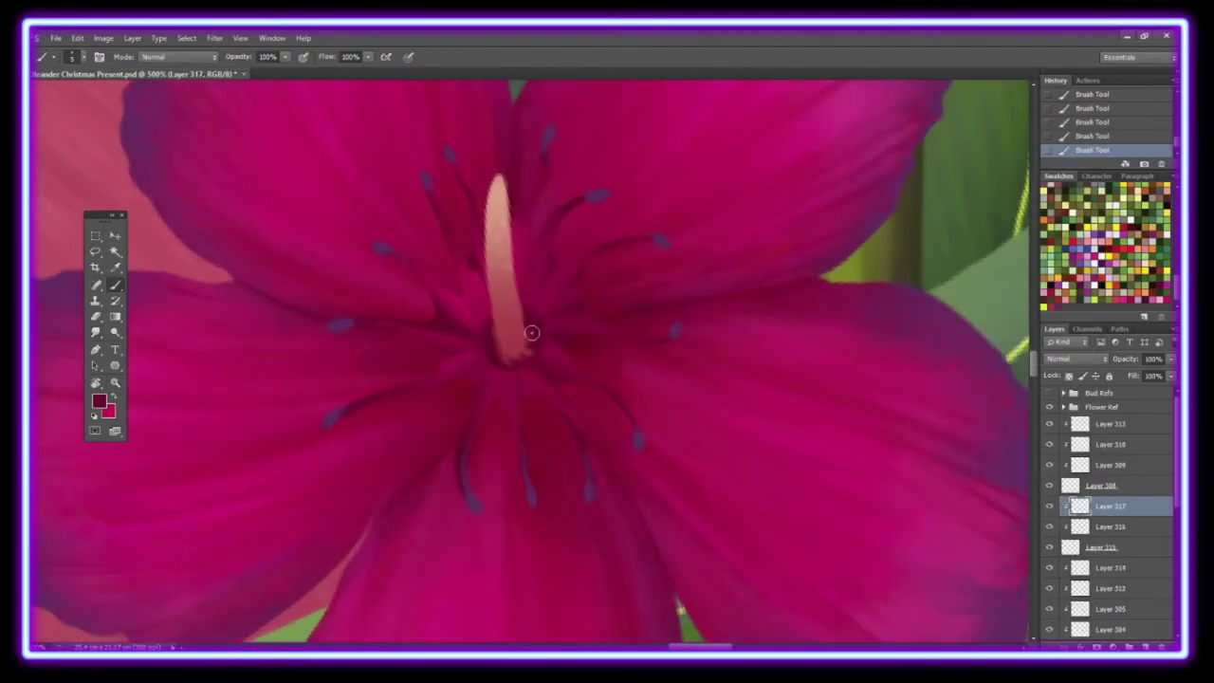
Step: On a new clipped layer, paint a pink rim around the pistil base
{"action": "key", "text": "ctrl+shift+alt+n"}
{"action": "key", "text": "ctrl+alt+g"}
{"action": "left_click", "coordinate": [598, 325], "text": "alt"}
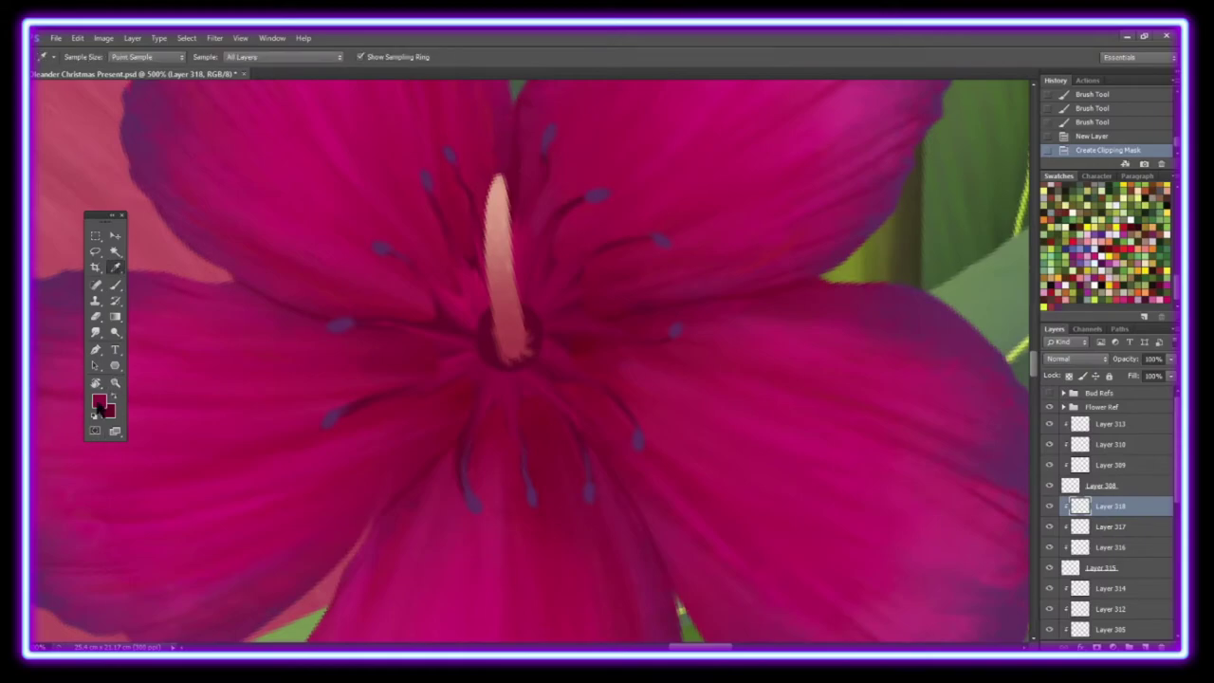
{"action": "left_click", "coordinate": [334, 137]}
{"action": "key", "text": "b"}
{"action": "key", "text": "ctrl+plus"}
{"action": "key", "text": "ctrl+plus"}
{"action": "left_click", "coordinate": [471, 362]}
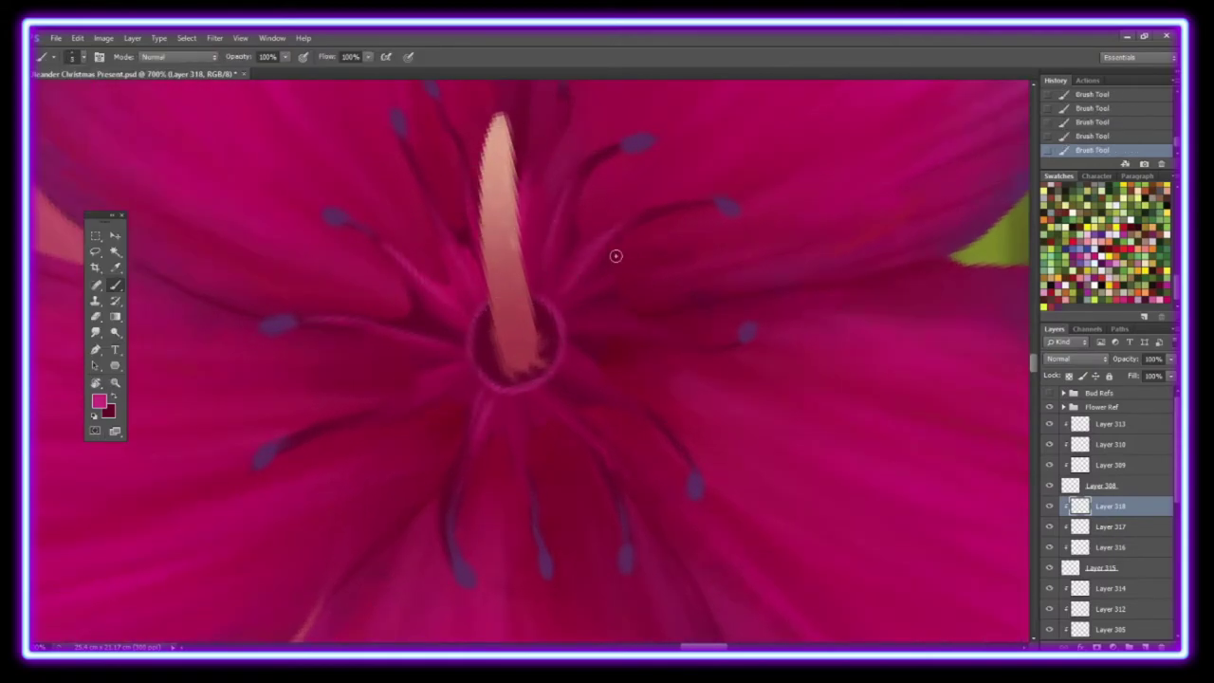
{"action": "key", "text": "ctrl+minus"}
{"action": "key", "text": "ctrl+plus"}
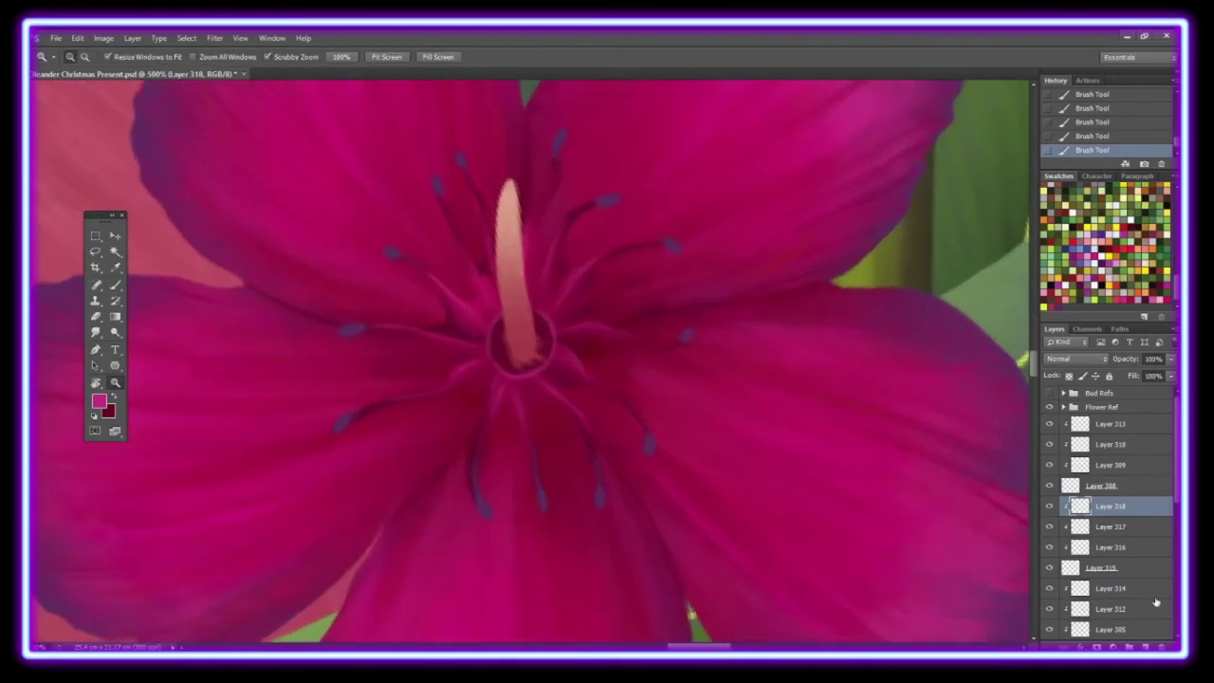
Step: Smudge paint around the stamen base on another clipped layer and set it to Soft Light
{"action": "key", "text": "ctrl+shift+alt+n"}
{"action": "key", "text": "ctrl+alt+g"}
{"action": "key", "text": "r"}
{"action": "key", "text": "ctrl+plus"}
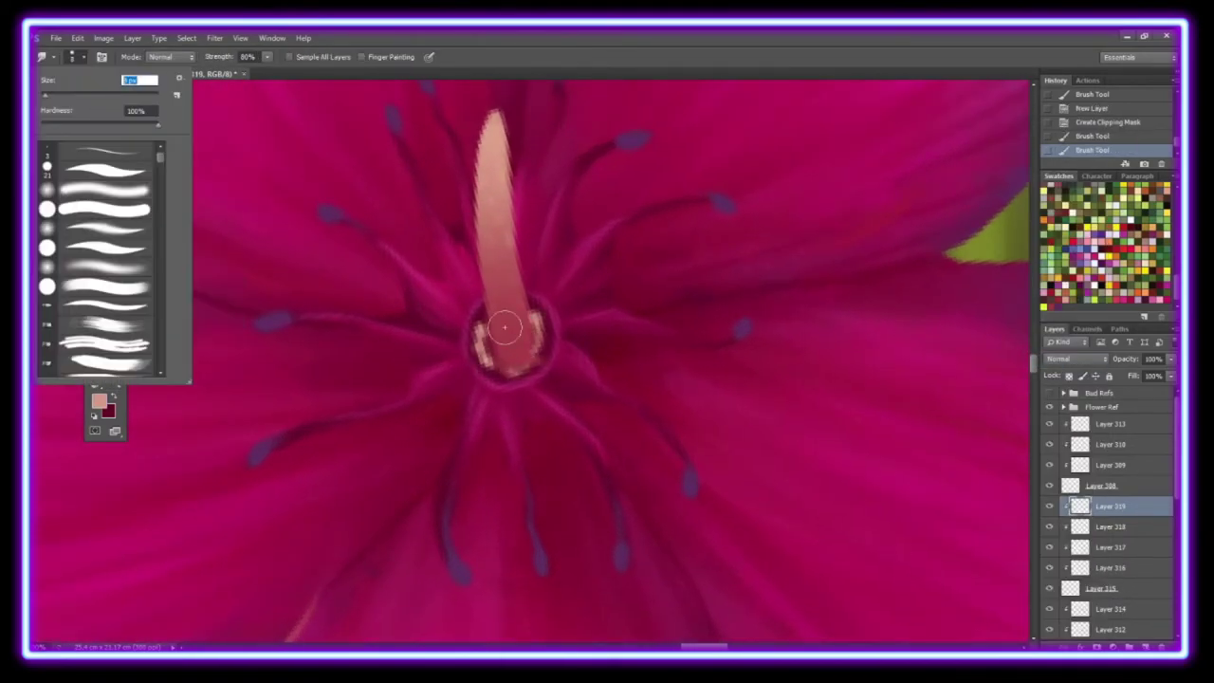
{"action": "mouse_move", "coordinate": [512, 341]}
{"action": "left_mouse_down"}
{"action": "mouse_move", "coordinate": [530, 365]}
{"action": "mouse_move", "coordinate": [517, 374]}
{"action": "left_mouse_up"}
{"action": "key", "text": "ctrl+minus"}
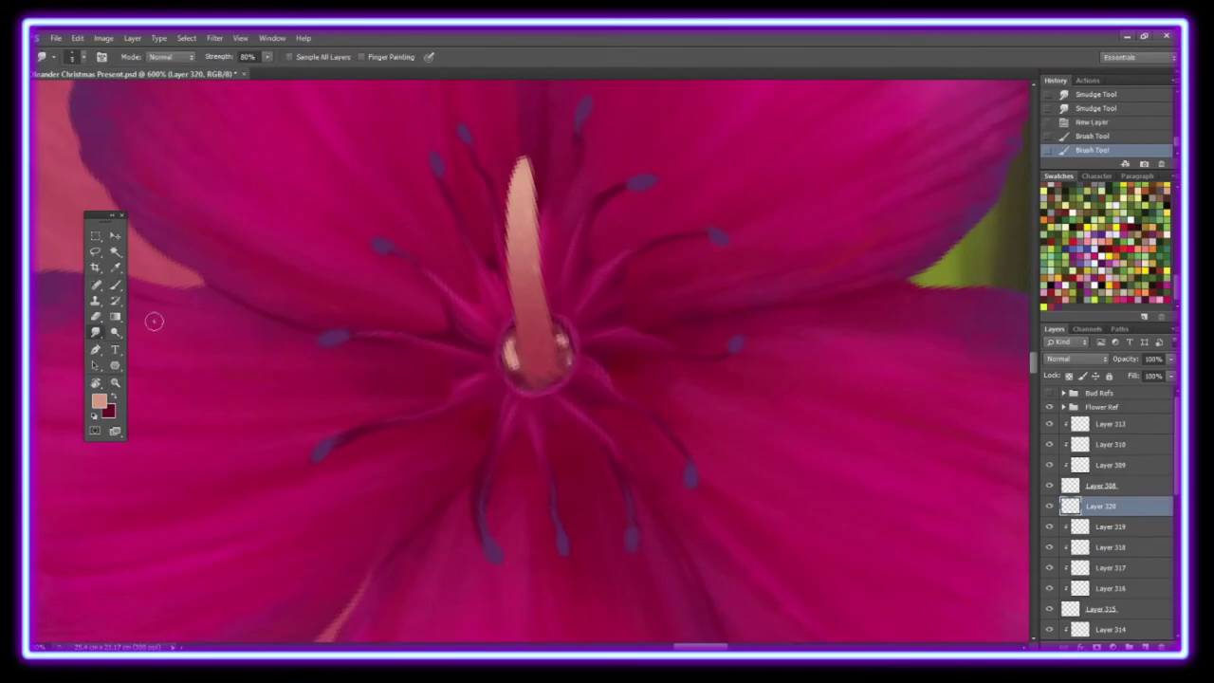
{"action": "key", "text": "ctrl+1"}
{"action": "left_click", "coordinate": [1075, 358]}
Step: Set the new layer to Soft Light, sample a light pink and clip the layer to the flower
{"action": "left_click", "coordinate": [1069, 195]}
{"action": "key", "text": "ctrl+minus"}
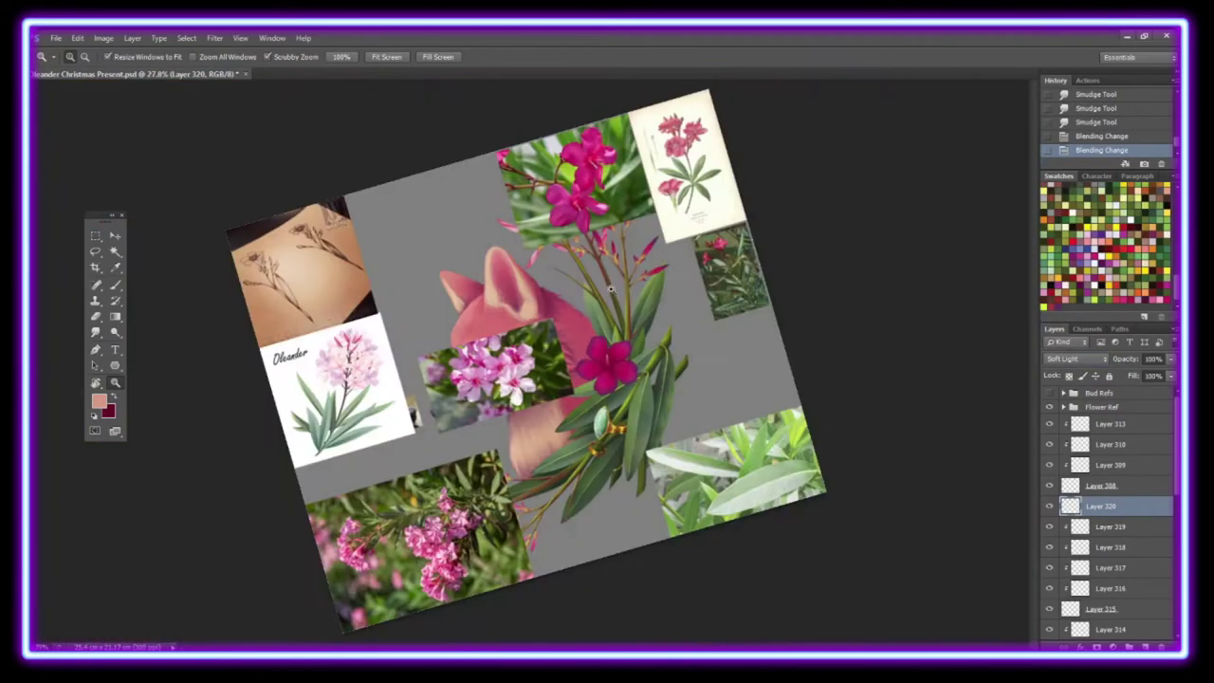
{"action": "key", "text": "ctrl+plus"}
{"action": "key", "text": "i"}
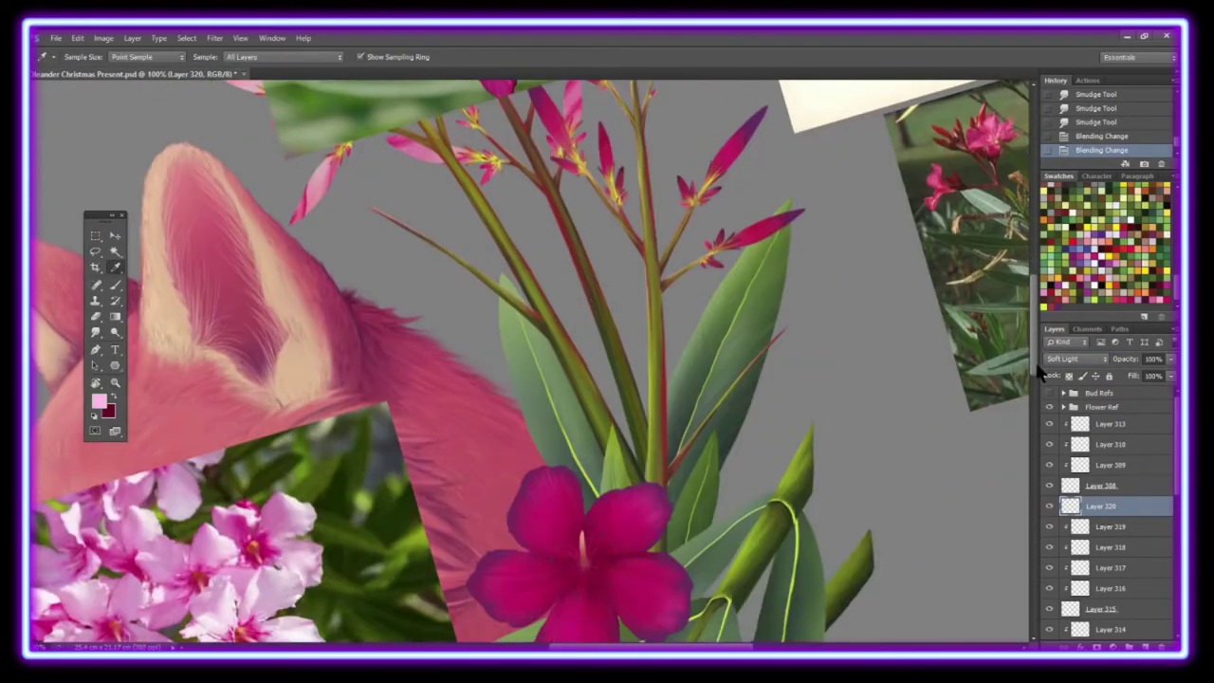
{"action": "scroll", "coordinate": [1110, 512], "scroll_direction": "down", "scroll_amount": 1}
{"action": "right_click", "coordinate": [1105, 461]}
{"action": "left_click", "coordinate": [1005, 379]}
Step: Paint light-pink streaks across all the flower's petals with a size-13 brush
{"action": "key", "text": "b"}
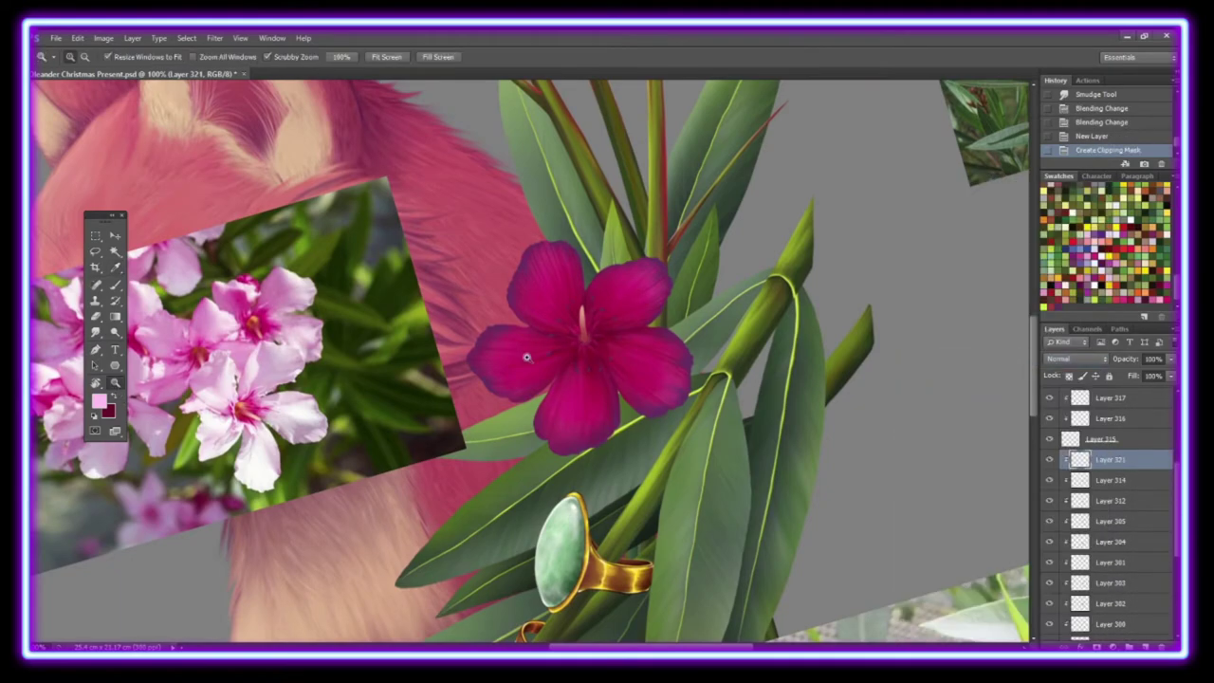
{"action": "key", "text": "ctrl+plus"}
{"action": "left_click", "coordinate": [160, 76]}
{"action": "type", "text": "13"}
{"action": "key", "text": "Return"}
{"action": "left_click_drag", "start_coordinate": [484, 242], "coordinate": [588, 189]}
{"action": "left_click_drag", "start_coordinate": [531, 493], "coordinate": [654, 398]}
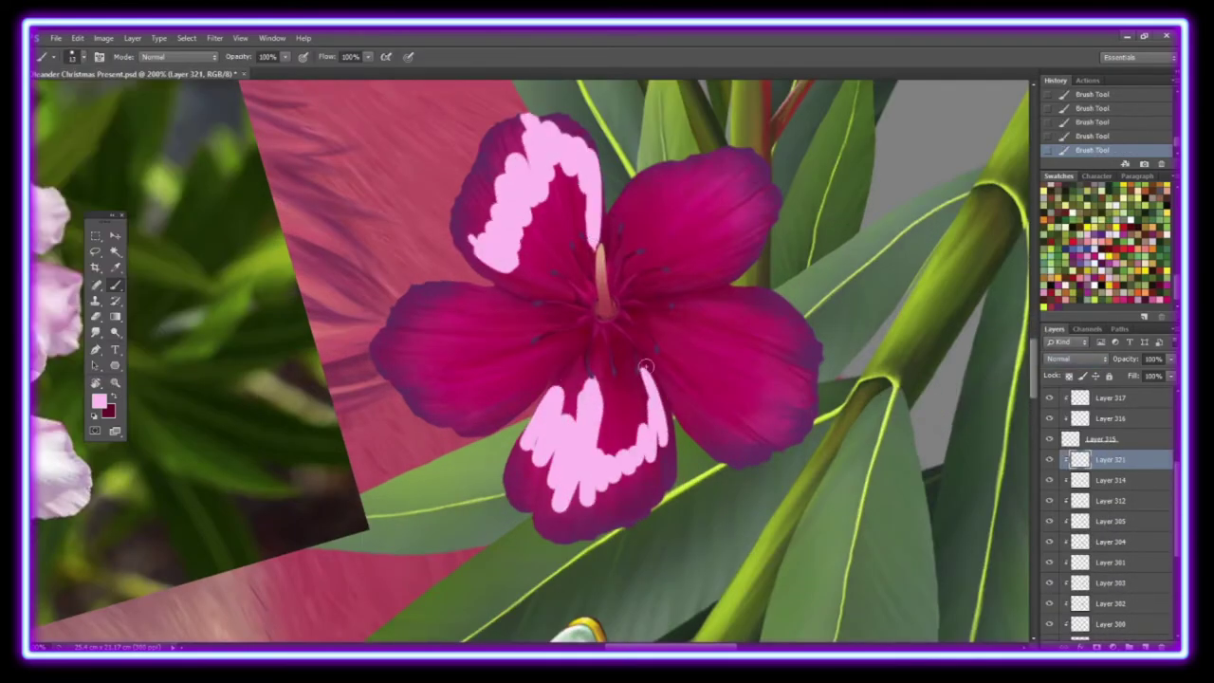
{"action": "left_click_drag", "start_coordinate": [664, 309], "coordinate": [796, 427]}
{"action": "mouse_move", "coordinate": [388, 342]}
{"action": "left_mouse_down"}
{"action": "mouse_move", "coordinate": [445, 380]}
{"action": "mouse_move", "coordinate": [550, 356]}
{"action": "left_mouse_up"}
{"action": "left_click_drag", "start_coordinate": [498, 132], "coordinate": [573, 280]}
{"action": "left_click_drag", "start_coordinate": [763, 161], "coordinate": [683, 232]}
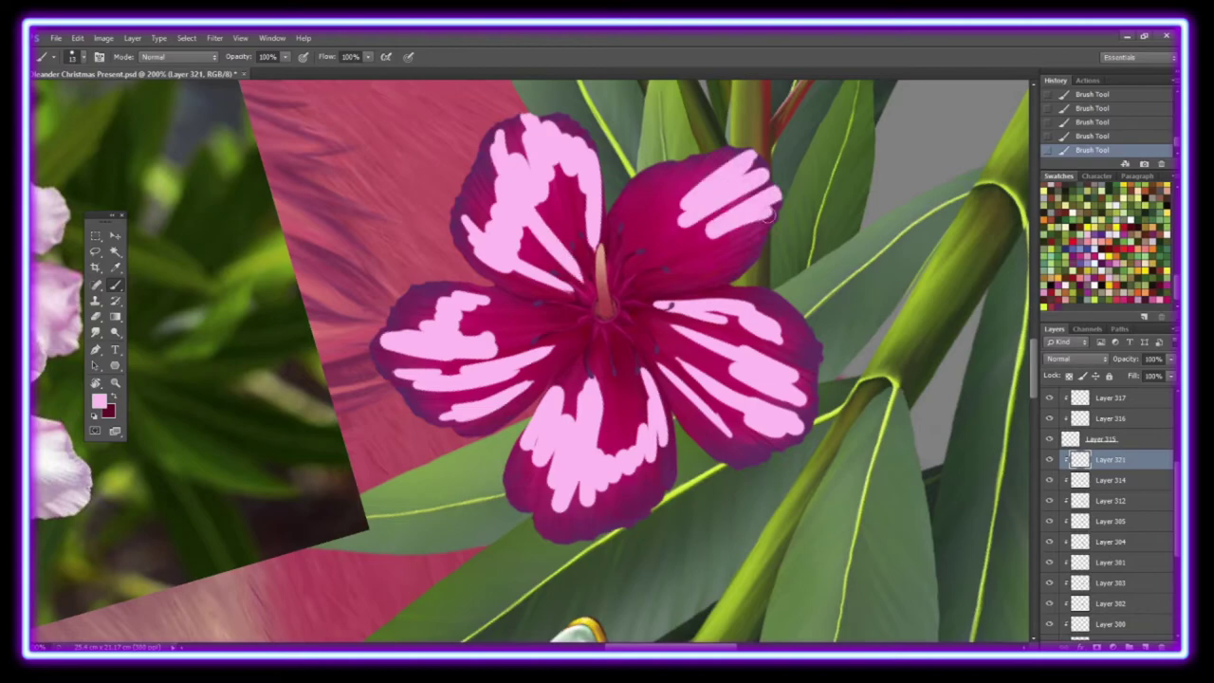
{"action": "left_click_drag", "start_coordinate": [773, 223], "coordinate": [625, 256]}
{"action": "left_click_drag", "start_coordinate": [626, 365], "coordinate": [636, 474]}
Step: Smudge the upper-left petal's pink streaks with a larger brush, then set smudge strength to 50%
{"action": "key", "text": "r"}
{"action": "left_click", "coordinate": [83, 57]}
{"action": "left_click_drag", "start_coordinate": [474, 223], "coordinate": [569, 275]}
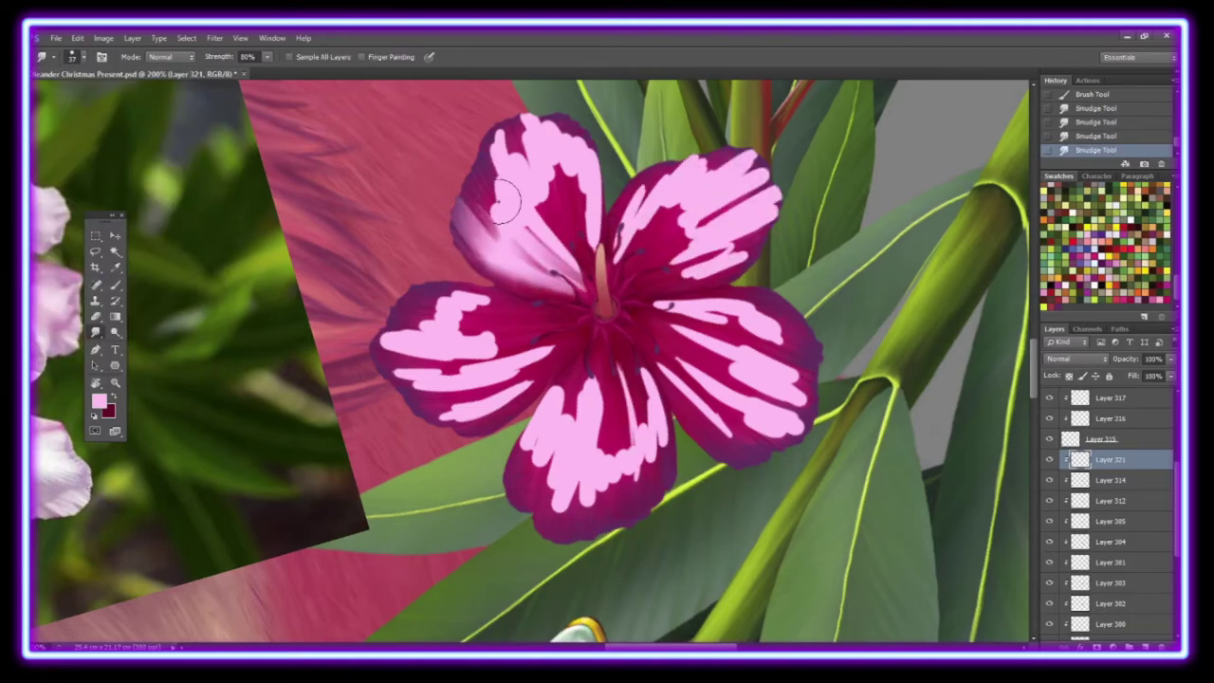
{"action": "left_click_drag", "start_coordinate": [469, 161], "coordinate": [578, 237]}
{"action": "left_click_drag", "start_coordinate": [512, 94], "coordinate": [562, 188]}
{"action": "left_click", "coordinate": [248, 57]}
{"action": "type", "text": "50"}
Step: Smudge the pink streaks on the upper, right, bottom and left petals at 50% strength
{"action": "left_click_drag", "start_coordinate": [531, 124], "coordinate": [597, 266]}
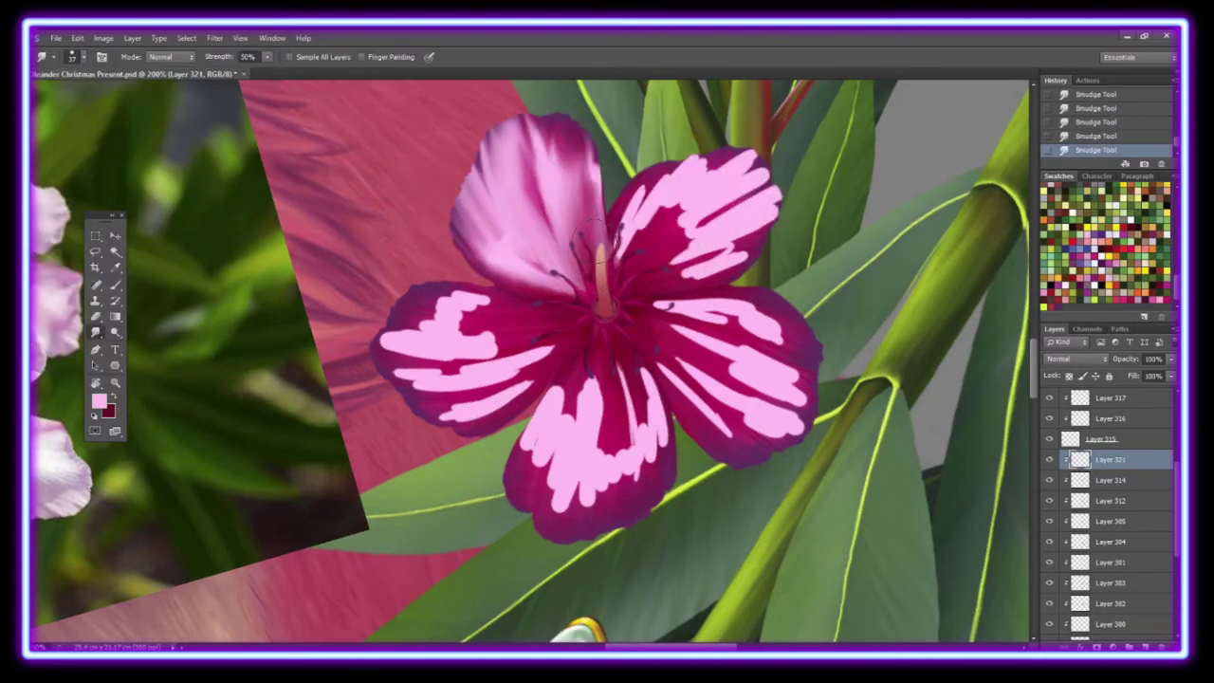
{"action": "left_click_drag", "start_coordinate": [474, 170], "coordinate": [578, 303]}
{"action": "left_click_drag", "start_coordinate": [758, 157], "coordinate": [616, 256]}
{"action": "left_click_drag", "start_coordinate": [797, 408], "coordinate": [645, 322]}
{"action": "left_click_drag", "start_coordinate": [796, 313], "coordinate": [654, 294]}
{"action": "left_click_drag", "start_coordinate": [531, 455], "coordinate": [607, 351]}
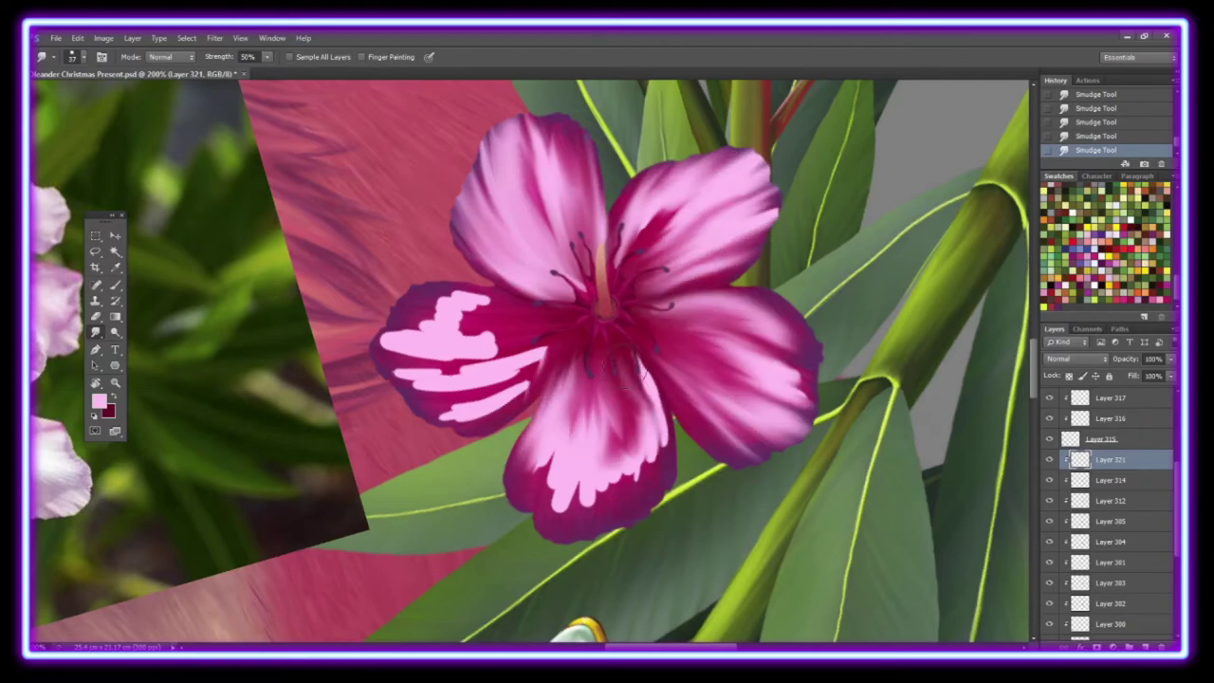
{"action": "left_click_drag", "start_coordinate": [578, 531], "coordinate": [607, 379]}
{"action": "left_click_drag", "start_coordinate": [417, 370], "coordinate": [560, 347]}
{"action": "left_click_drag", "start_coordinate": [408, 323], "coordinate": [568, 313]}
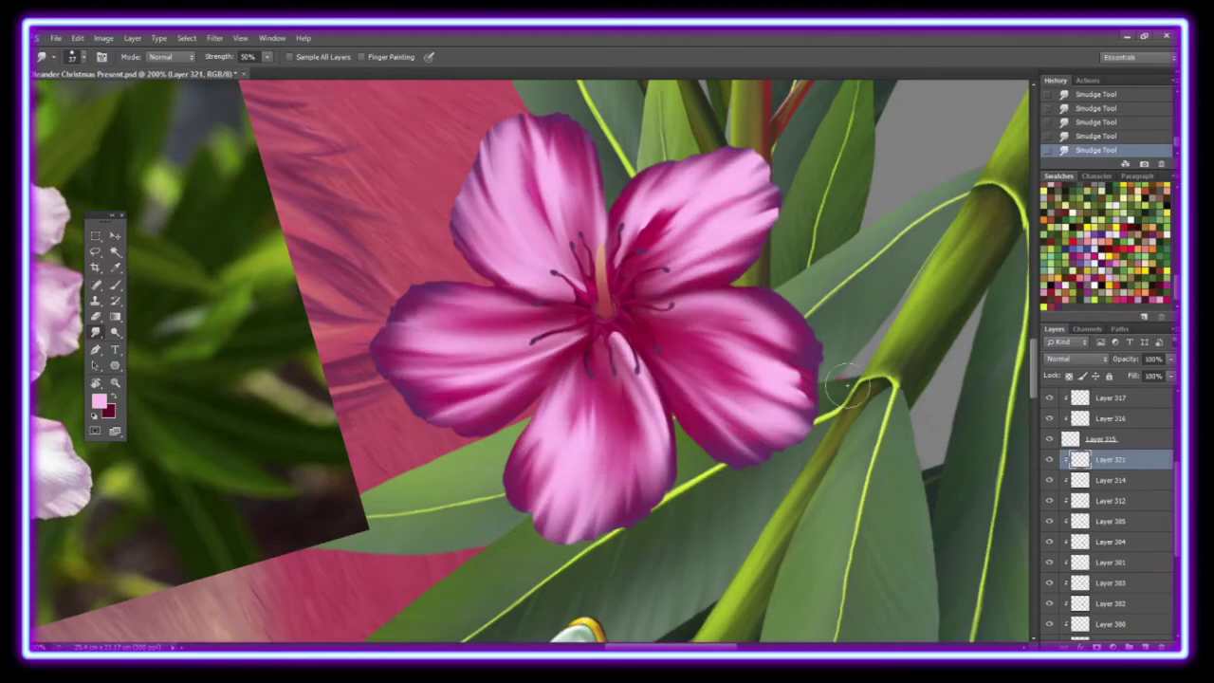
Step: Blend the streak layer in Color Dodge at 46% opacity and view at 100%
{"action": "key", "text": "shift+plus"}
{"action": "key", "text": "shift+plus"}
{"action": "key", "text": "shift+plus"}
{"action": "key", "text": "shift+plus"}
{"action": "left_click", "coordinate": [1074, 358]}
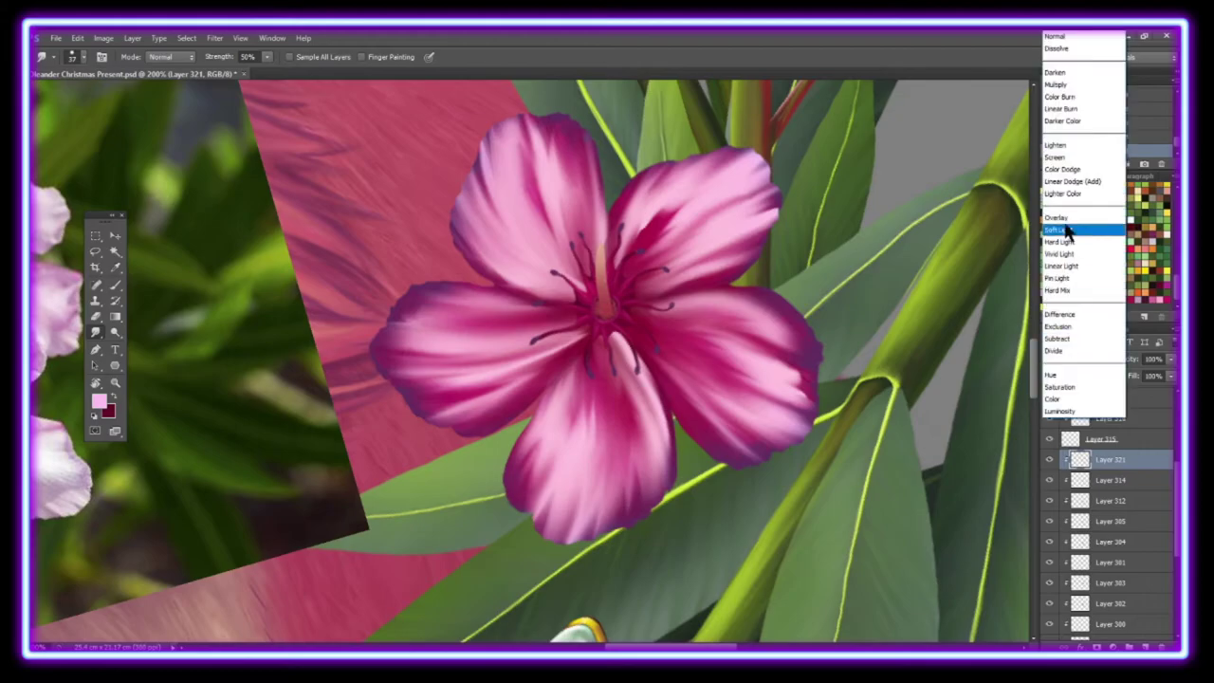
{"action": "left_click", "coordinate": [1065, 231]}
{"action": "left_click_drag", "start_coordinate": [1146, 365], "coordinate": [1114, 365]}
{"action": "key", "text": "z"}
{"action": "left_click", "coordinate": [341, 57]}
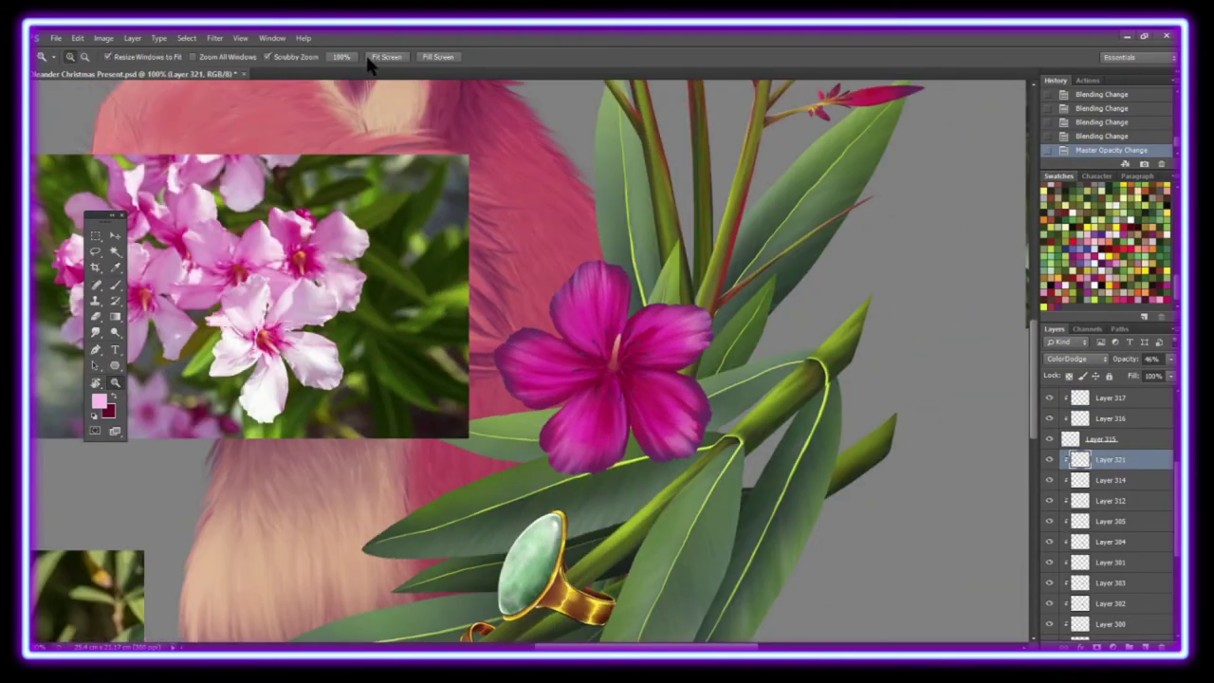
Step: Group the flower layers into a group named Dark Pink
{"action": "left_click", "coordinate": [1128, 646]}
{"action": "double_click", "coordinate": [1102, 420]}
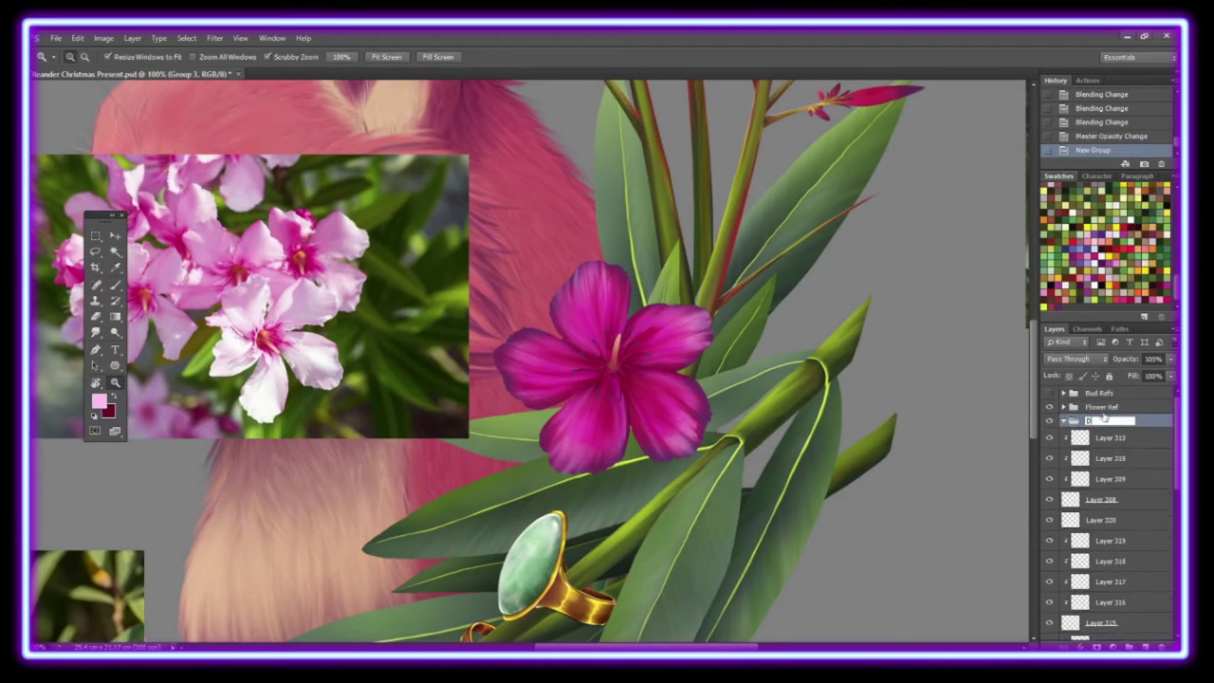
{"action": "type", "text": "Dark Pink"}
{"action": "key", "text": "Return"}
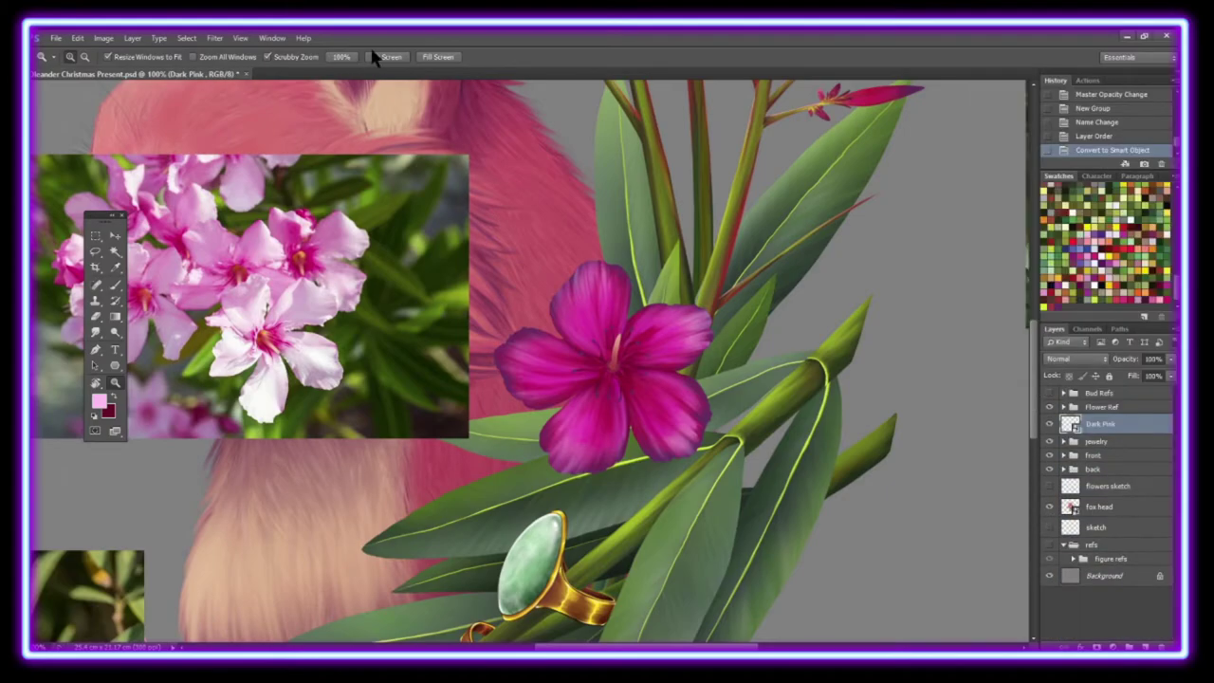
Step: Duplicate the Dark Pink flower and move the rotated copy to the lower left
{"action": "key", "text": "ctrl+minus"}
{"action": "key", "text": "ctrl+j"}
{"action": "key", "text": "ctrl+t"}
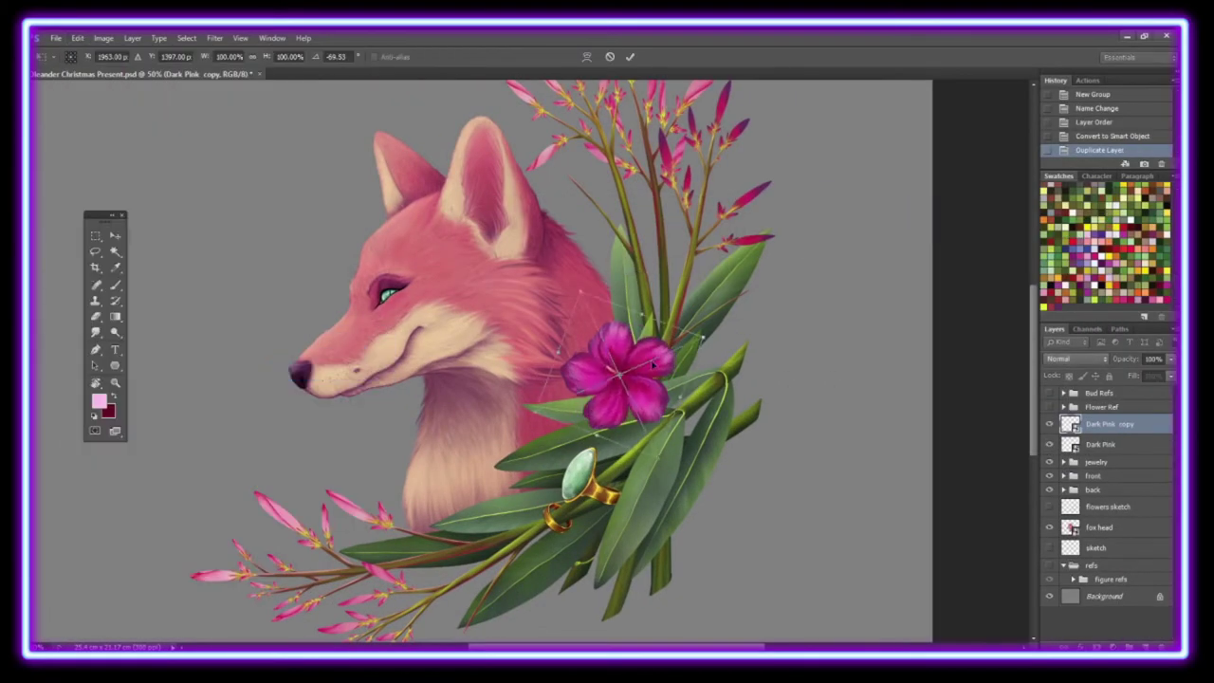
{"action": "left_click_drag", "start_coordinate": [668, 384], "coordinate": [526, 531]}
{"action": "left_click", "coordinate": [533, 268]}
{"action": "key", "text": "ctrl+plus"}
{"action": "key", "text": "ctrl+plus"}
{"action": "key", "text": "ctrl+plus"}
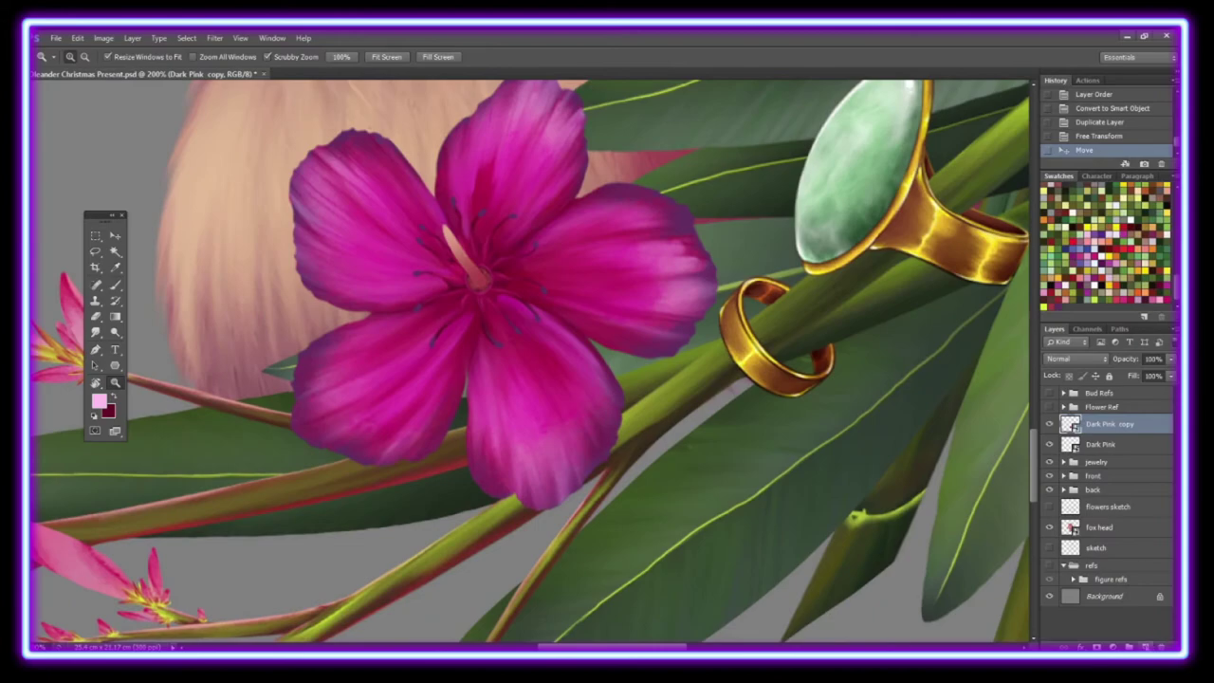
Step: On a new layer clipped to the copy, paint dark purple along the petal edges
{"action": "key", "text": "ctrl+shift+alt+n"}
{"action": "key", "text": "ctrl+alt+g"}
{"action": "key", "text": "b"}
{"action": "mouse_move", "coordinate": [313, 427]}
{"action": "left_mouse_down"}
{"action": "mouse_move", "coordinate": [407, 464]}
{"action": "mouse_move", "coordinate": [607, 445]}
{"action": "left_mouse_up"}
{"action": "left_click_drag", "start_coordinate": [612, 417], "coordinate": [653, 342]}
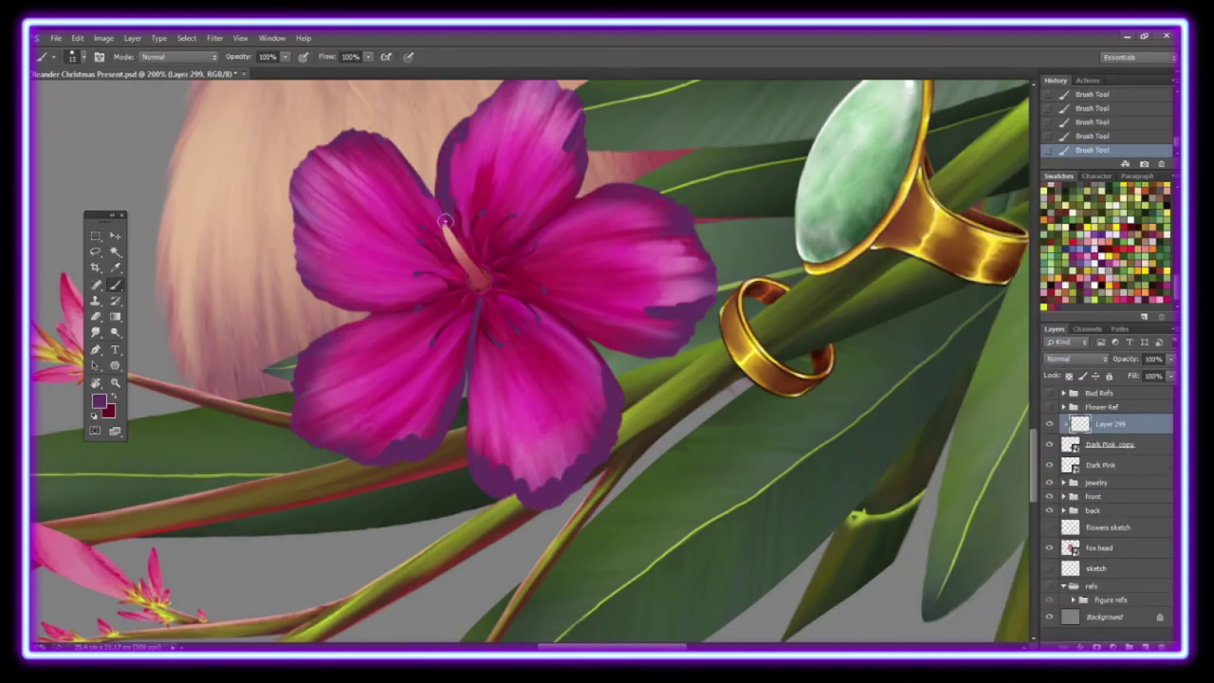
{"action": "scroll", "coordinate": [297, 389], "scroll_direction": "up", "scroll_amount": 3}
{"action": "left_click_drag", "start_coordinate": [474, 227], "coordinate": [578, 171]}
{"action": "left_click_drag", "start_coordinate": [602, 285], "coordinate": [707, 374]}
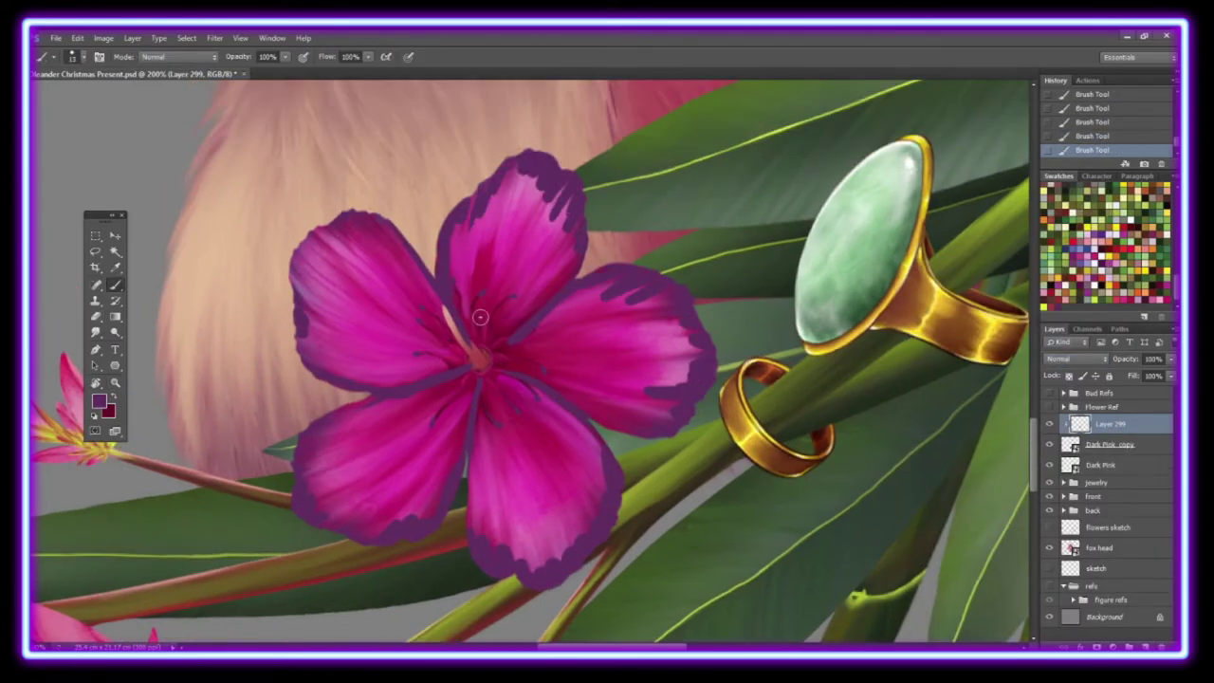
Step: Pick a smudge brush shape and set the purple edge layer to Darken
{"action": "key", "text": "r"}
{"action": "left_click", "coordinate": [83, 56]}
{"action": "left_click", "coordinate": [161, 166]}
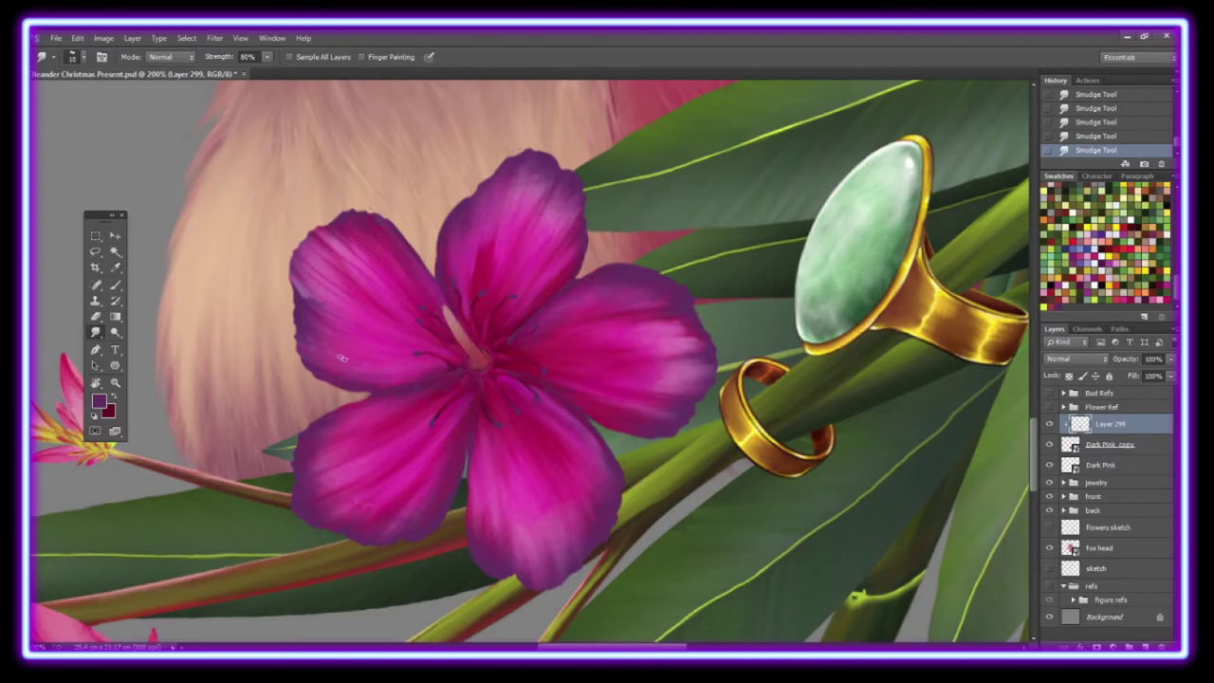
{"action": "left_click", "coordinate": [1074, 358]}
{"action": "left_click", "coordinate": [1067, 65]}
Step: Set a new layer above the edge strokes to Multiply at 24% opacity
{"action": "key", "text": "z"}
{"action": "left_click", "coordinate": [386, 56]}
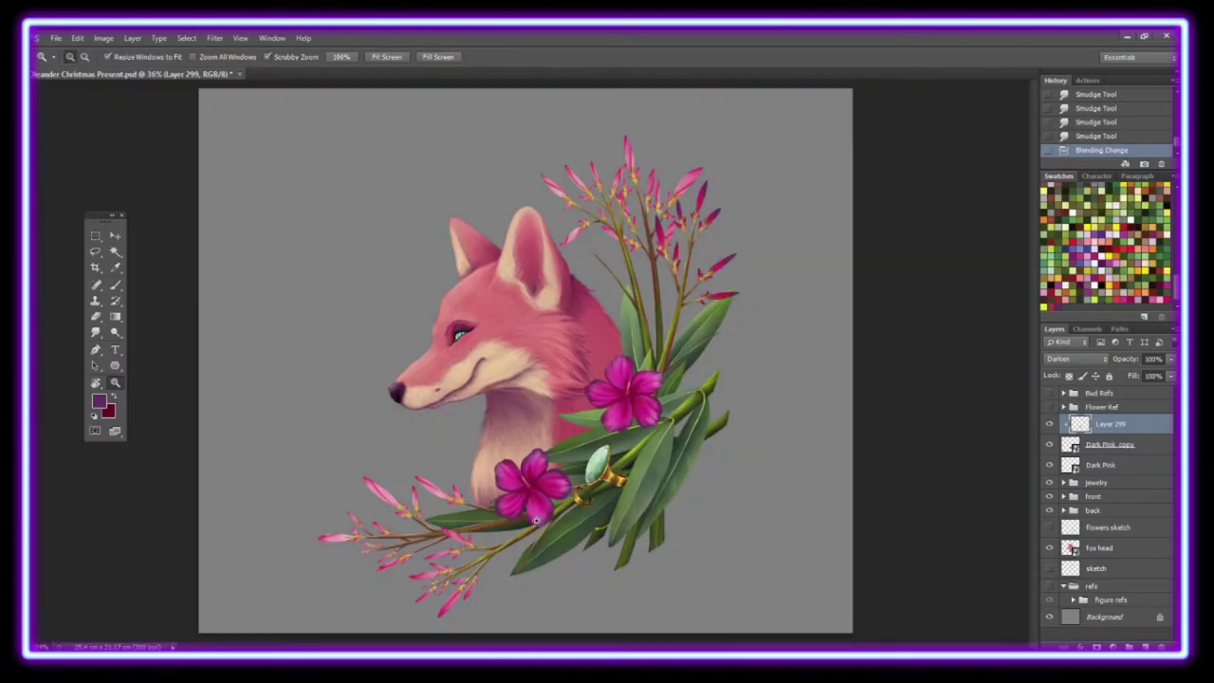
{"action": "left_click", "coordinate": [340, 56]}
{"action": "left_click", "coordinate": [1074, 359]}
{"action": "left_click", "coordinate": [1071, 95]}
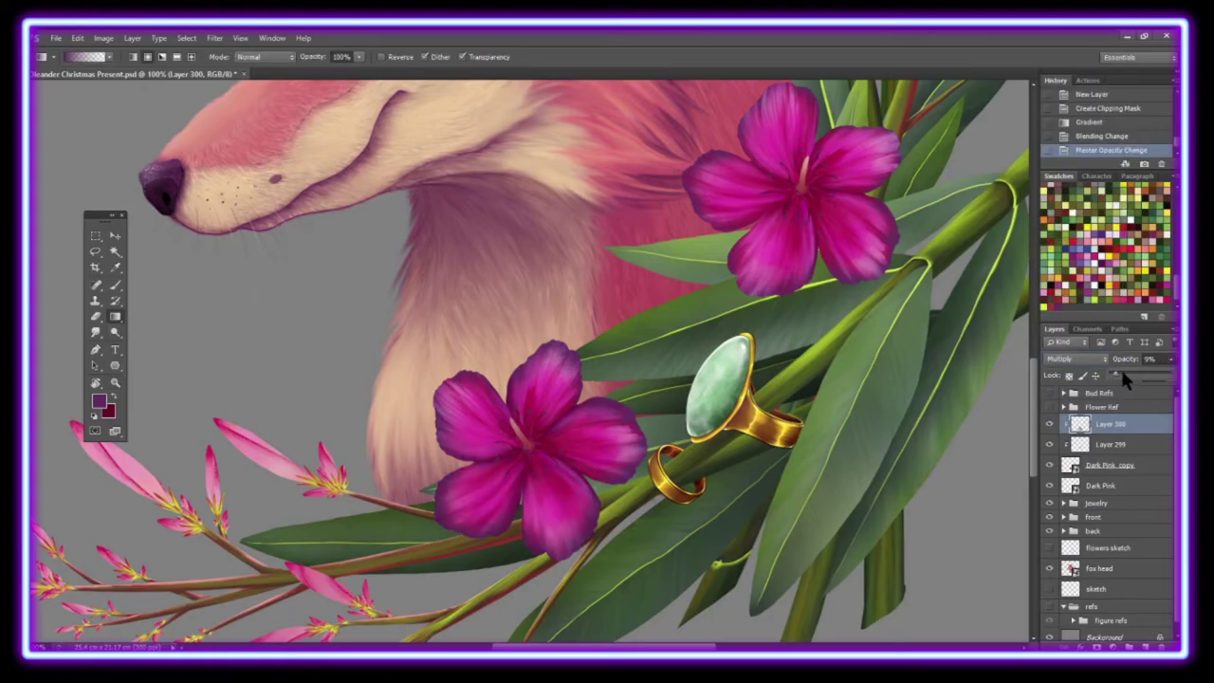
{"action": "left_click_drag", "start_coordinate": [1120, 366], "coordinate": [1100, 366]}
{"action": "key", "text": "ctrl+0"}
Step: Add a fresh clipped gradient layer blended in Soft Light
{"action": "key", "text": "ctrl+shift+alt+n"}
{"action": "left_click", "coordinate": [115, 316]}
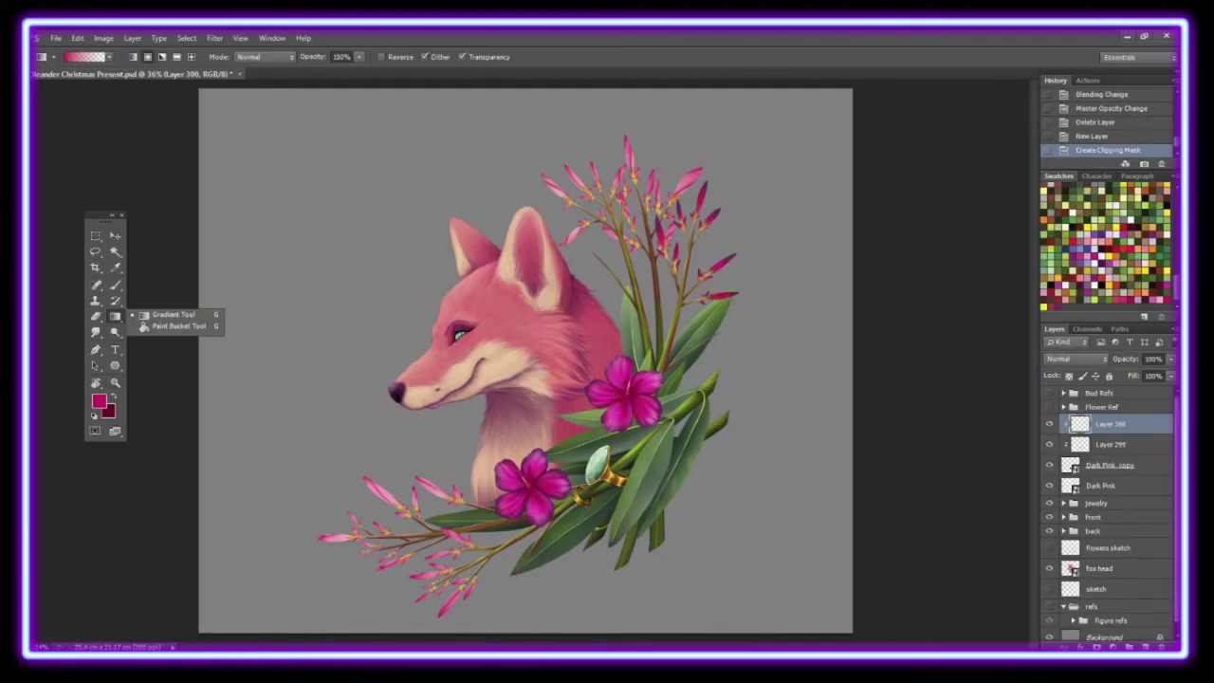
{"action": "left_click", "coordinate": [1074, 359]}
{"action": "left_click", "coordinate": [1064, 232]}
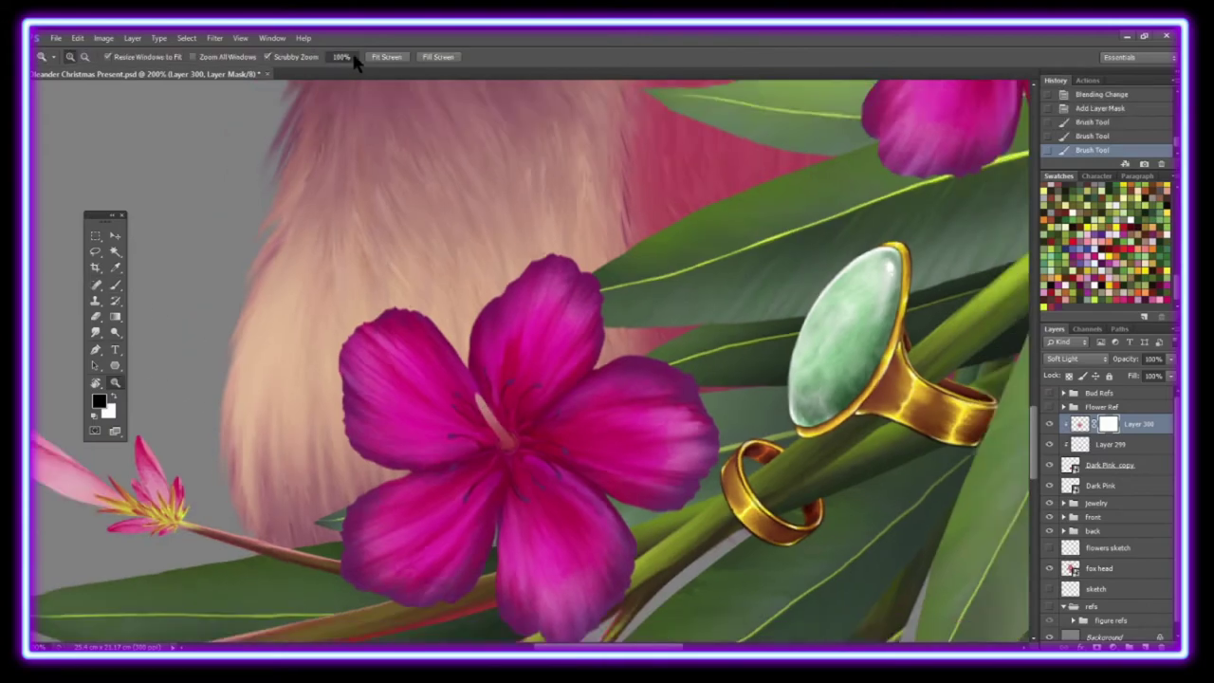
{"action": "left_click", "coordinate": [386, 57]}
{"action": "left_click", "coordinate": [656, 355]}
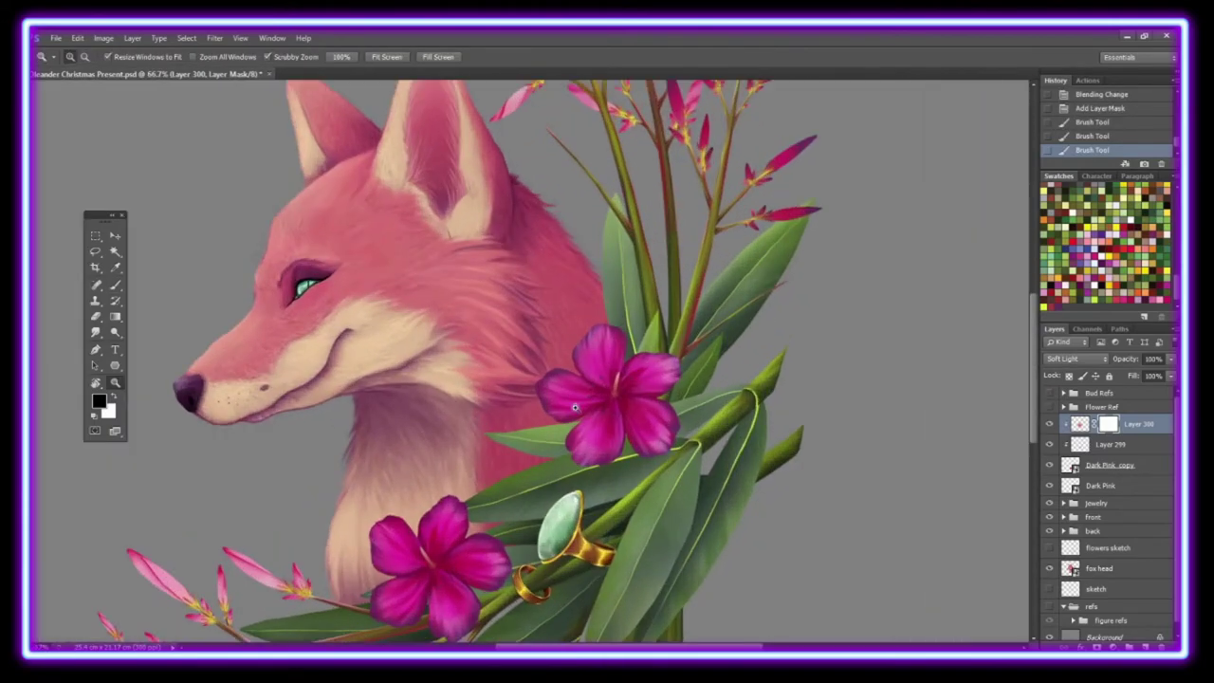
Step: Give Dark Pink a dark-red drop shadow and paste the same style onto its copy
{"action": "right_click", "coordinate": [1105, 484]}
{"action": "left_click", "coordinate": [954, 187]}
{"action": "left_click", "coordinate": [770, 486]}
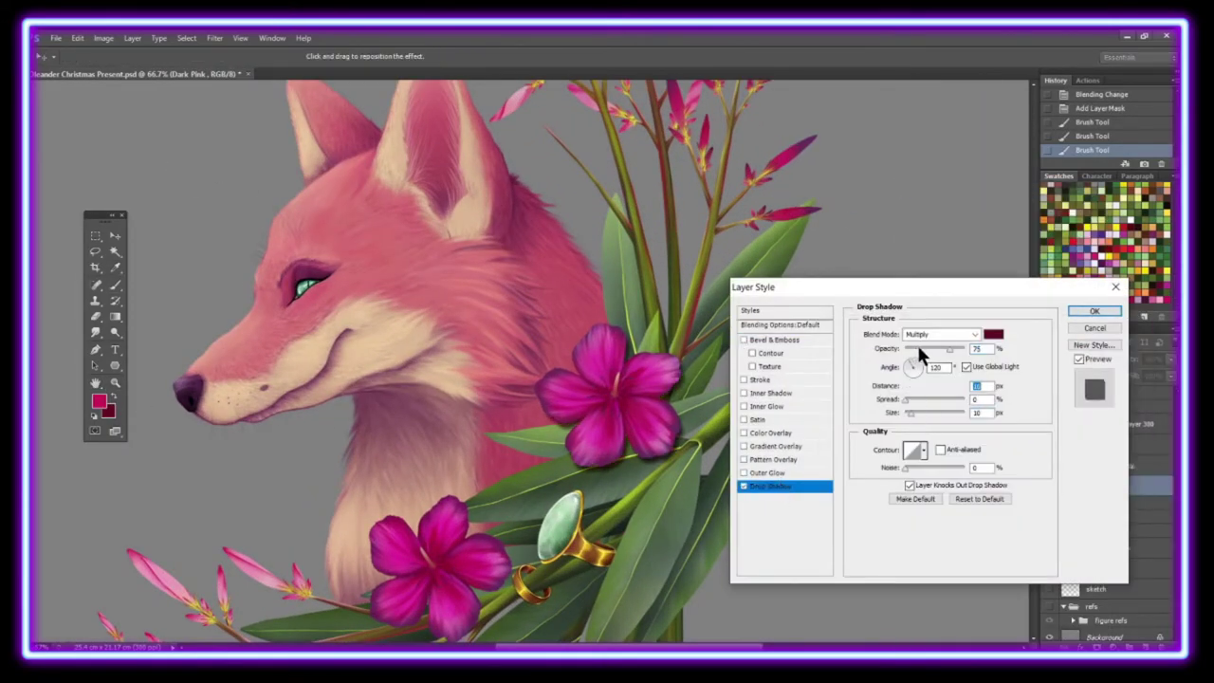
{"action": "left_click", "coordinate": [1094, 311]}
{"action": "right_click", "coordinate": [1106, 465]}
{"action": "left_click", "coordinate": [967, 455]}
Step: Add a Levels adjustment with midtones at 0.89, clipped to the flower
{"action": "scroll", "coordinate": [368, 110], "scroll_direction": "down", "scroll_amount": 3}
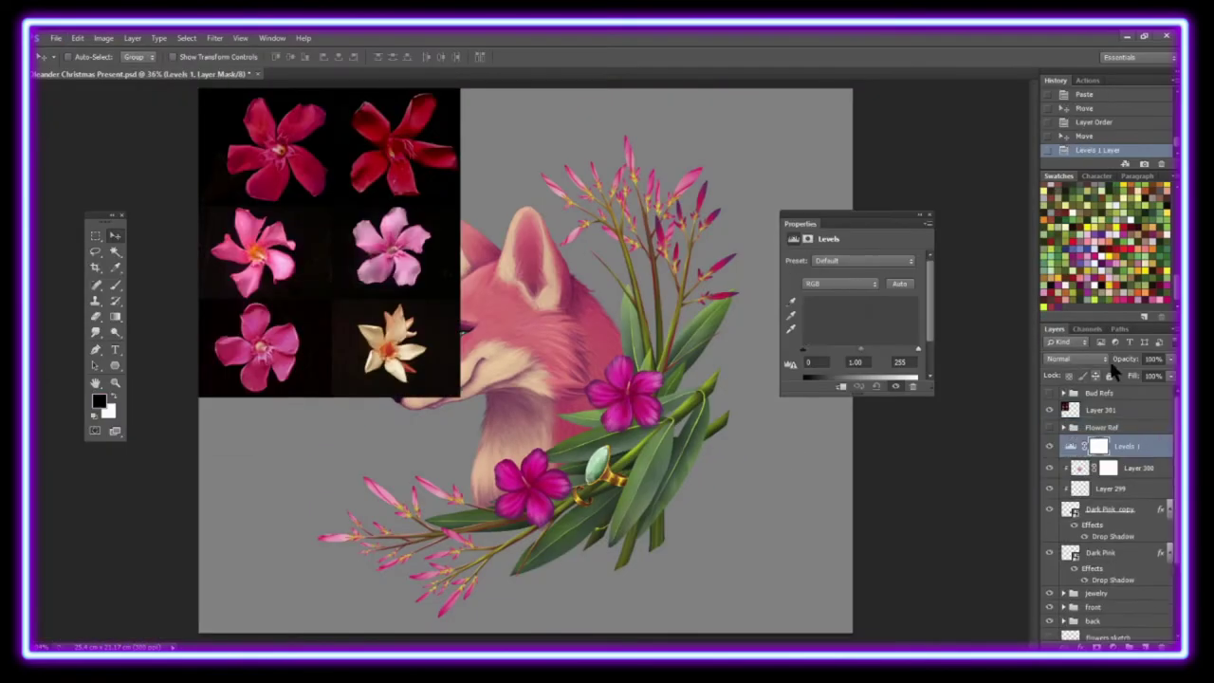
{"action": "left_click_drag", "start_coordinate": [860, 349], "coordinate": [864, 349]}
{"action": "right_click", "coordinate": [1124, 446]}
{"action": "left_click", "coordinate": [1024, 355]}
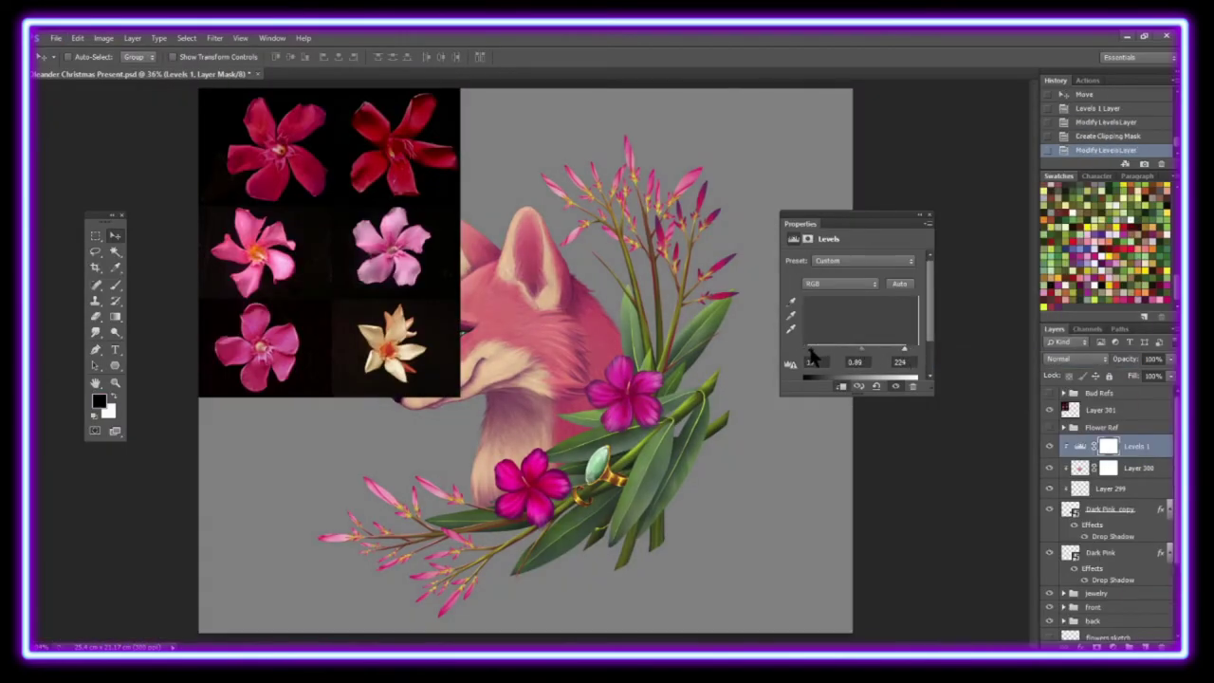
Step: Try a clipped Hue/Saturation adjustment at -5 saturation, then delete it
{"action": "left_click", "coordinate": [1106, 645]}
{"action": "left_click", "coordinate": [1105, 493]}
{"action": "left_click", "coordinate": [840, 386]}
{"action": "left_click_drag", "start_coordinate": [853, 330], "coordinate": [849, 336]}
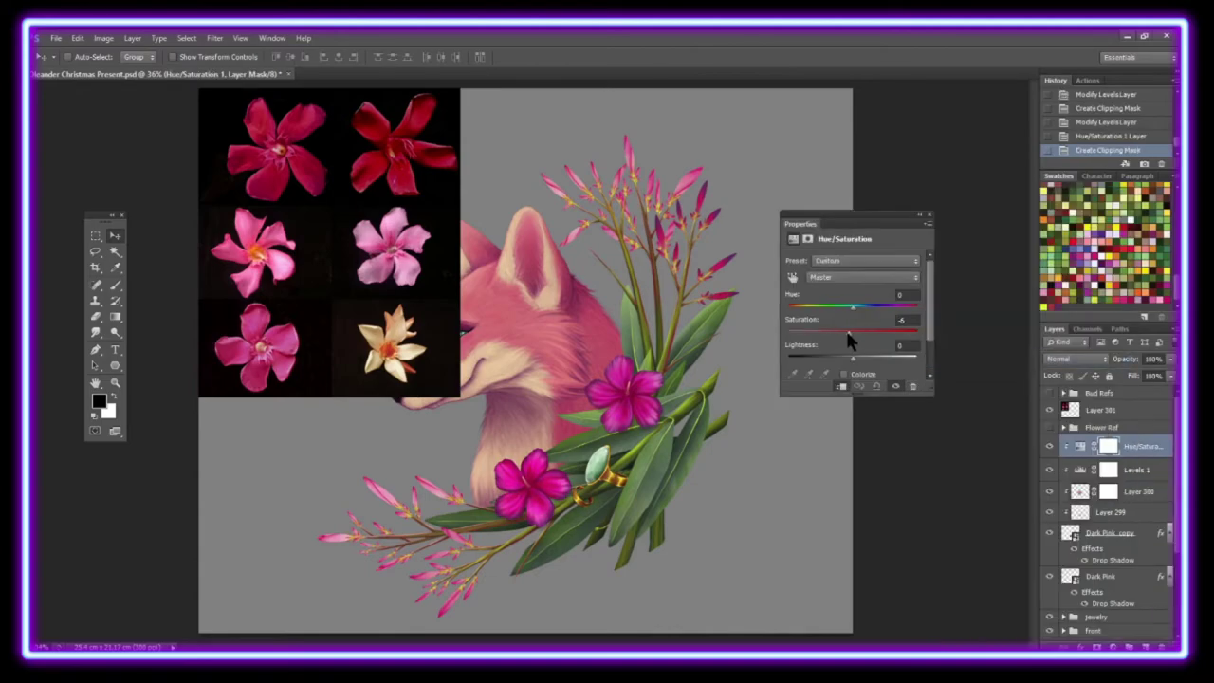
{"action": "right_click", "coordinate": [1124, 445]}
{"action": "left_click", "coordinate": [938, 252]}
Step: Add a clipped Color Balance adjustment shifting the midtones +3 toward red
{"action": "left_click", "coordinate": [1105, 646]}
{"action": "left_click", "coordinate": [1105, 502]}
{"action": "left_click", "coordinate": [840, 386]}
{"action": "left_click_drag", "start_coordinate": [835, 288], "coordinate": [838, 296]}
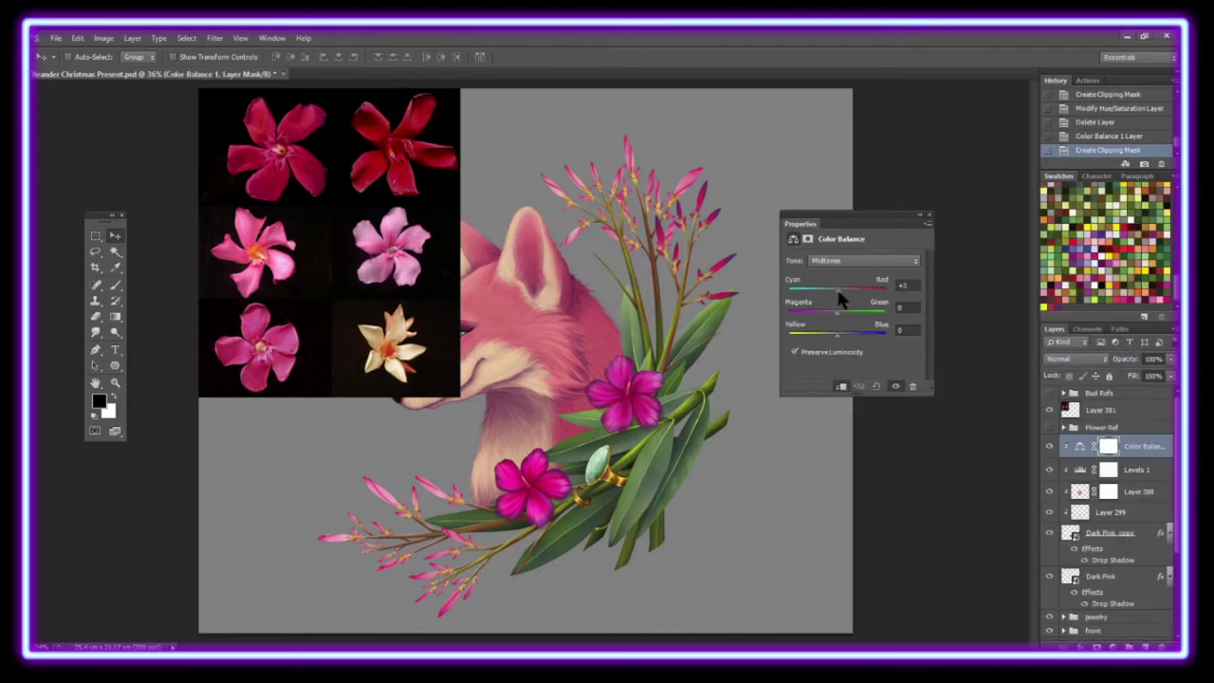
{"action": "left_click", "coordinate": [862, 259]}
{"action": "left_click", "coordinate": [848, 279]}
{"action": "left_click", "coordinate": [1170, 365]}
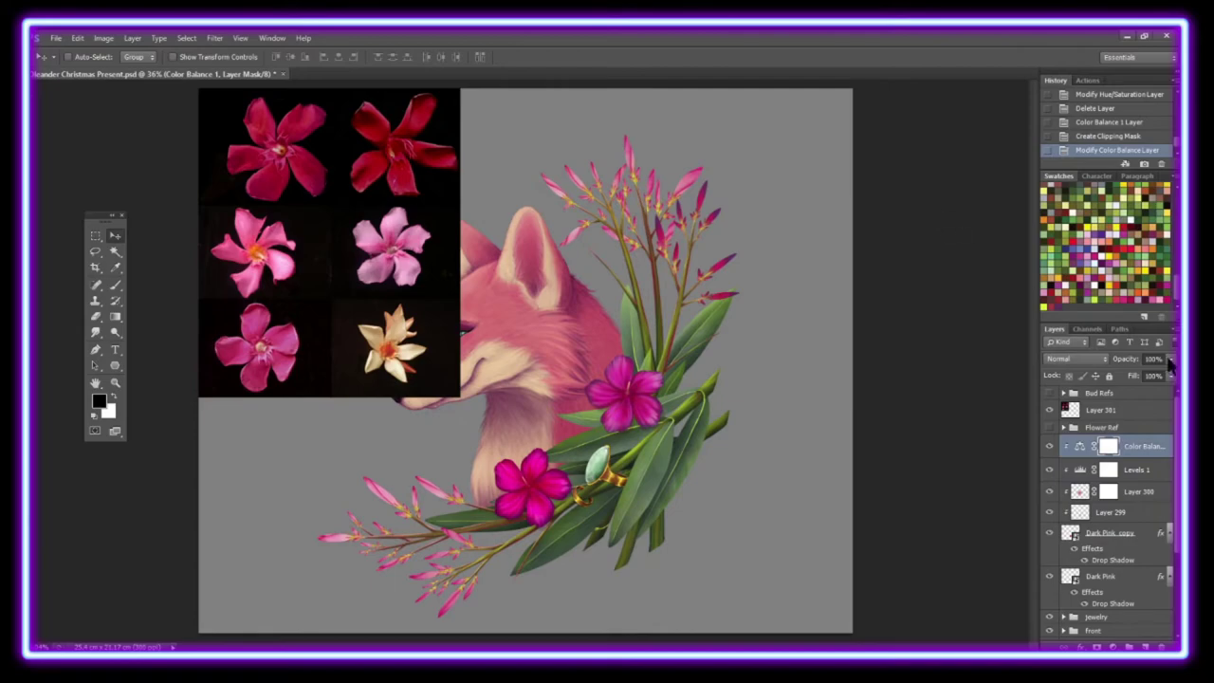
Step: Duplicate the Color Balance adjustment and clip the copy to the Dark Pink layer
{"action": "right_click", "coordinate": [1128, 446]}
{"action": "left_click_drag", "start_coordinate": [1129, 446], "coordinate": [1128, 572]}
{"action": "key", "text": "ctrl+alt+g"}
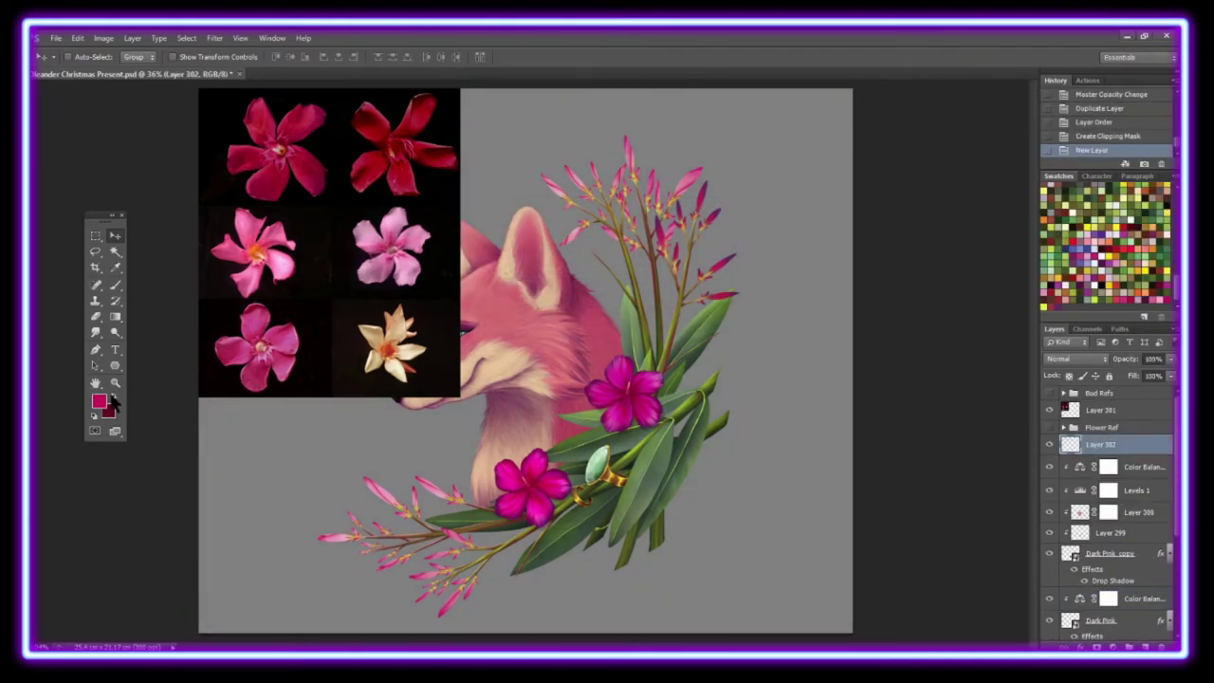
Step: Zoom in on the lower flower, delete Layer 302, reorder its layers and add a new empty layer
{"action": "left_click", "coordinate": [115, 383]}
{"action": "left_click", "coordinate": [625, 522]}
{"action": "scroll", "coordinate": [432, 300], "scroll_direction": "down", "scroll_amount": 3}
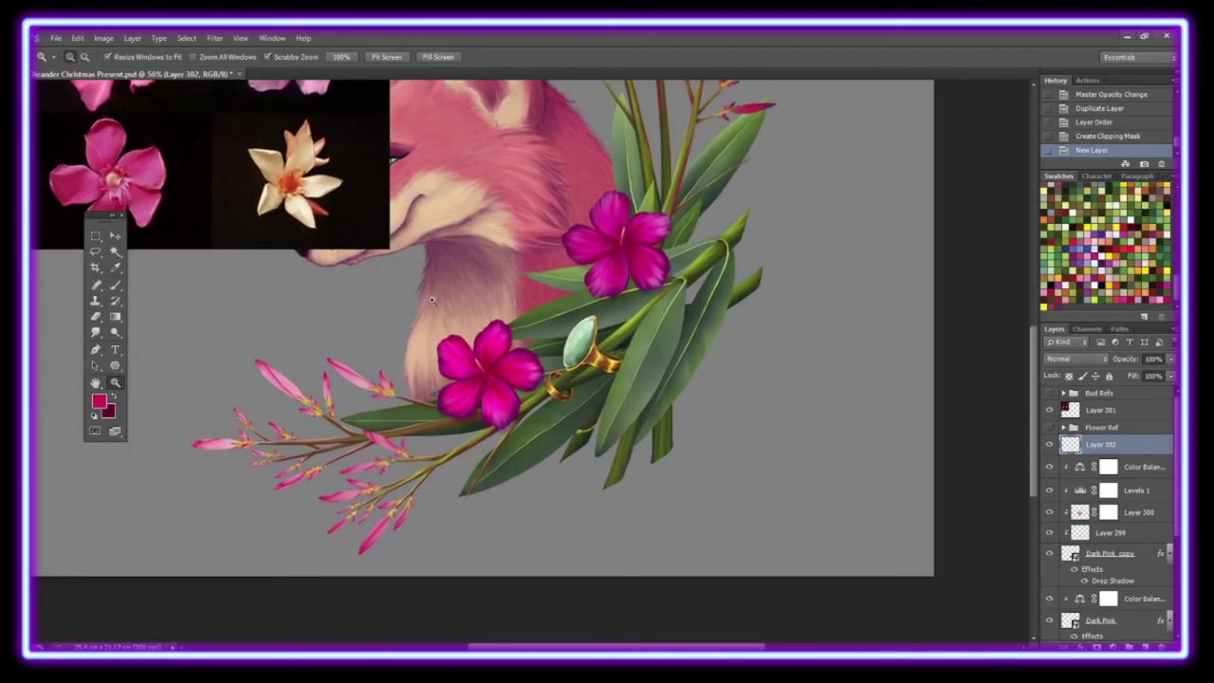
{"action": "key", "text": "Delete"}
{"action": "key", "text": "ctrl+["}
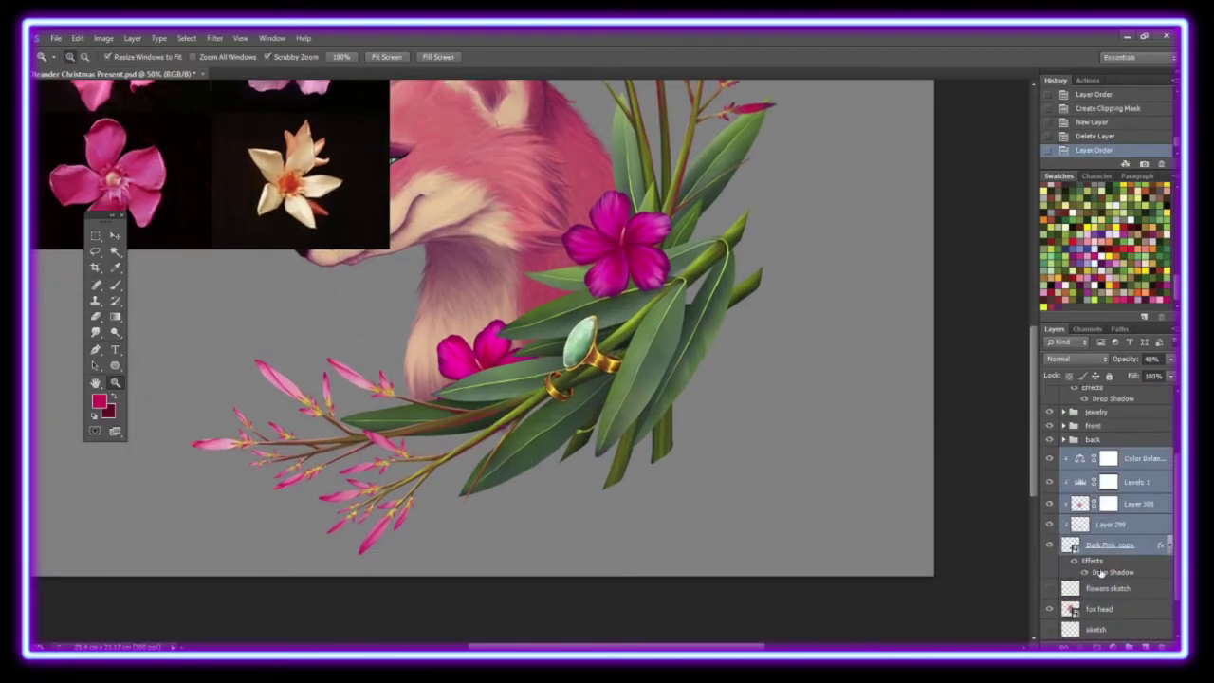
{"action": "mouse_move", "coordinate": [1035, 379]}
{"action": "left_mouse_down"}
{"action": "mouse_move", "coordinate": [1037, 281]}
{"action": "mouse_move", "coordinate": [1037, 436]}
{"action": "left_mouse_up"}
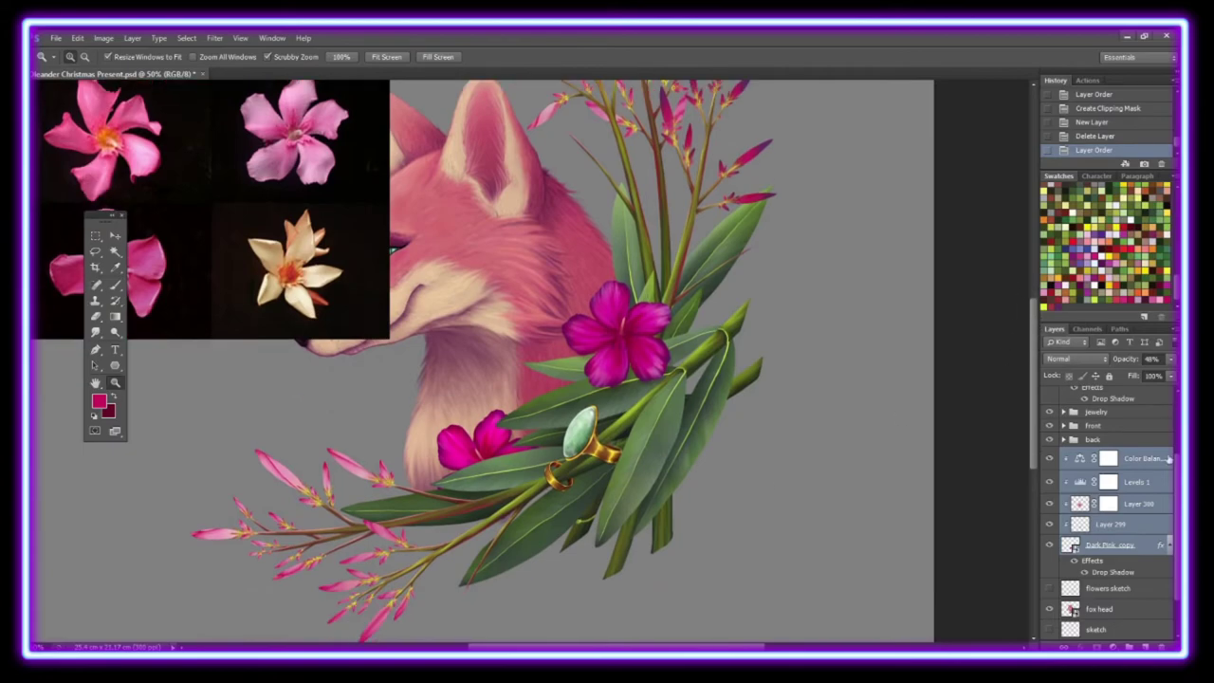
{"action": "key", "text": "ctrl+shift+alt+n"}
Step: Fill the red petal outline and widen the petal's left edge
{"action": "key", "text": "b"}
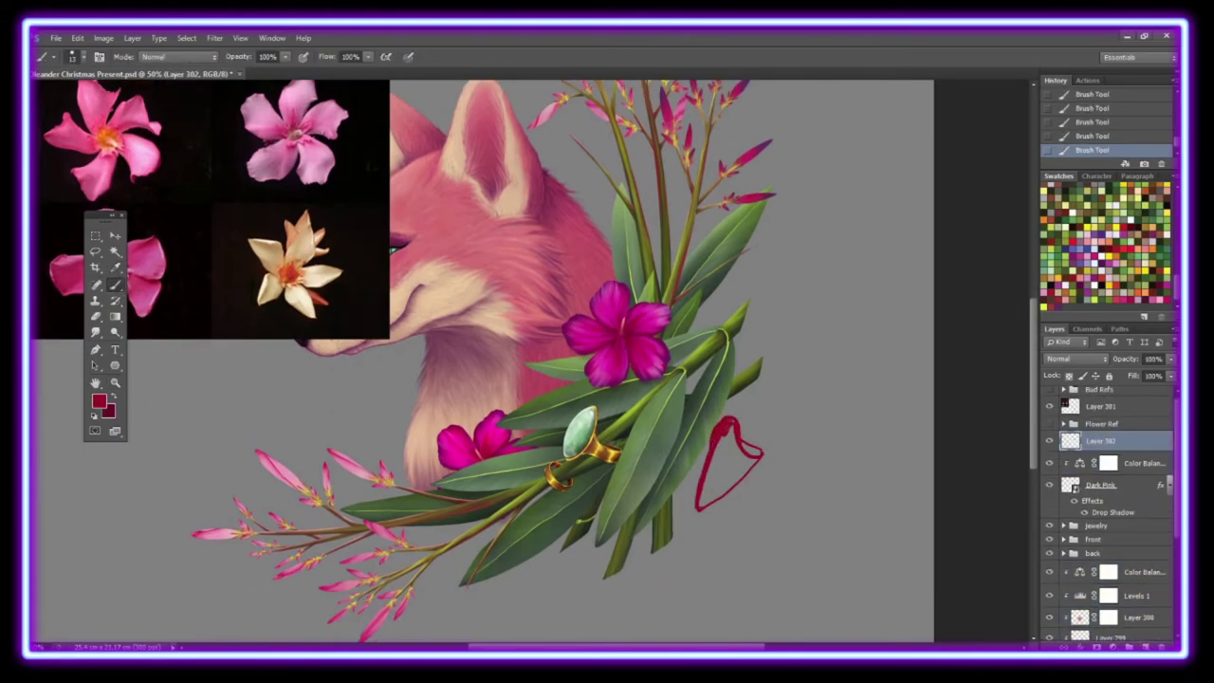
{"action": "left_click", "coordinate": [100, 319]}
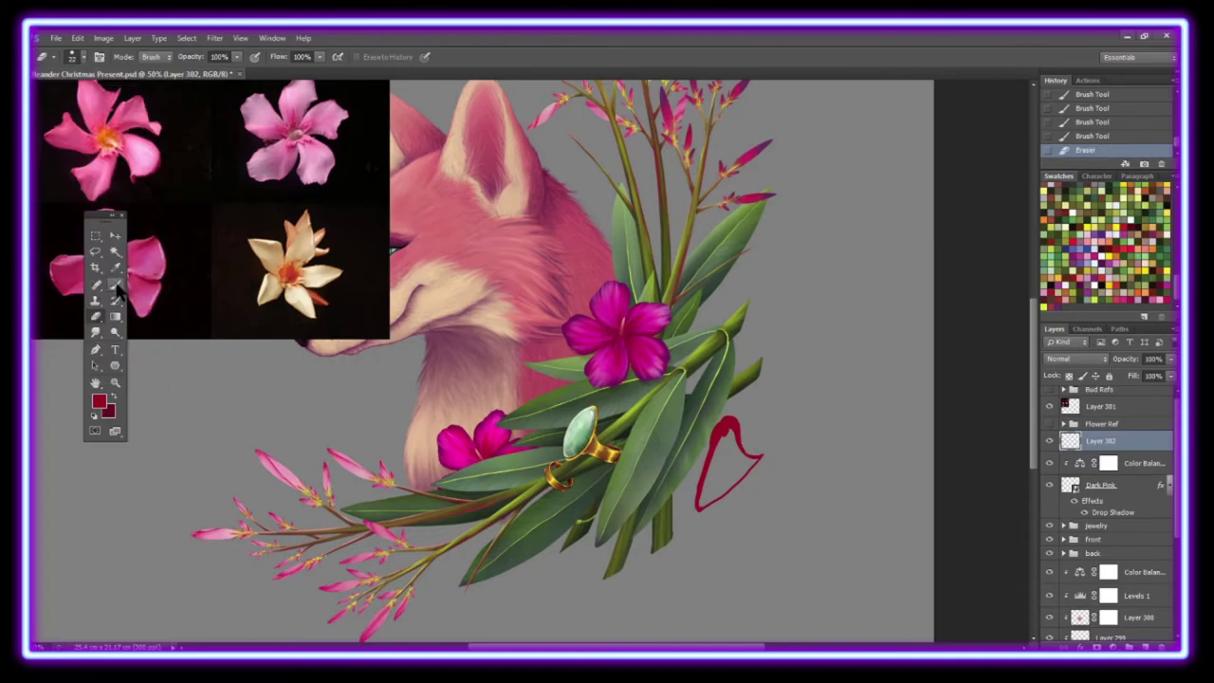
{"action": "key", "text": "g"}
{"action": "scroll", "coordinate": [745, 559], "scroll_direction": "up", "scroll_amount": 2}
{"action": "left_click", "coordinate": [692, 426]}
{"action": "scroll", "coordinate": [720, 499], "scroll_direction": "up", "scroll_amount": 2}
{"action": "key", "text": "b"}
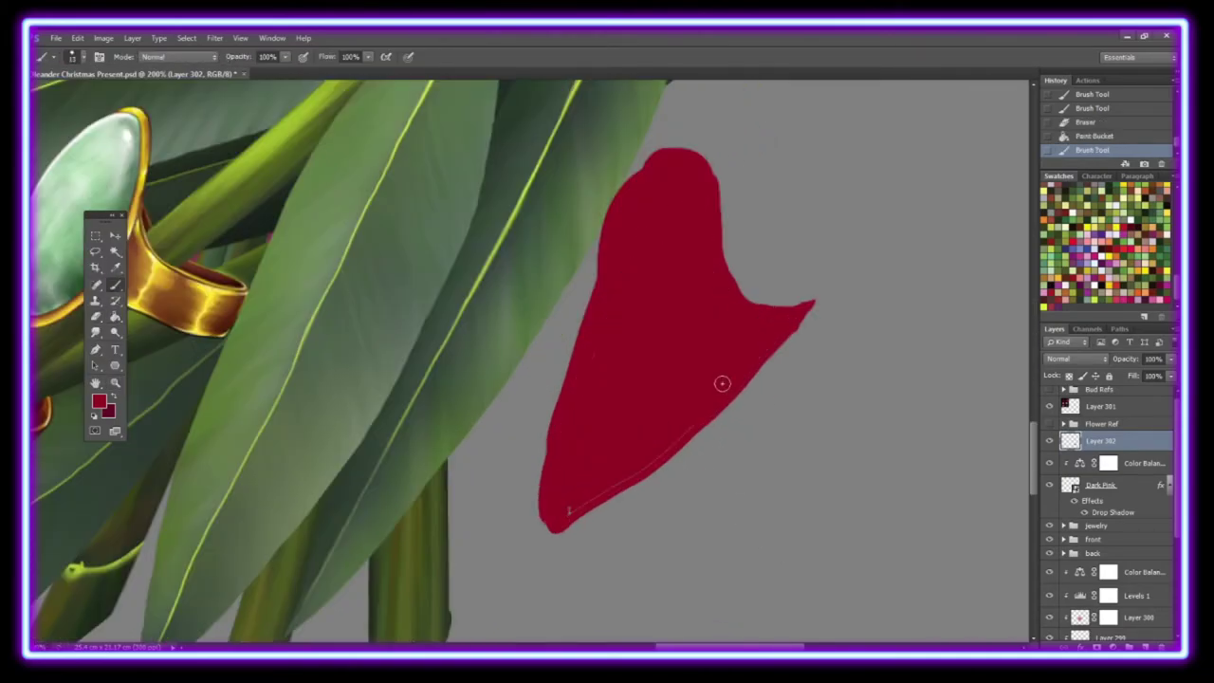
{"action": "left_click_drag", "start_coordinate": [547, 476], "coordinate": [592, 282]}
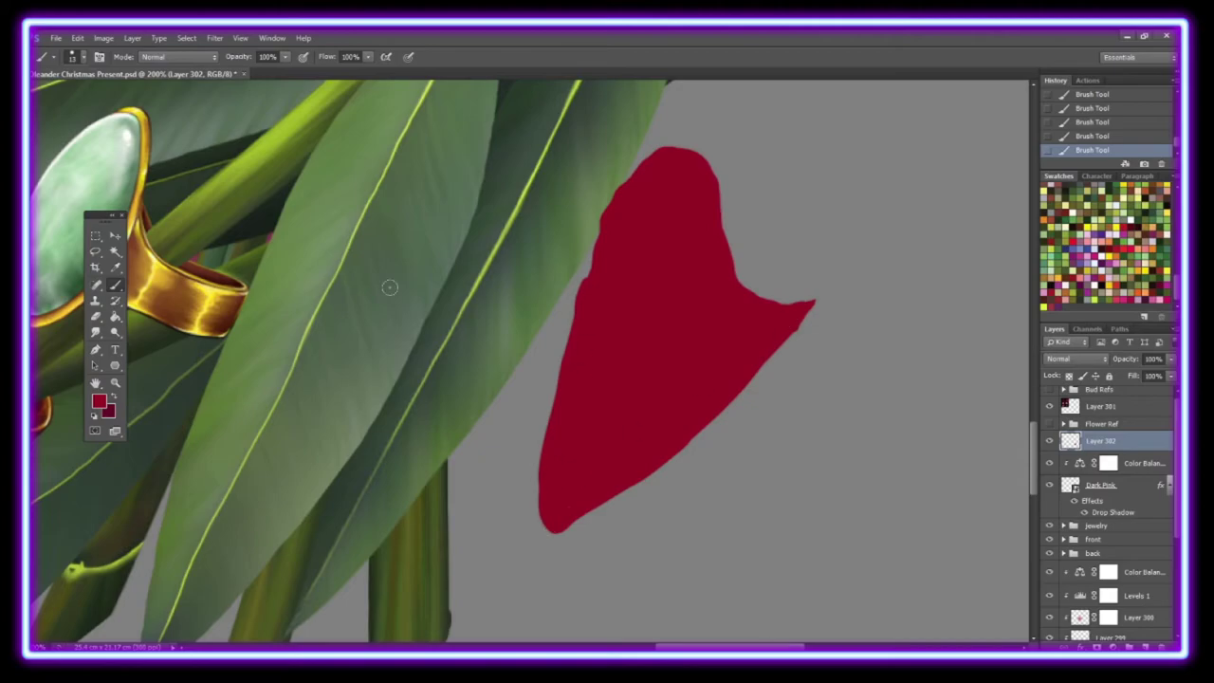
Step: Pin three points on the red petal and warp it to bend left
{"action": "left_click", "coordinate": [76, 38]}
{"action": "left_click", "coordinate": [123, 317]}
{"action": "left_click", "coordinate": [550, 517]}
{"action": "left_click", "coordinate": [677, 156]}
{"action": "left_click_drag", "start_coordinate": [637, 340], "coordinate": [574, 292]}
{"action": "key", "text": "Return"}
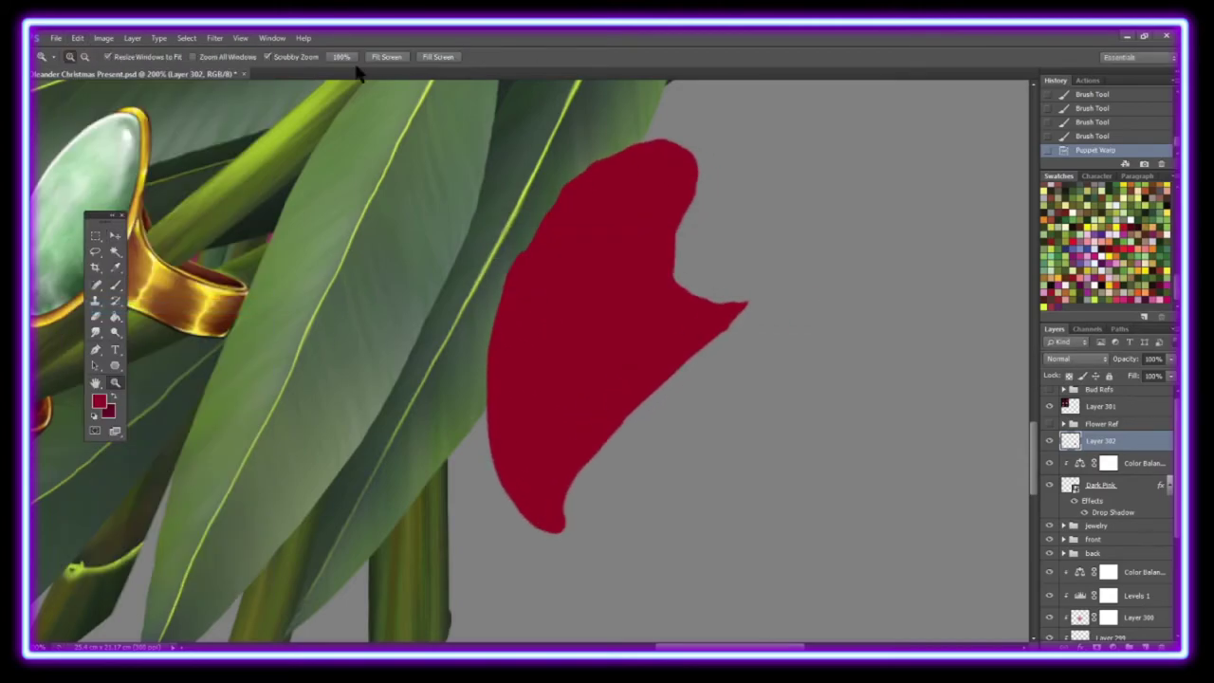
{"action": "scroll", "coordinate": [550, 377], "scroll_direction": "down", "scroll_amount": 2}
Step: Duplicate the petal and rotate copies about 66° into a second and third petal
{"action": "key", "text": "ctrl+j"}
{"action": "key", "text": "ctrl+t"}
{"action": "left_click_drag", "start_coordinate": [610, 347], "coordinate": [939, 550]}
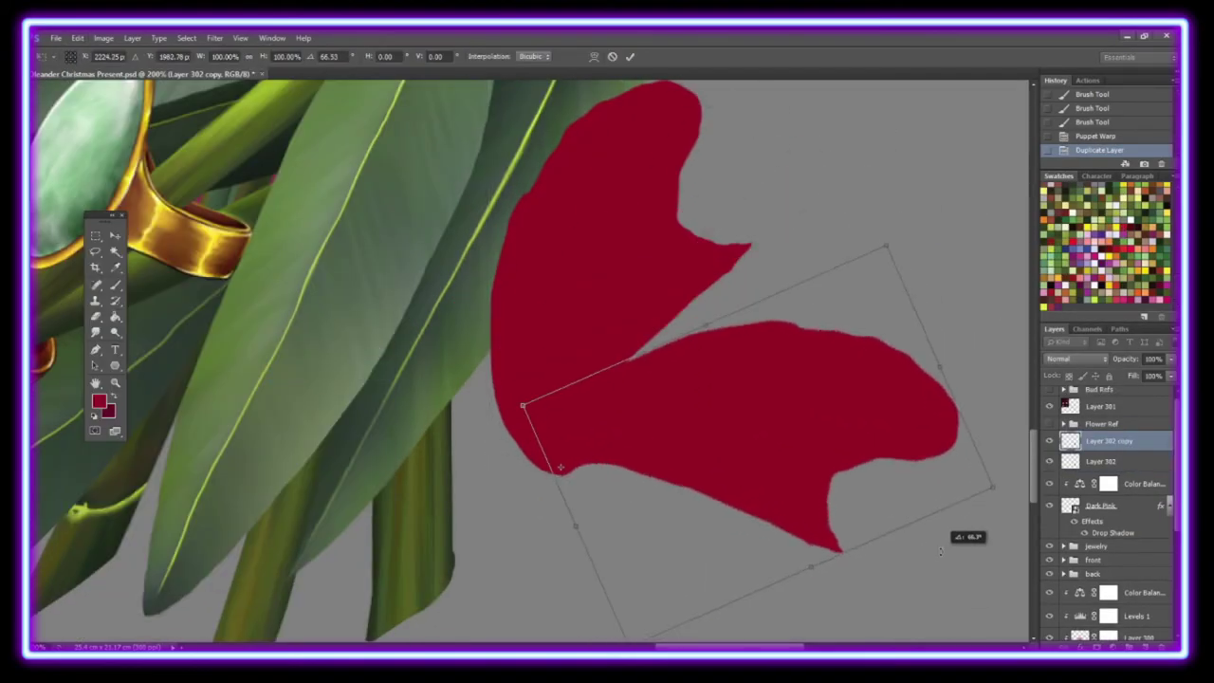
{"action": "key", "text": "Return"}
{"action": "right_click", "coordinate": [1109, 441]}
{"action": "left_click", "coordinate": [948, 237]}
{"action": "left_click", "coordinate": [77, 38]}
{"action": "left_click", "coordinate": [312, 371]}
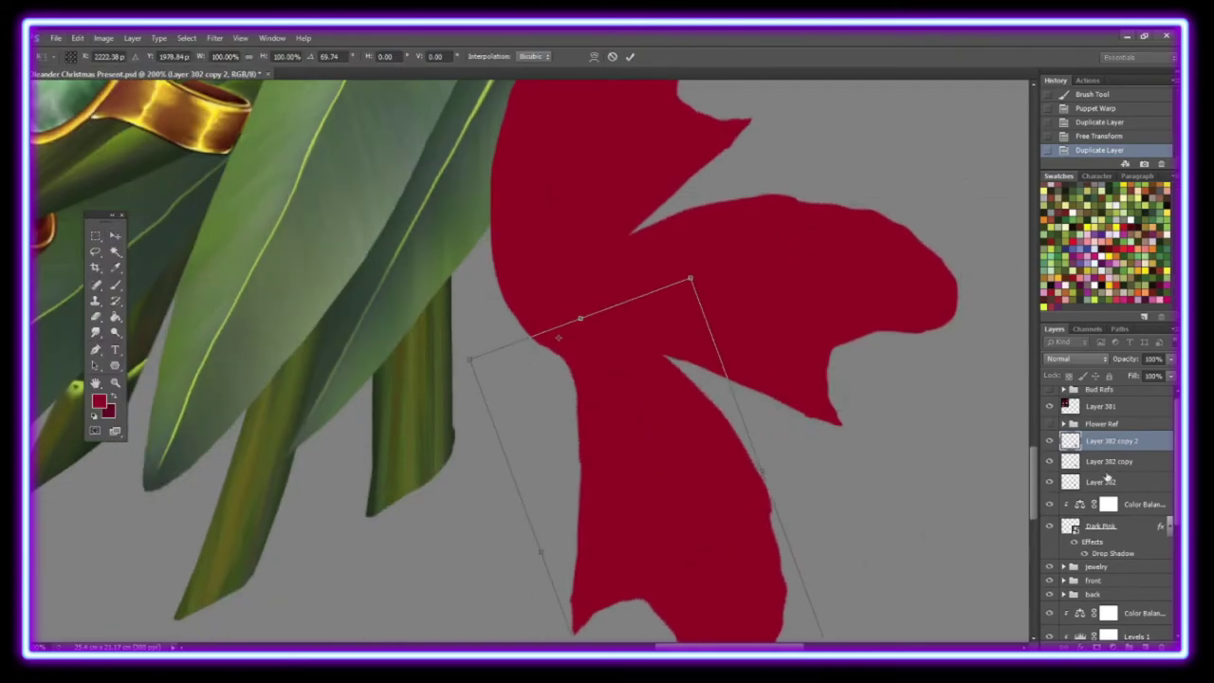
{"action": "key", "text": "Return"}
Step: Add rotated lower-left and upper-left petal copies, then merge all five petals into one layer
{"action": "right_click", "coordinate": [1110, 440]}
{"action": "left_click", "coordinate": [948, 231]}
{"action": "left_click", "coordinate": [77, 38]}
{"action": "left_click", "coordinate": [306, 376]}
{"action": "left_click_drag", "start_coordinate": [306, 376], "coordinate": [371, 398]}
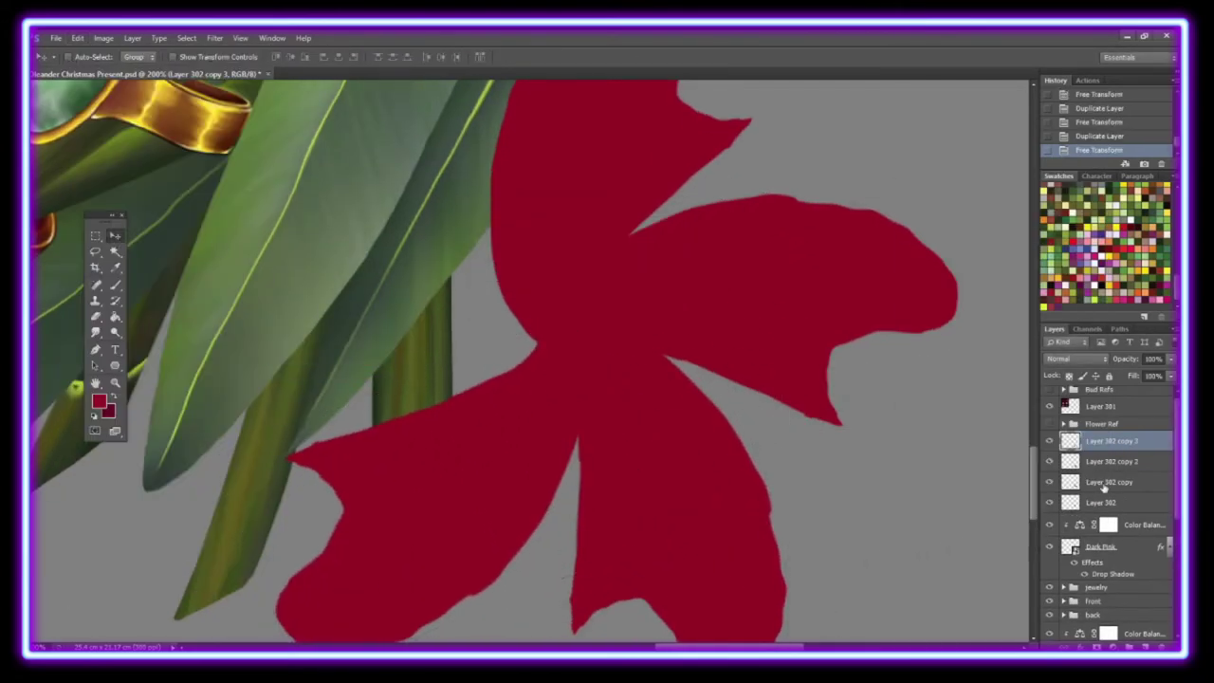
{"action": "right_click", "coordinate": [1109, 440]}
{"action": "left_click", "coordinate": [948, 233]}
{"action": "left_click", "coordinate": [77, 38]}
{"action": "left_click", "coordinate": [161, 322]}
{"action": "left_click_drag", "start_coordinate": [592, 318], "coordinate": [590, 276]}
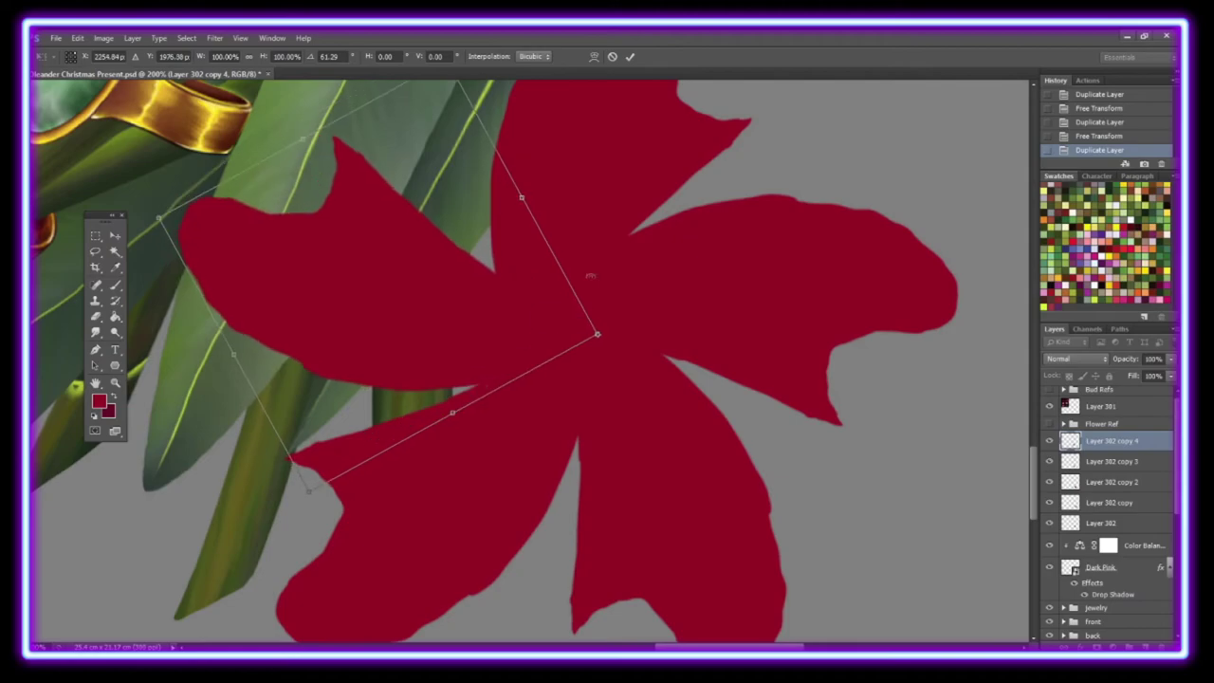
{"action": "key", "text": "Return"}
{"action": "key", "text": "ctrl+e"}
{"action": "key", "text": "ctrl+e"}
{"action": "key", "text": "ctrl+e"}
Step: Touch up the flower with Brush and Eraser, filling petal gaps and trimming the lower notch
{"action": "key", "text": "b"}
{"action": "left_click_drag", "start_coordinate": [472, 431], "coordinate": [492, 266]}
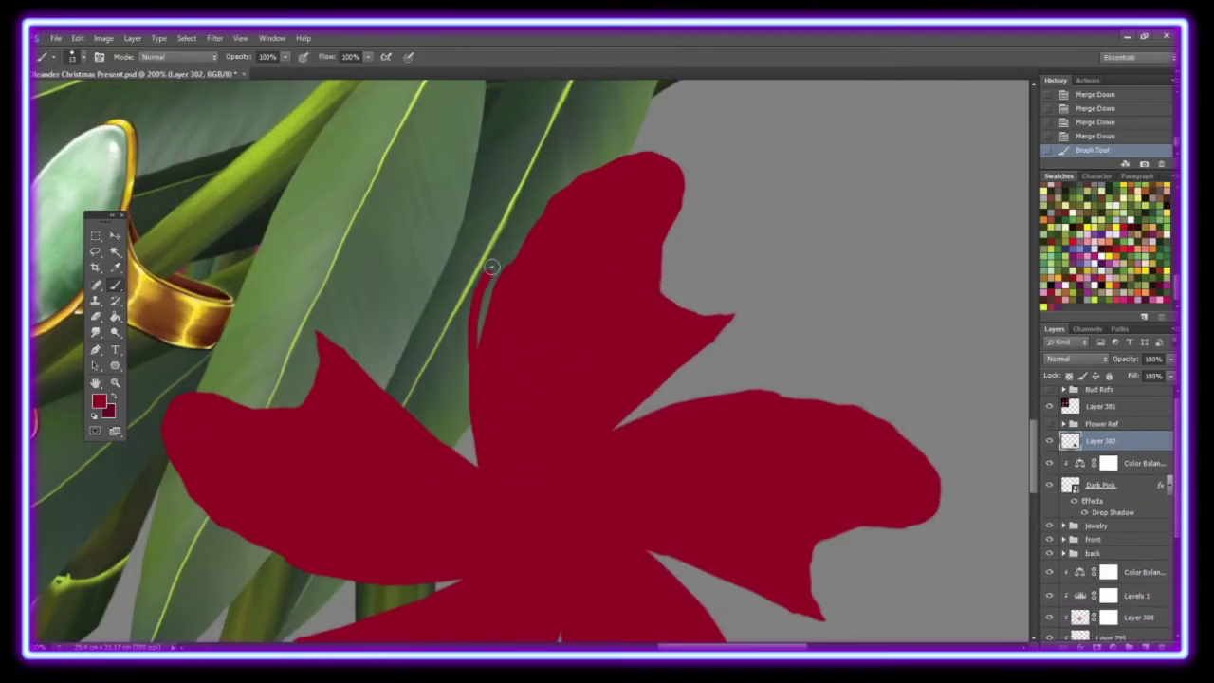
{"action": "left_click_drag", "start_coordinate": [626, 417], "coordinate": [881, 413]}
{"action": "left_click_drag", "start_coordinate": [318, 336], "coordinate": [310, 350]}
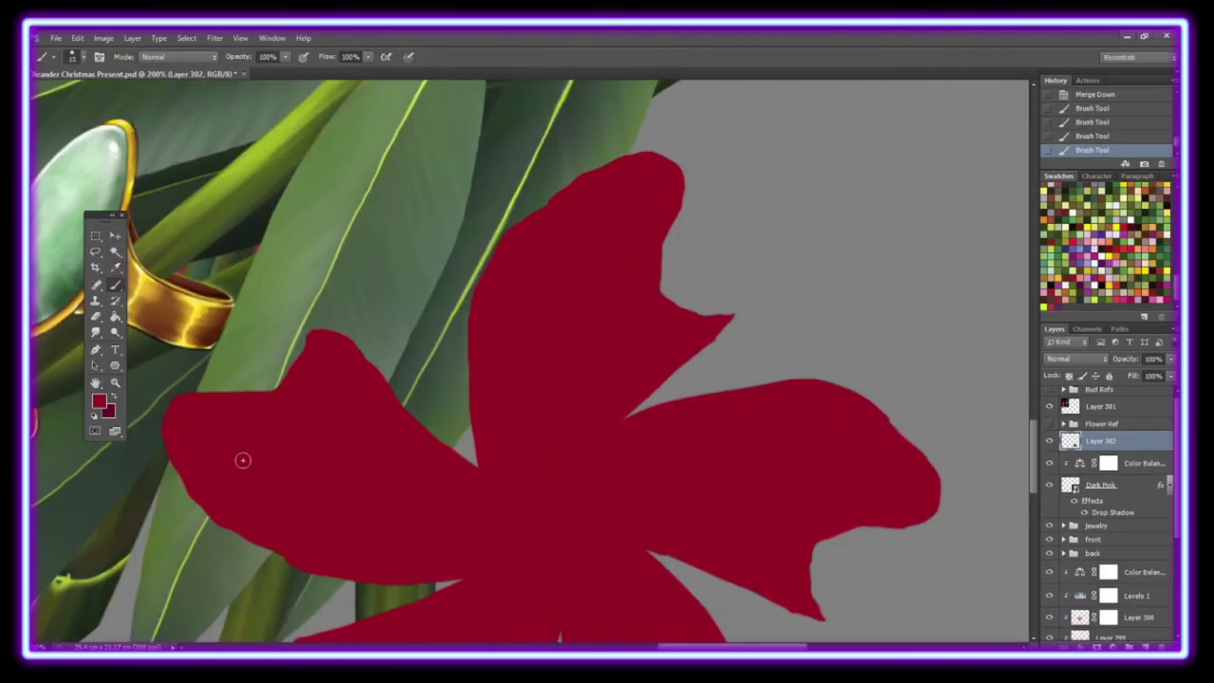
{"action": "scroll", "coordinate": [1026, 483], "scroll_direction": "down", "scroll_amount": 5}
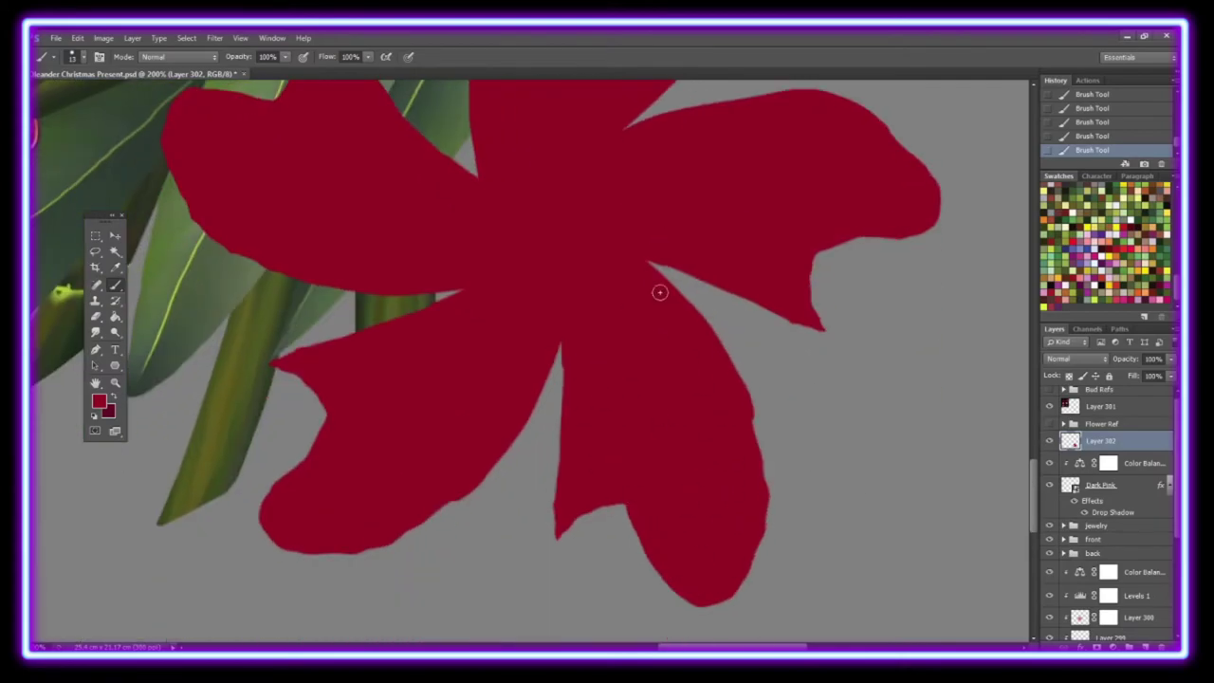
{"action": "left_click_drag", "start_coordinate": [659, 292], "coordinate": [682, 296]}
{"action": "key", "text": "e"}
{"action": "left_click_drag", "start_coordinate": [561, 540], "coordinate": [545, 476]}
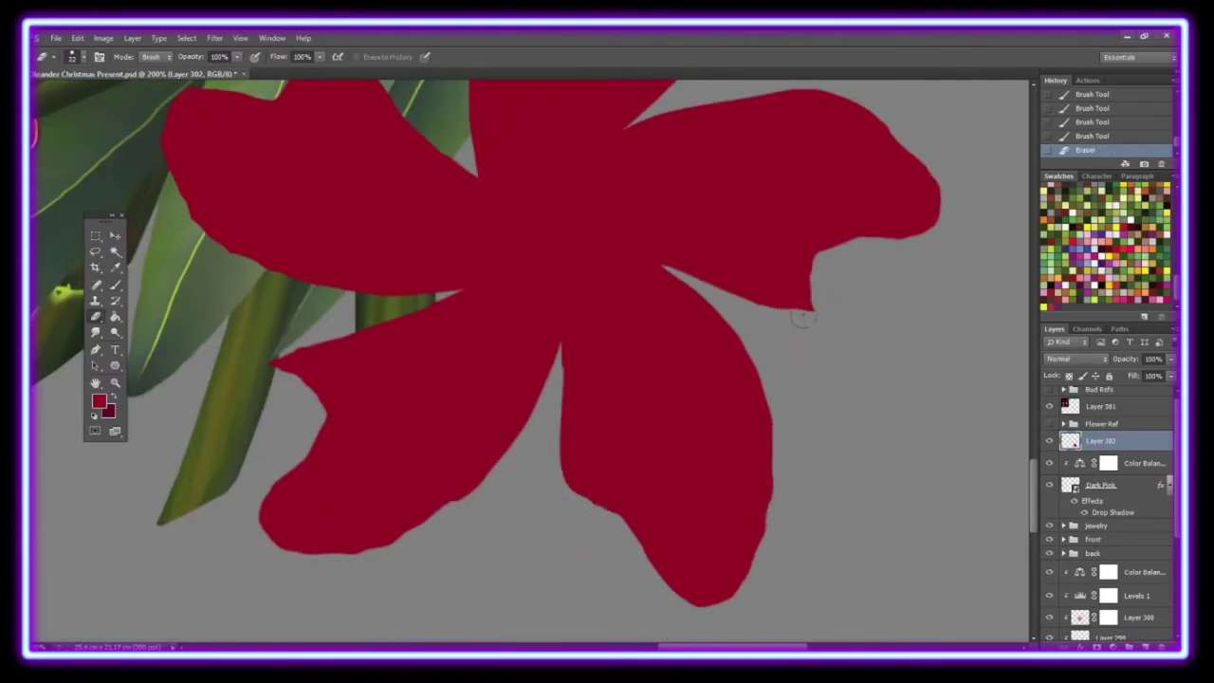
{"action": "left_click", "coordinate": [115, 284]}
{"action": "left_click_drag", "start_coordinate": [417, 526], "coordinate": [549, 380]}
{"action": "left_click_drag", "start_coordinate": [427, 319], "coordinate": [366, 326]}
{"action": "key", "text": "ctrl+minus"}
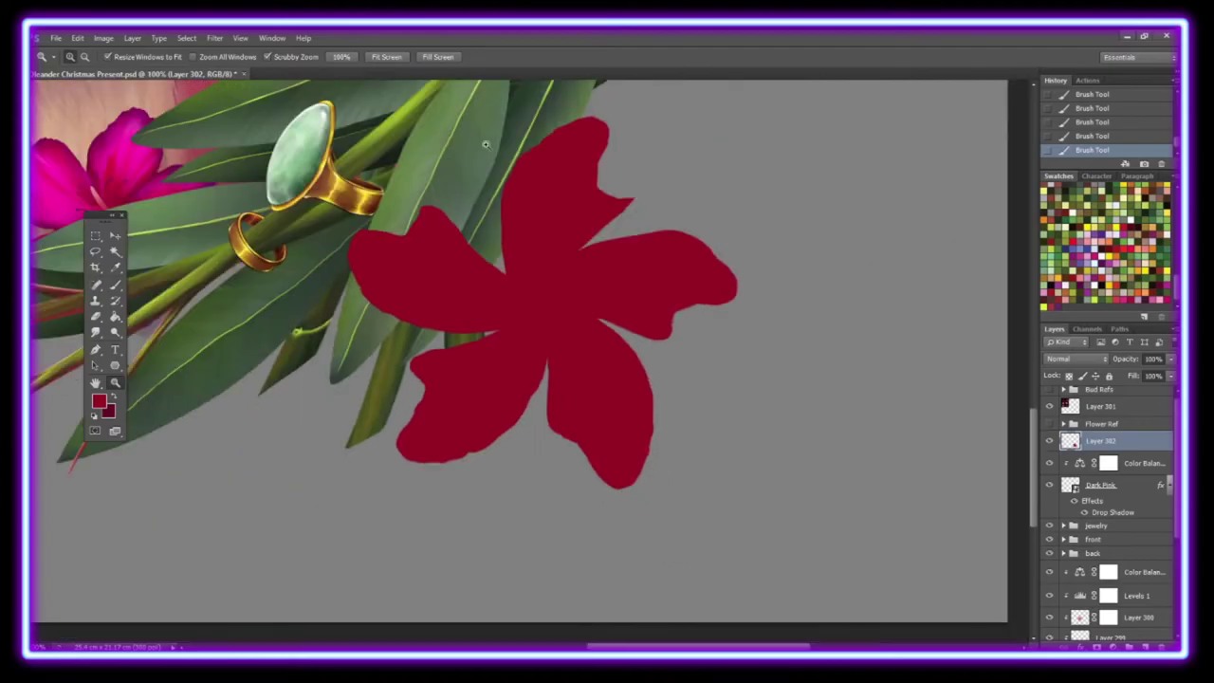
{"action": "key", "text": "e"}
Step: Shrink the red flower and move it beside the jade ring
{"action": "key", "text": "b"}
{"action": "left_click_drag", "start_coordinate": [512, 161], "coordinate": [498, 243]}
{"action": "left_click_drag", "start_coordinate": [441, 305], "coordinate": [371, 327]}
{"action": "key", "text": "ctrl+t"}
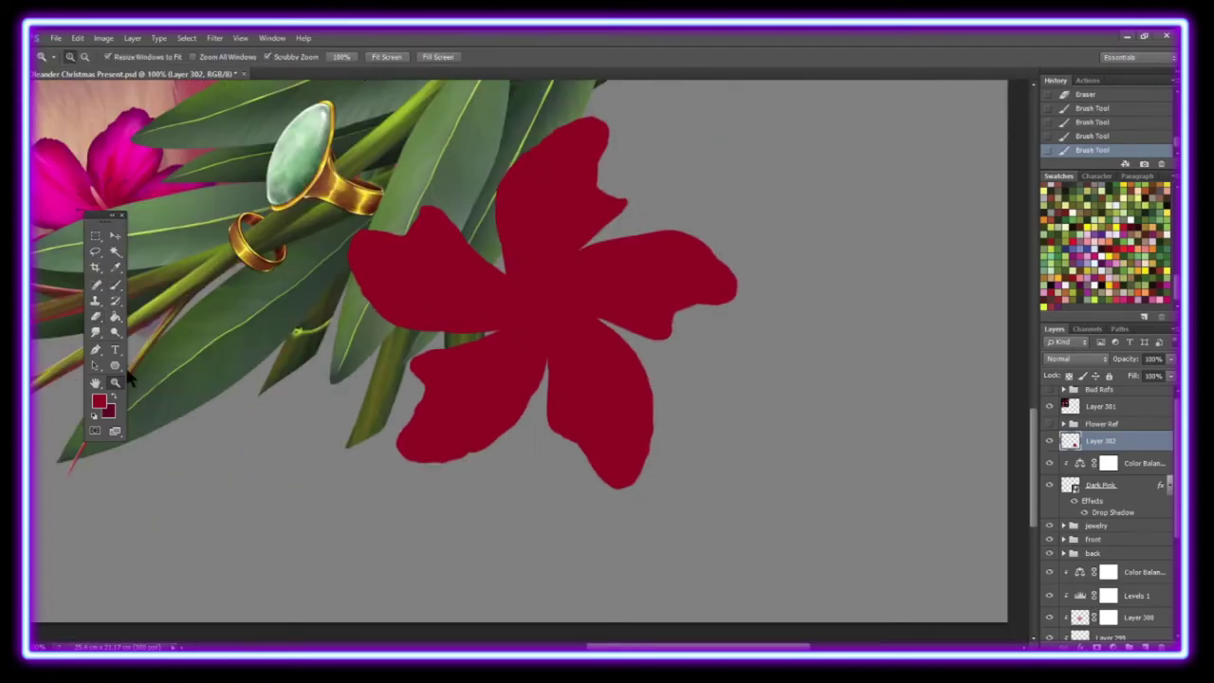
{"action": "mouse_move", "coordinate": [823, 280]}
{"action": "left_mouse_down"}
{"action": "mouse_move", "coordinate": [813, 289]}
{"action": "mouse_move", "coordinate": [727, 277]}
{"action": "left_mouse_up"}
{"action": "key", "text": "Return"}
{"action": "key", "text": "v"}
{"action": "key", "text": "ctrl+minus"}
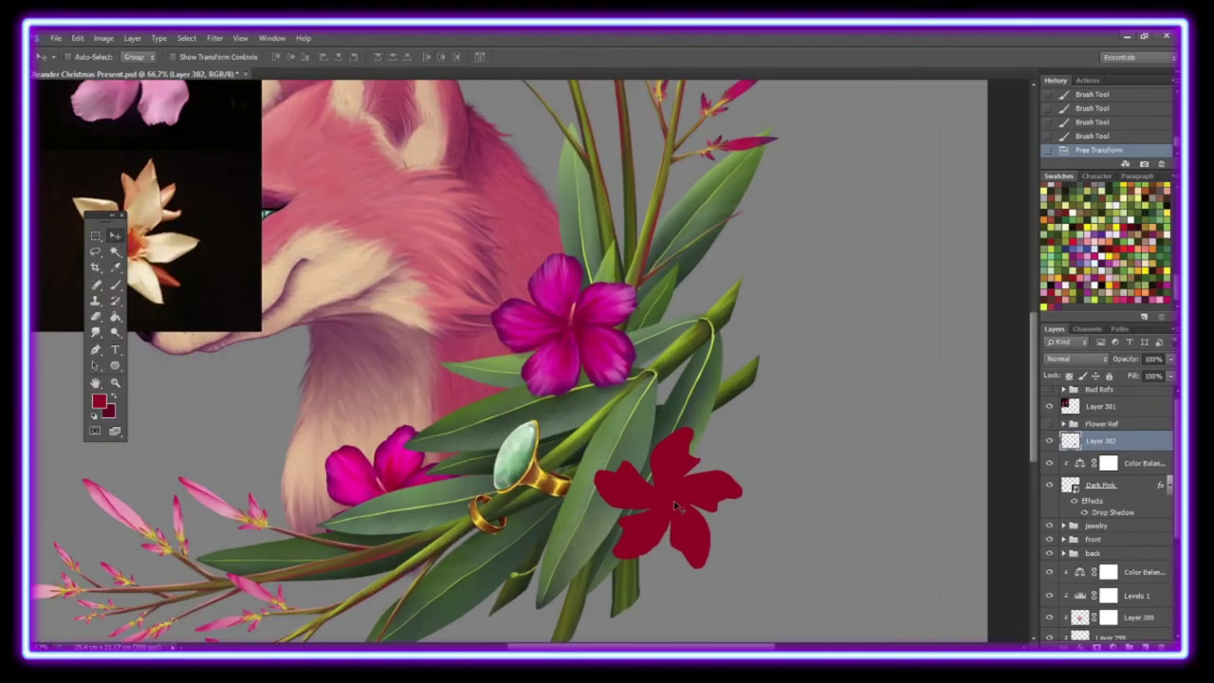
{"action": "left_click_drag", "start_coordinate": [673, 501], "coordinate": [697, 526]}
{"action": "key", "text": "ctrl+plus"}
{"action": "key", "text": "ctrl+plus"}
Step: On a new layer clipped to the flower, paint pink streaks across all the petals
{"action": "key", "text": "ctrl+shift+alt+n"}
{"action": "key", "text": "ctrl+alt+g"}
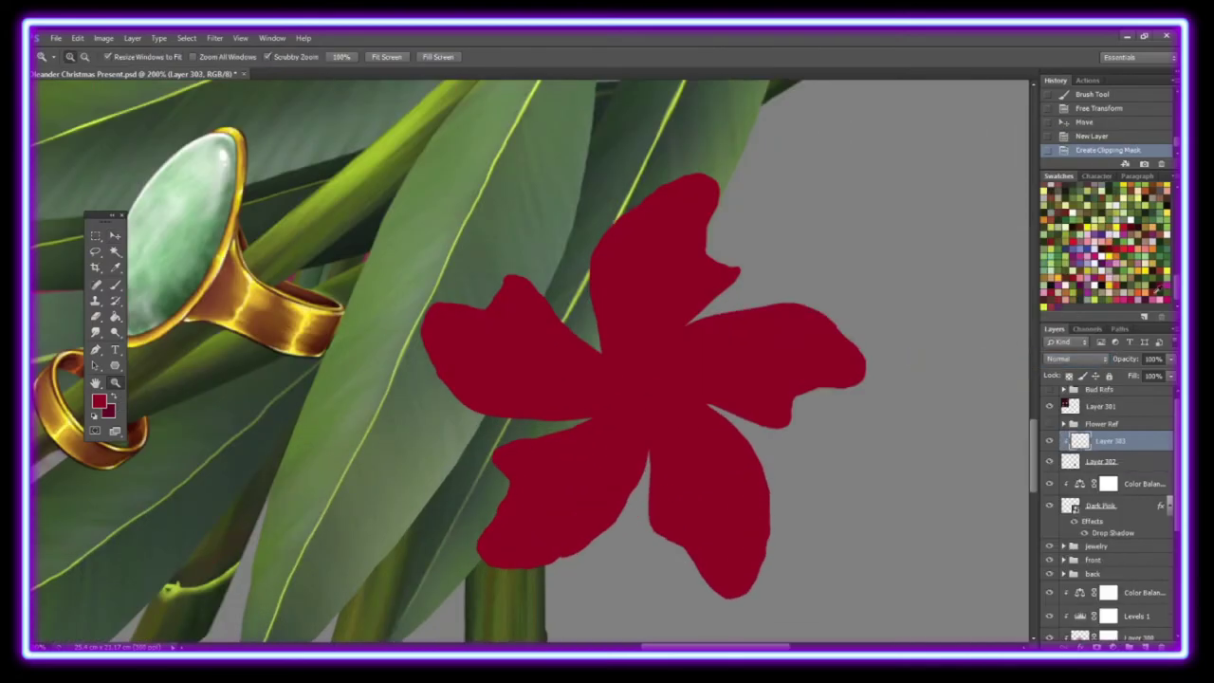
{"action": "key", "text": "ctrl+0"}
{"action": "key", "text": "z"}
{"action": "left_click", "coordinate": [697, 522]}
{"action": "left_click", "coordinate": [1155, 290]}
{"action": "key", "text": "ctrl+plus"}
{"action": "key", "text": "b"}
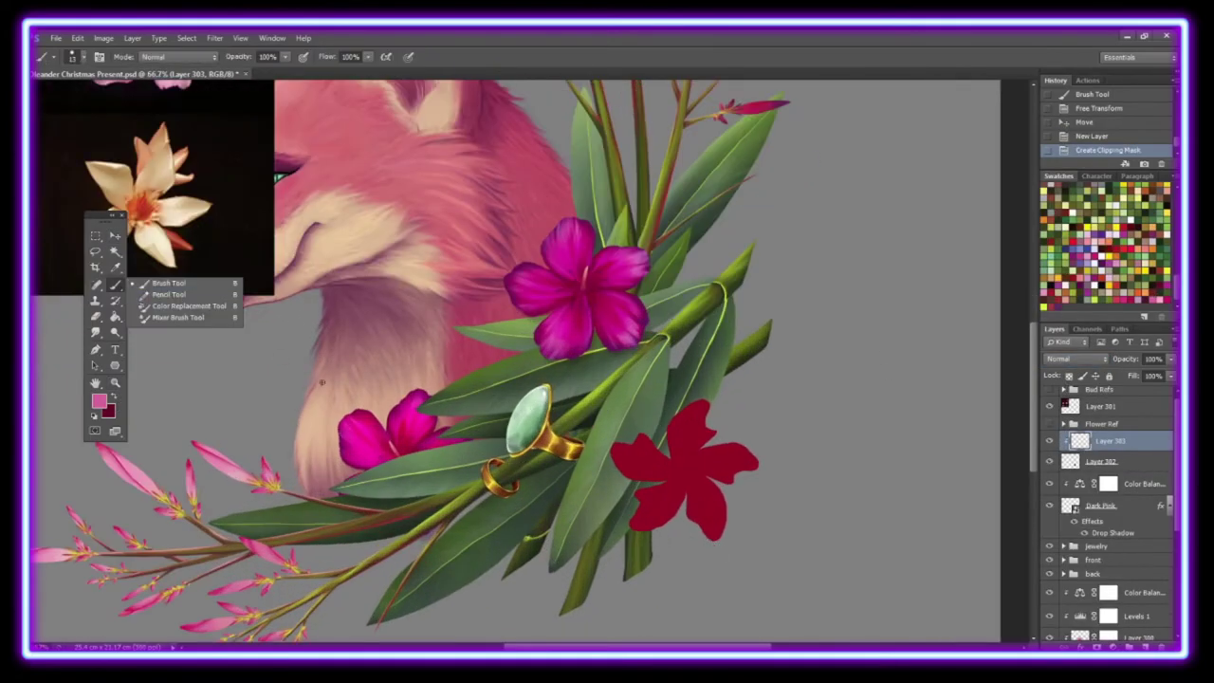
{"action": "left_click_drag", "start_coordinate": [616, 445], "coordinate": [668, 470]}
{"action": "mouse_move", "coordinate": [675, 408]}
{"action": "left_mouse_down"}
{"action": "mouse_move", "coordinate": [706, 460]}
{"action": "mouse_move", "coordinate": [754, 479]}
{"action": "left_mouse_up"}
{"action": "left_click_drag", "start_coordinate": [690, 483], "coordinate": [718, 508]}
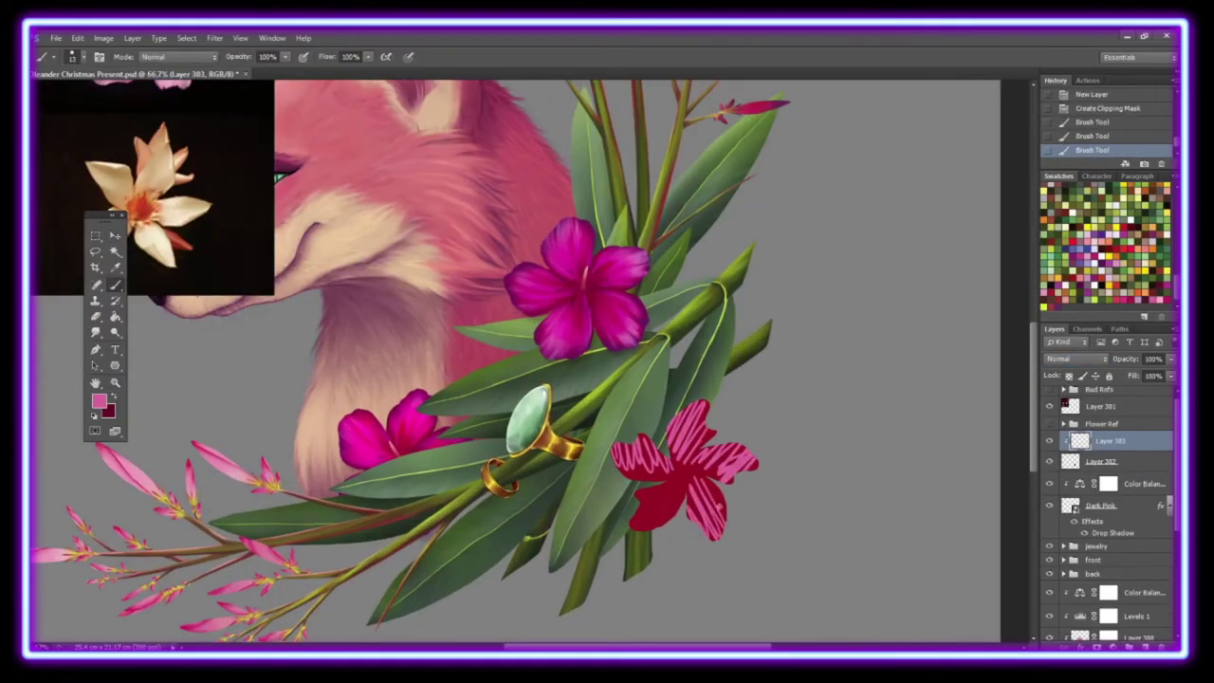
Step: Smudge the pink streaks smooth on every petal of the red flower
{"action": "key", "text": "z"}
{"action": "left_click", "coordinate": [643, 431]}
{"action": "key", "text": "r"}
{"action": "left_click_drag", "start_coordinate": [616, 417], "coordinate": [583, 389]}
{"action": "left_click_drag", "start_coordinate": [663, 417], "coordinate": [595, 388]}
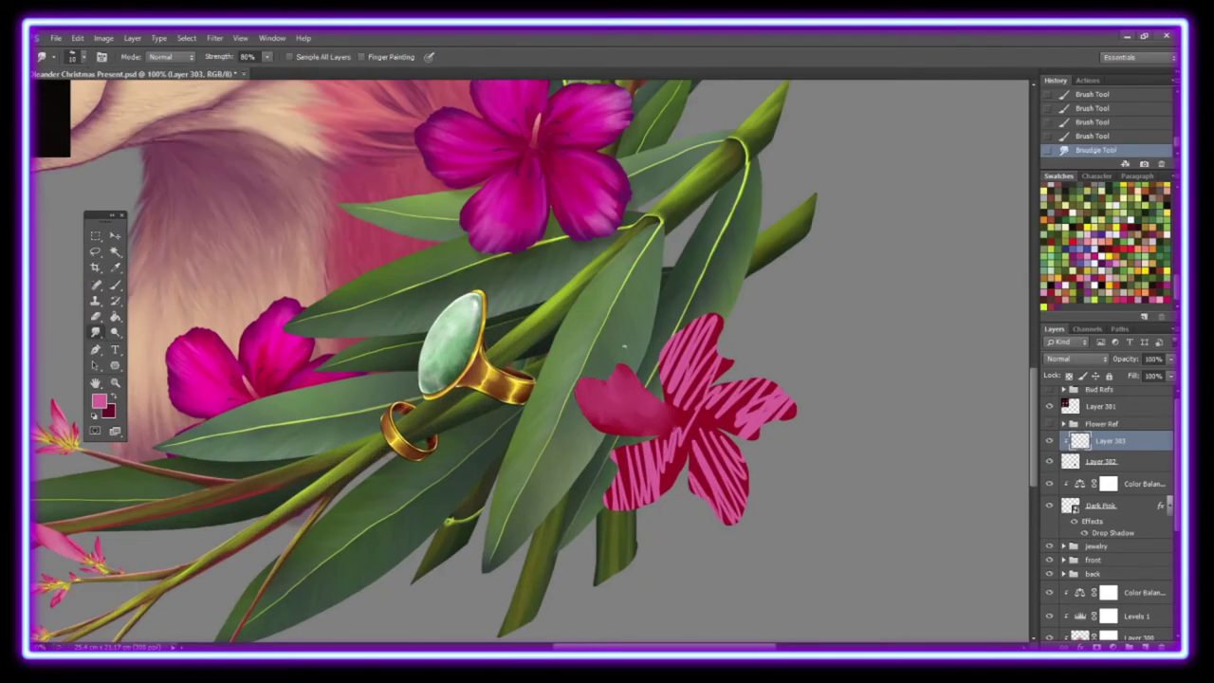
{"action": "mouse_move", "coordinate": [621, 493]}
{"action": "left_mouse_down"}
{"action": "mouse_move", "coordinate": [685, 434]}
{"action": "mouse_move", "coordinate": [700, 381]}
{"action": "left_mouse_up"}
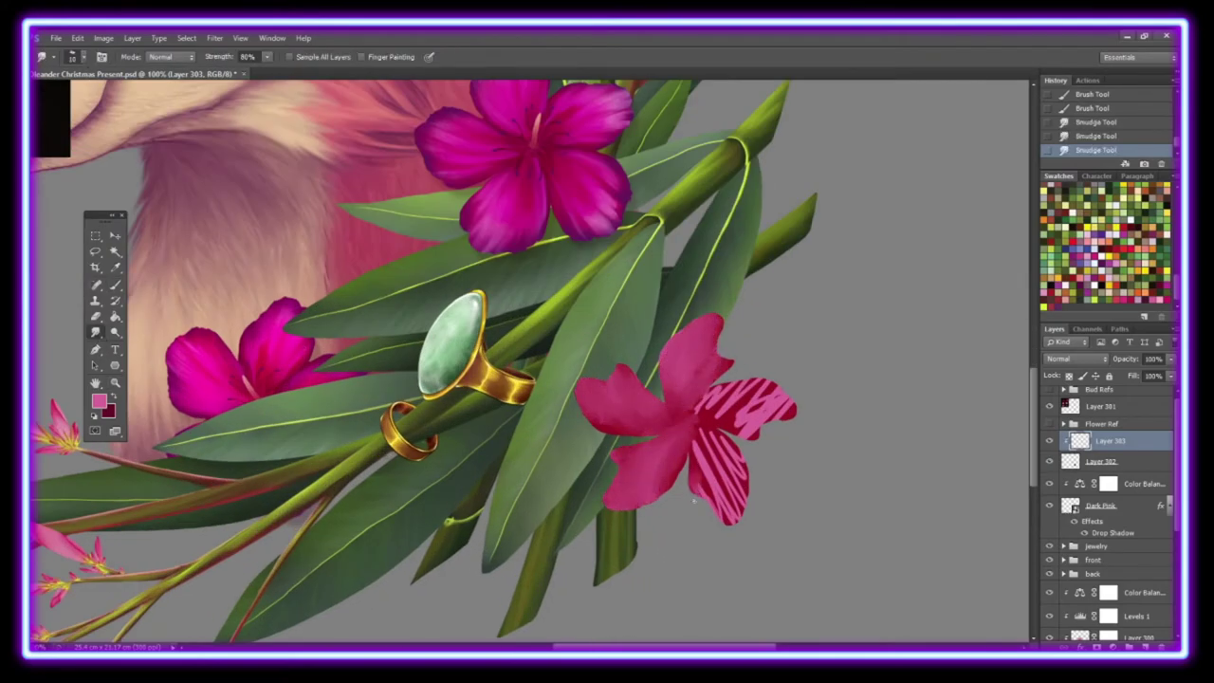
{"action": "left_click_drag", "start_coordinate": [693, 501], "coordinate": [693, 437]}
{"action": "left_click_drag", "start_coordinate": [782, 403], "coordinate": [707, 406]}
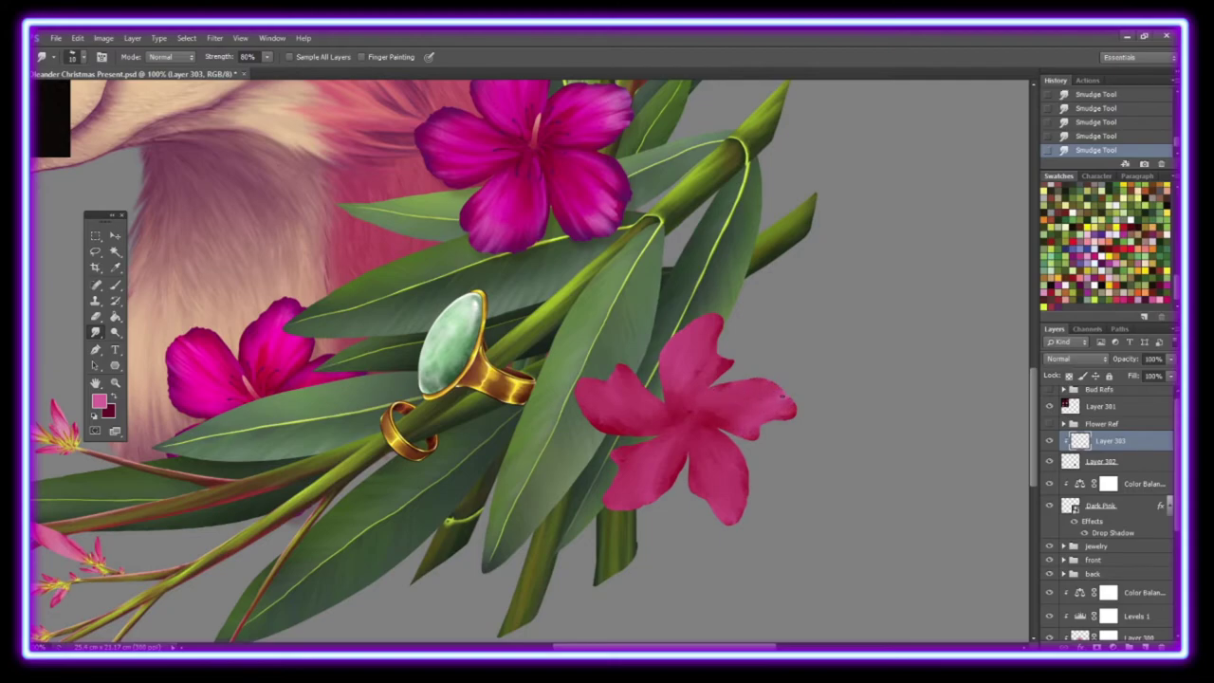
Step: Adjust the flowers' Color Balance layer and lower its opacity to 41%
{"action": "left_click", "coordinate": [1128, 484]}
{"action": "double_click", "coordinate": [1128, 483]}
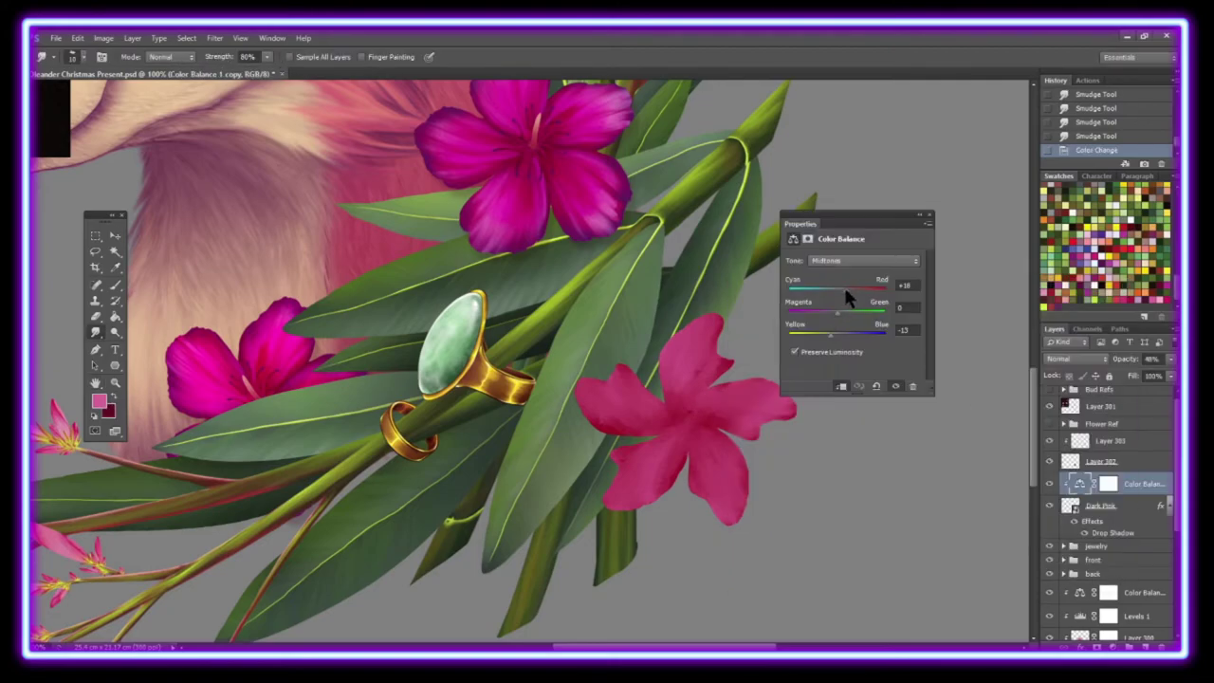
{"action": "left_click_drag", "start_coordinate": [823, 335], "coordinate": [880, 313]}
{"action": "scroll", "coordinate": [1036, 393], "scroll_direction": "up", "scroll_amount": 2}
{"action": "key", "text": "z"}
{"action": "key", "text": "ctrl+0"}
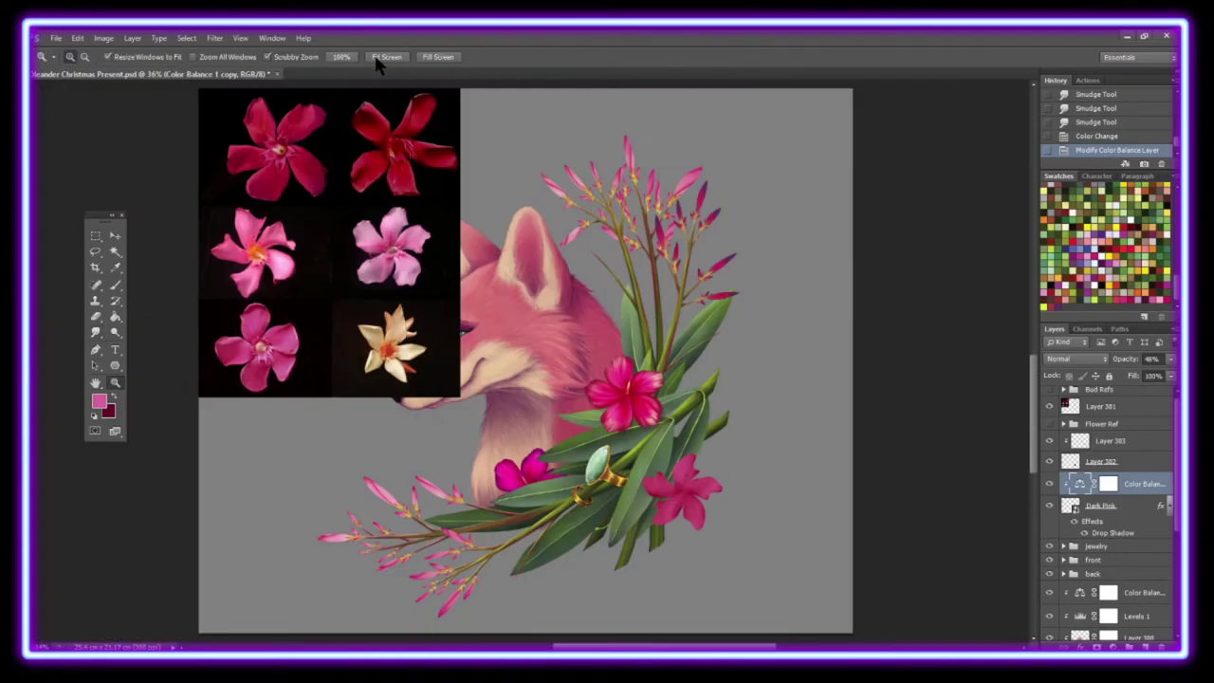
{"action": "left_click_drag", "start_coordinate": [1148, 379], "coordinate": [1138, 379]}
{"action": "key", "text": "ctrl+plus"}
{"action": "key", "text": "ctrl+plus"}
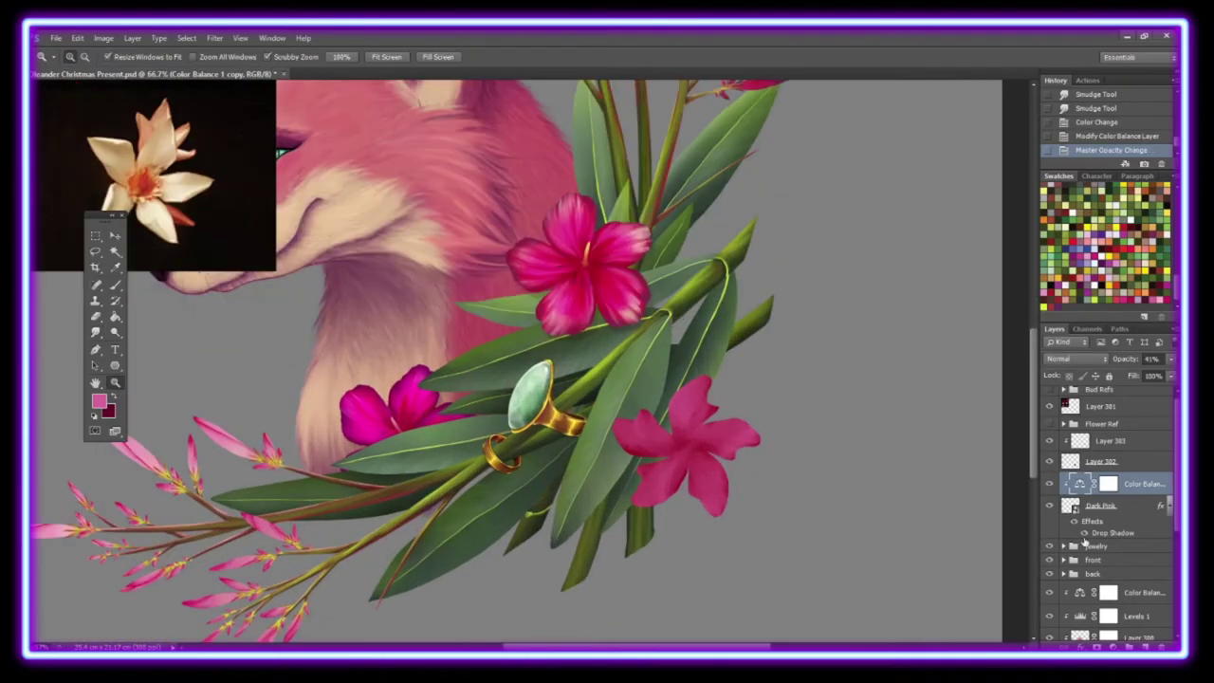
Step: Add a mask to the Color Balance layer and fade it with a black-to-white gradient
{"action": "left_click", "coordinate": [1109, 645]}
{"action": "key", "text": "d"}
{"action": "key", "text": "g"}
{"action": "left_click_drag", "start_coordinate": [547, 348], "coordinate": [610, 256]}
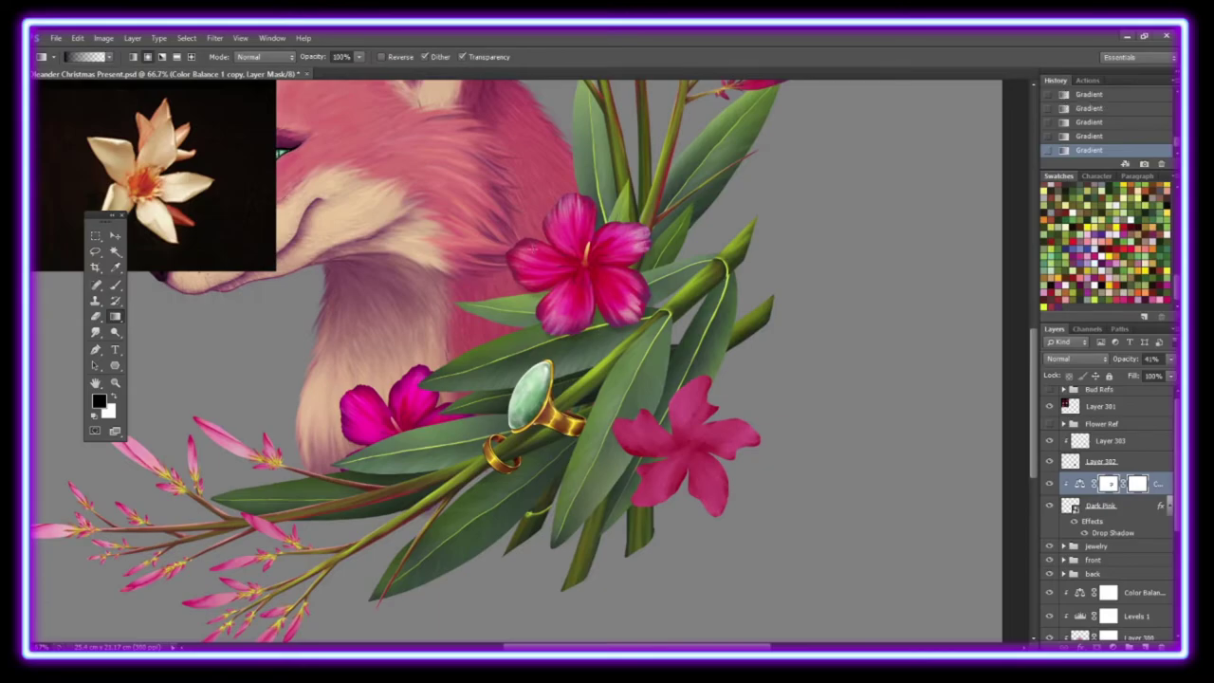
{"action": "key", "text": "z"}
{"action": "key", "text": "ctrl+0"}
{"action": "left_click", "coordinate": [597, 356]}
Step: On a new clipped layer, paint light pink over all the flower's petals
{"action": "key", "text": "ctrl+shift+alt+n"}
{"action": "key", "text": "ctrl+alt+g"}
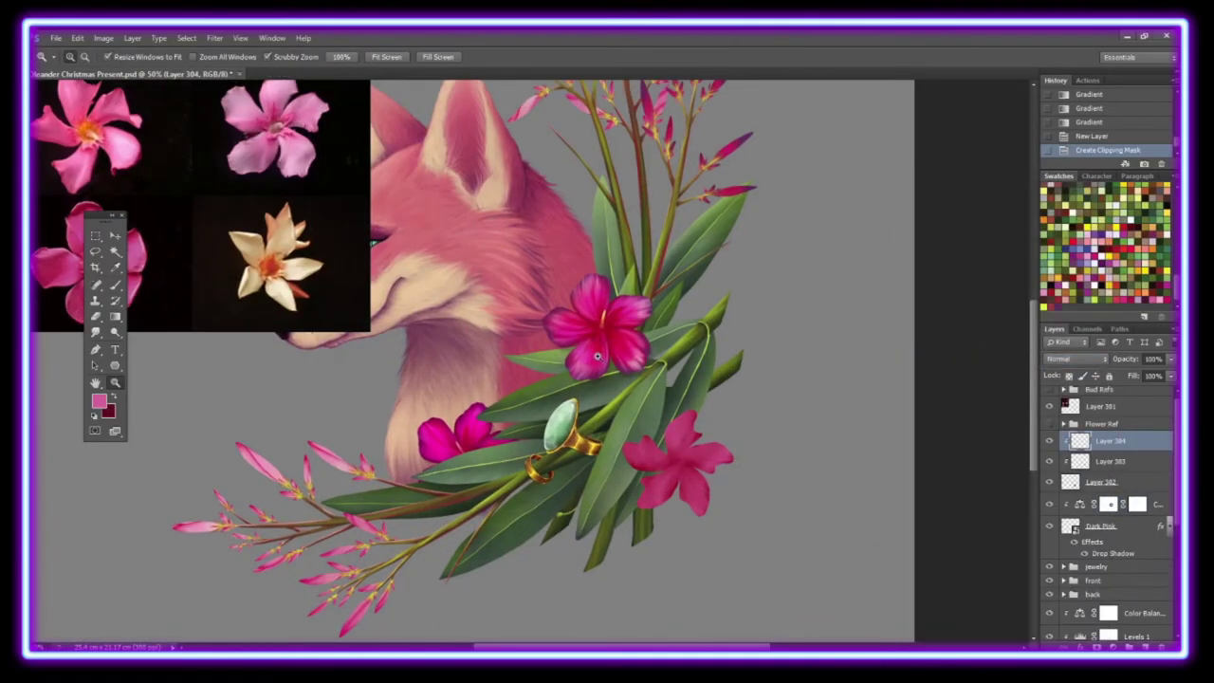
{"action": "left_click", "coordinate": [698, 453]}
{"action": "key", "text": "b"}
{"action": "left_click_drag", "start_coordinate": [474, 474], "coordinate": [578, 360]}
{"action": "left_click_drag", "start_coordinate": [606, 170], "coordinate": [815, 304]}
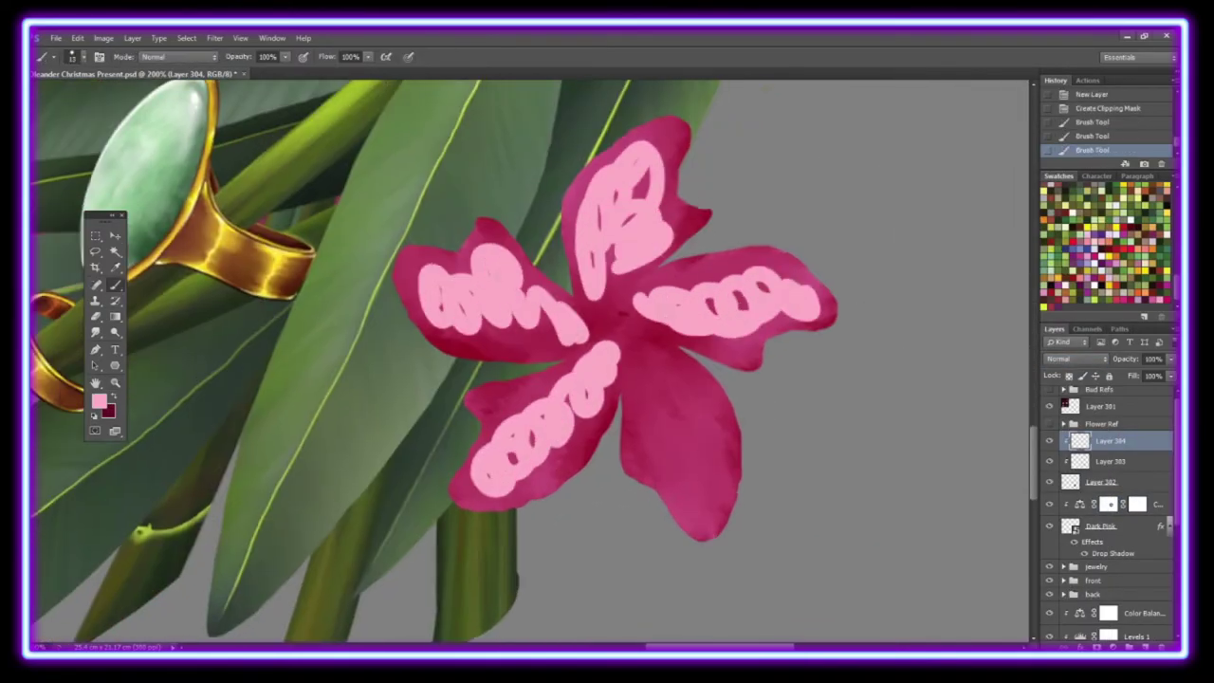
{"action": "left_click_drag", "start_coordinate": [644, 360], "coordinate": [711, 512]}
Step: Smudge the pink into each petal and lighten the dark flower centre
{"action": "key", "text": "r"}
{"action": "right_click", "coordinate": [179, 303]}
{"action": "mouse_move", "coordinate": [607, 342]}
{"action": "left_mouse_down"}
{"action": "mouse_move", "coordinate": [474, 474]}
{"action": "mouse_move", "coordinate": [483, 484]}
{"action": "left_mouse_up"}
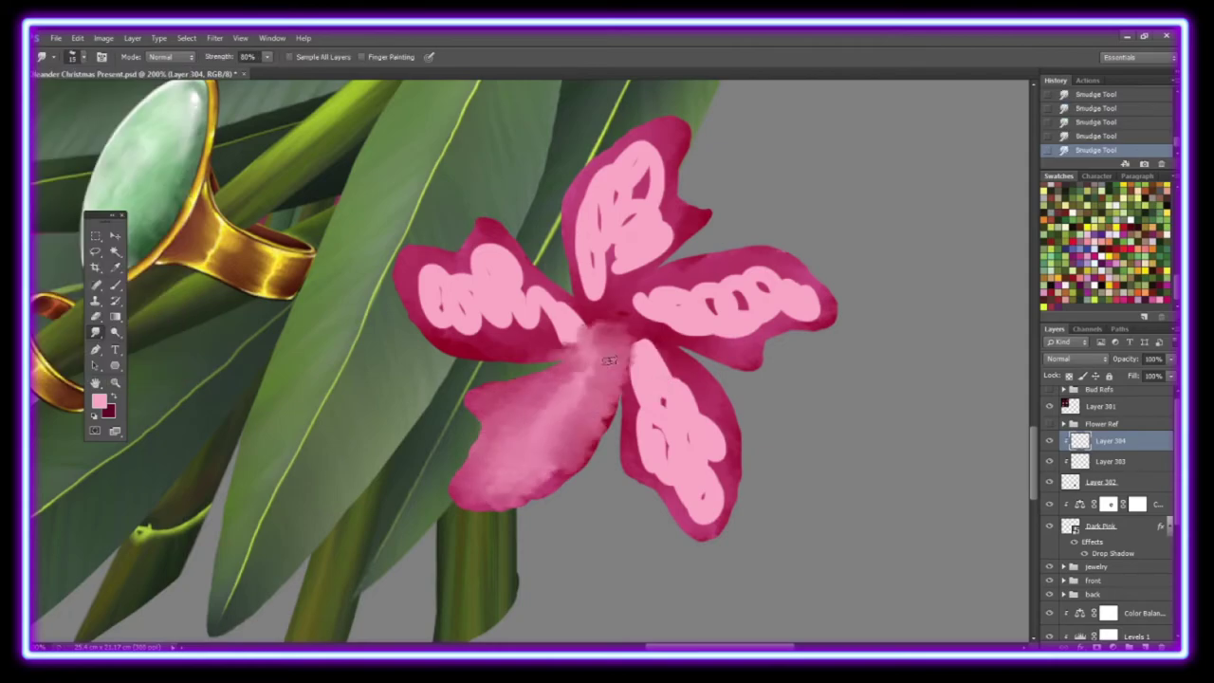
{"action": "left_click_drag", "start_coordinate": [645, 361], "coordinate": [722, 469]}
{"action": "mouse_move", "coordinate": [617, 323]}
{"action": "left_mouse_down"}
{"action": "mouse_move", "coordinate": [816, 303]}
{"action": "mouse_move", "coordinate": [645, 142]}
{"action": "mouse_move", "coordinate": [683, 455]}
{"action": "left_mouse_up"}
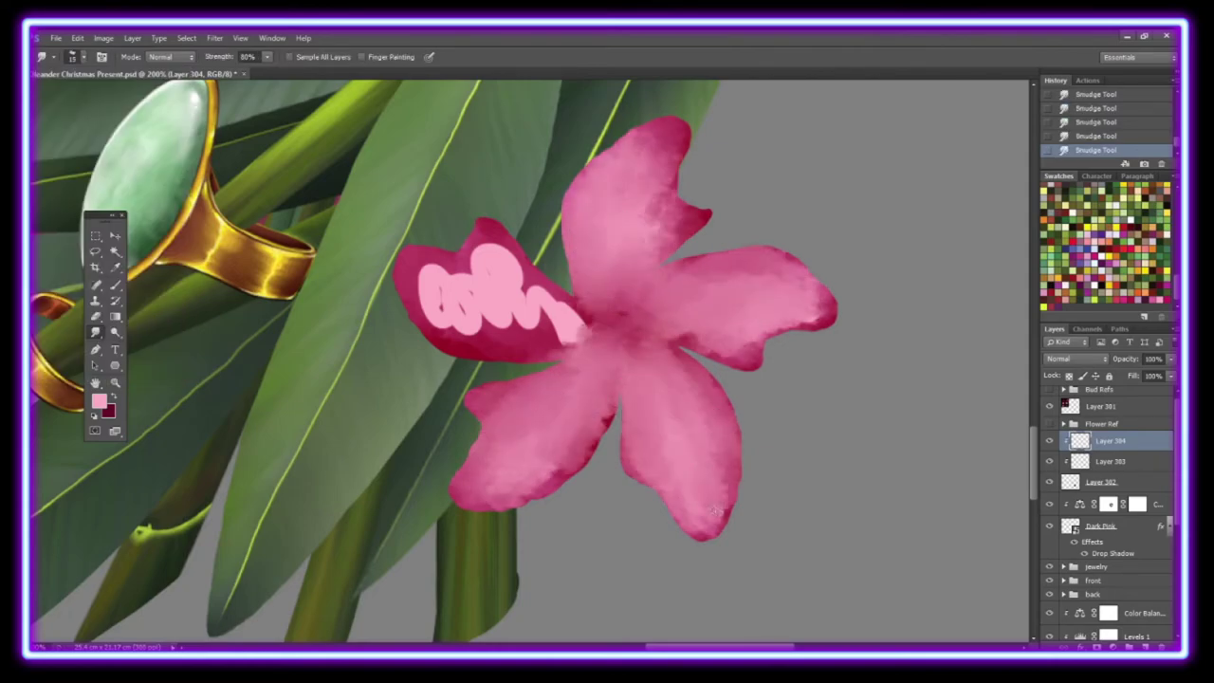
{"action": "mouse_move", "coordinate": [569, 322]}
{"action": "left_mouse_down"}
{"action": "mouse_move", "coordinate": [468, 316]}
{"action": "mouse_move", "coordinate": [569, 313]}
{"action": "left_mouse_up"}
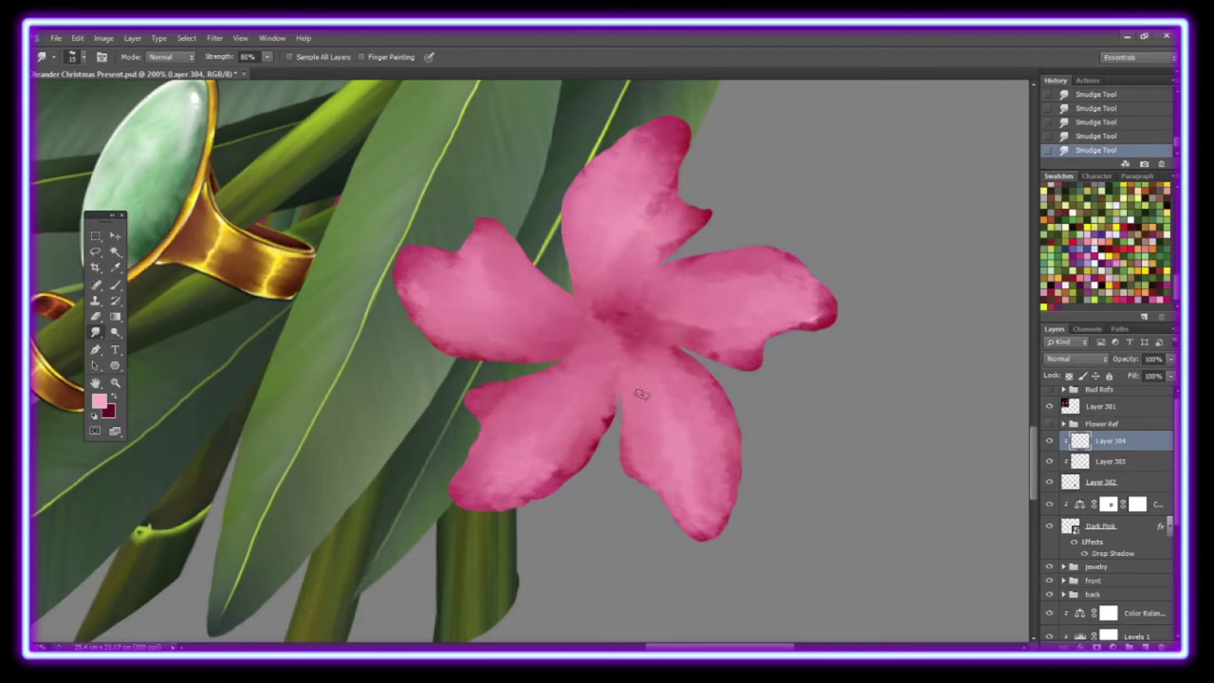
{"action": "left_click_drag", "start_coordinate": [685, 384], "coordinate": [668, 479]}
{"action": "left_click_drag", "start_coordinate": [706, 330], "coordinate": [589, 345]}
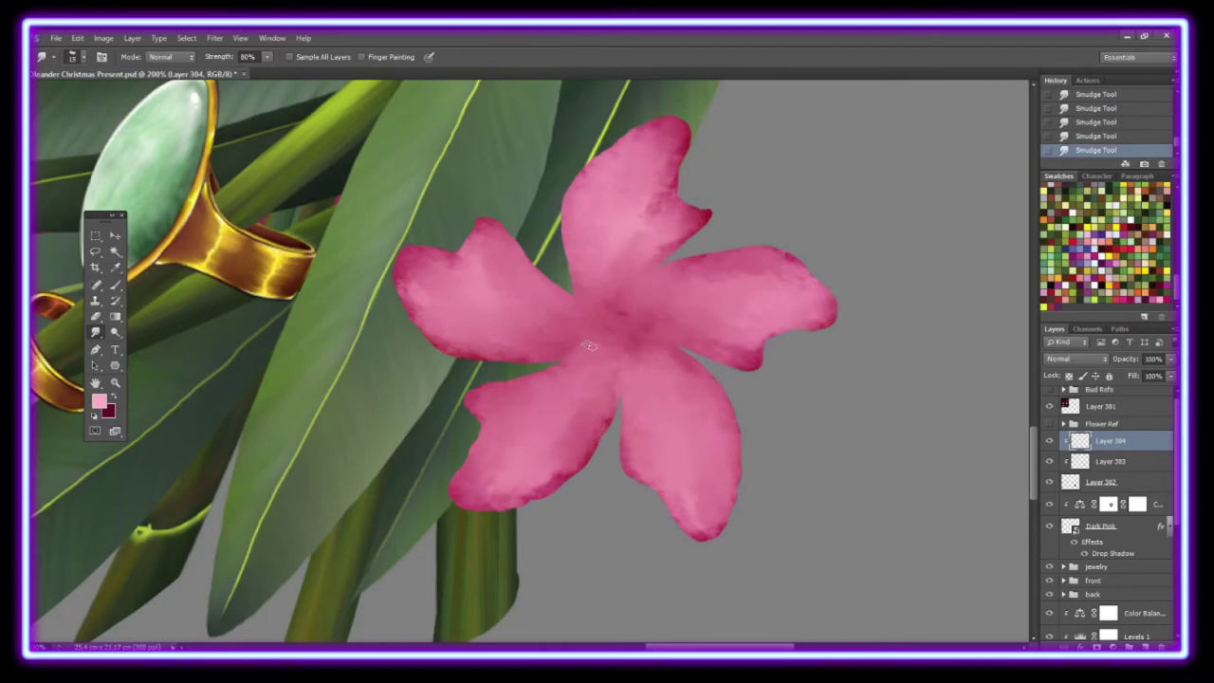
Step: Zoom in on the centre and paint thin dark veins radiating between the petals
{"action": "key", "text": "z"}
{"action": "left_click_drag", "start_coordinate": [697, 248], "coordinate": [731, 430]}
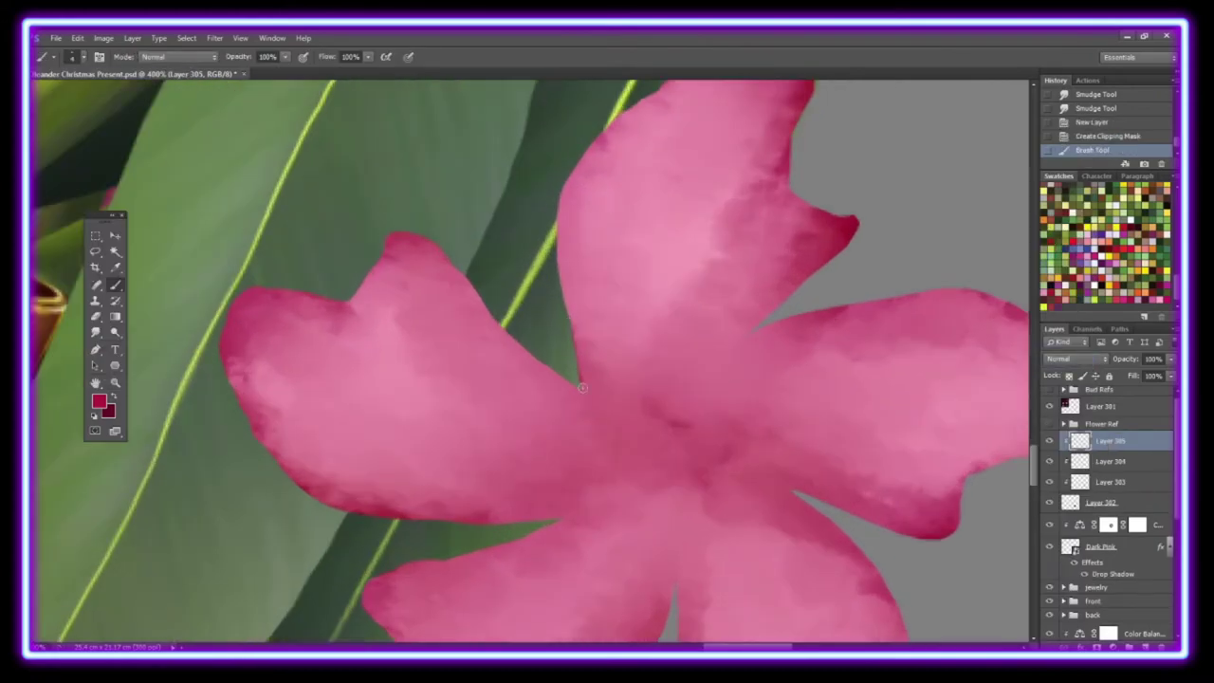
{"action": "left_click_drag", "start_coordinate": [734, 340], "coordinate": [701, 473]}
{"action": "left_click_drag", "start_coordinate": [702, 472], "coordinate": [705, 347]}
{"action": "left_click_drag", "start_coordinate": [794, 358], "coordinate": [704, 347]}
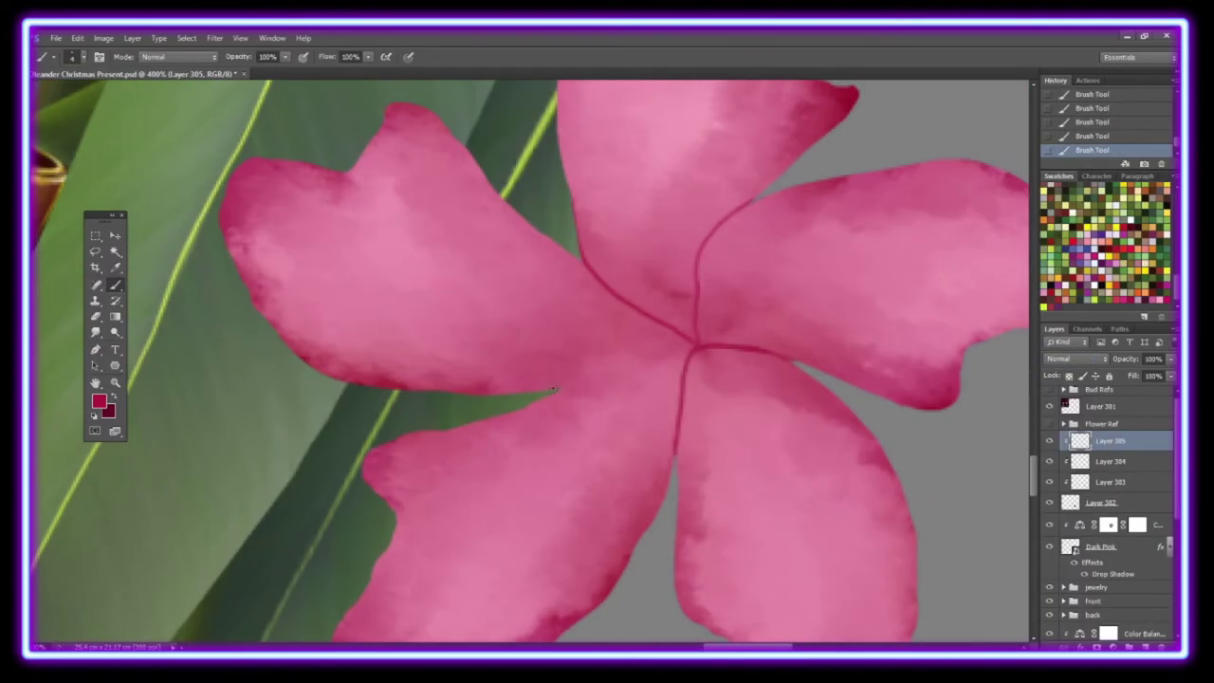
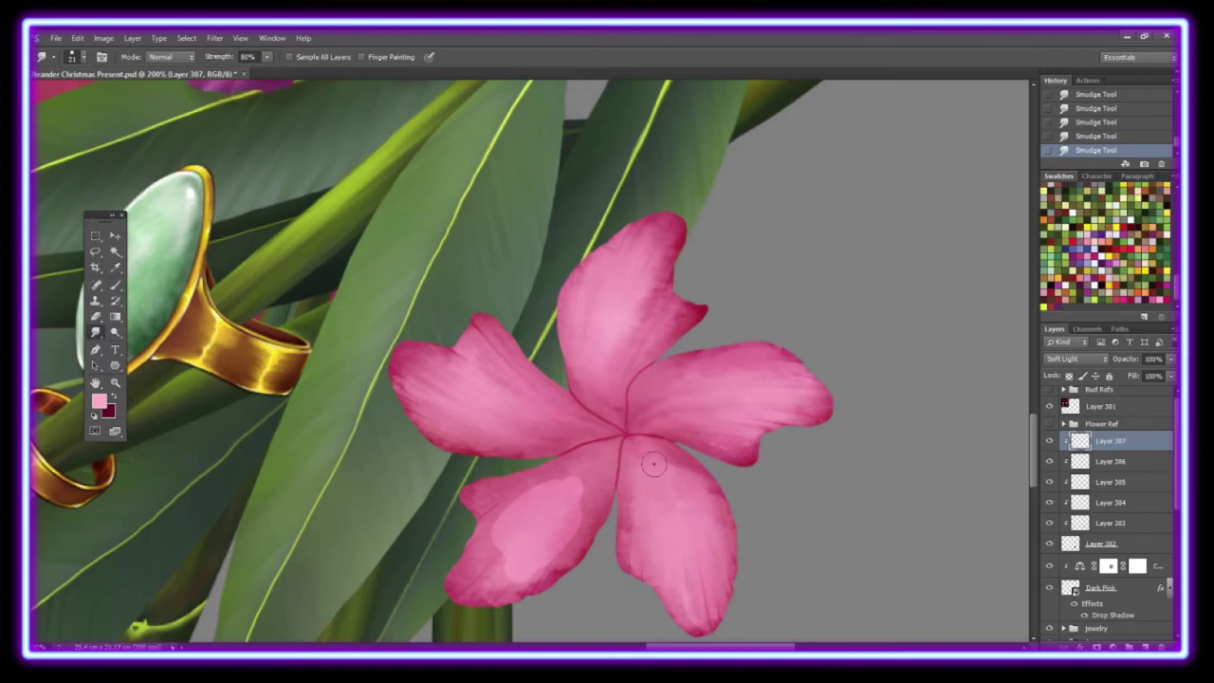
Step: Shift the jade ring's colour balance and clip that adjustment to the Jade Ring group
{"action": "key", "text": "z"}
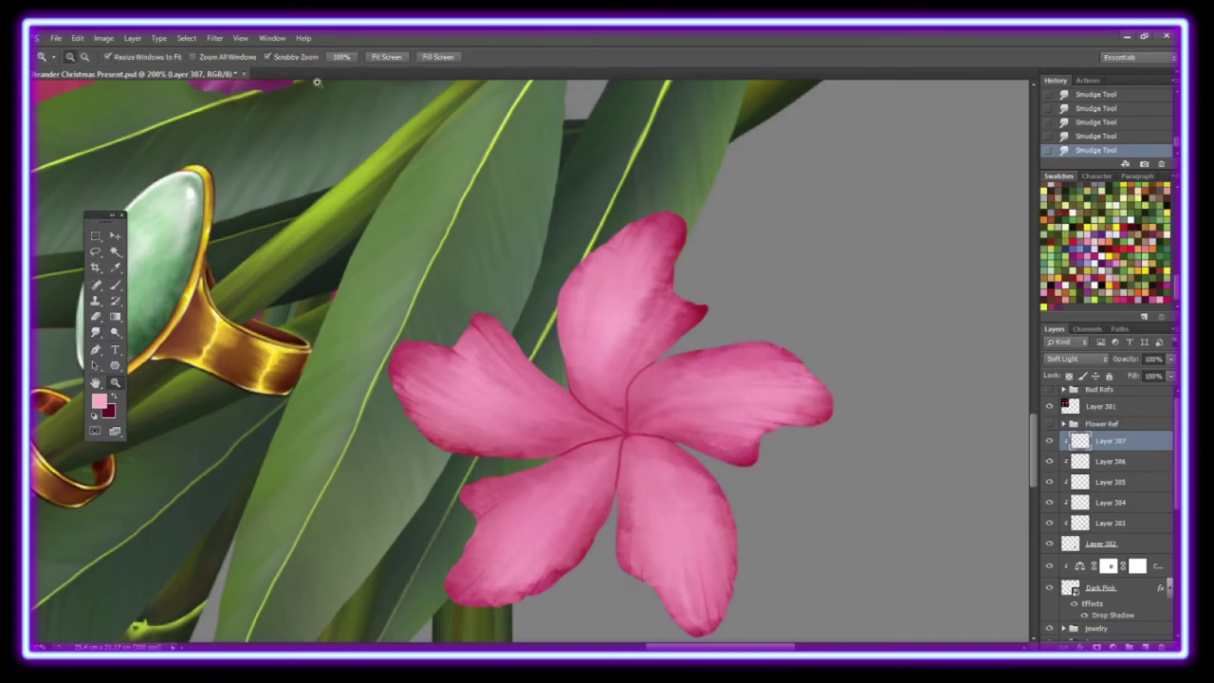
{"action": "left_click", "coordinate": [692, 521], "text": "alt"}
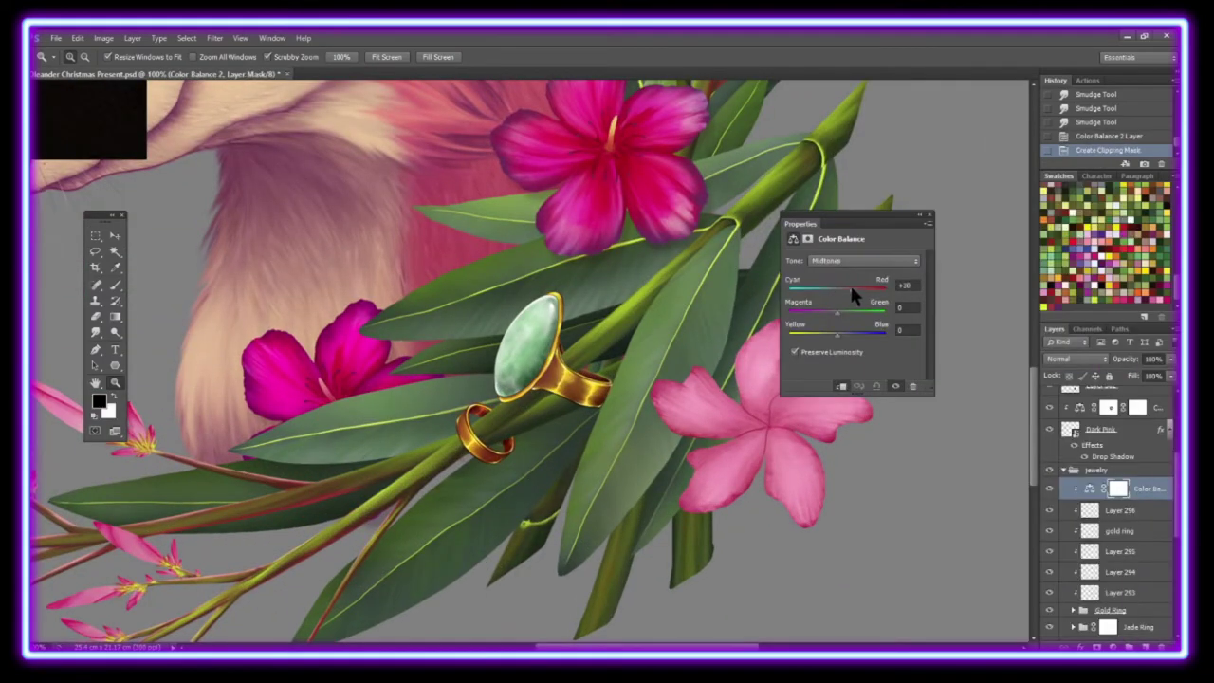
{"action": "left_click_drag", "start_coordinate": [837, 333], "coordinate": [825, 334]}
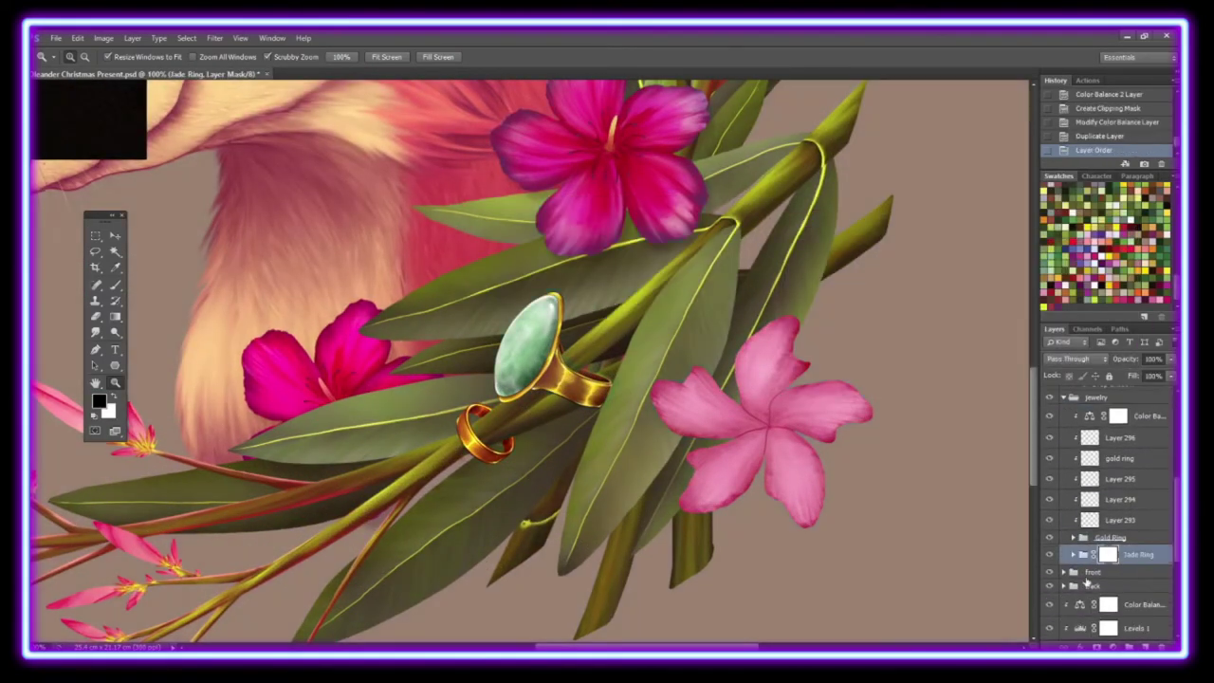
{"action": "right_click", "coordinate": [1138, 560]}
{"action": "left_click", "coordinate": [989, 357]}
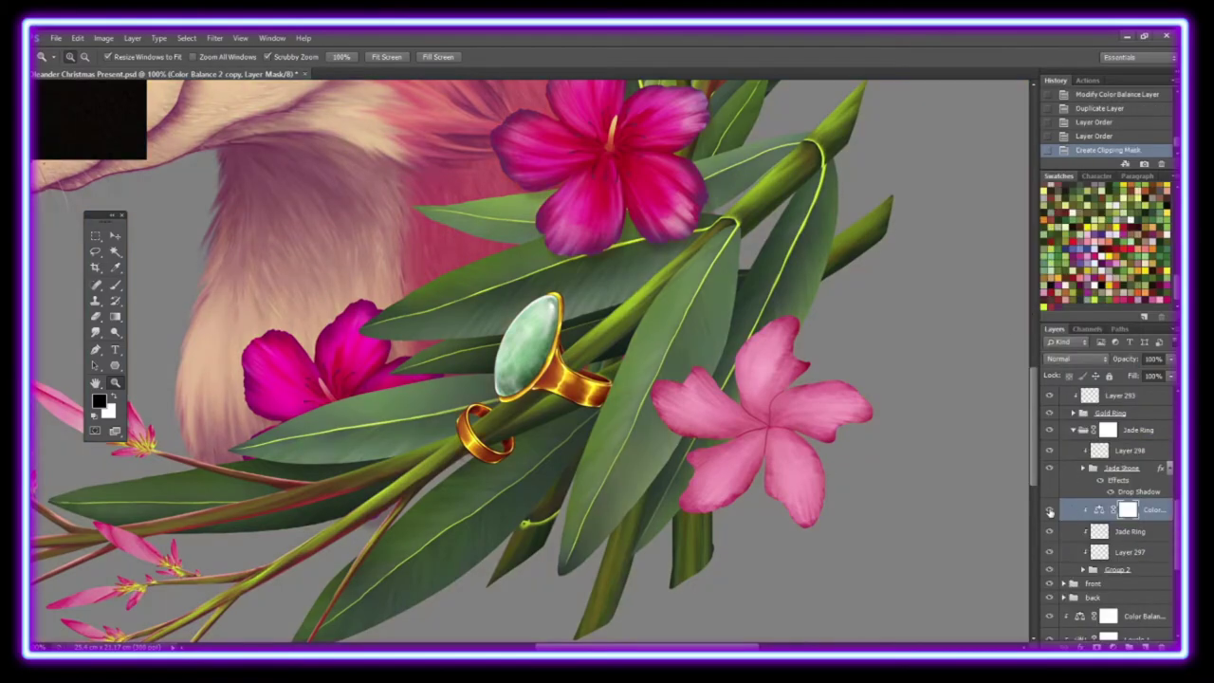
Step: Add a new empty layer above the flower layers in the Flower Ref group
{"action": "scroll", "coordinate": [1119, 474], "scroll_direction": "up", "scroll_amount": 3}
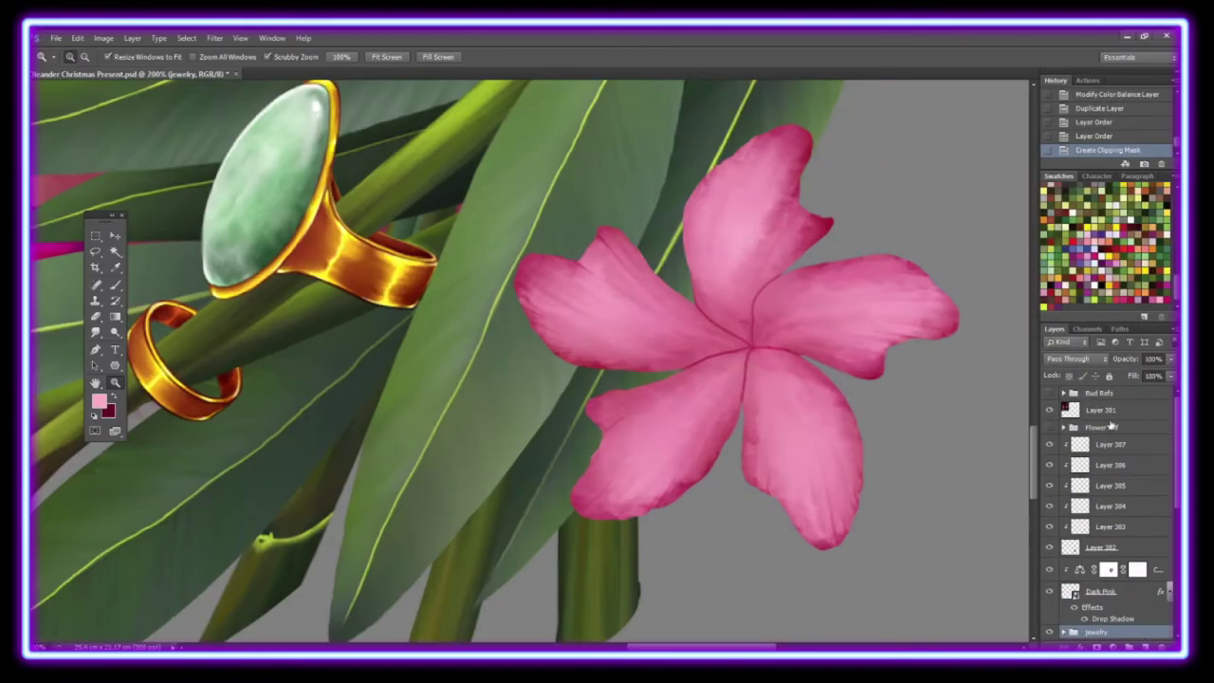
{"action": "left_click", "coordinate": [1101, 427]}
{"action": "key", "text": "ctrl+shift+alt+n"}
Step: Paint dark-magenta star petals at the pink flower's centre and tidy their edges
{"action": "left_click", "coordinate": [386, 57]}
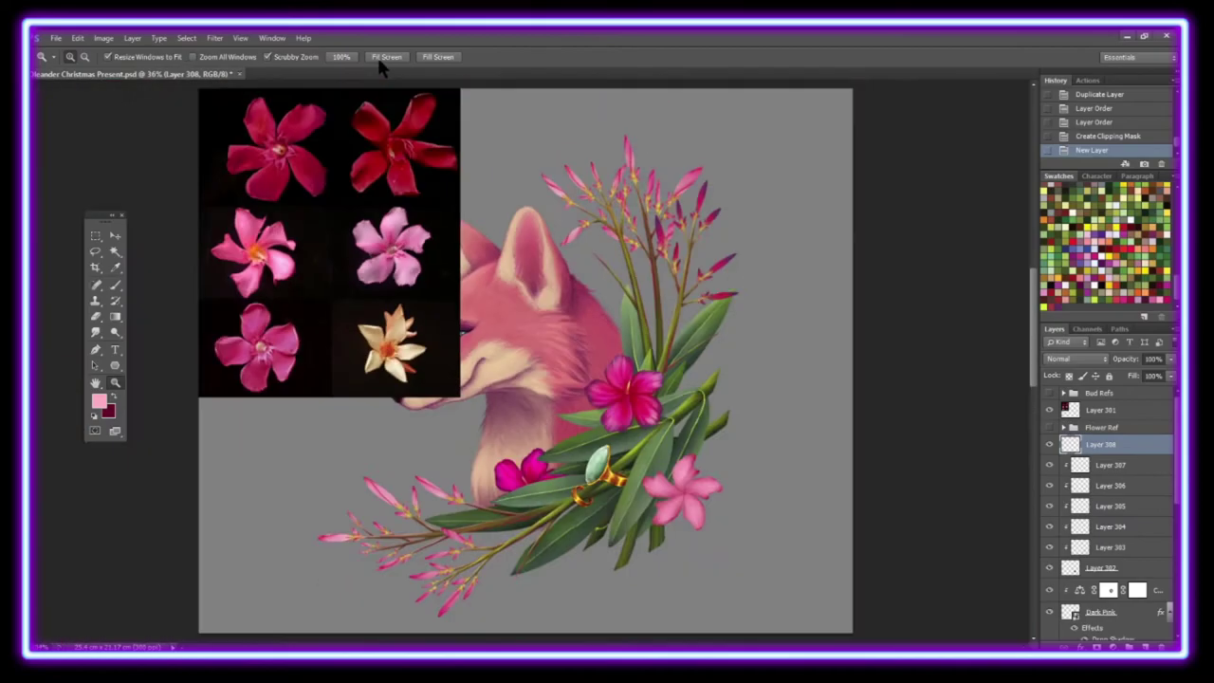
{"action": "left_click_drag", "start_coordinate": [650, 343], "coordinate": [680, 406]}
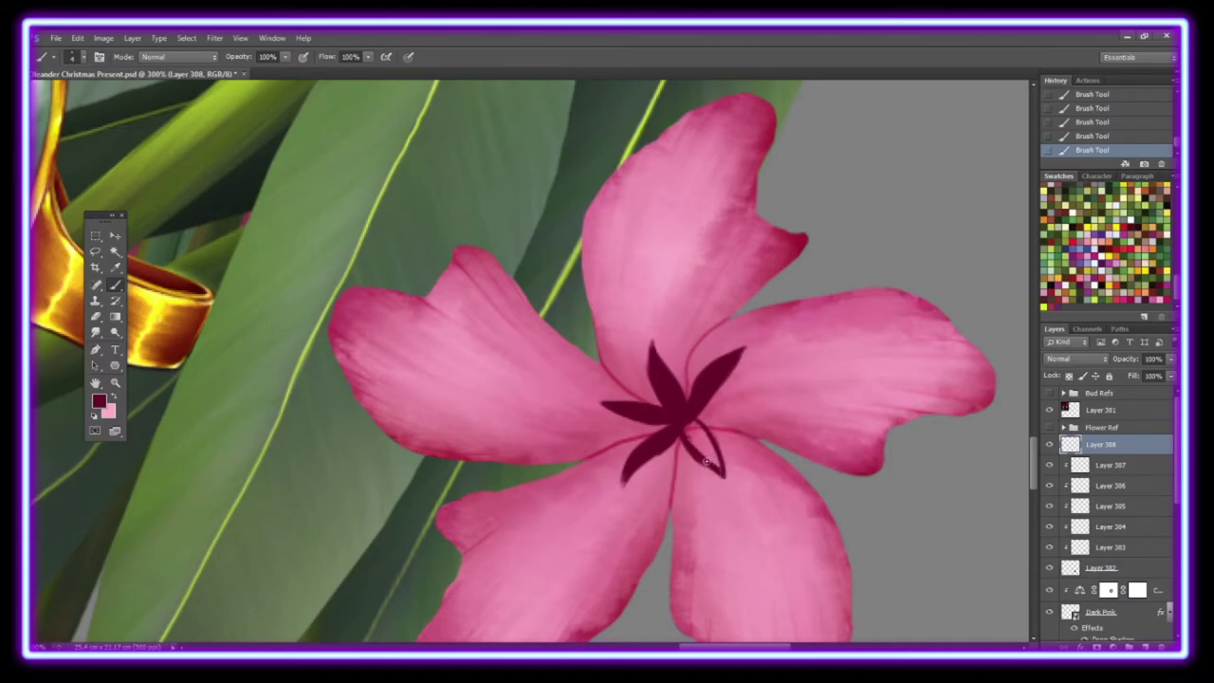
{"action": "key", "text": "e"}
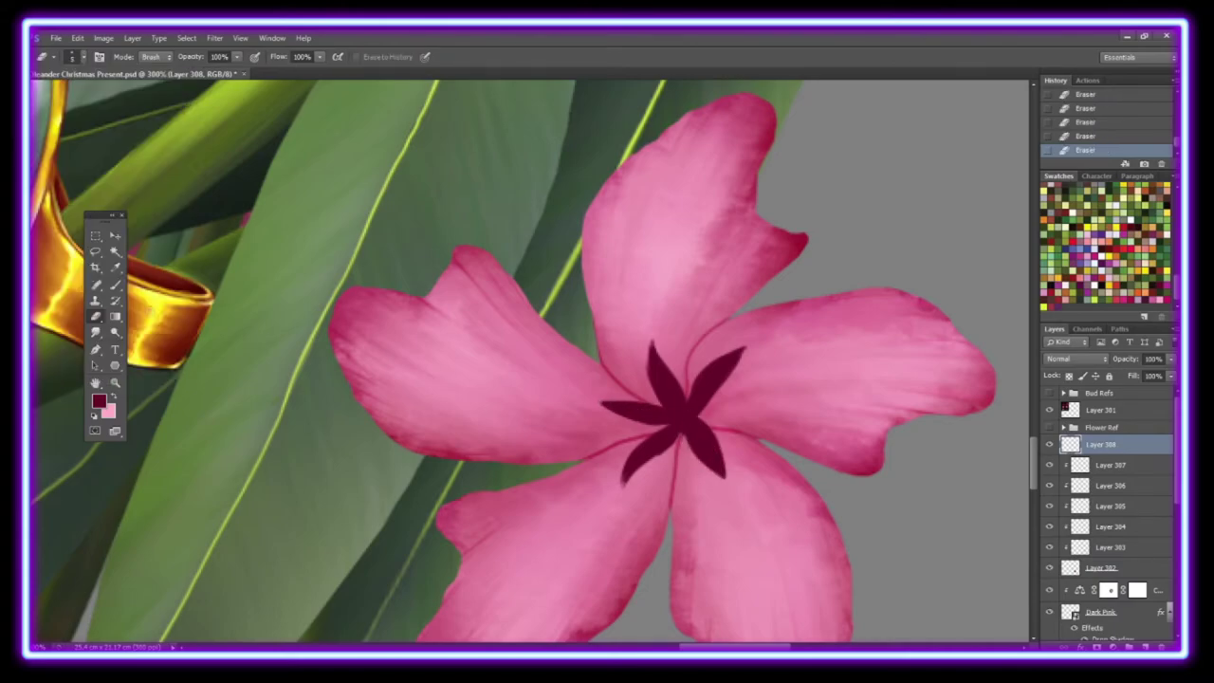
{"action": "key", "text": "b"}
{"action": "scroll", "coordinate": [669, 347], "scroll_direction": "up", "scroll_amount": 2}
{"action": "left_click", "coordinate": [81, 57]}
{"action": "left_click", "coordinate": [670, 347]}
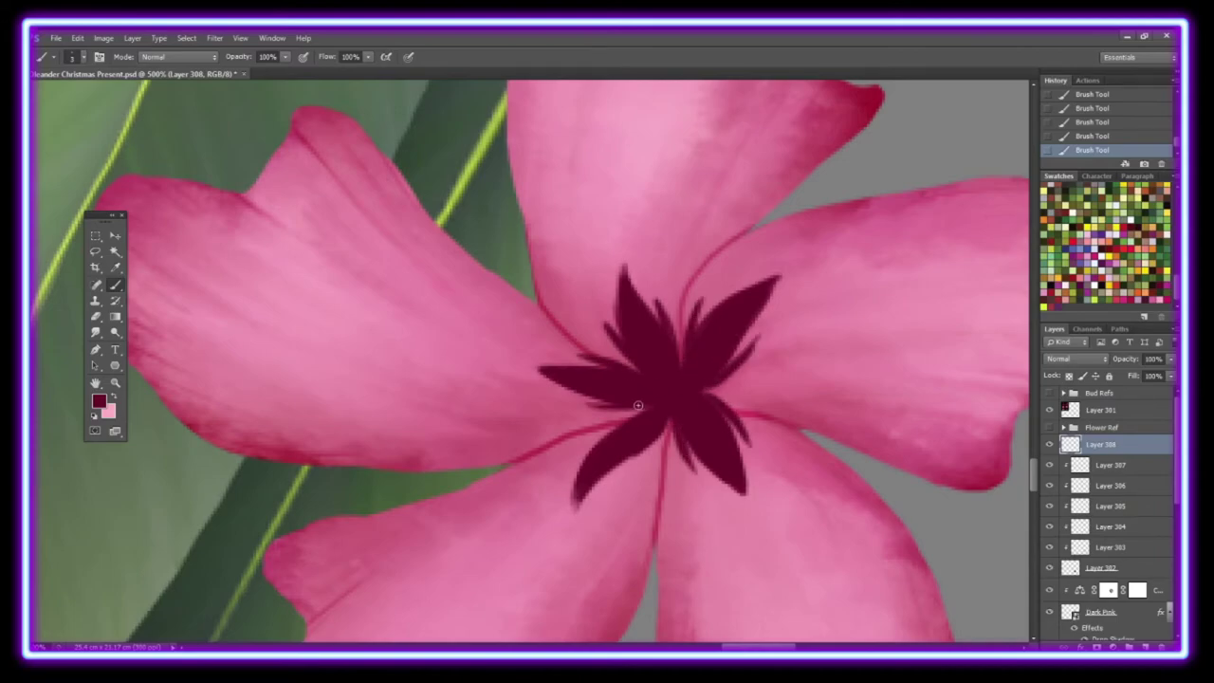
{"action": "key", "text": "e"}
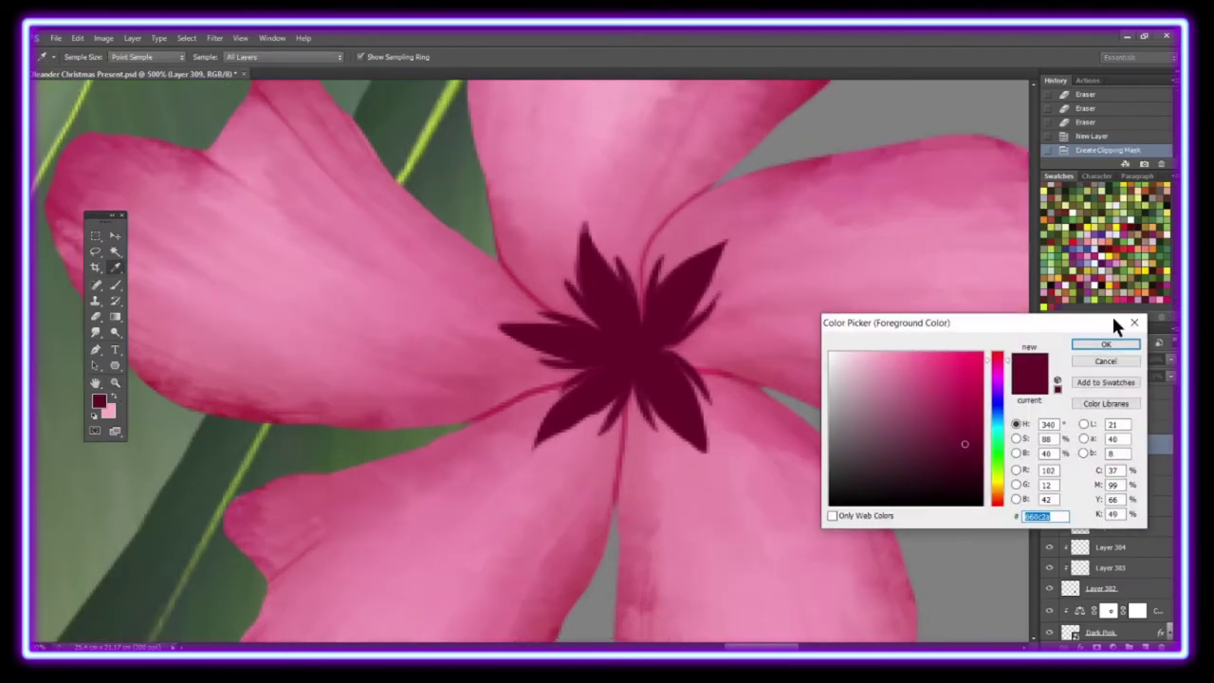
Step: Paint pink strokes over the star centre and smudge them together
{"action": "left_click", "coordinate": [1105, 344]}
{"action": "left_click_drag", "start_coordinate": [583, 237], "coordinate": [612, 332]}
{"action": "left_click_drag", "start_coordinate": [683, 275], "coordinate": [663, 418]}
{"action": "left_click_drag", "start_coordinate": [531, 337], "coordinate": [616, 351]}
{"action": "left_click", "coordinate": [76, 57]}
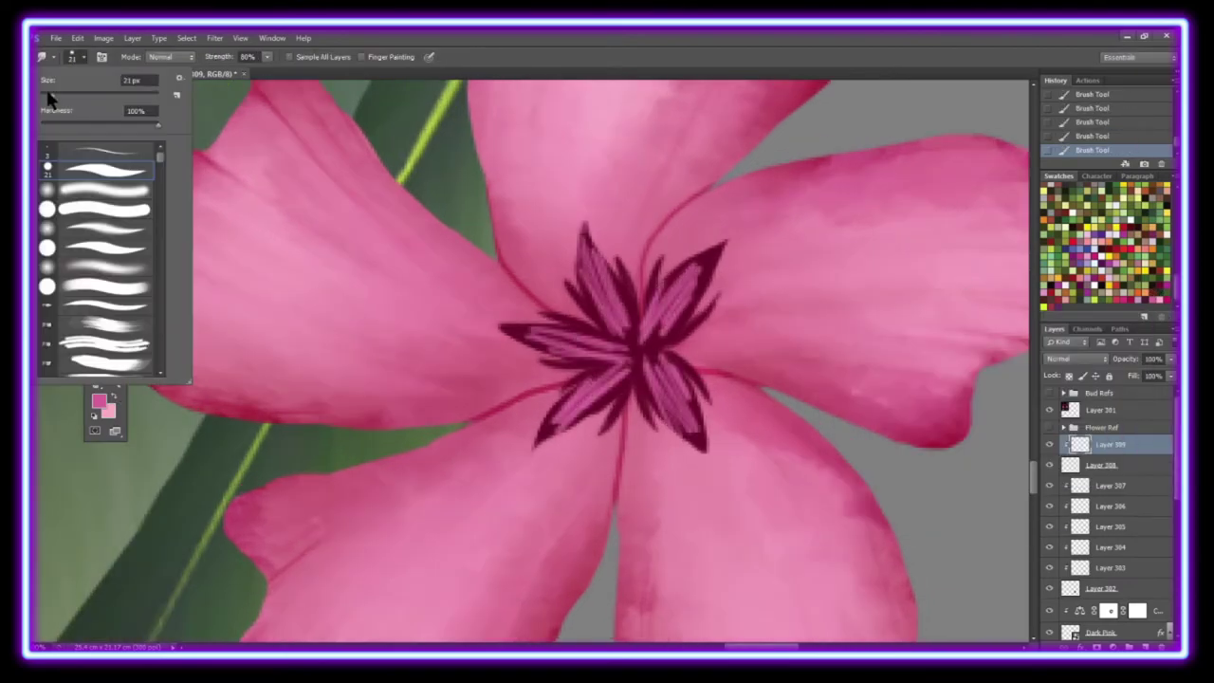
{"action": "key", "text": "Return"}
{"action": "left_click_drag", "start_coordinate": [512, 332], "coordinate": [626, 346]}
{"action": "left_click_drag", "start_coordinate": [588, 237], "coordinate": [621, 337]}
{"action": "left_click_drag", "start_coordinate": [540, 436], "coordinate": [628, 353]}
{"action": "left_click_drag", "start_coordinate": [702, 441], "coordinate": [635, 361]}
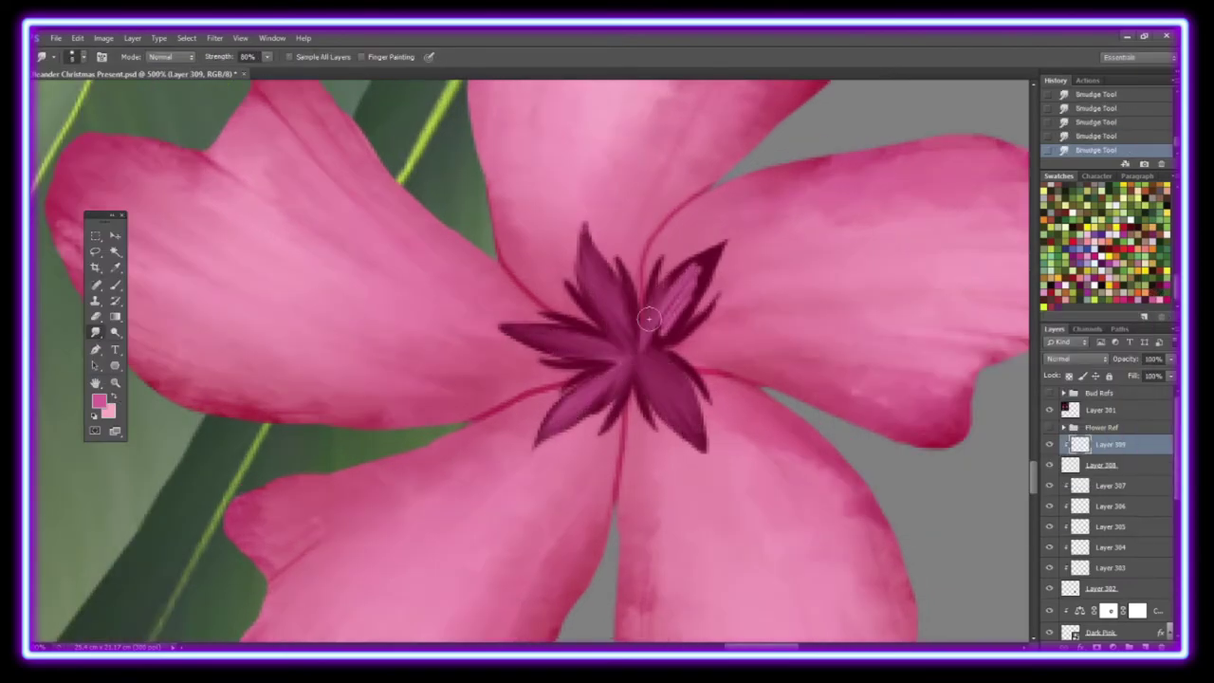
{"action": "left_click_drag", "start_coordinate": [716, 251], "coordinate": [636, 355]}
Step: Paint and blend light pink highlights on the star petals on a clipped layer
{"action": "key", "text": "x"}
{"action": "right_click", "coordinate": [1109, 444]}
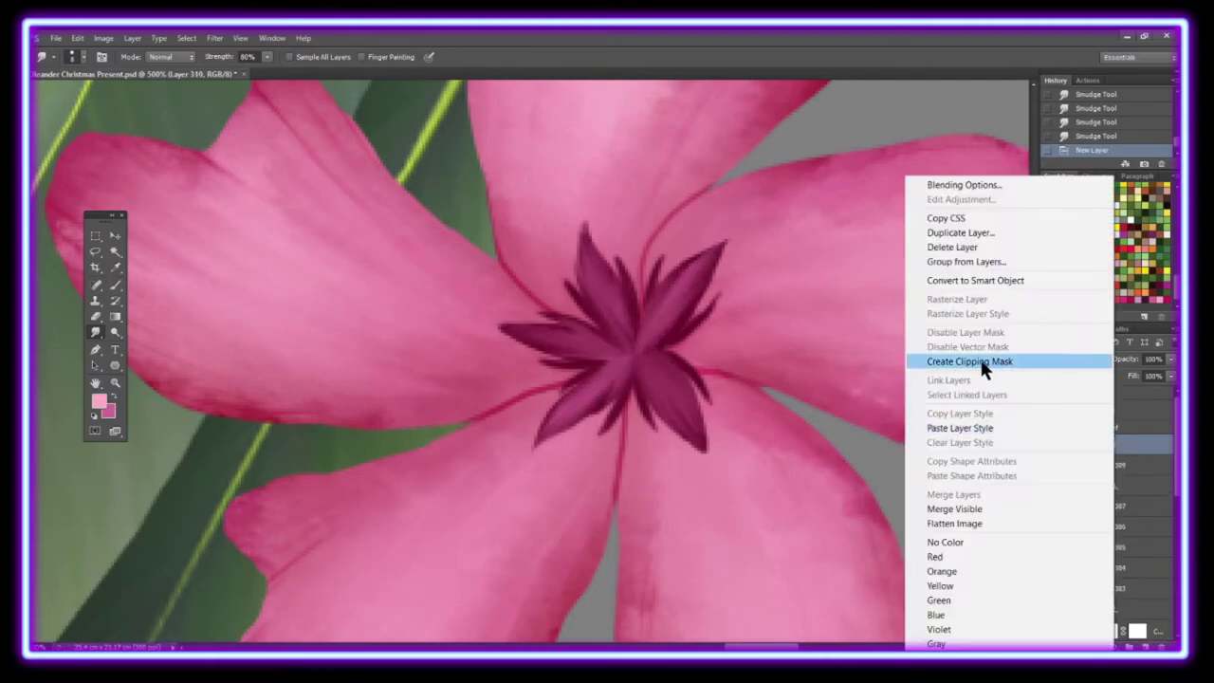
{"action": "left_click", "coordinate": [986, 358]}
{"action": "left_click_drag", "start_coordinate": [607, 284], "coordinate": [621, 341]}
{"action": "left_click_drag", "start_coordinate": [663, 280], "coordinate": [663, 408]}
{"action": "left_click_drag", "start_coordinate": [531, 341], "coordinate": [621, 352]}
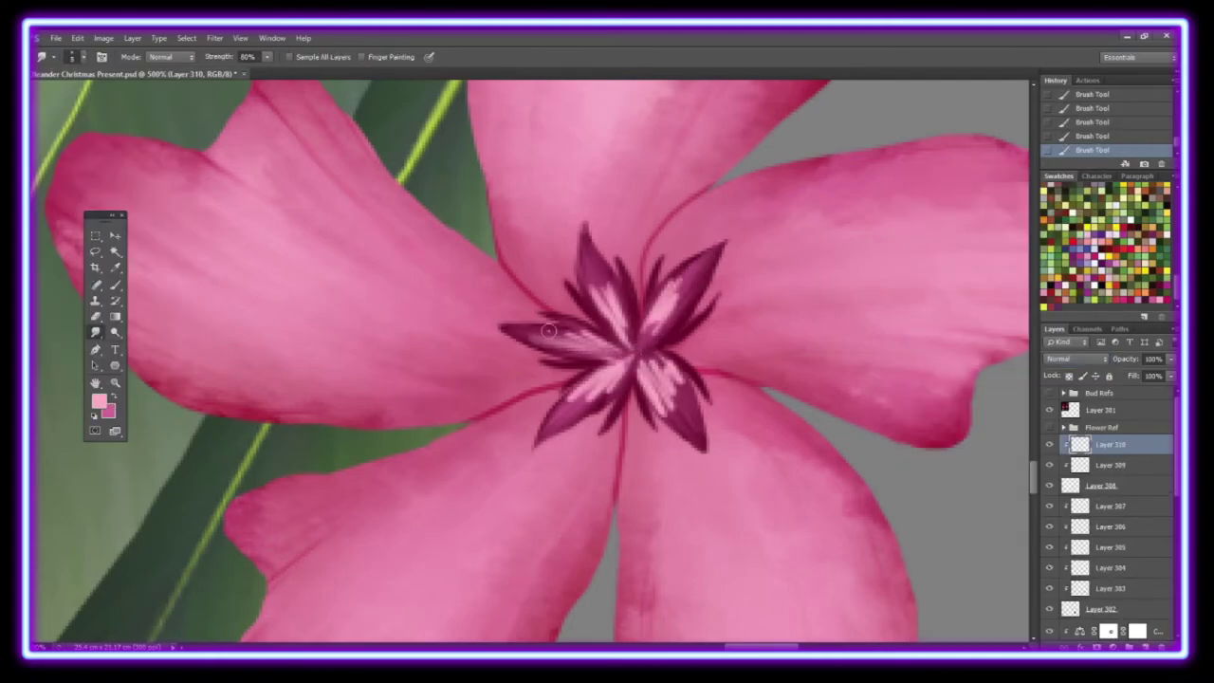
{"action": "left_click_drag", "start_coordinate": [697, 431], "coordinate": [637, 355]}
{"action": "left_click_drag", "start_coordinate": [555, 413], "coordinate": [621, 365]}
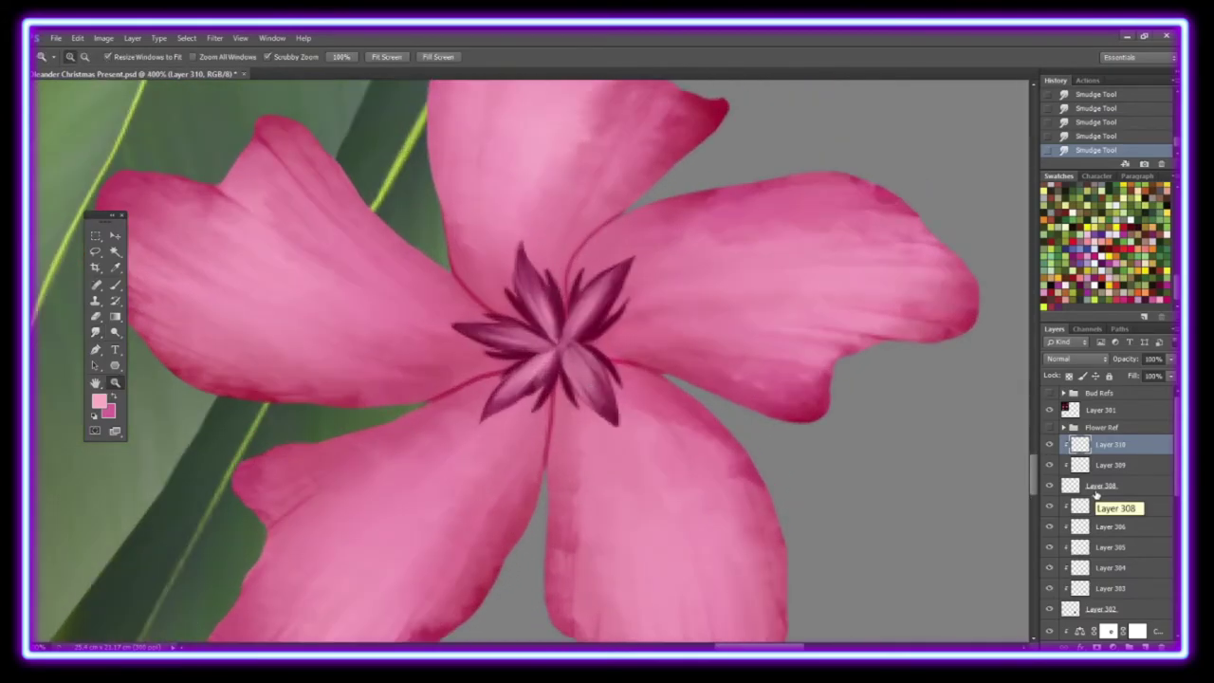
{"action": "left_click", "coordinate": [1096, 493]}
{"action": "key", "text": "ctrl+shift+alt+n"}
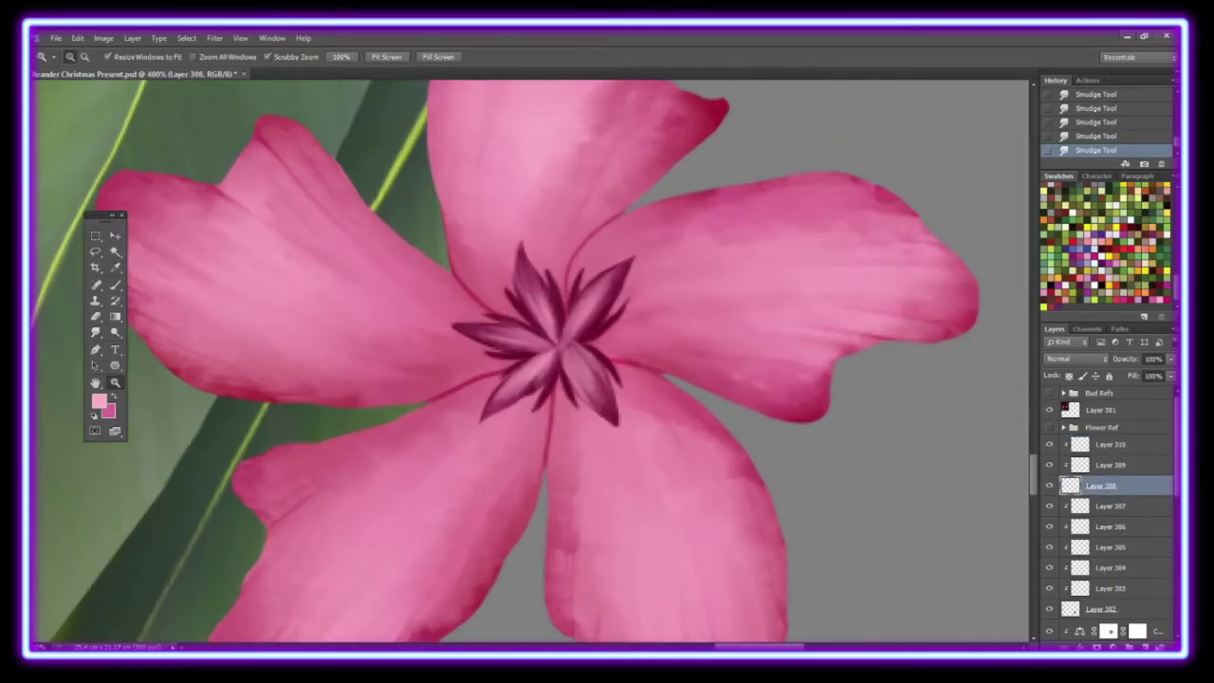
{"action": "key", "text": "g"}
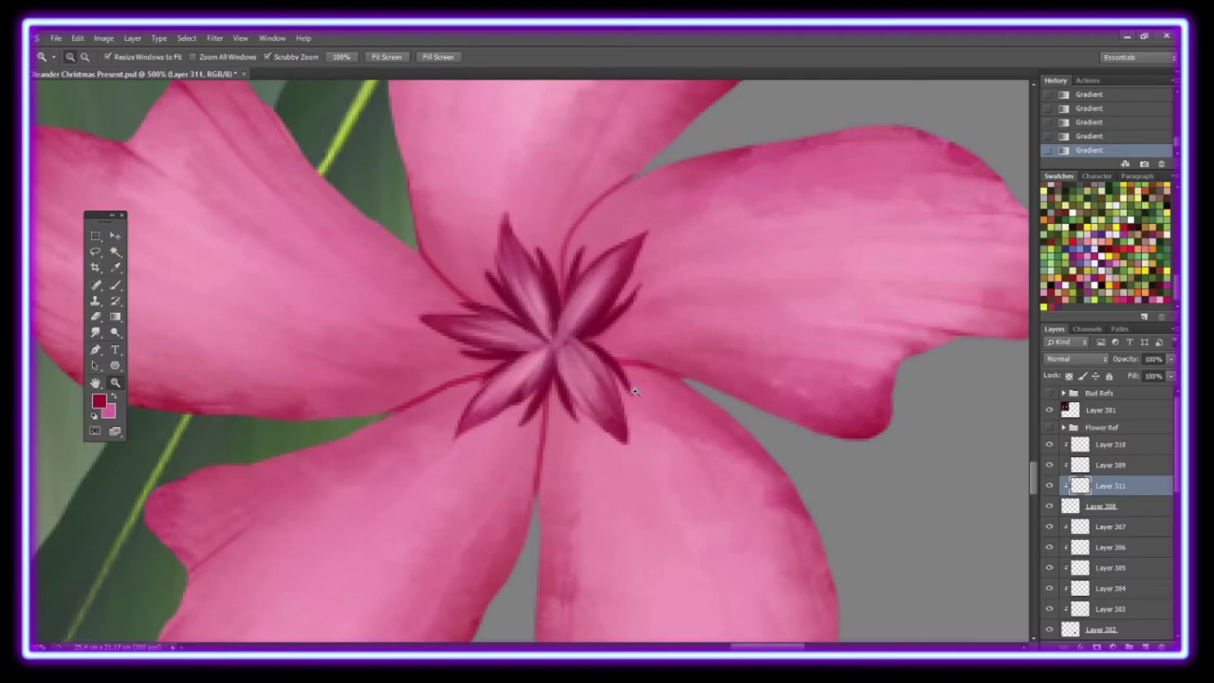
Step: Paint a dark ring and round throat at the centre, throat layer Multiply at 53% opacity
{"action": "left_click", "coordinate": [1110, 444]}
{"action": "key", "text": "ctrl+shift+alt+n"}
{"action": "left_click", "coordinate": [115, 285]}
{"action": "left_click_drag", "start_coordinate": [531, 342], "coordinate": [569, 365]}
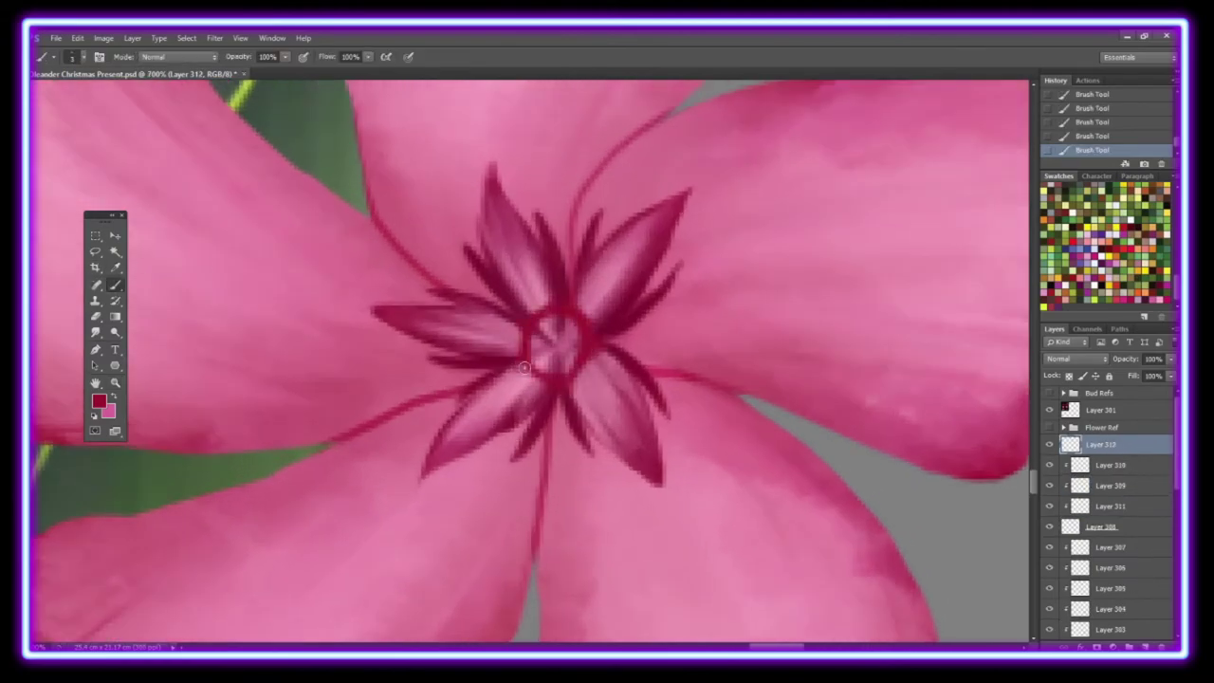
{"action": "key", "text": "ctrl+shift+alt+n"}
{"action": "left_click_drag", "start_coordinate": [559, 331], "coordinate": [555, 355]}
{"action": "key", "text": "shift+alt+m"}
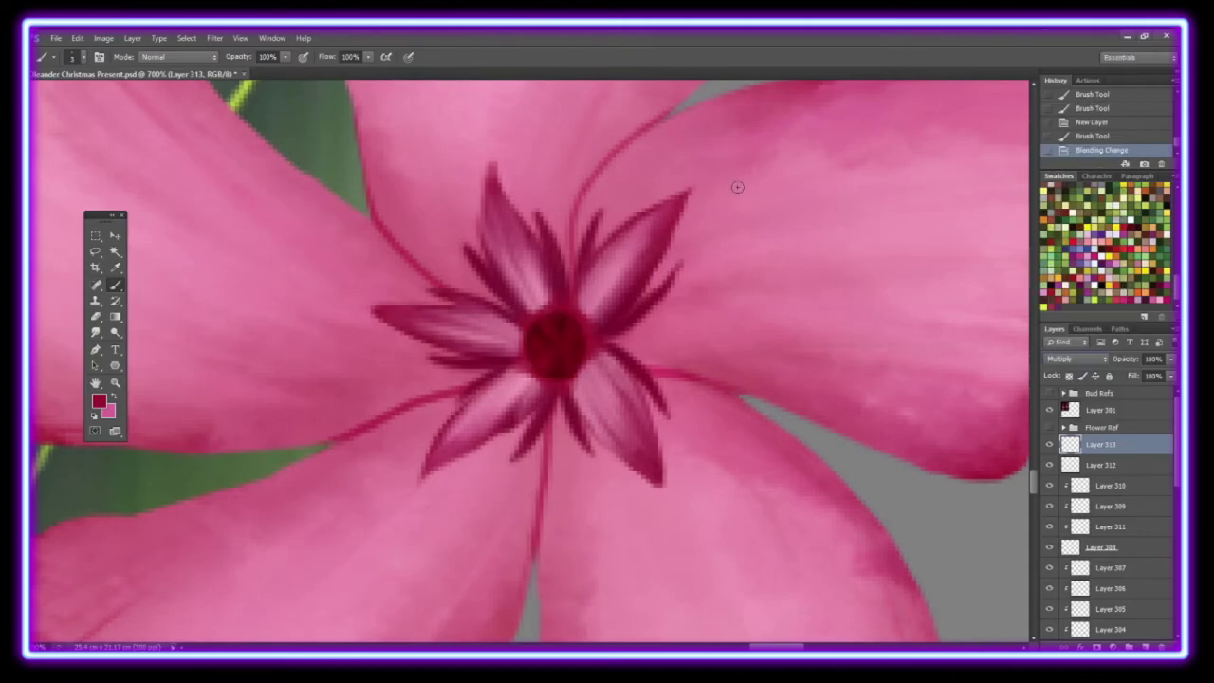
{"action": "left_click", "coordinate": [1170, 359]}
{"action": "left_click_drag", "start_coordinate": [1169, 374], "coordinate": [1140, 374]}
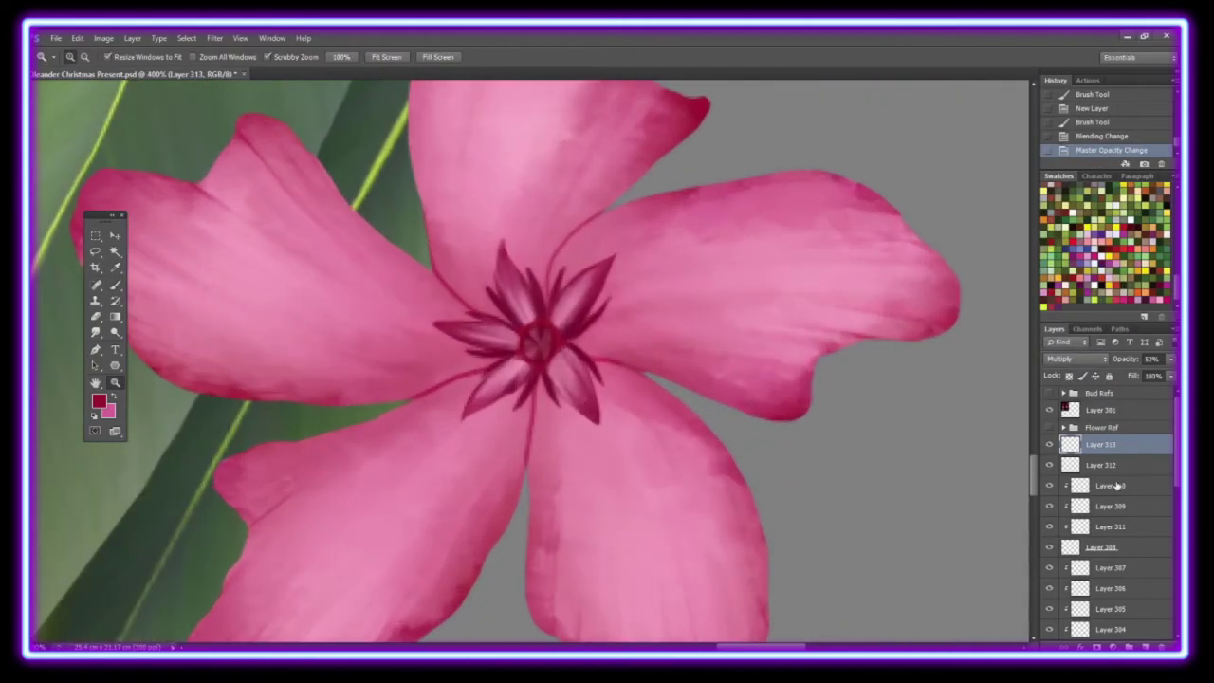
{"action": "left_click", "coordinate": [1100, 547]}
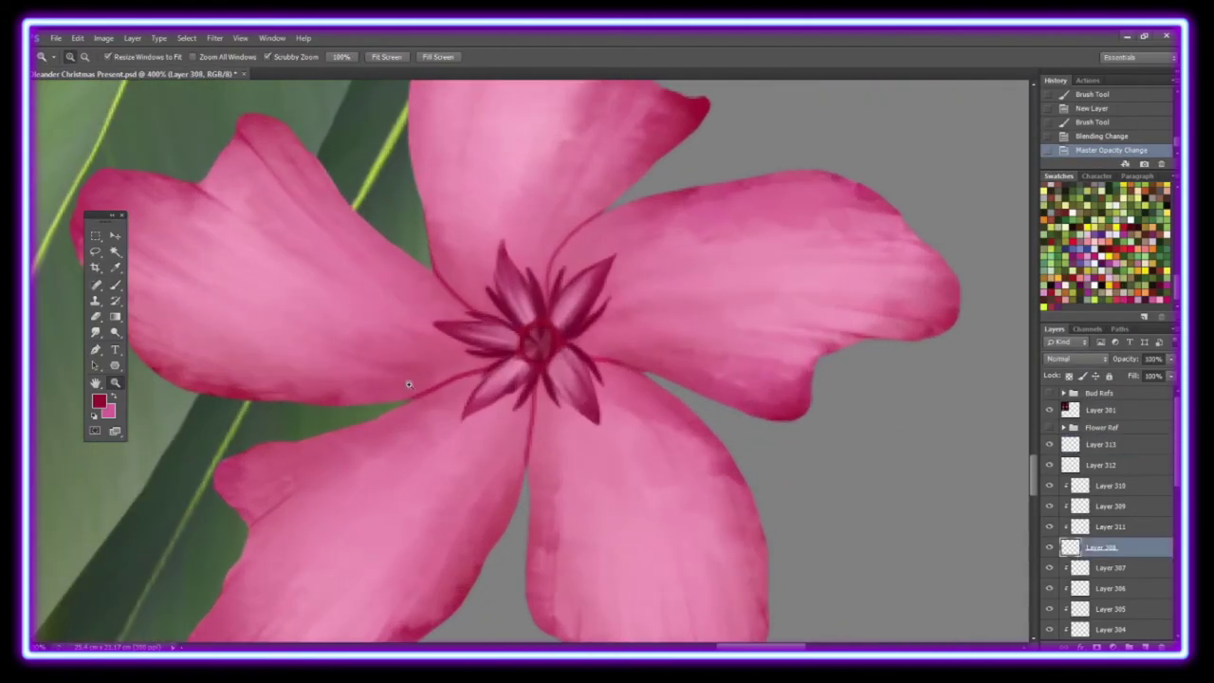
Step: Fill the star-centre selection with dark red on a Multiply layer and Gaussian-blur it
{"action": "left_click", "coordinate": [1069, 444], "text": "ctrl"}
{"action": "key", "text": "ctrl+shift+alt+n"}
{"action": "right_click", "coordinate": [564, 347]}
{"action": "key", "text": "shift+F5"}
{"action": "left_click", "coordinate": [660, 218]}
{"action": "key", "text": "ctrl+d"}
{"action": "left_click", "coordinate": [1075, 358]}
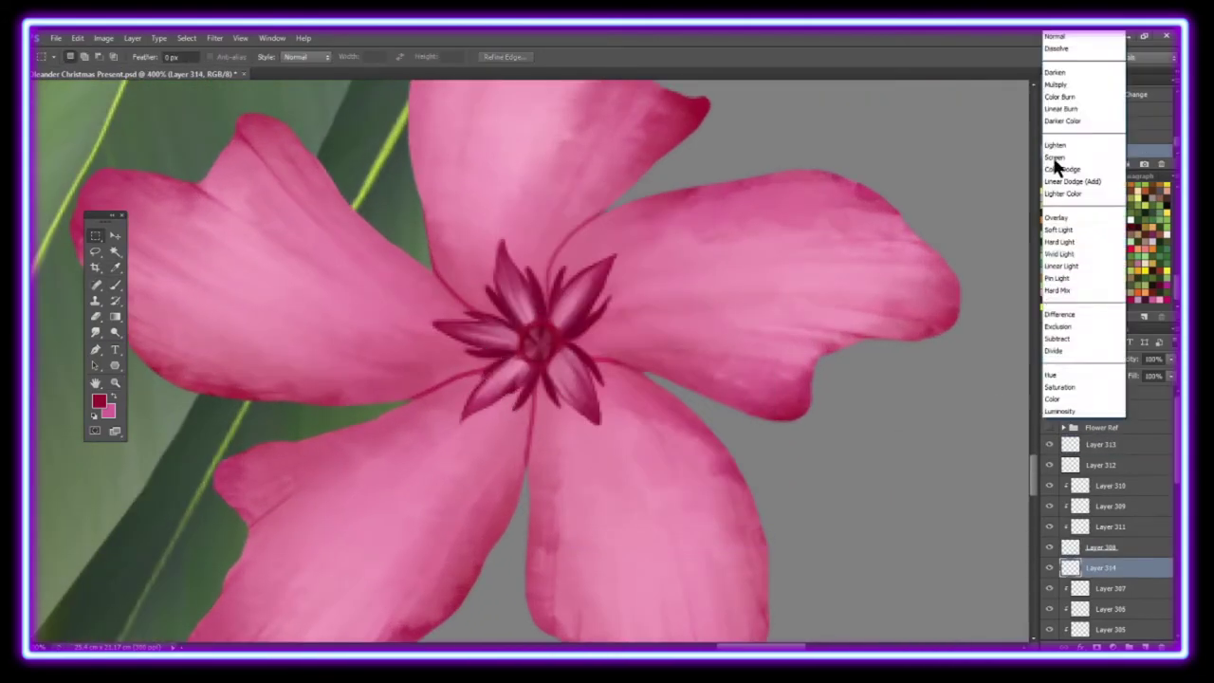
{"action": "left_click", "coordinate": [1057, 162]}
{"action": "left_click_drag", "start_coordinate": [567, 371], "coordinate": [567, 372]}
{"action": "key", "text": "ctrl+alt+f"}
{"action": "left_click", "coordinate": [959, 168]}
Step: Adjust the shadow's hue/saturation and lower its opacity to 44%
{"action": "key", "text": "ctrl+u"}
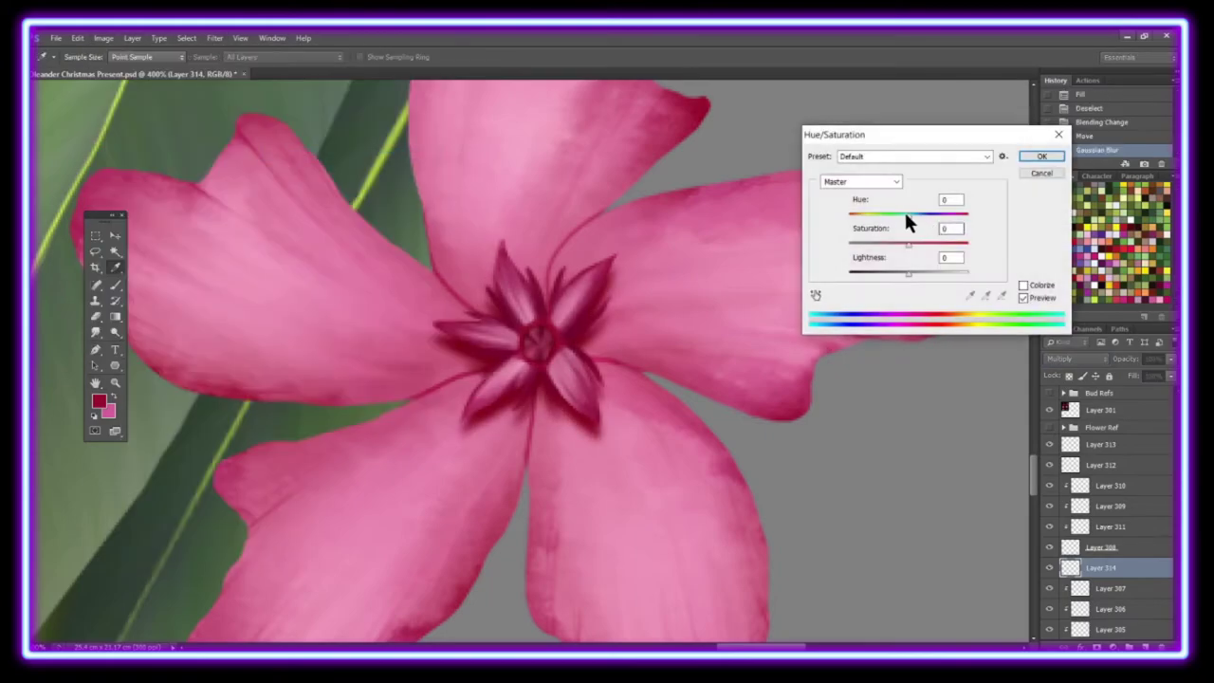
{"action": "left_click_drag", "start_coordinate": [908, 243], "coordinate": [872, 245]}
{"action": "key", "text": "Return"}
{"action": "key", "text": "4"}
{"action": "key", "text": "4"}
{"action": "key", "text": "z"}
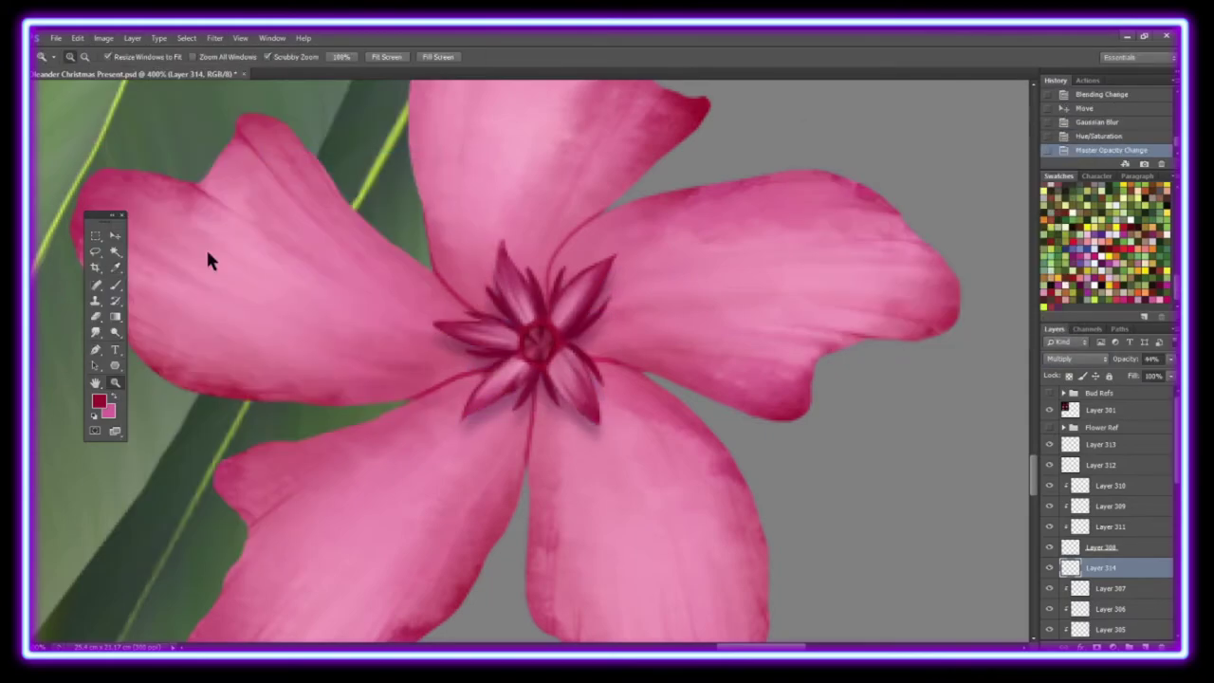
{"action": "key", "text": "ctrl+0"}
{"action": "left_click_drag", "start_coordinate": [692, 510], "coordinate": [710, 504]}
Step: Add a light pink gradient glow on a clipped Soft Light layer above Layer 310
{"action": "left_click", "coordinate": [1109, 485]}
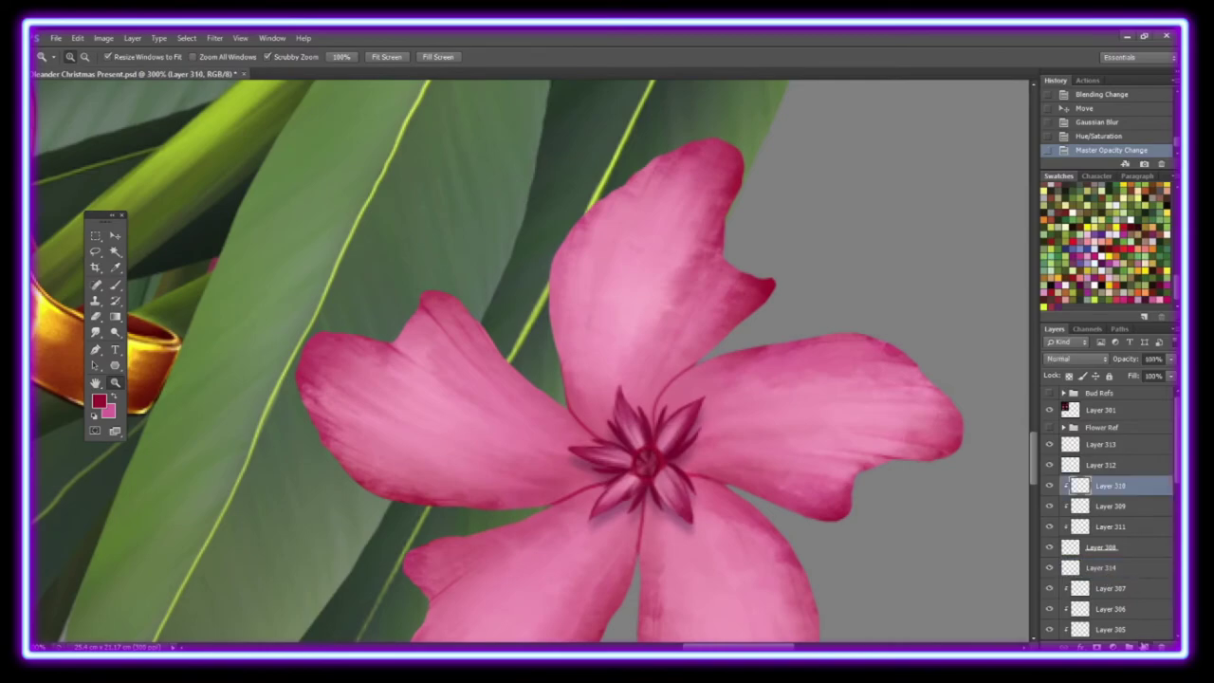
{"action": "left_click", "coordinate": [1144, 647]}
{"action": "key", "text": "ctrl+alt+g"}
{"action": "left_click", "coordinate": [517, 372], "text": "alt"}
{"action": "key", "text": "g"}
{"action": "scroll", "coordinate": [1075, 358], "scroll_direction": "down", "scroll_amount": 8}
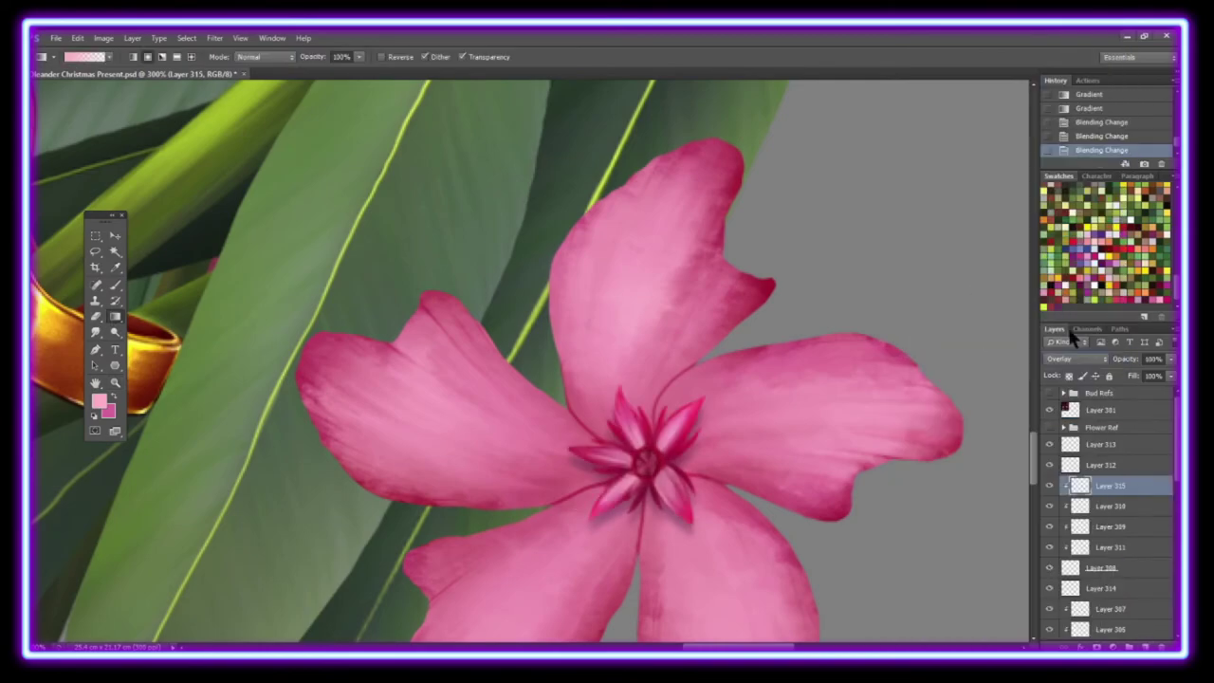
{"action": "left_click", "coordinate": [1170, 358]}
{"action": "left_click_drag", "start_coordinate": [1168, 370], "coordinate": [1138, 377]}
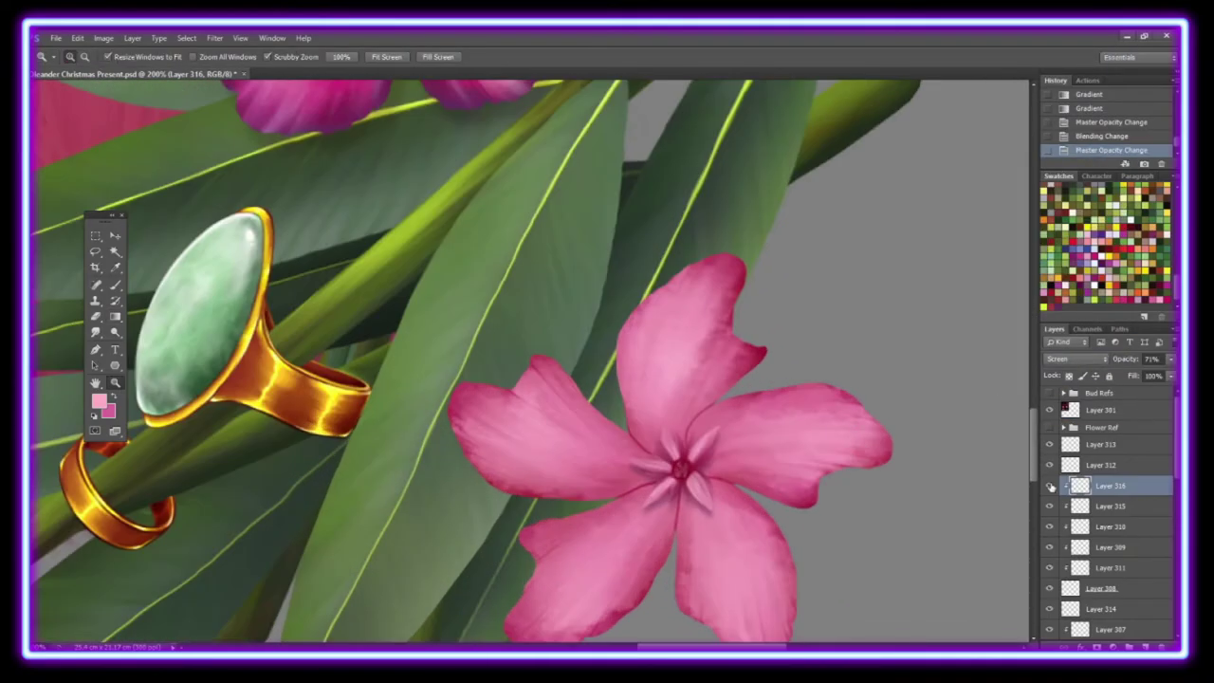
{"action": "left_click", "coordinate": [1074, 359]}
{"action": "left_click", "coordinate": [1076, 380]}
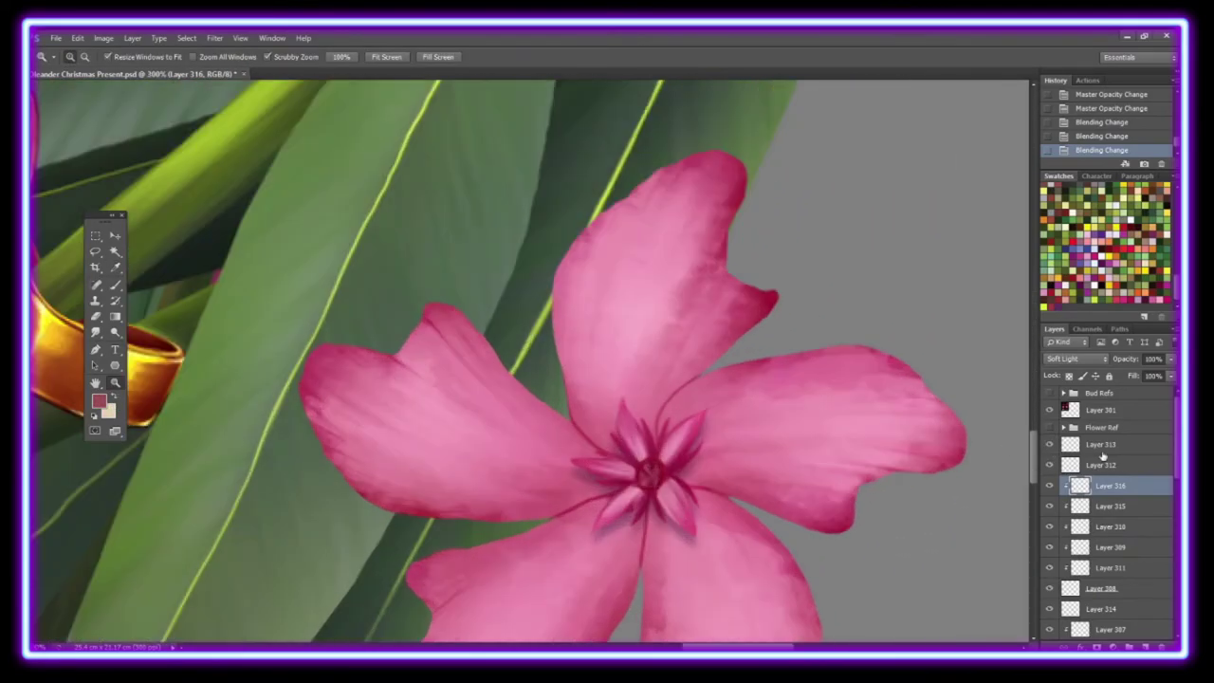
Step: Paint the brown stamen shape and shade it with a clipped gradient layer
{"action": "left_click", "coordinate": [1101, 451]}
{"action": "key", "text": "ctrl+shift+alt+n"}
{"action": "key", "text": "b"}
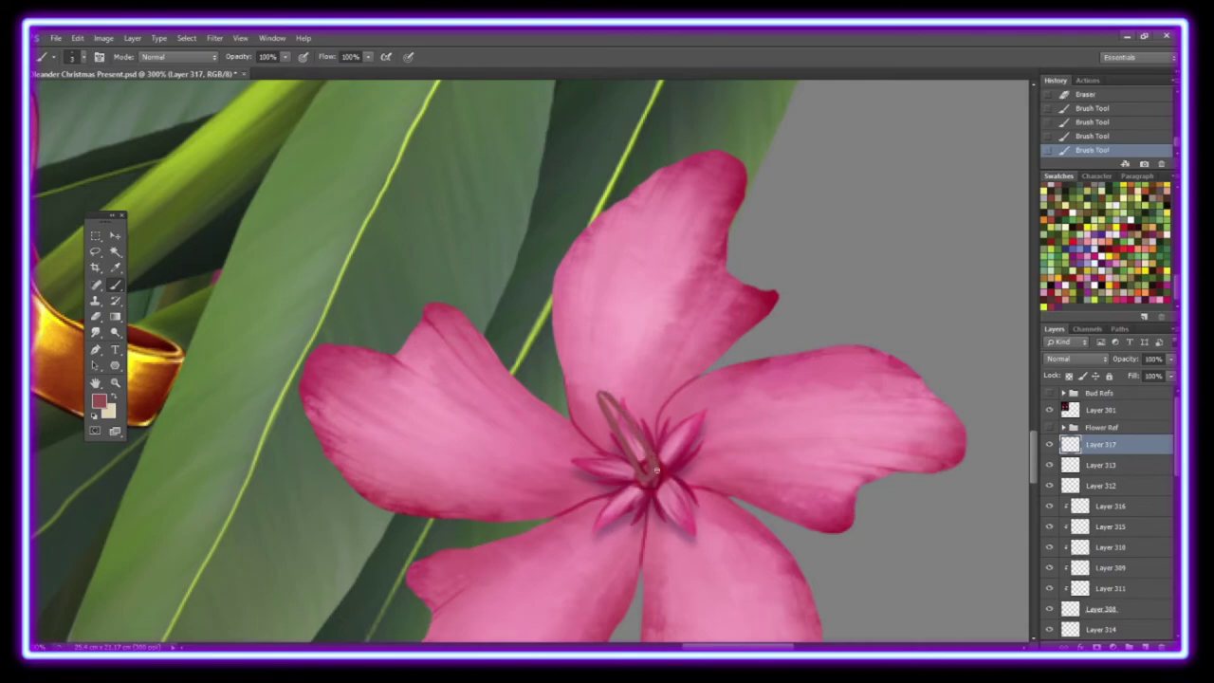
{"action": "left_click_drag", "start_coordinate": [605, 400], "coordinate": [645, 475]}
{"action": "key", "text": "ctrl+shift+n"}
{"action": "key", "text": "Return"}
{"action": "right_click", "coordinate": [1100, 444]}
{"action": "left_click", "coordinate": [1030, 393]}
{"action": "key", "text": "g"}
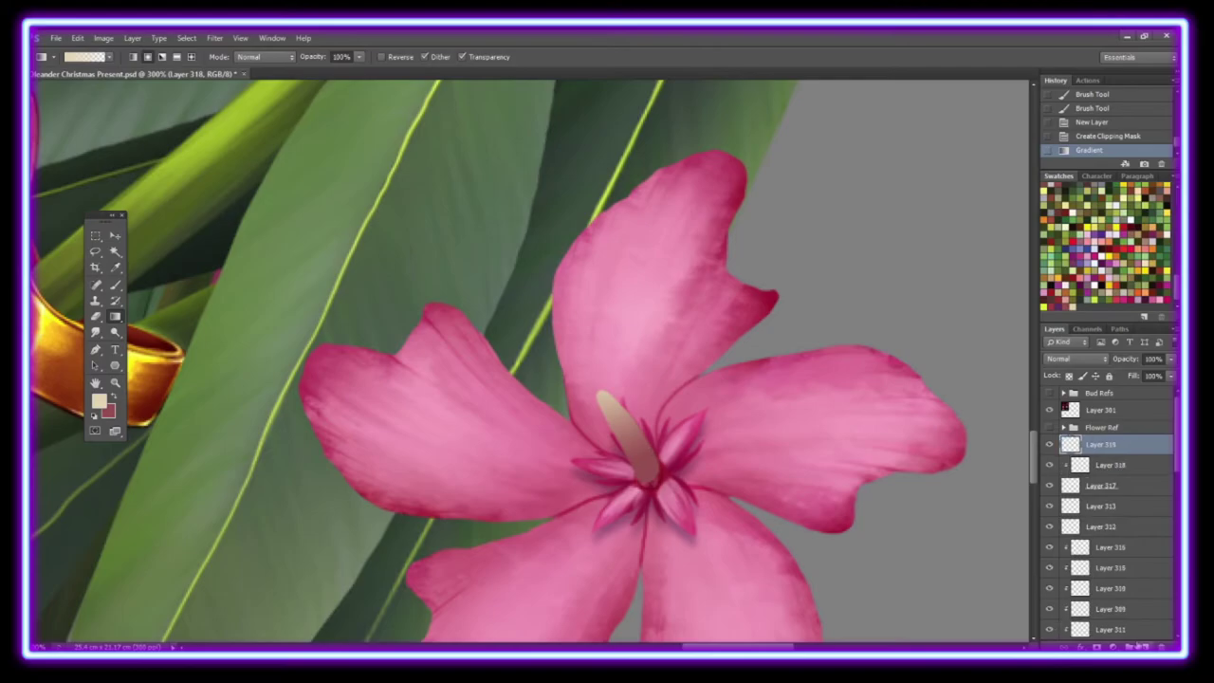
Step: Add a second clipped gradient shading layer to the stamen
{"action": "key", "text": "ctrl+alt+g"}
{"action": "key", "text": "i"}
{"action": "key", "text": "g"}
{"action": "key", "text": "z"}
{"action": "left_click", "coordinate": [386, 56]}
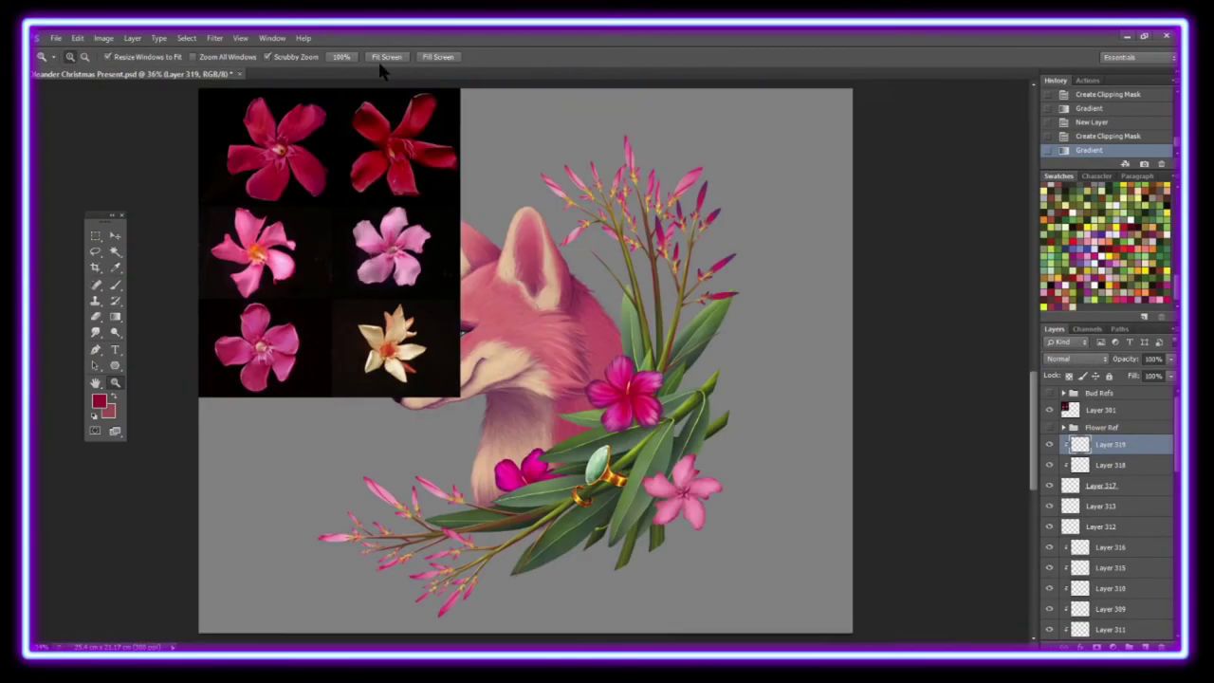
{"action": "left_click_drag", "start_coordinate": [681, 488], "coordinate": [684, 488]}
Step: Paint light pink stamen filaments around the flower's style on a new layer
{"action": "key", "text": "ctrl+shift+n"}
{"action": "key", "text": "Return"}
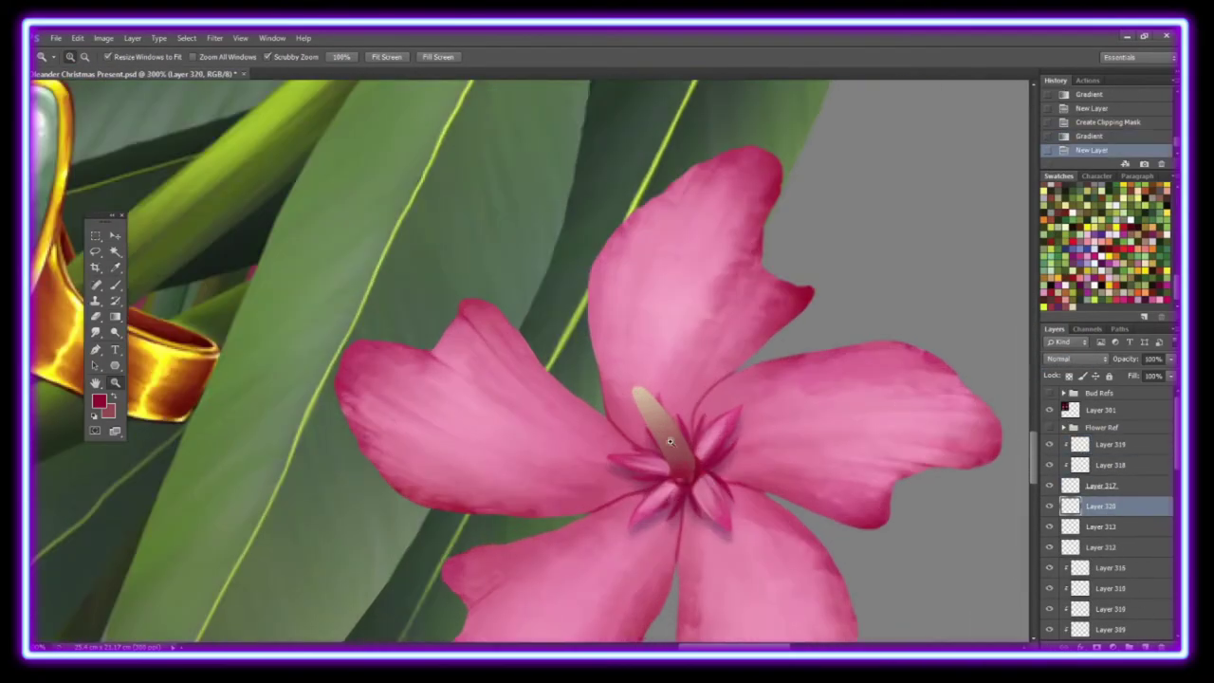
{"action": "left_click", "coordinate": [669, 440]}
{"action": "left_click", "coordinate": [669, 441]}
{"action": "key", "text": "b"}
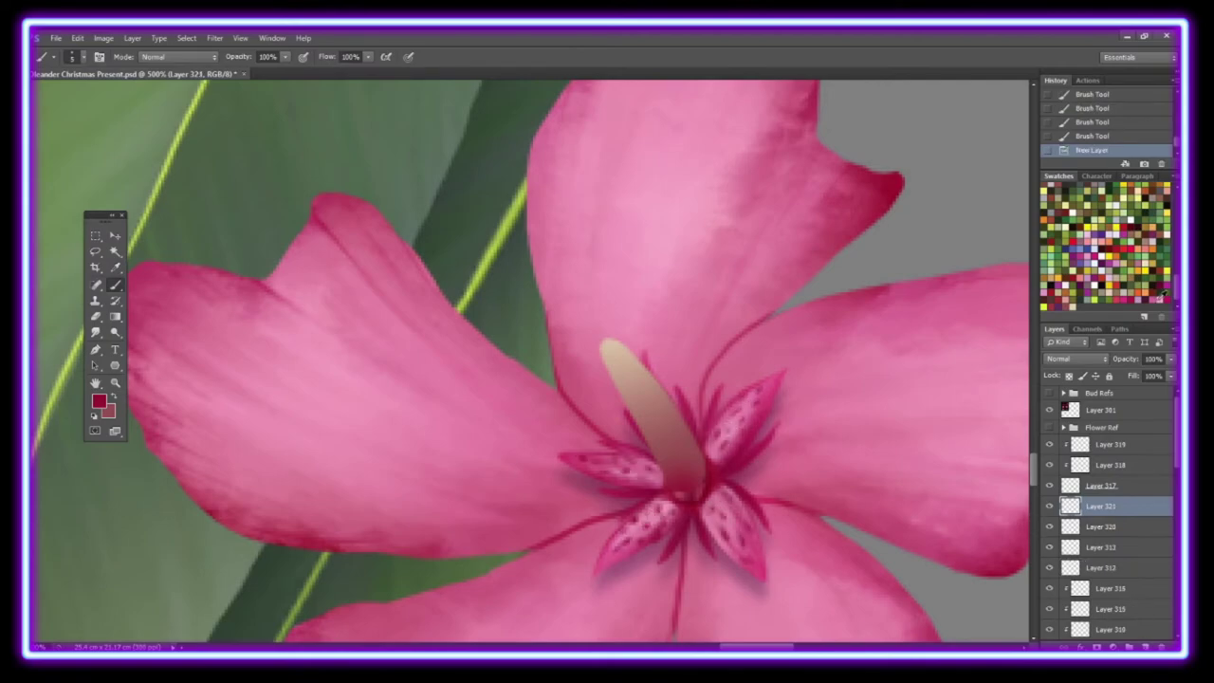
{"action": "left_click", "coordinate": [740, 526]}
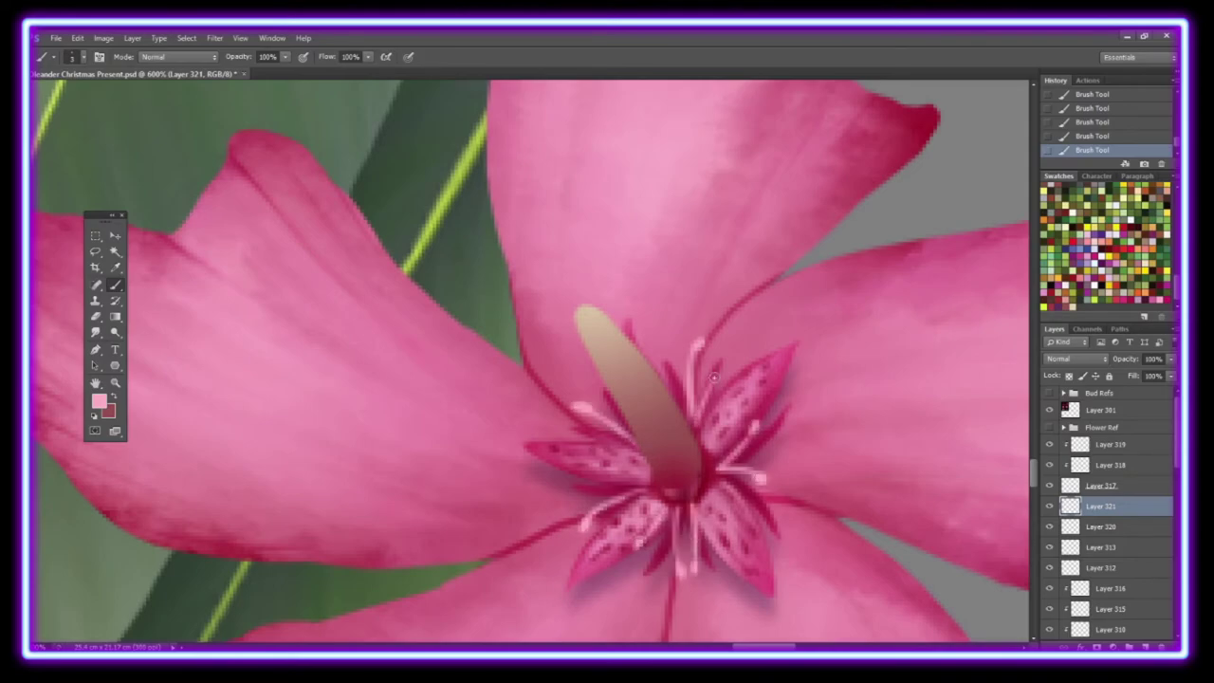
{"action": "key", "text": "z"}
{"action": "left_click", "coordinate": [386, 55]}
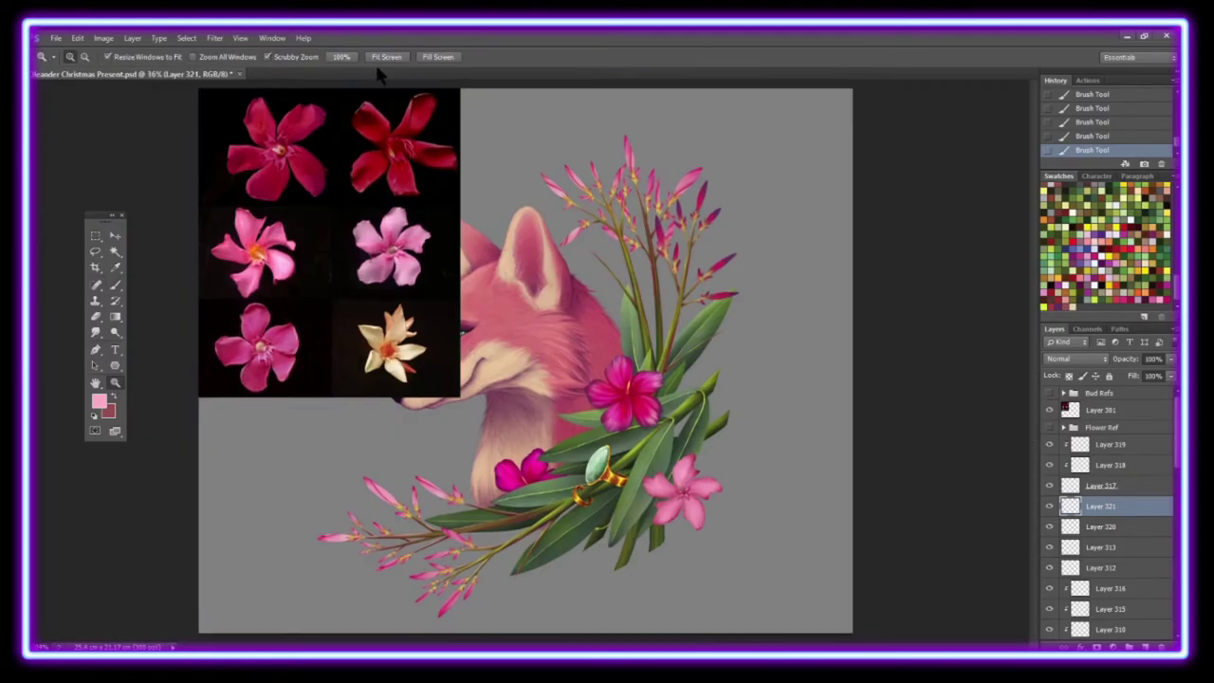
{"action": "left_click", "coordinate": [737, 291]}
Step: Paint grey veins radiating from the lower-right flower's centre on a clipped layer above Layer 319
{"action": "left_click", "coordinate": [1109, 445]}
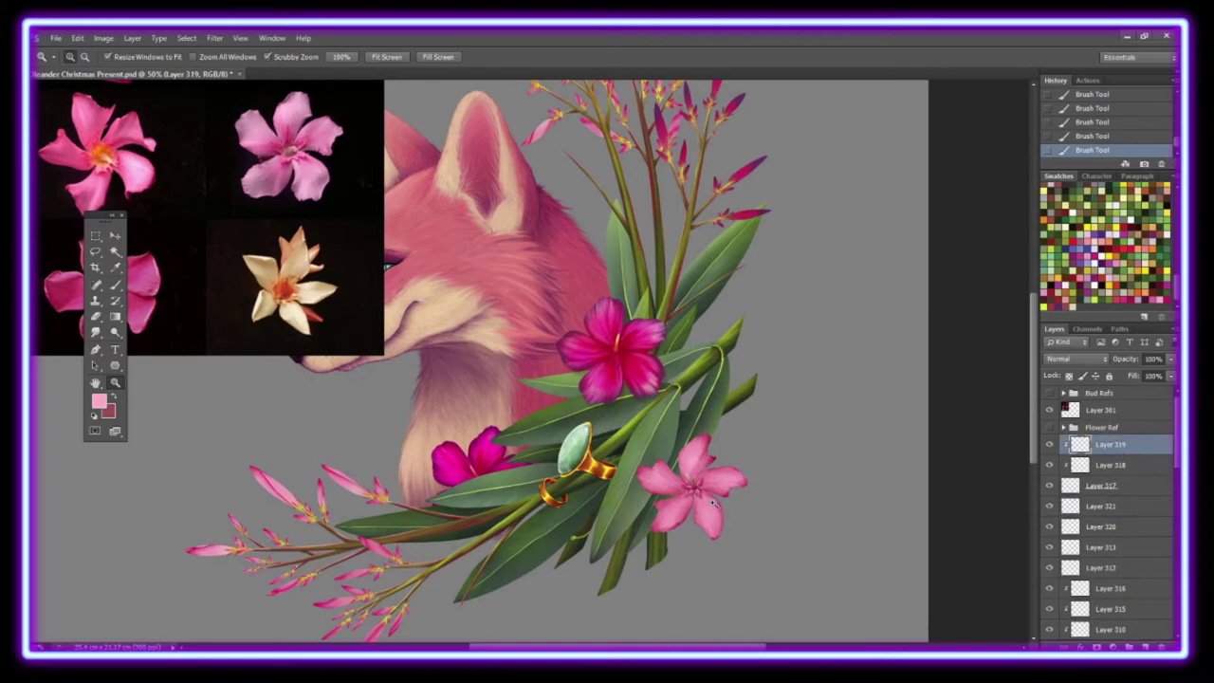
{"action": "left_click", "coordinate": [706, 539]}
{"action": "scroll", "coordinate": [1170, 523], "scroll_direction": "down", "scroll_amount": 5}
{"action": "right_click", "coordinate": [1137, 474]}
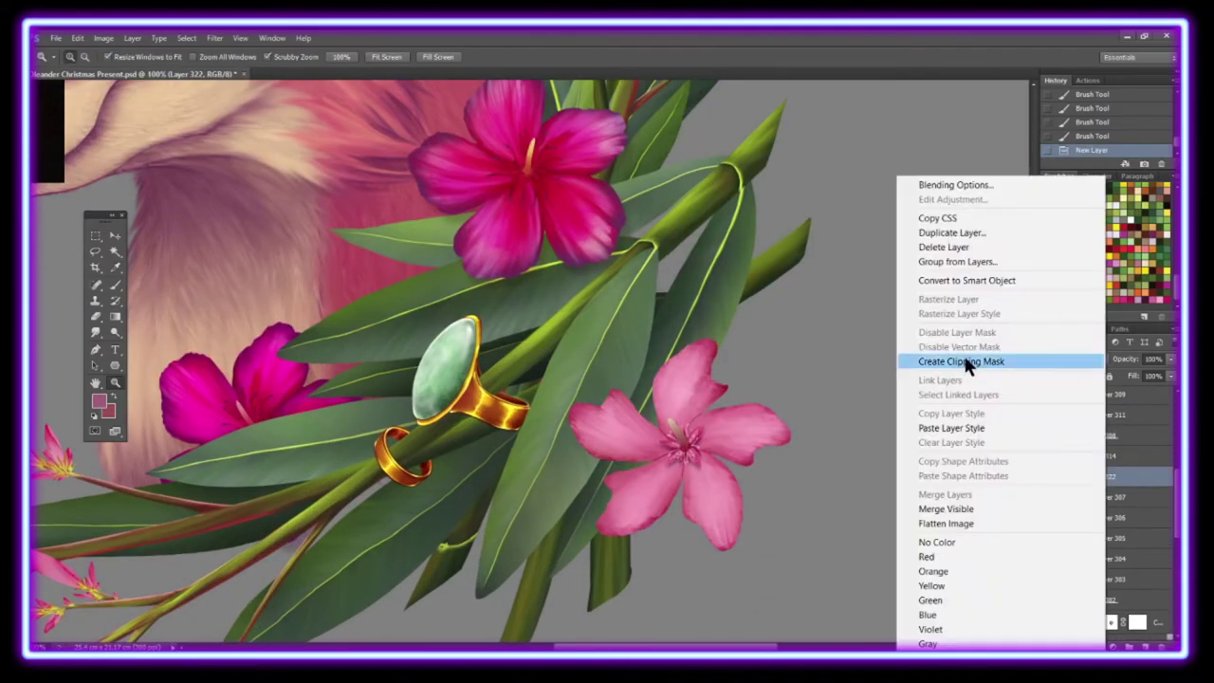
{"action": "left_click", "coordinate": [1002, 361]}
{"action": "left_click", "coordinate": [687, 526]}
{"action": "key", "text": "b"}
{"action": "left_click_drag", "start_coordinate": [697, 403], "coordinate": [711, 493]}
{"action": "left_click_drag", "start_coordinate": [702, 322], "coordinate": [753, 304]}
{"action": "left_click_drag", "start_coordinate": [682, 313], "coordinate": [721, 232]}
{"action": "left_click_drag", "start_coordinate": [644, 308], "coordinate": [611, 223]}
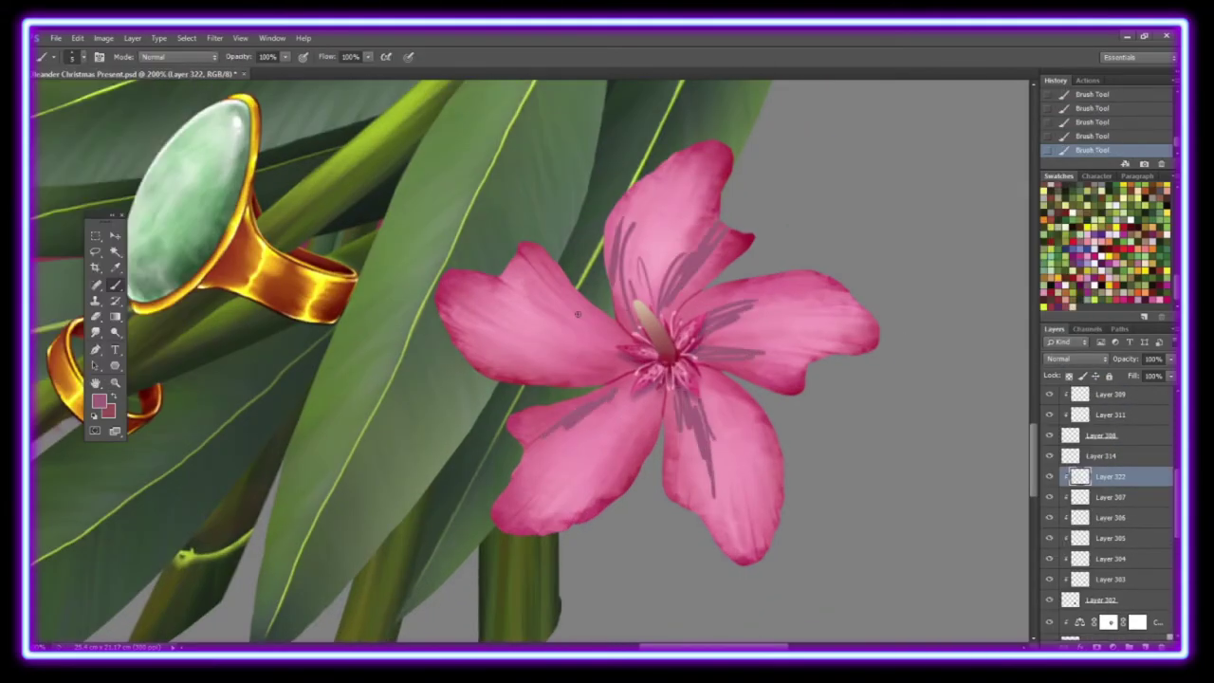
Step: Smudge the grey veins into the pink petals with a small brush
{"action": "left_click", "coordinate": [95, 331]}
{"action": "left_click", "coordinate": [74, 56]}
{"action": "left_click", "coordinate": [124, 261]}
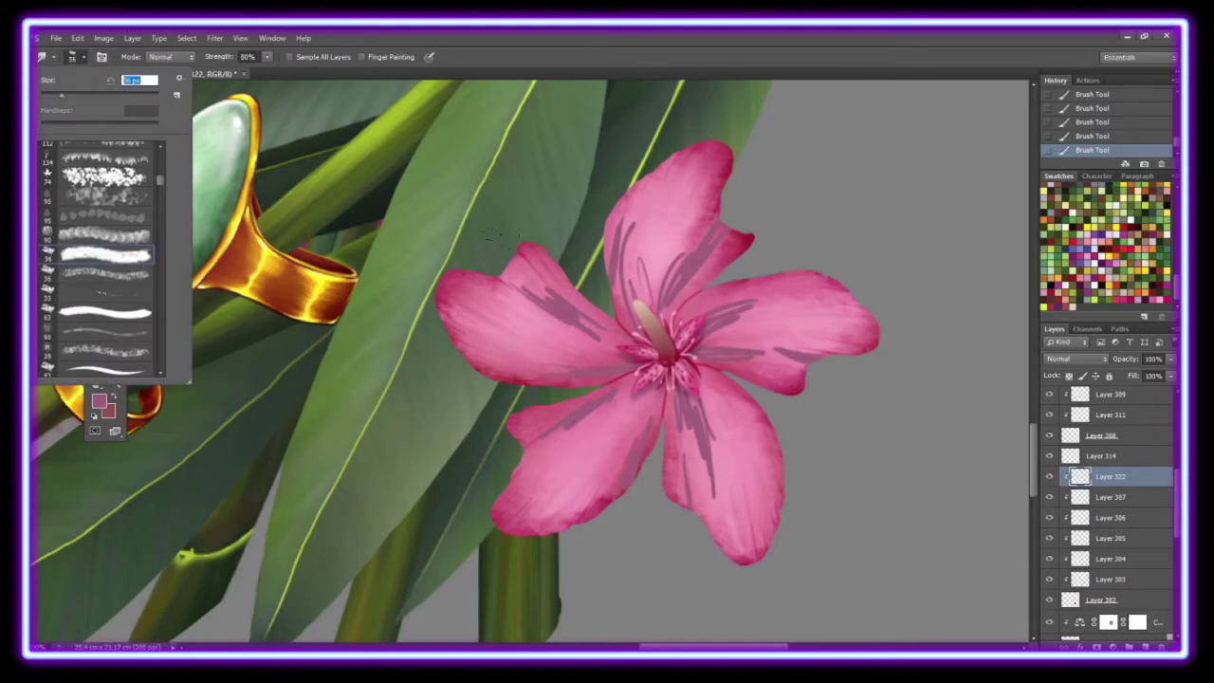
{"action": "left_click_drag", "start_coordinate": [517, 284], "coordinate": [582, 339]}
{"action": "left_click_drag", "start_coordinate": [675, 390], "coordinate": [700, 500]}
{"action": "left_click_drag", "start_coordinate": [631, 303], "coordinate": [616, 261]}
{"action": "left_click_drag", "start_coordinate": [664, 313], "coordinate": [707, 228]}
{"action": "left_click_drag", "start_coordinate": [706, 327], "coordinate": [787, 325]}
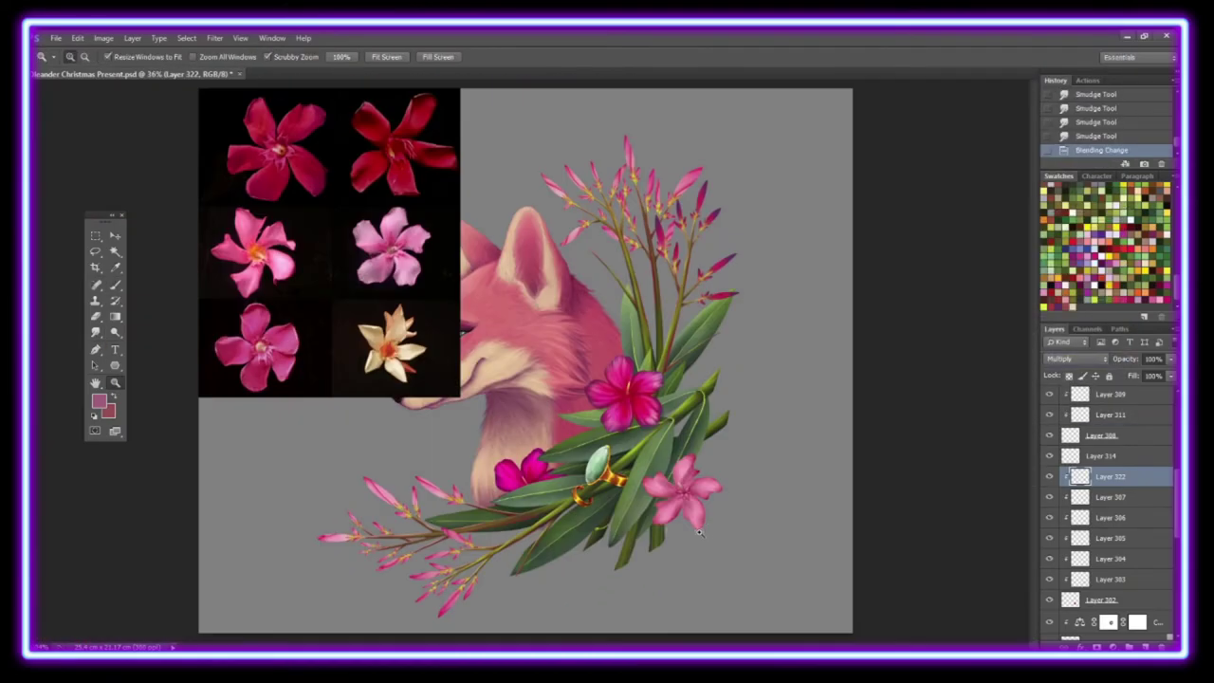
{"action": "scroll", "coordinate": [1049, 492], "scroll_direction": "down", "scroll_amount": 2}
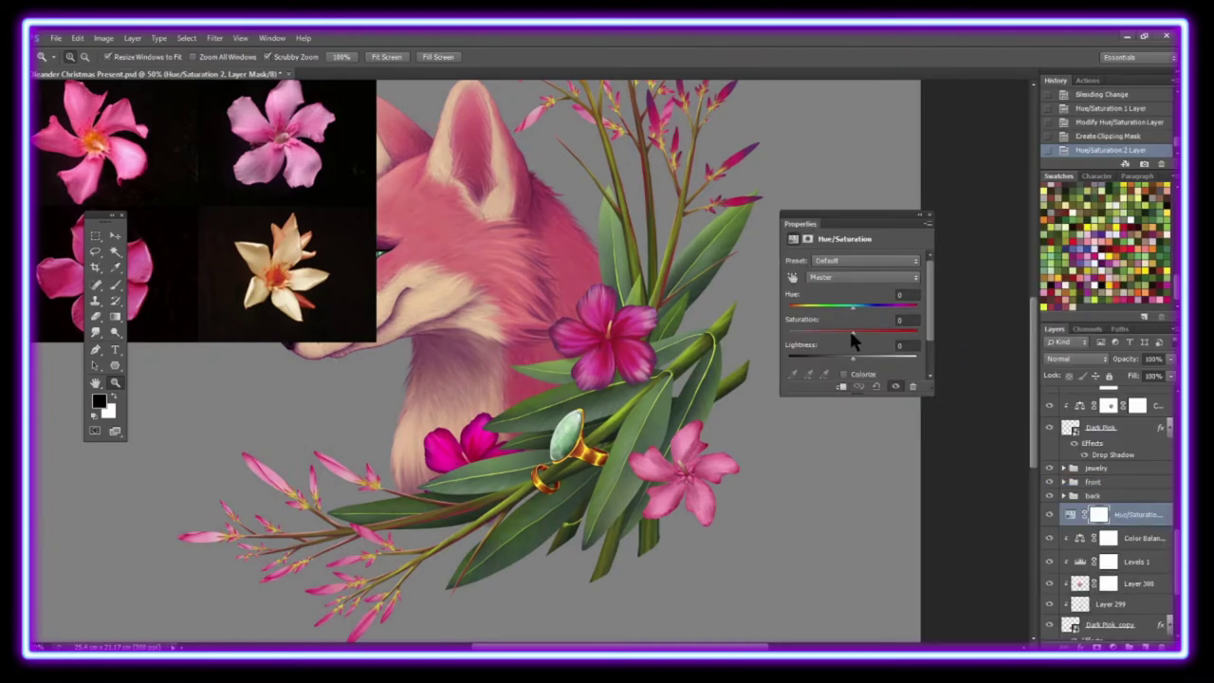
Step: Add a clipped Color Balance with midtones Red +38, Green +30, and clip the Hue/Saturation adjustment
{"action": "left_click", "coordinate": [1104, 644]}
{"action": "left_click", "coordinate": [1107, 529]}
{"action": "key", "text": "ctrl+alt+g"}
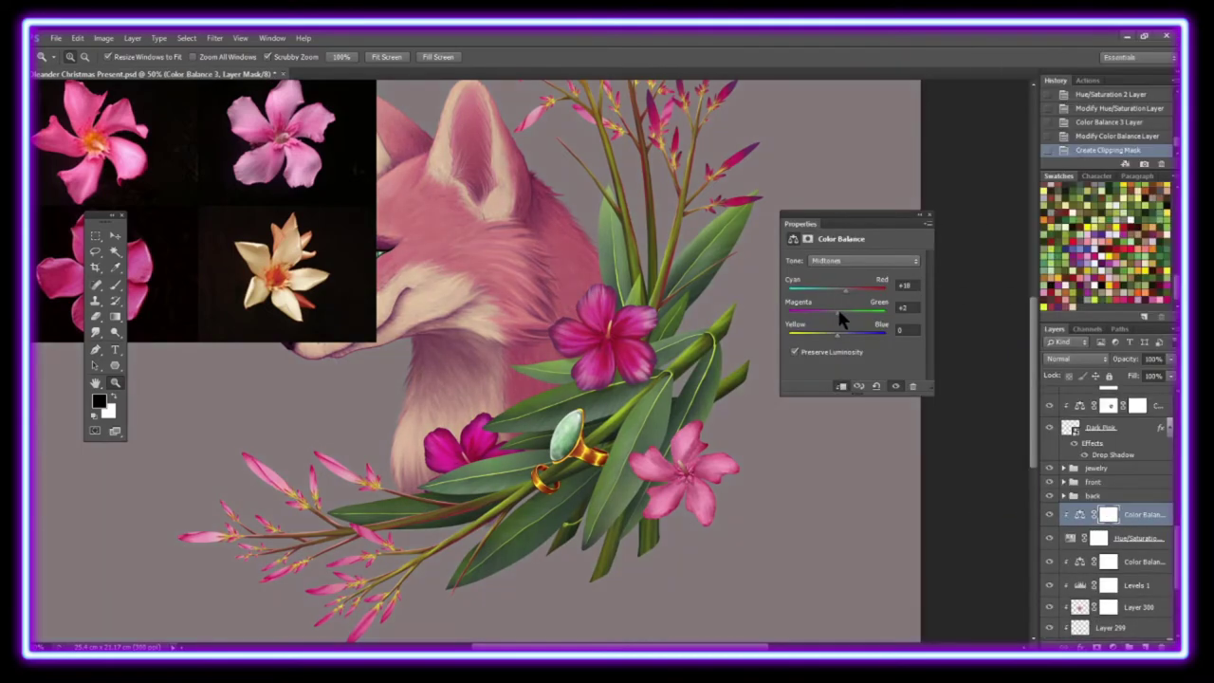
{"action": "left_click", "coordinate": [1122, 526], "text": "alt"}
{"action": "left_click_drag", "start_coordinate": [841, 311], "coordinate": [846, 310]}
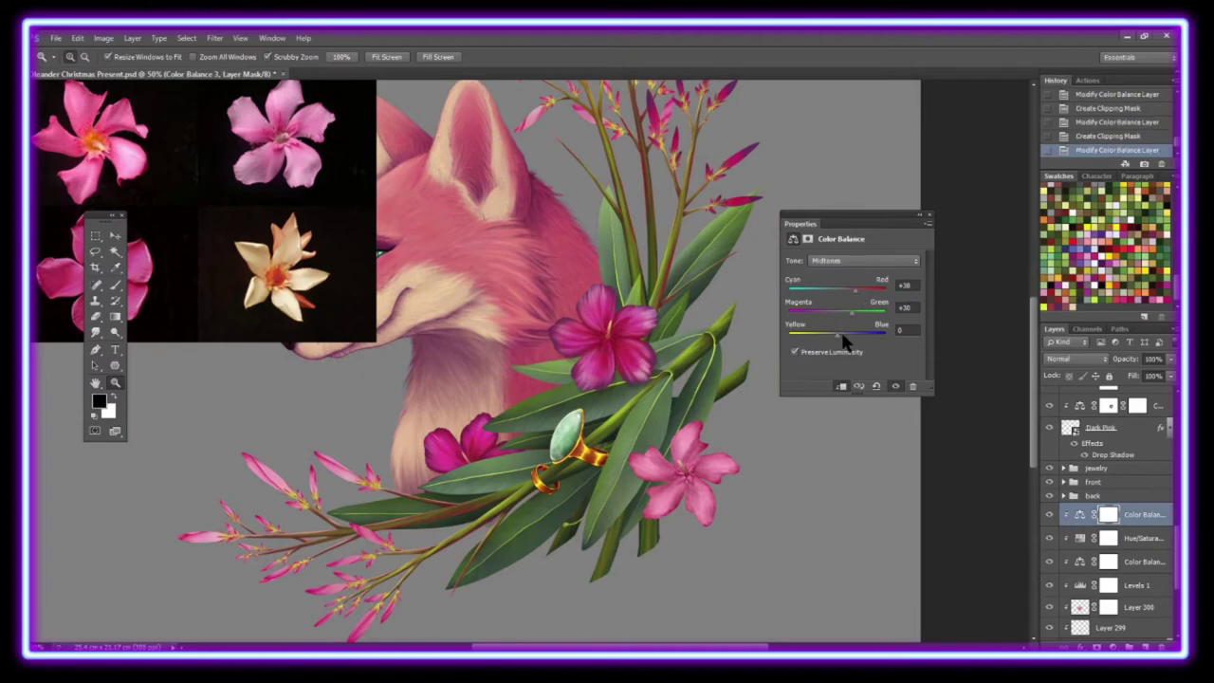
{"action": "left_click", "coordinate": [506, 439]}
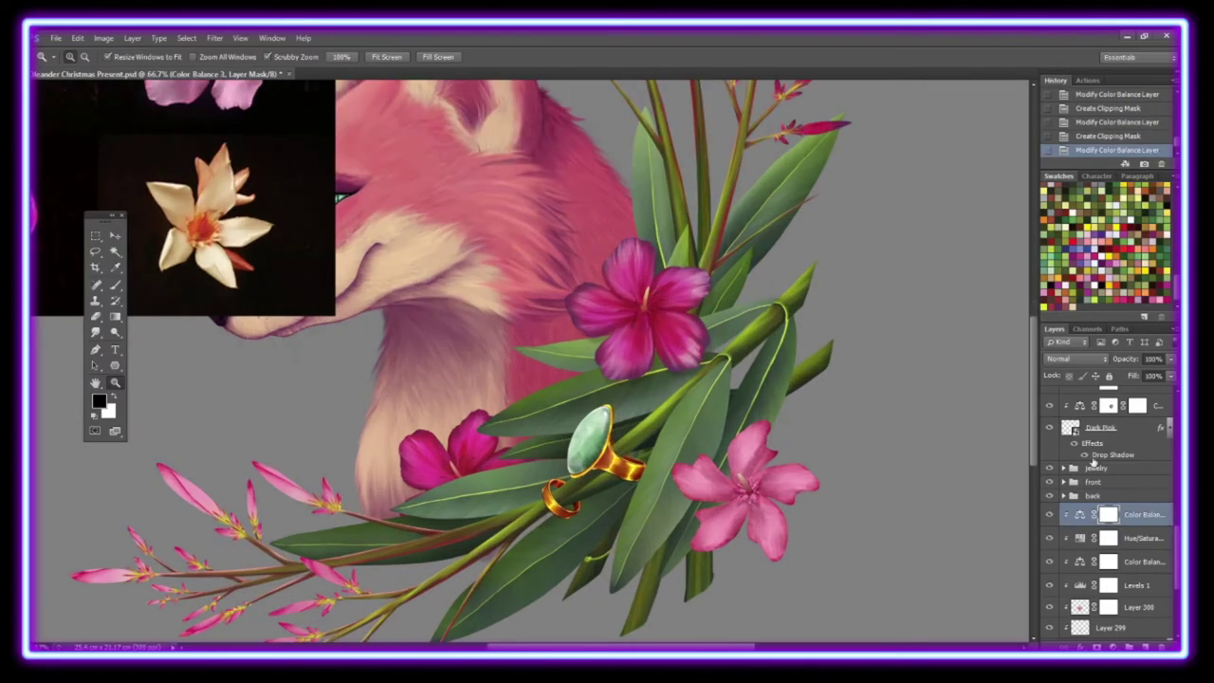
Step: Liquify the Dark Pink flower, pushing its petal tips outward and puckering them into narrow points
{"action": "left_click", "coordinate": [1100, 427]}
{"action": "left_click", "coordinate": [215, 38]}
{"action": "left_click", "coordinate": [238, 151]}
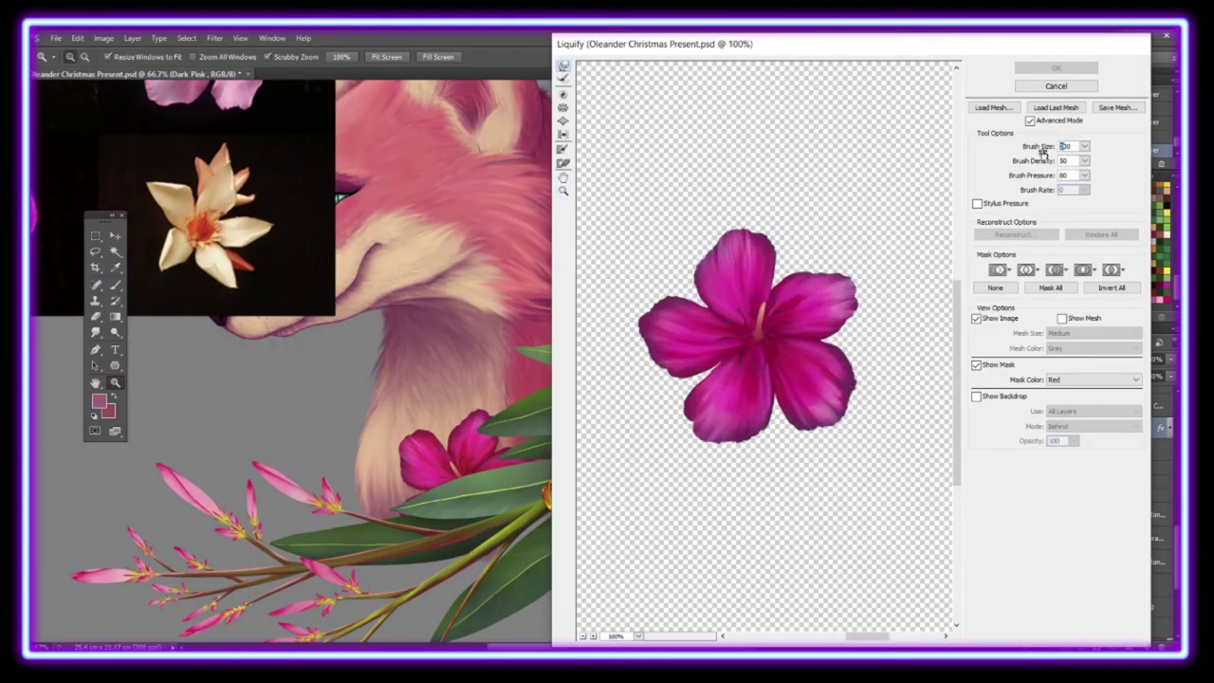
{"action": "left_click_drag", "start_coordinate": [745, 244], "coordinate": [741, 218]}
{"action": "left_click_drag", "start_coordinate": [844, 303], "coordinate": [868, 299]}
{"action": "left_click_drag", "start_coordinate": [818, 424], "coordinate": [827, 444]}
{"action": "left_click_drag", "start_coordinate": [684, 425], "coordinate": [669, 441]}
{"action": "left_click_drag", "start_coordinate": [655, 315], "coordinate": [628, 306]}
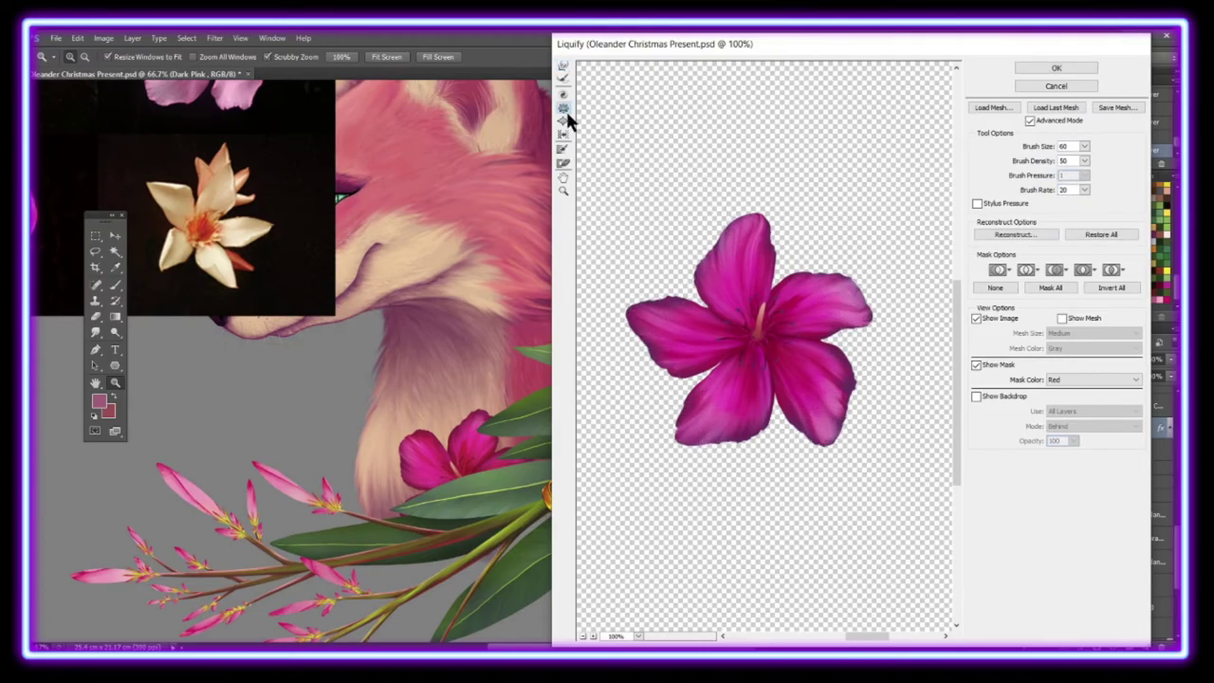
{"action": "mouse_move", "coordinate": [682, 341]}
{"action": "left_mouse_down"}
{"action": "mouse_move", "coordinate": [812, 257]}
{"action": "mouse_move", "coordinate": [731, 407]}
{"action": "left_mouse_up"}
{"action": "key", "text": "w"}
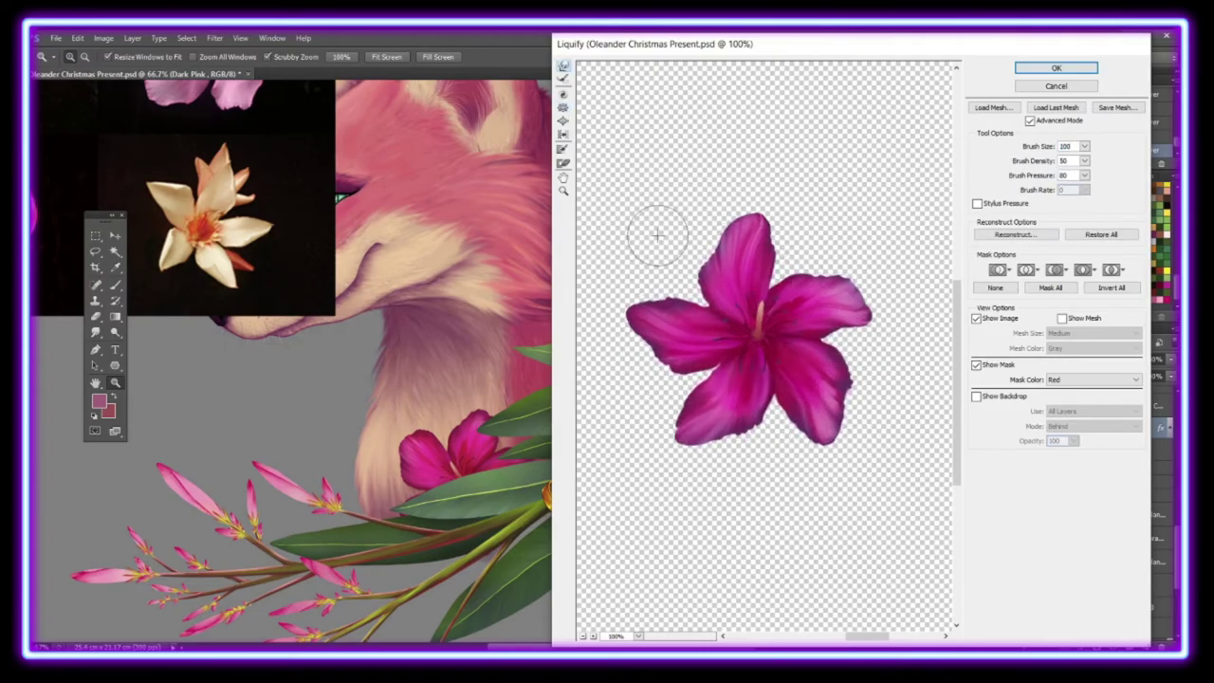
{"action": "key", "text": "Return"}
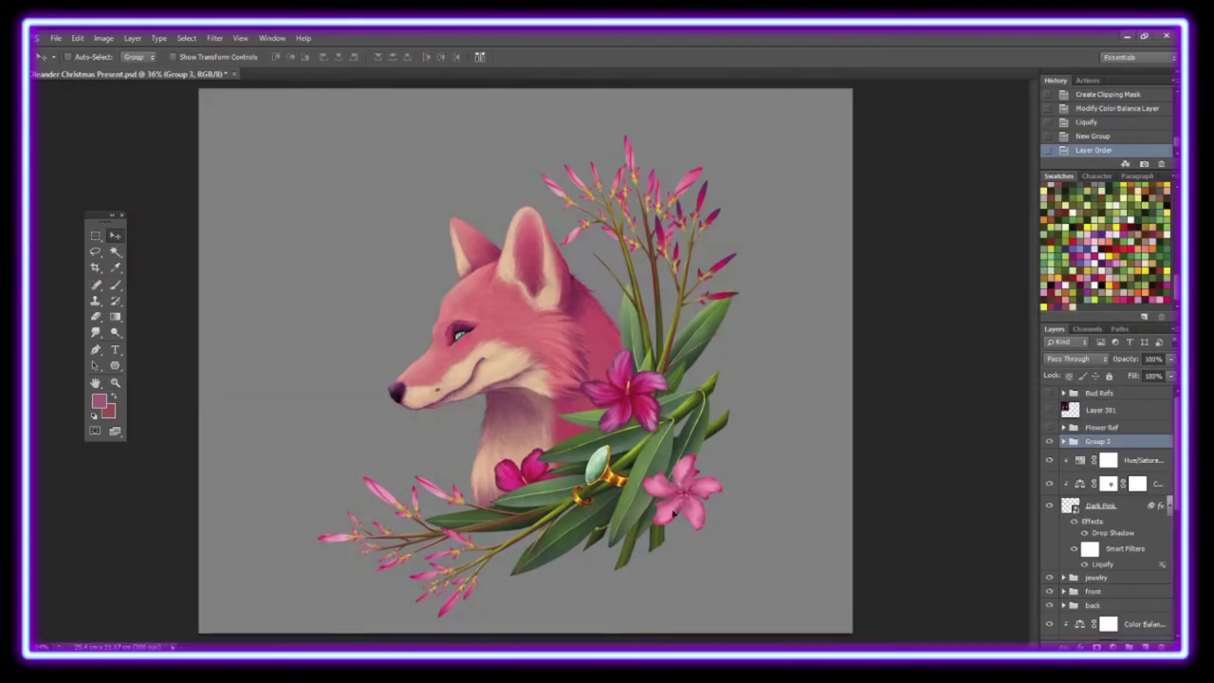
Step: Nudge the pink flower, then clip a Levels adjustment to it and adjust its tones
{"action": "left_click_drag", "start_coordinate": [672, 513], "coordinate": [668, 511]}
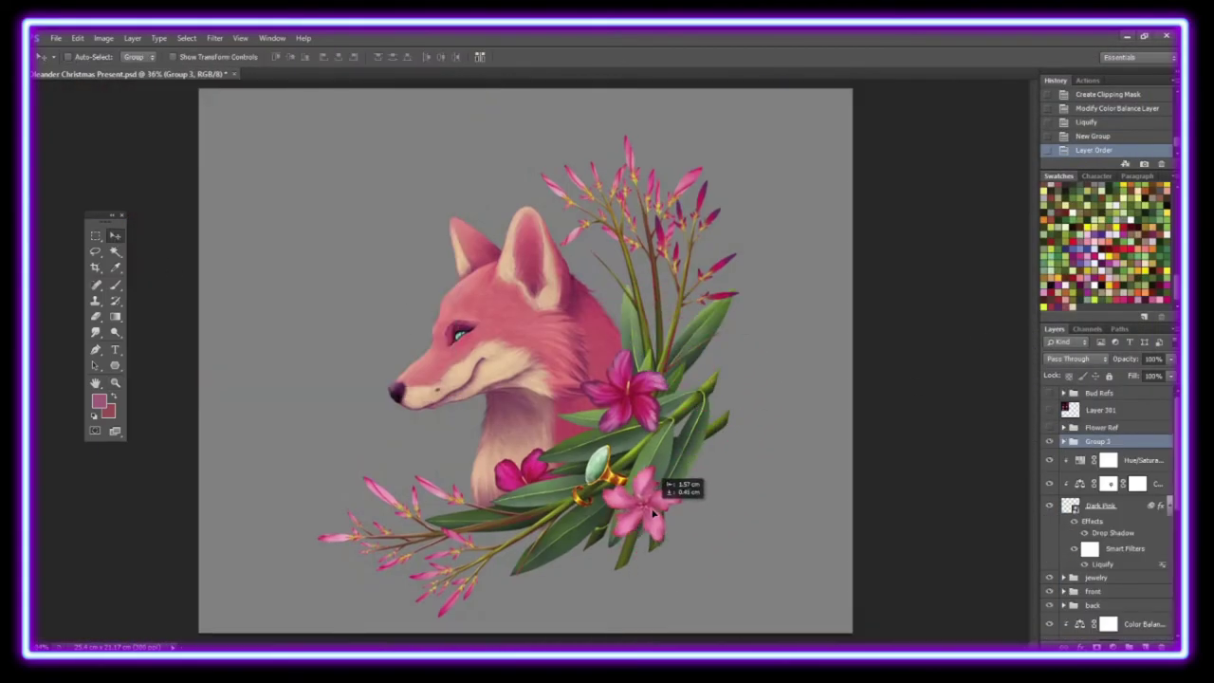
{"action": "key", "text": "z"}
{"action": "left_click", "coordinate": [640, 498]}
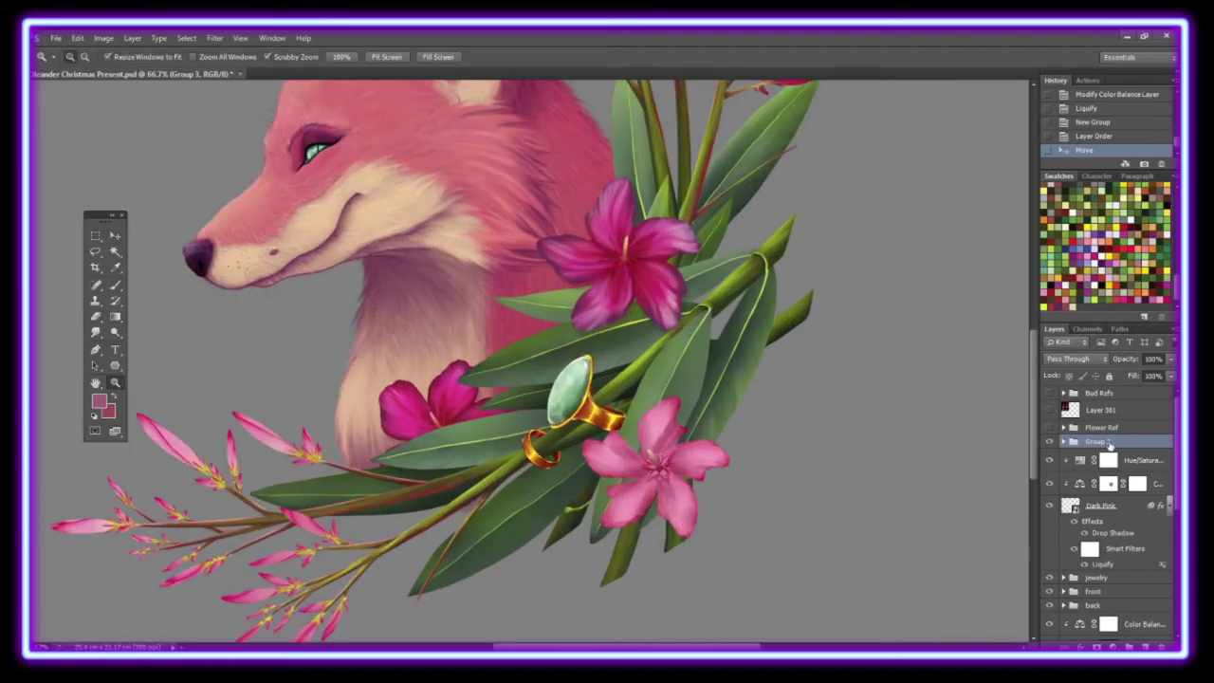
{"action": "left_click", "coordinate": [1111, 441]}
{"action": "type", "text": "medium pi"}
{"action": "key", "text": "Return"}
{"action": "right_click", "coordinate": [1109, 446]}
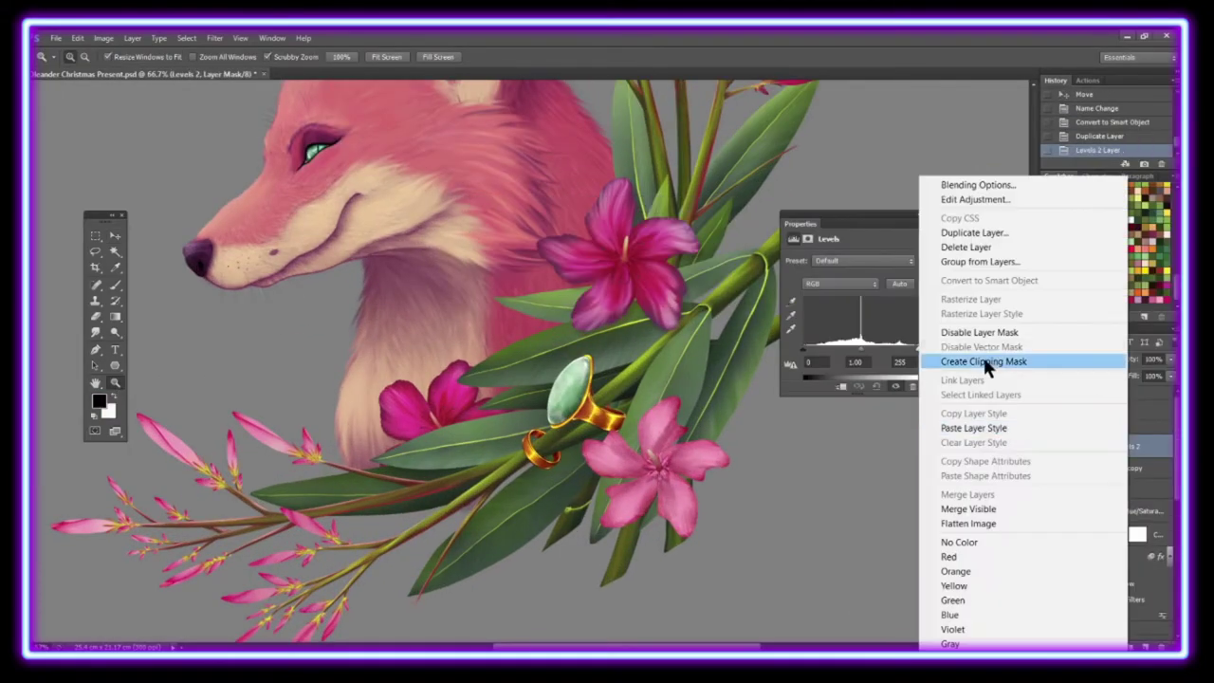
{"action": "left_click", "coordinate": [986, 357]}
{"action": "left_click_drag", "start_coordinate": [899, 349], "coordinate": [886, 348]}
Step: Move and transform the flower copy to the left, then zoom in on the lower flowers
{"action": "key", "text": "v"}
{"action": "left_click", "coordinate": [1114, 468]}
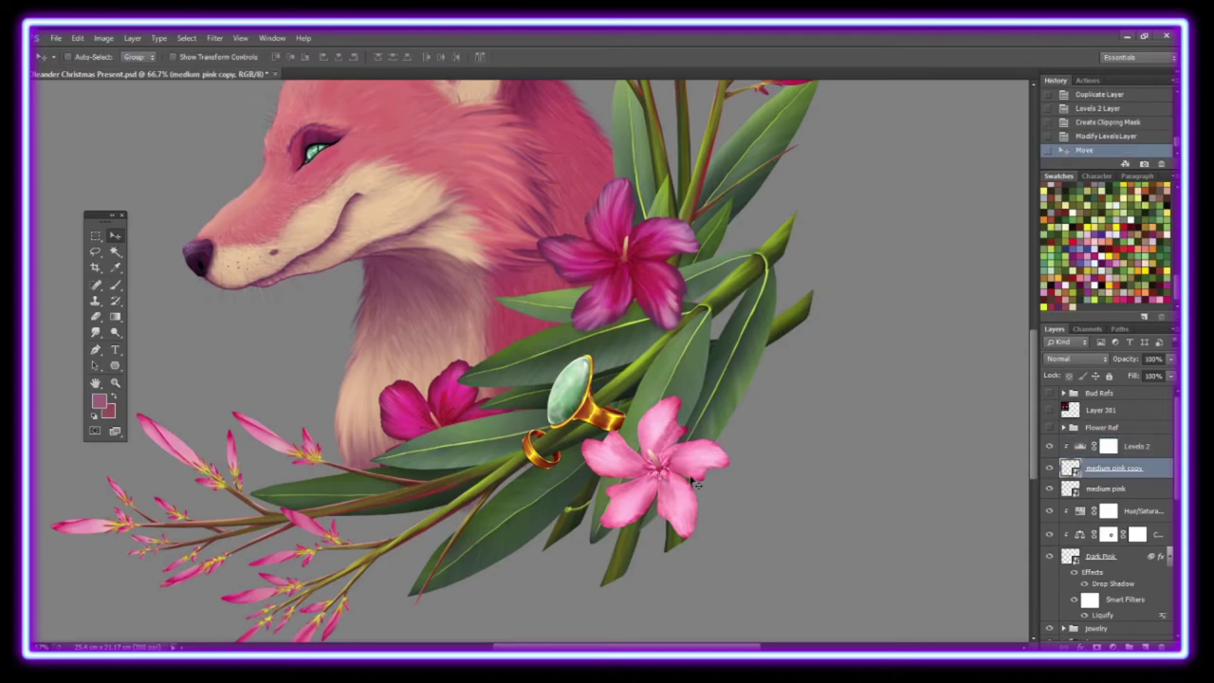
{"action": "left_click_drag", "start_coordinate": [698, 488], "coordinate": [518, 516]}
{"action": "key", "text": "ctrl+t"}
{"action": "key", "text": "Return"}
{"action": "key", "text": "z"}
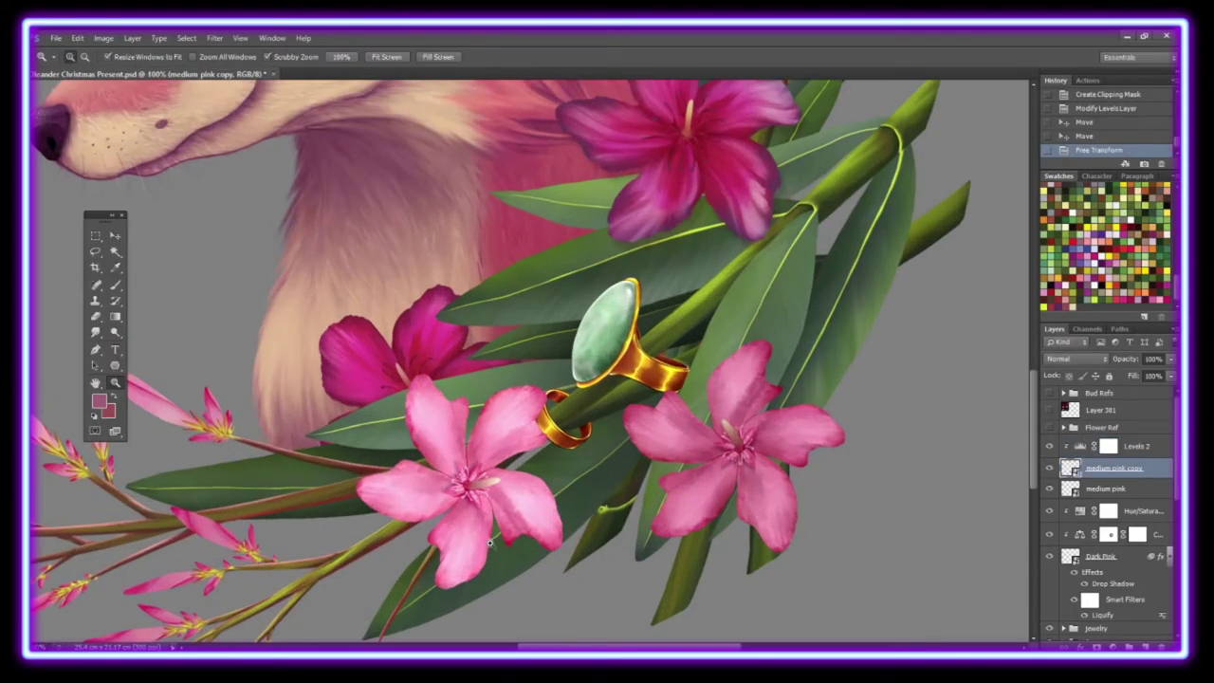
{"action": "left_click_drag", "start_coordinate": [304, 536], "coordinate": [689, 594]}
Step: Paint light pink petal highlights on a clipped Soft Light layer, then set a smudge brush size
{"action": "key", "text": "ctrl+shift+alt+n"}
{"action": "key", "text": "ctrl+alt+g"}
{"action": "right_click", "coordinate": [115, 284]}
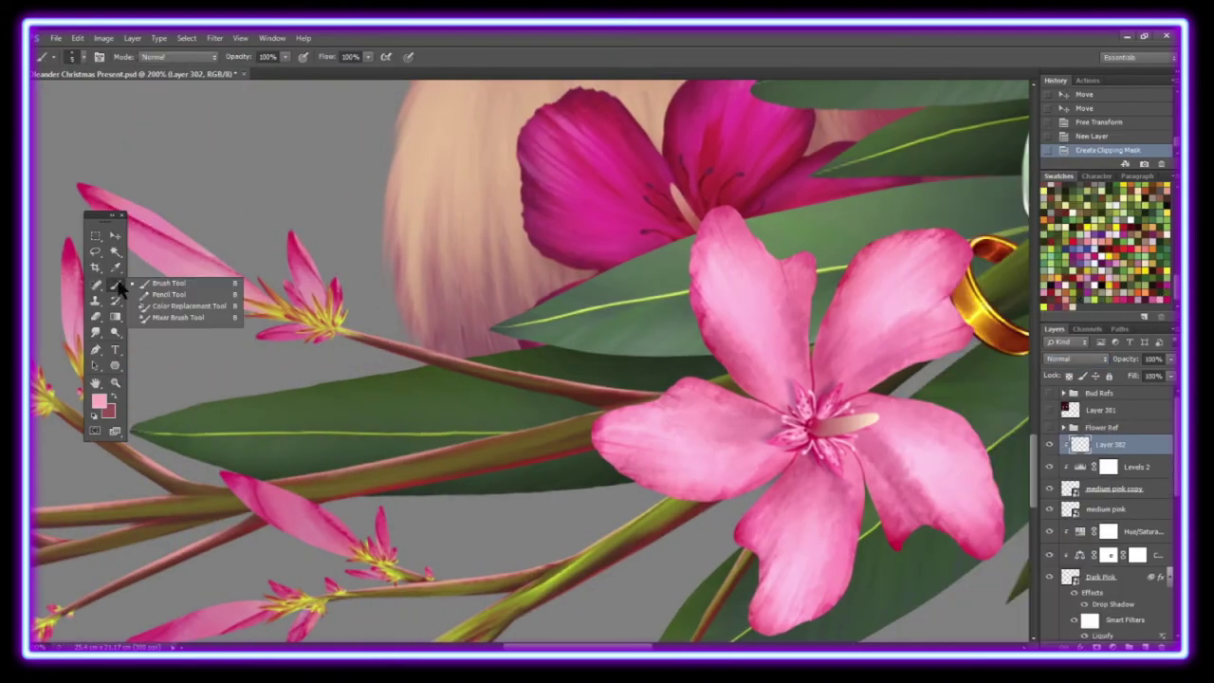
{"action": "left_click", "coordinate": [180, 282]}
{"action": "left_click_drag", "start_coordinate": [720, 322], "coordinate": [768, 380]}
{"action": "left_click_drag", "start_coordinate": [853, 246], "coordinate": [939, 341]}
{"action": "left_click_drag", "start_coordinate": [664, 398], "coordinate": [739, 417]}
{"action": "left_click_drag", "start_coordinate": [910, 427], "coordinate": [958, 493]}
{"action": "left_click", "coordinate": [1076, 358]}
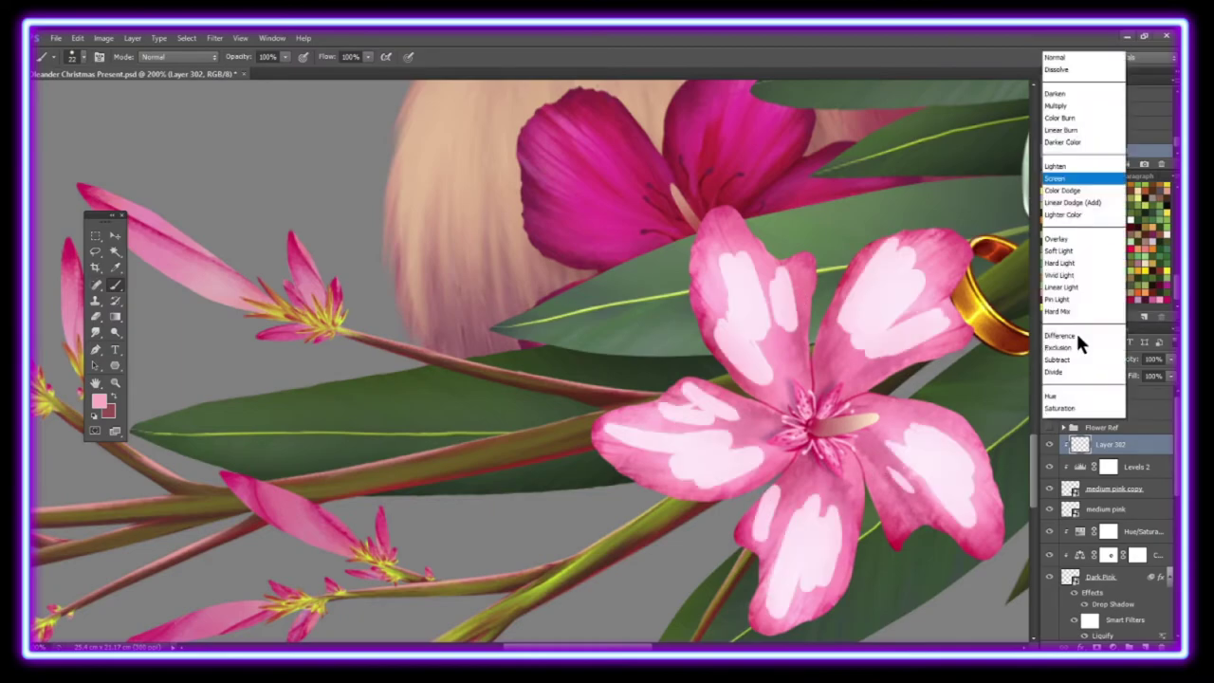
{"action": "left_click", "coordinate": [1062, 230]}
{"action": "key", "text": "r"}
{"action": "left_click", "coordinate": [79, 57]}
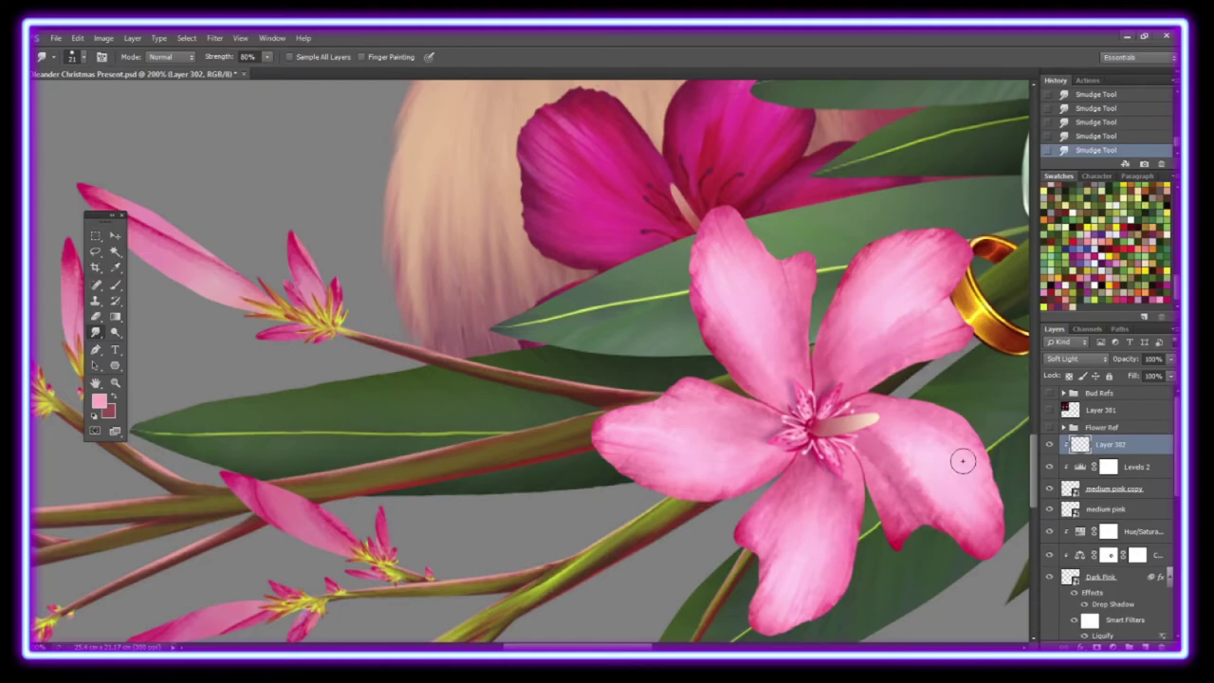
Step: Outline the right, upper and left petals in dark pink on a new clipped layer
{"action": "key", "text": "ctrl+0"}
{"action": "left_click", "coordinate": [549, 555]}
{"action": "key", "text": "ctrl+shift+n"}
{"action": "key", "text": "ctrl+alt+g"}
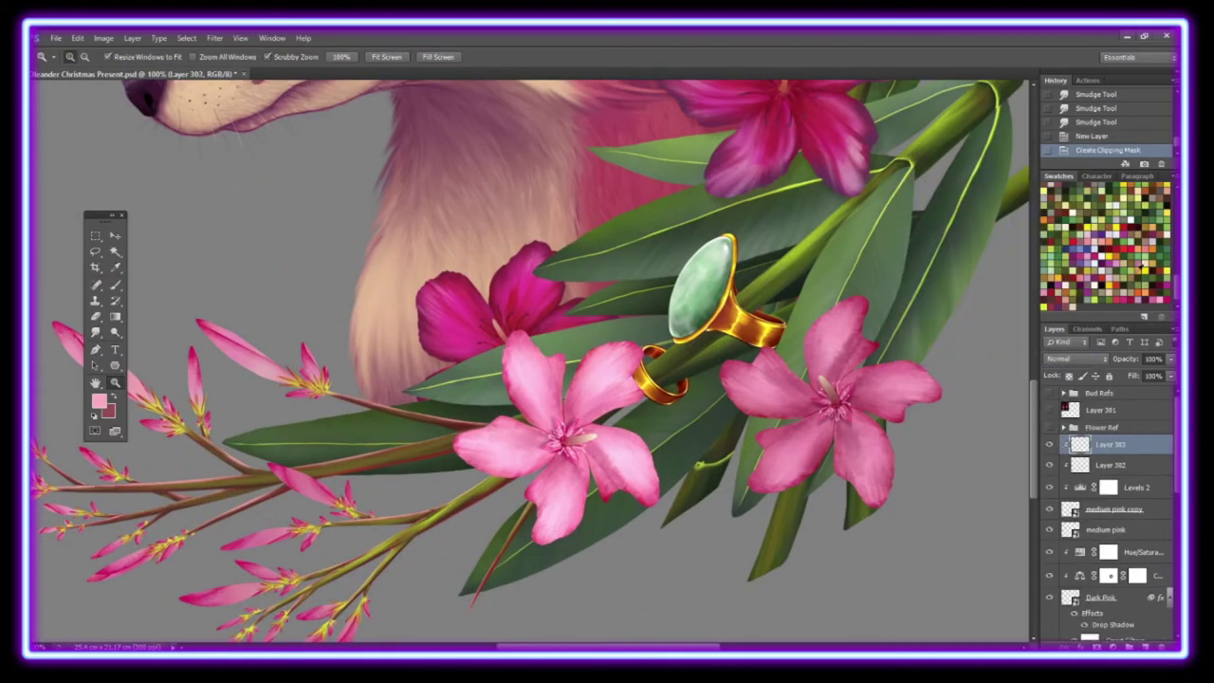
{"action": "key", "text": "b"}
{"action": "key", "text": "ctrl+plus"}
{"action": "left_click_drag", "start_coordinate": [493, 426], "coordinate": [543, 575]}
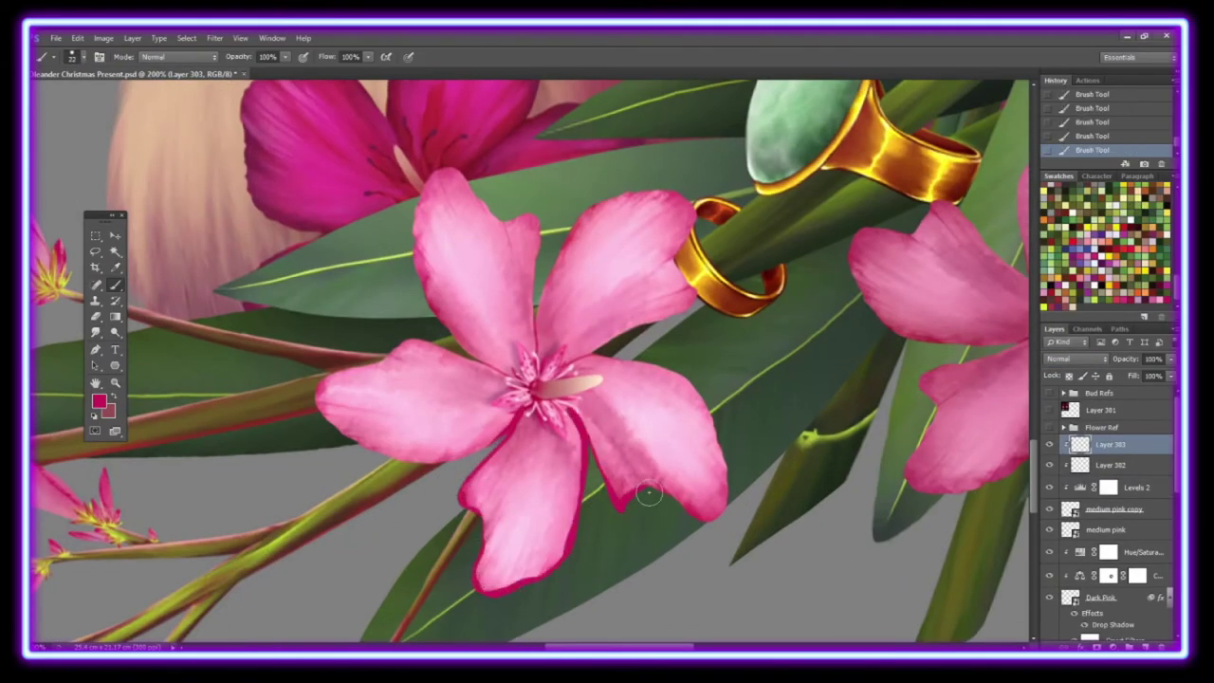
{"action": "left_click_drag", "start_coordinate": [648, 493], "coordinate": [582, 353]}
{"action": "left_click_drag", "start_coordinate": [668, 198], "coordinate": [431, 285]}
{"action": "mouse_move", "coordinate": [432, 181]}
{"action": "left_mouse_down"}
{"action": "mouse_move", "coordinate": [361, 401]}
{"action": "mouse_move", "coordinate": [507, 374]}
{"action": "left_mouse_up"}
Step: Set the smudge tool to a 5 px brush for blending the dark pink edges
{"action": "left_click", "coordinate": [95, 332]}
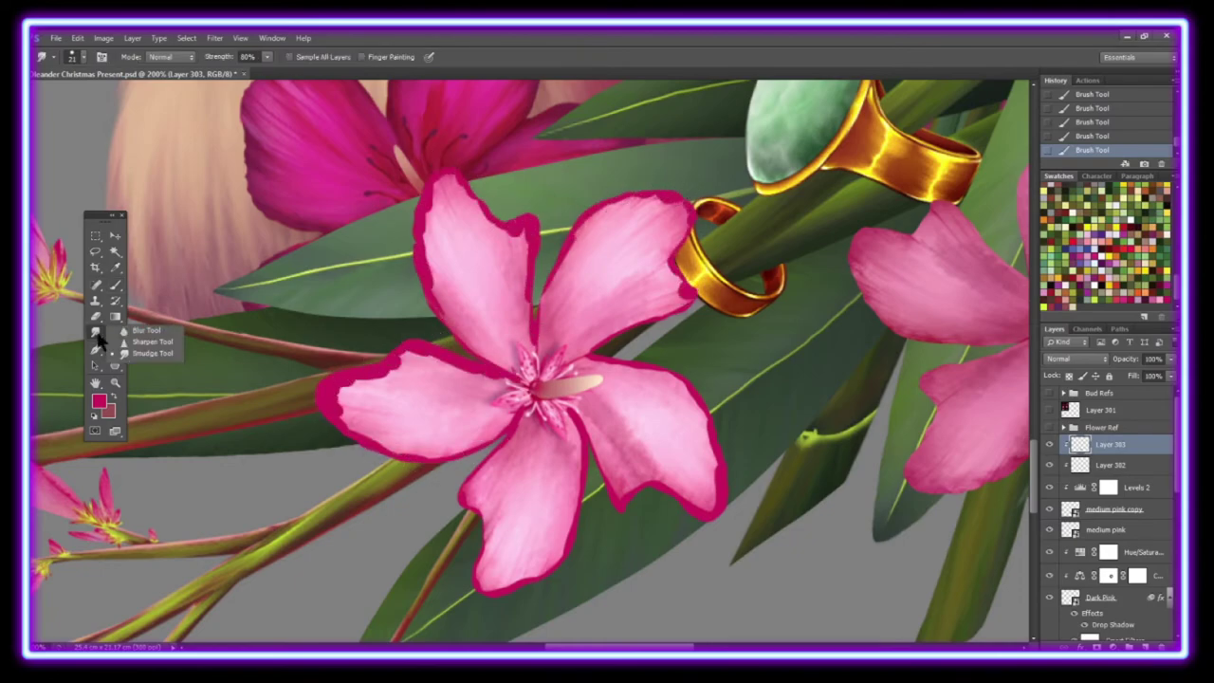
{"action": "left_click", "coordinate": [83, 56]}
{"action": "type", "text": "5"}
{"action": "key", "text": "Return"}
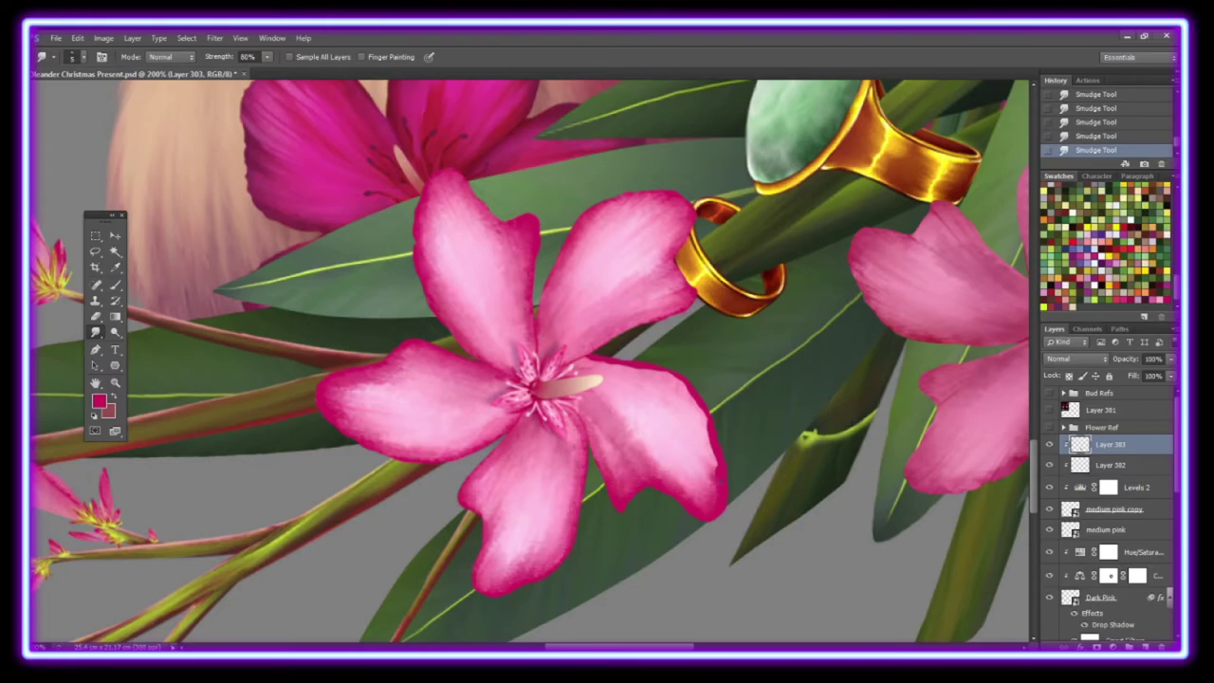
Step: Make a new smart-object copy of the medium pink flower, edit it, then save and close it
{"action": "key", "text": "z"}
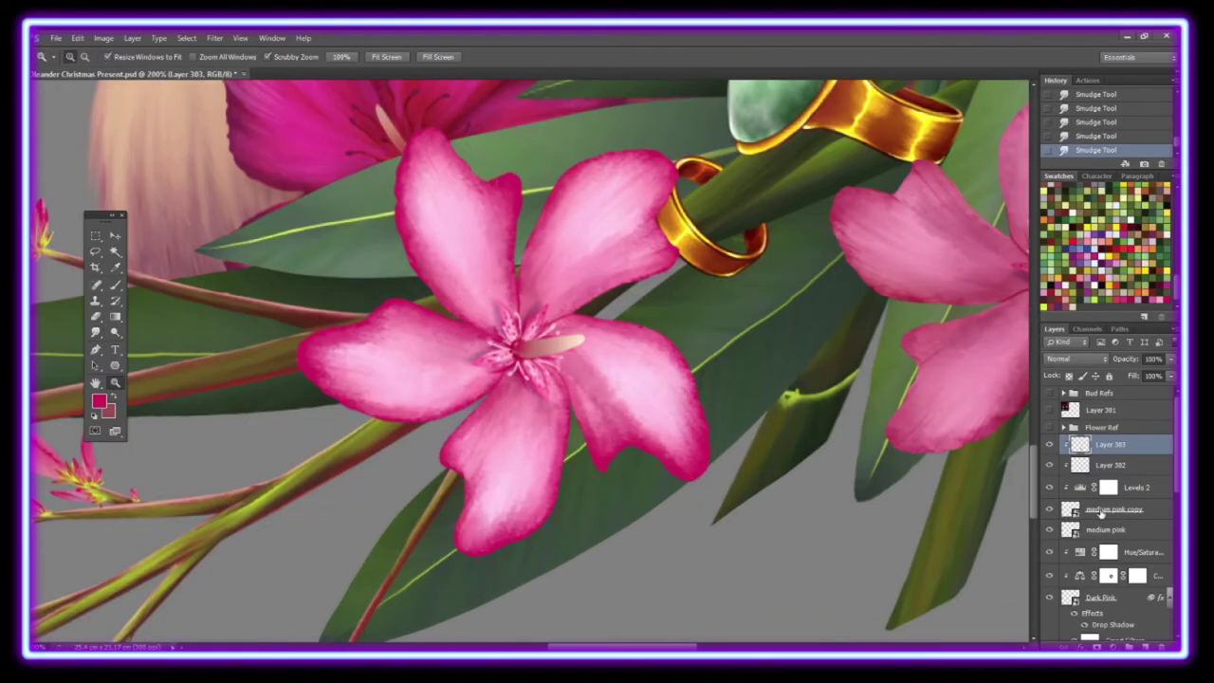
{"action": "right_click", "coordinate": [1105, 510]}
{"action": "left_click", "coordinate": [1049, 126]}
{"action": "double_click", "coordinate": [1070, 531]}
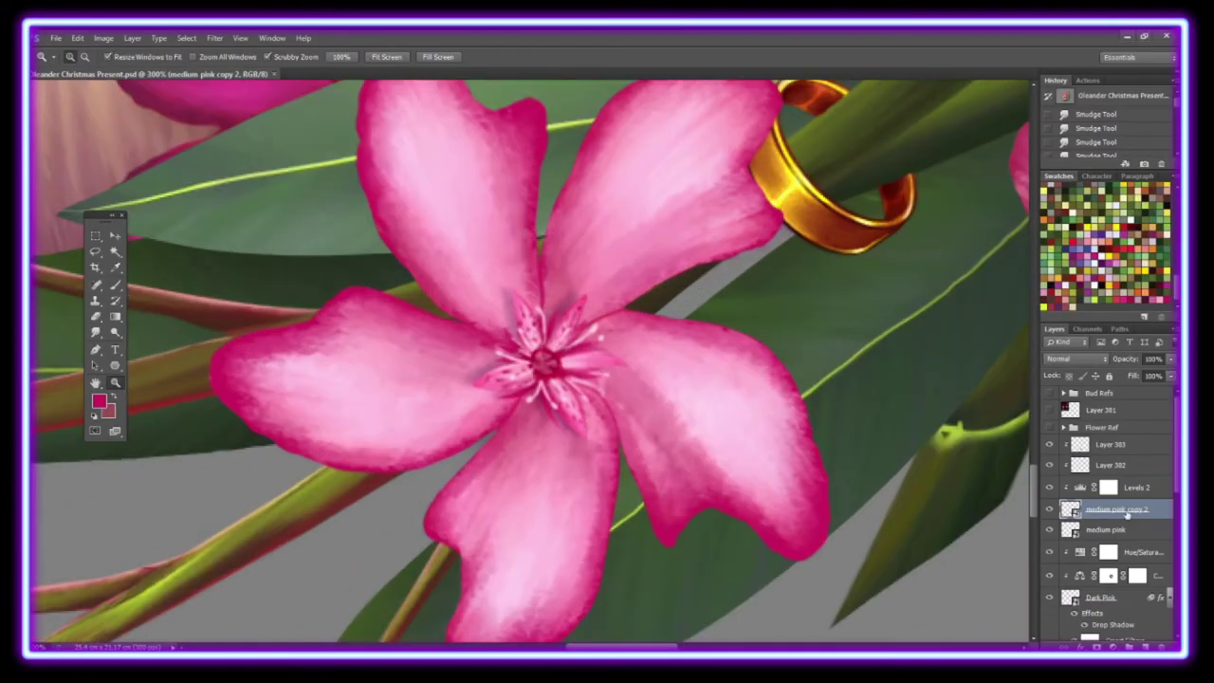
{"action": "scroll", "coordinate": [1169, 613], "scroll_direction": "down", "scroll_amount": 5}
{"action": "scroll", "coordinate": [1169, 612], "scroll_direction": "down", "scroll_amount": 1}
{"action": "scroll", "coordinate": [1138, 569], "scroll_direction": "up", "scroll_amount": 2}
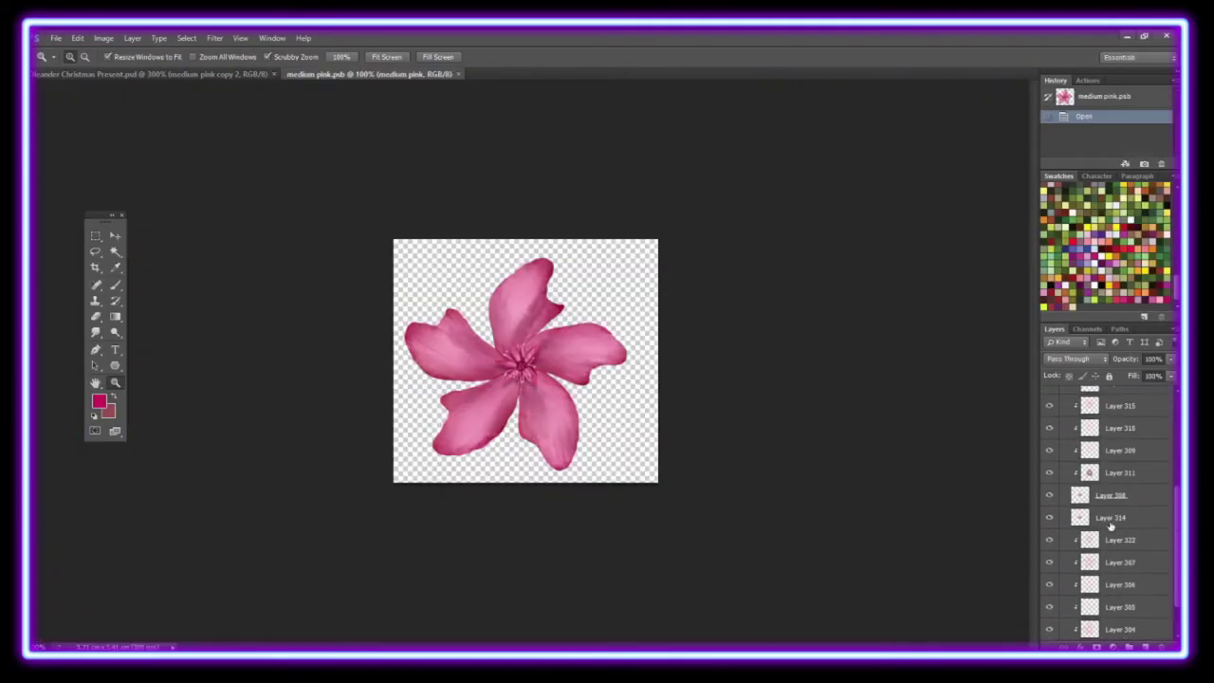
{"action": "left_click", "coordinate": [1109, 517]}
{"action": "left_click", "coordinate": [114, 235]}
{"action": "left_click", "coordinate": [56, 38]}
{"action": "left_click", "coordinate": [70, 205]}
{"action": "left_click", "coordinate": [447, 75]}
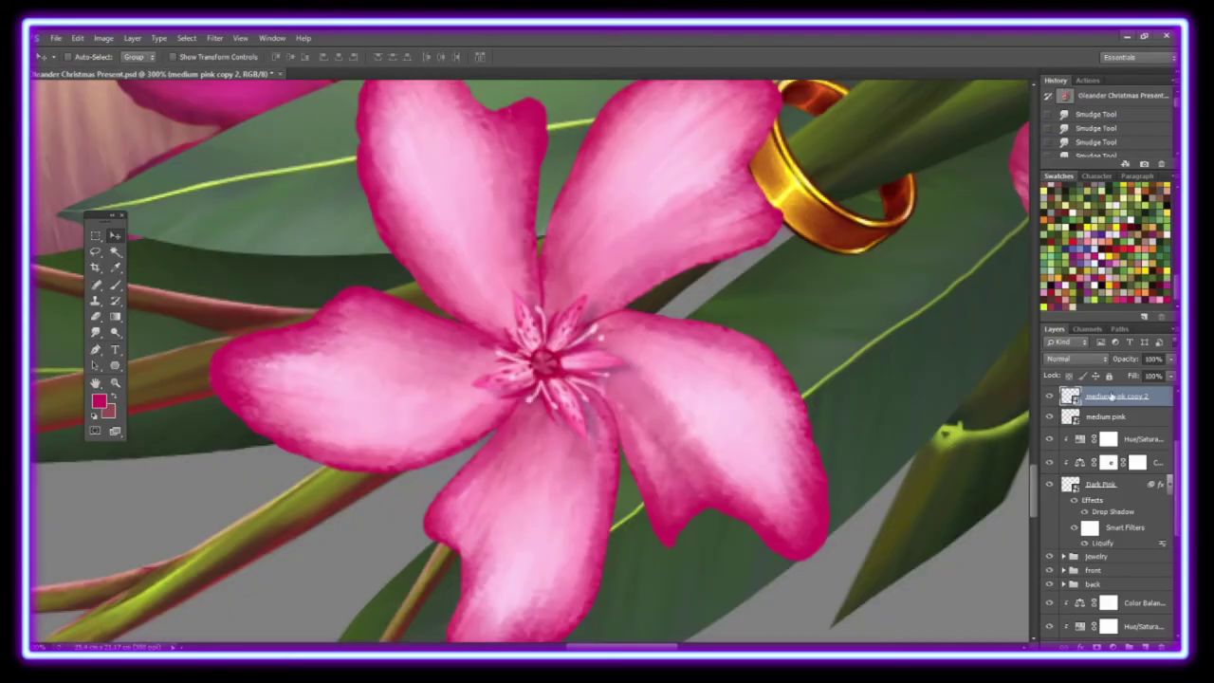
Step: Paint brown pistil strokes at the flower centre on a new layer
{"action": "key", "text": "ctrl+shift+alt+n"}
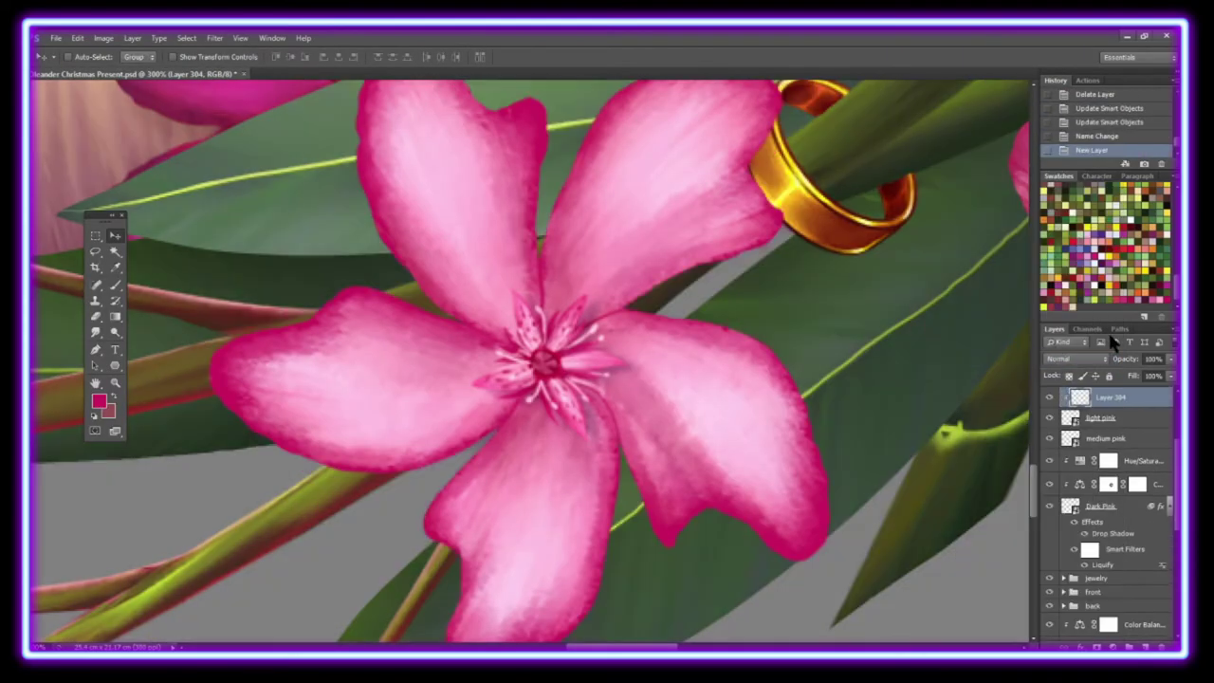
{"action": "key", "text": "ctrl+shift+alt+n"}
{"action": "key", "text": "ctrl+shift+alt+n"}
{"action": "key", "text": "b"}
{"action": "left_click_drag", "start_coordinate": [528, 289], "coordinate": [533, 355]}
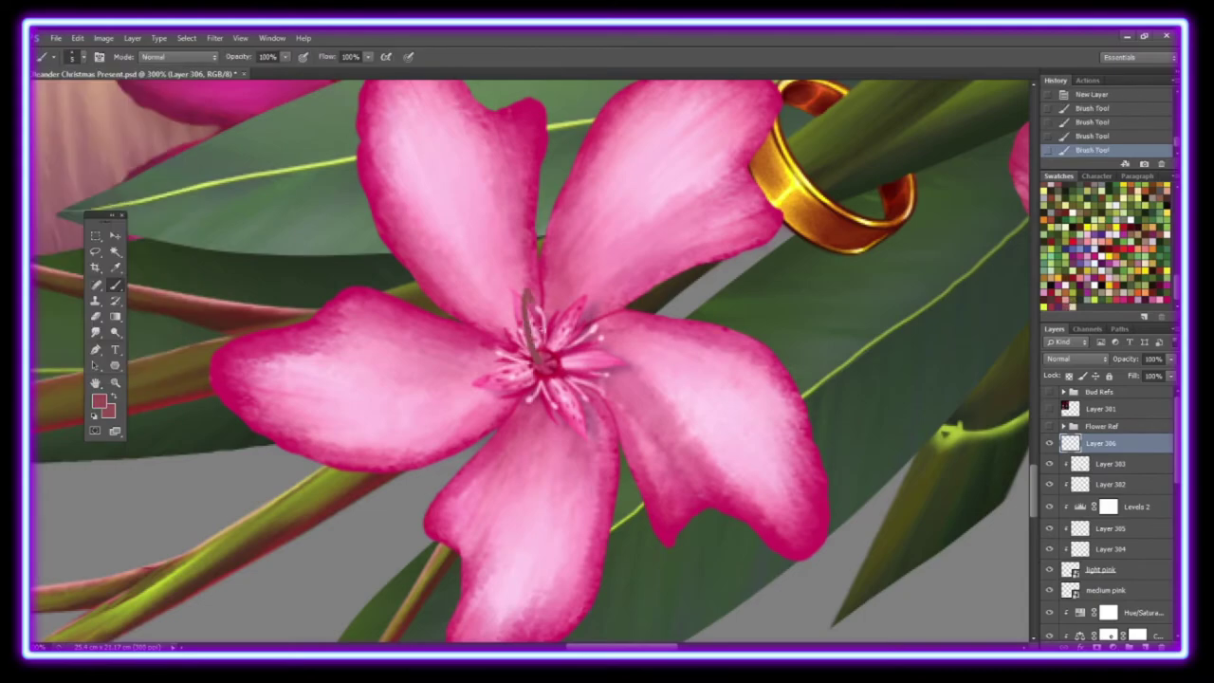
Step: Shade the pistil with two gradients on layers clipped to it
{"action": "right_click", "coordinate": [1126, 442]}
{"action": "left_click", "coordinate": [980, 361]}
{"action": "left_click_drag", "start_coordinate": [531, 275], "coordinate": [537, 351]}
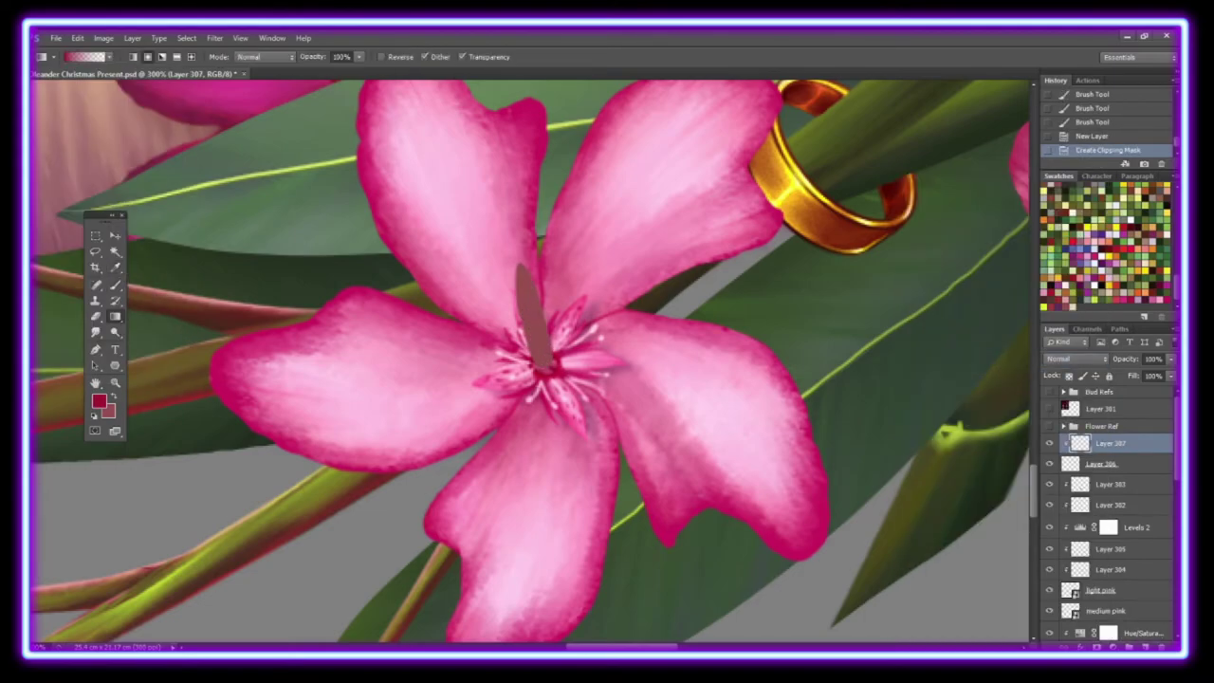
{"action": "right_click", "coordinate": [1126, 443]}
{"action": "left_click", "coordinate": [984, 361]}
{"action": "left_click_drag", "start_coordinate": [531, 274], "coordinate": [537, 351]}
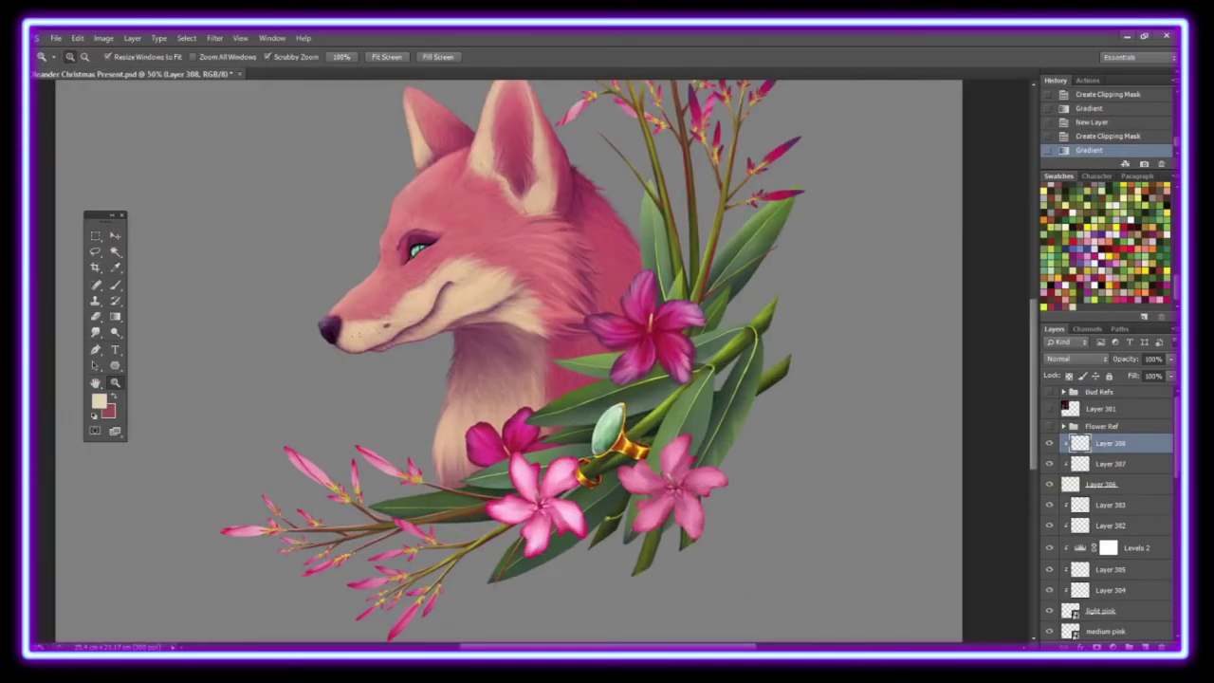
{"action": "type", "text": "lt pin"}
Step: Confirm the layer name and move the light pink layer into the back group
{"action": "key", "text": "Return"}
{"action": "left_click_drag", "start_coordinate": [1090, 443], "coordinate": [1116, 590]}
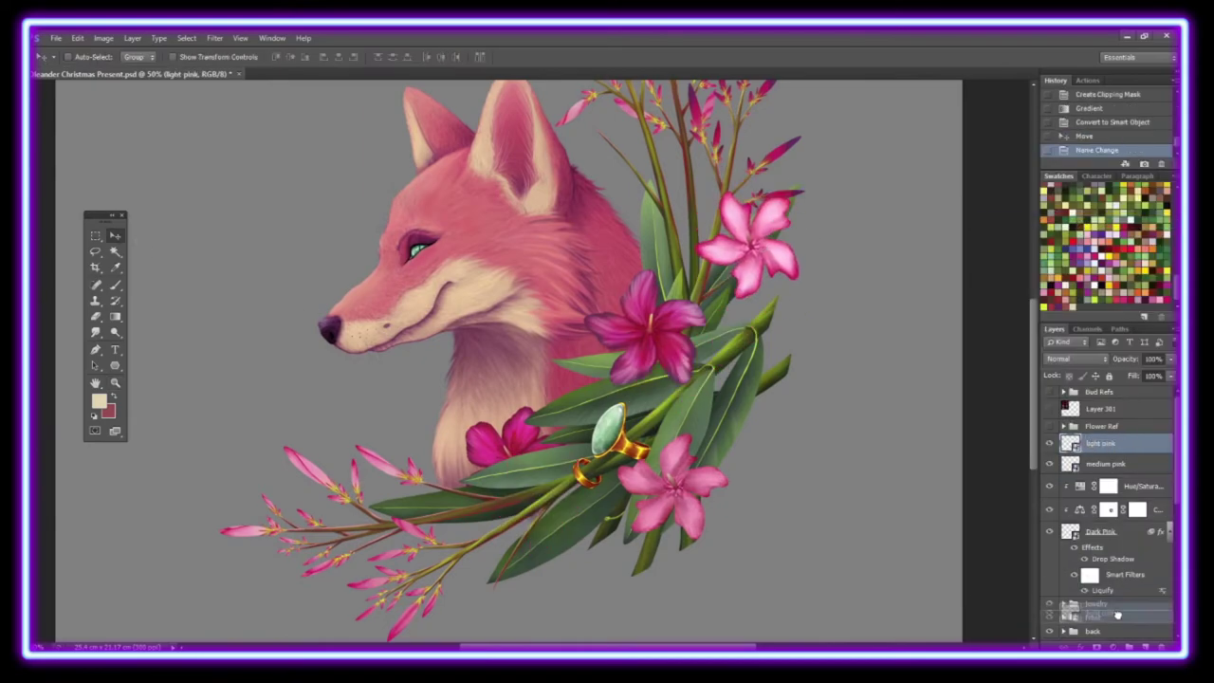
{"action": "left_click", "coordinate": [1065, 566]}
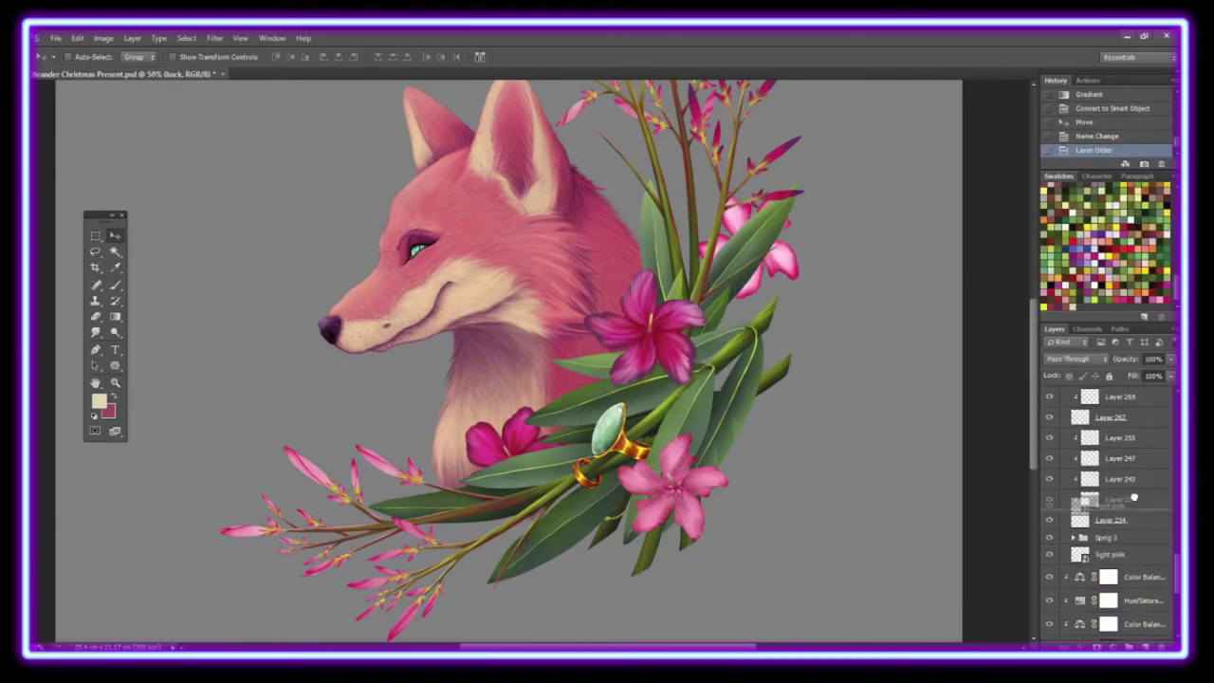
{"action": "left_click_drag", "start_coordinate": [1159, 575], "coordinate": [1125, 457]}
{"action": "scroll", "coordinate": [1125, 457], "scroll_direction": "up", "scroll_amount": 5}
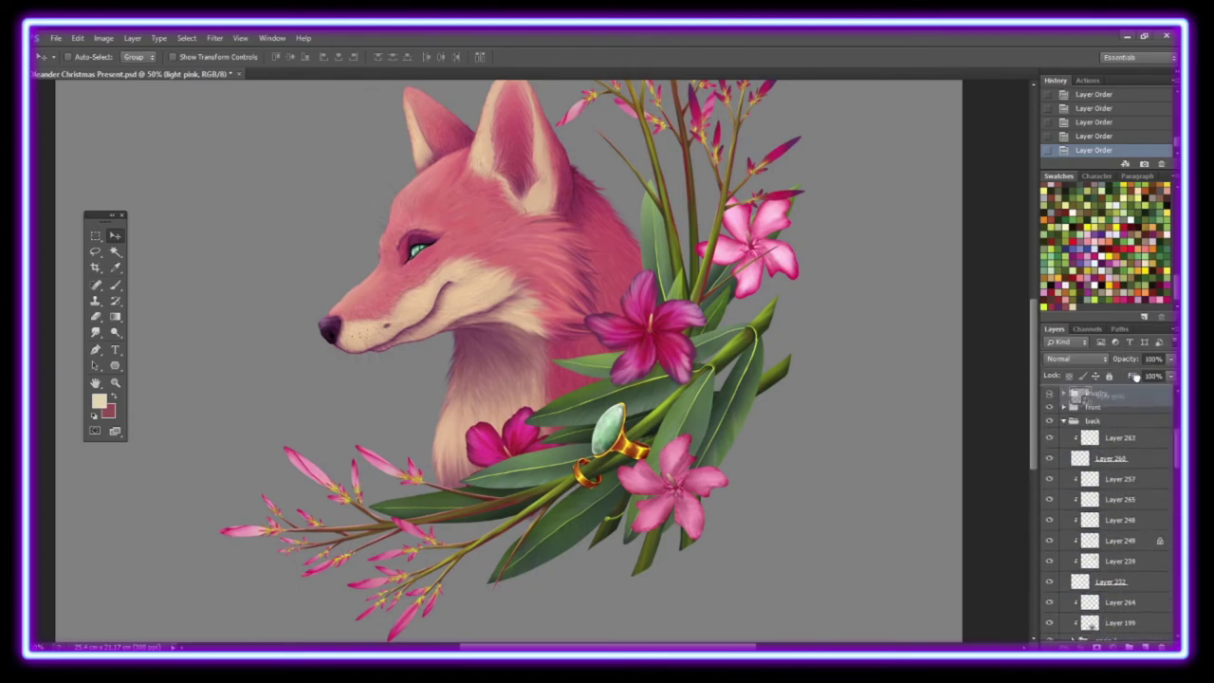
{"action": "left_click_drag", "start_coordinate": [815, 173], "coordinate": [811, 196]}
Step: Try moving the Dark Pink flower lower in the layer stack, then undo it
{"action": "key", "text": "z"}
{"action": "left_click_drag", "start_coordinate": [939, 531], "coordinate": [905, 532]}
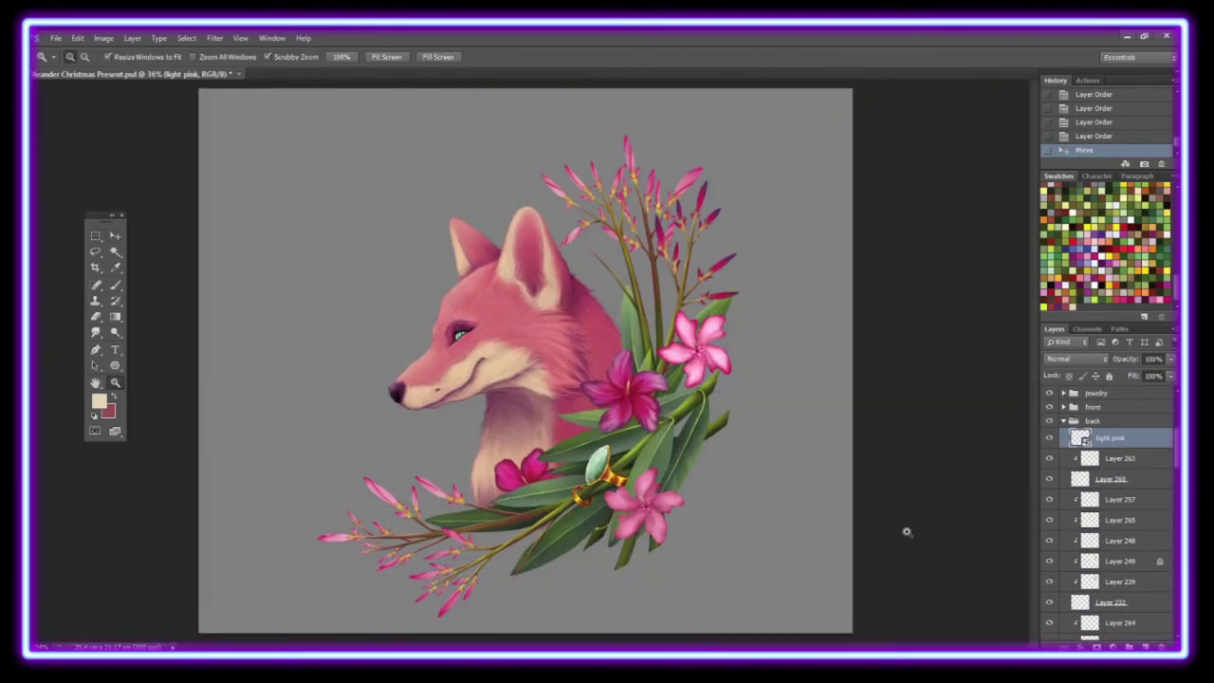
{"action": "key", "text": "ctrl+plus"}
{"action": "key", "text": "v"}
{"action": "scroll", "coordinate": [1110, 512], "scroll_direction": "down", "scroll_amount": 3}
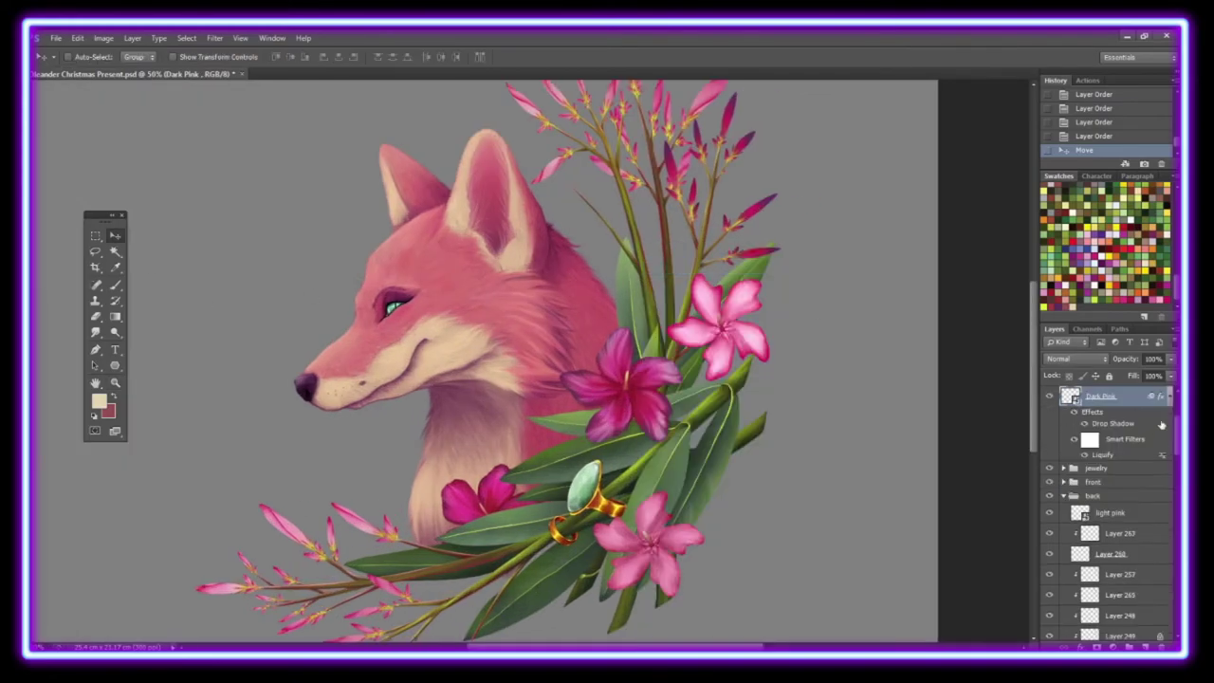
{"action": "scroll", "coordinate": [1109, 512], "scroll_direction": "down", "scroll_amount": 3}
{"action": "scroll", "coordinate": [1109, 512], "scroll_direction": "down", "scroll_amount": 3}
{"action": "scroll", "coordinate": [1110, 512], "scroll_direction": "down", "scroll_amount": 3}
{"action": "left_click_drag", "start_coordinate": [1110, 569], "coordinate": [1119, 543]}
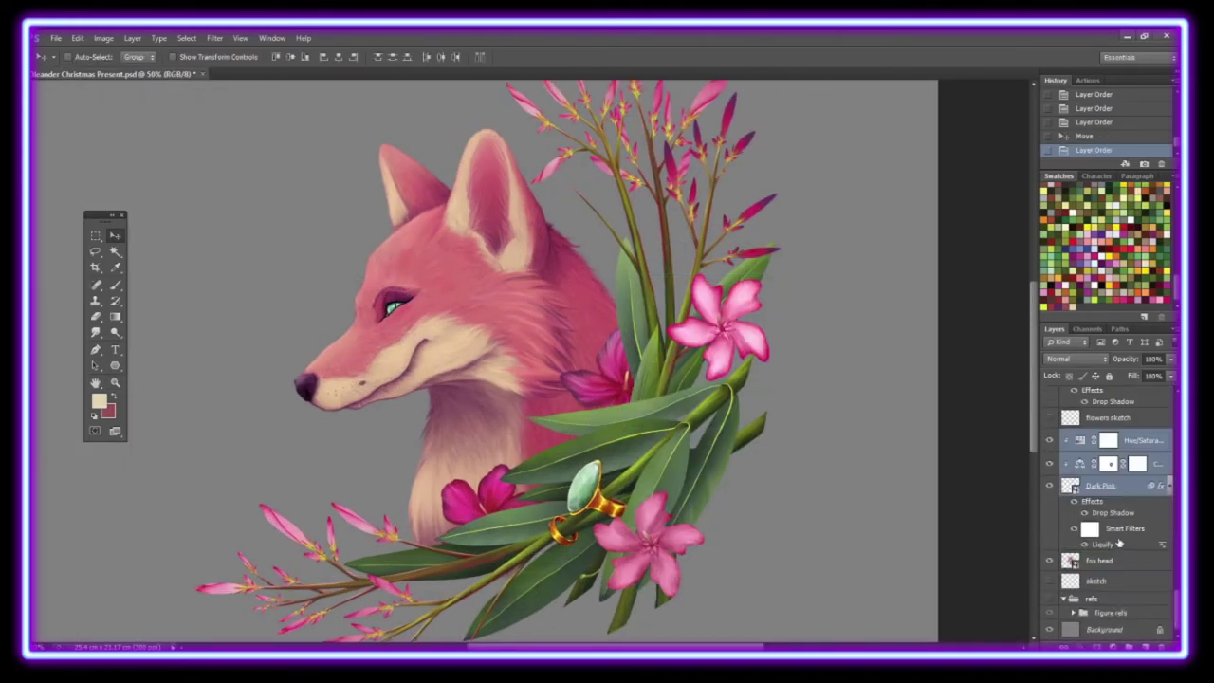
{"action": "key", "text": "ctrl+z"}
{"action": "key", "text": "z"}
{"action": "mouse_move", "coordinate": [699, 400]}
{"action": "left_mouse_down"}
{"action": "mouse_move", "coordinate": [740, 403]}
{"action": "mouse_move", "coordinate": [656, 424]}
{"action": "left_mouse_up"}
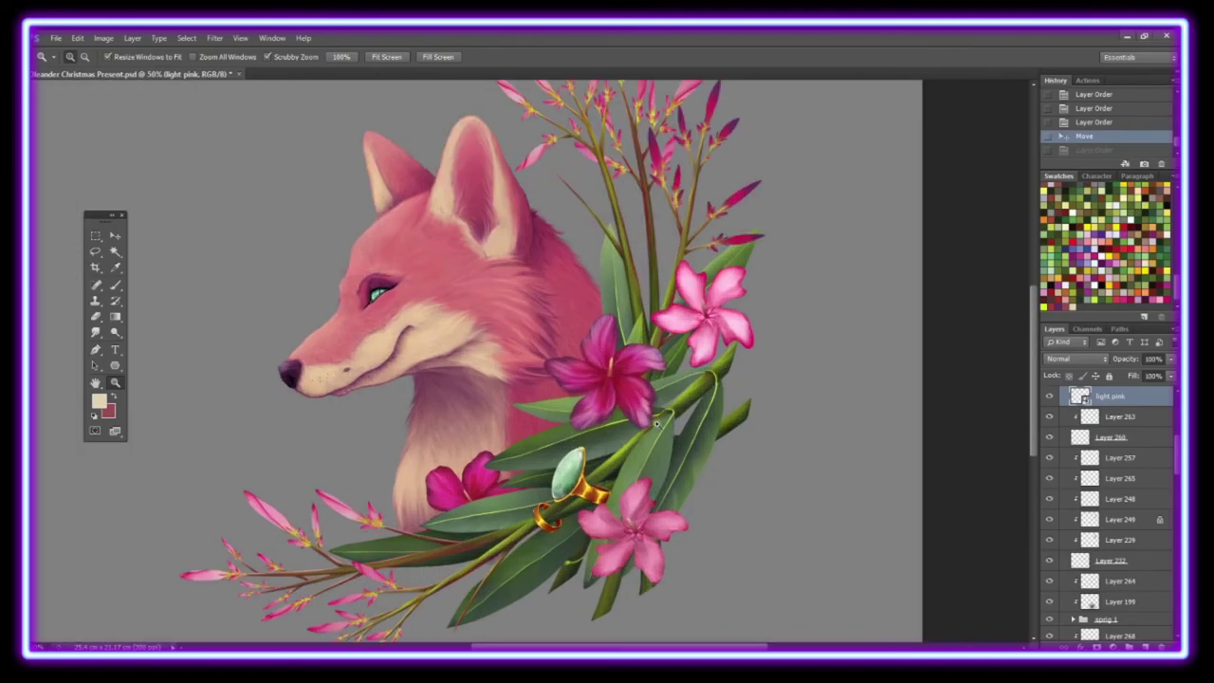
Step: Duplicate the light pink flower and tuck the copy down under the leaves
{"action": "key", "text": "ctrl+j"}
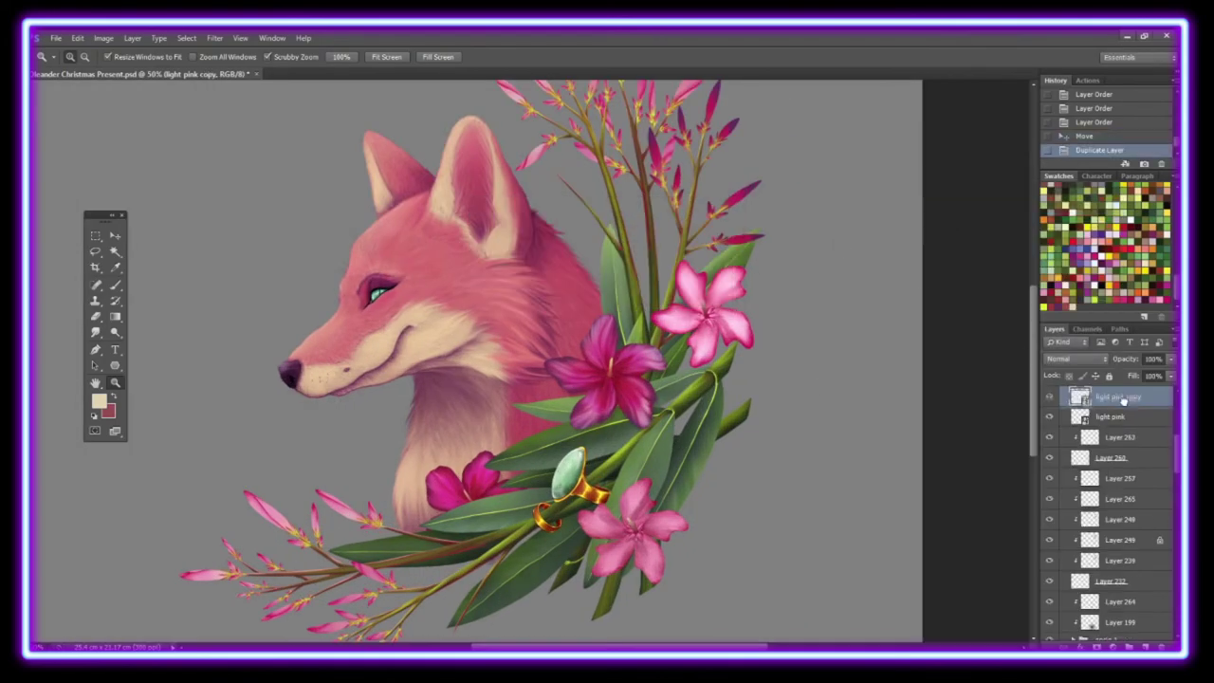
{"action": "left_click_drag", "start_coordinate": [1109, 396], "coordinate": [1109, 539]}
{"action": "key", "text": "v"}
{"action": "left_click_drag", "start_coordinate": [554, 503], "coordinate": [547, 534]}
{"action": "key", "text": "ctrl+t"}
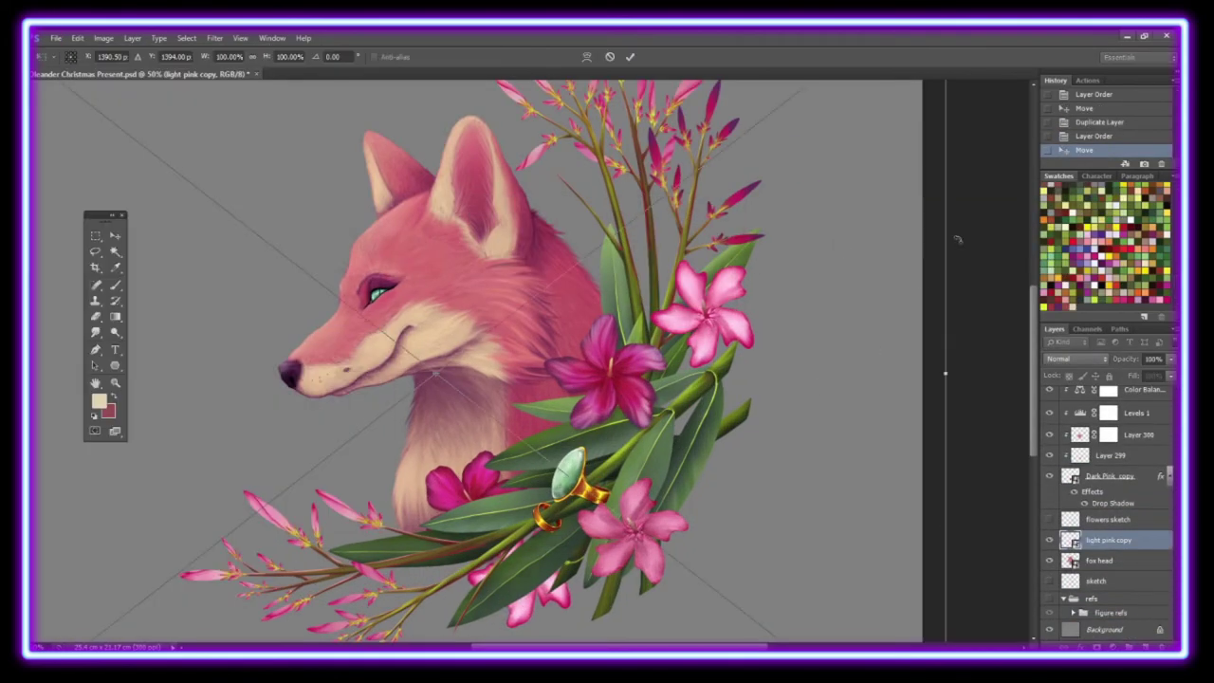
{"action": "scroll", "coordinate": [474, 379], "scroll_direction": "down", "scroll_amount": 2}
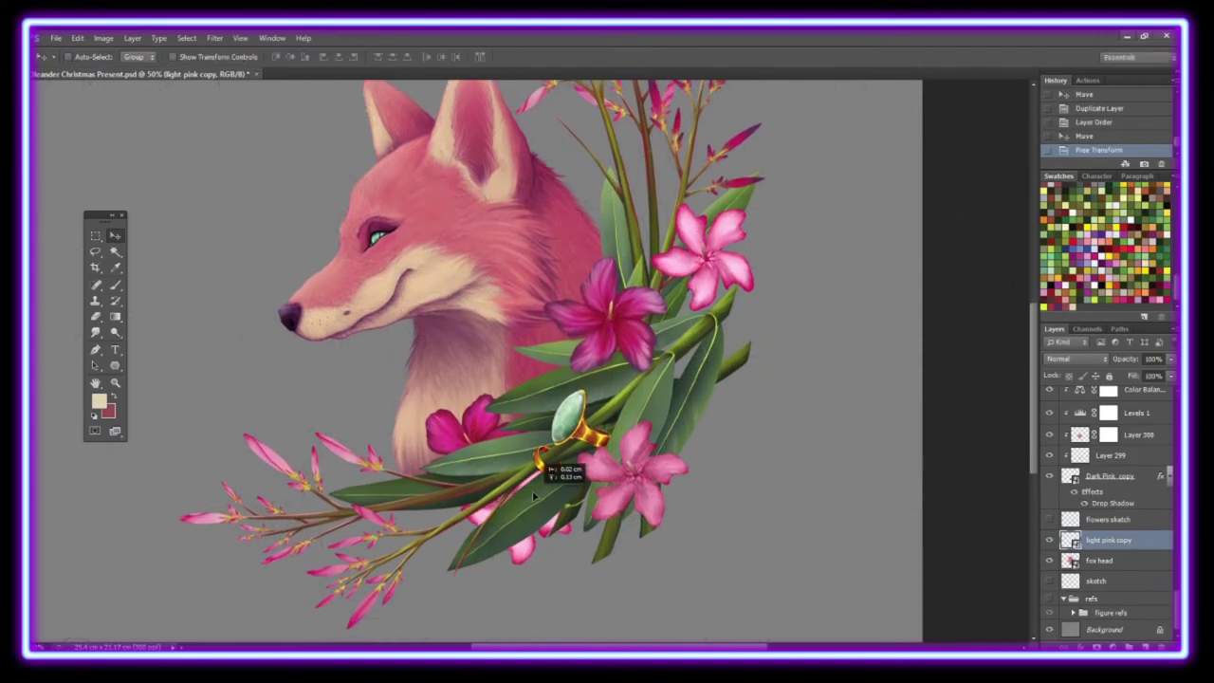
Step: Duplicate the medium pink flower, transform it and place it on the fox's neck
{"action": "key", "text": "ctrl+j"}
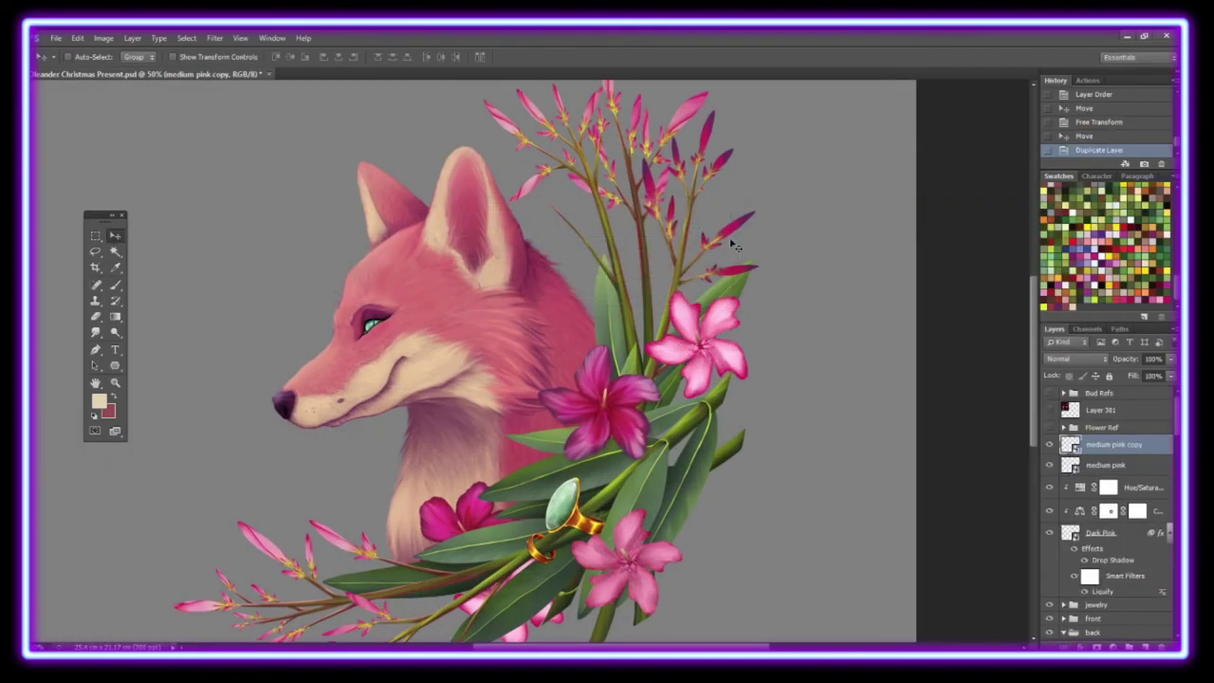
{"action": "left_click_drag", "start_coordinate": [1113, 448], "coordinate": [1109, 540]}
{"action": "mouse_move", "coordinate": [683, 447]}
{"action": "left_mouse_down"}
{"action": "mouse_move", "coordinate": [631, 353]}
{"action": "mouse_move", "coordinate": [656, 304]}
{"action": "mouse_move", "coordinate": [607, 317]}
{"action": "left_mouse_up"}
{"action": "left_click", "coordinate": [78, 38]}
{"action": "left_click", "coordinate": [312, 503]}
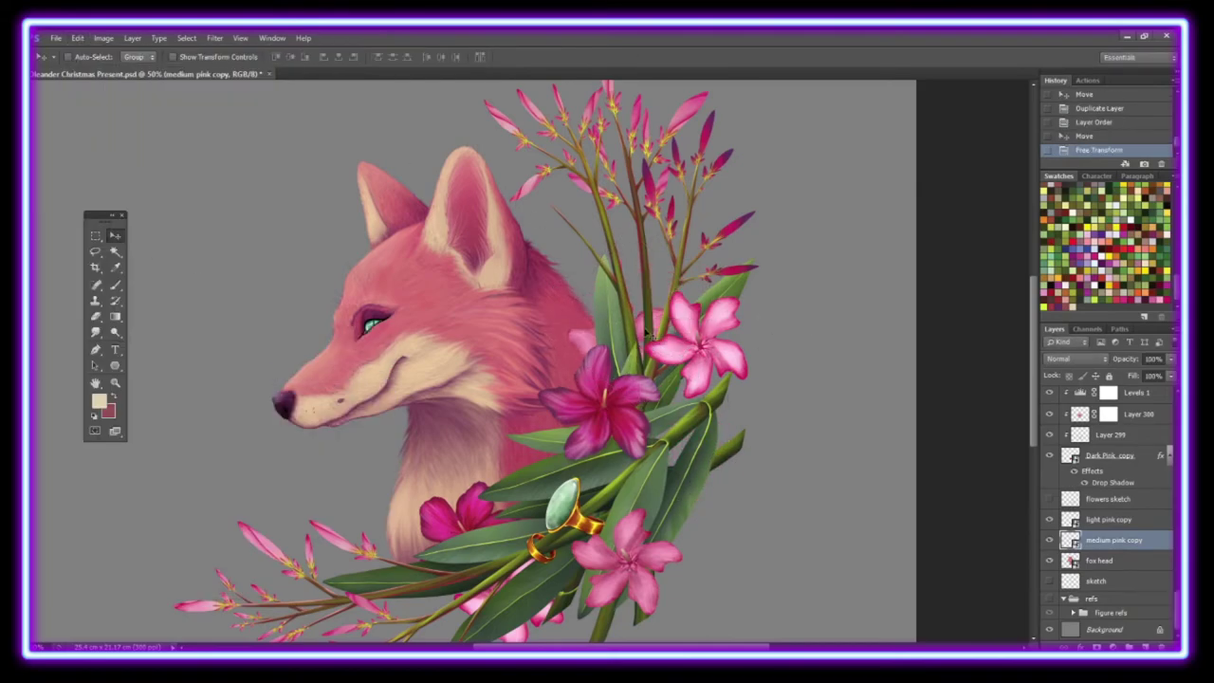
{"action": "mouse_move", "coordinate": [694, 398]}
{"action": "left_mouse_down"}
{"action": "mouse_move", "coordinate": [635, 290]}
{"action": "mouse_move", "coordinate": [711, 493]}
{"action": "left_mouse_up"}
{"action": "scroll", "coordinate": [710, 492], "scroll_direction": "down", "scroll_amount": 3}
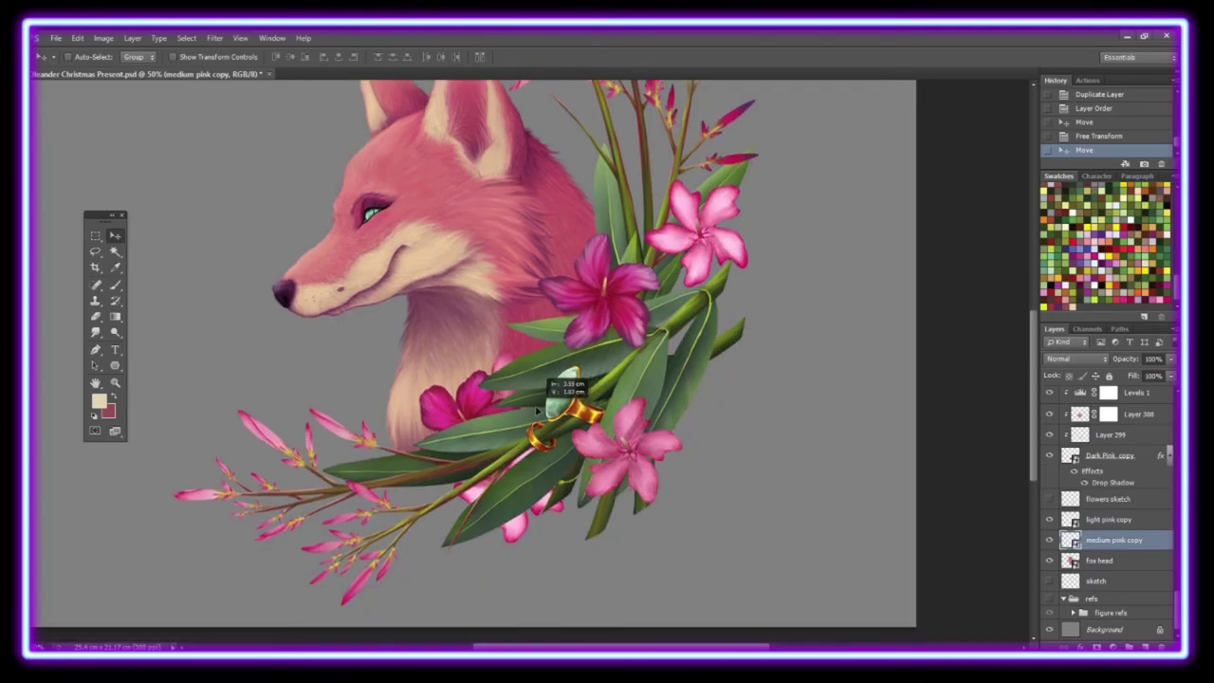
{"action": "scroll", "coordinate": [1110, 512], "scroll_direction": "down", "scroll_amount": 3}
Step: Duplicate the Dark Pink flower with its adjustments and move it to the bouquet's right
{"action": "left_click", "coordinate": [1109, 509]}
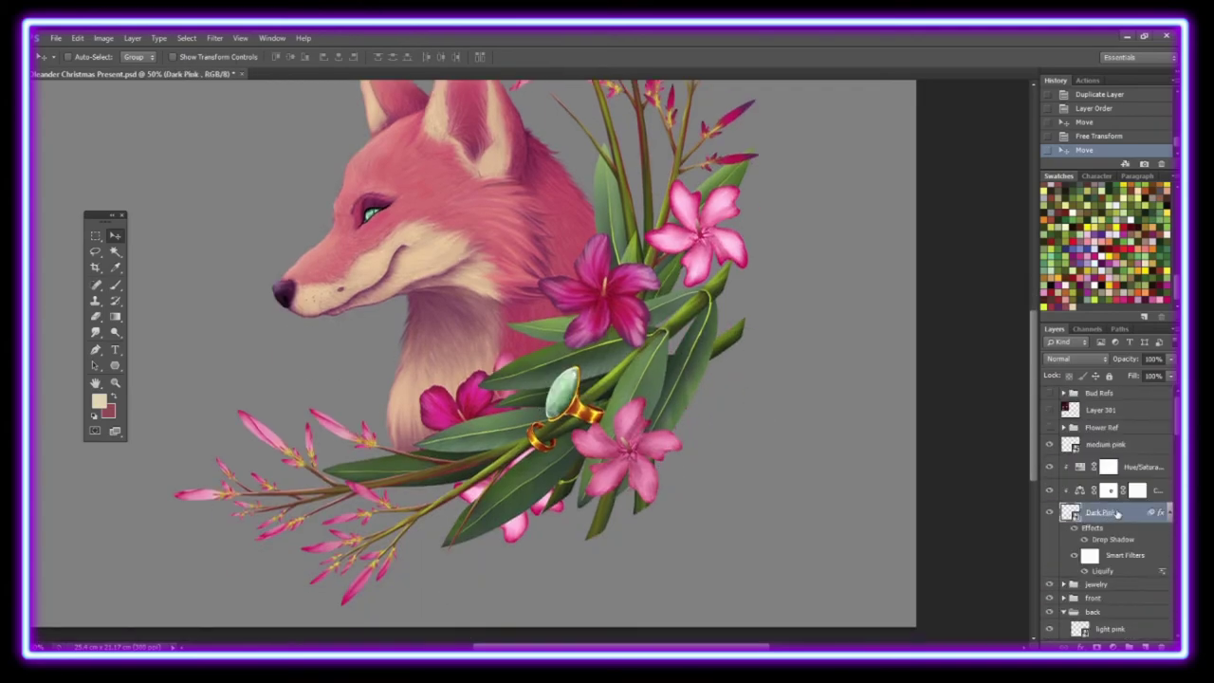
{"action": "scroll", "coordinate": [1170, 618], "scroll_direction": "up", "scroll_amount": 3}
{"action": "left_click", "coordinate": [1128, 394], "text": "shift"}
{"action": "right_click", "coordinate": [1135, 496]}
{"action": "key", "text": "Escape"}
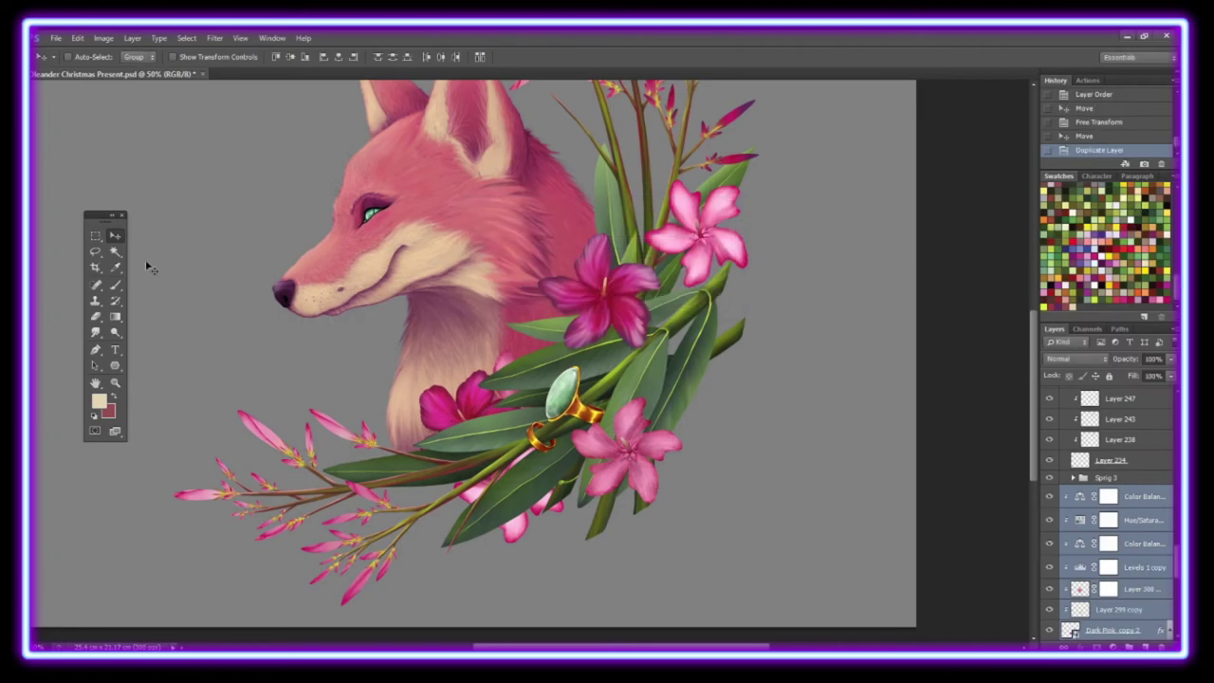
{"action": "left_click_drag", "start_coordinate": [489, 479], "coordinate": [675, 365]}
Step: Check the whole painting, save it, and show the oleander reference photos
{"action": "key", "text": "z"}
{"action": "key", "text": "ctrl+0"}
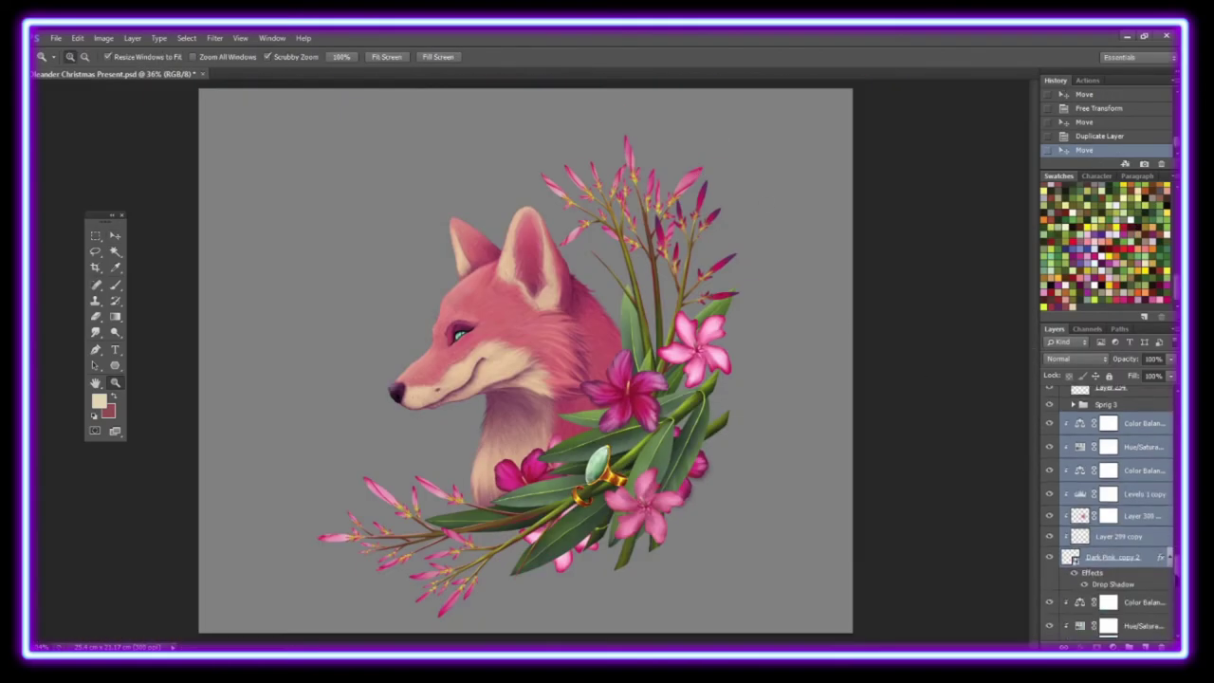
{"action": "left_click", "coordinate": [598, 285]}
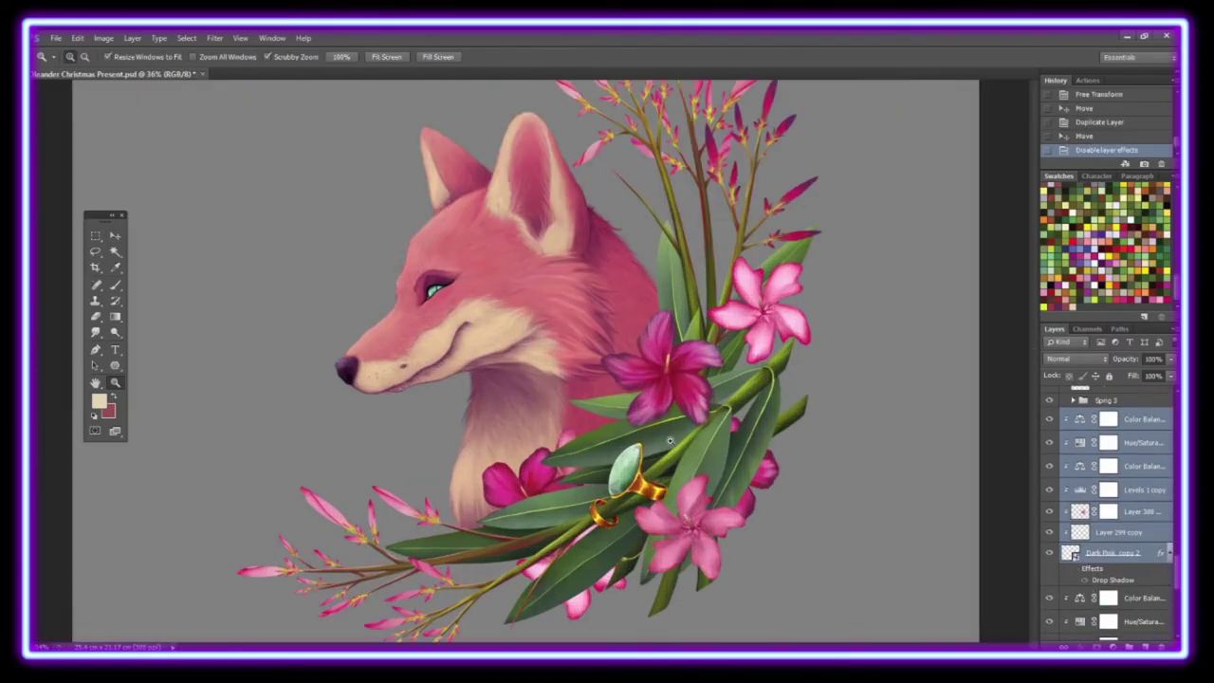
{"action": "left_click", "coordinate": [678, 336]}
{"action": "key", "text": "ctrl+0"}
{"action": "left_click", "coordinate": [56, 38]}
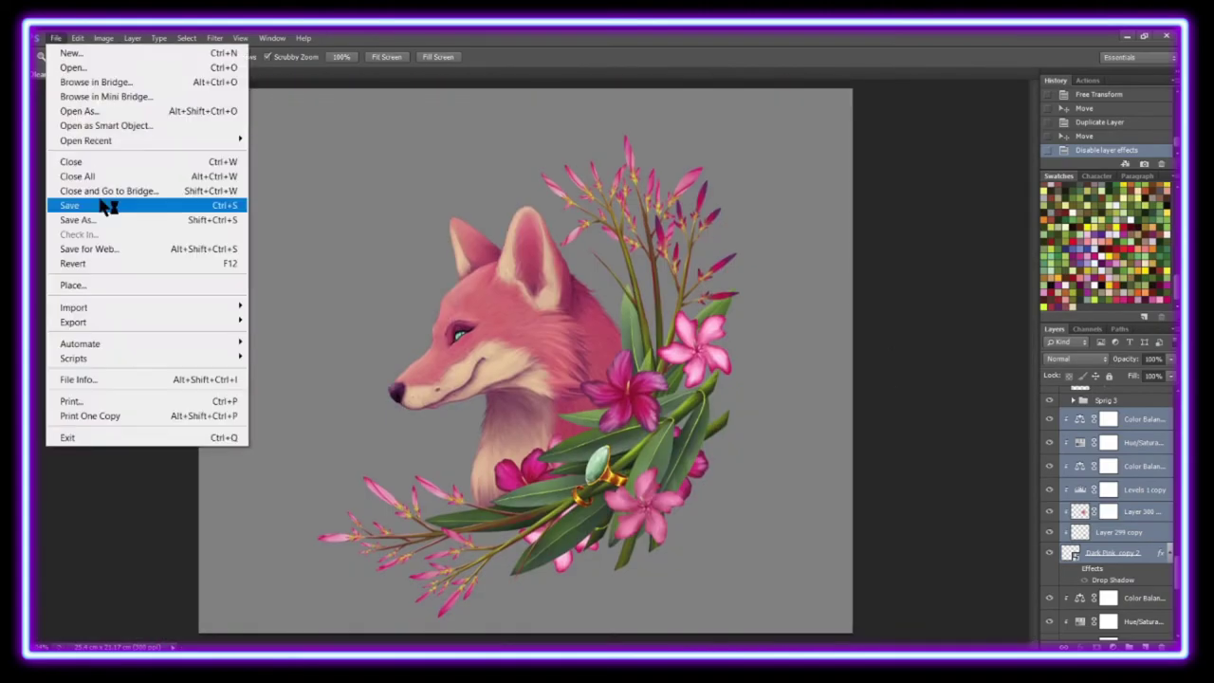
{"action": "left_click", "coordinate": [71, 263]}
{"action": "left_click", "coordinate": [1049, 427]}
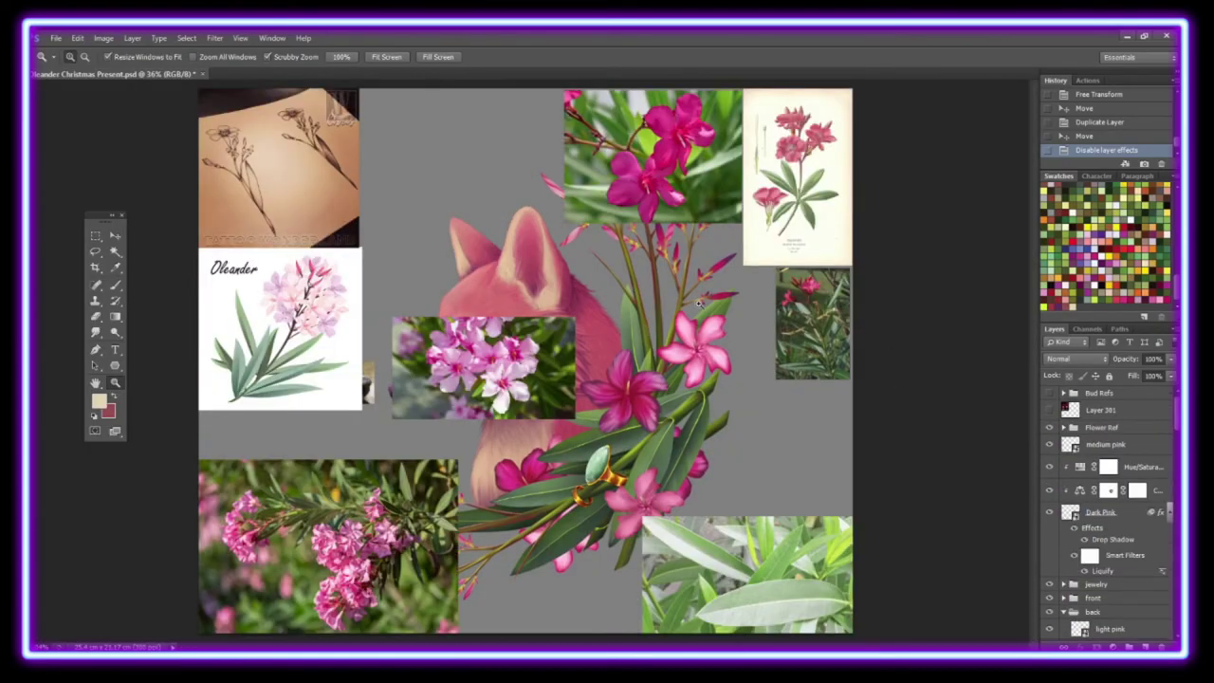
Step: On a new layer, outline a petal shape and fill it with solid pink
{"action": "left_click", "coordinate": [799, 298]}
{"action": "left_click", "coordinate": [1144, 646]}
{"action": "left_click", "coordinate": [115, 284]}
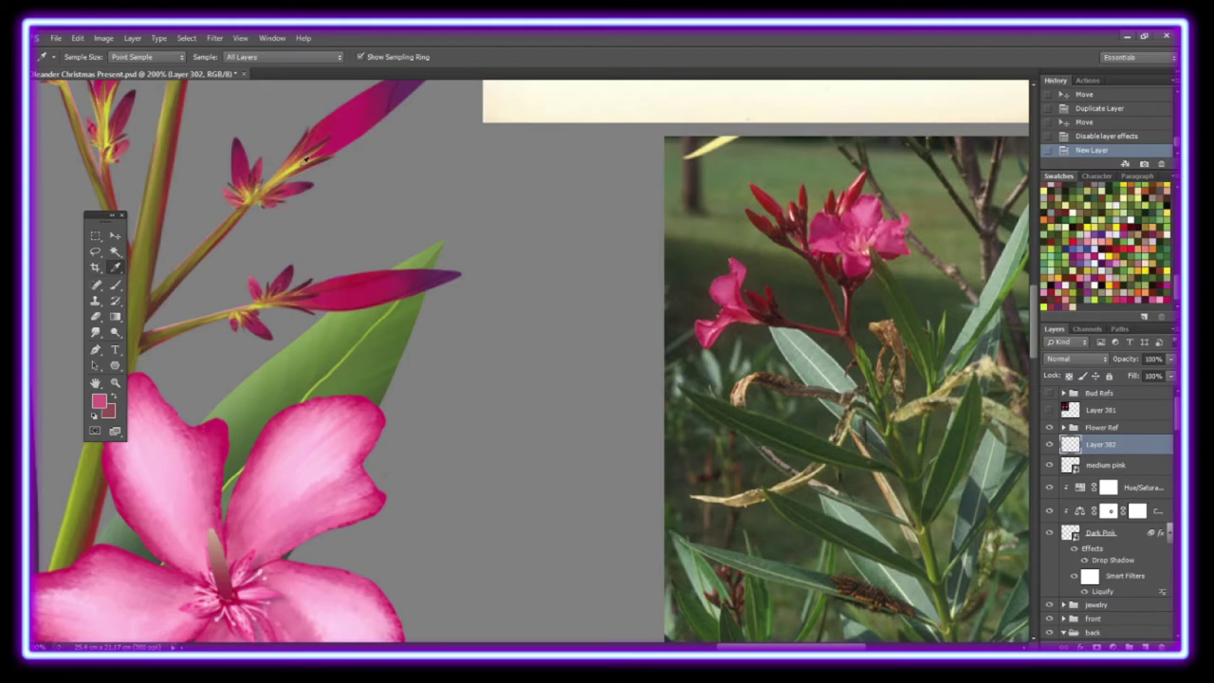
{"action": "left_click_drag", "start_coordinate": [414, 121], "coordinate": [408, 258]}
{"action": "left_click_drag", "start_coordinate": [418, 123], "coordinate": [522, 296]}
{"action": "left_click", "coordinate": [115, 317]}
{"action": "left_click", "coordinate": [372, 231]}
{"action": "key", "text": "b"}
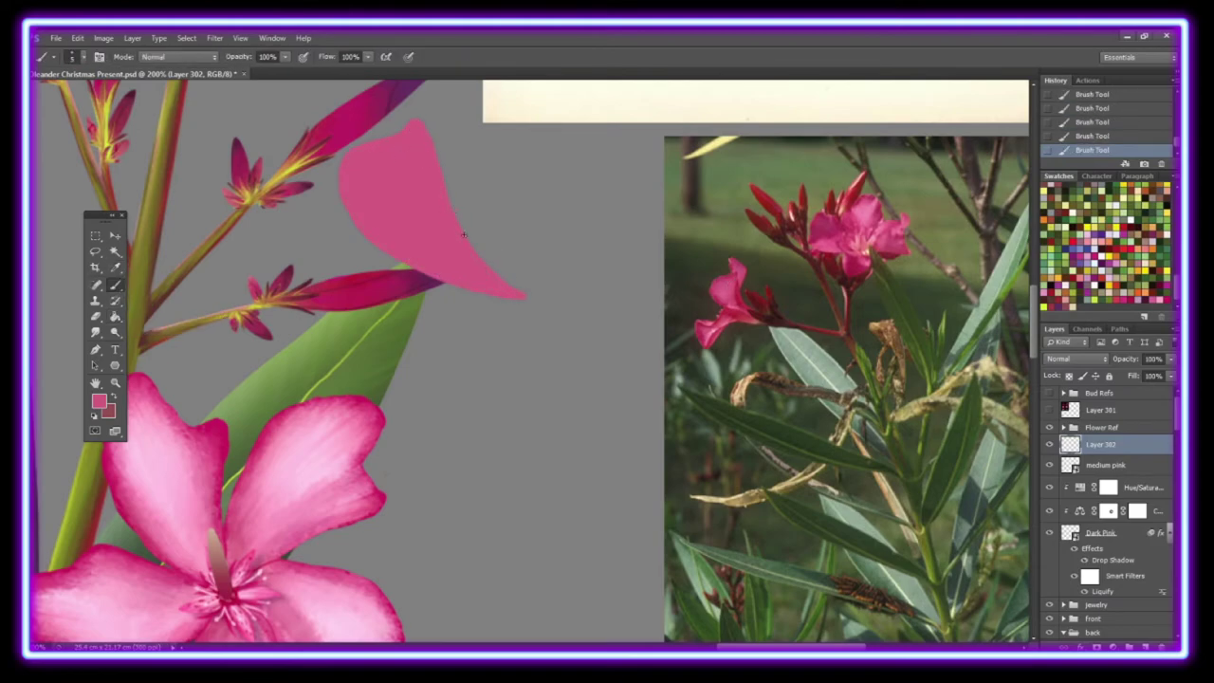
Step: Erase the petal top straight and fill the three remaining outlined petal areas with pink
{"action": "key", "text": "e"}
{"action": "left_click_drag", "start_coordinate": [361, 135], "coordinate": [431, 118]}
{"action": "key", "text": "b"}
{"action": "key", "text": "g"}
{"action": "left_click", "coordinate": [446, 142]}
{"action": "left_click", "coordinate": [380, 285]}
{"action": "left_click", "coordinate": [301, 258]}
{"action": "key", "text": "b"}
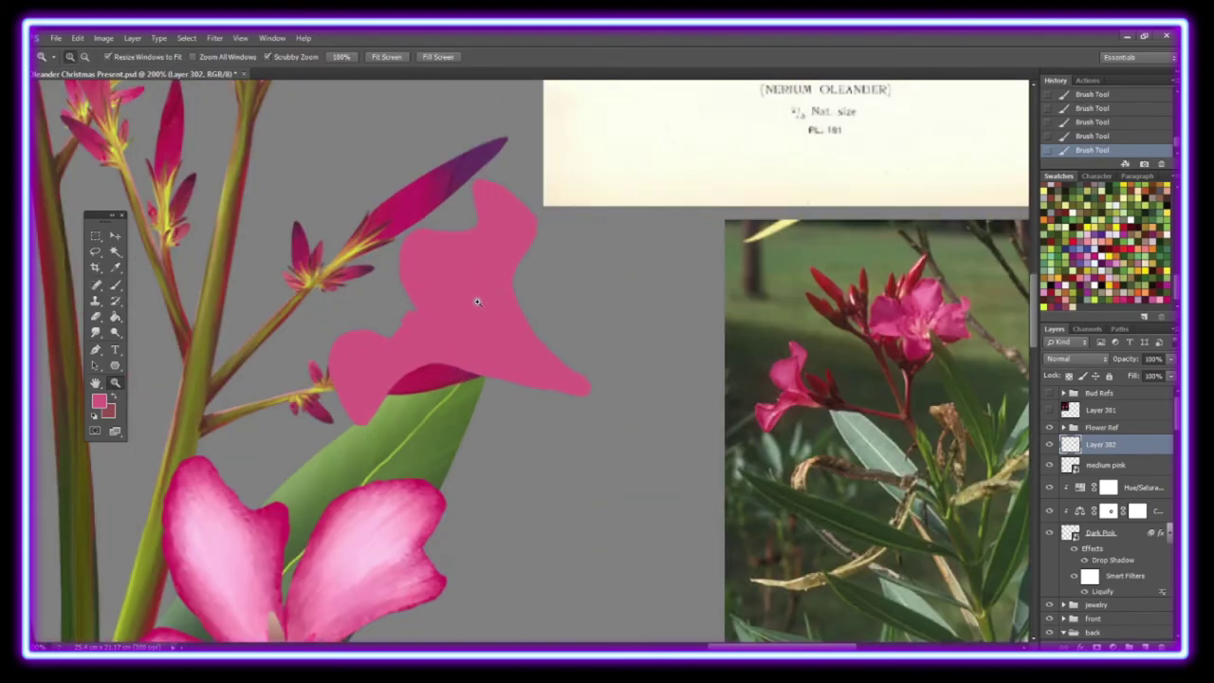
Step: Reshape the pink flower shape with a transform and sharpen its edges
{"action": "left_click", "coordinate": [78, 37]}
{"action": "left_click", "coordinate": [326, 355]}
{"action": "double_click", "coordinate": [114, 382]}
{"action": "left_click", "coordinate": [542, 269]}
{"action": "left_click", "coordinate": [474, 256]}
{"action": "key", "text": "ctrl+d"}
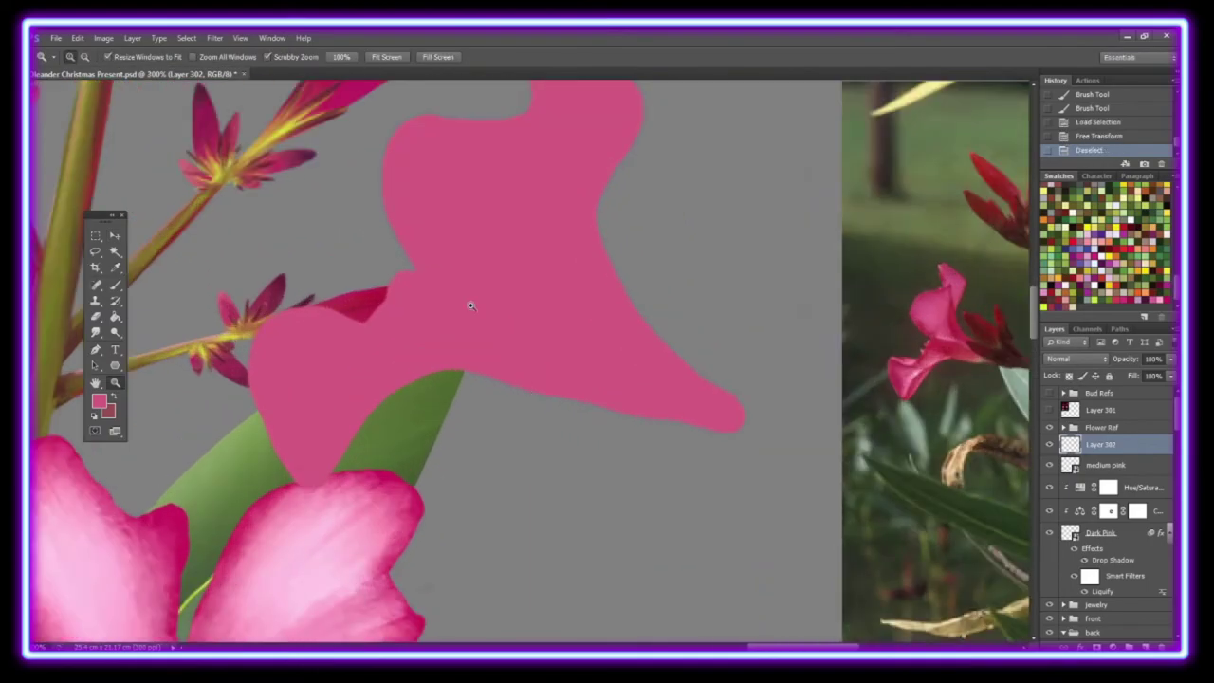
{"action": "left_click", "coordinate": [214, 38]}
Step: Add a new layer clipped above the flower shape
{"action": "left_click", "coordinate": [420, 263]}
{"action": "key", "text": "b"}
{"action": "key", "text": "ctrl+alt+shift+n"}
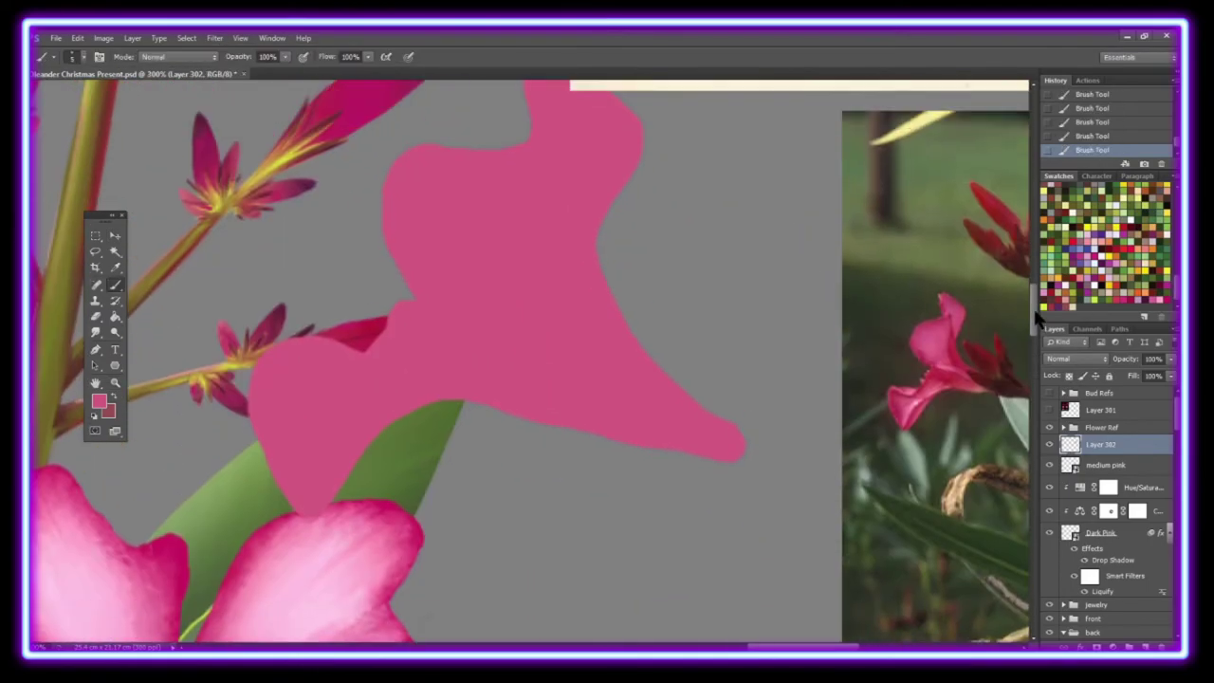
{"action": "key", "text": "ctrl+alt+g"}
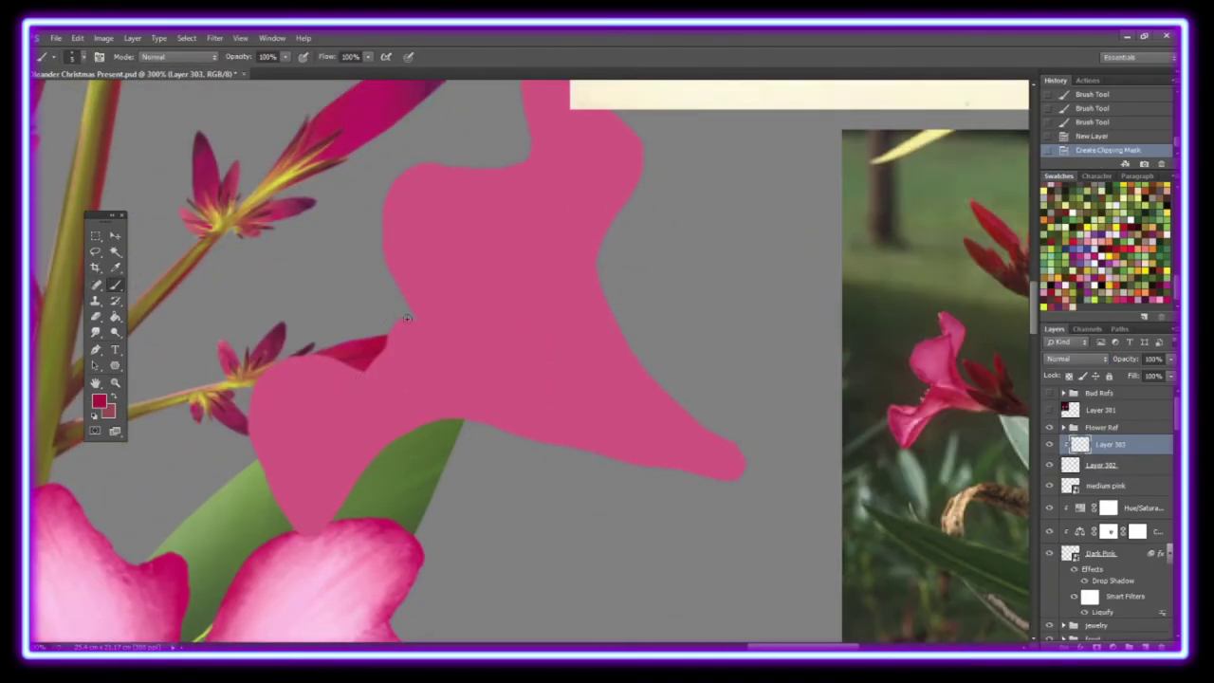
Step: Paint dark red fold lines and edge outlines on the large pink petal
{"action": "mouse_move", "coordinate": [405, 319]}
{"action": "left_mouse_down"}
{"action": "mouse_move", "coordinate": [743, 469]}
{"action": "mouse_move", "coordinate": [300, 356]}
{"action": "left_mouse_up"}
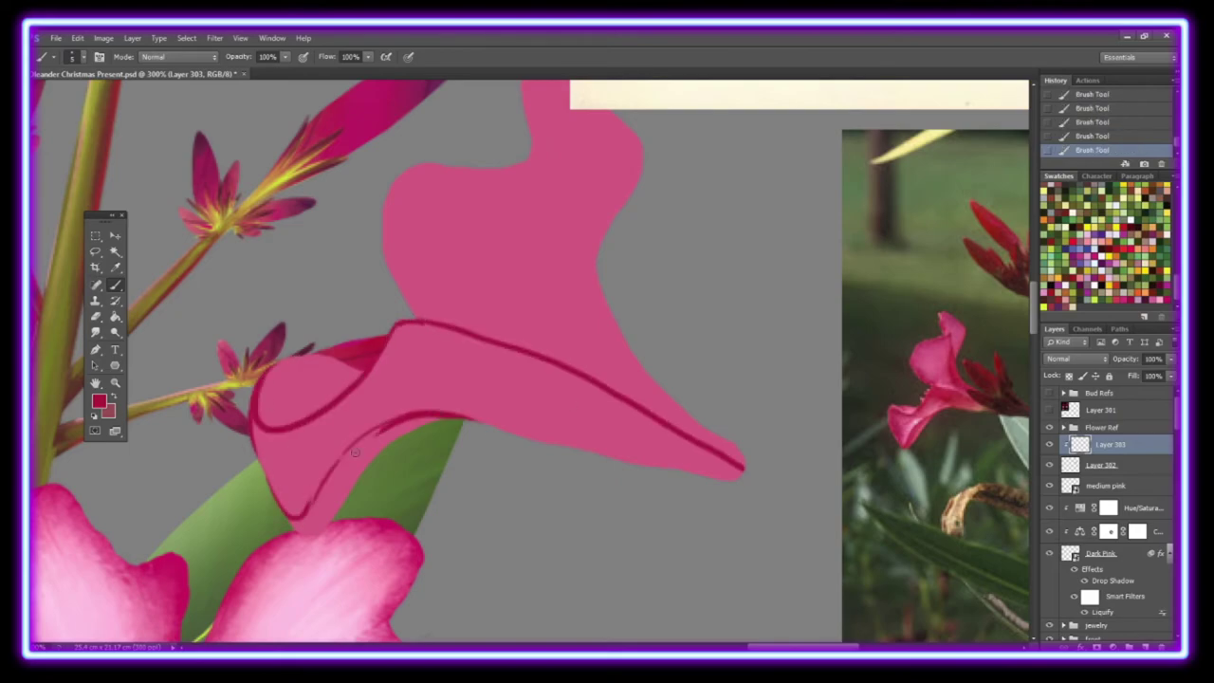
{"action": "left_click_drag", "start_coordinate": [396, 416], "coordinate": [251, 441]}
{"action": "left_click_drag", "start_coordinate": [569, 131], "coordinate": [676, 398]}
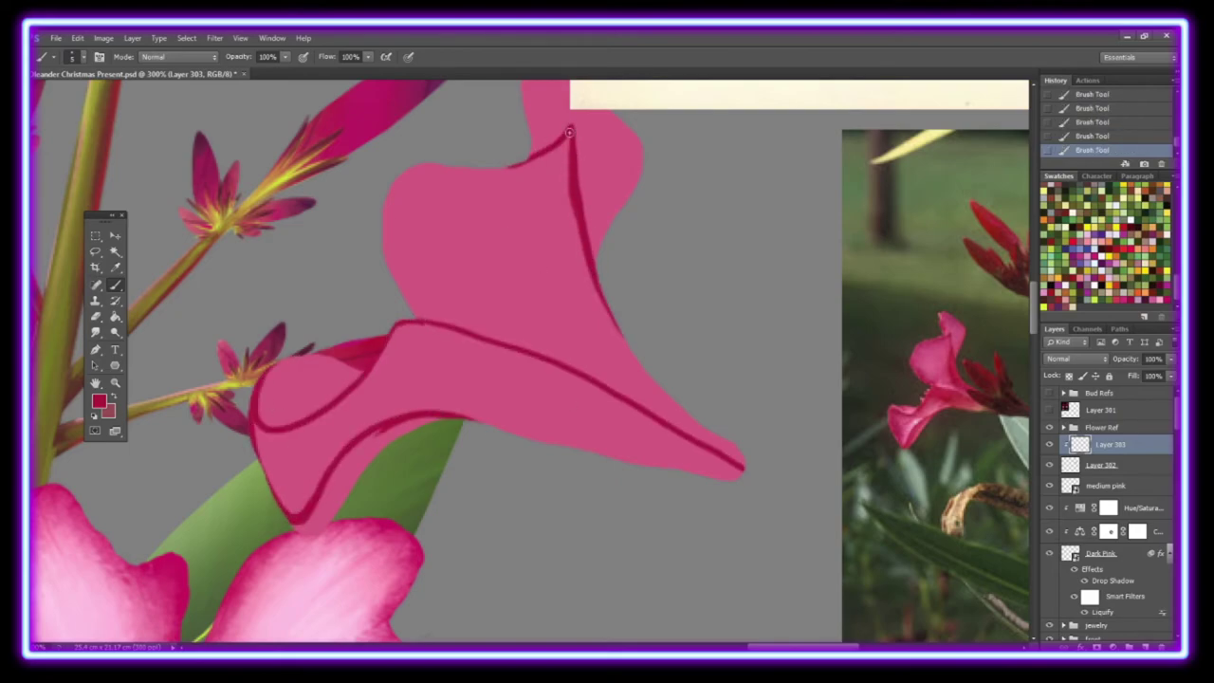
{"action": "left_click_drag", "start_coordinate": [420, 329], "coordinate": [743, 468]}
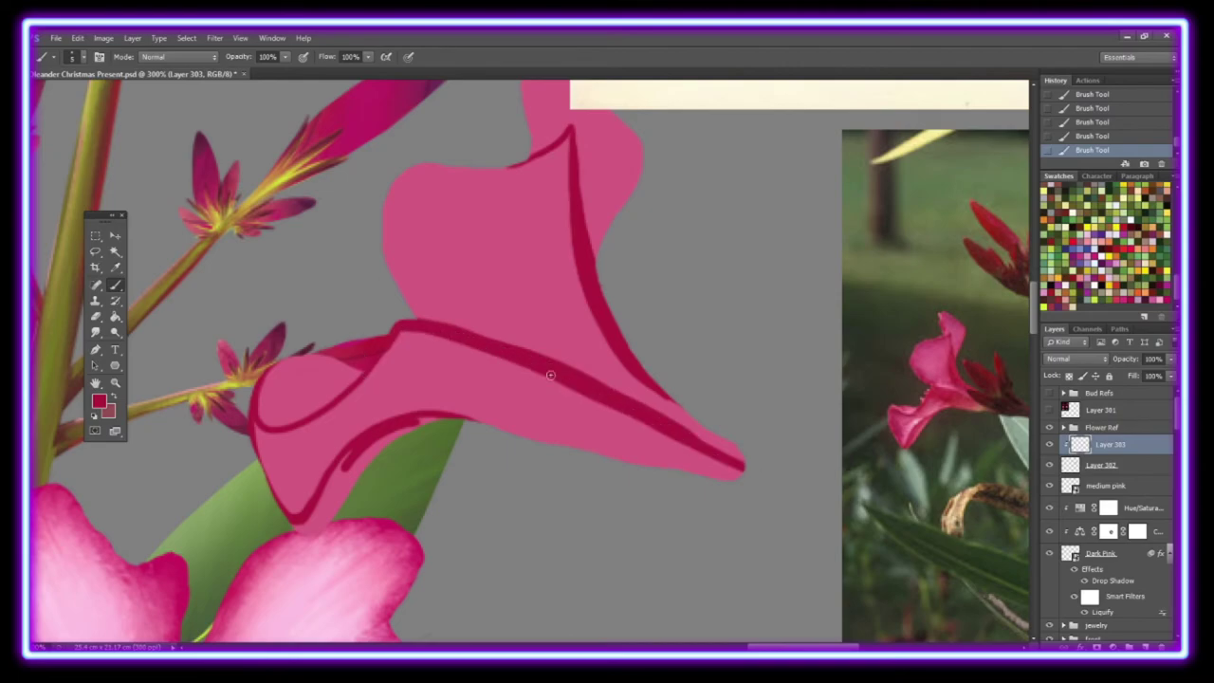
{"action": "scroll", "coordinate": [523, 211], "scroll_direction": "up", "scroll_amount": 2}
{"action": "mouse_move", "coordinate": [524, 211]}
{"action": "left_mouse_down"}
{"action": "mouse_move", "coordinate": [487, 215]}
{"action": "mouse_move", "coordinate": [408, 360]}
{"action": "mouse_move", "coordinate": [636, 231]}
{"action": "left_mouse_up"}
Step: Smudge the lower-left edge, upper tip and right-side dark outlines into the petals
{"action": "key", "text": "r"}
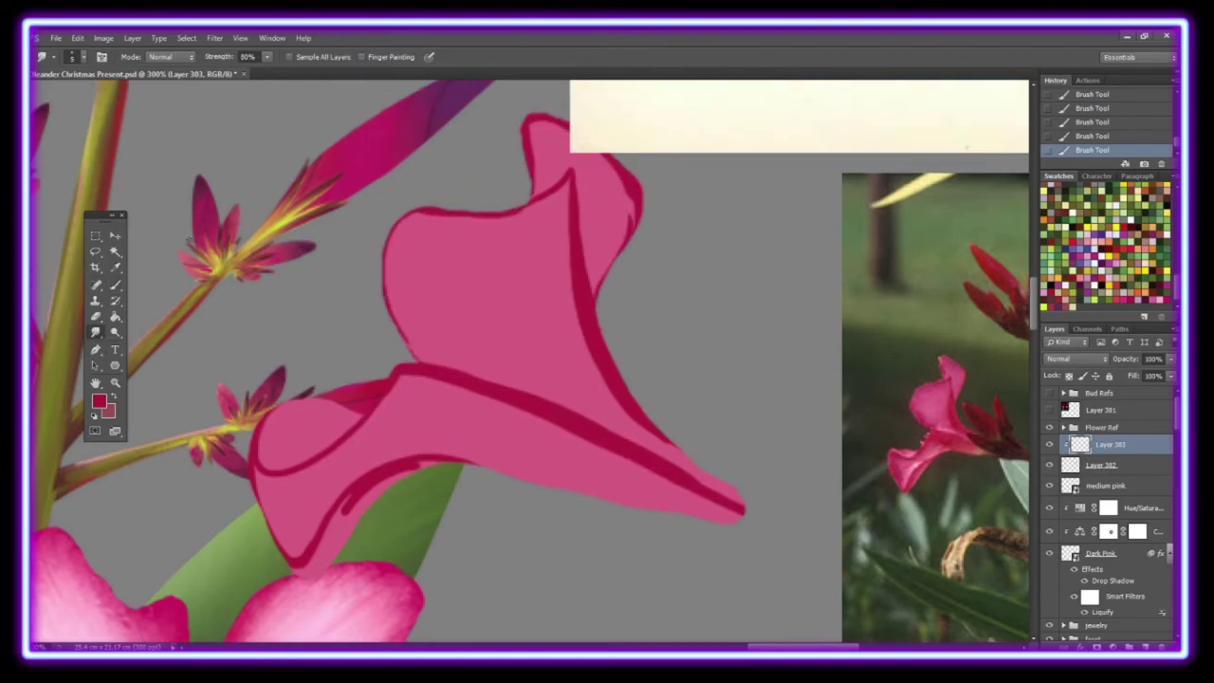
{"action": "left_click_drag", "start_coordinate": [379, 488], "coordinate": [303, 576]}
{"action": "key", "text": "b"}
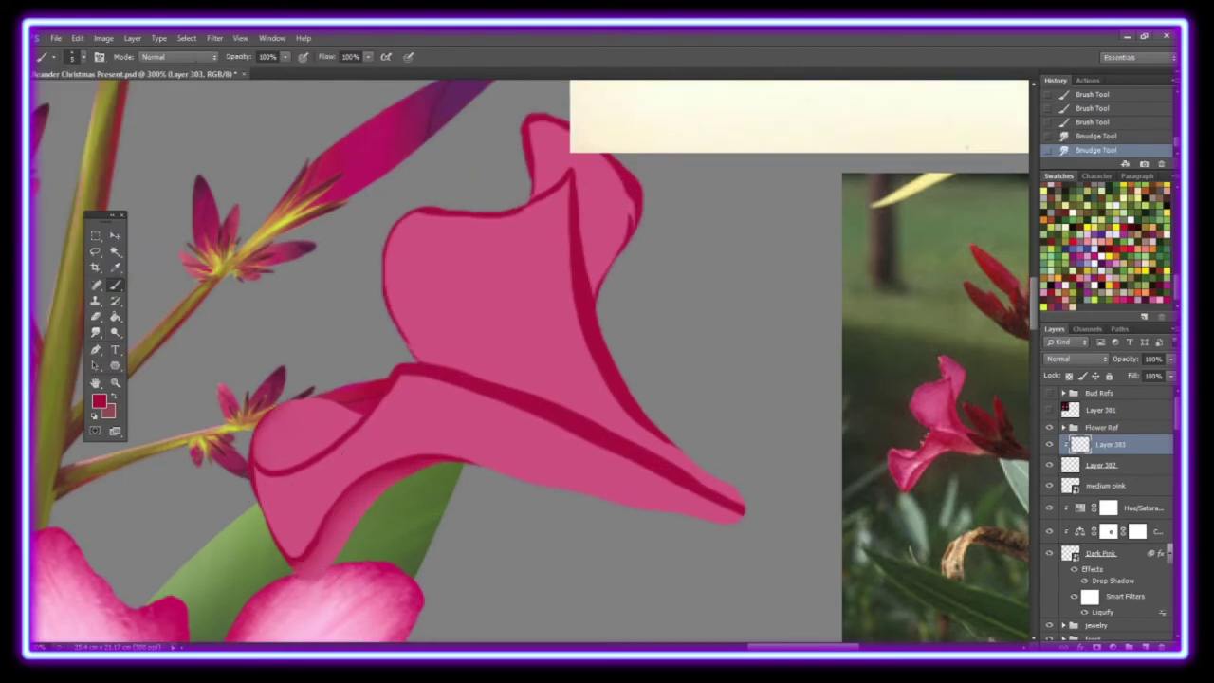
{"action": "key", "text": "r"}
{"action": "mouse_move", "coordinate": [265, 480]}
{"action": "left_mouse_down"}
{"action": "mouse_move", "coordinate": [284, 540]}
{"action": "mouse_move", "coordinate": [301, 533]}
{"action": "mouse_move", "coordinate": [284, 479]}
{"action": "left_mouse_up"}
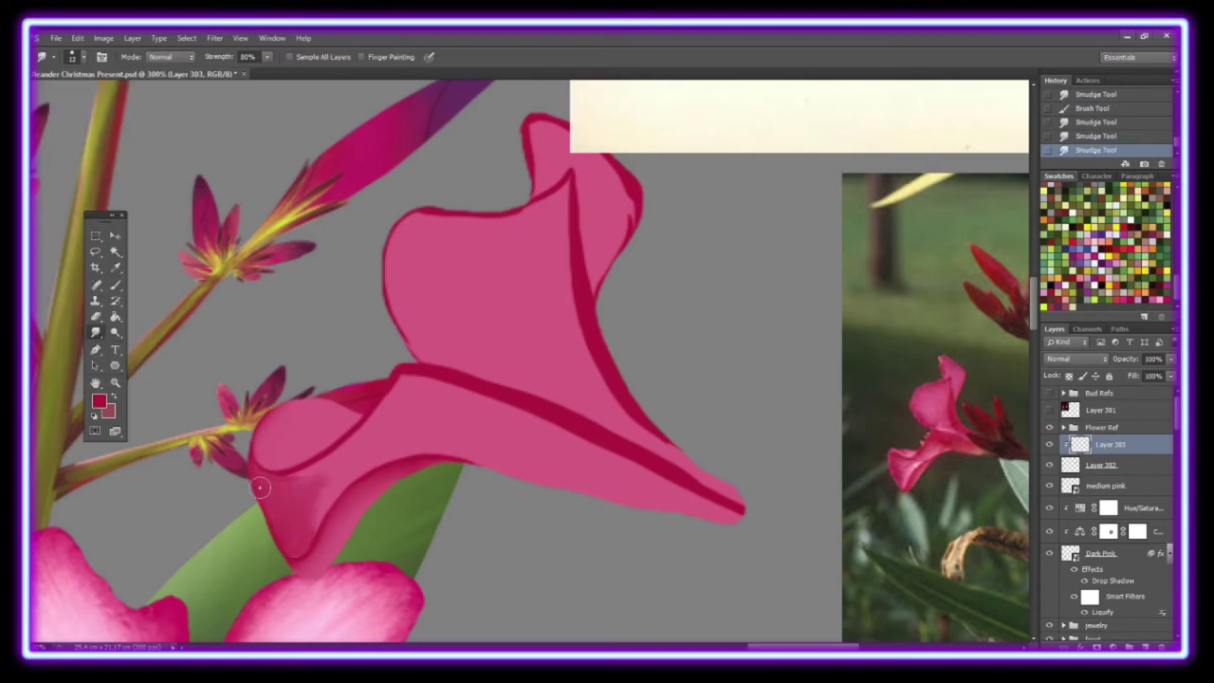
{"action": "left_click_drag", "start_coordinate": [300, 531], "coordinate": [327, 455]}
{"action": "left_click_drag", "start_coordinate": [304, 512], "coordinate": [300, 540]}
{"action": "left_click_drag", "start_coordinate": [546, 134], "coordinate": [612, 201]}
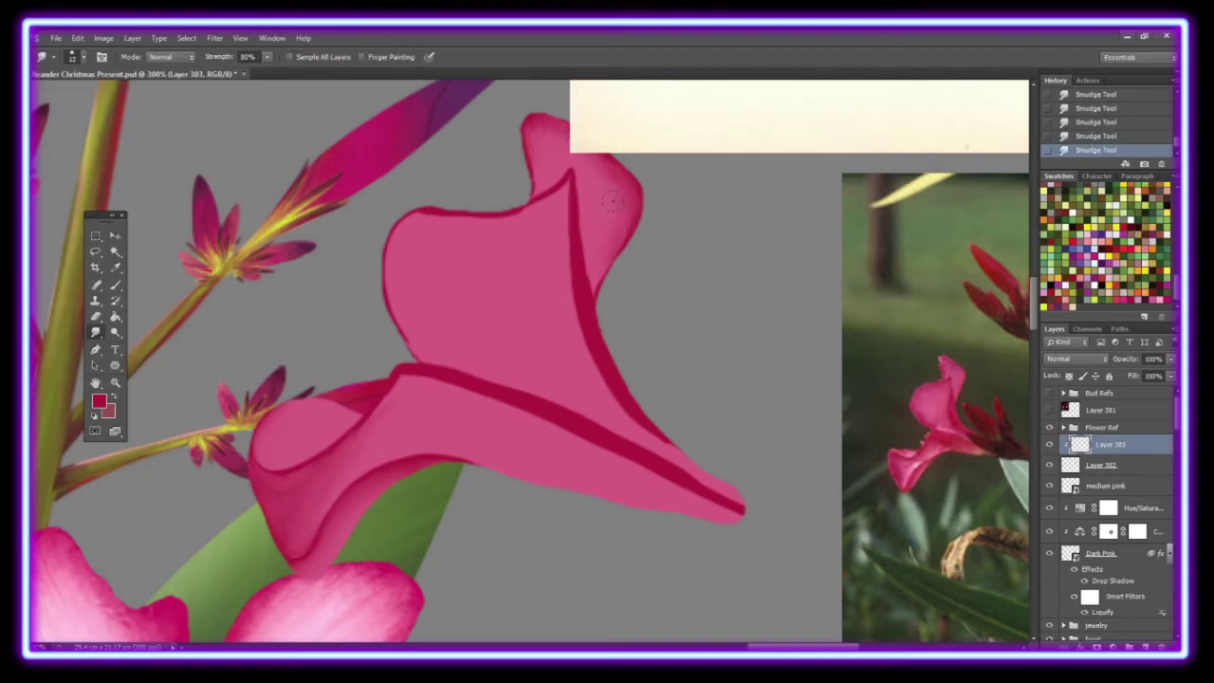
{"action": "left_click_drag", "start_coordinate": [518, 226], "coordinate": [663, 455]}
{"action": "left_click_drag", "start_coordinate": [588, 323], "coordinate": [614, 410]}
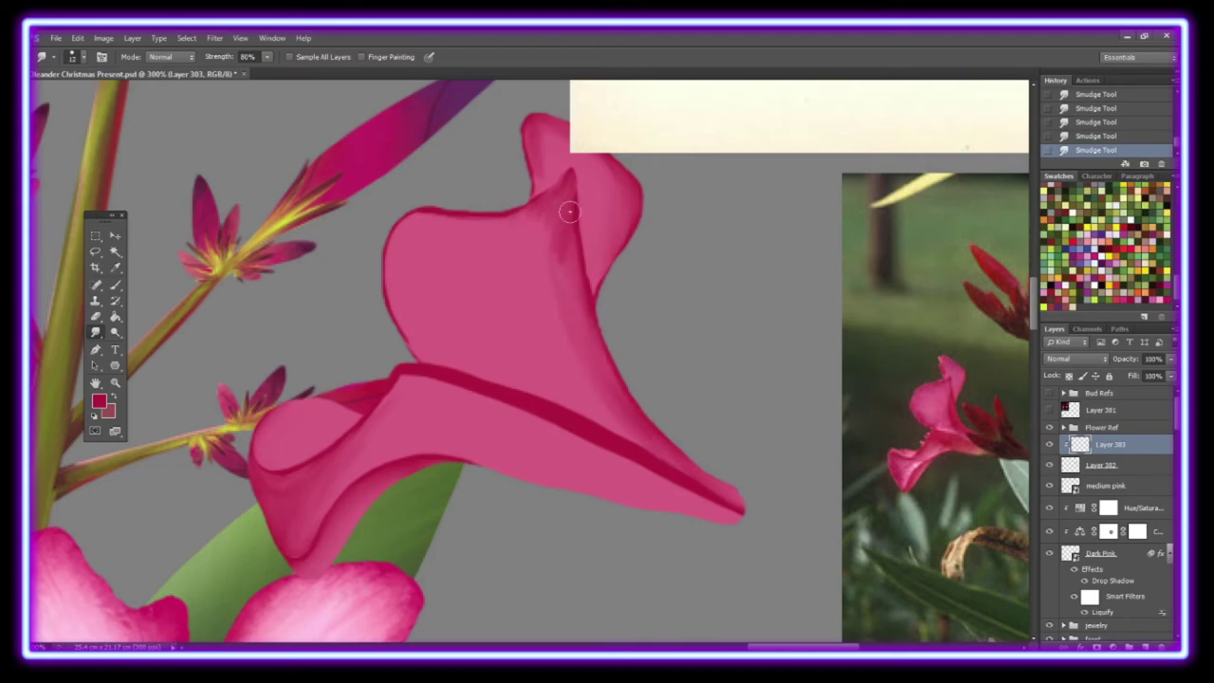
Step: Smudge the lower crease at size 22, shift the flower down-right, add a layer
{"action": "left_click", "coordinate": [72, 56]}
{"action": "left_click_drag", "start_coordinate": [54, 101], "coordinate": [71, 100]}
{"action": "mouse_move", "coordinate": [401, 374]}
{"action": "left_mouse_down"}
{"action": "mouse_move", "coordinate": [735, 512]}
{"action": "mouse_move", "coordinate": [439, 430]}
{"action": "left_mouse_up"}
{"action": "left_click_drag", "start_coordinate": [551, 150], "coordinate": [612, 202]}
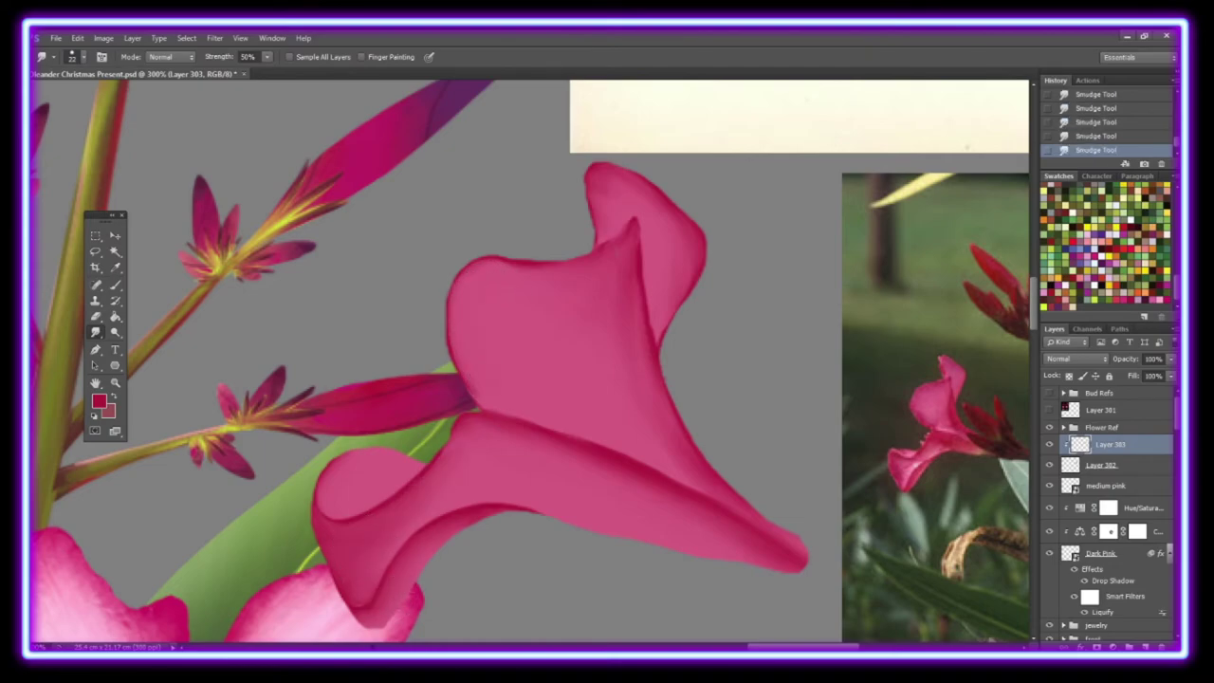
{"action": "key", "text": "ctrl+shift+alt+n"}
Step: Clip the new layer to the flower and paint light pink strokes across both petals
{"action": "key", "text": "ctrl+alt+g"}
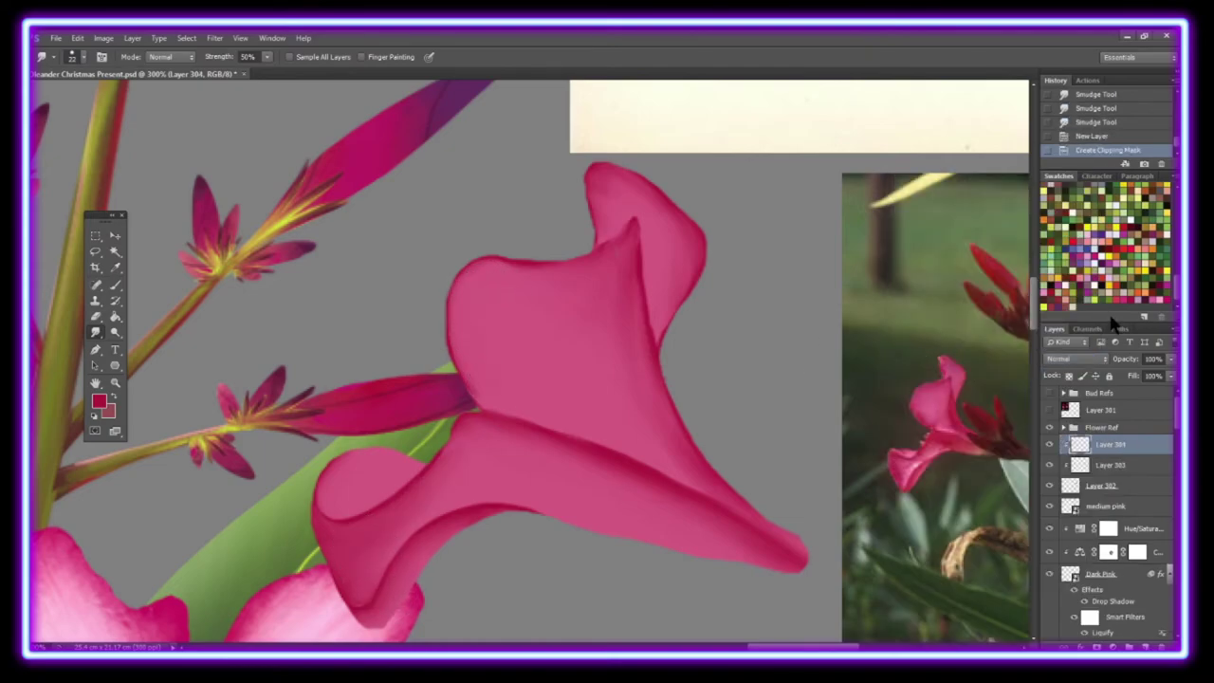
{"action": "key", "text": "b"}
{"action": "mouse_move", "coordinate": [366, 588]}
{"action": "left_mouse_down"}
{"action": "mouse_move", "coordinate": [385, 555]}
{"action": "mouse_move", "coordinate": [476, 501]}
{"action": "left_mouse_up"}
{"action": "left_click_drag", "start_coordinate": [363, 580], "coordinate": [400, 524]}
{"action": "left_click_drag", "start_coordinate": [464, 453], "coordinate": [522, 491]}
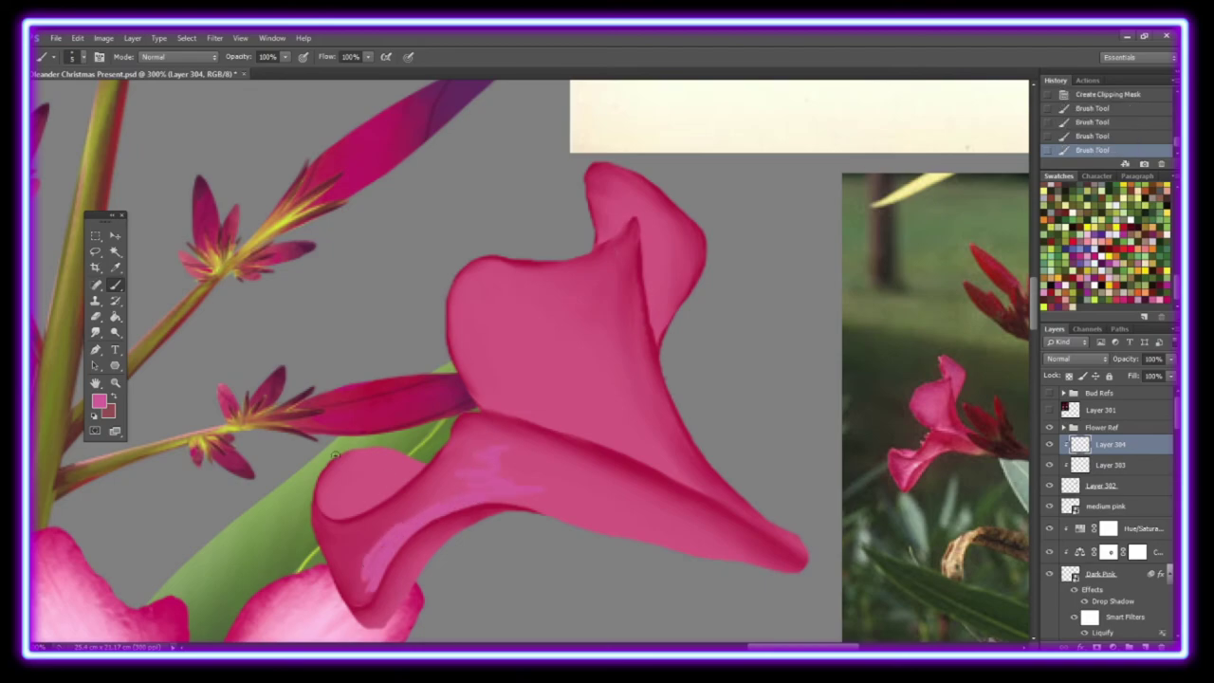
{"action": "left_click_drag", "start_coordinate": [469, 379], "coordinate": [591, 389]}
Step: Smooth the light pink streaks on the upper petal with a 50% Smudge brush
{"action": "left_click", "coordinate": [95, 332]}
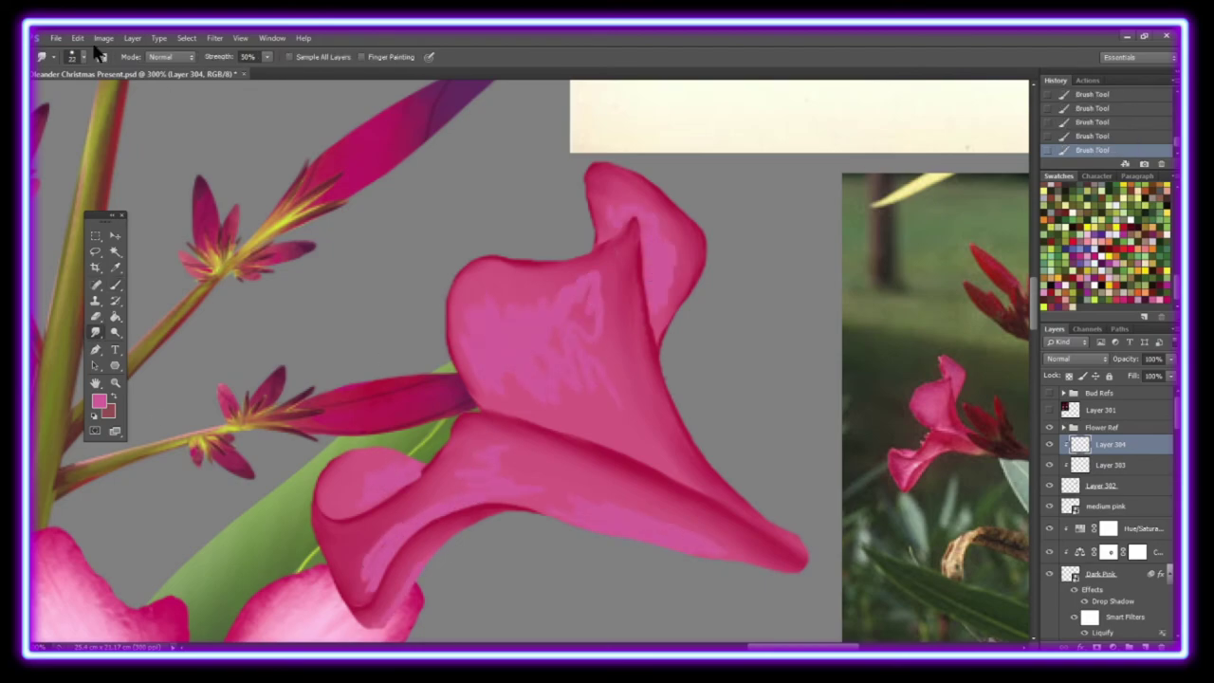
{"action": "left_click", "coordinate": [76, 56]}
{"action": "double_click", "coordinate": [162, 180]}
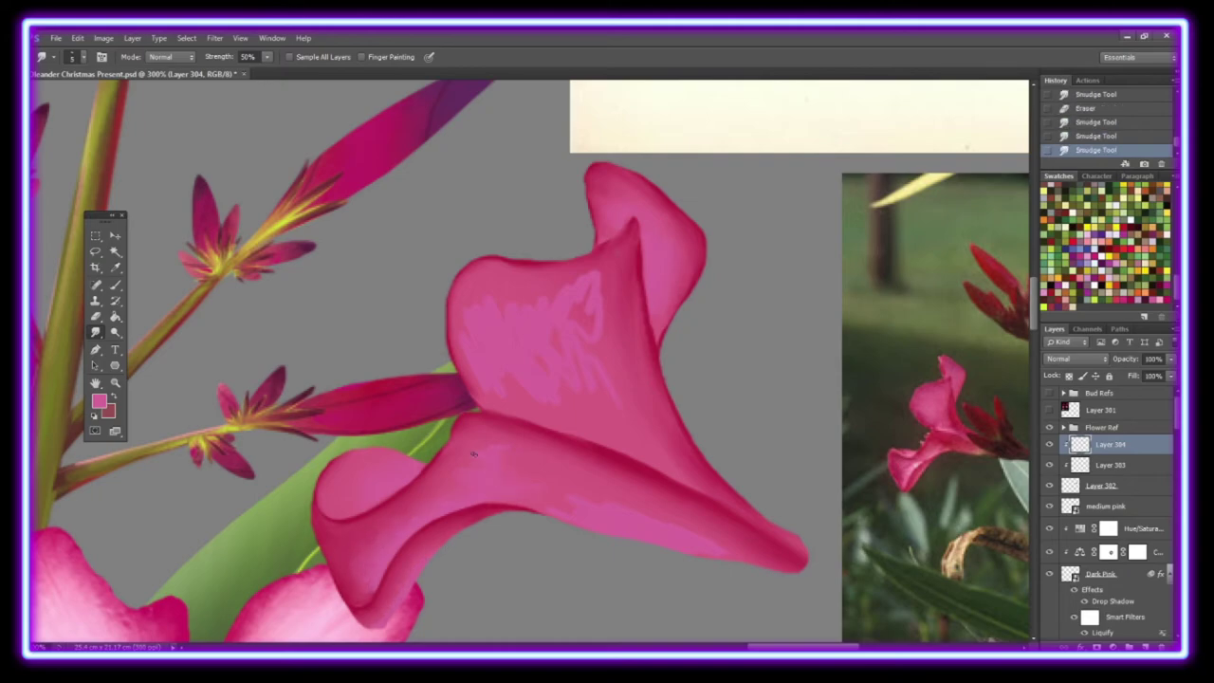
{"action": "left_click_drag", "start_coordinate": [544, 397], "coordinate": [587, 284]}
{"action": "left_click", "coordinate": [79, 56]}
{"action": "double_click", "coordinate": [95, 143]}
Step: On a new layer, paint size-3 lower-petal streaks and blend glossy upper-petal highlights at 80%
{"action": "left_click", "coordinate": [1145, 646]}
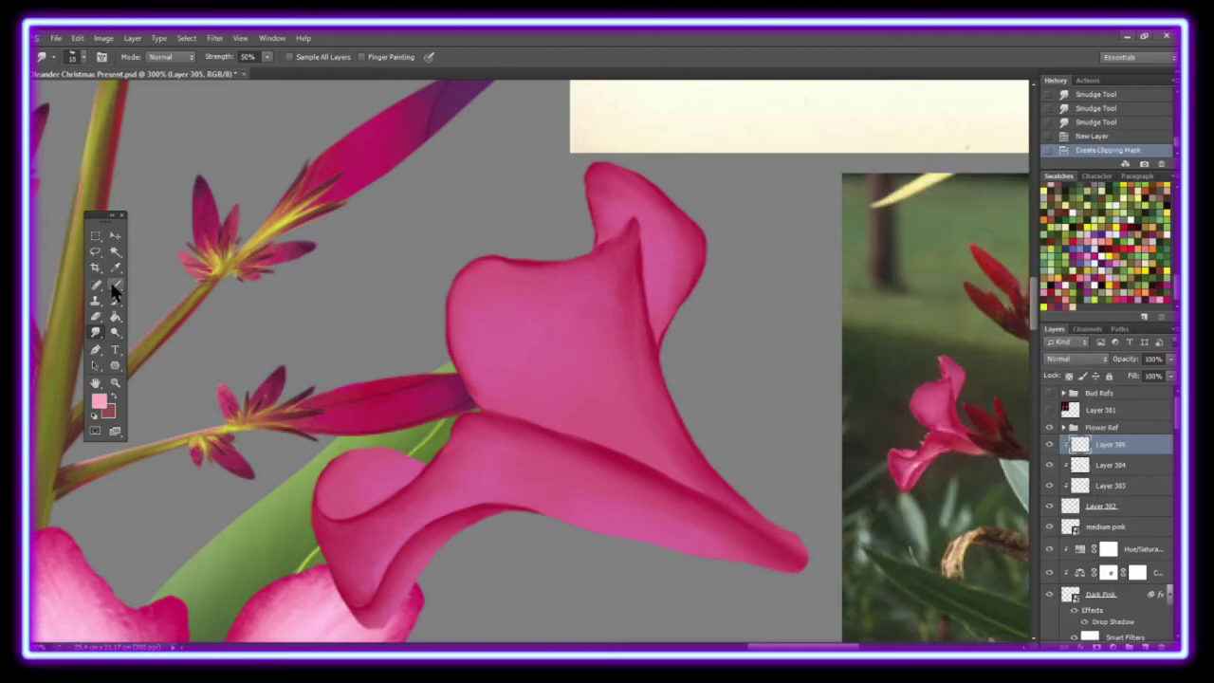
{"action": "left_click", "coordinate": [115, 284]}
{"action": "left_click_drag", "start_coordinate": [389, 550], "coordinate": [498, 488]}
{"action": "left_click", "coordinate": [95, 332]}
{"action": "left_click", "coordinate": [75, 56]}
{"action": "left_click_drag", "start_coordinate": [417, 522], "coordinate": [536, 493]}
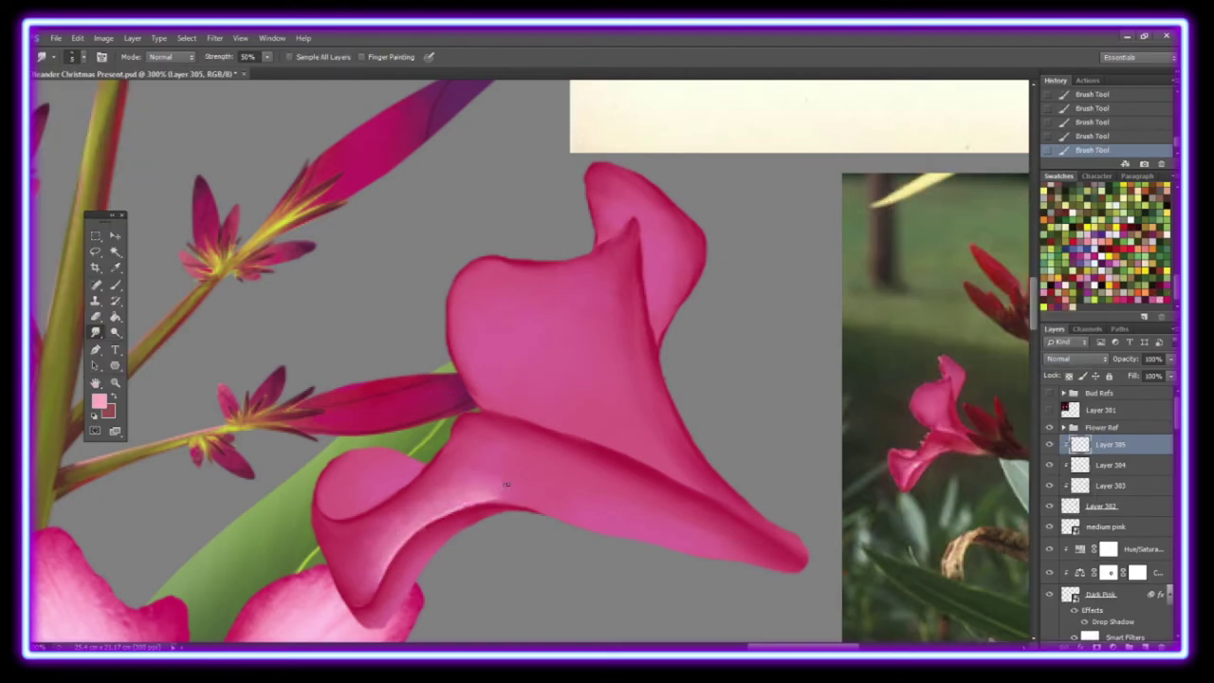
{"action": "left_click_drag", "start_coordinate": [417, 464], "coordinate": [358, 485]}
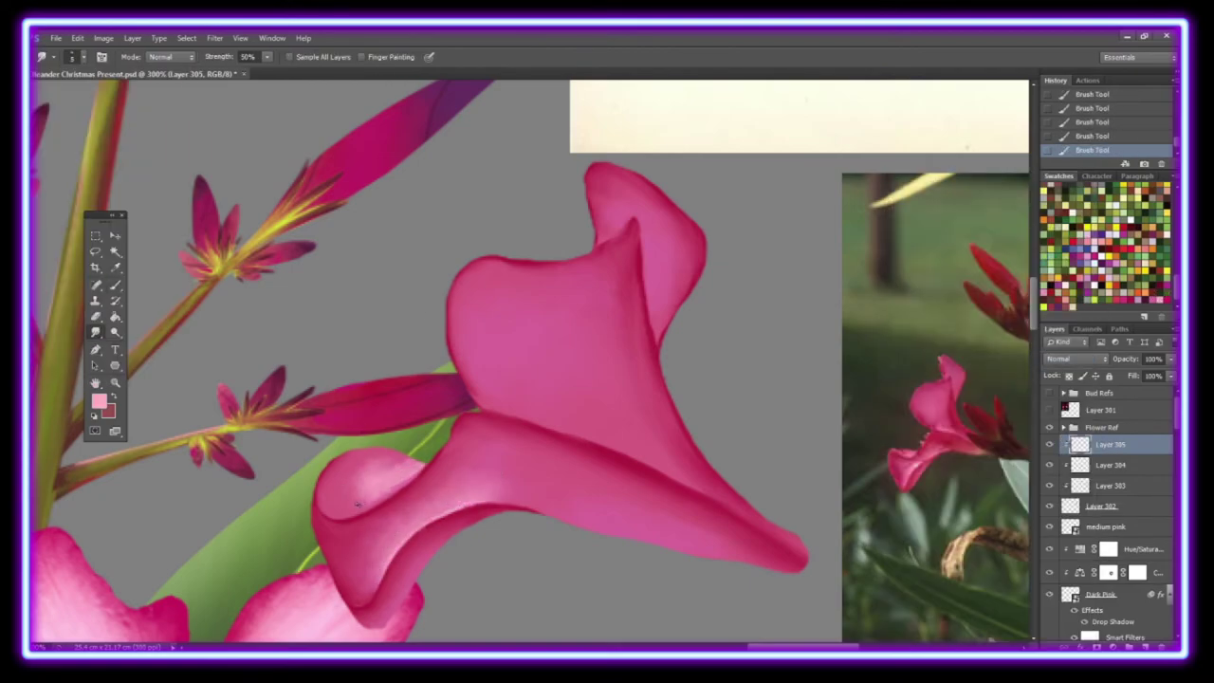
{"action": "left_click", "coordinate": [249, 57]}
{"action": "type", "text": "80"}
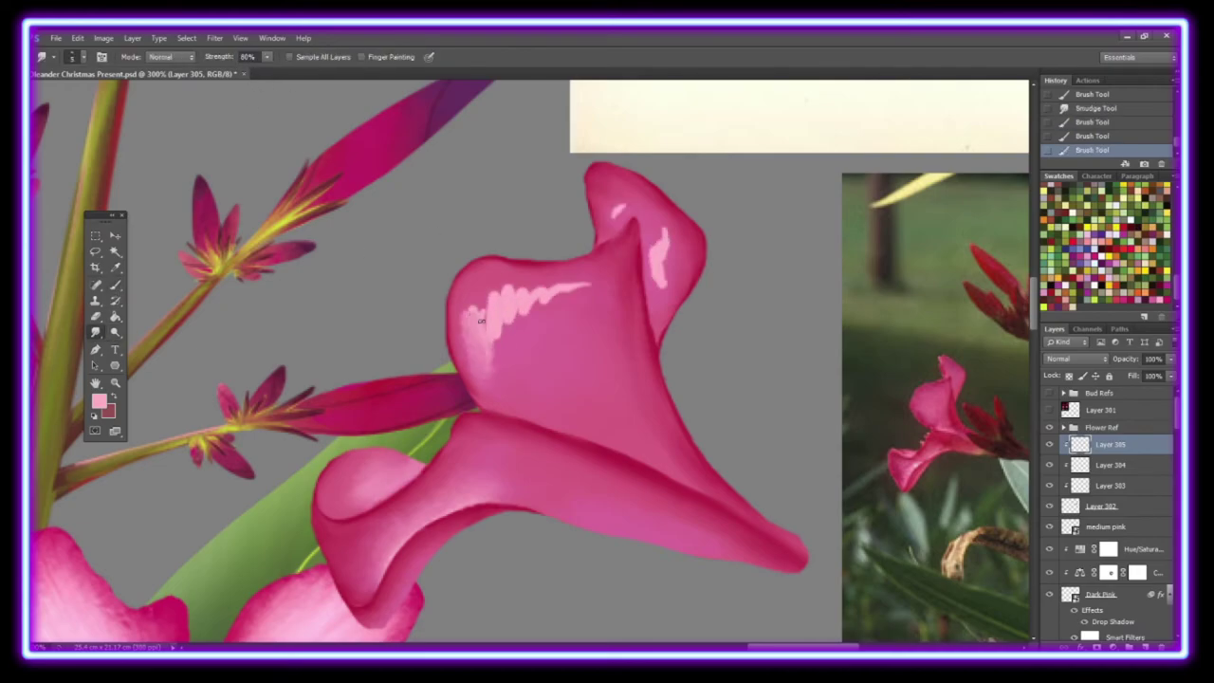
{"action": "mouse_move", "coordinate": [465, 350]}
{"action": "left_mouse_down"}
{"action": "mouse_move", "coordinate": [560, 285]}
{"action": "mouse_move", "coordinate": [484, 323]}
{"action": "left_mouse_up"}
{"action": "left_click_drag", "start_coordinate": [455, 284], "coordinate": [521, 313]}
Step: Zoom out, select all the flower layers and begin free-transforming them
{"action": "key", "text": "z"}
{"action": "mouse_move", "coordinate": [655, 228]}
{"action": "left_mouse_down"}
{"action": "mouse_move", "coordinate": [683, 284]}
{"action": "mouse_move", "coordinate": [726, 309]}
{"action": "left_mouse_up"}
{"action": "left_click", "coordinate": [768, 275], "text": "alt"}
{"action": "left_click", "coordinate": [1099, 506], "text": "shift"}
{"action": "left_click", "coordinate": [78, 38]}
{"action": "left_click", "coordinate": [132, 313]}
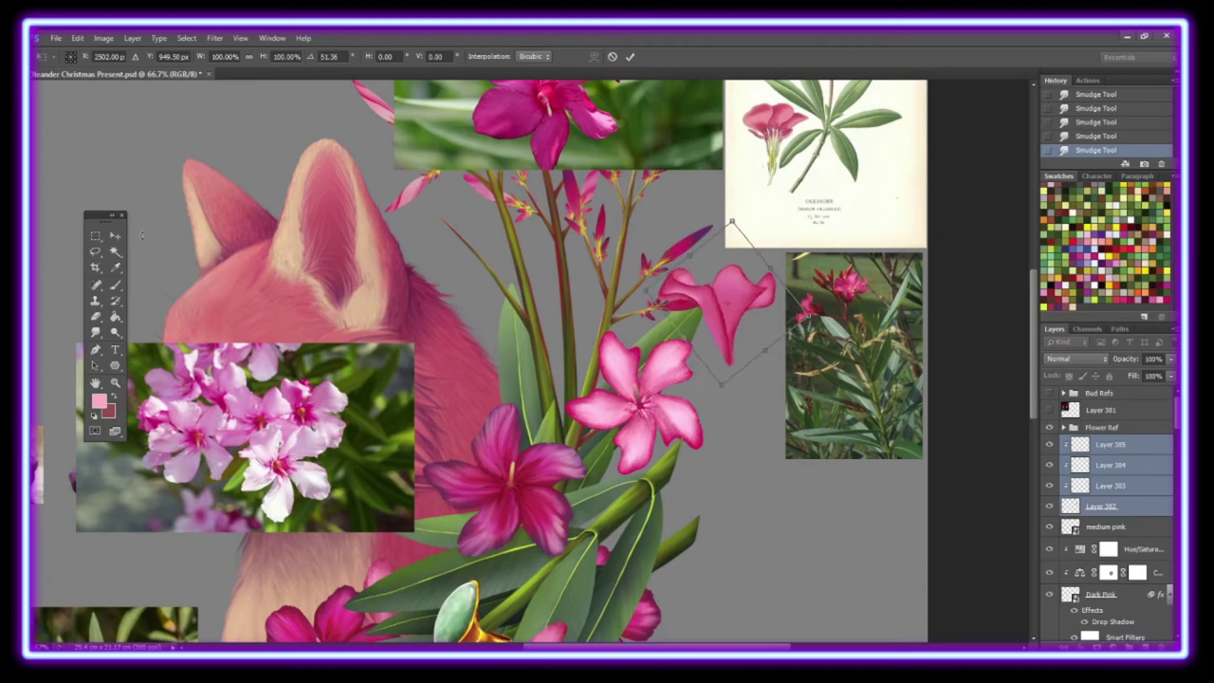
Step: Commit the flower's rotation and tint its tip with a gradient on a clipped layer
{"action": "key", "text": "Return"}
{"action": "key", "text": "ctrl+alt+shift+n"}
{"action": "key", "text": "ctrl+alt+g"}
{"action": "key", "text": "g"}
{"action": "left_click_drag", "start_coordinate": [725, 375], "coordinate": [704, 287]}
Step: Convert the flower layers to a smart object named 'side flower'
{"action": "right_click", "coordinate": [1107, 536]}
{"action": "left_click", "coordinate": [1019, 141]}
{"action": "double_click", "coordinate": [1100, 441]}
{"action": "type", "text": "side flower"}
{"action": "key", "text": "Return"}
{"action": "key", "text": "ctrl+["}
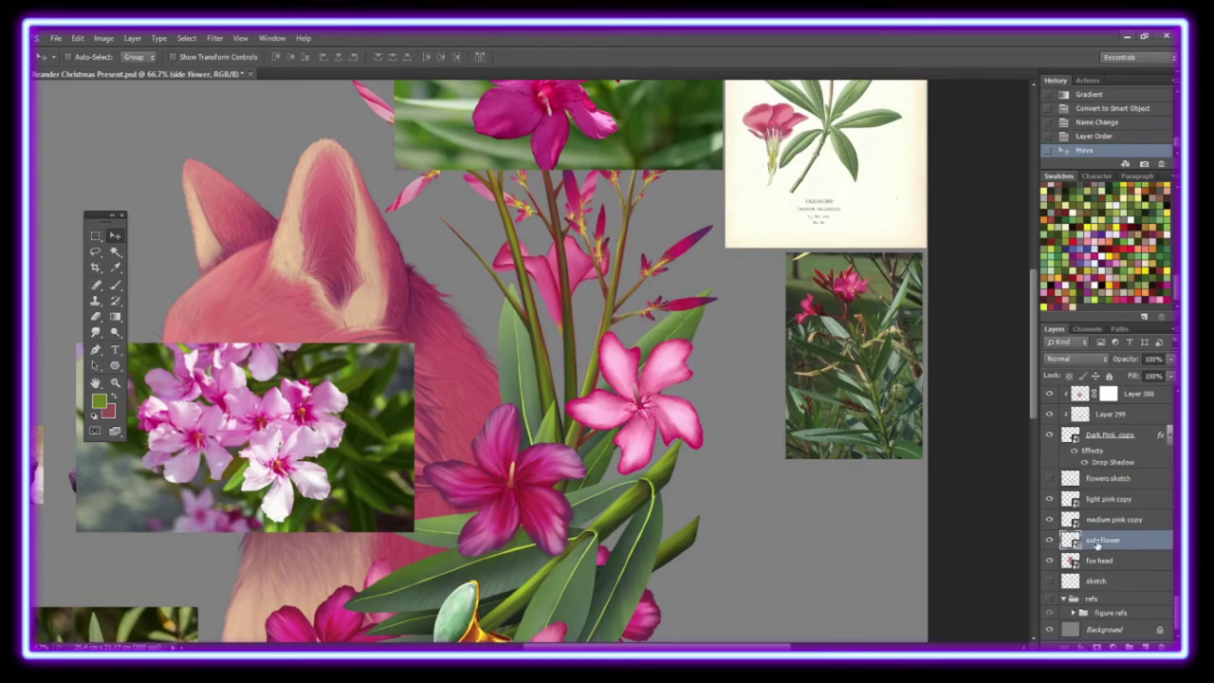
Step: Duplicate side flower, flip it vertically, rotate it and move it under the bouquet
{"action": "left_click", "coordinate": [706, 228]}
{"action": "scroll", "coordinate": [723, 388], "scroll_direction": "down", "scroll_amount": 5}
{"action": "left_click", "coordinate": [78, 38]}
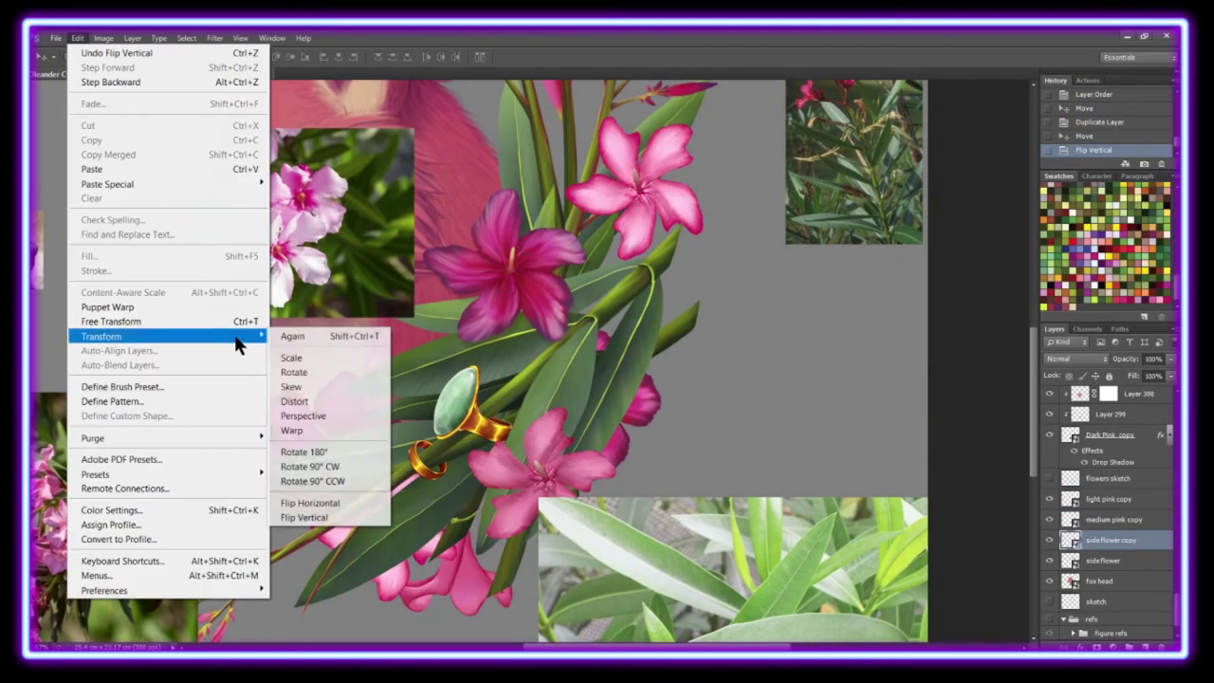
{"action": "left_click", "coordinate": [312, 513]}
{"action": "left_click_drag", "start_coordinate": [493, 538], "coordinate": [339, 506]}
{"action": "key", "text": "z"}
{"action": "left_click", "coordinate": [545, 272]}
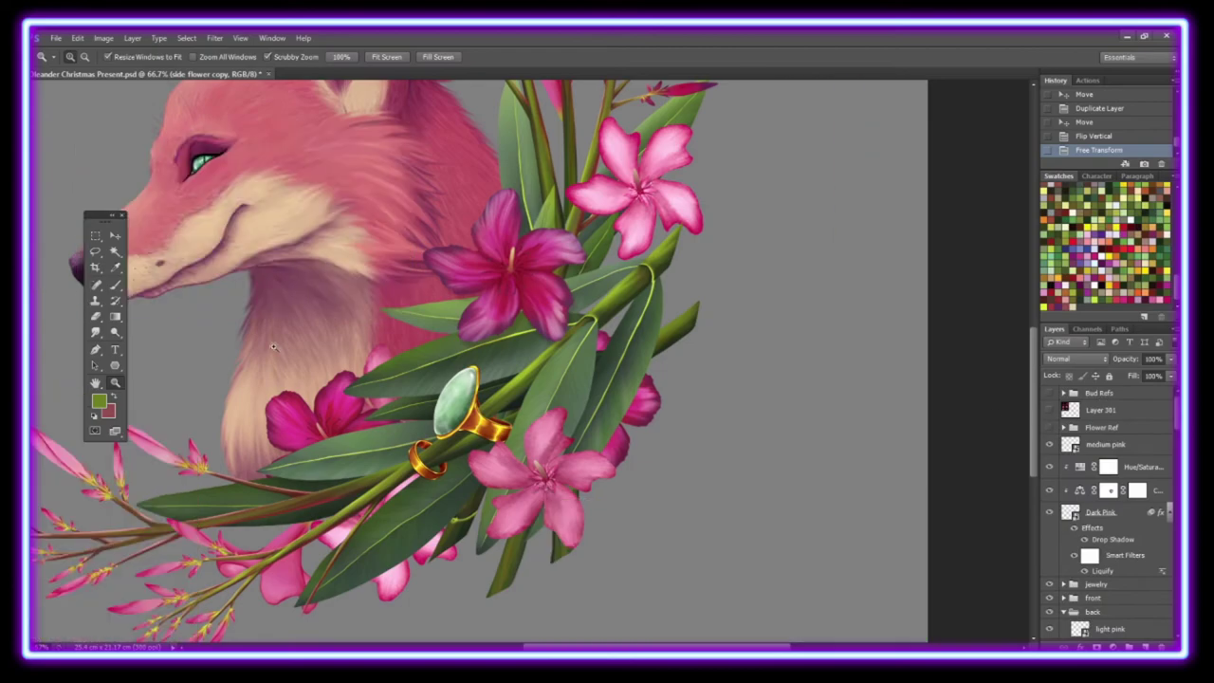
{"action": "key", "text": "ctrl+0"}
{"action": "key", "text": "v"}
{"action": "left_click_drag", "start_coordinate": [559, 527], "coordinate": [564, 545]}
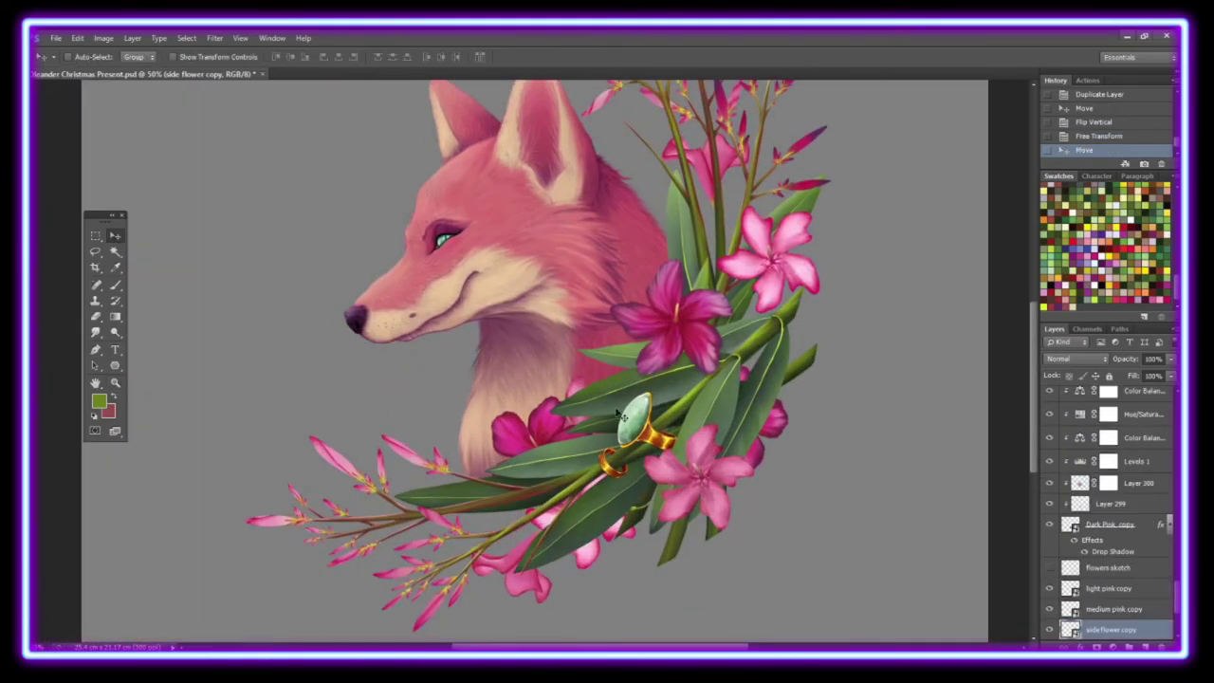
Step: Add a second horizontally flipped, rotated copy below the bouquet with a clipped layer above
{"action": "right_click", "coordinate": [1090, 630]}
{"action": "left_click", "coordinate": [1030, 179]}
{"action": "left_click", "coordinate": [78, 38]}
{"action": "left_click", "coordinate": [360, 498]}
{"action": "mouse_move", "coordinate": [683, 446]}
{"action": "left_mouse_down"}
{"action": "mouse_move", "coordinate": [704, 432]}
{"action": "mouse_move", "coordinate": [690, 493]}
{"action": "left_mouse_up"}
{"action": "left_click", "coordinate": [78, 38]}
{"action": "left_click", "coordinate": [218, 322]}
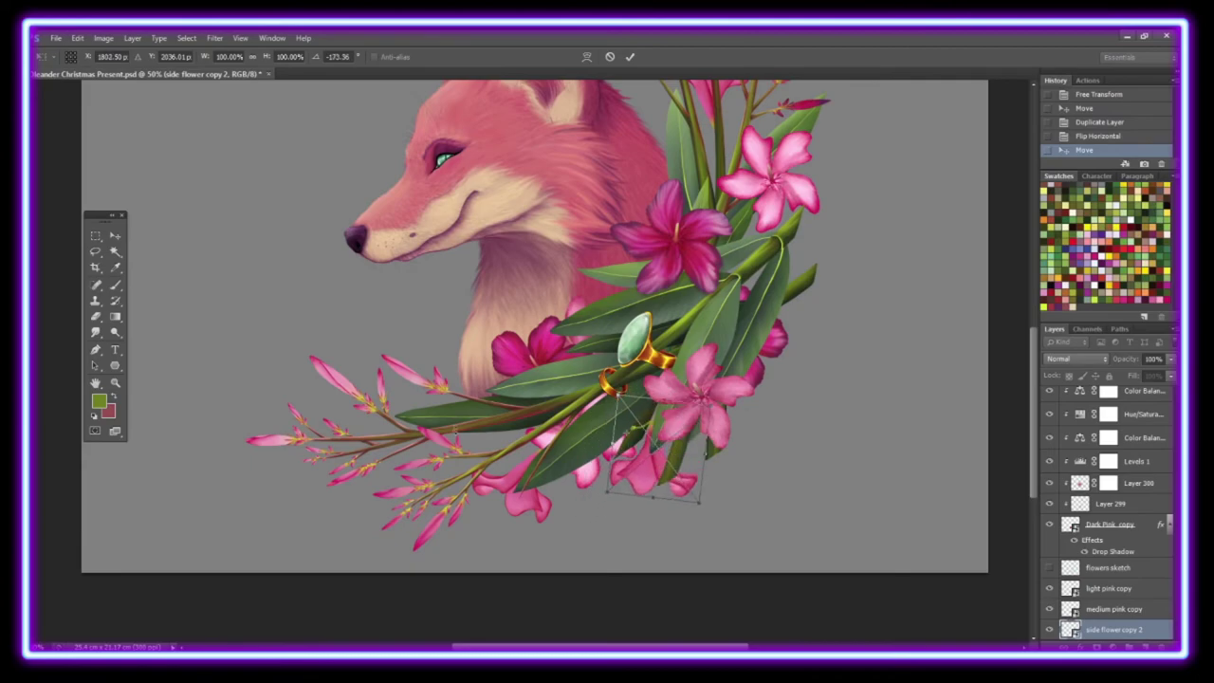
{"action": "key", "text": "Return"}
{"action": "key", "text": "z"}
{"action": "left_click", "coordinate": [753, 410]}
{"action": "key", "text": "ctrl+shift+alt+n"}
{"action": "key", "text": "ctrl+alt+g"}
Step: Lay a Multiply gradient over the drooping flowers at 50% opacity
{"action": "key", "text": "g"}
{"action": "left_click_drag", "start_coordinate": [664, 285], "coordinate": [664, 493]}
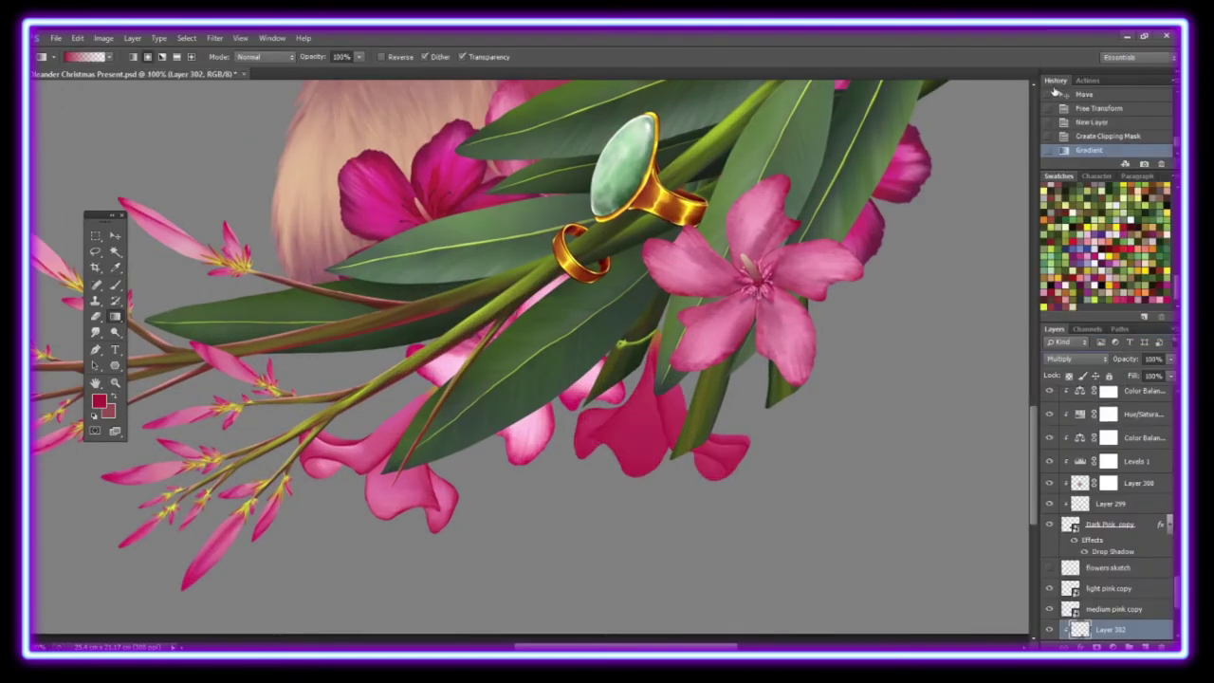
{"action": "key", "text": "shift+alt+m"}
{"action": "key", "text": "5"}
{"action": "key", "text": "ctrl+minus"}
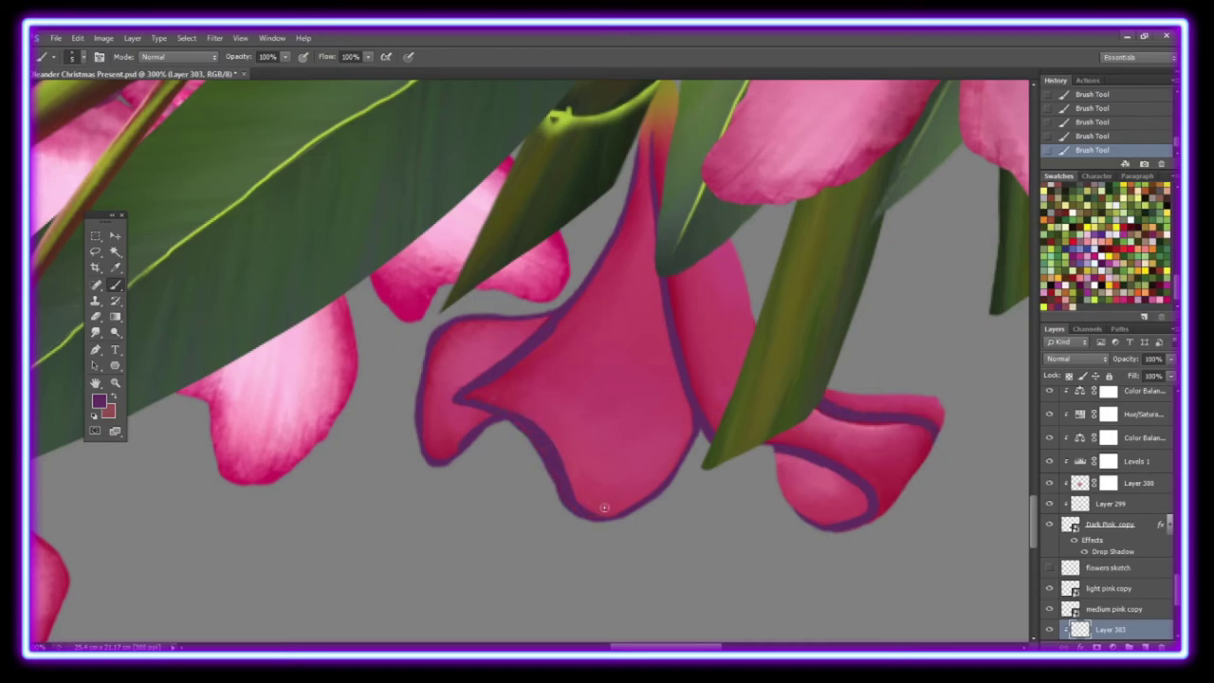
Step: Smudge the purple outline into the petal edge
{"action": "key", "text": "r"}
{"action": "left_click", "coordinate": [75, 56]}
{"action": "left_click_drag", "start_coordinate": [446, 373], "coordinate": [463, 325]}
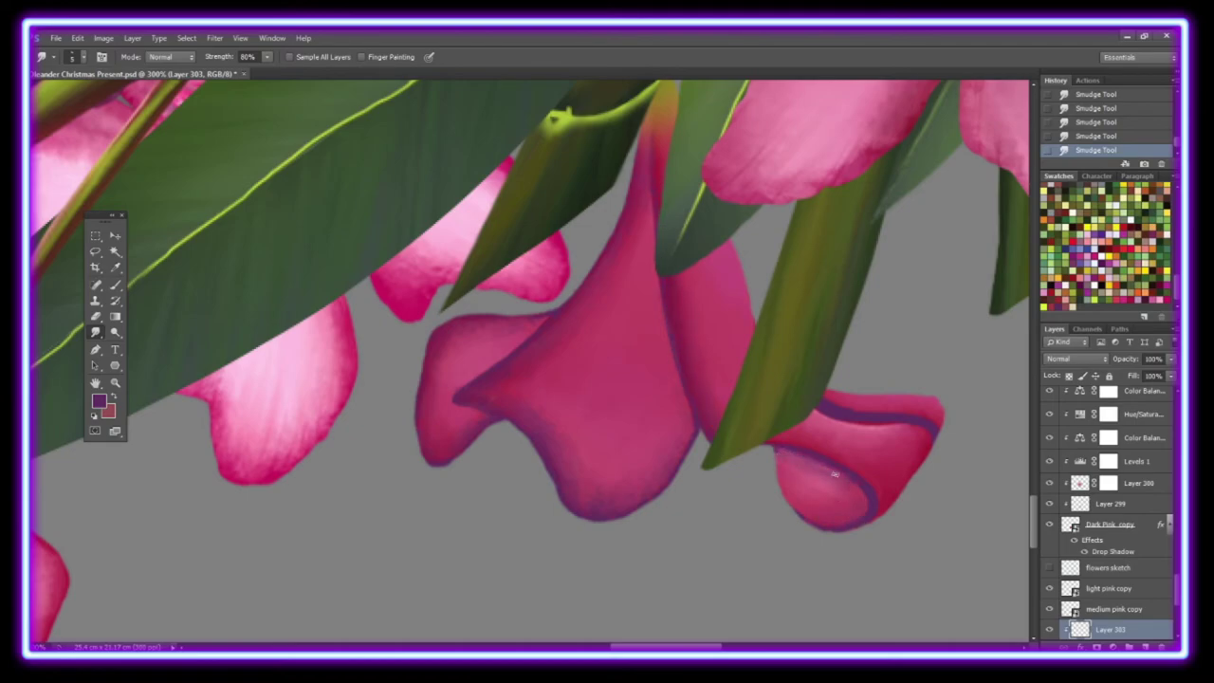
{"action": "key", "text": "b"}
{"action": "left_click", "coordinate": [696, 417]}
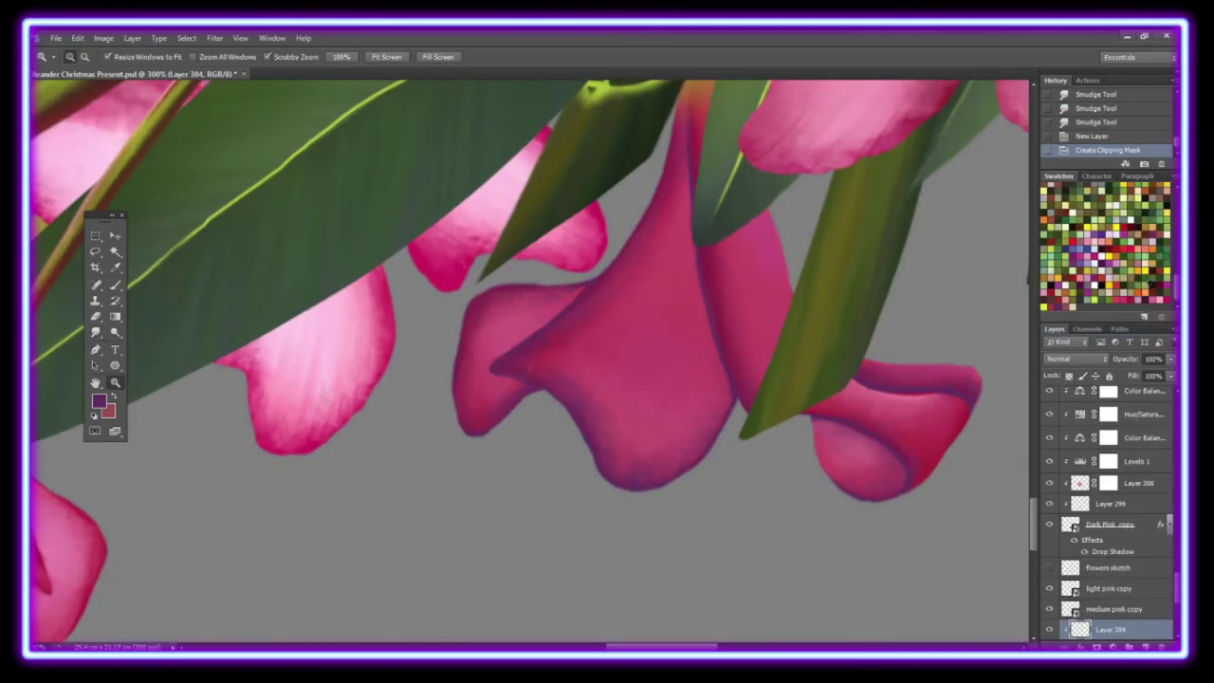
Step: Paint dark pink strokes across the drooping petals
{"action": "key", "text": "b"}
{"action": "left_click_drag", "start_coordinate": [611, 228], "coordinate": [707, 365]}
{"action": "left_click_drag", "start_coordinate": [474, 323], "coordinate": [517, 403]}
{"action": "left_click_drag", "start_coordinate": [540, 337], "coordinate": [687, 465]}
{"action": "left_click_drag", "start_coordinate": [721, 247], "coordinate": [782, 365]}
{"action": "left_click_drag", "start_coordinate": [853, 408], "coordinate": [901, 479]}
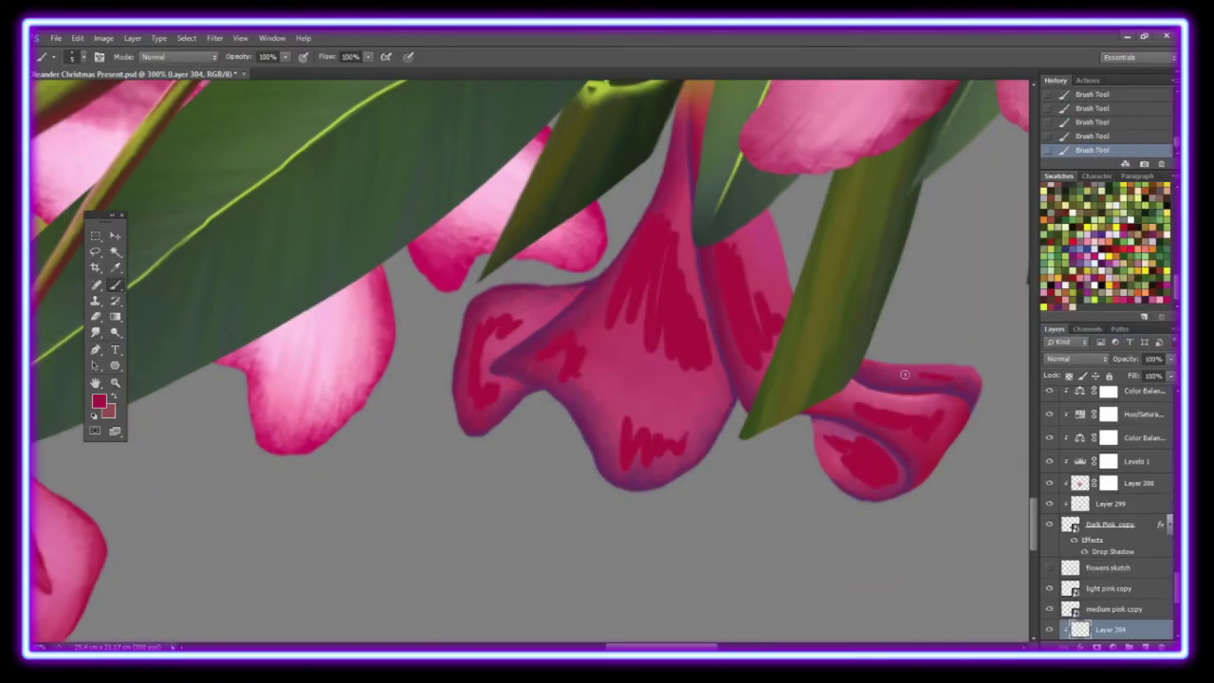
Step: Blend the dark pink strokes into the petals, then fit the image on screen
{"action": "key", "text": "r"}
{"action": "left_click", "coordinate": [83, 57]}
{"action": "left_click_drag", "start_coordinate": [494, 323], "coordinate": [607, 379]}
{"action": "left_click_drag", "start_coordinate": [626, 285], "coordinate": [702, 370]}
{"action": "mouse_move", "coordinate": [616, 417]}
{"action": "left_mouse_down"}
{"action": "mouse_move", "coordinate": [726, 218]}
{"action": "mouse_move", "coordinate": [881, 446]}
{"action": "left_mouse_up"}
{"action": "key", "text": "z"}
{"action": "key", "text": "ctrl+0"}
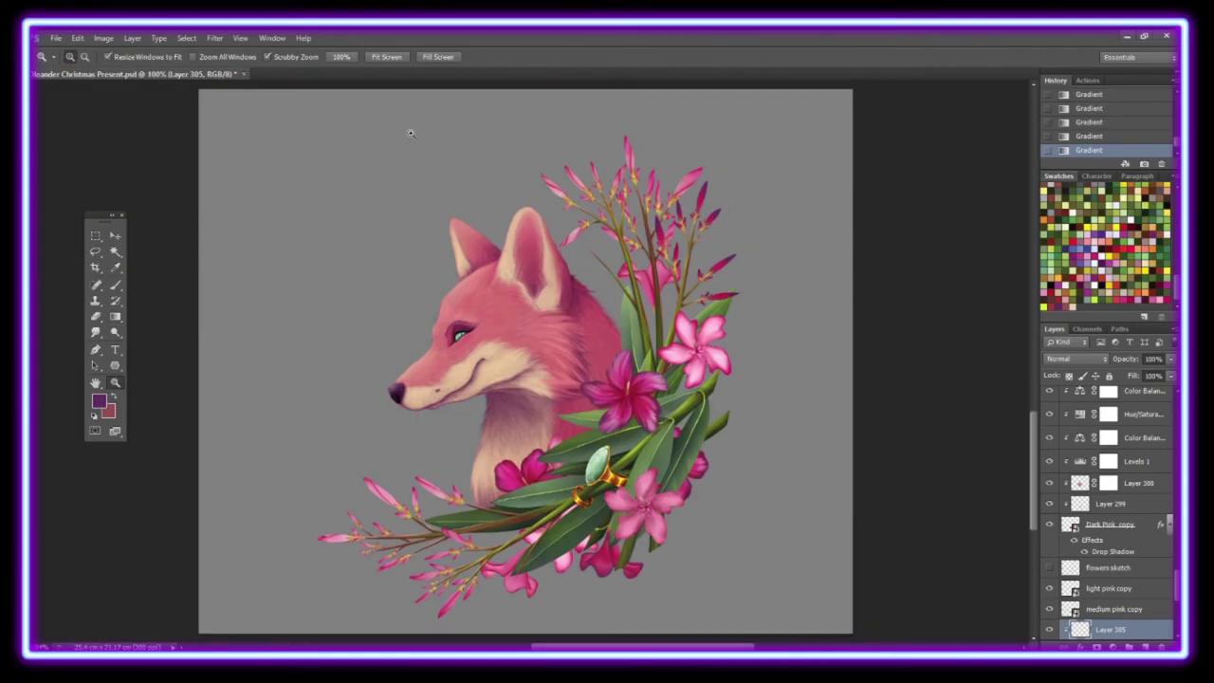
Step: Convert the drooping flower to a smart object and reshape its petals with Liquify
{"action": "left_click", "coordinate": [581, 383]}
{"action": "right_click", "coordinate": [1100, 498]}
{"action": "left_click", "coordinate": [1109, 200]}
{"action": "left_click", "coordinate": [215, 38]}
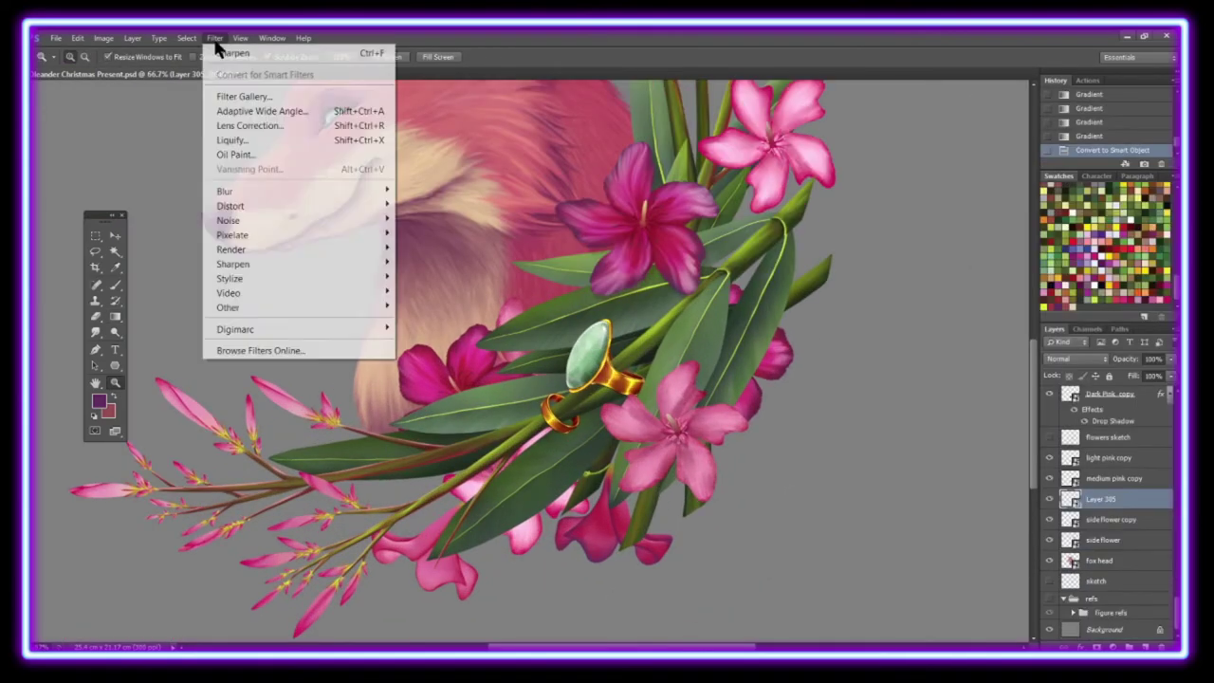
{"action": "left_click", "coordinate": [232, 139]}
{"action": "key", "text": "ctrl+plus"}
{"action": "mouse_move", "coordinate": [710, 407]}
{"action": "left_mouse_down"}
{"action": "mouse_move", "coordinate": [894, 446]}
{"action": "mouse_move", "coordinate": [796, 474]}
{"action": "mouse_move", "coordinate": [799, 488]}
{"action": "left_mouse_up"}
{"action": "left_click_drag", "start_coordinate": [853, 445], "coordinate": [894, 420]}
{"action": "left_click_drag", "start_coordinate": [759, 426], "coordinate": [726, 447]}
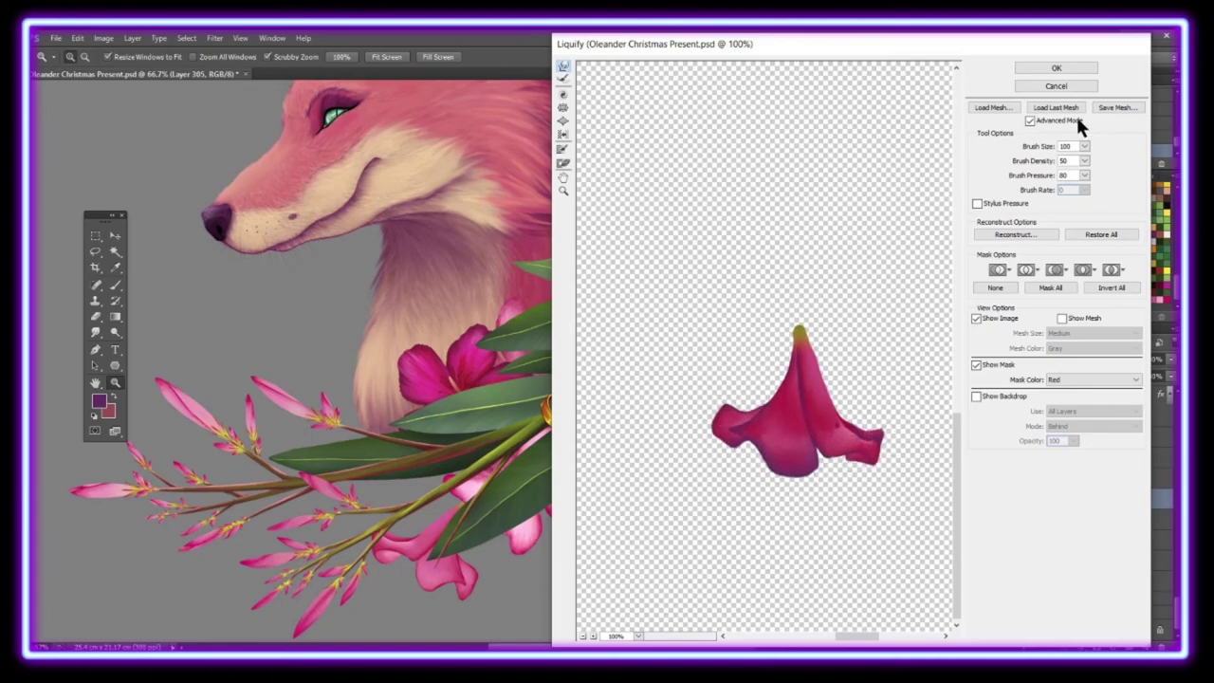
{"action": "key", "text": "Return"}
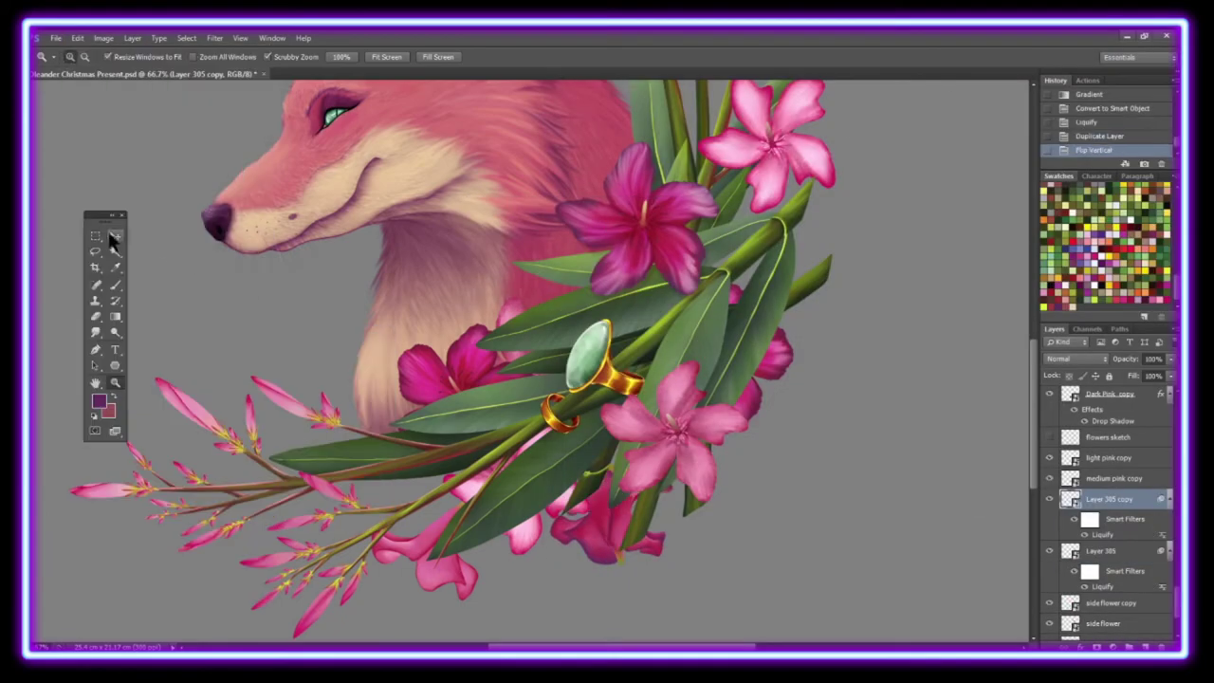
Step: Rotate the flipped flower copy further and move it below the side flower layer
{"action": "scroll", "coordinate": [1038, 367], "scroll_direction": "up", "scroll_amount": 5}
{"action": "key", "text": "ctrl+t"}
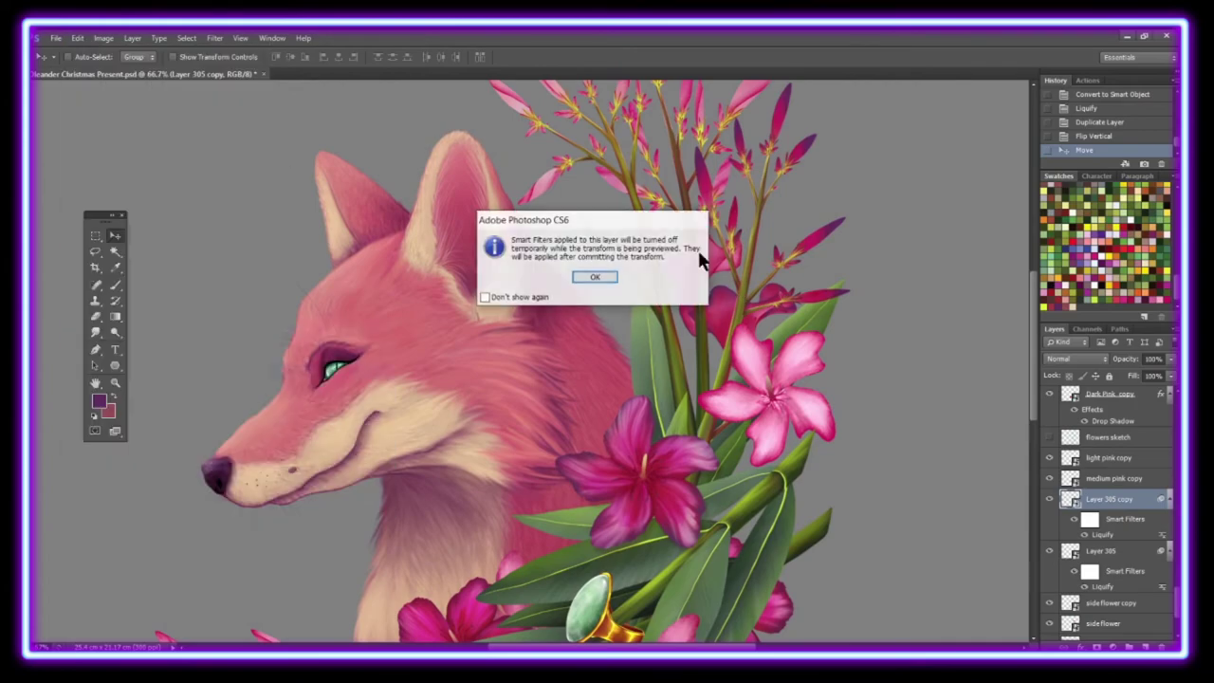
{"action": "key", "text": "Return"}
{"action": "left_click_drag", "start_coordinate": [907, 293], "coordinate": [840, 312]}
{"action": "key", "text": "ctrl+bracketleft"}
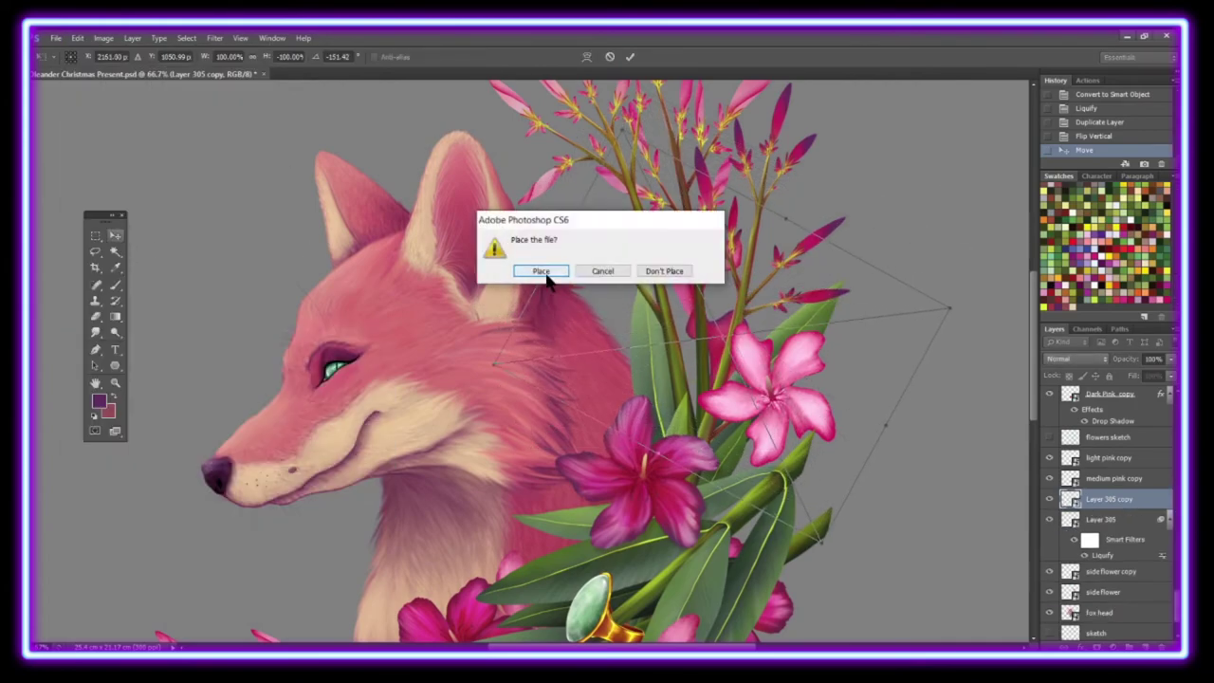
{"action": "key", "text": "Return"}
Step: Fit the view, show the Flower Ref photos and zoom to the pink oleander photo
{"action": "key", "text": "z"}
{"action": "left_click", "coordinate": [386, 56]}
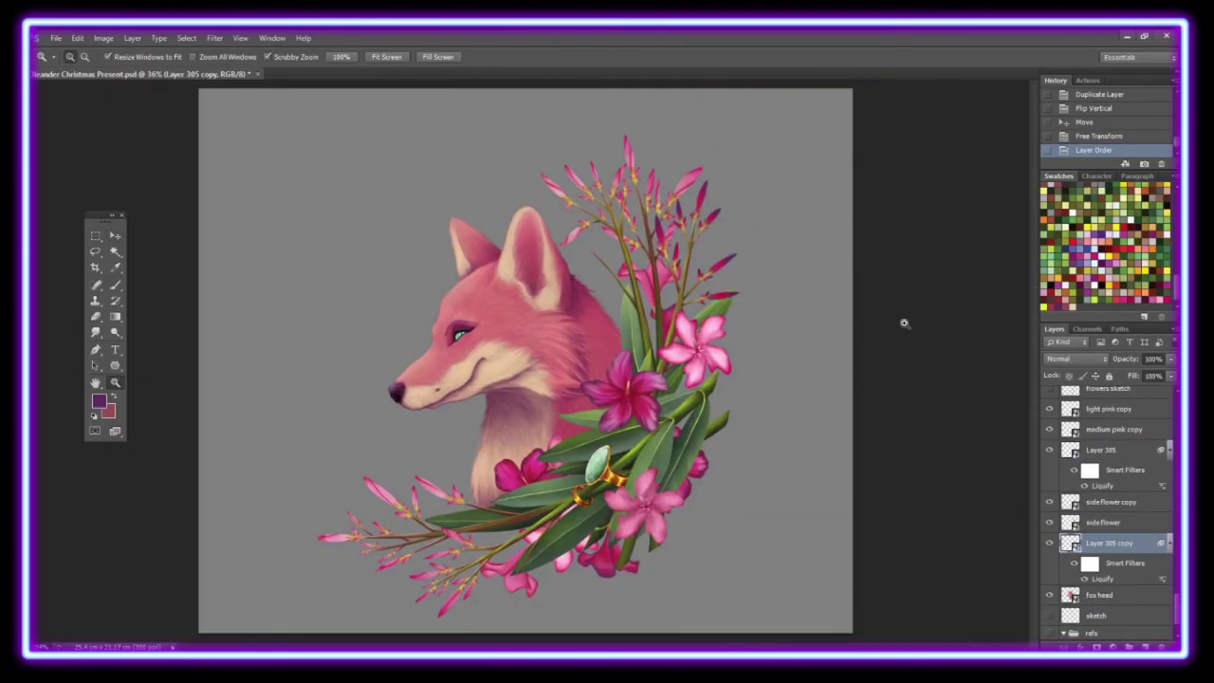
{"action": "scroll", "coordinate": [1126, 428], "scroll_direction": "down", "scroll_amount": 5}
{"action": "left_click", "coordinate": [1049, 428]}
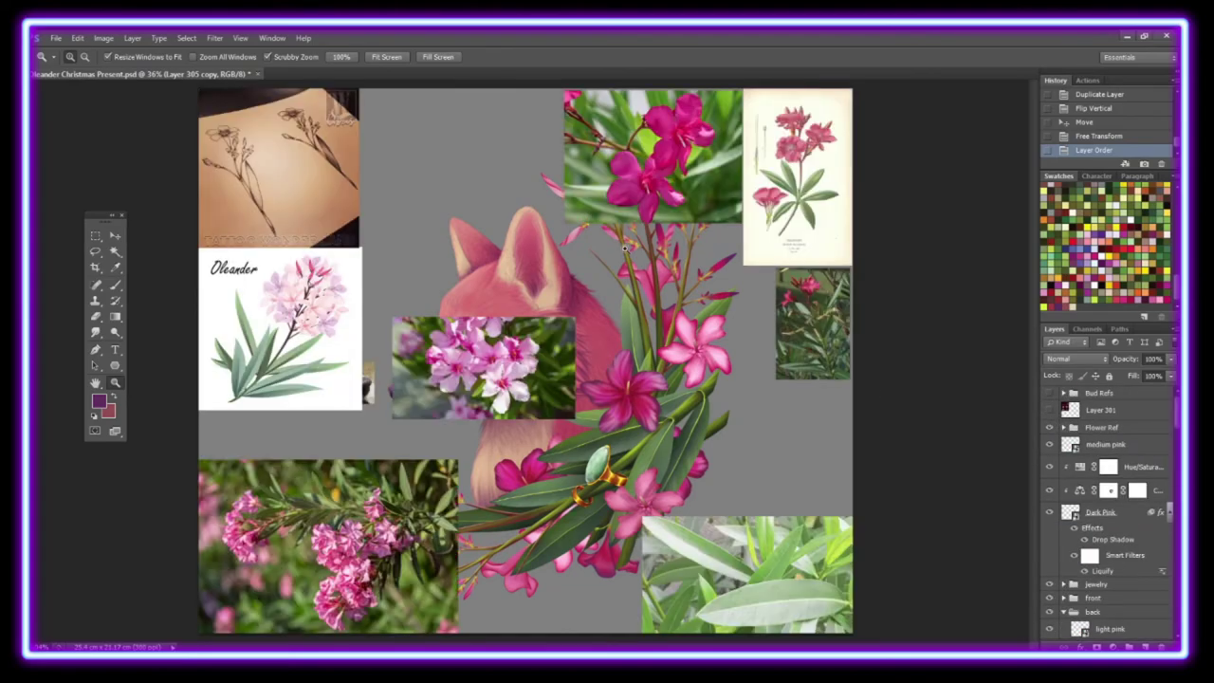
{"action": "left_click_drag", "start_coordinate": [334, 569], "coordinate": [548, 617]}
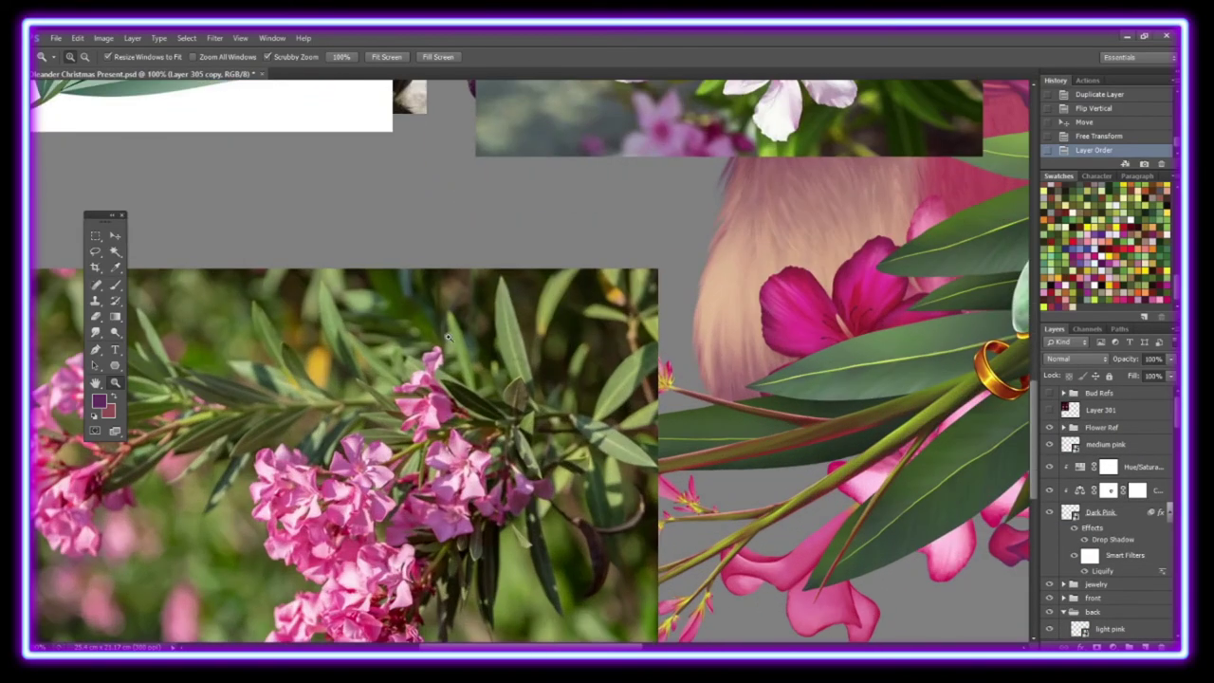
Step: Sketch a trumpet-shaped flower outline on a new layer and move it onto the fox's fur
{"action": "key", "text": "ctrl+shift+alt+n"}
{"action": "key", "text": "b"}
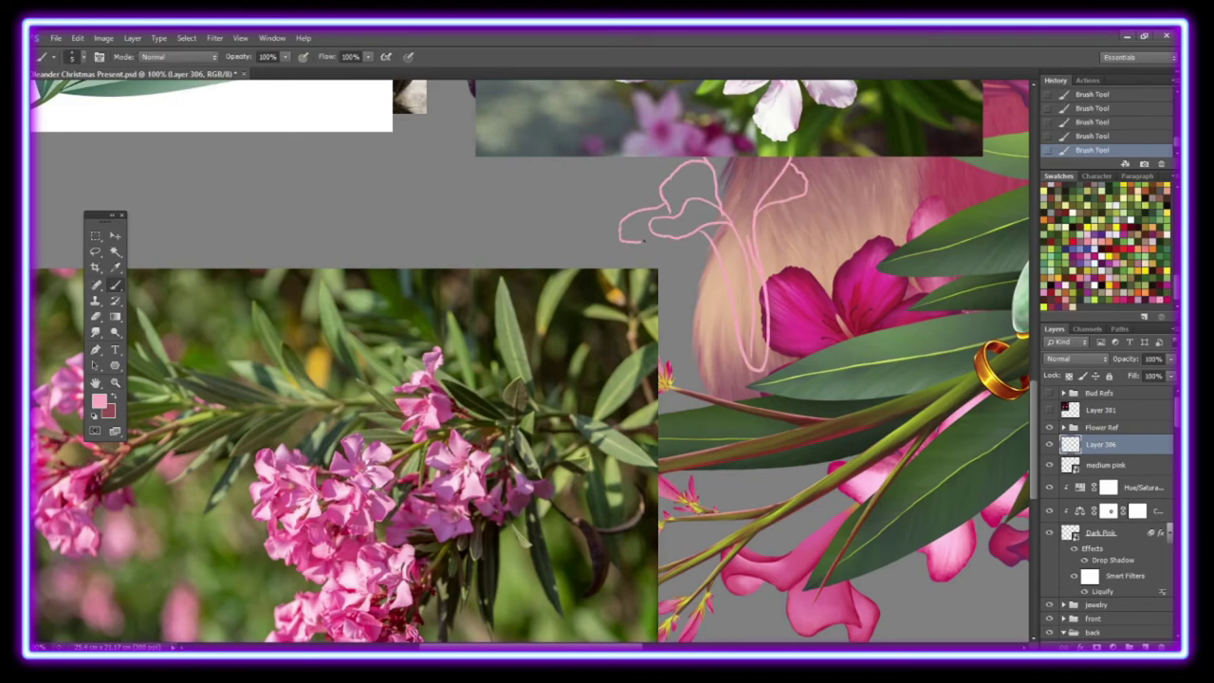
{"action": "left_click_drag", "start_coordinate": [753, 256], "coordinate": [807, 262]}
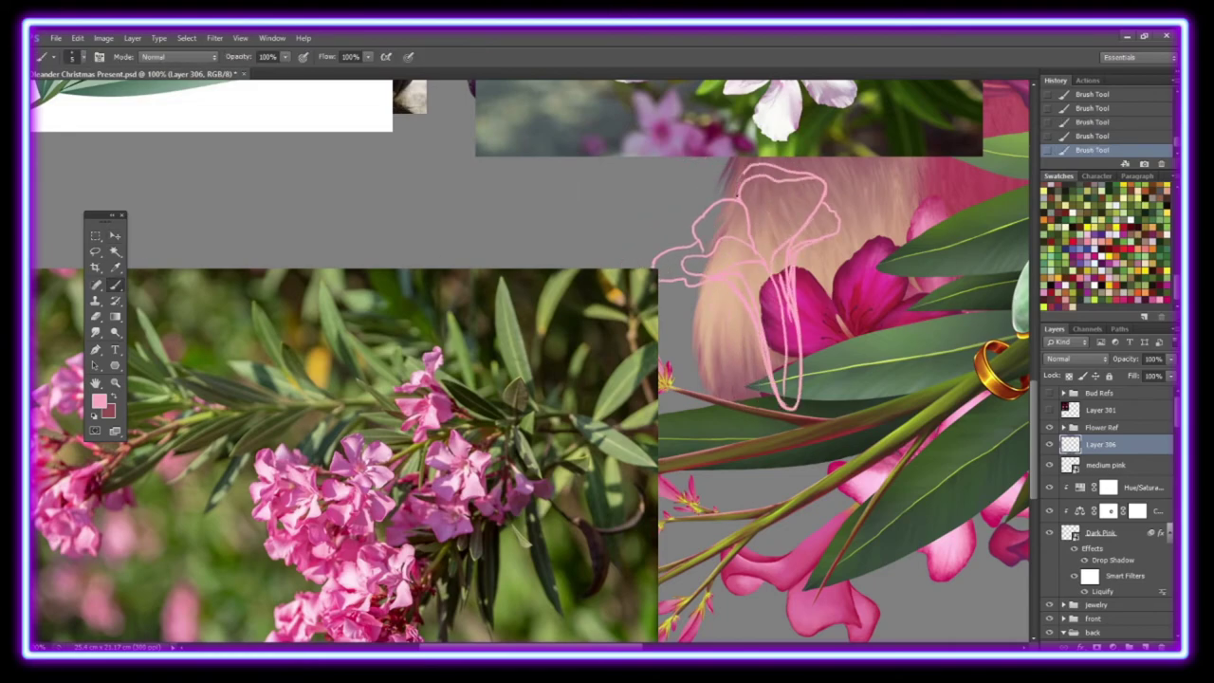
Step: Fill the flower outline with light pink and brush over the gaps until solid
{"action": "left_click", "coordinate": [115, 316]}
{"action": "left_click", "coordinate": [721, 223]}
{"action": "left_click", "coordinate": [797, 195]}
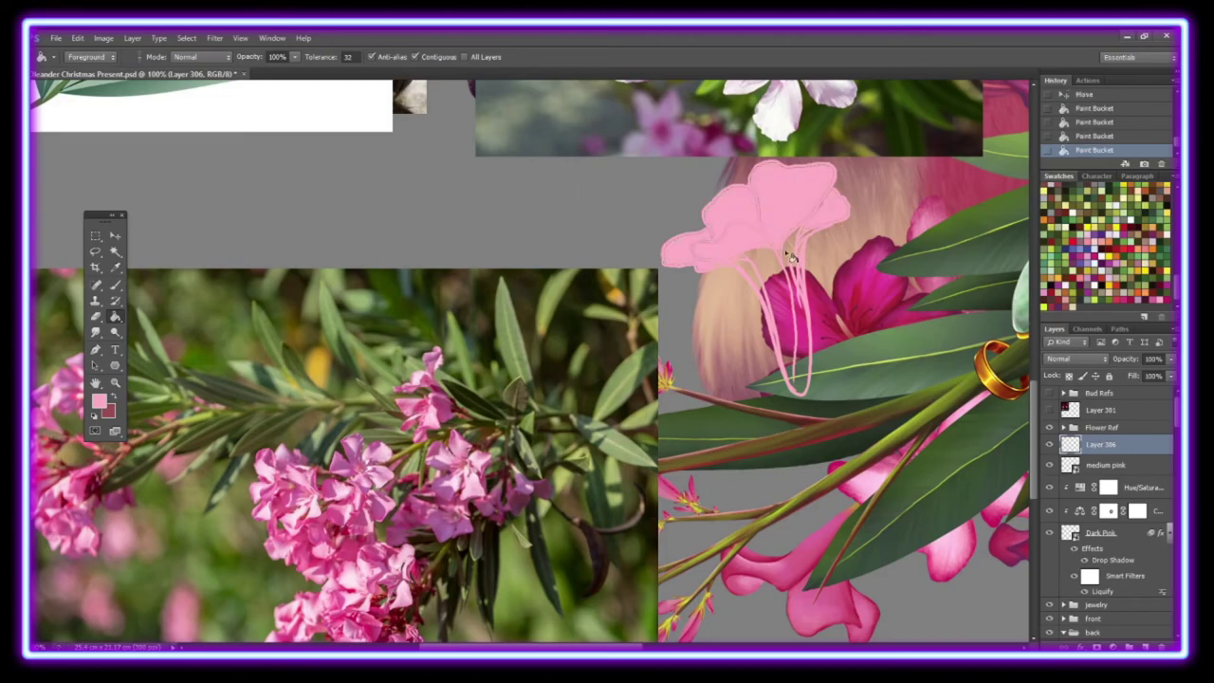
{"action": "left_click", "coordinate": [782, 313]}
{"action": "key", "text": "z"}
{"action": "key", "text": "ctrl+plus"}
{"action": "key", "text": "b"}
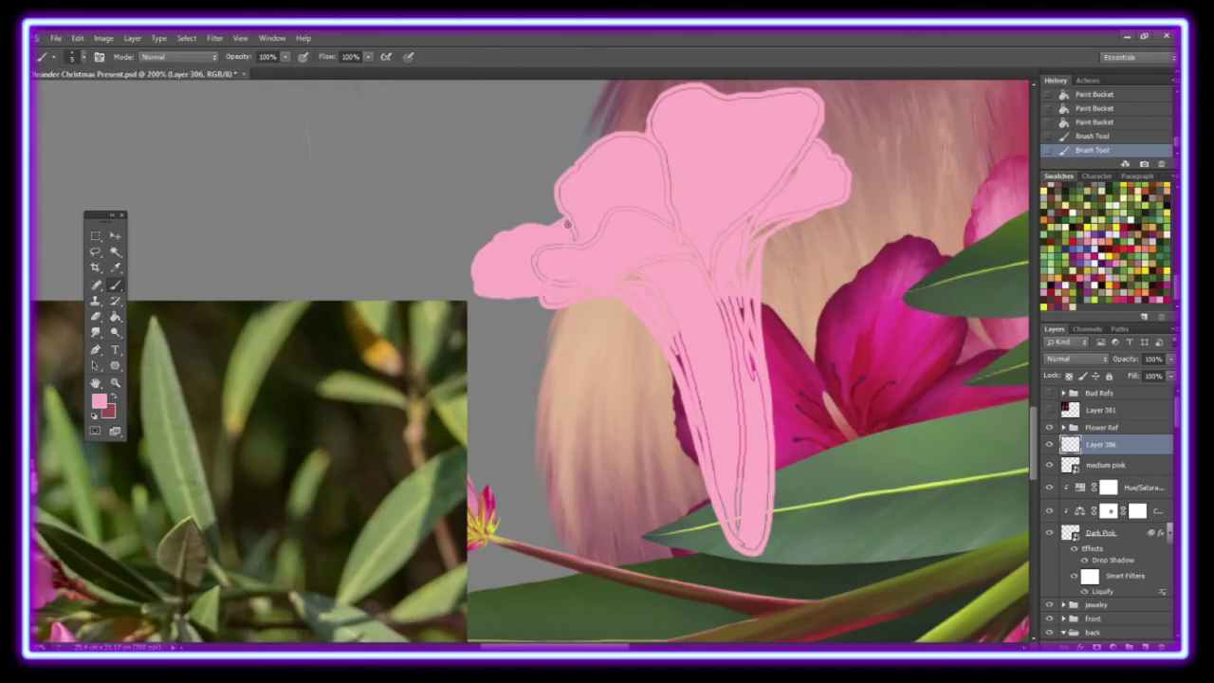
{"action": "left_click_drag", "start_coordinate": [669, 204], "coordinate": [545, 300]}
{"action": "key", "text": "bracketright"}
{"action": "key", "text": "bracketright"}
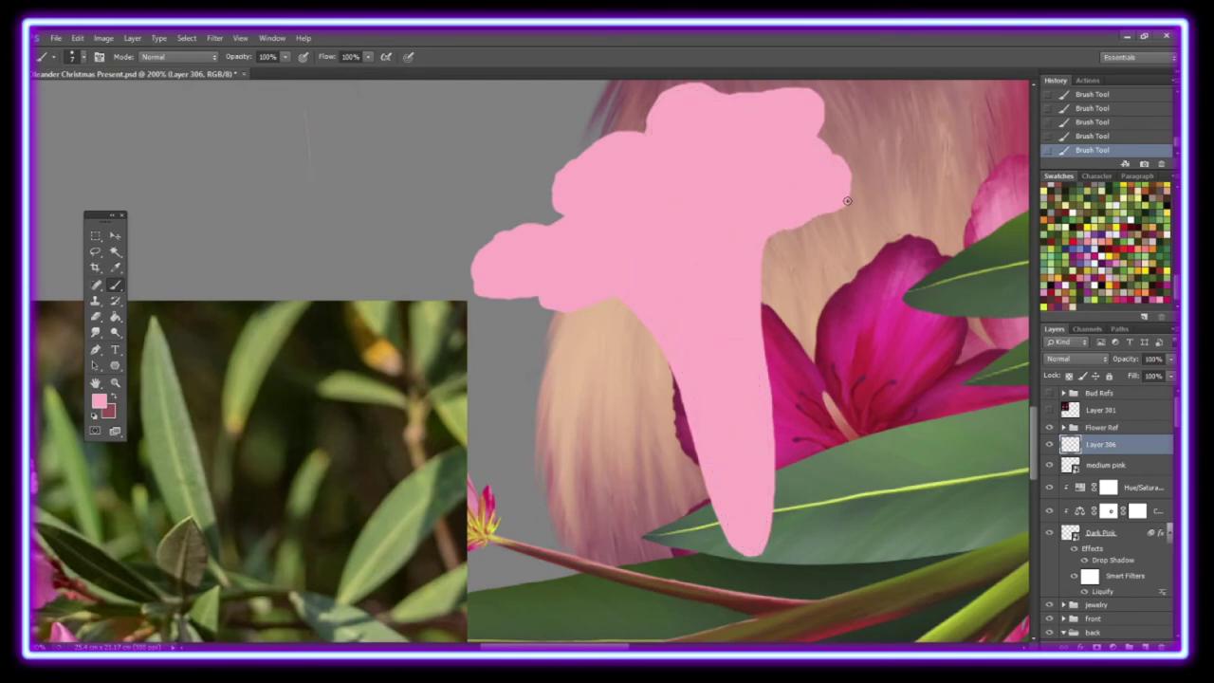
{"action": "scroll", "coordinate": [932, 377], "scroll_direction": "up", "scroll_amount": 2}
Step: On a new clipped layer, outline and fill the flower's tube and back petal in dark pink
{"action": "key", "text": "ctrl+shift+alt+n"}
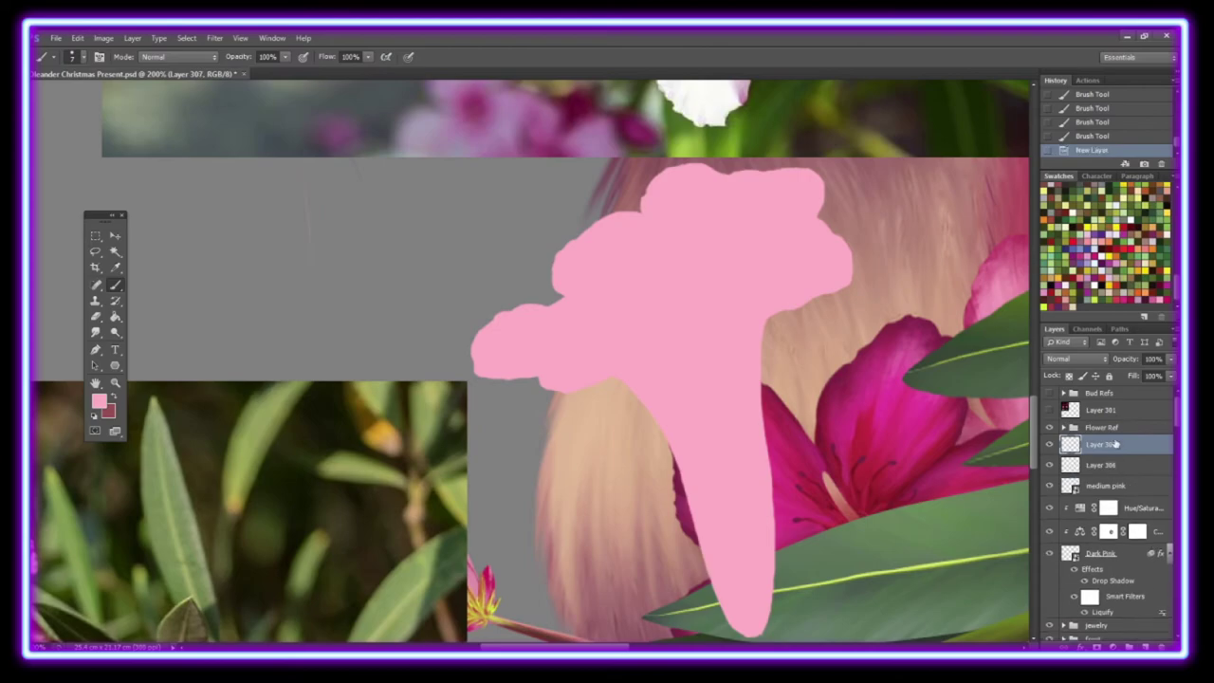
{"action": "key", "text": "ctrl+alt+g"}
{"action": "scroll", "coordinate": [578, 398], "scroll_direction": "left", "scroll_amount": 5}
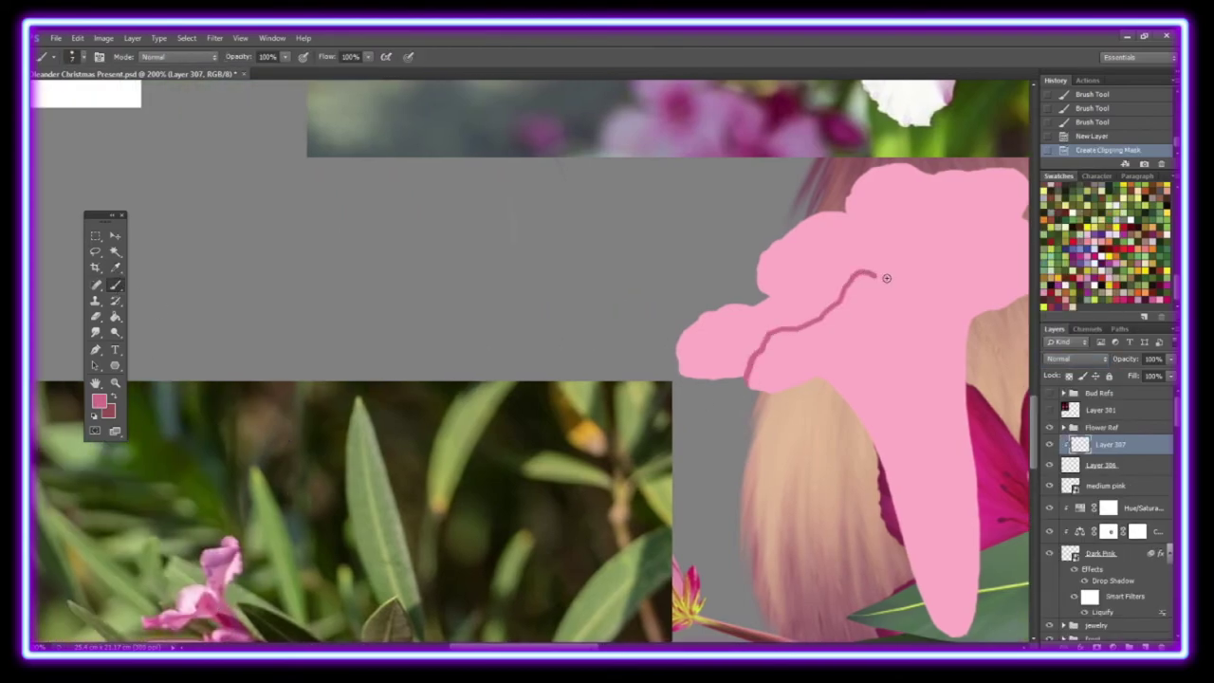
{"action": "left_click_drag", "start_coordinate": [887, 278], "coordinate": [968, 446]}
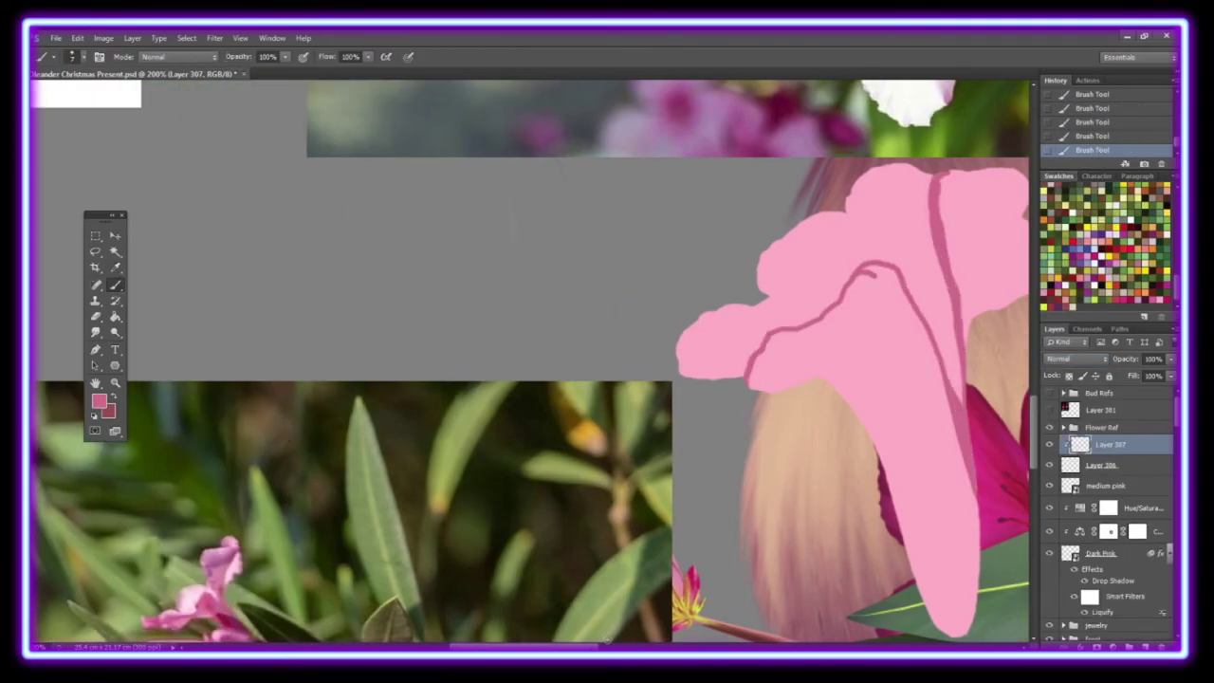
{"action": "scroll", "coordinate": [851, 297], "scroll_direction": "right", "scroll_amount": 3}
{"action": "left_click_drag", "start_coordinate": [910, 201], "coordinate": [850, 297]}
{"action": "left_click_drag", "start_coordinate": [673, 385], "coordinate": [855, 485]}
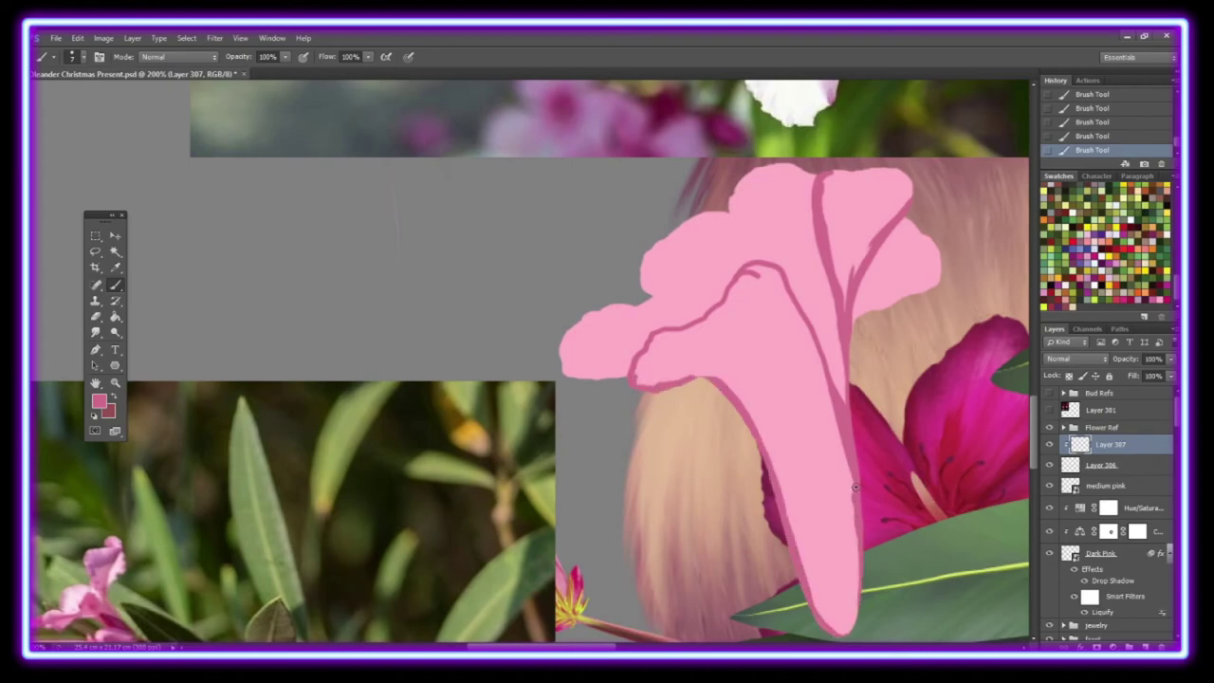
{"action": "left_click", "coordinate": [115, 319]}
{"action": "left_click", "coordinate": [858, 218]}
{"action": "left_click", "coordinate": [639, 375]}
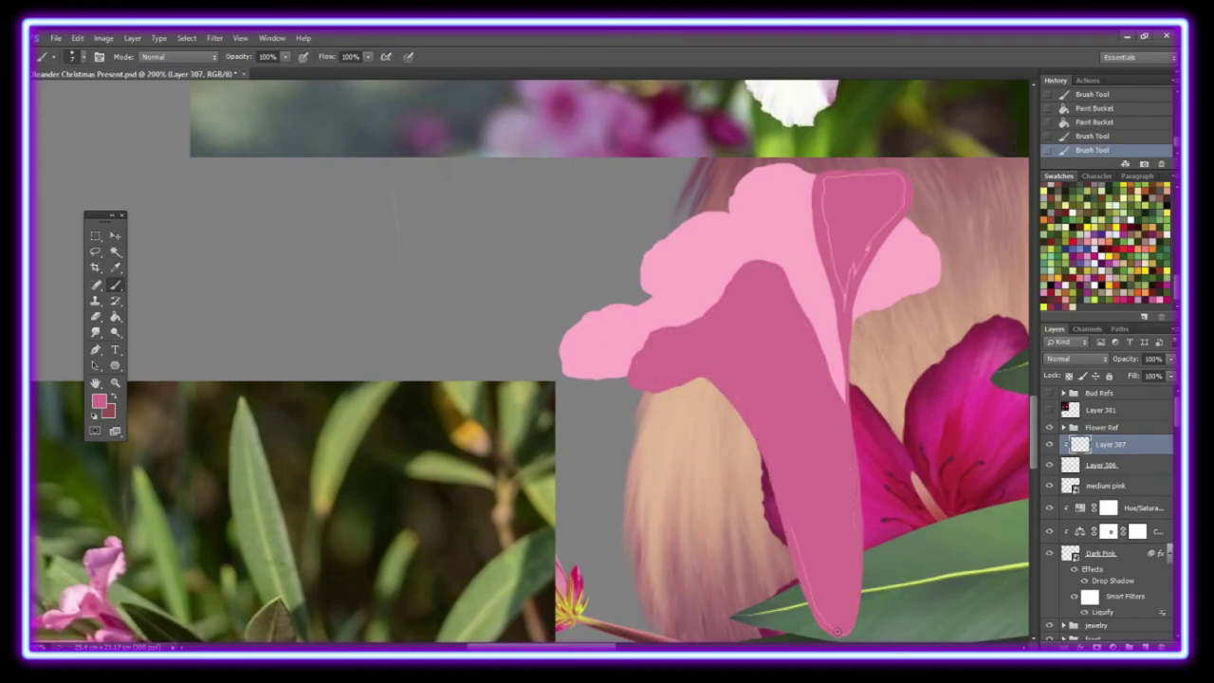
Step: Add light-pink gradient highlights on a Screen-mode layer to brighten the left and upper petals
{"action": "key", "text": "ctrl+shift+alt+n"}
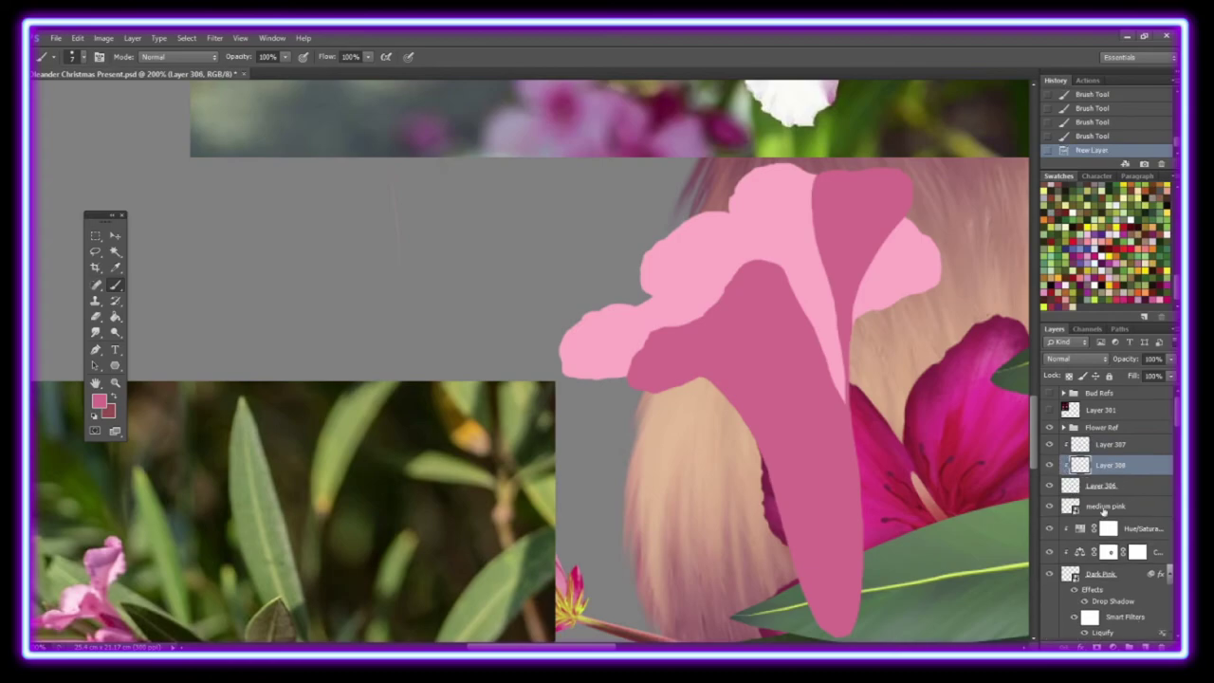
{"action": "key", "text": "g"}
{"action": "left_click_drag", "start_coordinate": [787, 313], "coordinate": [720, 265]}
{"action": "left_click", "coordinate": [1075, 358]}
{"action": "left_click", "coordinate": [1072, 154]}
{"action": "left_click_drag", "start_coordinate": [582, 340], "coordinate": [663, 318]}
{"action": "left_click_drag", "start_coordinate": [749, 274], "coordinate": [806, 202]}
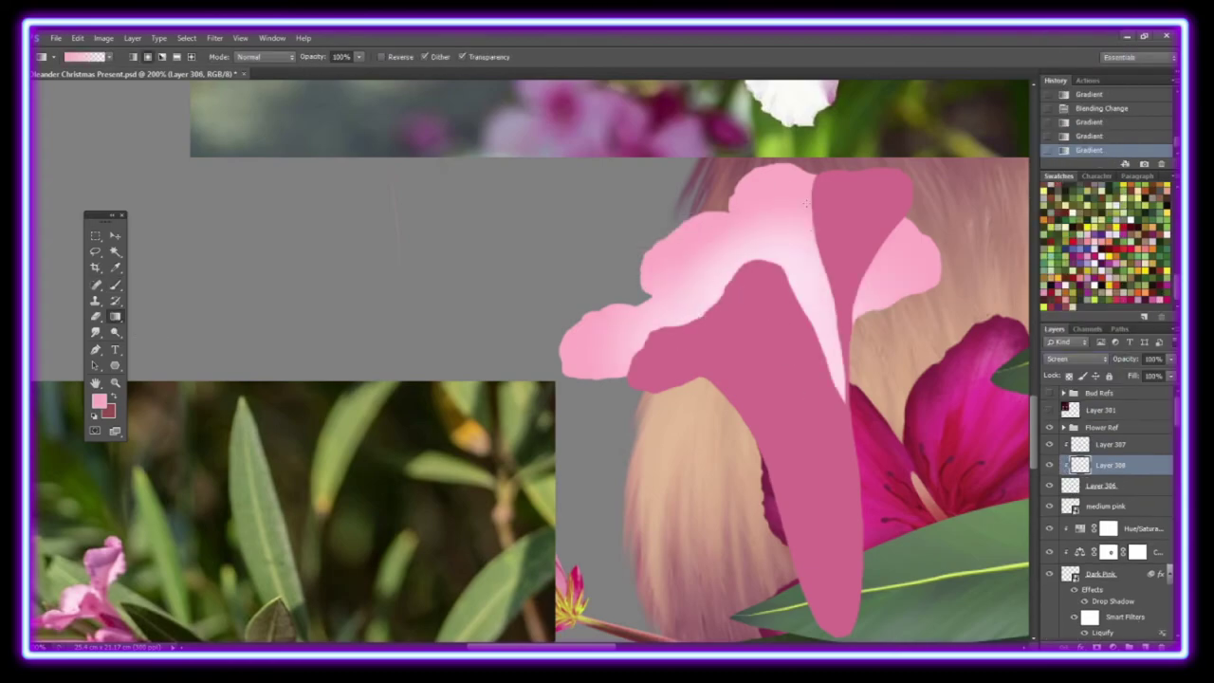
Step: Draw a fine dark vein along the petal edge and smudge the left petal edge softer
{"action": "key", "text": "ctrl+shift+alt+n"}
{"action": "key", "text": "b"}
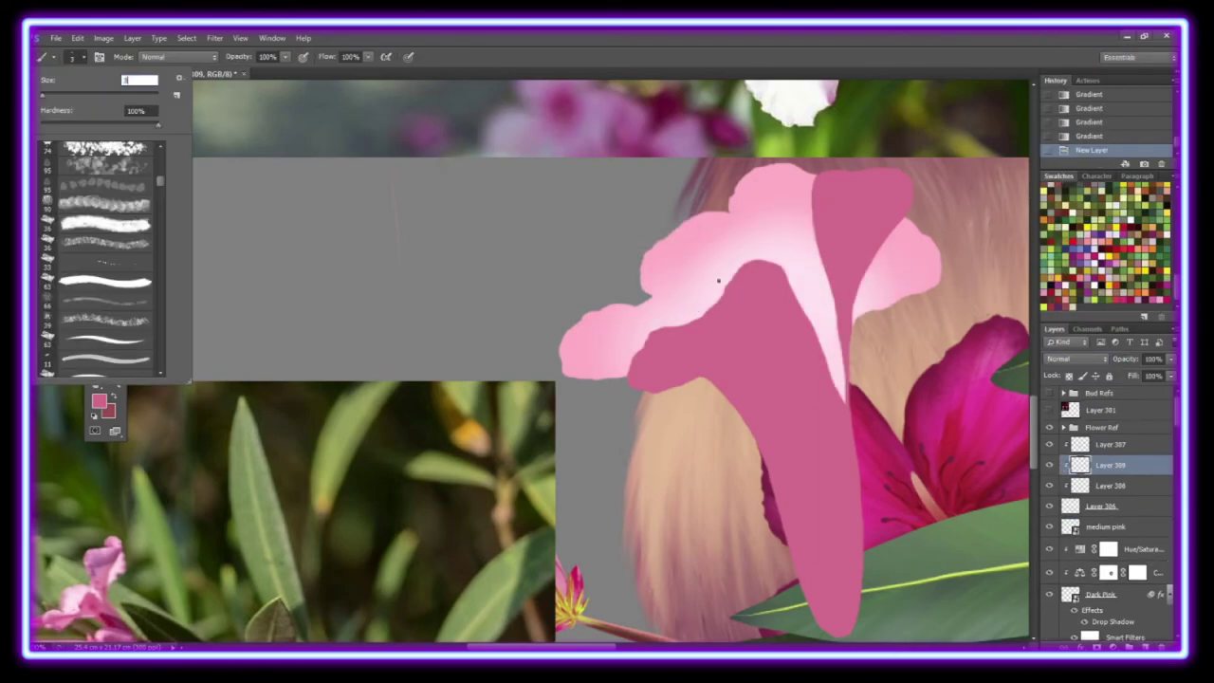
{"action": "left_click_drag", "start_coordinate": [664, 302], "coordinate": [706, 314]}
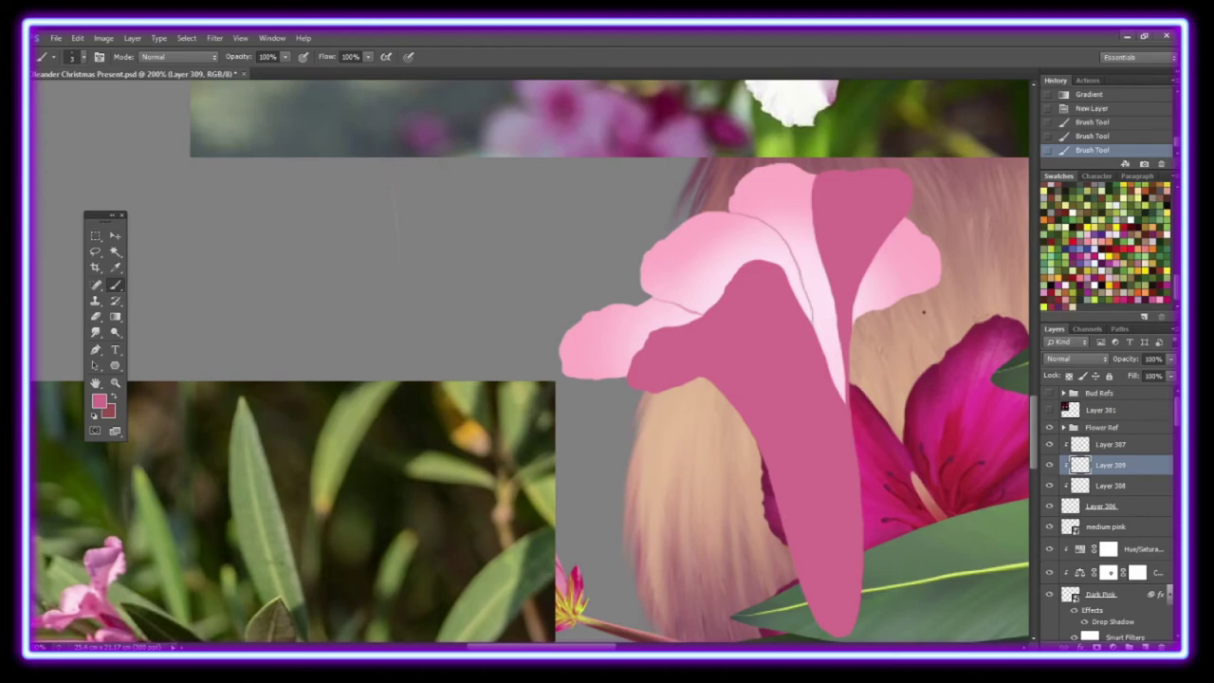
{"action": "key", "text": "ctrl+shift+alt+n"}
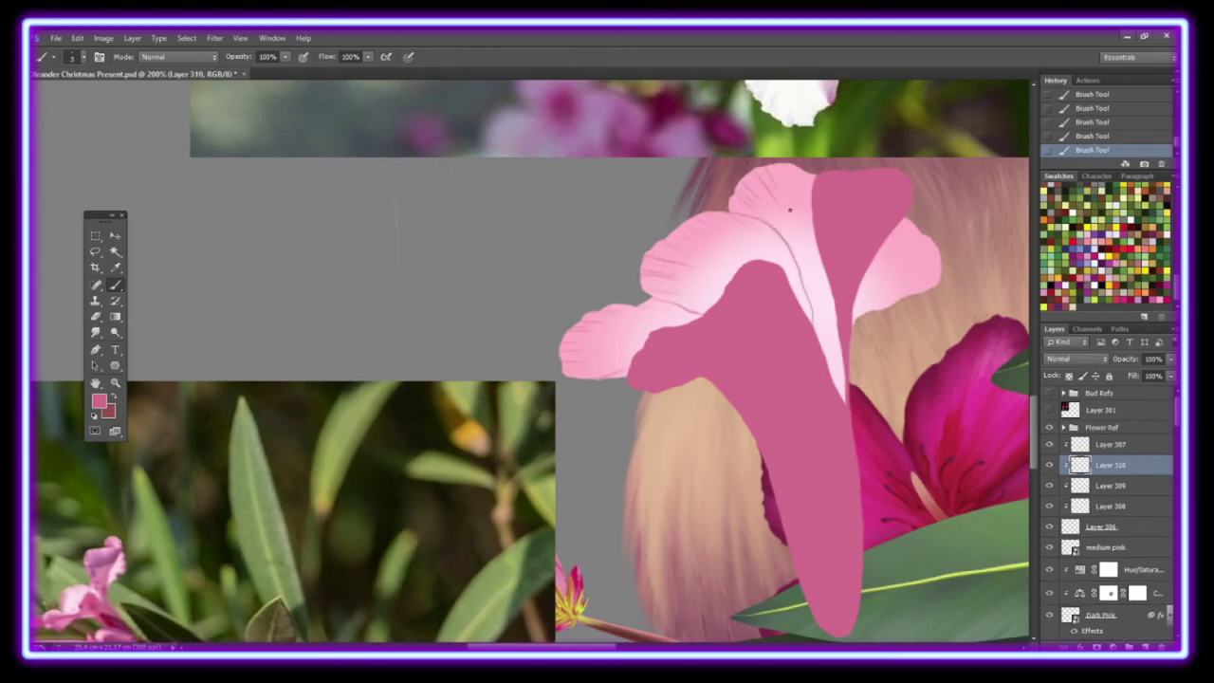
{"action": "key", "text": "r"}
{"action": "left_click_drag", "start_coordinate": [565, 356], "coordinate": [574, 339]}
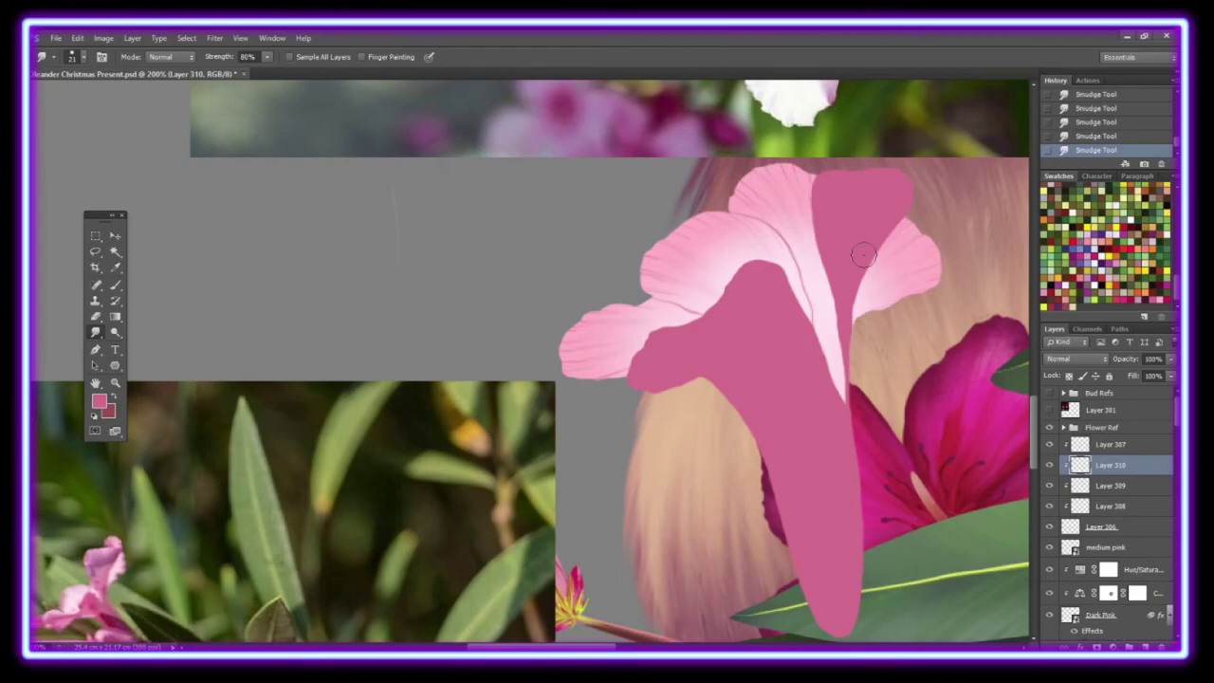
Step: Paint a magenta rim along the left petal edges and smudge it in with a size-10 brush
{"action": "key", "text": "ctrl+shift+alt+n"}
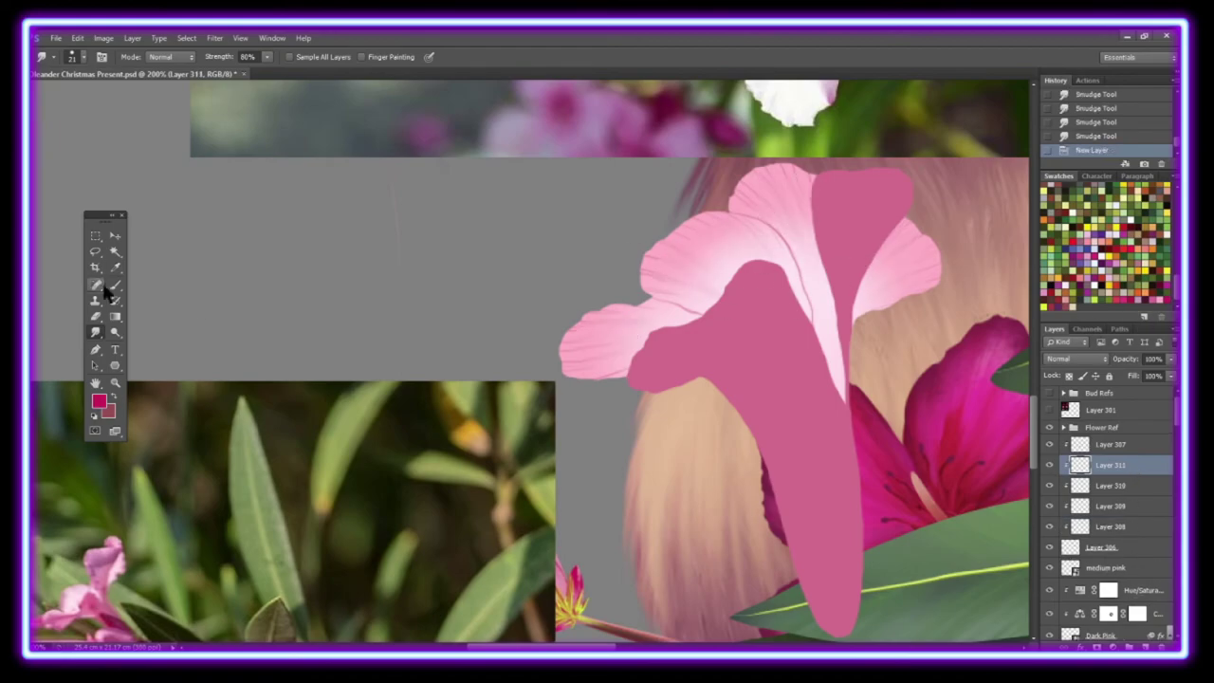
{"action": "left_click", "coordinate": [113, 285]}
{"action": "left_click_drag", "start_coordinate": [625, 375], "coordinate": [580, 378]}
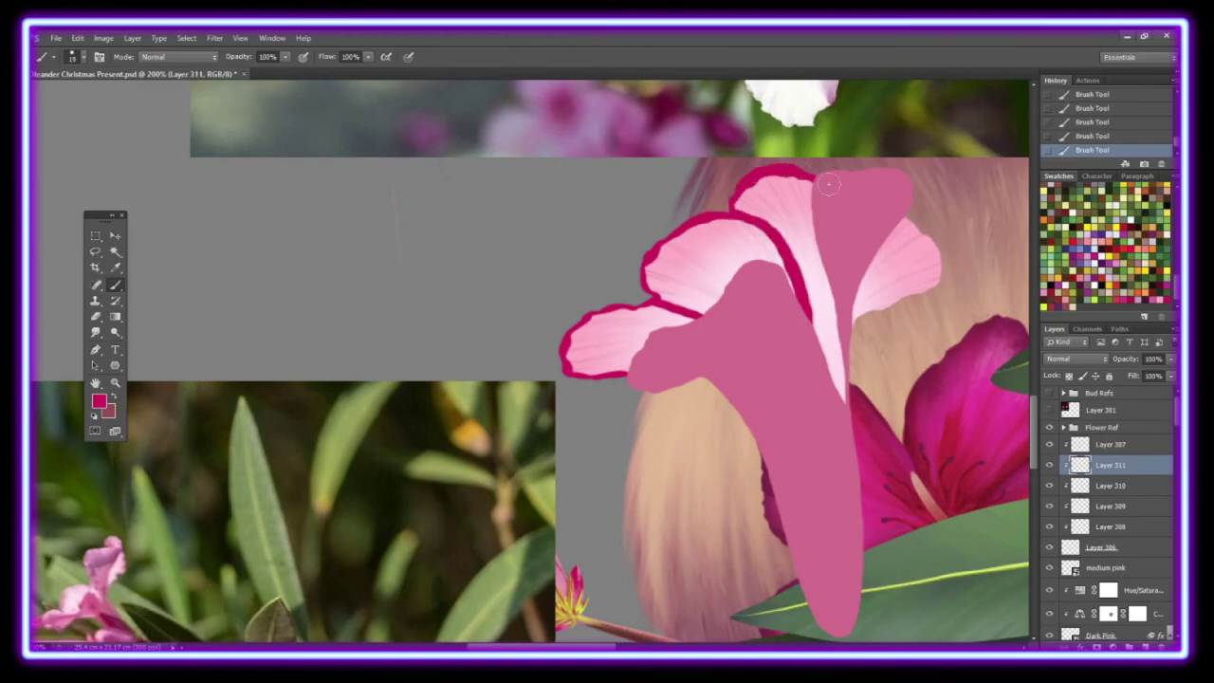
{"action": "key", "text": "r"}
{"action": "left_click", "coordinate": [76, 56]}
{"action": "scroll", "coordinate": [114, 237], "scroll_direction": "down", "scroll_amount": 3}
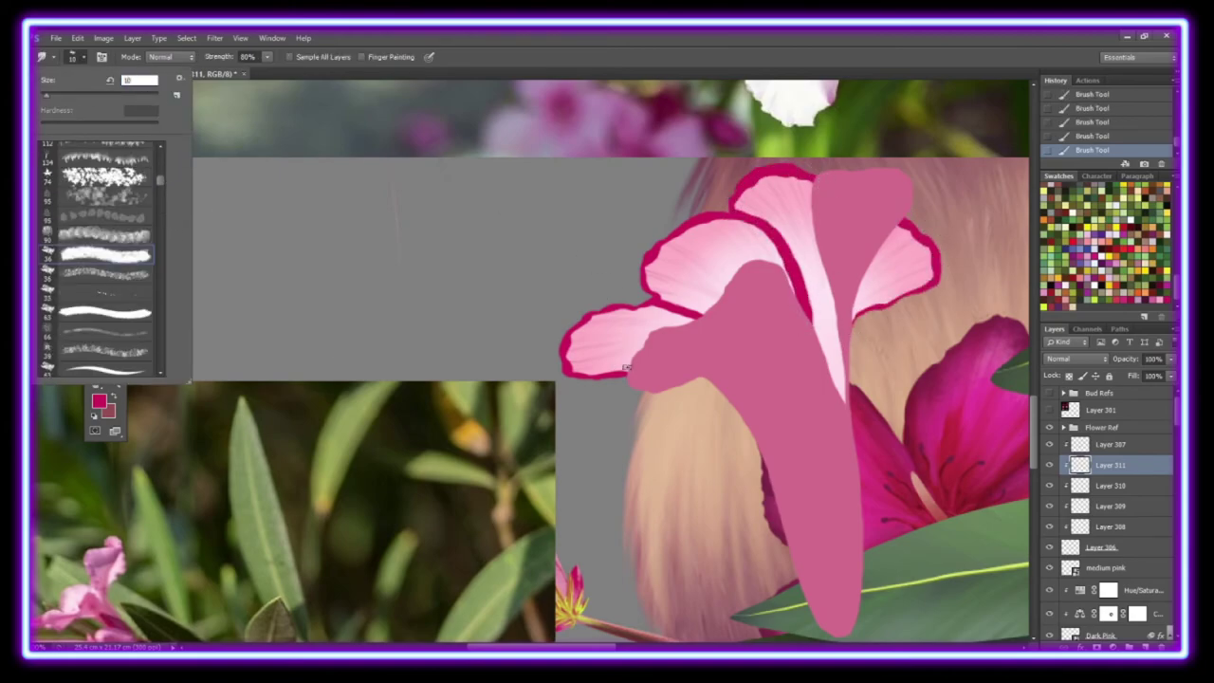
{"action": "key", "text": "ctrl+z"}
{"action": "left_click", "coordinate": [75, 56]}
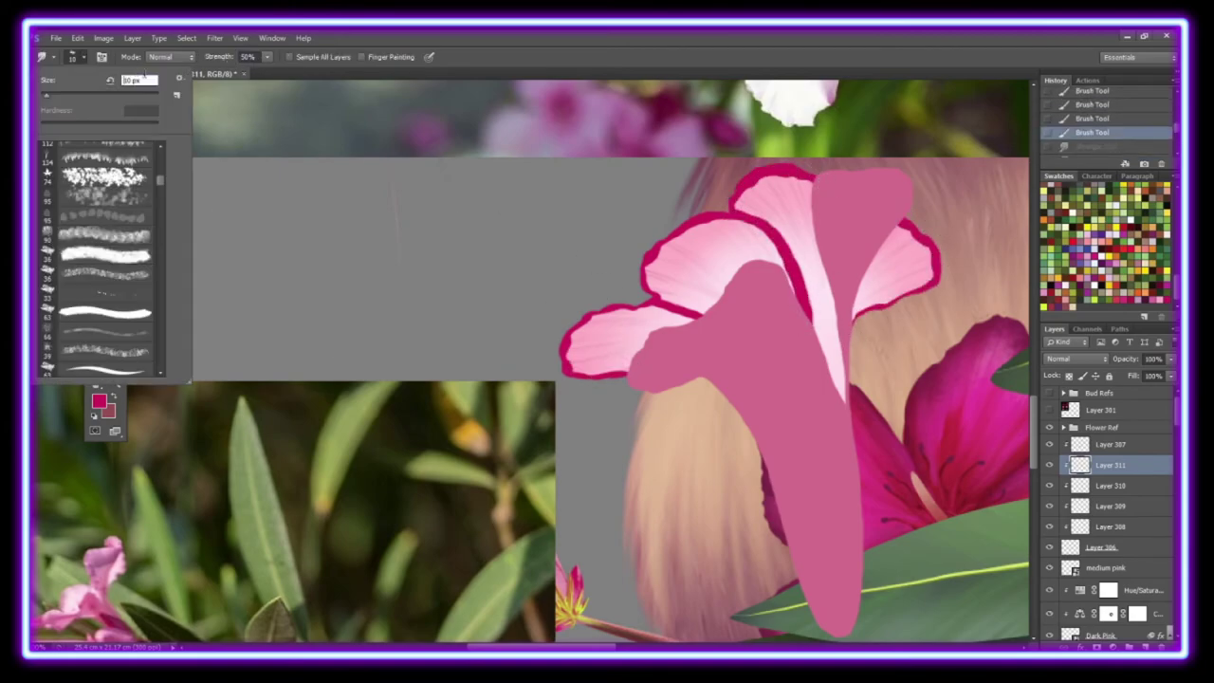
{"action": "key", "text": "Return"}
{"action": "left_click_drag", "start_coordinate": [626, 375], "coordinate": [578, 369]}
{"action": "key", "text": "ctrl+plus"}
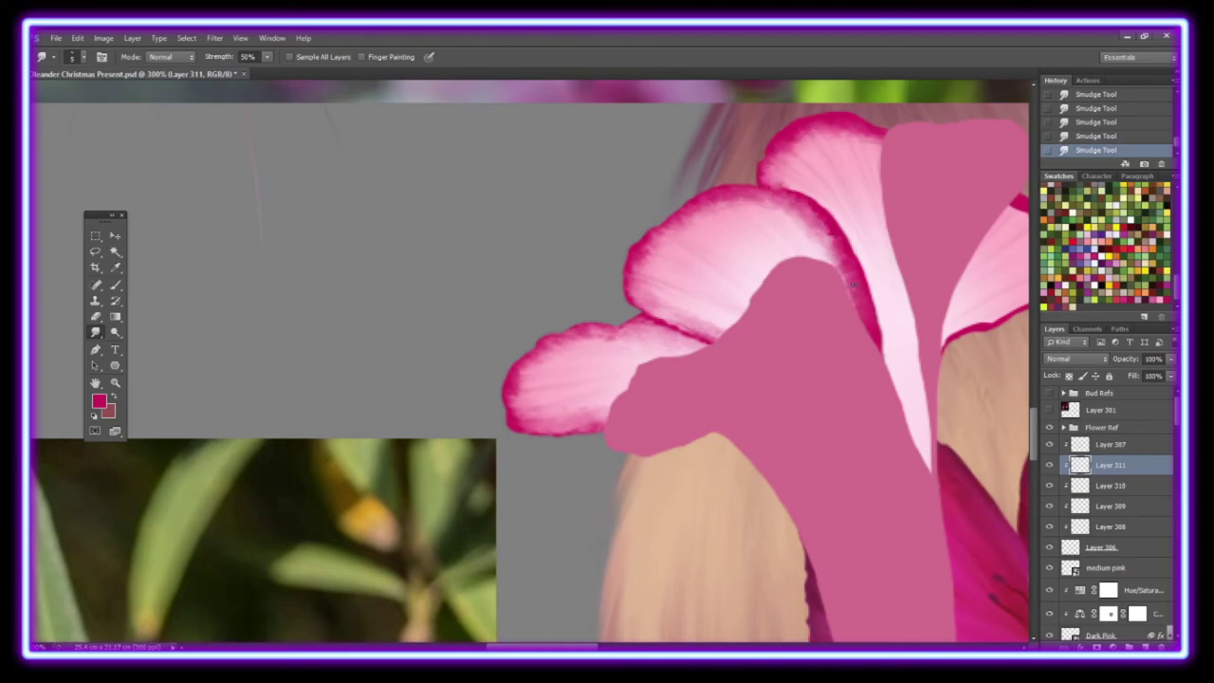
{"action": "scroll", "coordinate": [846, 284], "scroll_direction": "right", "scroll_amount": 5}
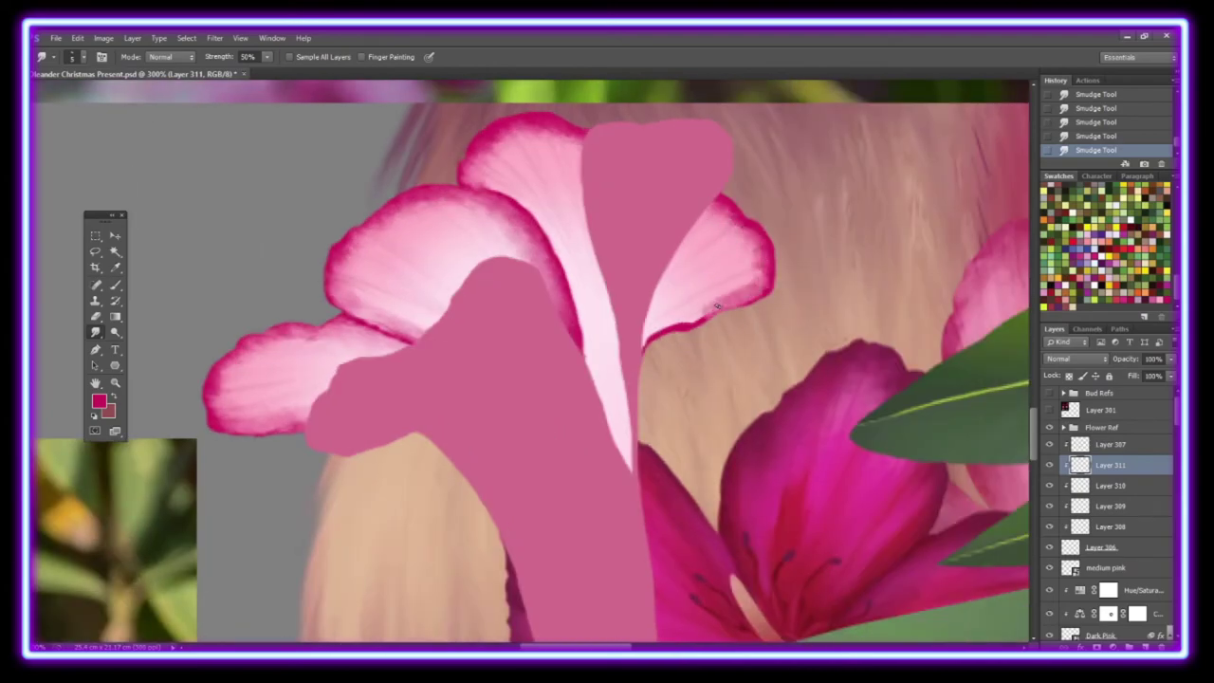
{"action": "key", "text": "z"}
{"action": "left_click_drag", "start_coordinate": [766, 273], "coordinate": [534, 382]}
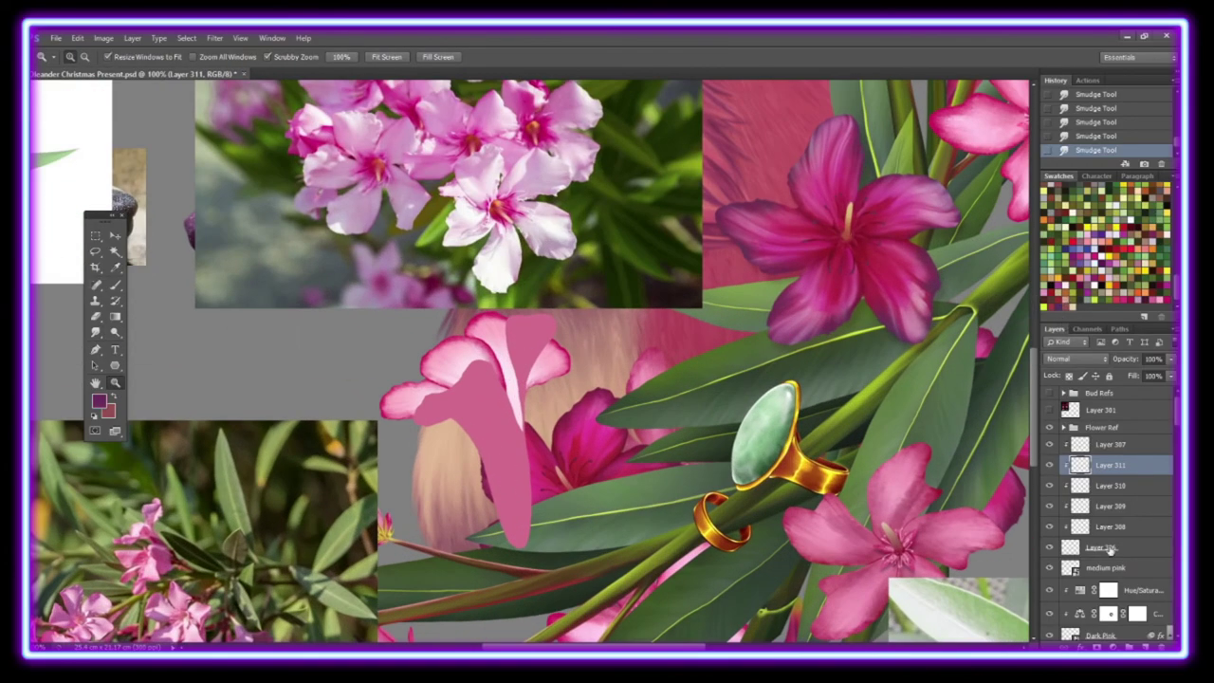
Step: Shade the tube and upper petal dark purple on a masked Multiply layer at 42% opacity
{"action": "left_click", "coordinate": [1142, 646]}
{"action": "left_click", "coordinate": [1079, 465], "text": "ctrl"}
{"action": "left_click", "coordinate": [1106, 646]}
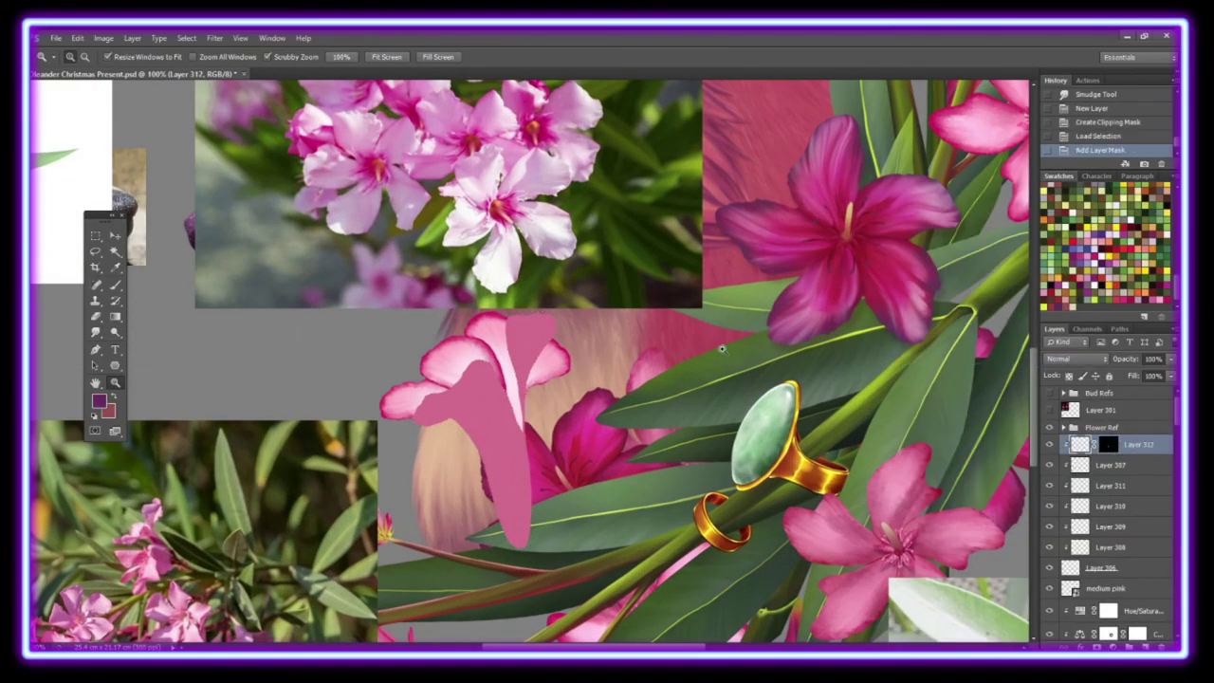
{"action": "key", "text": "b"}
{"action": "key", "text": "ctrl+plus"}
{"action": "left_click_drag", "start_coordinate": [342, 478], "coordinate": [561, 633]}
{"action": "left_click_drag", "start_coordinate": [548, 479], "coordinate": [550, 436]}
{"action": "key", "text": "r"}
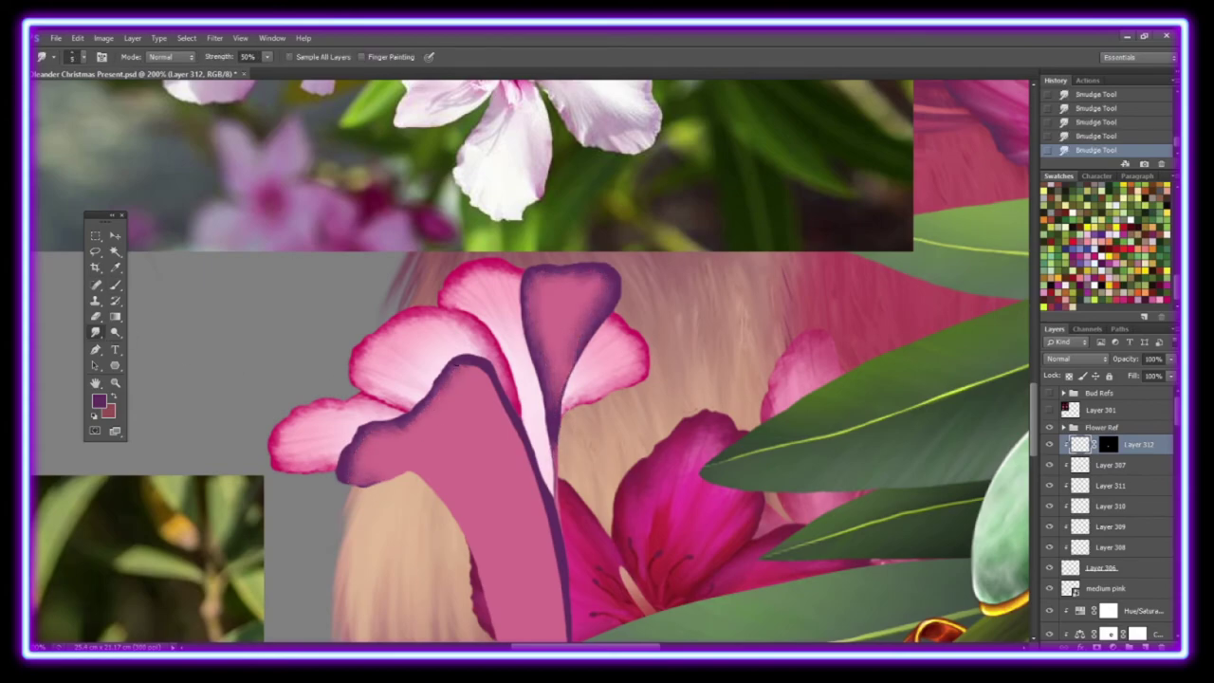
{"action": "scroll", "coordinate": [542, 521], "scroll_direction": "down", "scroll_amount": 3}
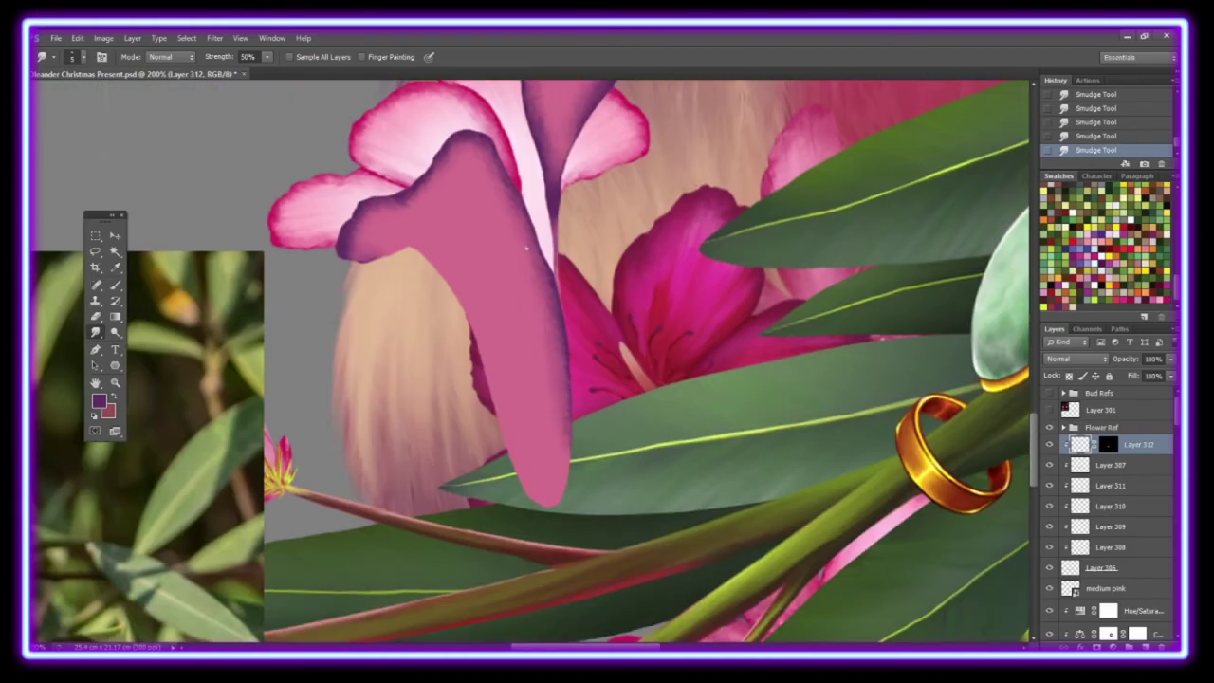
{"action": "left_click", "coordinate": [1170, 359]}
{"action": "left_click", "coordinate": [1074, 358]}
{"action": "left_click_drag", "start_coordinate": [1170, 359], "coordinate": [1136, 379]}
Step: Paint dark red accents on a clipped layer and smudge them in at 80% strength
{"action": "left_click", "coordinate": [115, 382]}
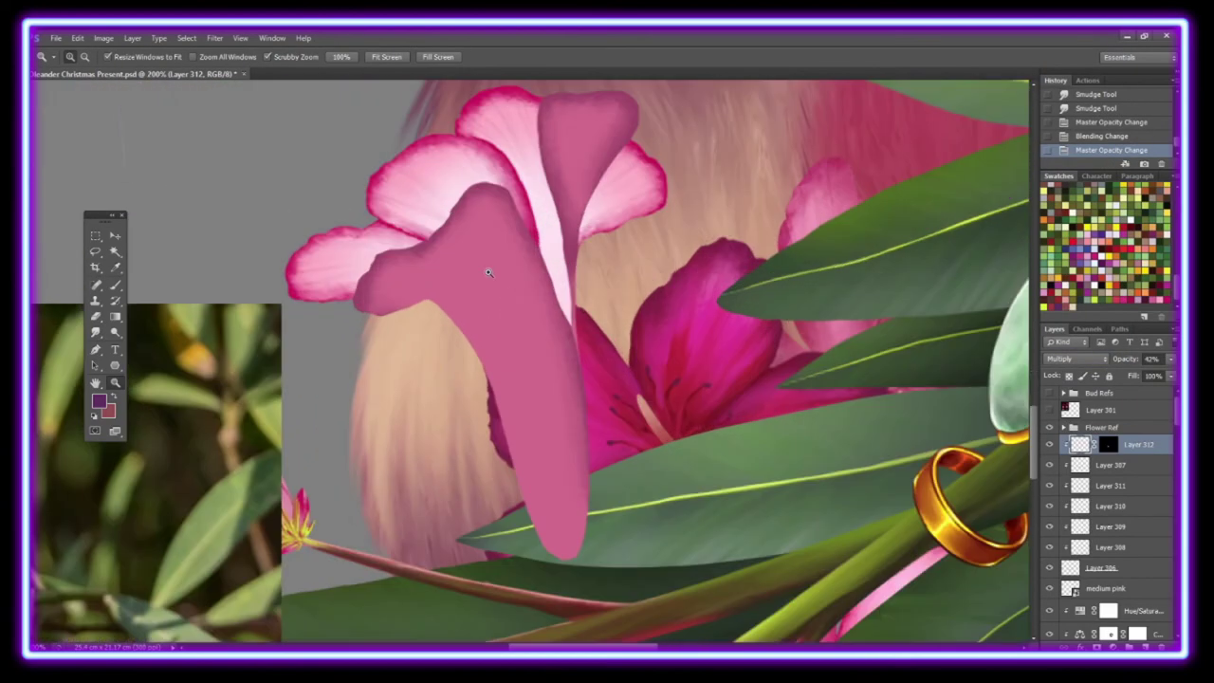
{"action": "left_click", "coordinate": [1143, 645]}
{"action": "right_click", "coordinate": [1109, 444]}
{"action": "left_click", "coordinate": [992, 360]}
{"action": "key", "text": "b"}
{"action": "left_click_drag", "start_coordinate": [417, 294], "coordinate": [530, 455]}
{"action": "mouse_move", "coordinate": [569, 123]}
{"action": "left_mouse_down"}
{"action": "mouse_move", "coordinate": [597, 151]}
{"action": "mouse_move", "coordinate": [593, 131]}
{"action": "left_mouse_up"}
{"action": "type", "text": "10"}
{"action": "key", "text": "Return"}
{"action": "mouse_move", "coordinate": [419, 279]}
{"action": "left_mouse_down"}
{"action": "mouse_move", "coordinate": [534, 344]}
{"action": "mouse_move", "coordinate": [536, 422]}
{"action": "left_mouse_up"}
{"action": "key", "text": "8"}
{"action": "left_click", "coordinate": [561, 272]}
{"action": "left_click_drag", "start_coordinate": [493, 317], "coordinate": [554, 512]}
{"action": "mouse_move", "coordinate": [446, 246]}
{"action": "left_mouse_down"}
{"action": "mouse_move", "coordinate": [543, 474]}
{"action": "mouse_move", "coordinate": [540, 272]}
{"action": "left_mouse_up"}
Step: Paint a sampled soft colour over the upper petal on another clipped layer
{"action": "key", "text": "ctrl+minus"}
{"action": "key", "text": "b"}
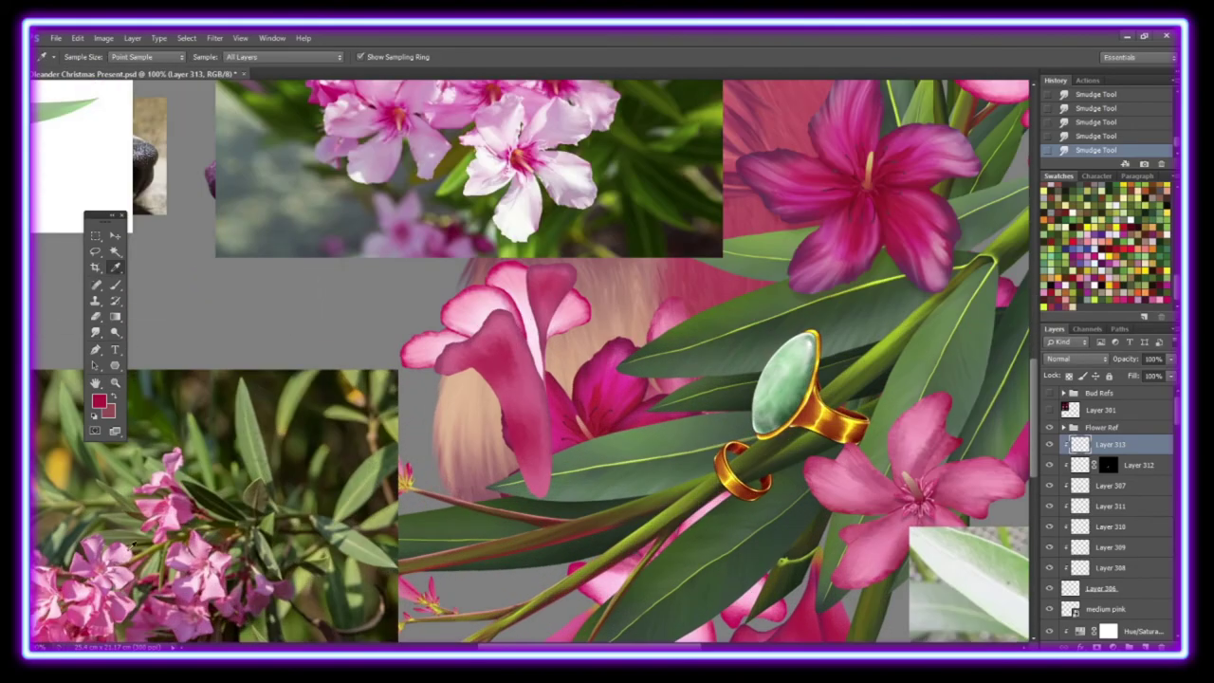
{"action": "key", "text": "ctrl+alt+shift+n"}
{"action": "right_click", "coordinate": [1127, 444]}
{"action": "left_click", "coordinate": [995, 366]}
{"action": "left_click_drag", "start_coordinate": [548, 471], "coordinate": [550, 285]}
{"action": "key", "text": "r"}
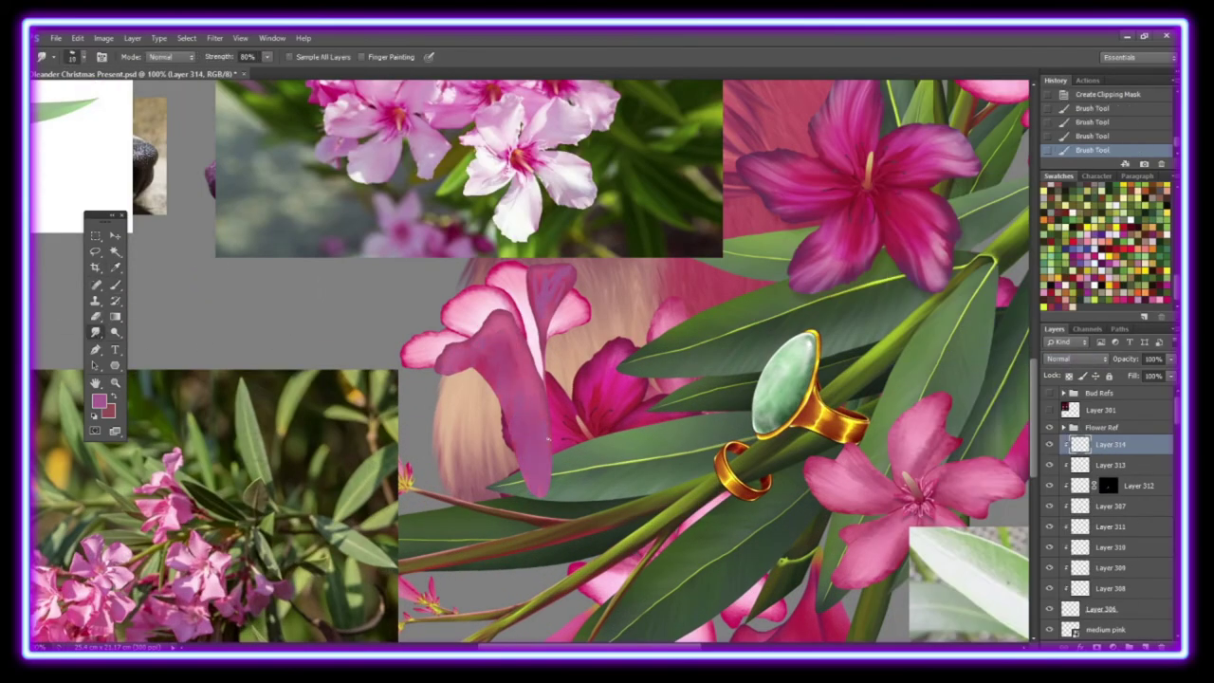
{"action": "key", "text": "ctrl+minus"}
Step: Add clipped gradient shading layers to the side flower
{"action": "key", "text": "ctrl+alt+shift+n"}
{"action": "key", "text": "ctrl+alt+g"}
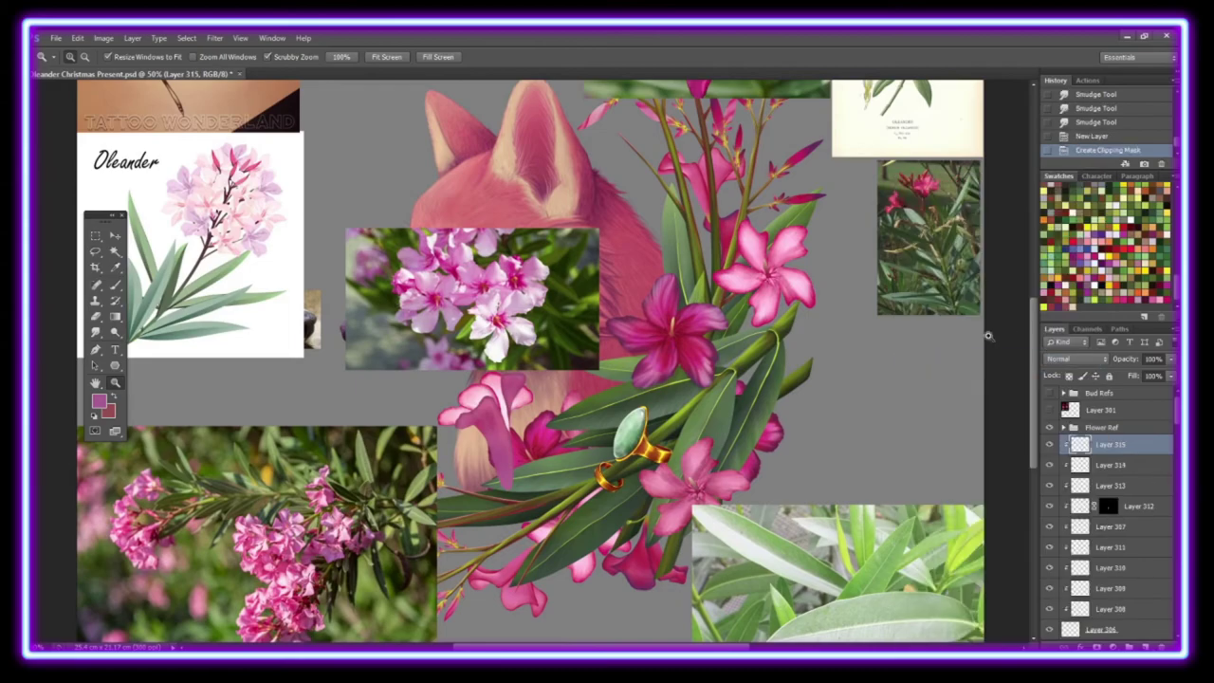
{"action": "key", "text": "g"}
{"action": "key", "text": "ctrl+alt+shift+n"}
{"action": "right_click", "coordinate": [1114, 444]}
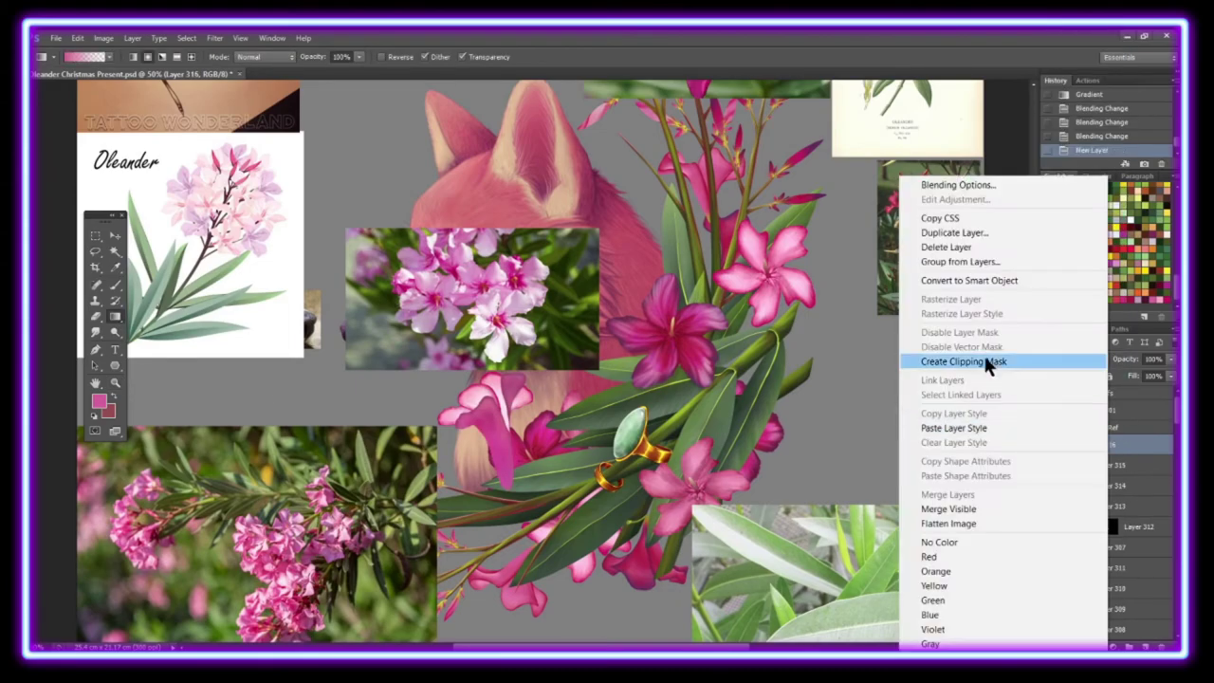
{"action": "left_click", "coordinate": [988, 361]}
{"action": "key", "text": "z"}
{"action": "left_click", "coordinate": [524, 474]}
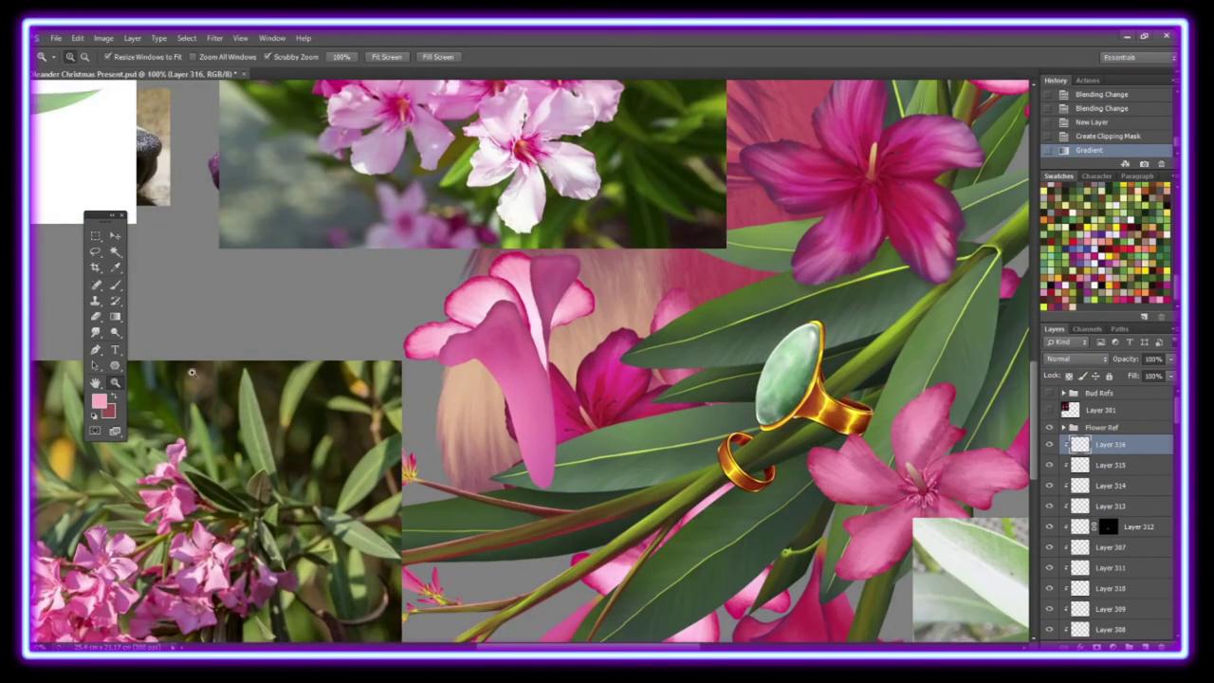
Step: Outline the central petal's edges in dark red on a new clipped layer
{"action": "key", "text": "ctrl+alt+shift+n"}
{"action": "key", "text": "ctrl+alt+g"}
{"action": "key", "text": "b"}
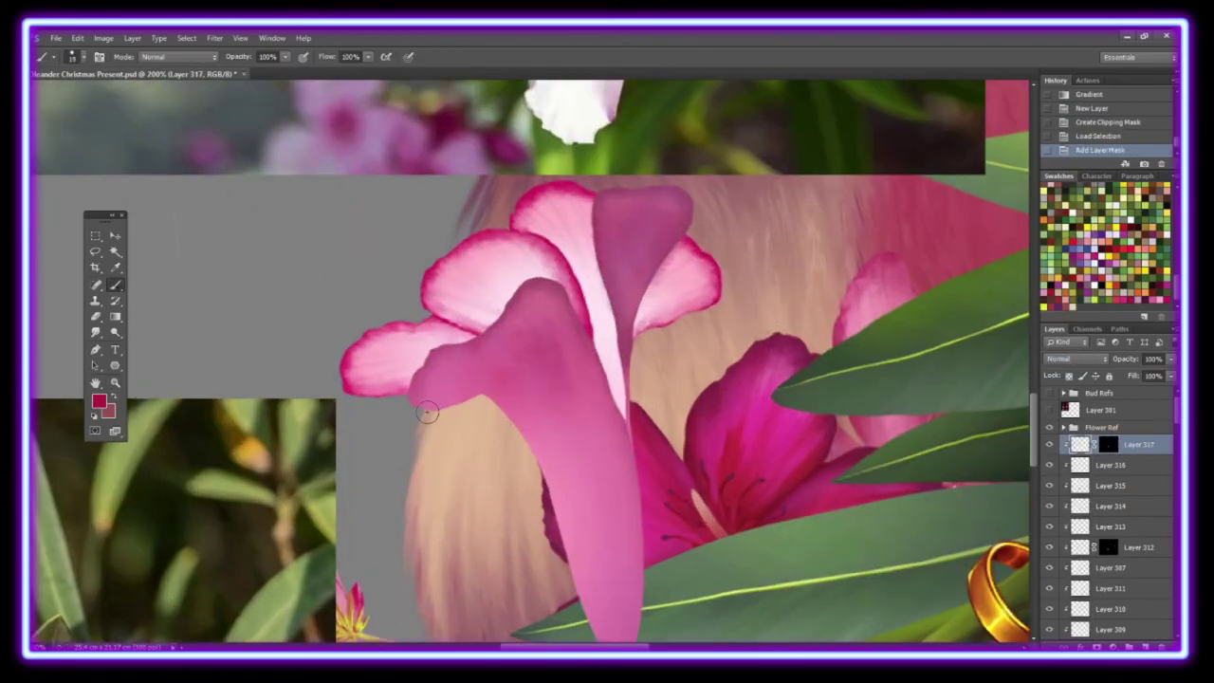
{"action": "left_click_drag", "start_coordinate": [410, 398], "coordinate": [604, 398]}
{"action": "left_click_drag", "start_coordinate": [598, 194], "coordinate": [626, 417]}
{"action": "left_click_drag", "start_coordinate": [599, 189], "coordinate": [690, 199]}
{"action": "left_click_drag", "start_coordinate": [631, 422], "coordinate": [641, 583]}
{"action": "key", "text": "r"}
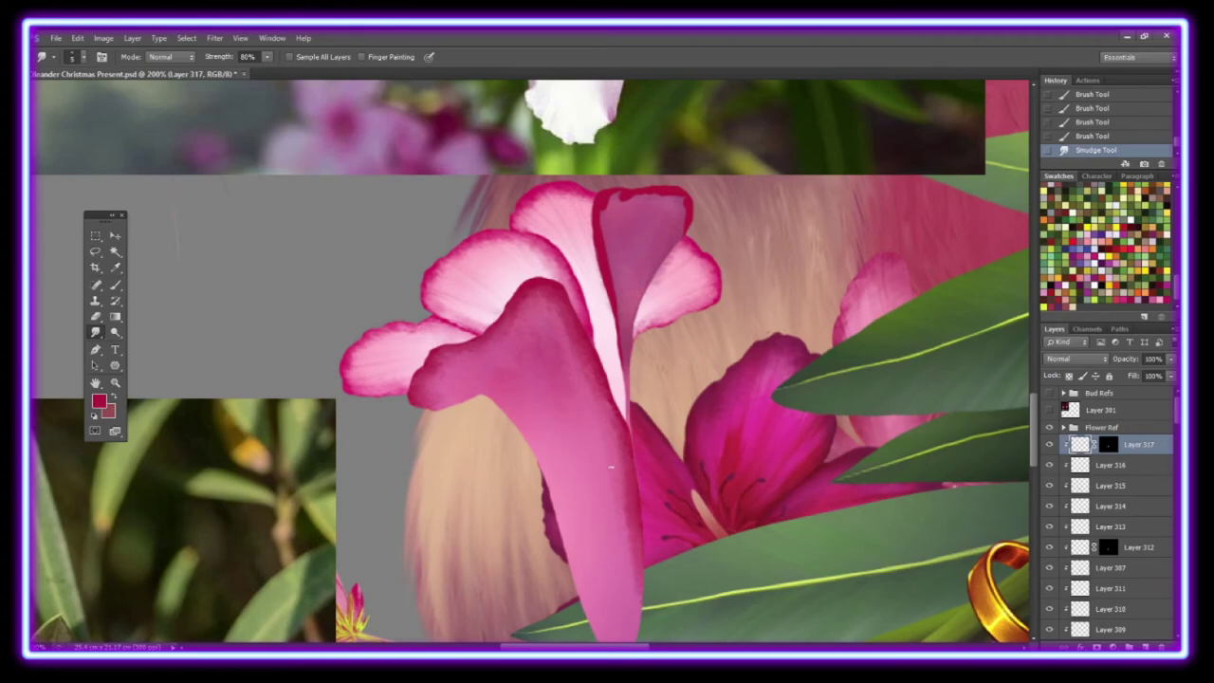
Step: Select all of the side flower's layers and group them into Group 3
{"action": "key", "text": "z"}
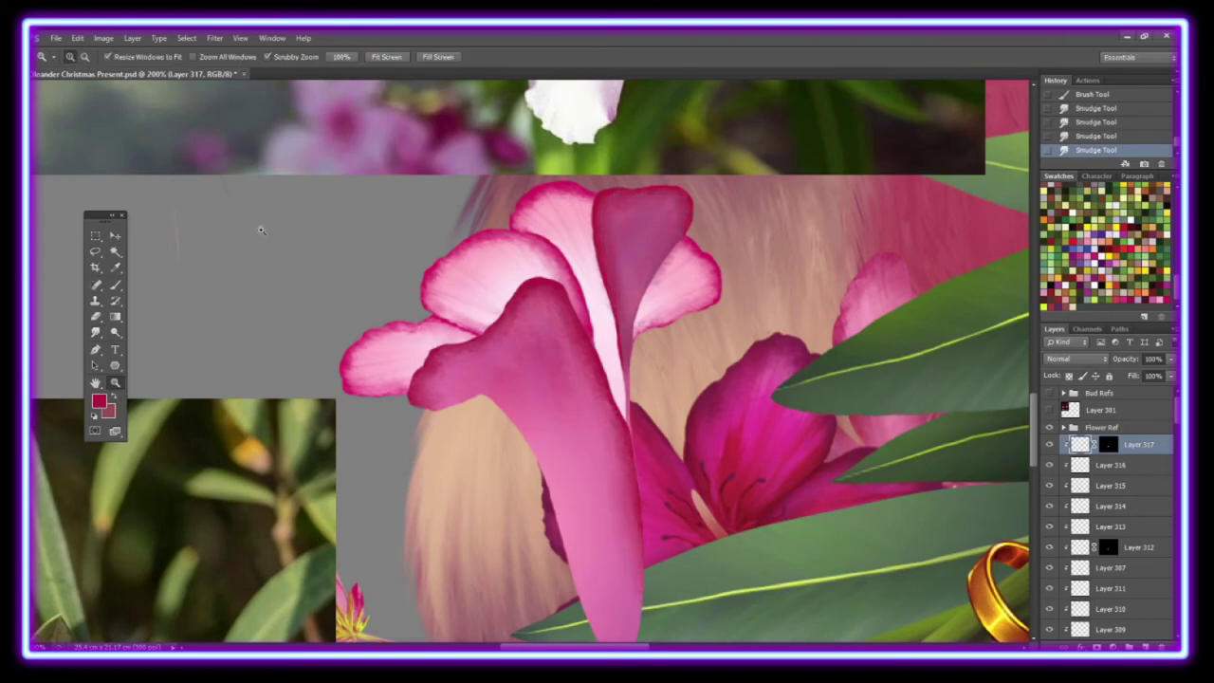
{"action": "left_click", "coordinate": [386, 56]}
{"action": "left_click", "coordinate": [1110, 629], "text": "shift"}
{"action": "key", "text": "ctrl+g"}
Step: Rename the side flower's group to 'light side pink'
{"action": "key", "text": "ctrl+alt+shift+n"}
{"action": "key", "text": "ctrl+alt+g"}
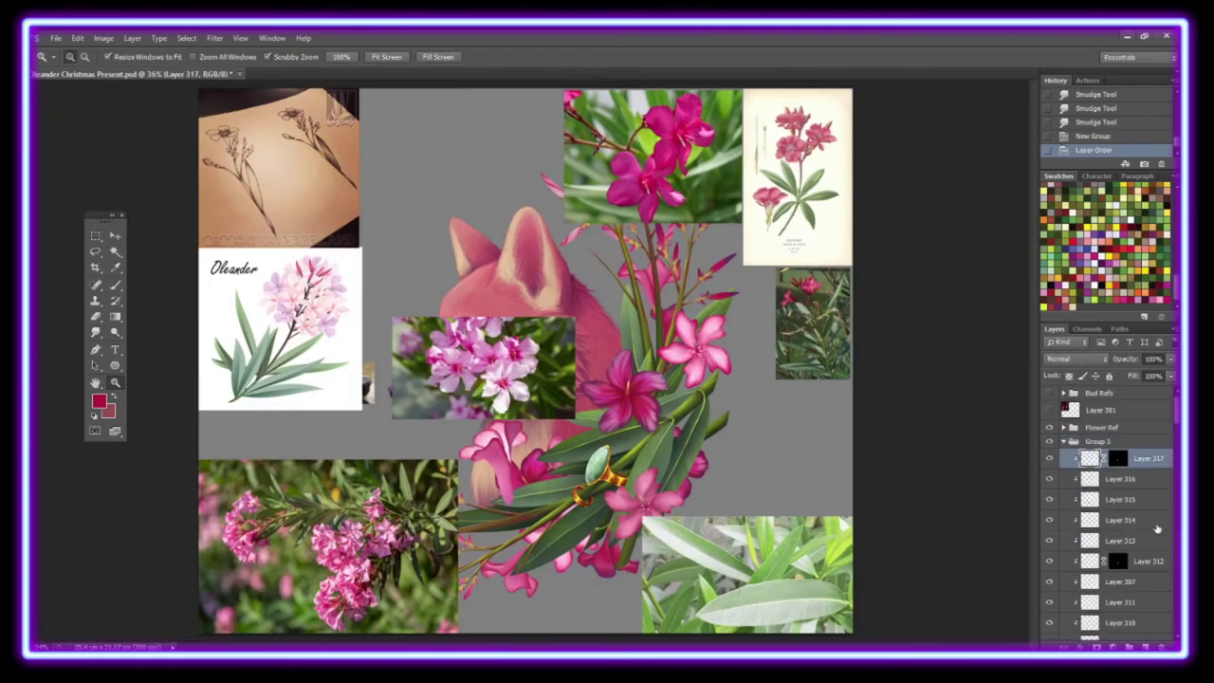
{"action": "key", "text": "g"}
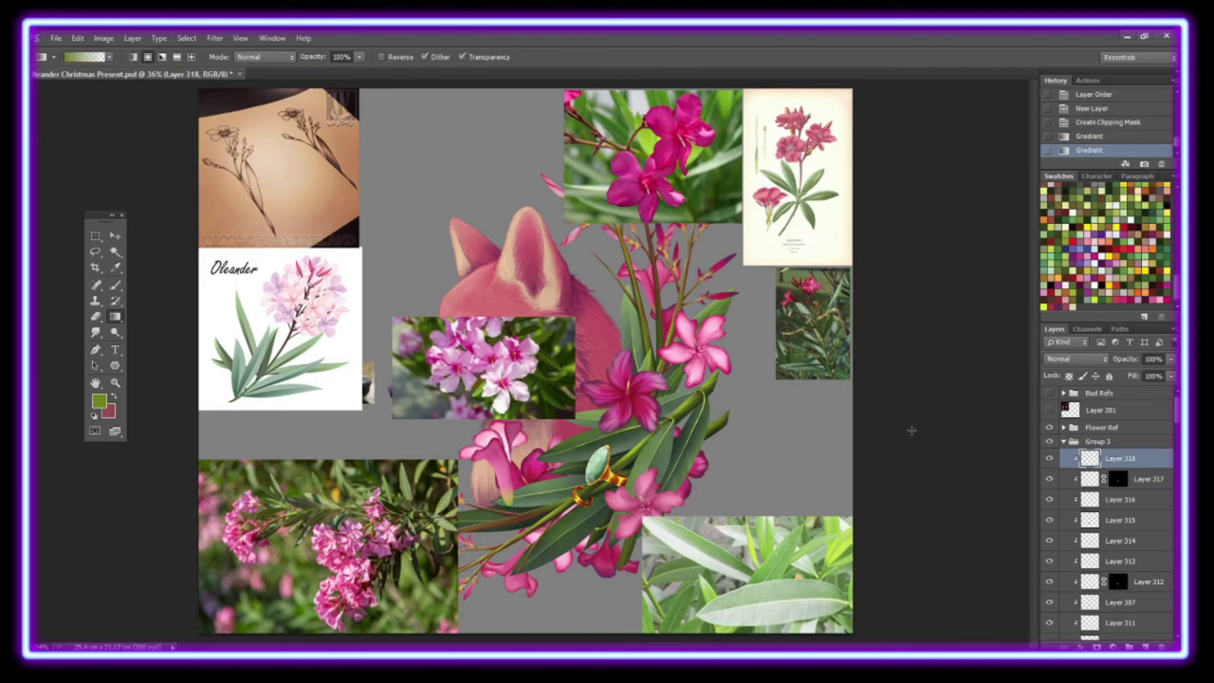
{"action": "left_click", "coordinate": [1063, 442]}
{"action": "double_click", "coordinate": [1098, 442]}
{"action": "type", "text": "light side pink"}
{"action": "key", "text": "Return"}
Step: Reorder light side pink in the stack, then scale the small pink flower onto the fox's neck
{"action": "key", "text": "v"}
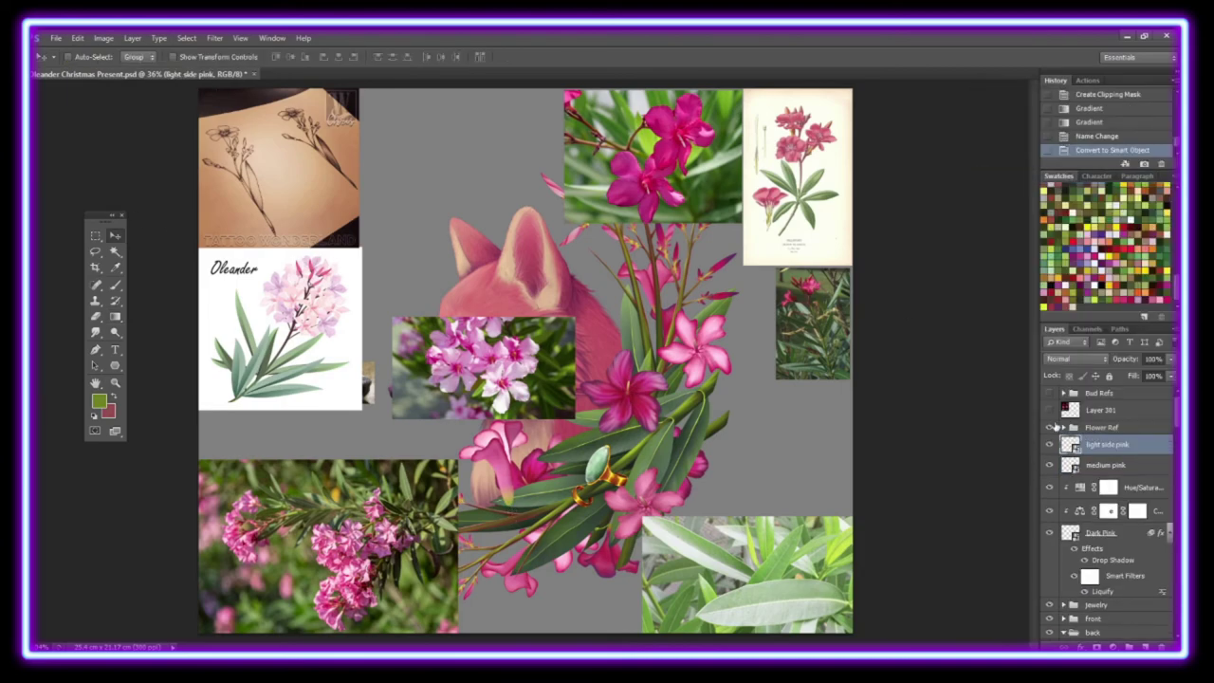
{"action": "left_click_drag", "start_coordinate": [1109, 442], "coordinate": [1110, 540]}
{"action": "left_click", "coordinate": [78, 38]}
{"action": "left_click", "coordinate": [294, 358]}
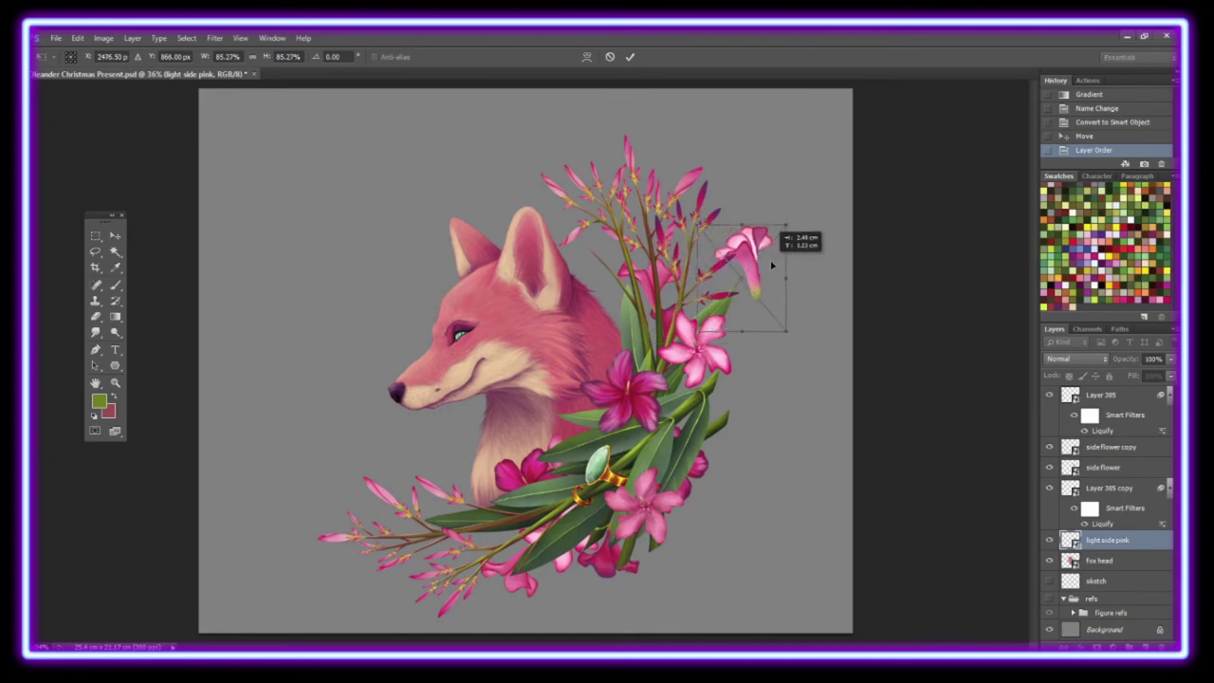
{"action": "key", "text": "Return"}
{"action": "mouse_move", "coordinate": [730, 256]}
{"action": "left_mouse_down"}
{"action": "mouse_move", "coordinate": [612, 303]}
{"action": "mouse_move", "coordinate": [645, 285]}
{"action": "left_mouse_up"}
{"action": "key", "text": "ctrl+t"}
{"action": "key", "text": "Return"}
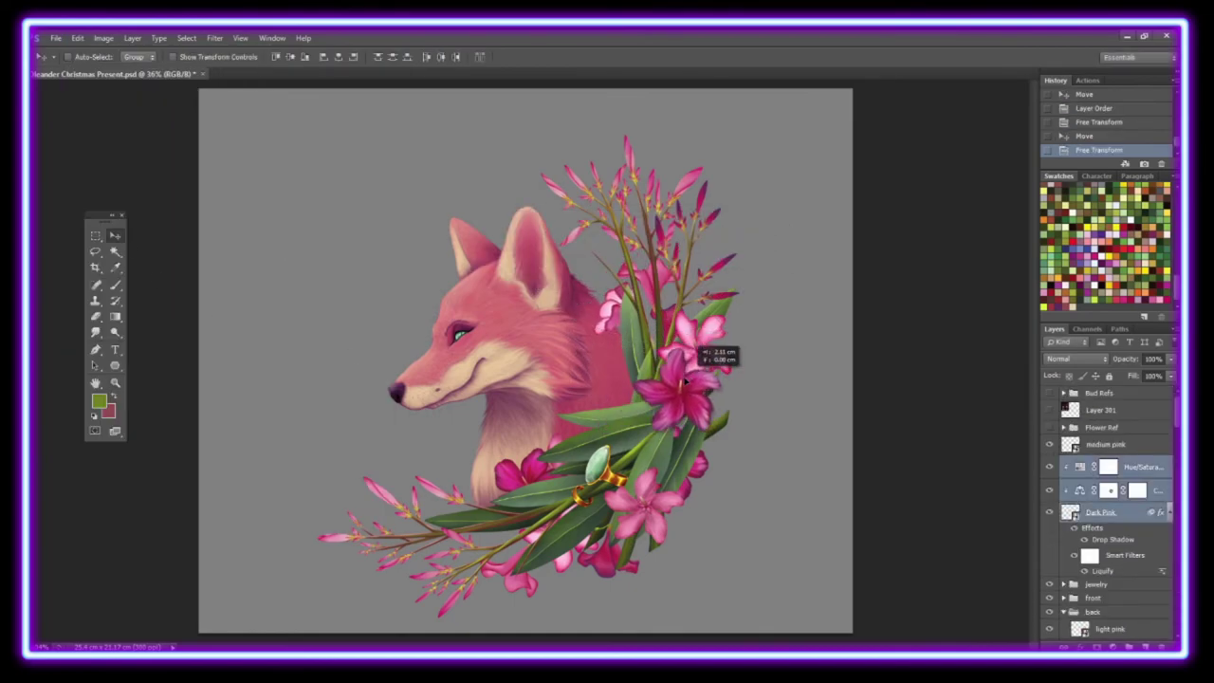
Step: Reposition the dark, medium and light pink flowers around the bouquet, with light pink above medium pink
{"action": "mouse_move", "coordinate": [630, 368]}
{"action": "left_mouse_down"}
{"action": "mouse_move", "coordinate": [645, 505]}
{"action": "mouse_move", "coordinate": [637, 389]}
{"action": "left_mouse_up"}
{"action": "right_click", "coordinate": [650, 244]}
{"action": "left_click", "coordinate": [682, 263]}
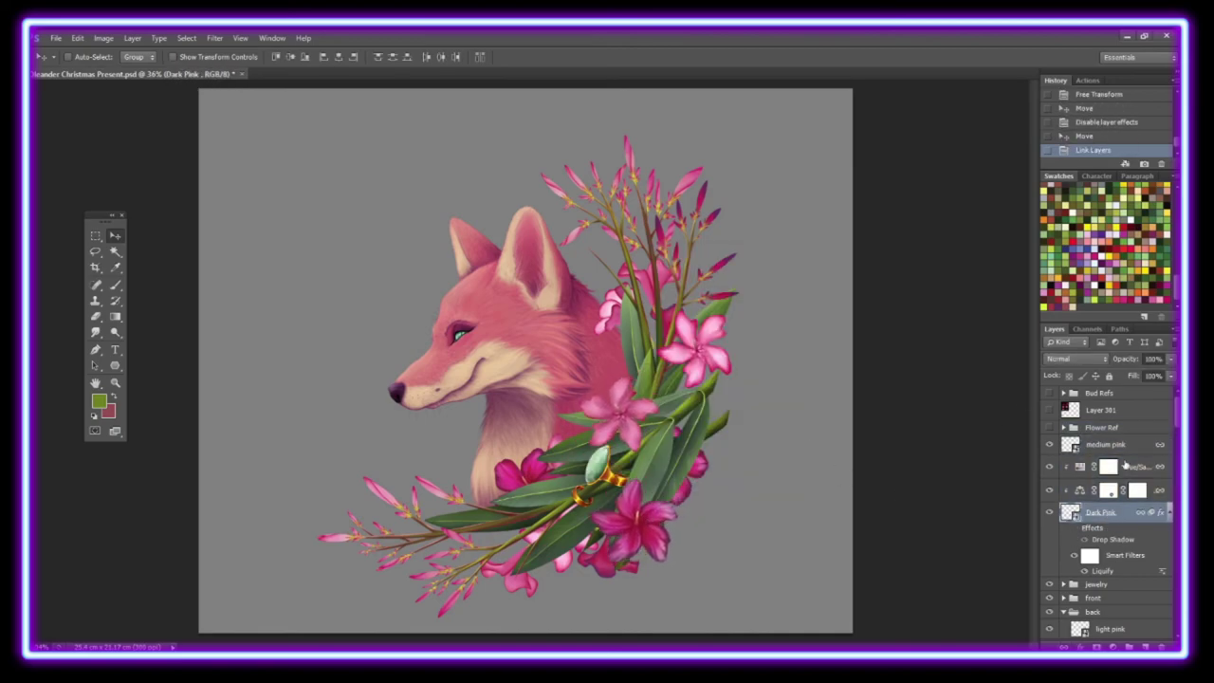
{"action": "left_click", "coordinate": [1104, 443]}
{"action": "left_click_drag", "start_coordinate": [640, 512], "coordinate": [649, 507]}
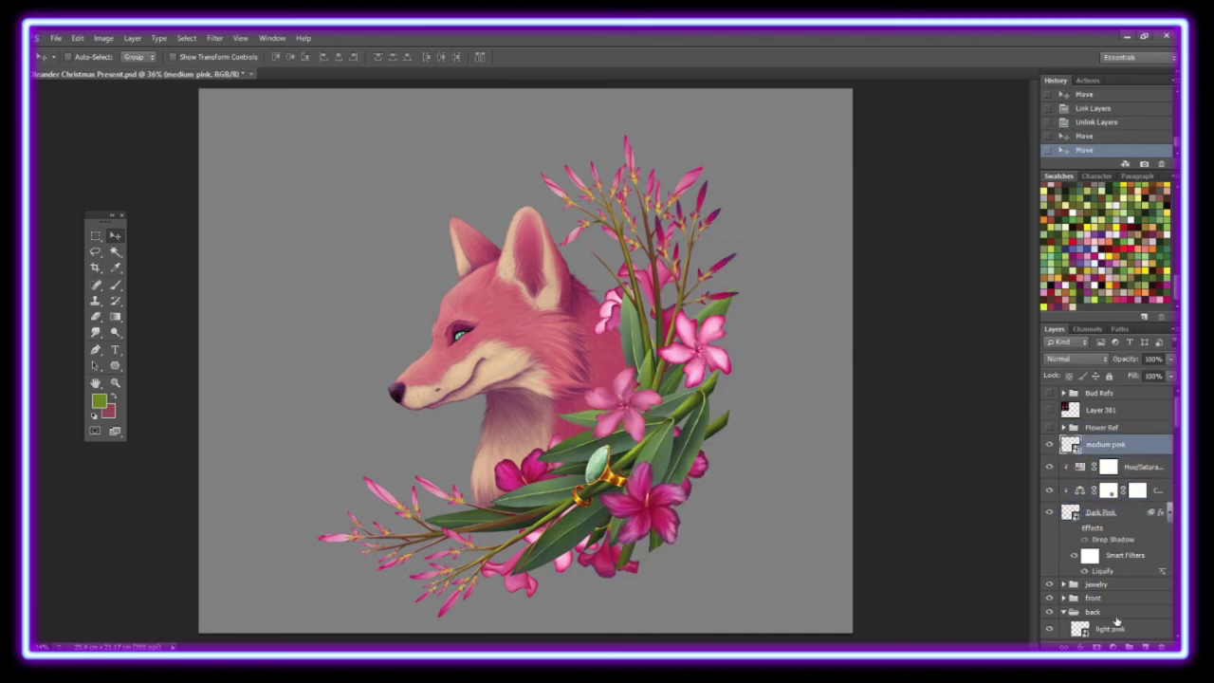
{"action": "left_click_drag", "start_coordinate": [706, 349], "coordinate": [712, 374]}
{"action": "key", "text": "ctrl+]"}
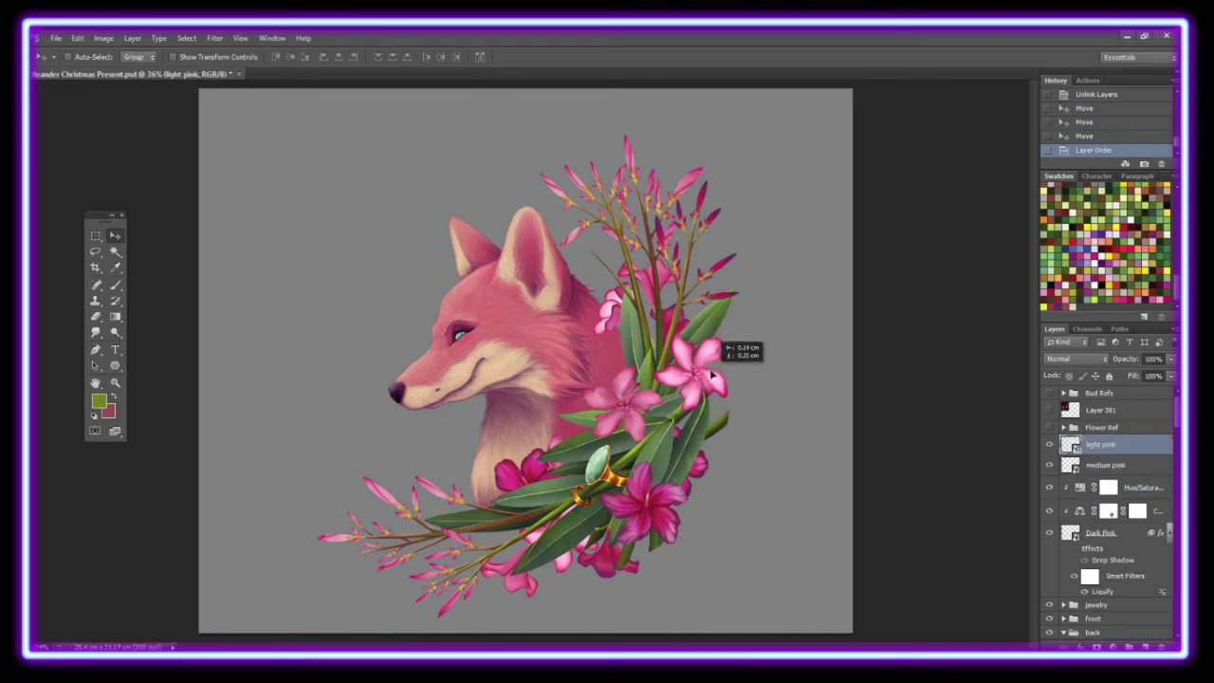
{"action": "left_click_drag", "start_coordinate": [626, 403], "coordinate": [612, 417]}
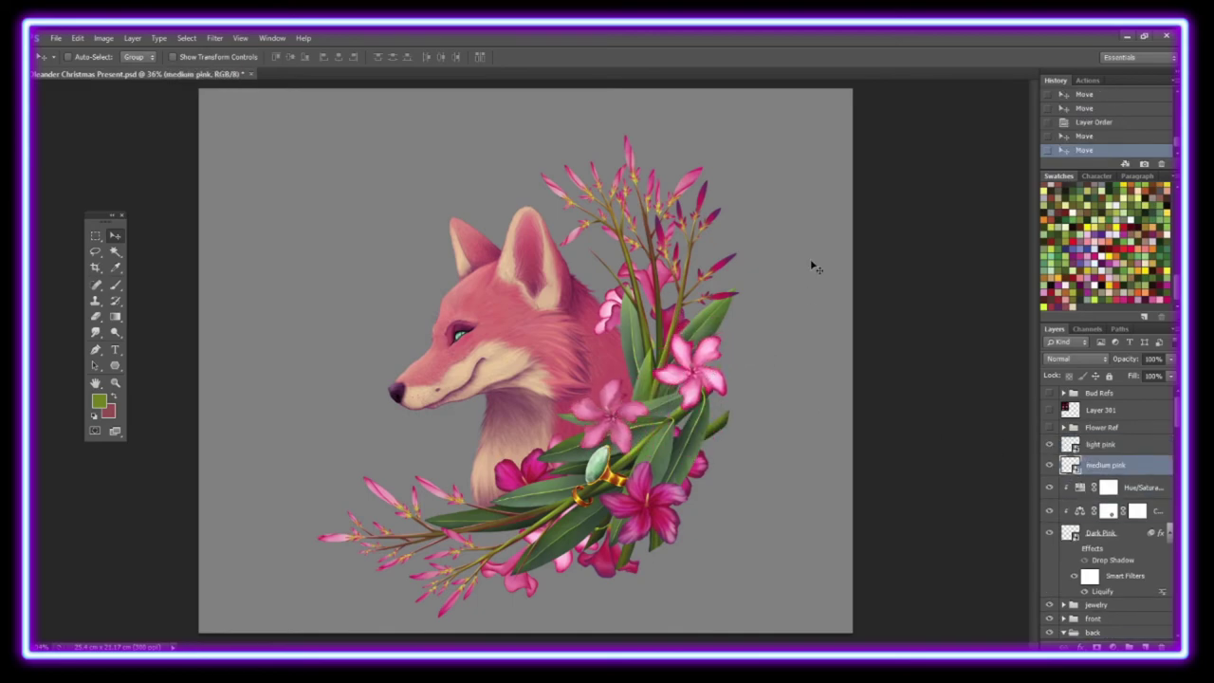
{"action": "left_click_drag", "start_coordinate": [719, 360], "coordinate": [723, 351]}
Step: Adjust light side pink and move the small flower into its final position
{"action": "scroll", "coordinate": [1109, 512], "scroll_direction": "down", "scroll_amount": 10}
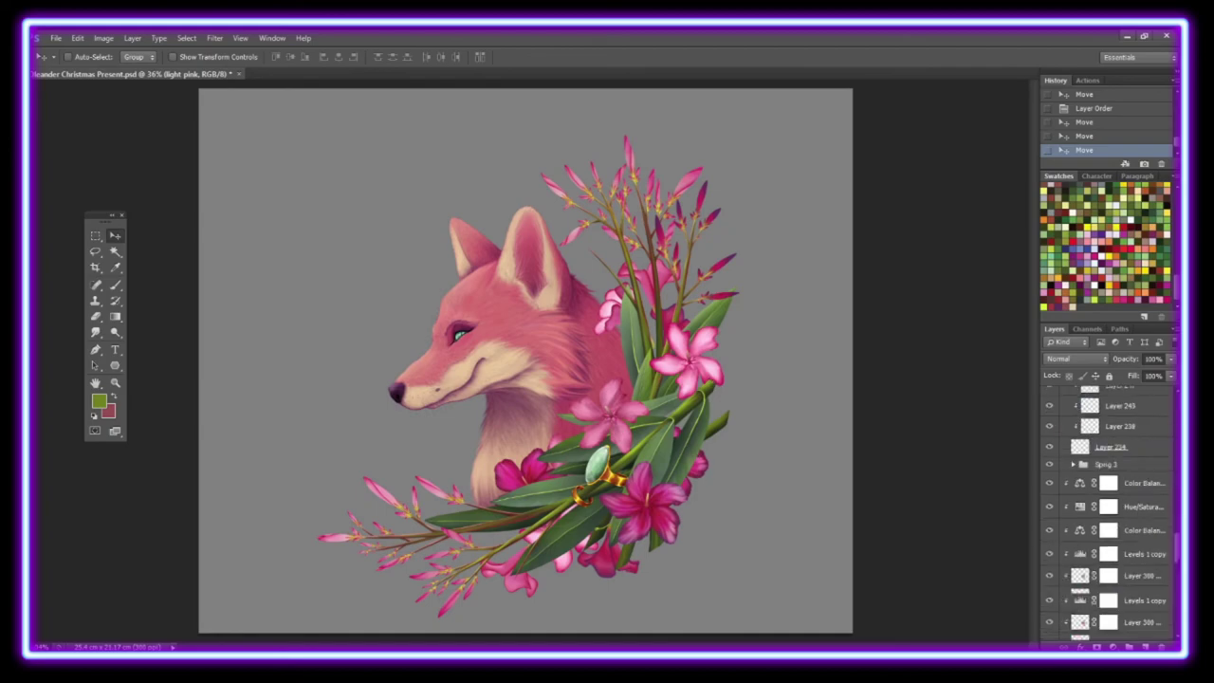
{"action": "left_click", "coordinate": [1107, 540]}
{"action": "left_click_drag", "start_coordinate": [662, 319], "coordinate": [671, 343]}
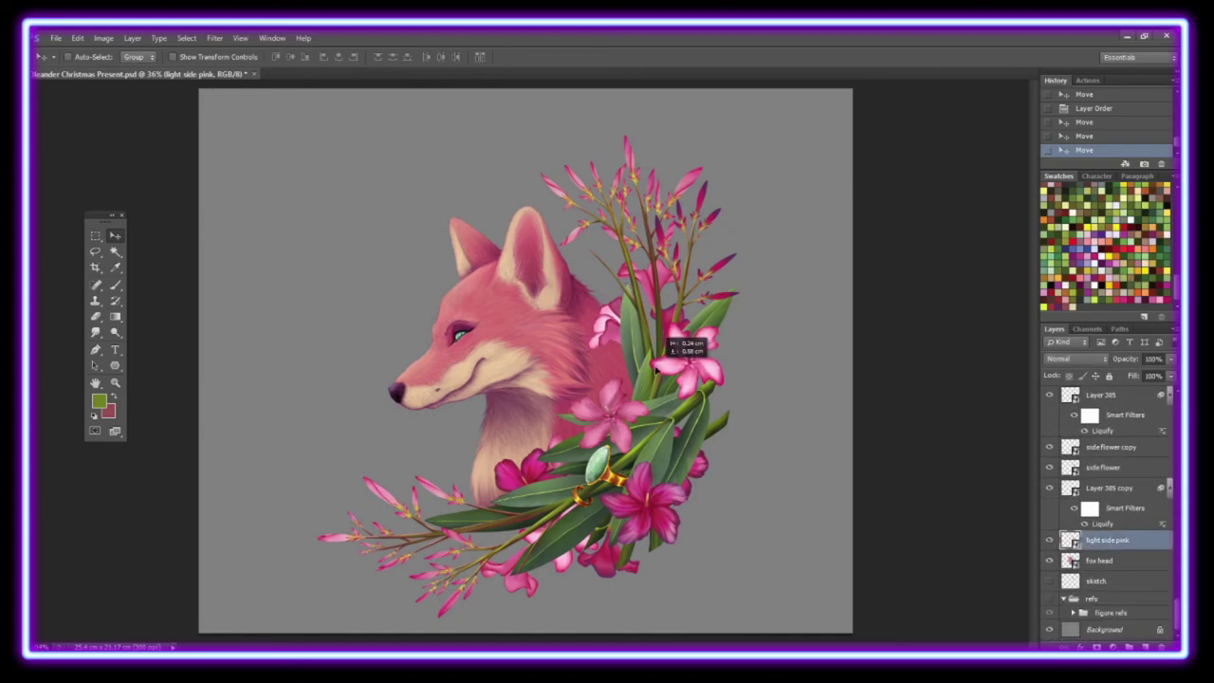
{"action": "right_click", "coordinate": [748, 344]}
{"action": "left_click", "coordinate": [777, 427]}
{"action": "mouse_move", "coordinate": [712, 480]}
{"action": "left_mouse_down"}
{"action": "mouse_move", "coordinate": [726, 467]}
{"action": "mouse_move", "coordinate": [710, 402]}
{"action": "left_mouse_up"}
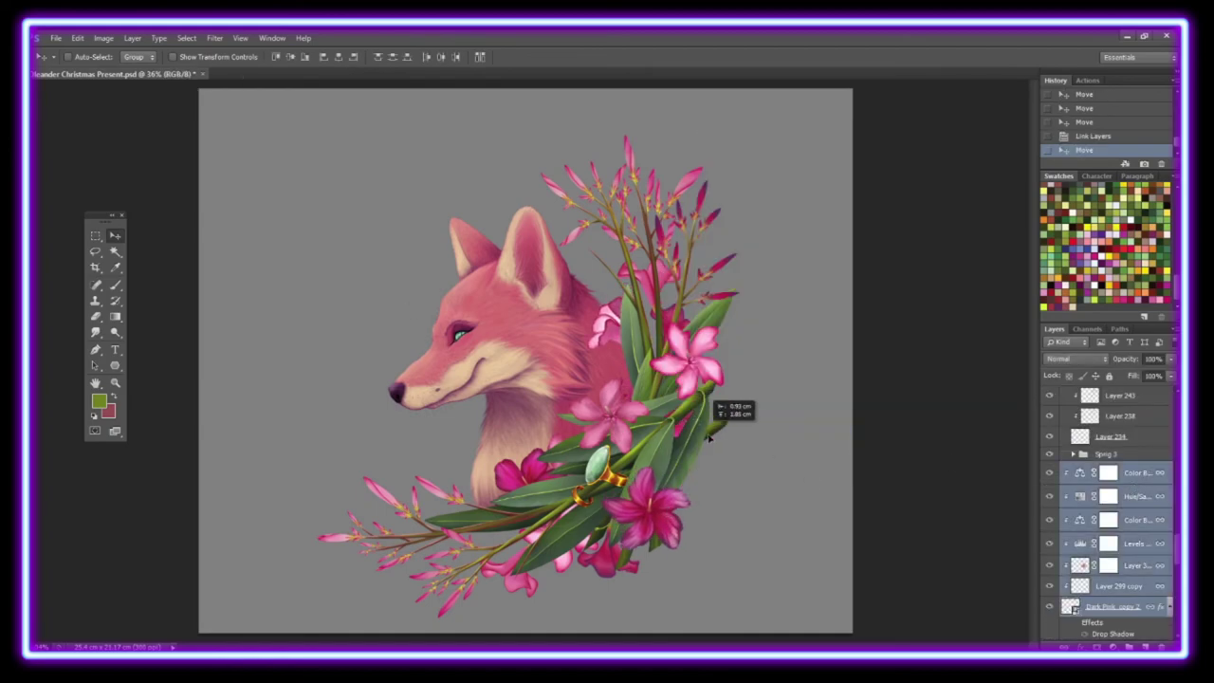
Step: Duplicate the medium pink blossom, place the copy lower on the bouquet, and group it
{"action": "key", "text": "ctrl+j"}
{"action": "left_click_drag", "start_coordinate": [1124, 467], "coordinate": [1110, 531]}
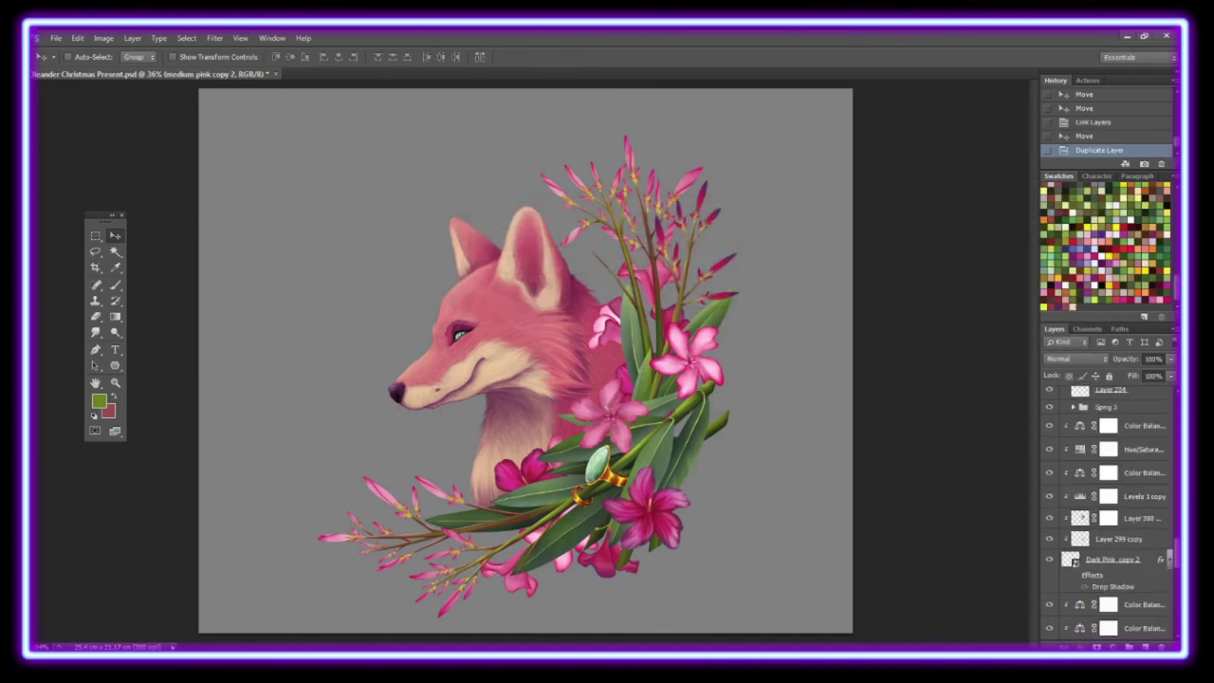
{"action": "left_click_drag", "start_coordinate": [702, 361], "coordinate": [716, 465]}
{"action": "key", "text": "ctrl+t"}
{"action": "left_click", "coordinate": [115, 236]}
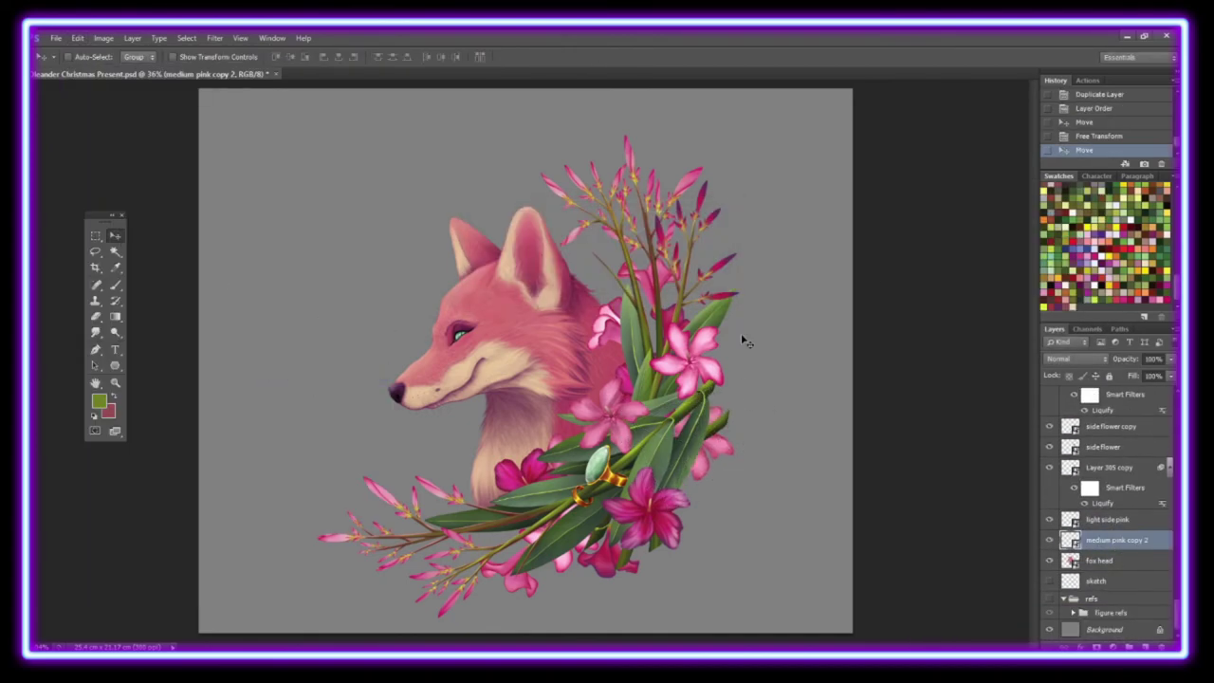
{"action": "key", "text": "ctrl+g"}
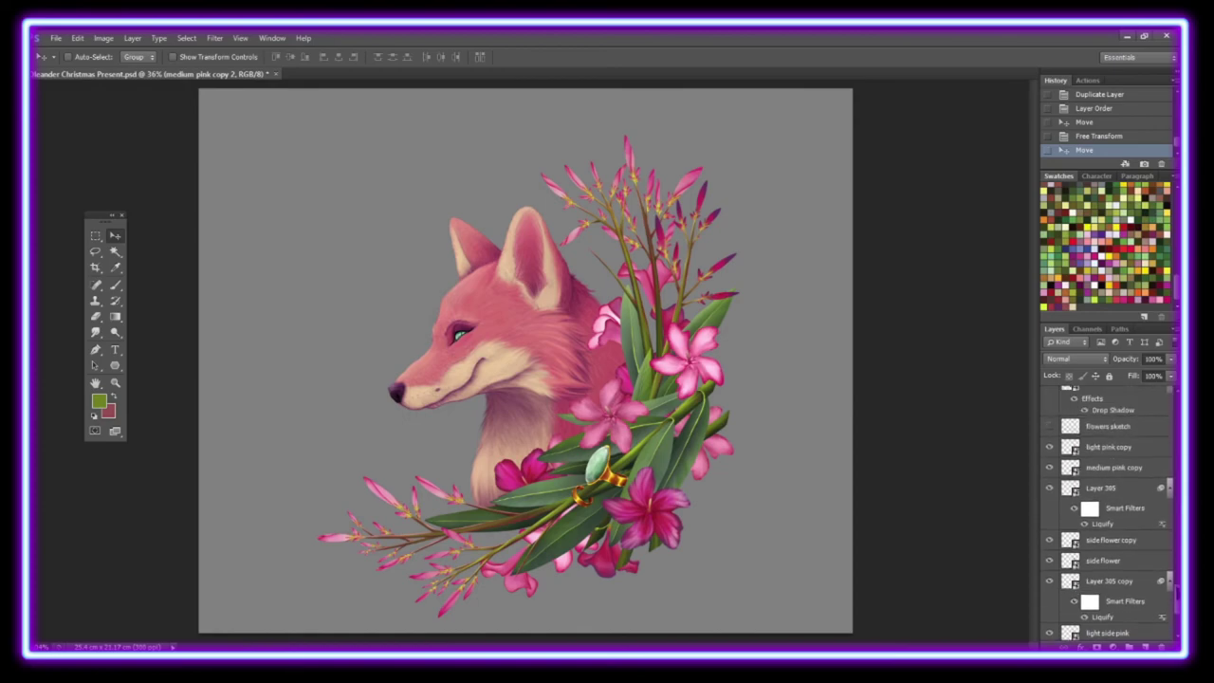
{"action": "left_click_drag", "start_coordinate": [1115, 536], "coordinate": [1086, 577]}
{"action": "left_click", "coordinate": [1063, 563]}
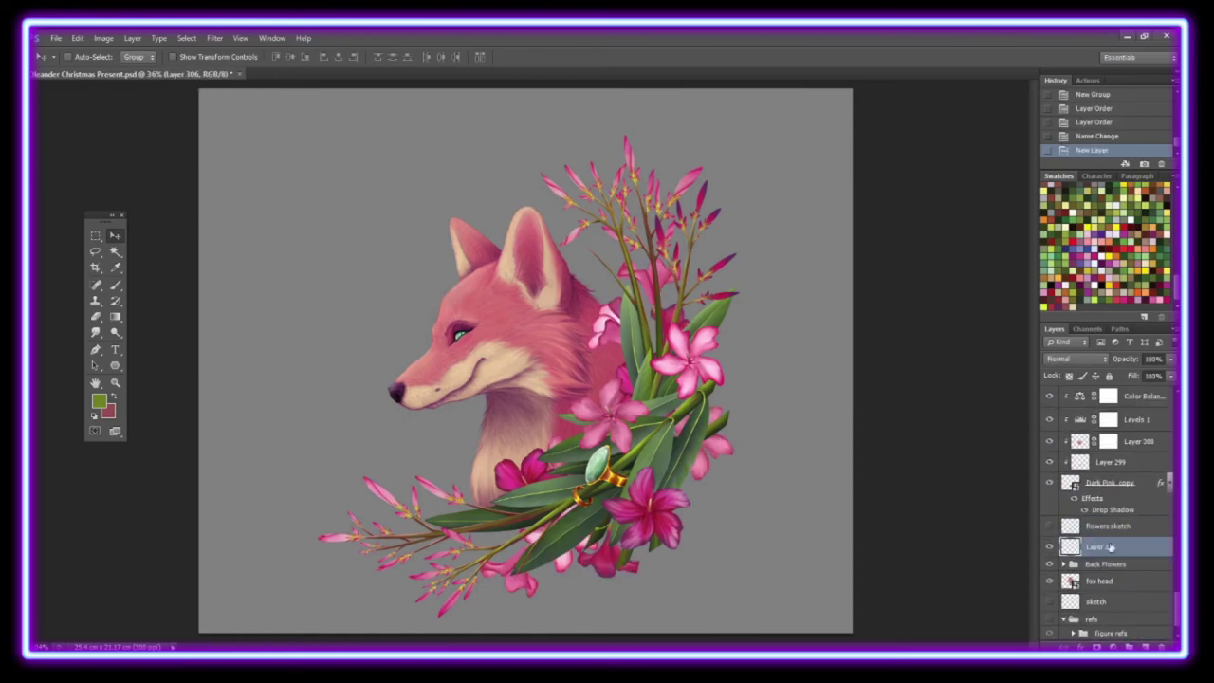
Step: Shade the flowers with a gradient on Layer 306 in Multiply at 21%, then group the flower layers
{"action": "left_click", "coordinate": [115, 316]}
{"action": "left_click_drag", "start_coordinate": [531, 569], "coordinate": [569, 284]}
{"action": "left_click", "coordinate": [1076, 358]}
{"action": "left_click", "coordinate": [1065, 94]}
{"action": "left_click_drag", "start_coordinate": [1169, 359], "coordinate": [1124, 382]}
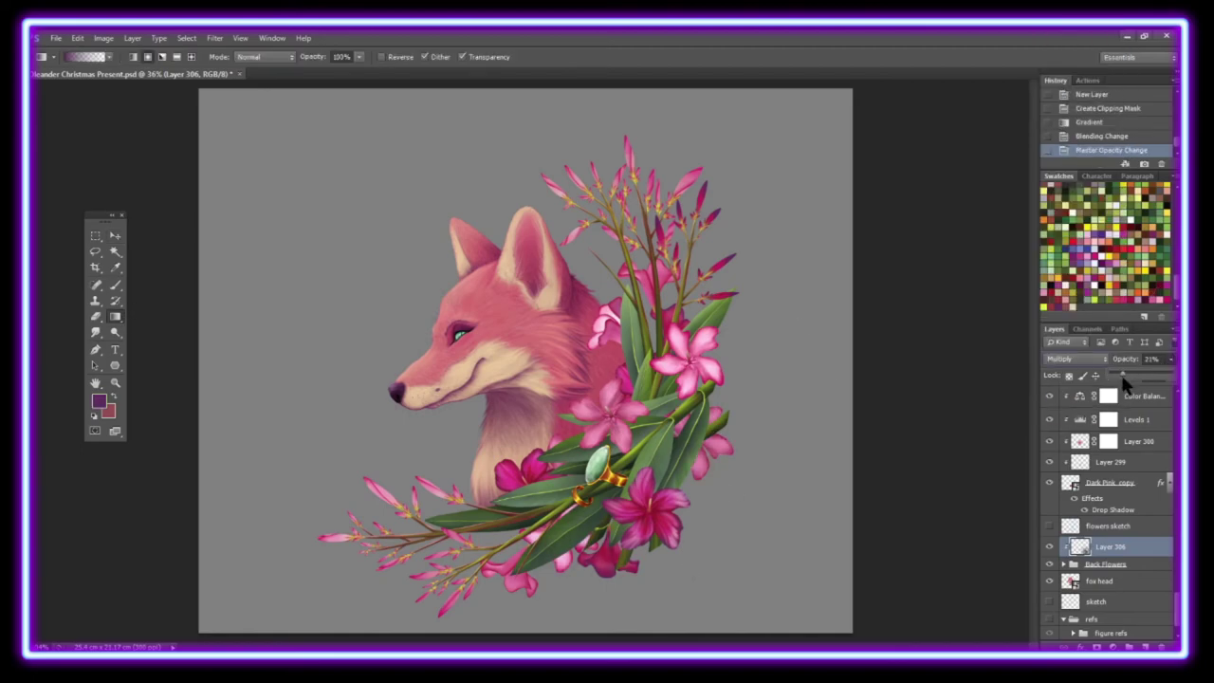
{"action": "scroll", "coordinate": [1110, 512], "scroll_direction": "down", "scroll_amount": 1}
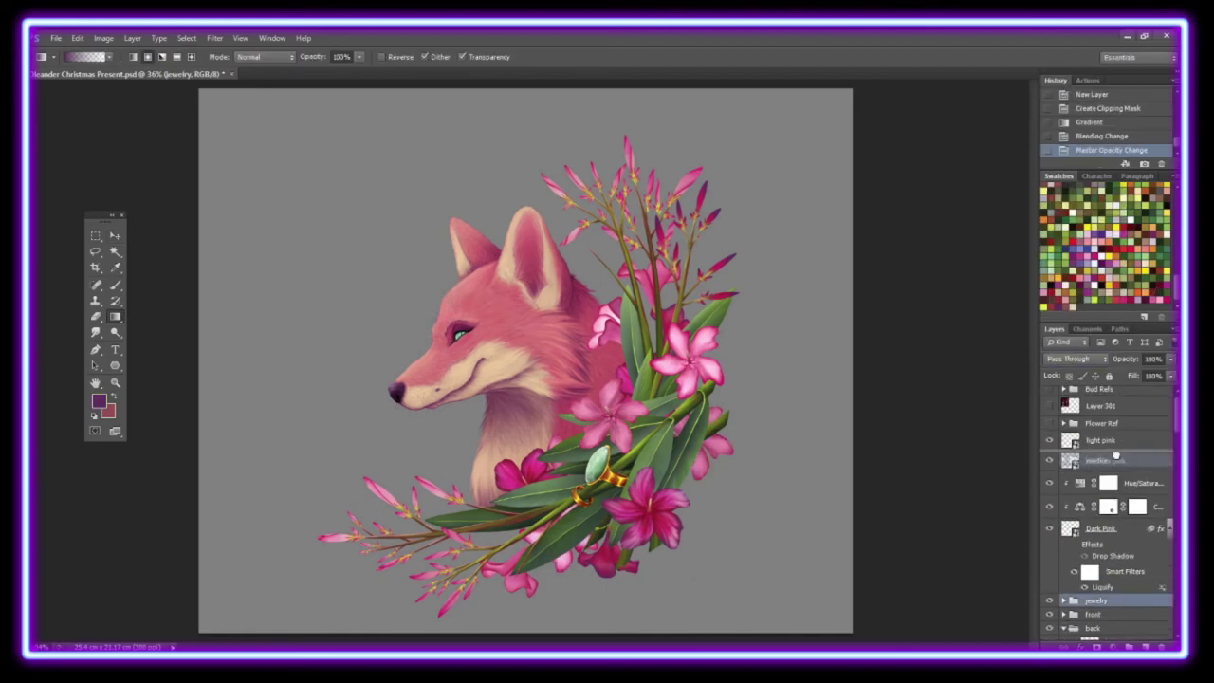
{"action": "left_click_drag", "start_coordinate": [1109, 545], "coordinate": [1109, 482]}
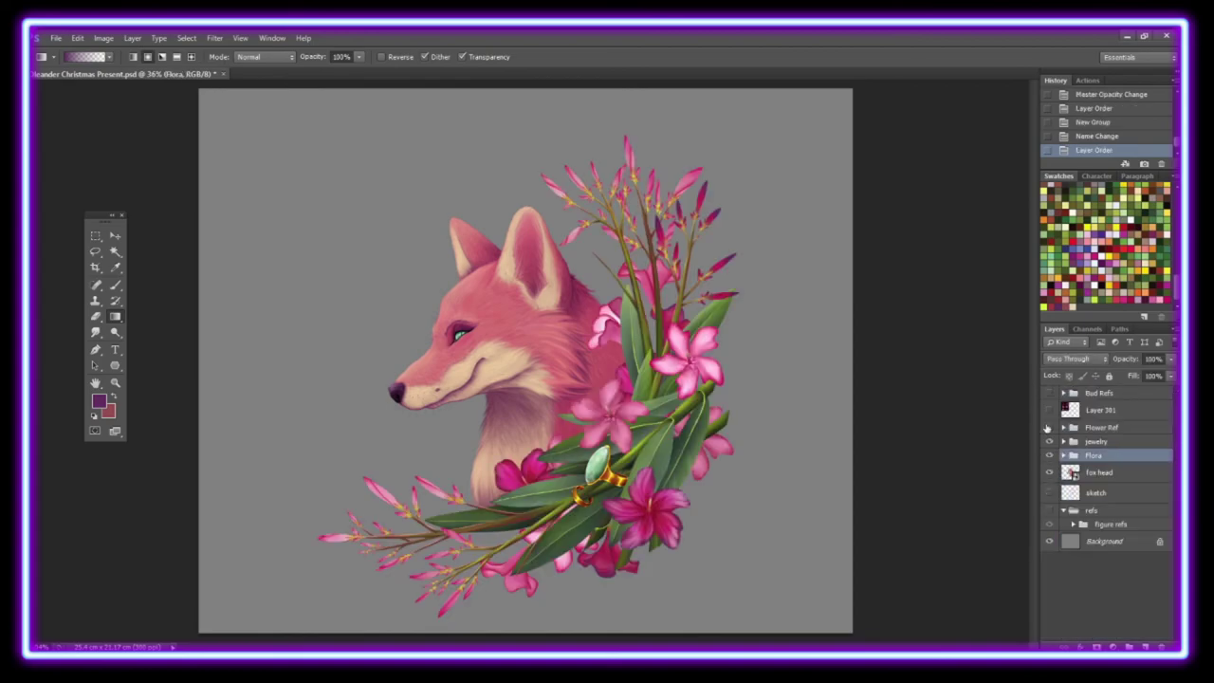
Step: Lay a yellow-green lightening gradient on Layer 307 in Screen mode at 71% opacity
{"action": "left_click_drag", "start_coordinate": [194, 284], "coordinate": [531, 456]}
{"action": "left_click_drag", "start_coordinate": [474, 531], "coordinate": [571, 128]}
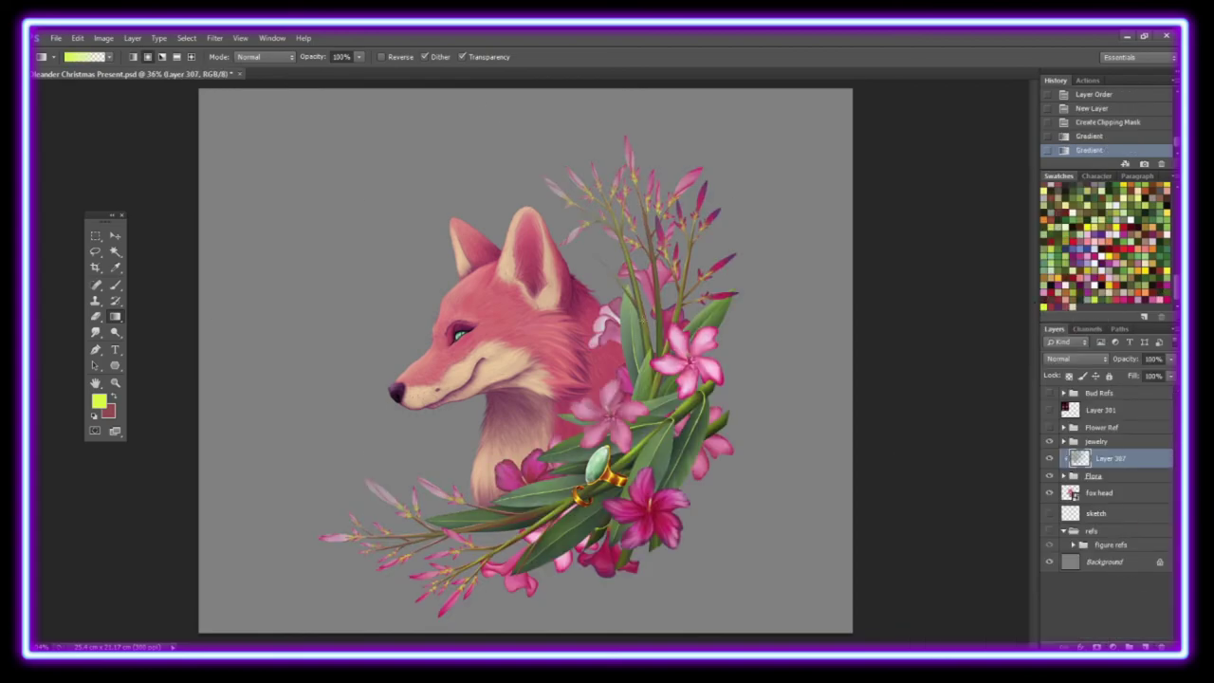
{"action": "left_click", "coordinate": [1074, 358]}
{"action": "left_click", "coordinate": [1072, 236]}
{"action": "left_click_drag", "start_coordinate": [1170, 359], "coordinate": [1144, 377]}
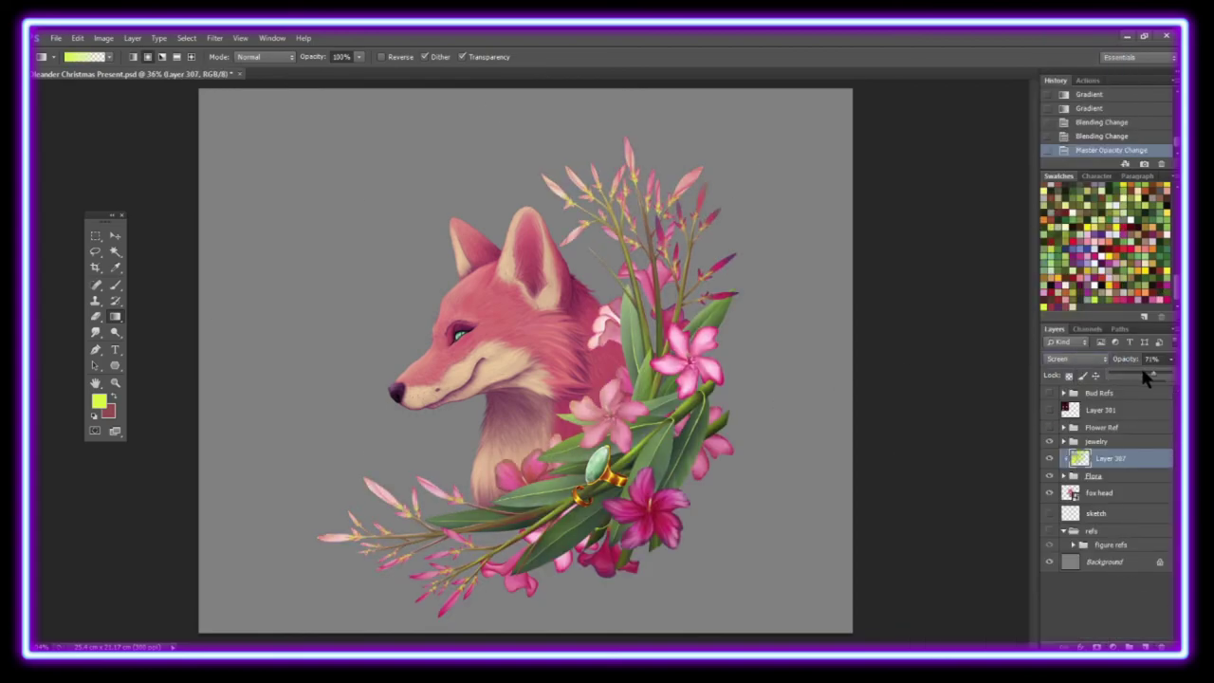
{"action": "left_click", "coordinate": [1050, 459]}
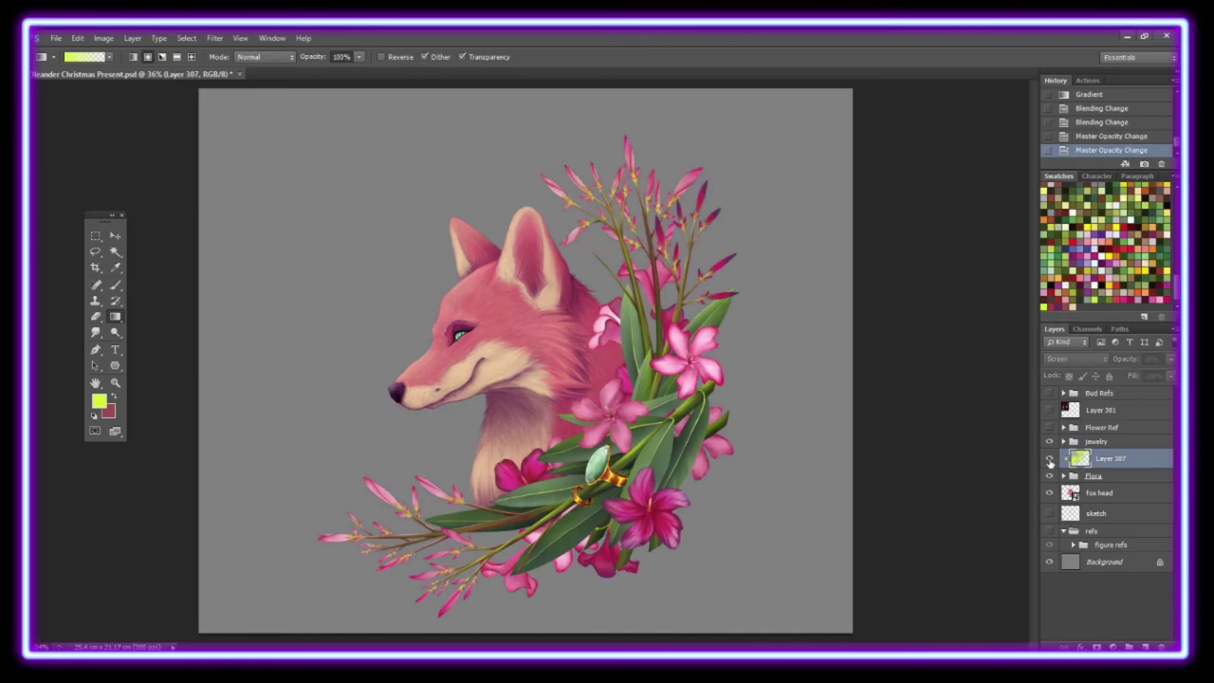
Step: Add Layer 308 with a darkening gradient in Darken blending at 30% opacity
{"action": "key", "text": "ctrl+shift+alt+n"}
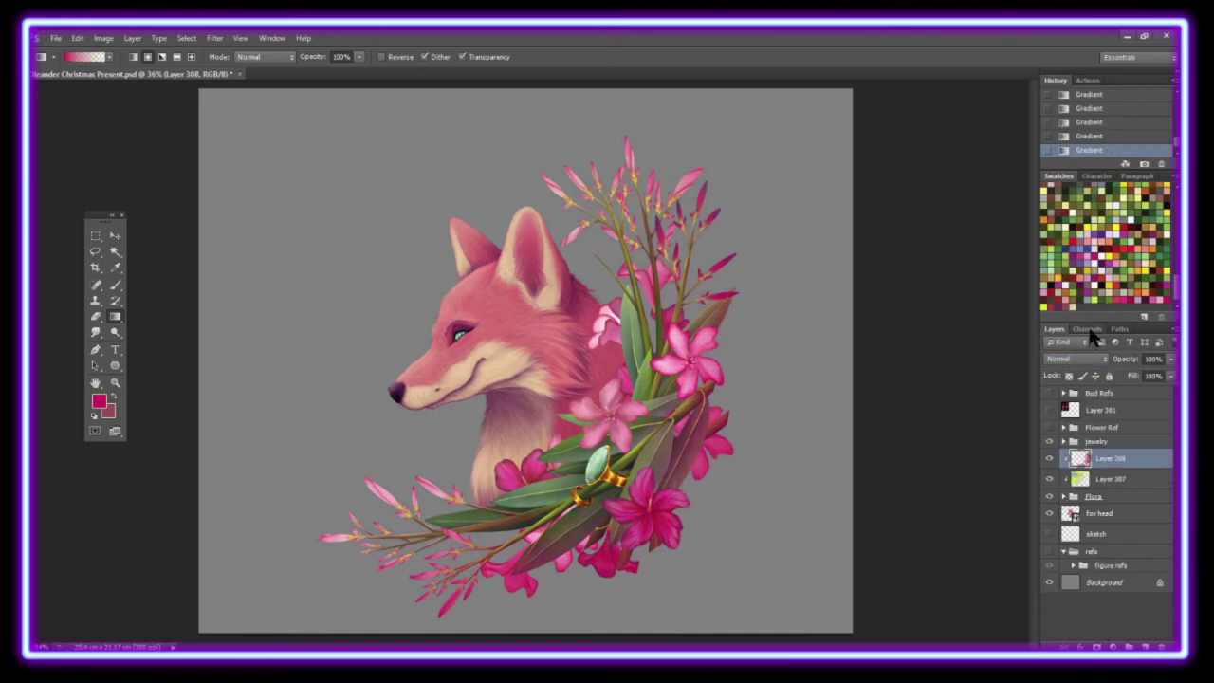
{"action": "left_click", "coordinate": [1074, 359]}
{"action": "left_click", "coordinate": [1052, 83]}
{"action": "key", "text": "Up"}
{"action": "left_click_drag", "start_coordinate": [1125, 358], "coordinate": [1116, 374]}
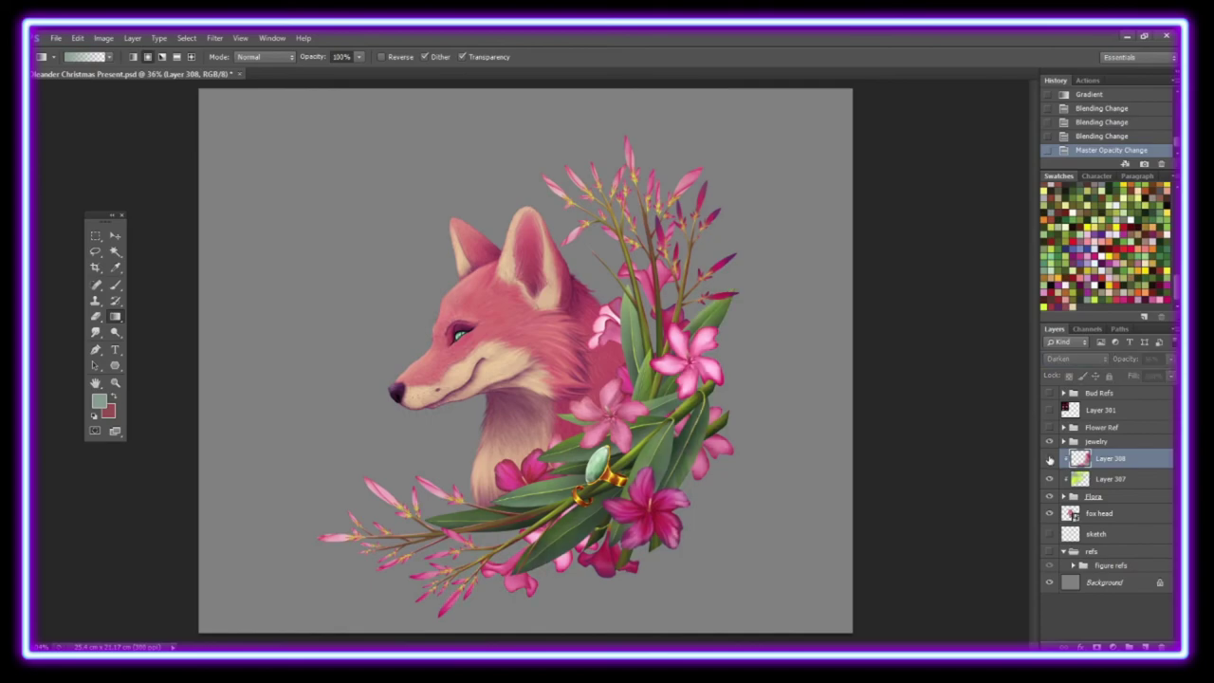
{"action": "key", "text": "3"}
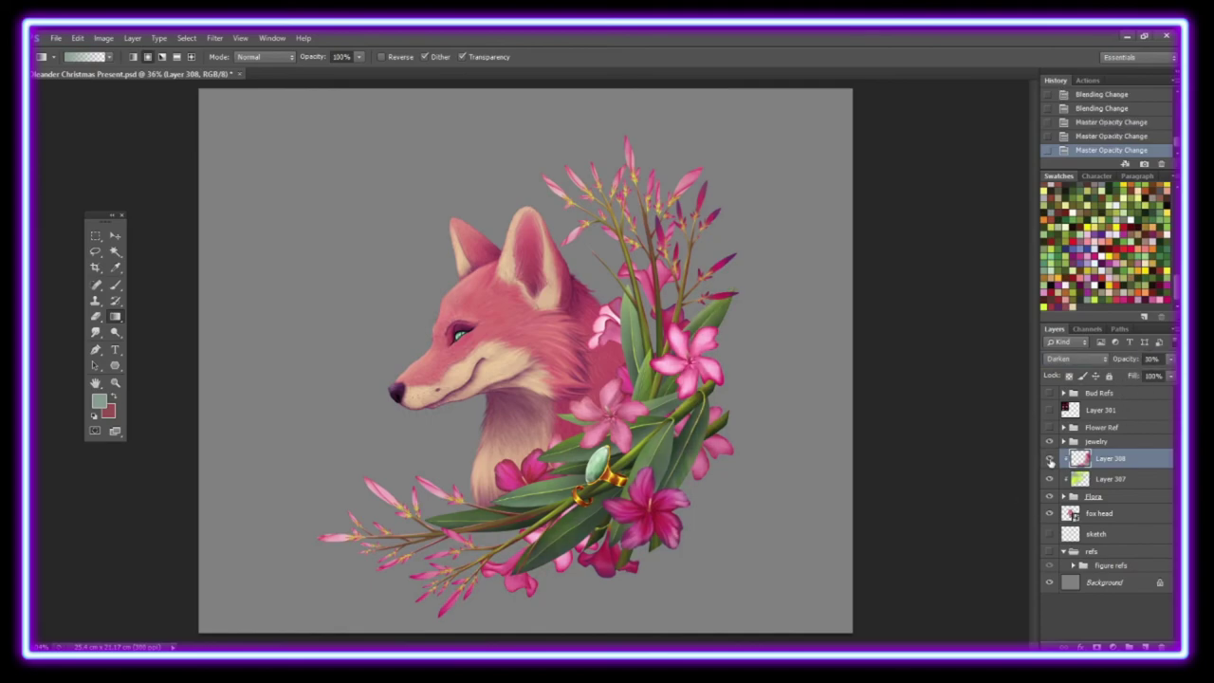
{"action": "left_click", "coordinate": [1050, 459]}
{"action": "key", "text": "z"}
{"action": "left_click", "coordinate": [550, 478]}
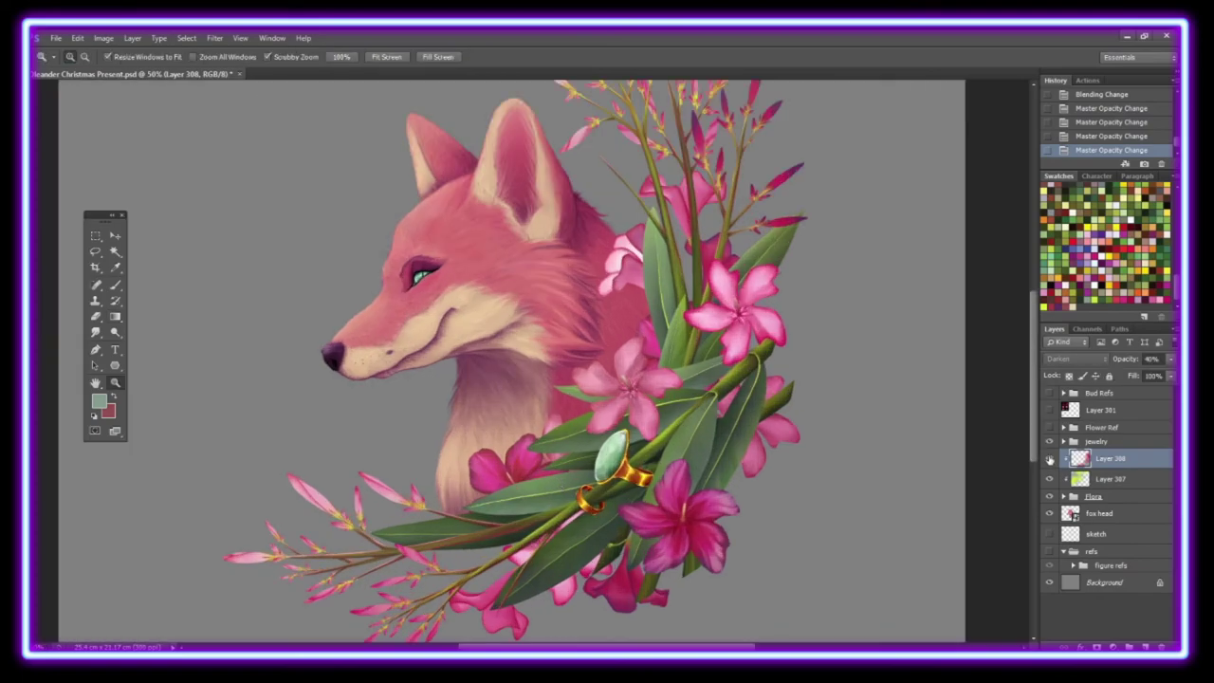
{"action": "key", "text": "ctrl+0"}
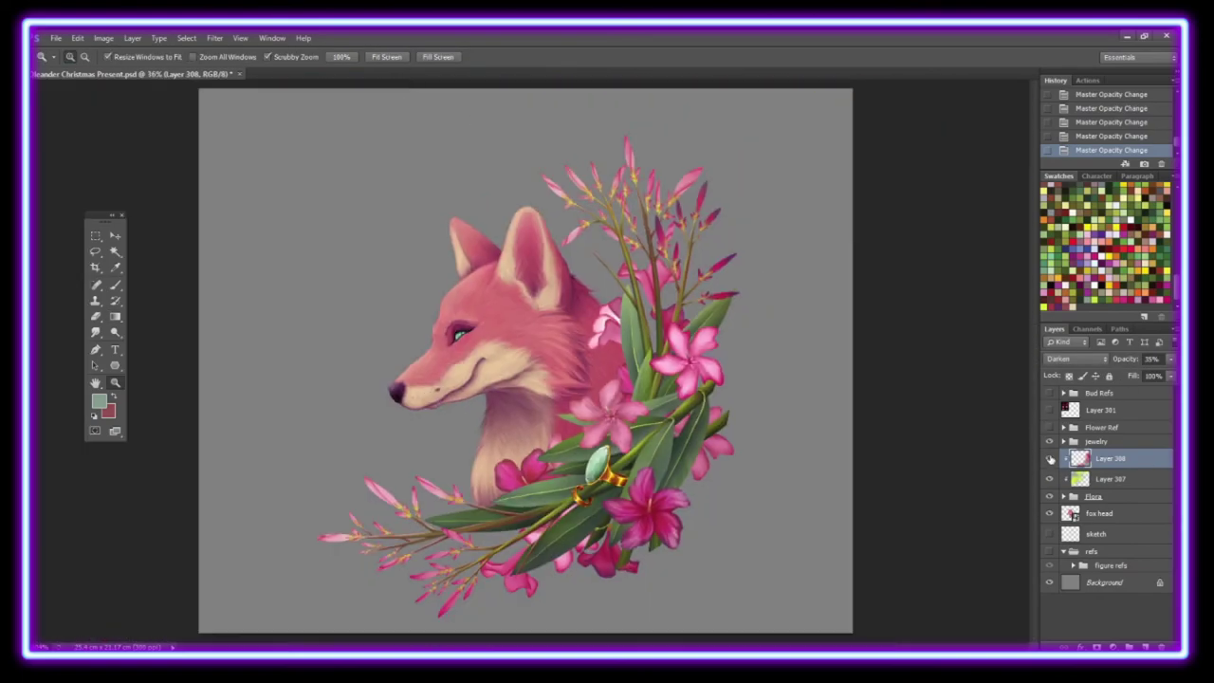
Step: Try shifting the jade ring with its mask off, then cancel and re-enable the Jade Ring mask
{"action": "left_click", "coordinate": [597, 465], "text": "ctrl"}
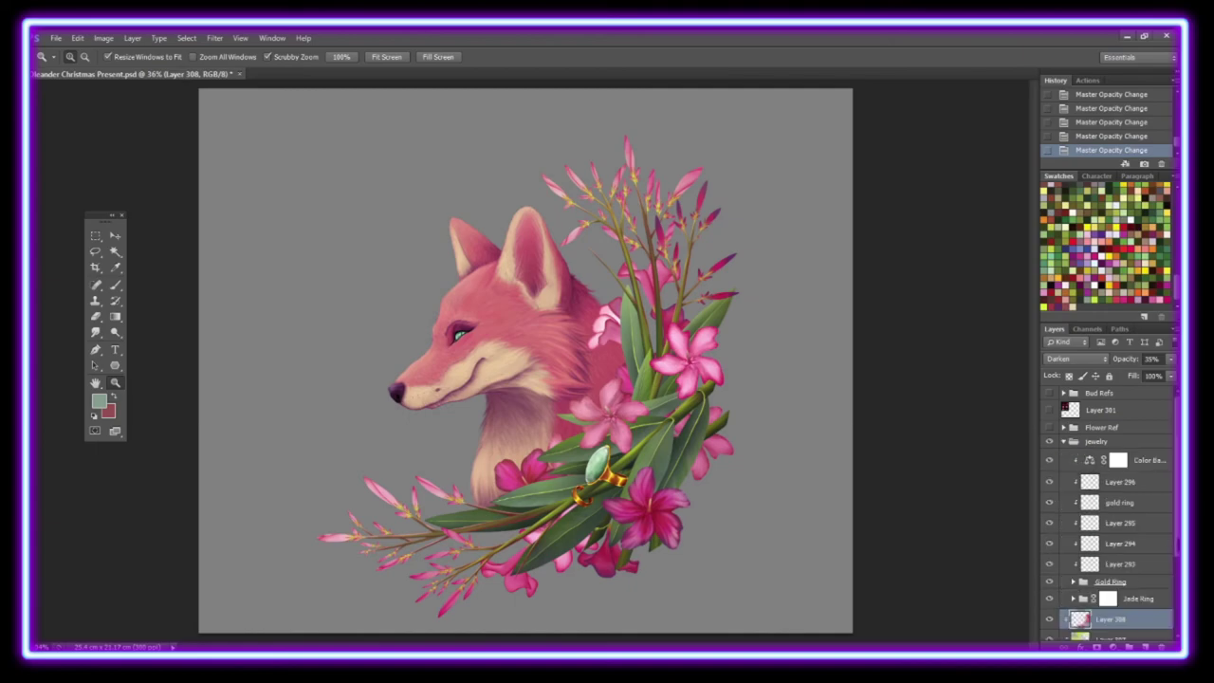
{"action": "left_click", "coordinate": [1107, 511], "text": "shift"}
{"action": "key", "text": "v"}
{"action": "left_click_drag", "start_coordinate": [648, 465], "coordinate": [694, 411]}
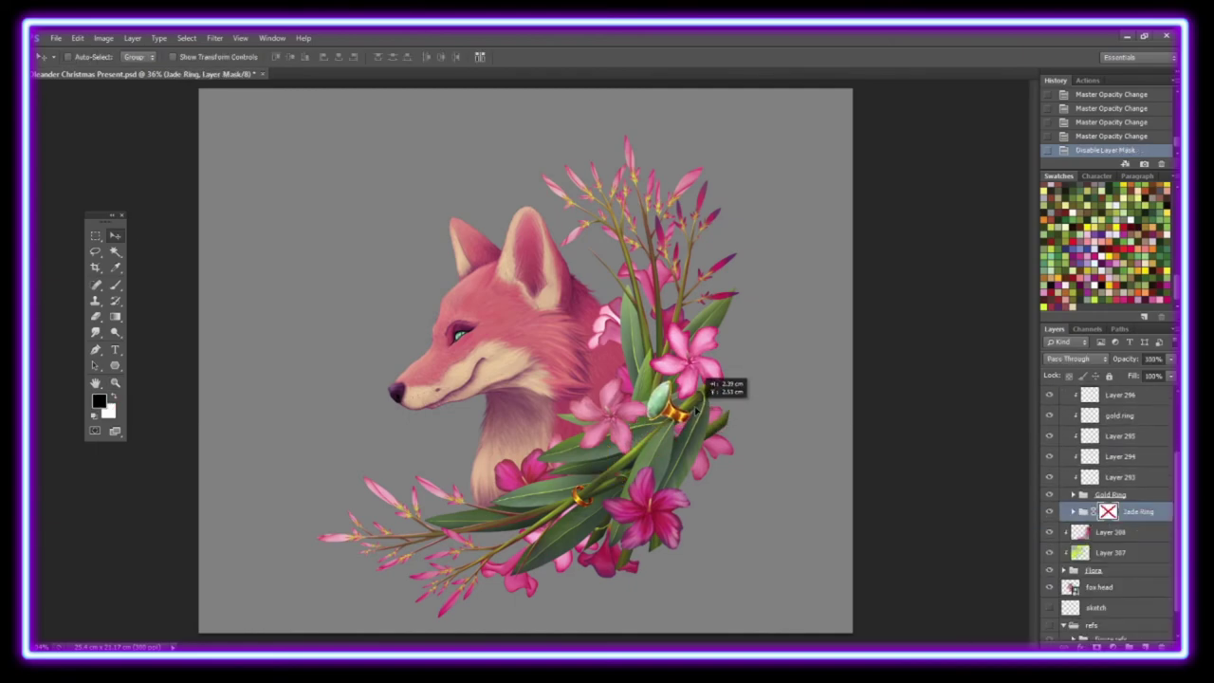
{"action": "left_click", "coordinate": [1109, 136]}
{"action": "right_click", "coordinate": [1107, 511]}
{"action": "left_click", "coordinate": [1062, 523]}
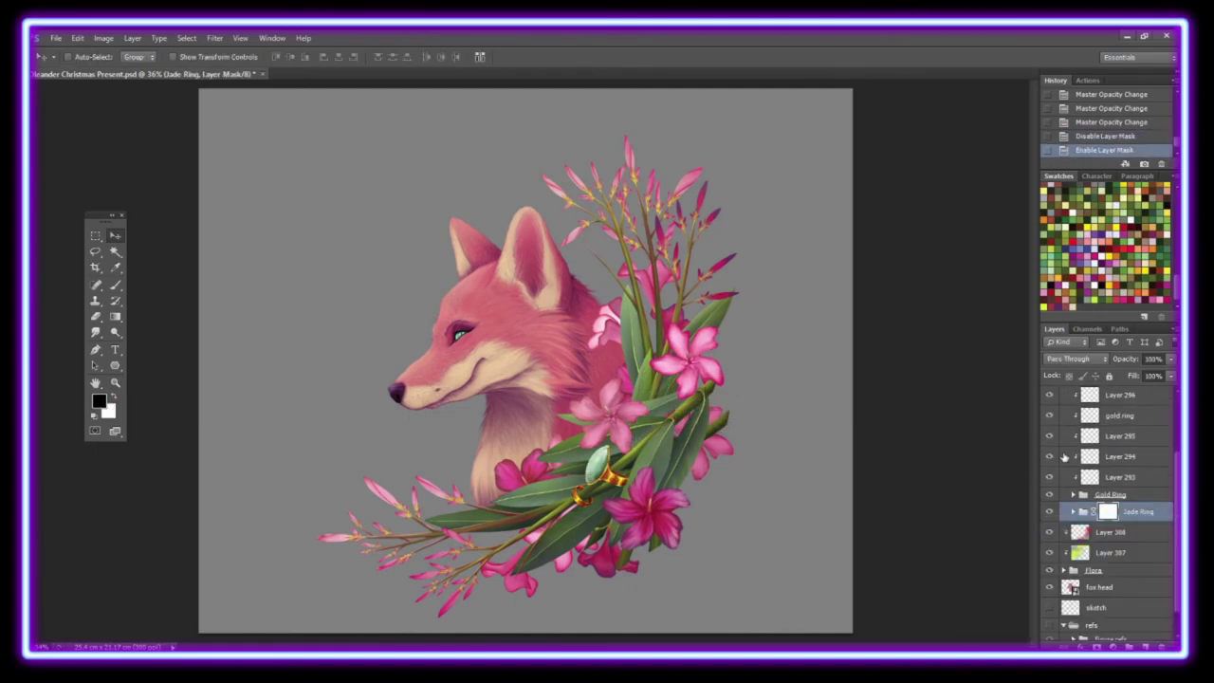
{"action": "key", "text": "z"}
{"action": "left_click_drag", "start_coordinate": [391, 327], "coordinate": [517, 372]}
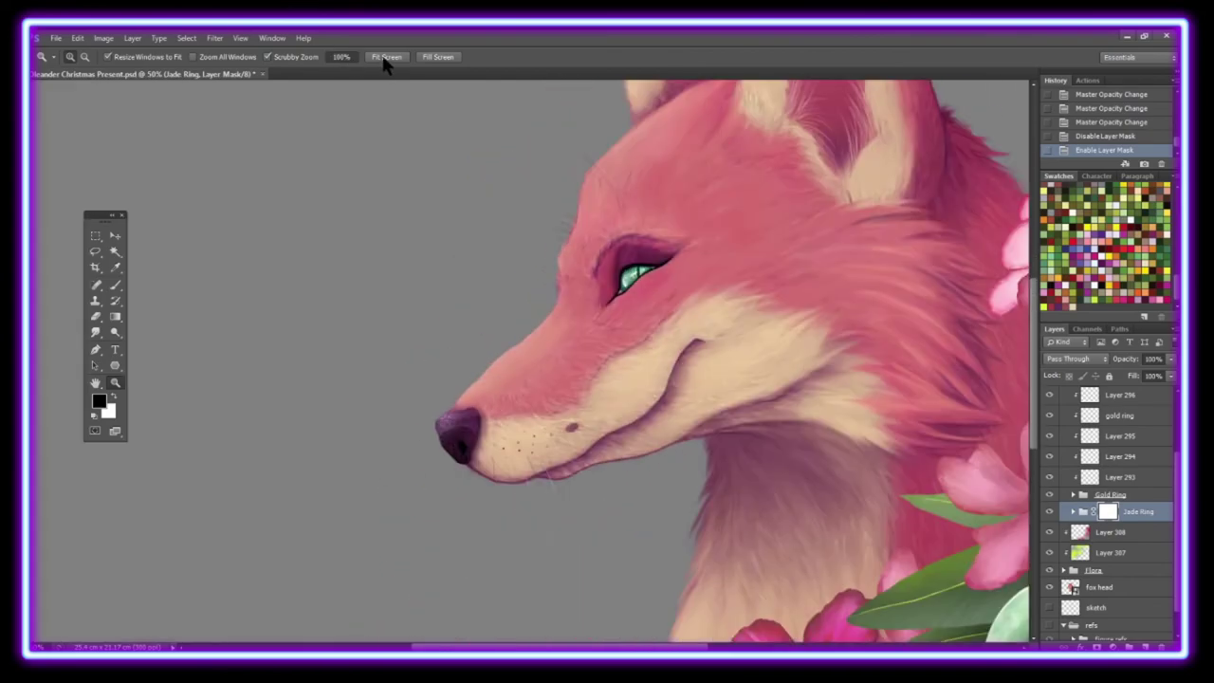
{"action": "left_click", "coordinate": [386, 57]}
Step: Make Layer 307 Soft Light at 100%, shift its hue to teal, then lower opacity to 43%
{"action": "left_click", "coordinate": [1109, 552]}
{"action": "key", "text": "shift+alt+f"}
{"action": "left_click", "coordinate": [1048, 552]}
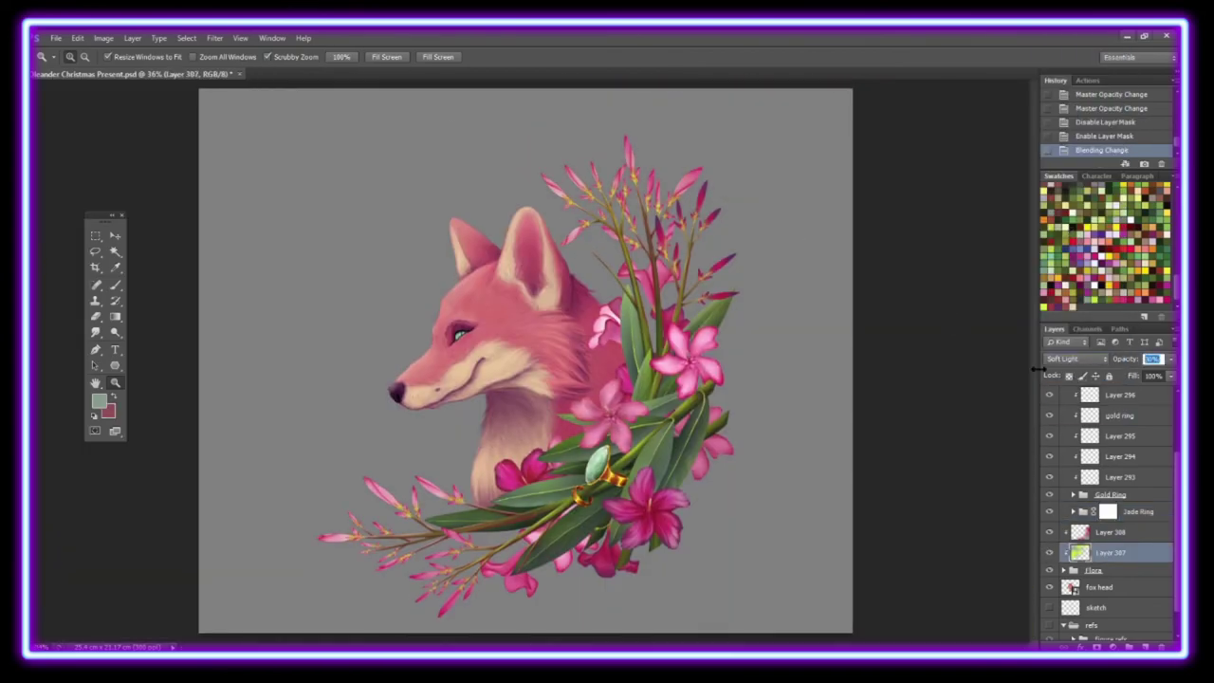
{"action": "type", "text": "100"}
{"action": "key", "text": "Return"}
{"action": "left_click", "coordinate": [104, 38]}
{"action": "left_click", "coordinate": [313, 153]}
{"action": "key", "text": "Return"}
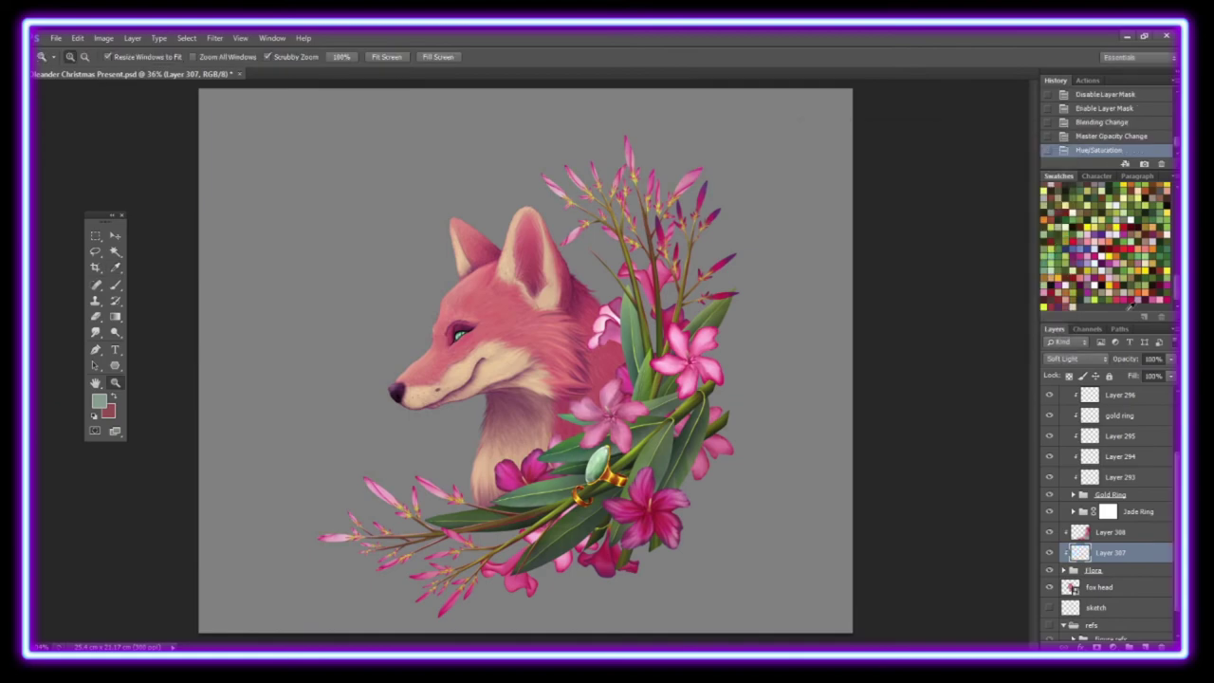
{"action": "left_click_drag", "start_coordinate": [1170, 358], "coordinate": [1137, 373]}
{"action": "left_click", "coordinate": [569, 372]}
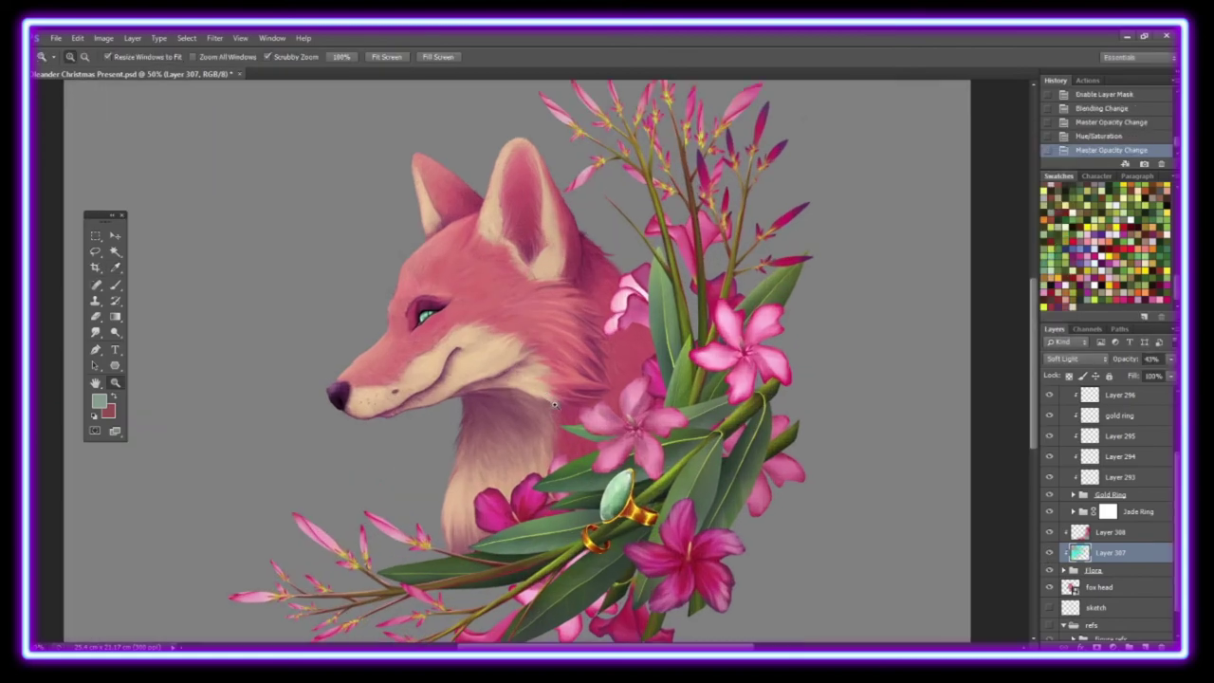
{"action": "left_click", "coordinate": [633, 451]}
{"action": "left_click", "coordinate": [661, 441]}
Step: Add a Multiply drop shadow at 75% opacity to the medium pink flower layer
{"action": "right_click", "coordinate": [634, 442], "text": "ctrl"}
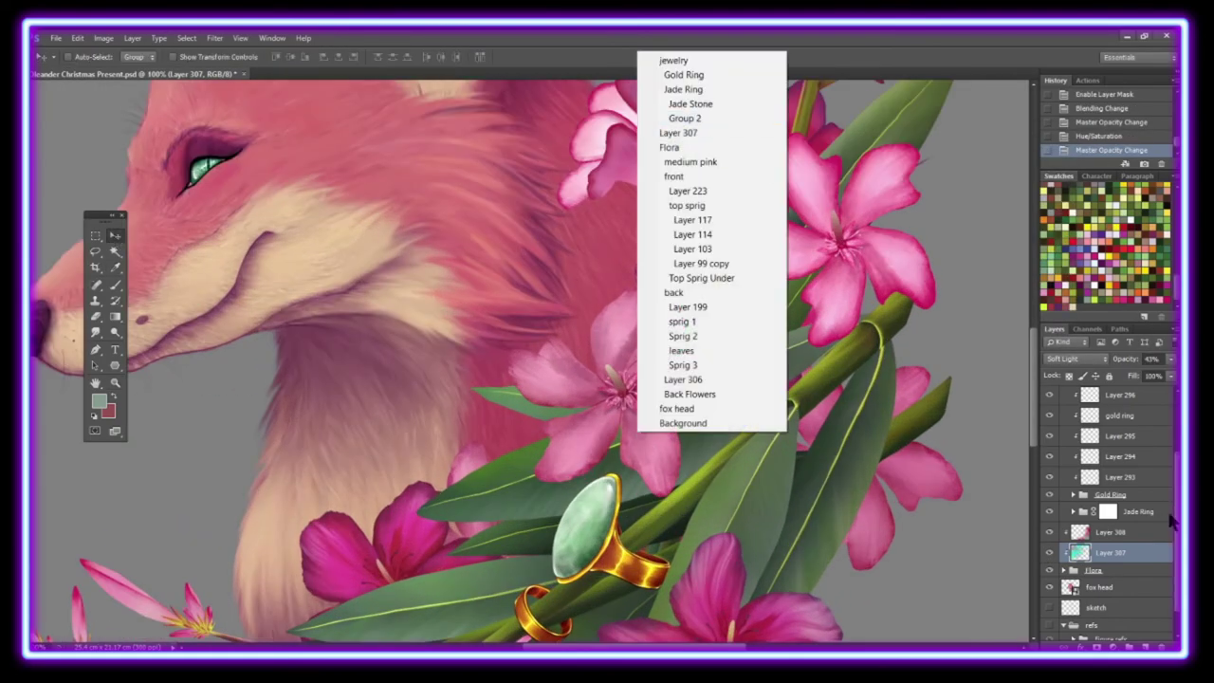
{"action": "left_click", "coordinate": [677, 161]}
{"action": "right_click", "coordinate": [1109, 607]}
{"action": "left_click", "coordinate": [1030, 143]}
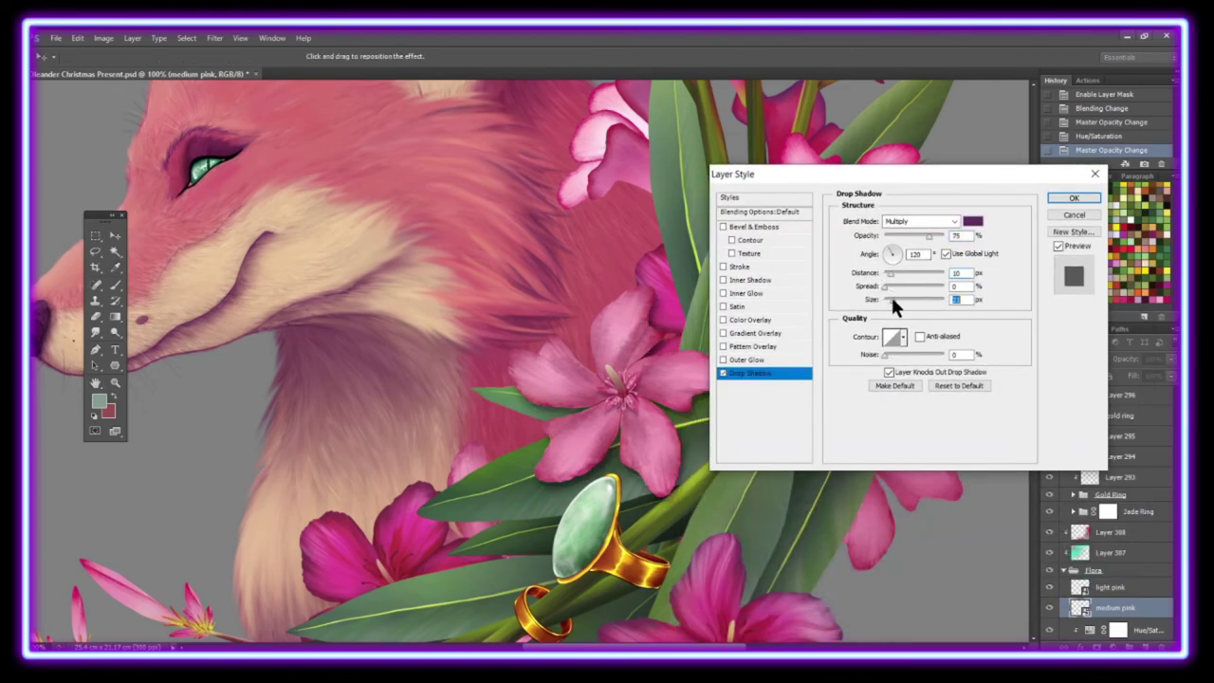
{"action": "left_click", "coordinate": [1073, 197]}
{"action": "key", "text": "ctrl+0"}
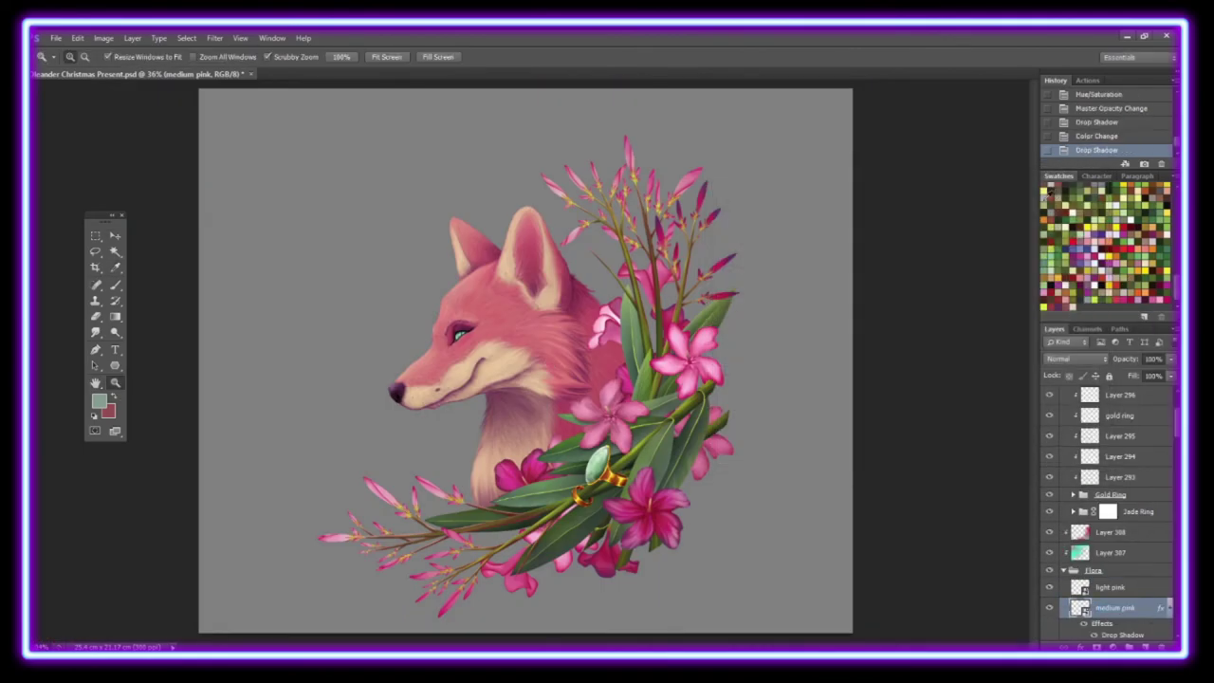
{"action": "left_click", "coordinate": [559, 468]}
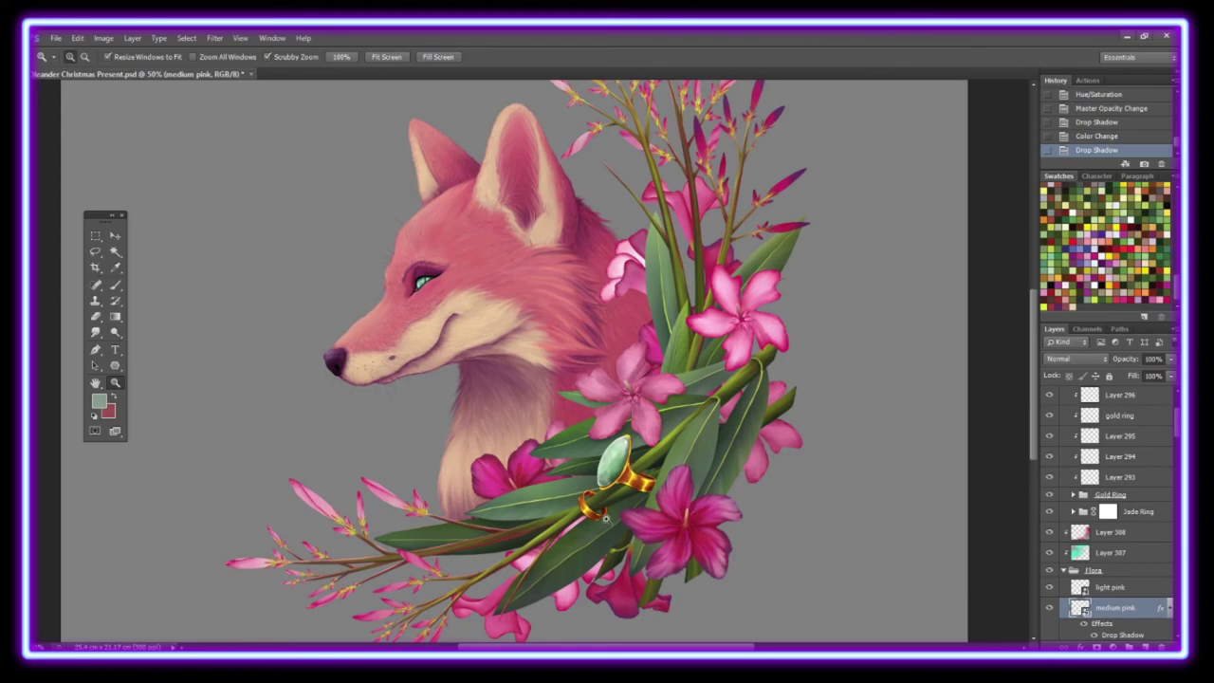
{"action": "left_click", "coordinate": [543, 500]}
{"action": "scroll", "coordinate": [1107, 456], "scroll_direction": "down", "scroll_amount": 3}
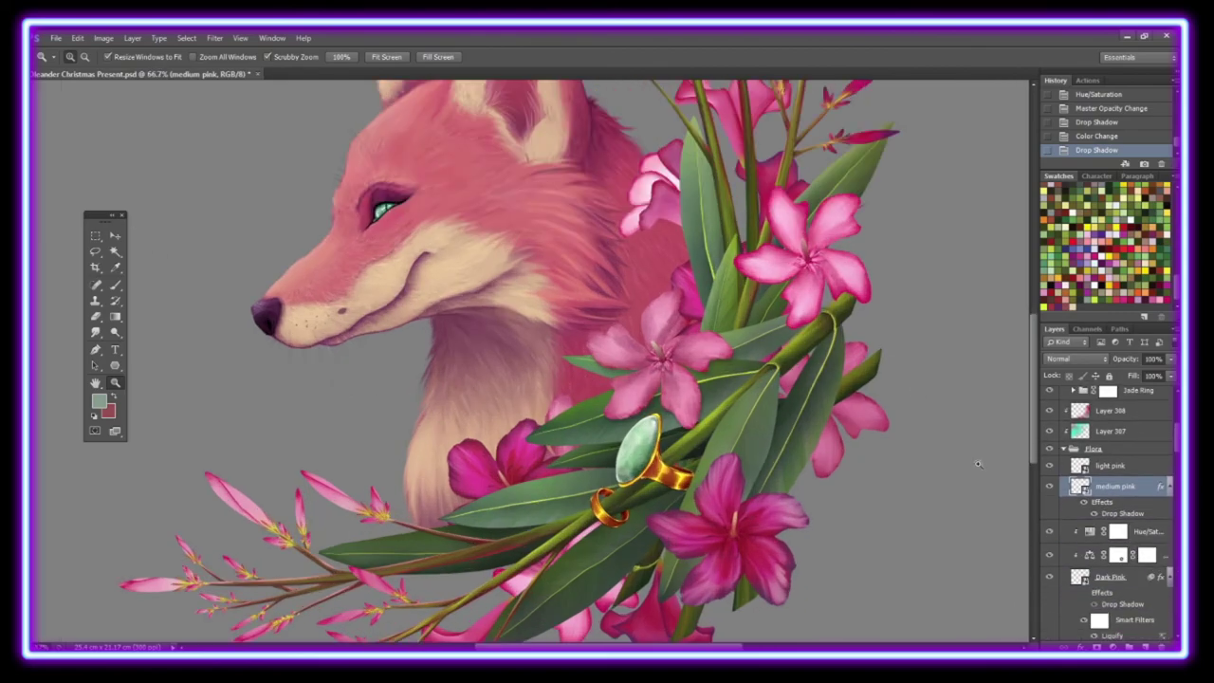
Step: Turn on Dark Pink's drop shadow and delete the Color Balance and Dark Pink copy 3 layers
{"action": "left_click", "coordinate": [1111, 574]}
{"action": "left_click", "coordinate": [1092, 603]}
{"action": "left_click", "coordinate": [1118, 529]}
{"action": "left_click", "coordinate": [536, 272]}
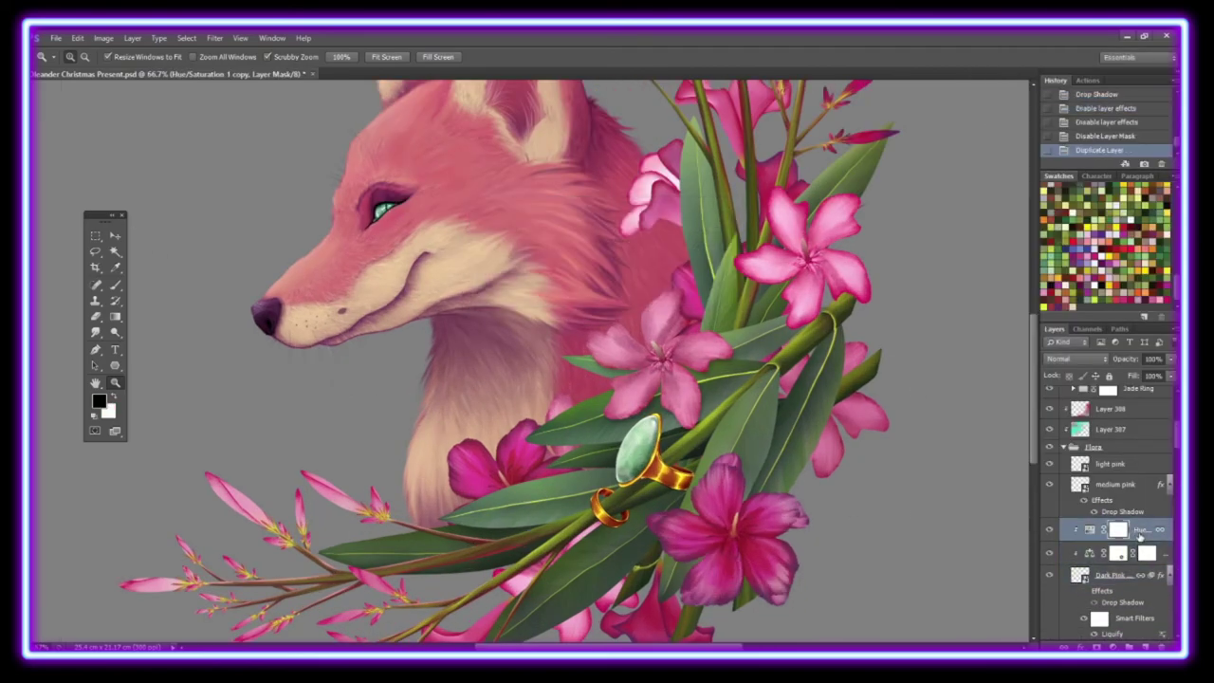
{"action": "right_click", "coordinate": [1114, 529]}
{"action": "left_click", "coordinate": [1056, 119]}
{"action": "left_click", "coordinate": [534, 272]}
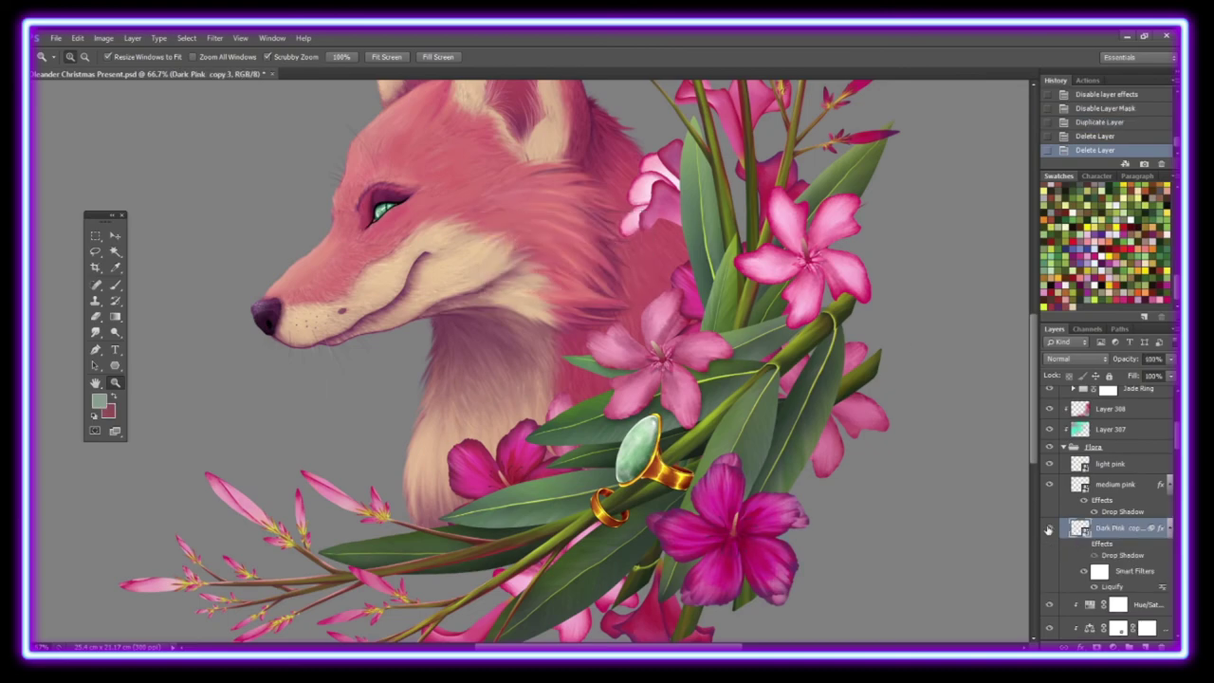
{"action": "left_click", "coordinate": [1084, 543]}
{"action": "scroll", "coordinate": [1084, 512], "scroll_direction": "down", "scroll_amount": 1}
{"action": "left_click", "coordinate": [1084, 476]}
{"action": "key", "text": "Delete"}
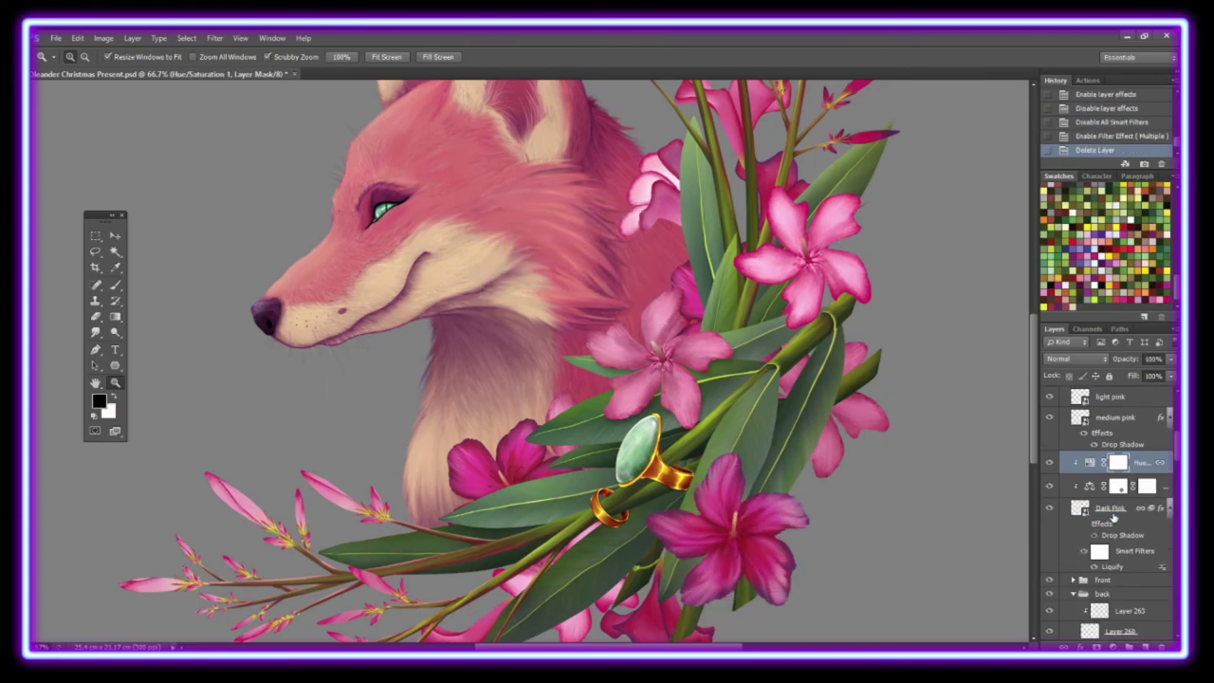
Step: Fill a new layer with purple in the shape of the magenta flower
{"action": "left_click", "coordinate": [1079, 508], "text": "ctrl"}
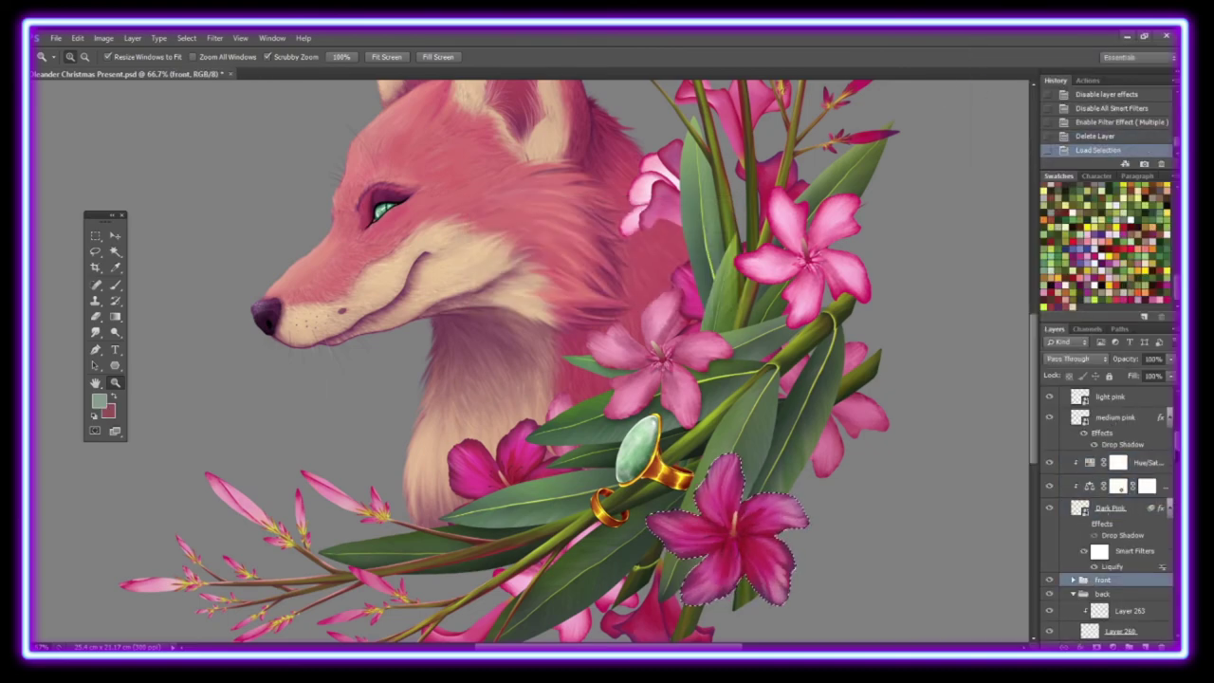
{"action": "scroll", "coordinate": [1110, 512], "scroll_direction": "down", "scroll_amount": 3}
{"action": "scroll", "coordinate": [1109, 512], "scroll_direction": "down", "scroll_amount": 3}
{"action": "left_click", "coordinate": [1126, 513]}
{"action": "key", "text": "ctrl+shift+alt+n"}
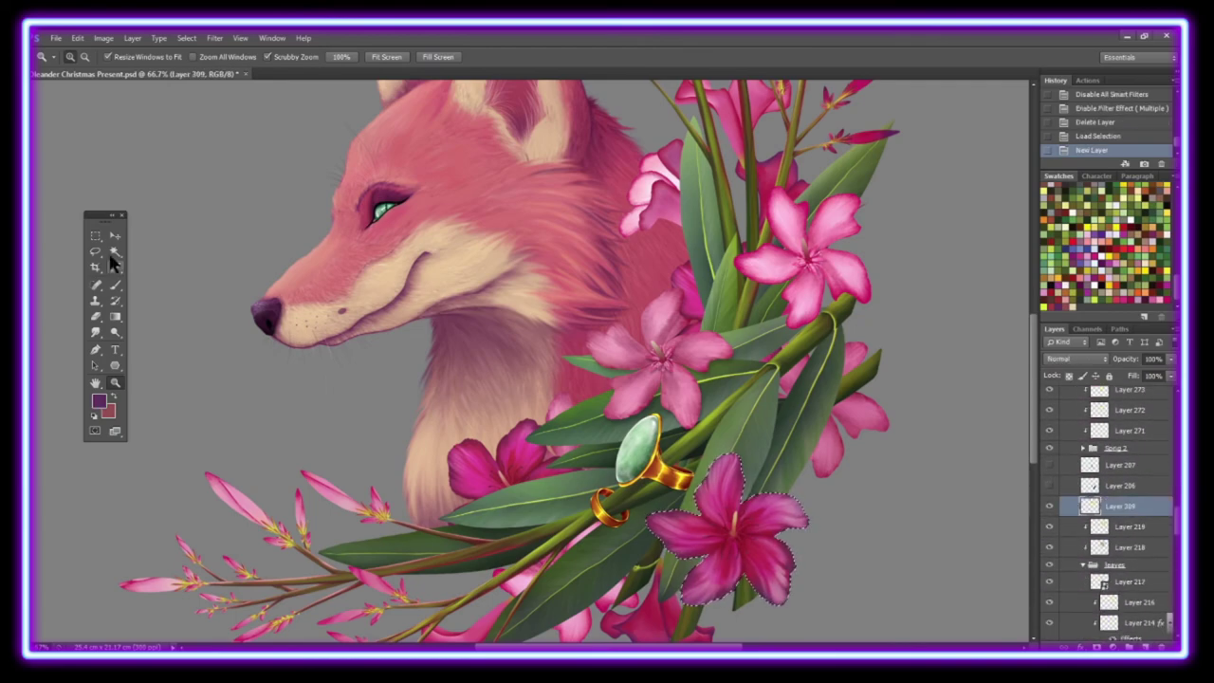
{"action": "key", "text": "alt+BackSpace"}
{"action": "key", "text": "m"}
{"action": "right_click", "coordinate": [758, 315]}
{"action": "left_click", "coordinate": [802, 317]}
{"action": "key", "text": "v"}
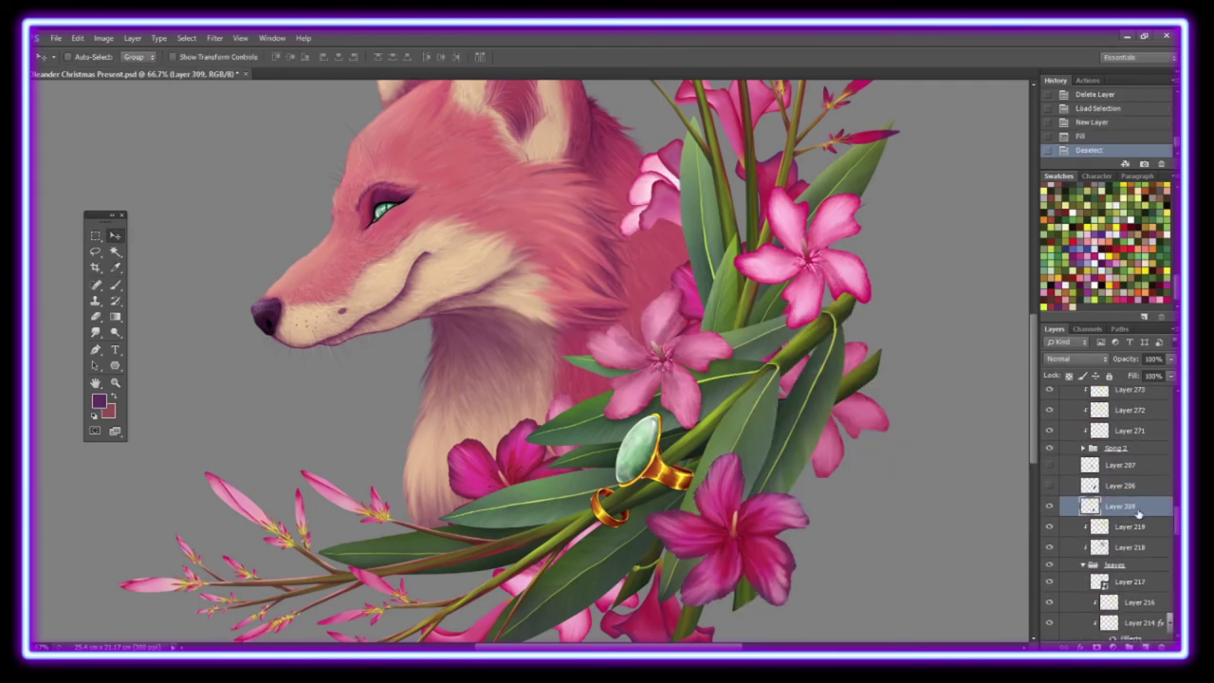
{"action": "left_click_drag", "start_coordinate": [1116, 515], "coordinate": [1110, 588]}
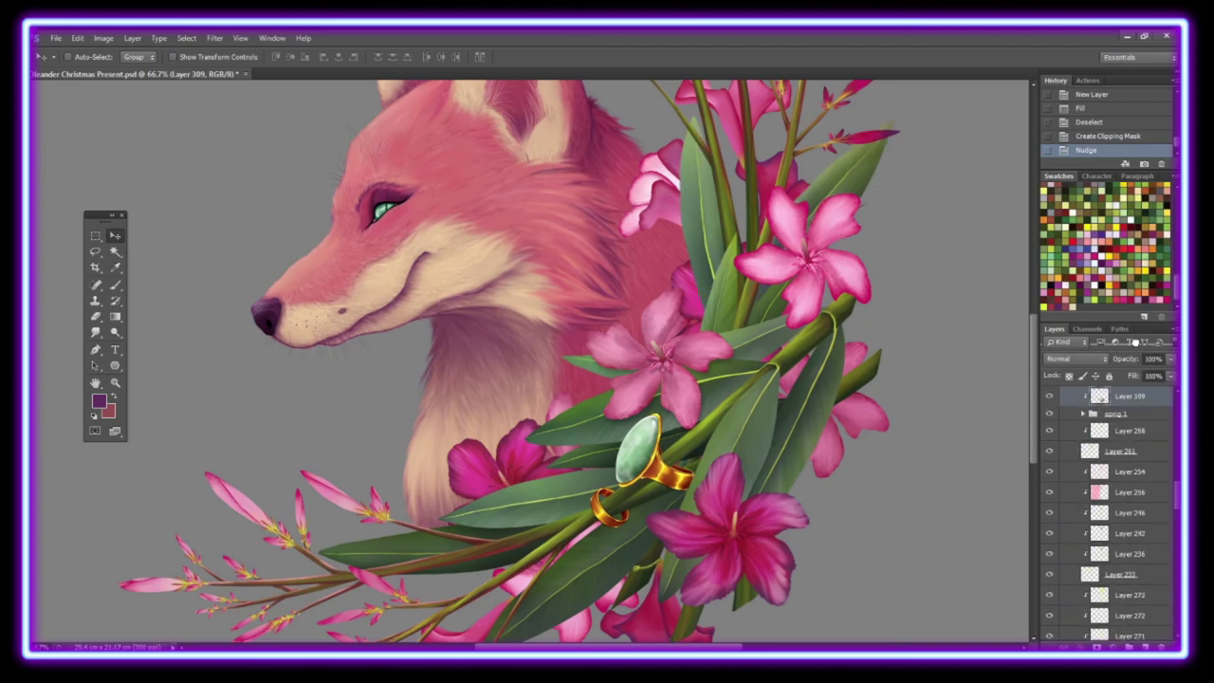
Step: Clip Layer 309 to Dark Pink, Gaussian-blur it, and set it to Multiply
{"action": "right_click", "coordinate": [1109, 594]}
{"action": "key", "text": "Escape"}
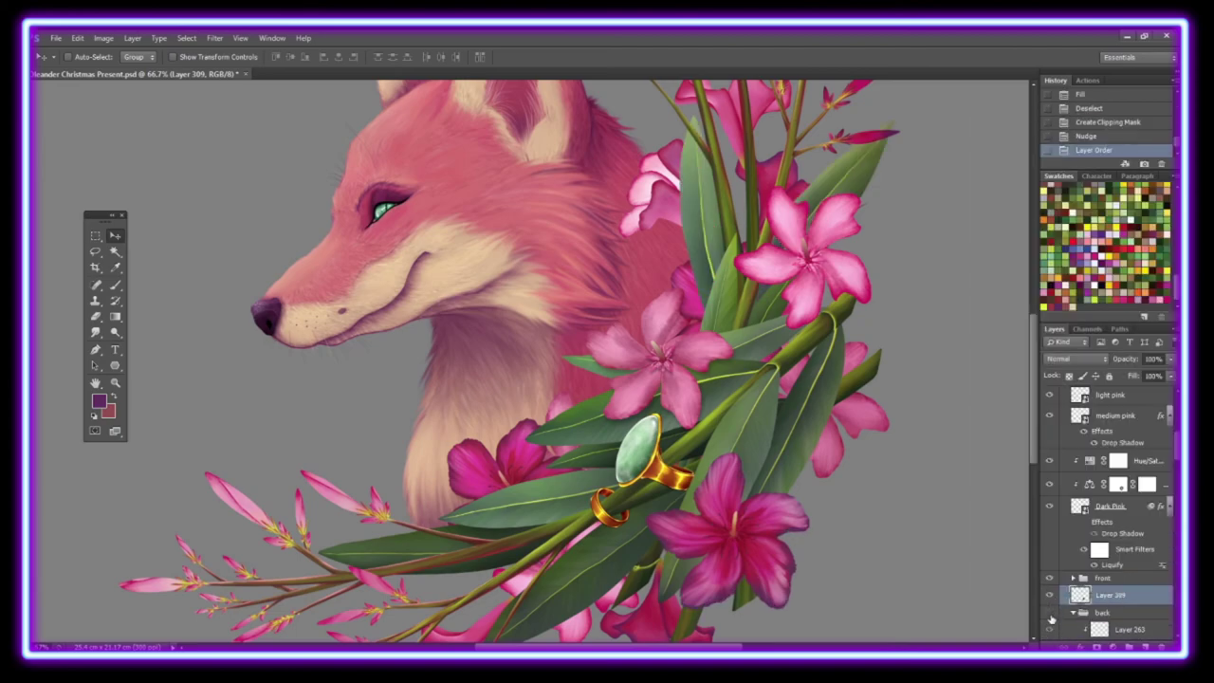
{"action": "key", "text": "ctrl+]"}
{"action": "key", "text": "ctrl+alt+g"}
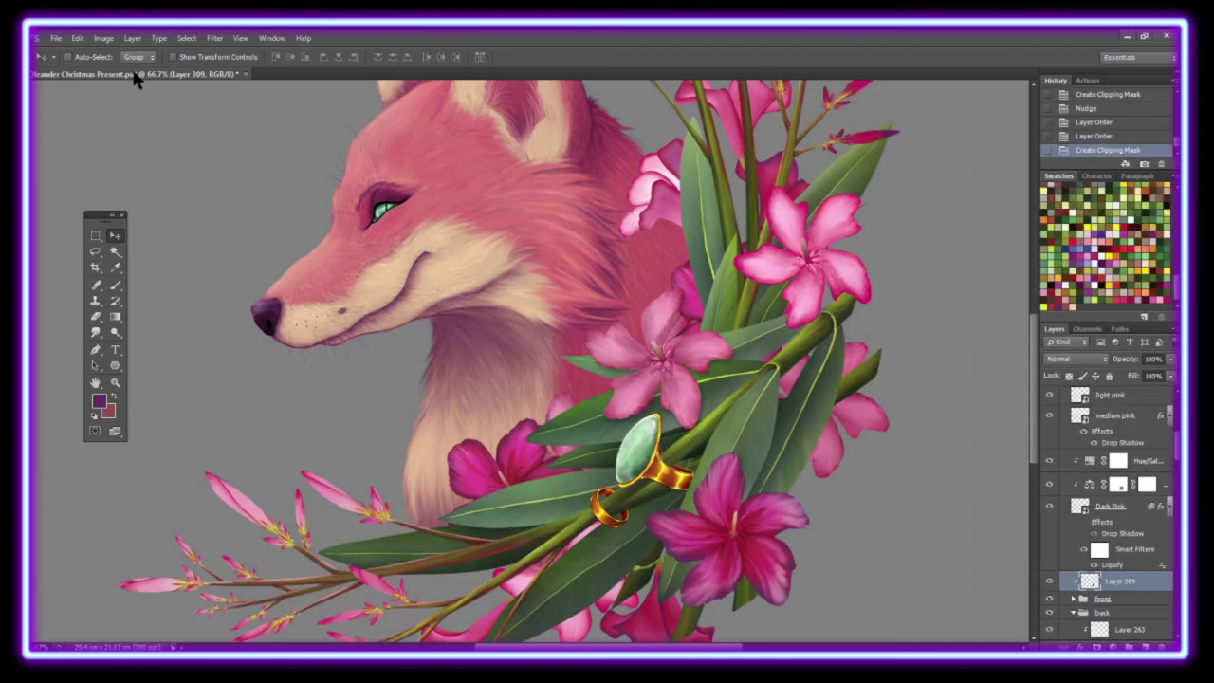
{"action": "left_click", "coordinate": [214, 38]}
{"action": "left_click", "coordinate": [453, 303]}
{"action": "left_click", "coordinate": [962, 168]}
{"action": "left_click", "coordinate": [1074, 358]}
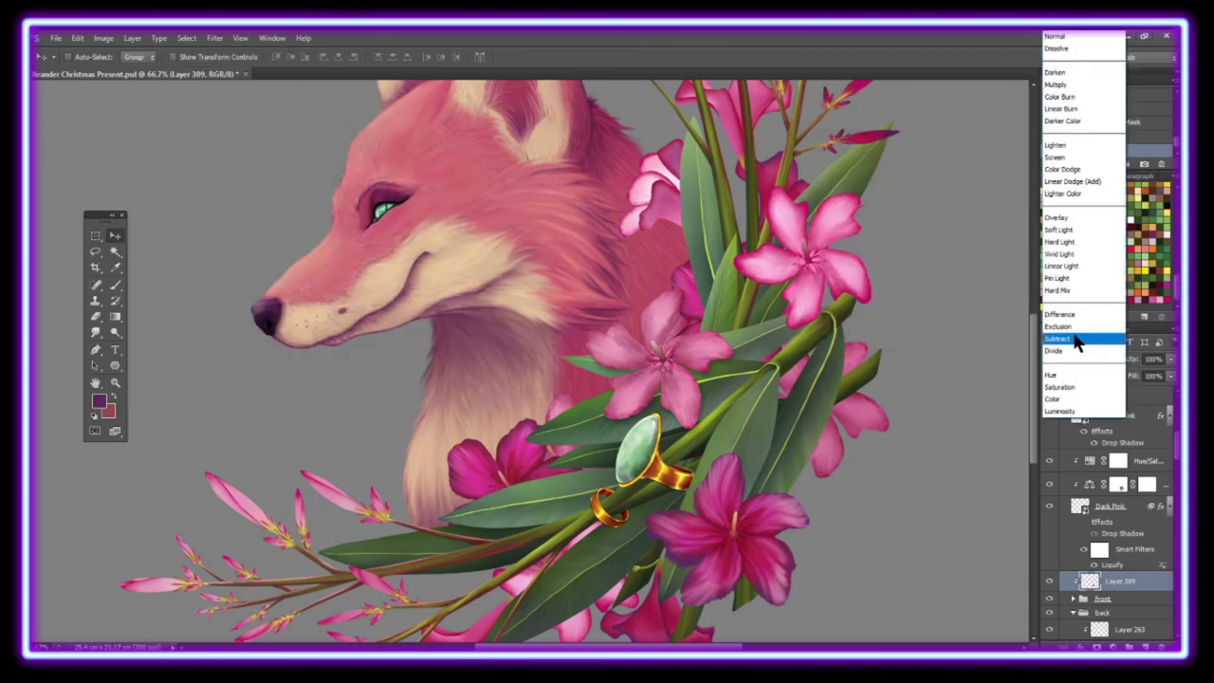
{"action": "left_click", "coordinate": [1075, 337]}
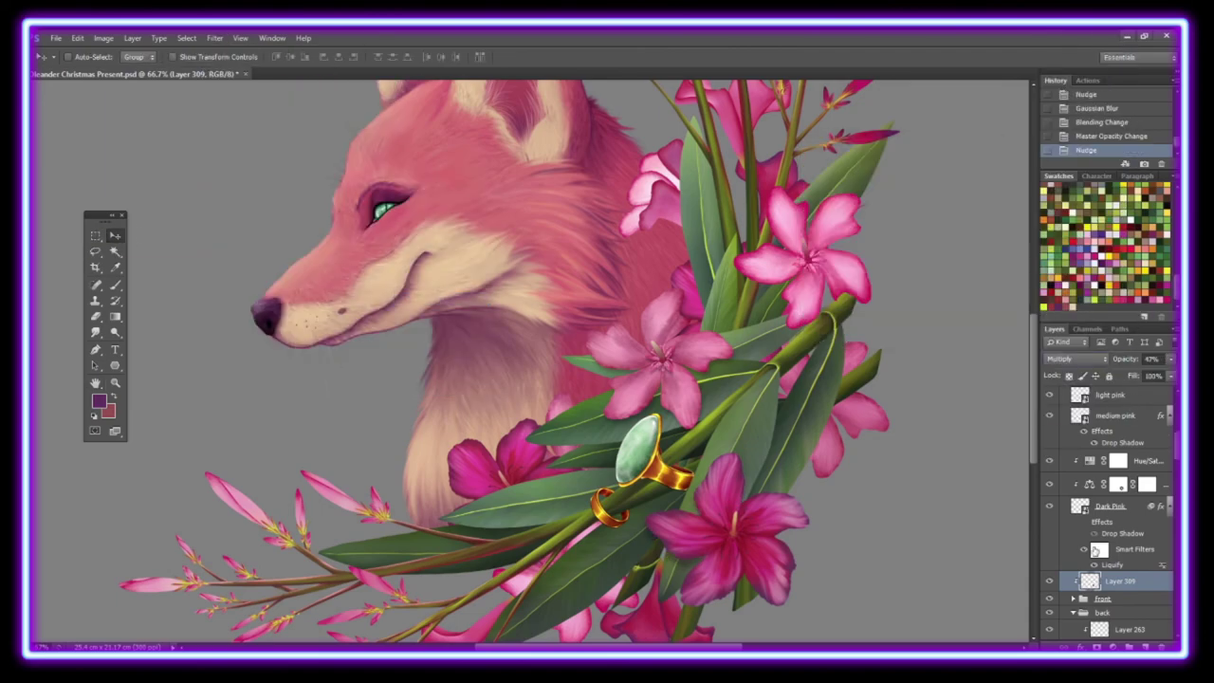
Step: Fill a new clipped layer with purple in the light pink flower's shape
{"action": "left_click_drag", "start_coordinate": [531, 285], "coordinate": [455, 342]}
{"action": "left_click", "coordinate": [1106, 398]}
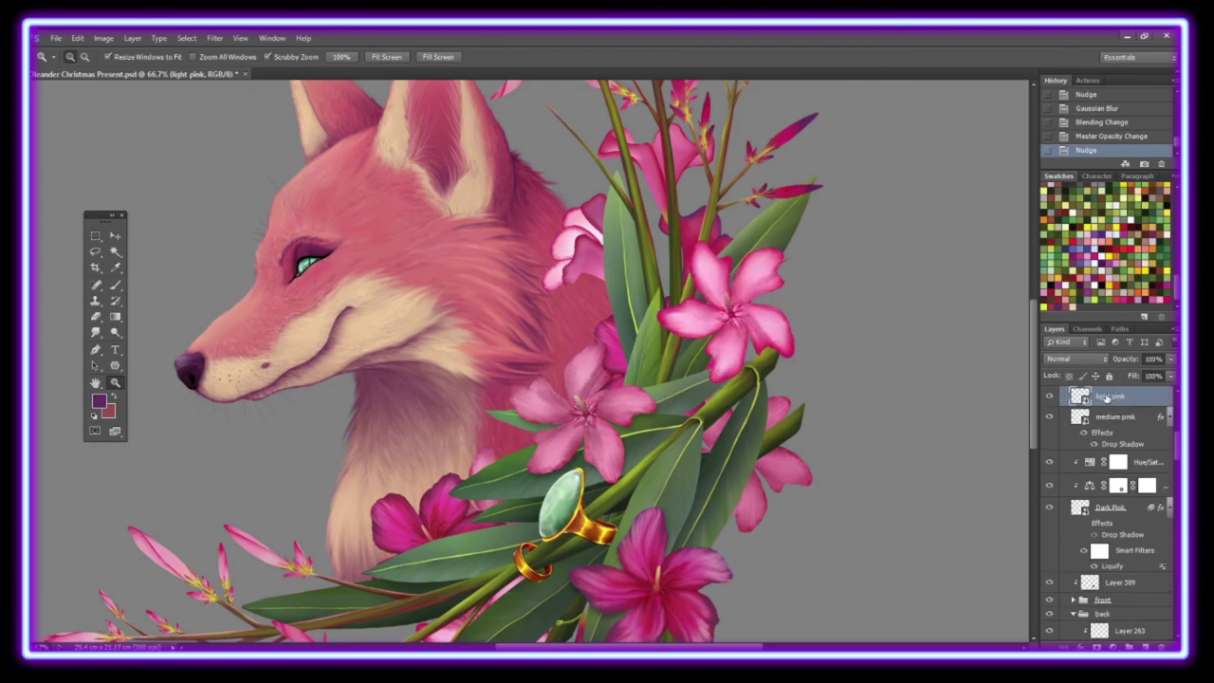
{"action": "left_click", "coordinate": [1079, 397], "text": "ctrl"}
{"action": "left_click", "coordinate": [1119, 581]}
{"action": "key", "text": "ctrl+alt+shift+n"}
{"action": "right_click", "coordinate": [1118, 581]}
{"action": "left_click", "coordinate": [981, 282]}
{"action": "key", "text": "m"}
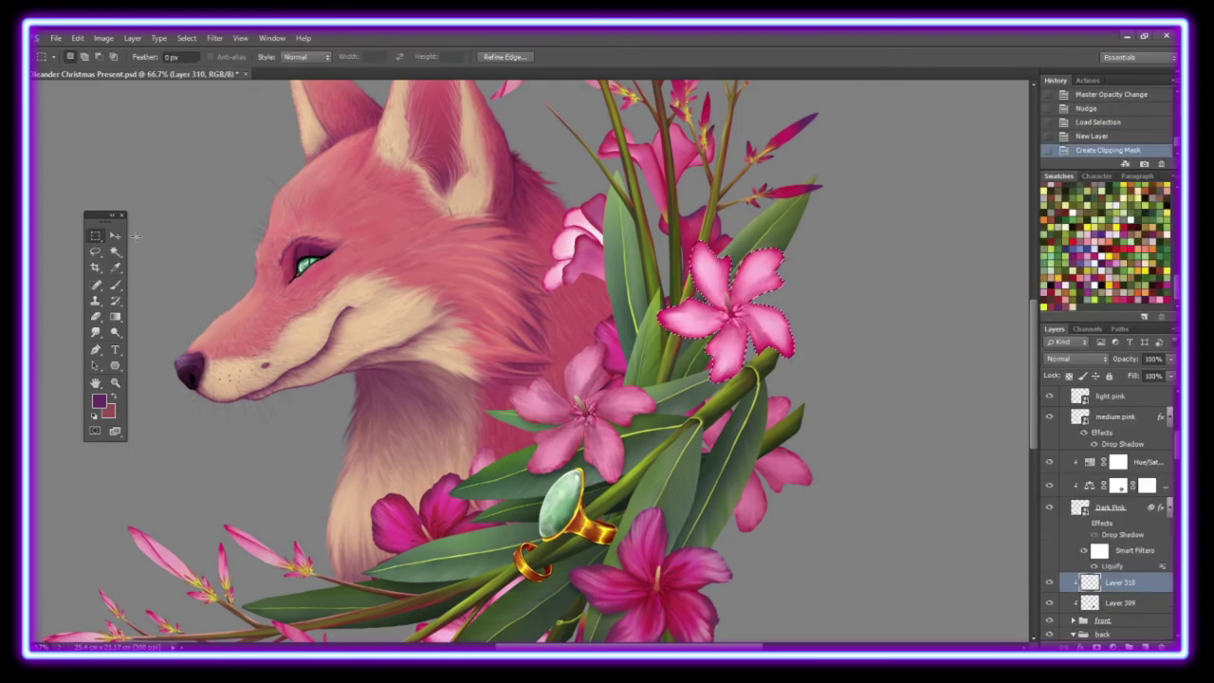
{"action": "key", "text": "shift+F5"}
{"action": "key", "text": "Return"}
Step: Nudge the light pink shadow down, blur it, and set it to Multiply
{"action": "left_click", "coordinate": [115, 235]}
{"action": "key", "text": "Down"}
{"action": "key", "text": "ctrl+d"}
{"action": "key", "text": "ctrl+alt+f"}
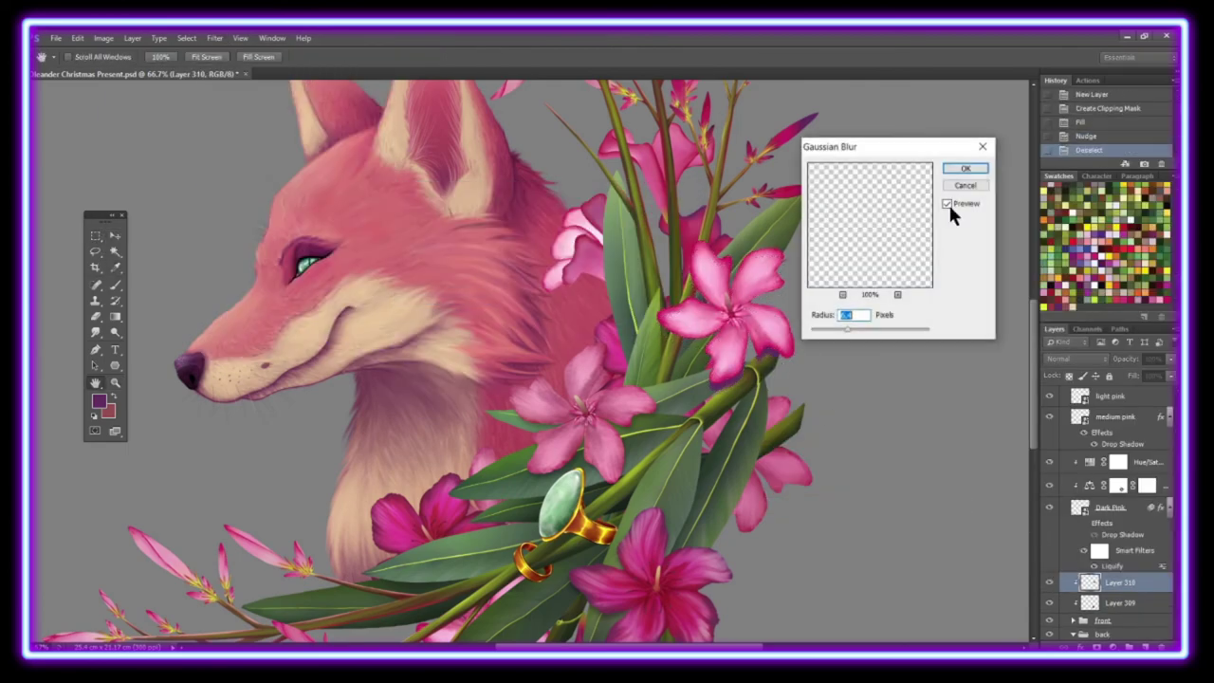
{"action": "key", "text": "Return"}
{"action": "key", "text": "shift+alt+m"}
Step: Duplicate the blurred shadow between the front and back groups and clip it to the layer below
{"action": "key", "text": "ctrl+j"}
{"action": "left_click_drag", "start_coordinate": [1119, 581], "coordinate": [1119, 569]}
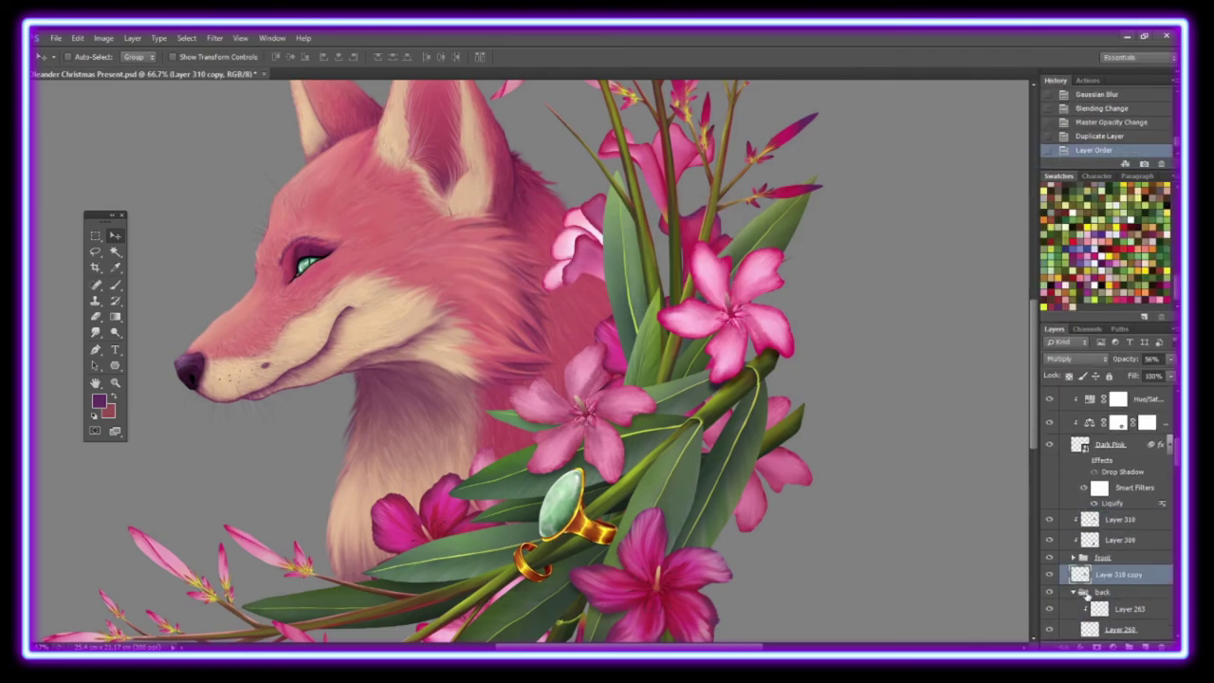
{"action": "right_click", "coordinate": [1119, 574]}
{"action": "left_click", "coordinate": [983, 253]}
{"action": "left_click", "coordinate": [115, 381]}
{"action": "left_click", "coordinate": [504, 368]}
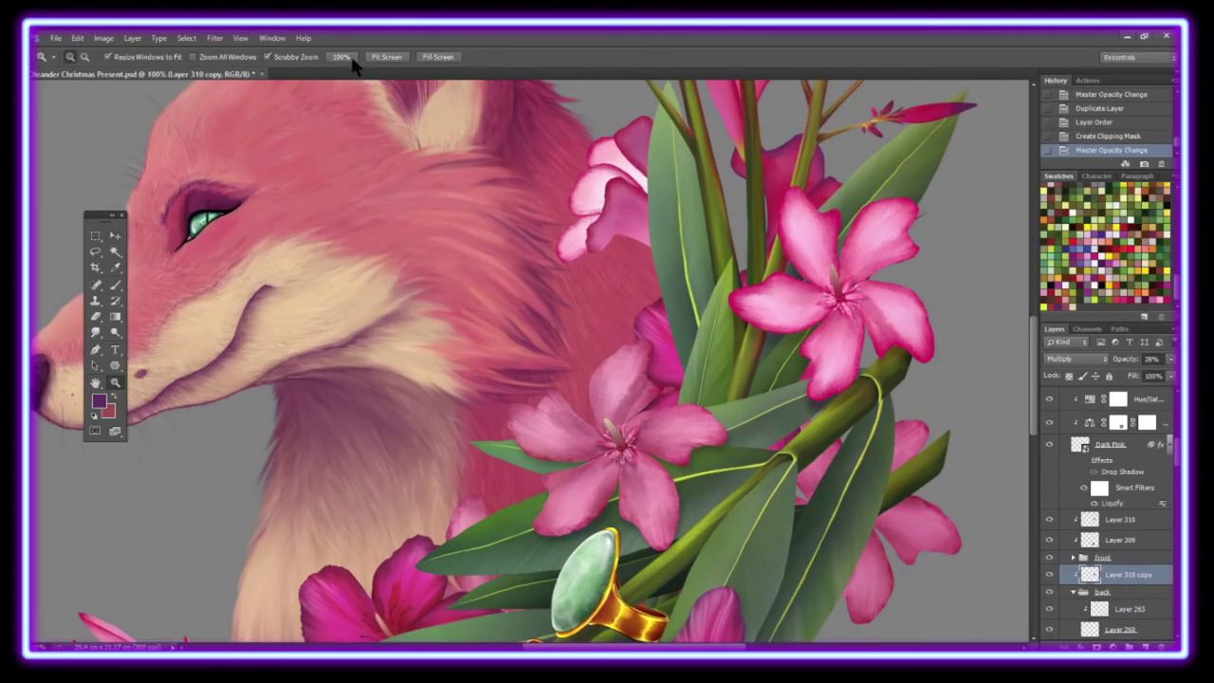
{"action": "left_click", "coordinate": [420, 40]}
{"action": "left_click", "coordinate": [537, 540]}
{"action": "left_click", "coordinate": [530, 455]}
Step: Toggle the copied flowers' effects and give the jewelry group a Multiply drop shadow
{"action": "key", "text": "v"}
{"action": "right_click", "coordinate": [455, 417]}
{"action": "left_click", "coordinate": [531, 284]}
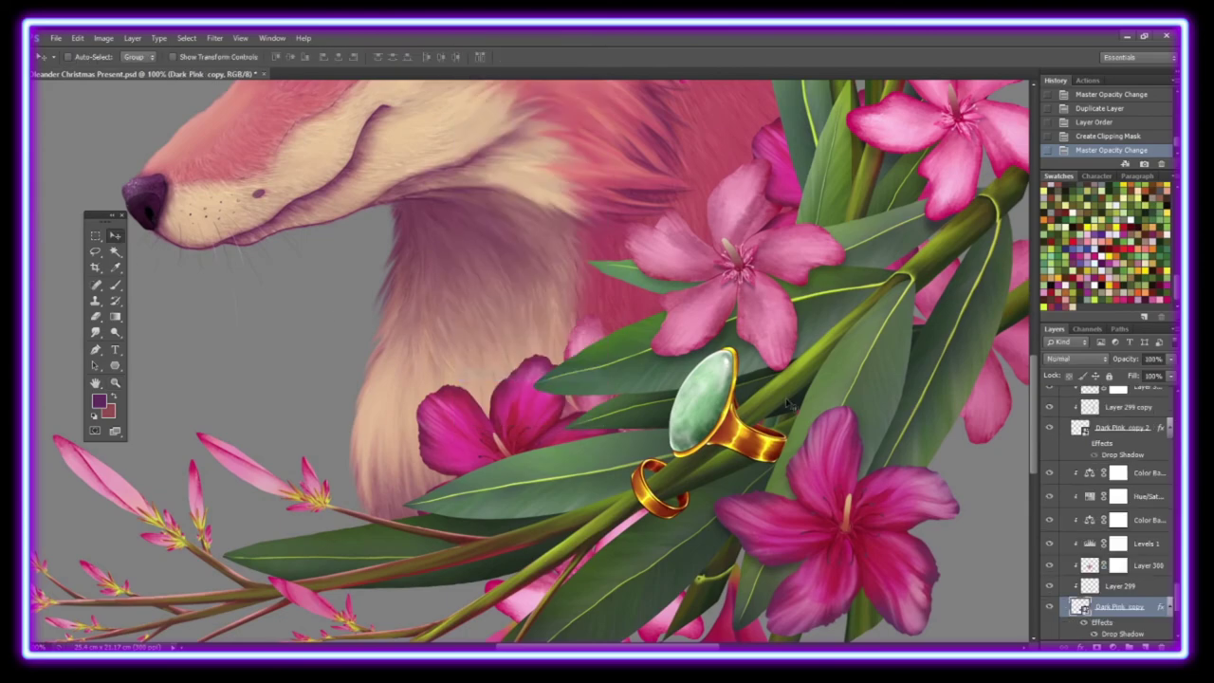
{"action": "scroll", "coordinate": [1110, 531], "scroll_direction": "down", "scroll_amount": 3}
{"action": "left_click", "coordinate": [1128, 539]}
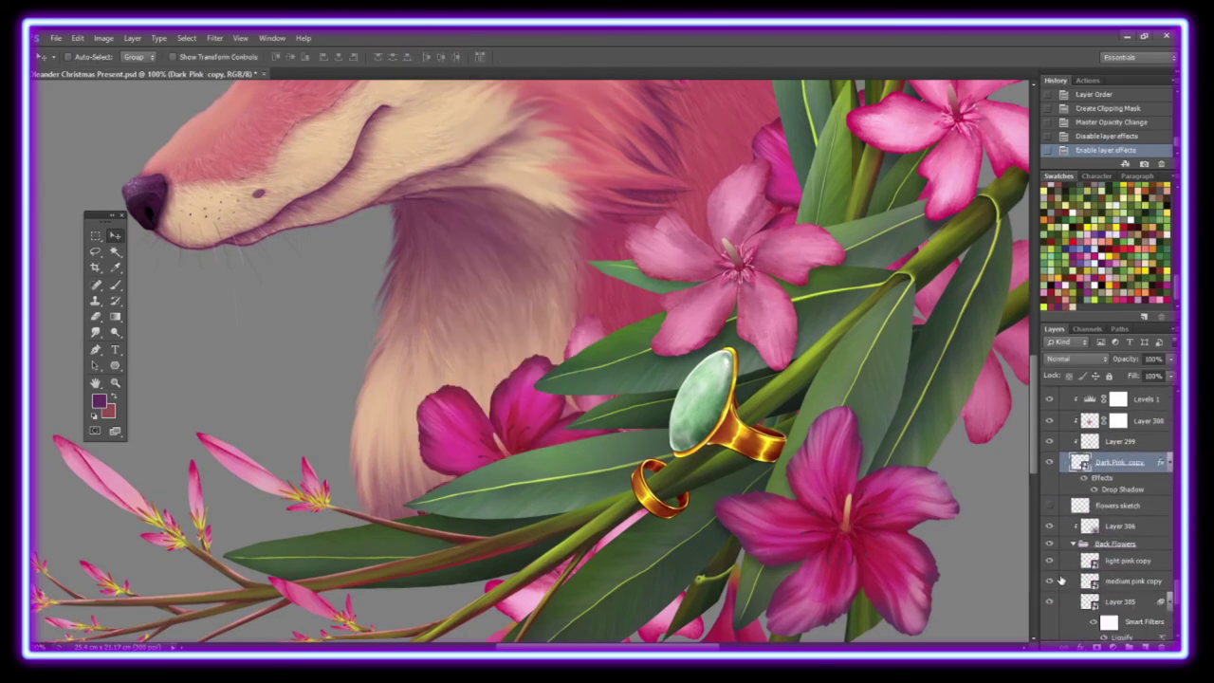
{"action": "right_click", "coordinate": [1117, 539]}
{"action": "left_click", "coordinate": [1119, 117]}
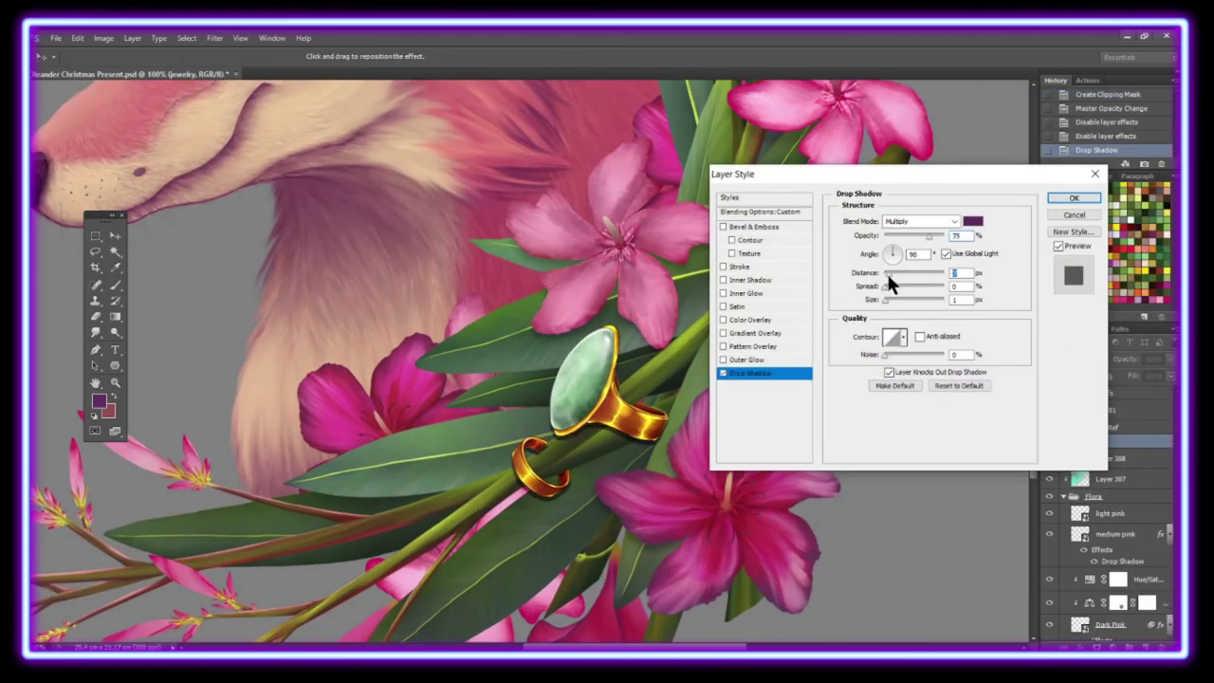
{"action": "left_click", "coordinate": [1058, 196]}
Step: Fit the painting in view and move the fox head slightly up and left
{"action": "left_click", "coordinate": [383, 57]}
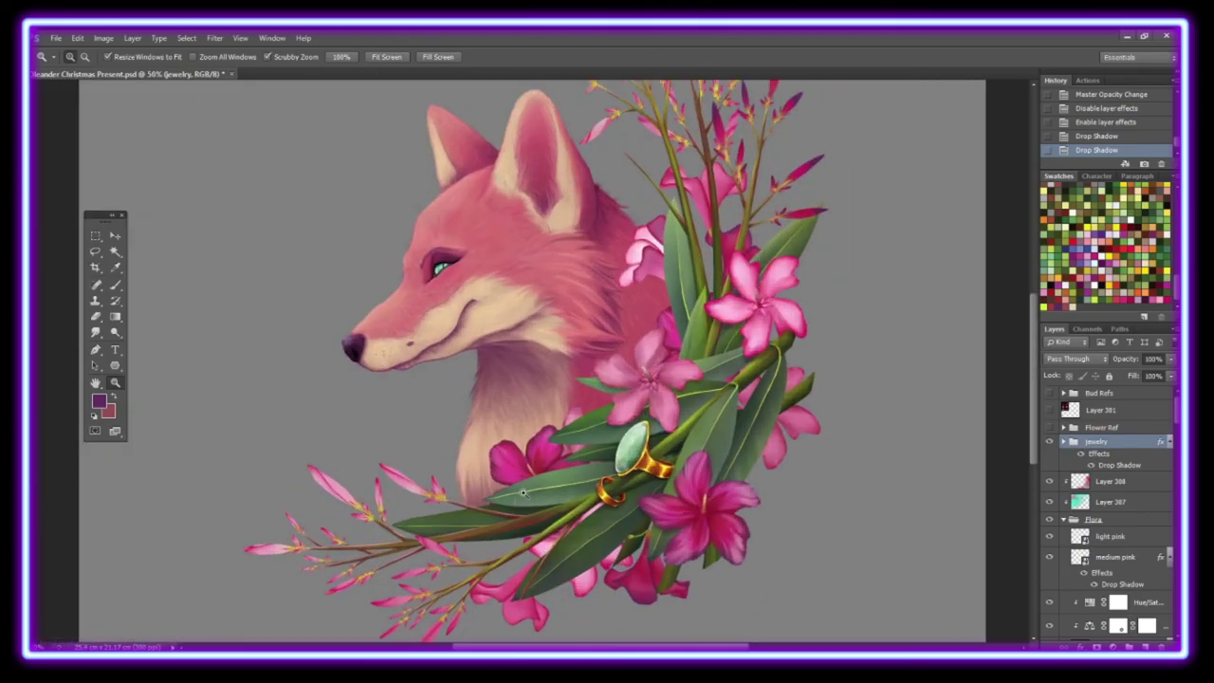
{"action": "key", "text": "ctrl+0"}
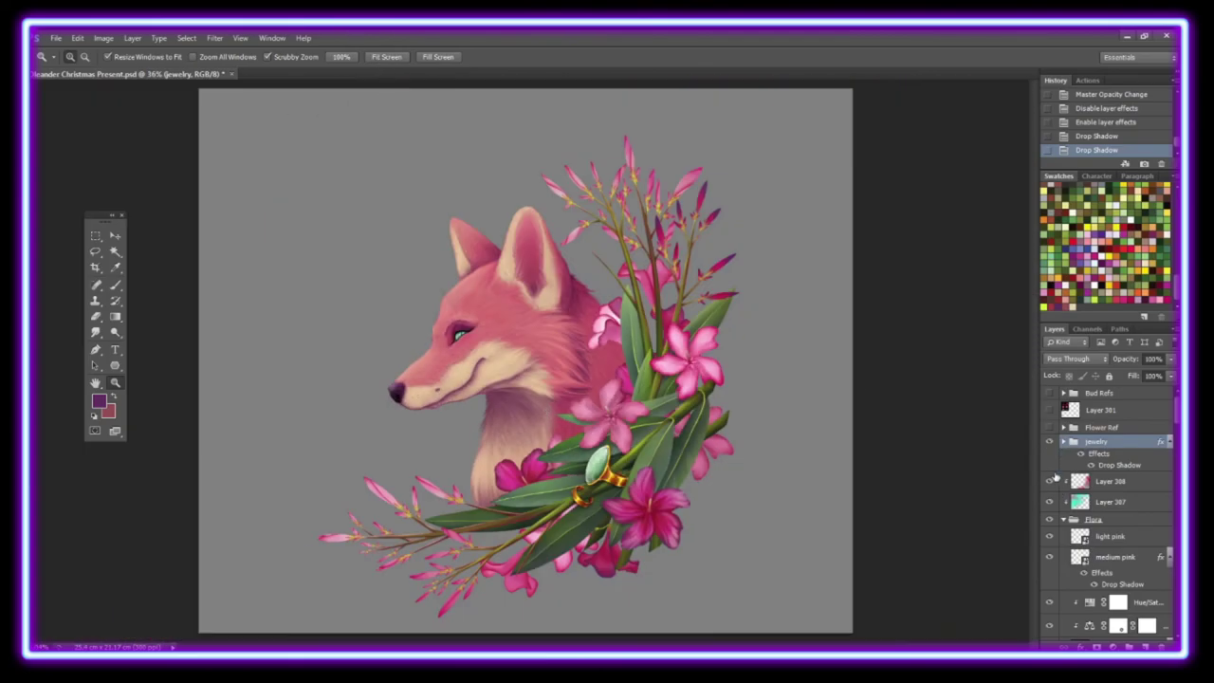
{"action": "key", "text": "v"}
{"action": "left_click_drag", "start_coordinate": [652, 425], "coordinate": [634, 413]}
Step: Move Layer 148 to just above the fox head and convert it to a Smart Object
{"action": "scroll", "coordinate": [1109, 512], "scroll_direction": "up", "scroll_amount": 3}
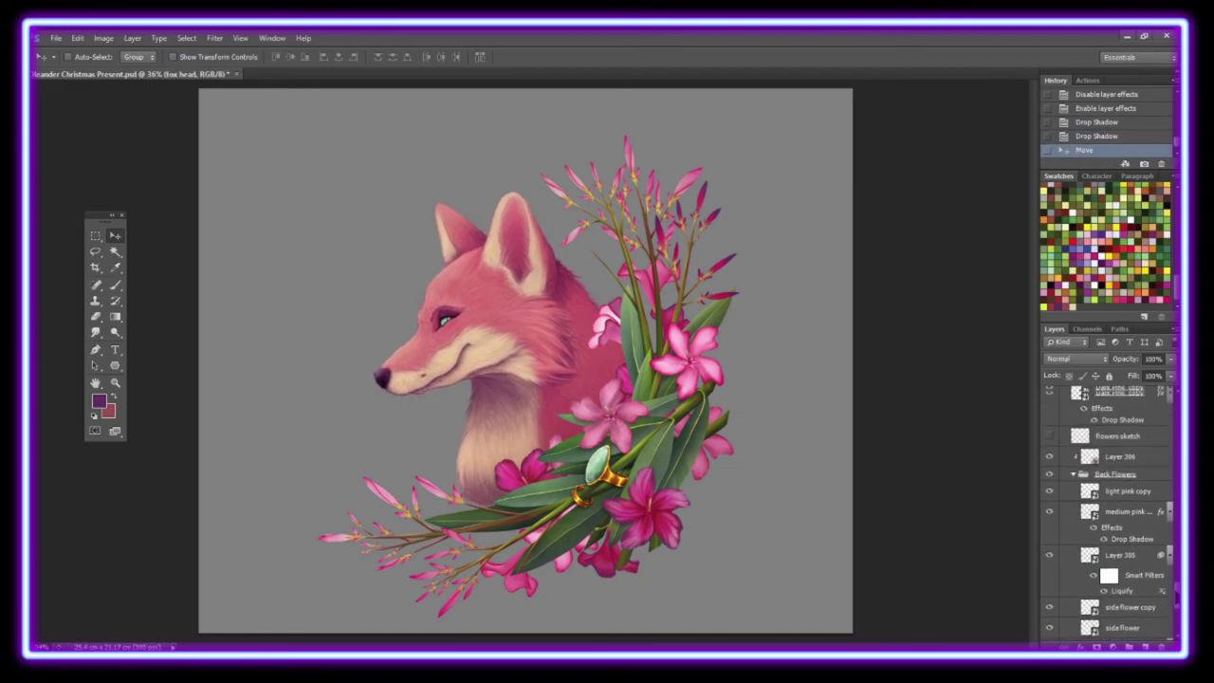
{"action": "scroll", "coordinate": [1072, 488], "scroll_direction": "down", "scroll_amount": 3}
{"action": "scroll", "coordinate": [1072, 488], "scroll_direction": "down", "scroll_amount": 3}
{"action": "scroll", "coordinate": [1072, 488], "scroll_direction": "down", "scroll_amount": 3}
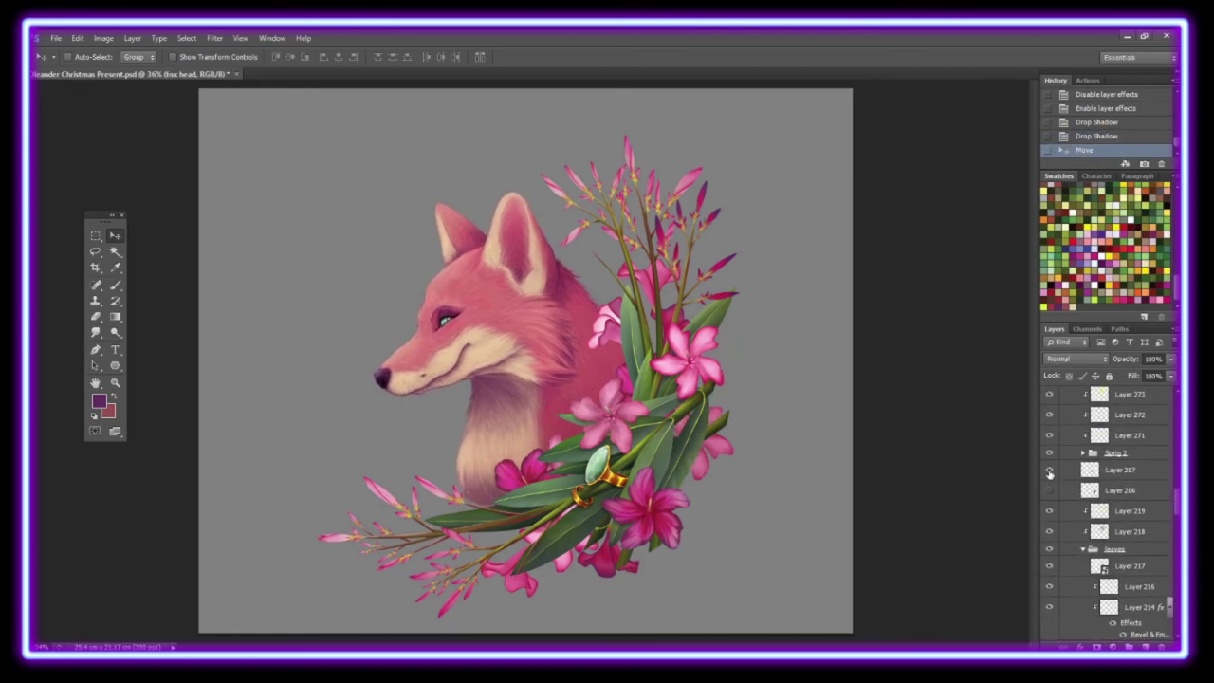
{"action": "scroll", "coordinate": [1110, 512], "scroll_direction": "up", "scroll_amount": 2}
{"action": "scroll", "coordinate": [1128, 493], "scroll_direction": "up", "scroll_amount": 2}
{"action": "scroll", "coordinate": [1165, 461], "scroll_direction": "up", "scroll_amount": 2}
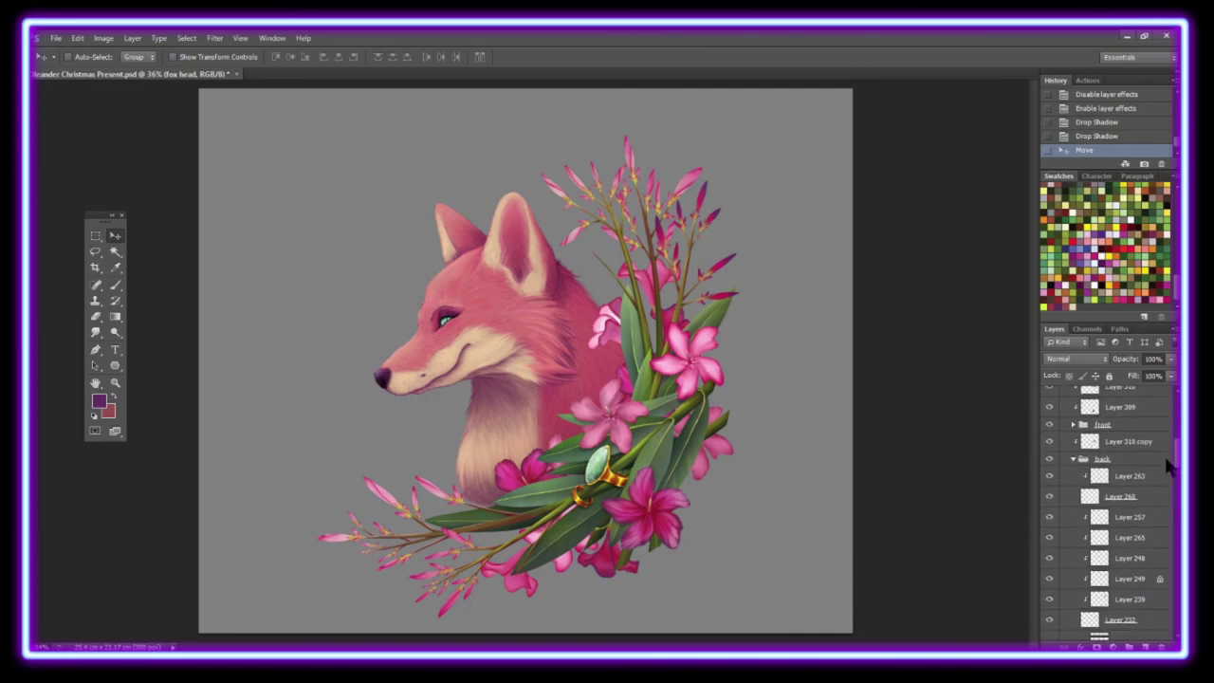
{"action": "scroll", "coordinate": [1173, 442], "scroll_direction": "up", "scroll_amount": 1}
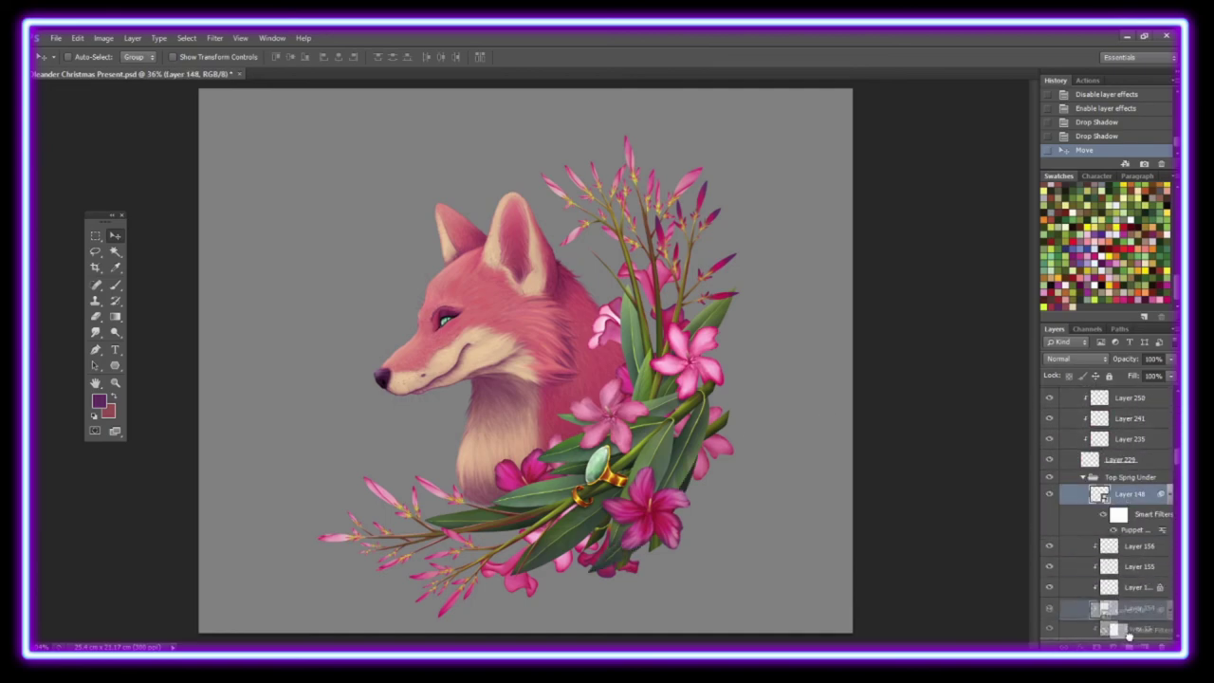
{"action": "left_click_drag", "start_coordinate": [1128, 633], "coordinate": [1119, 540]}
{"action": "right_click", "coordinate": [1114, 502]}
{"action": "left_click", "coordinate": [1005, 187]}
Step: Scale the leaf sprig and reposition it near the fox
{"action": "left_click", "coordinate": [78, 38]}
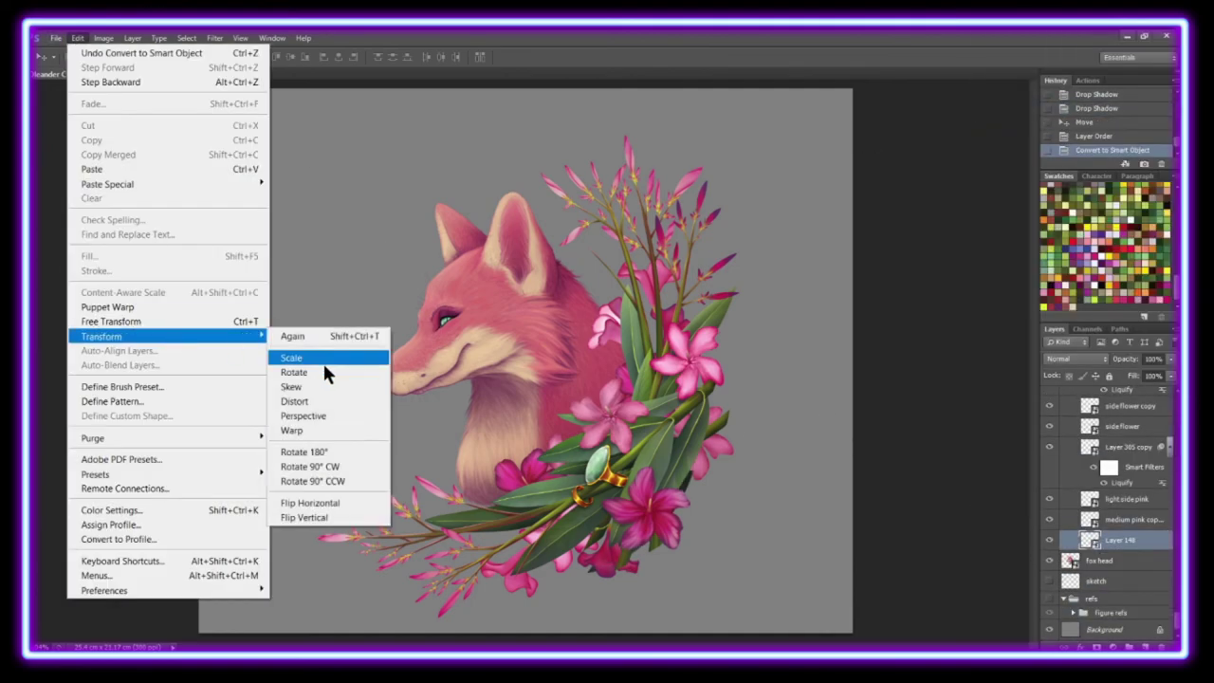
{"action": "left_click", "coordinate": [325, 364]}
{"action": "left_click_drag", "start_coordinate": [578, 509], "coordinate": [568, 472]}
{"action": "left_click", "coordinate": [115, 236]}
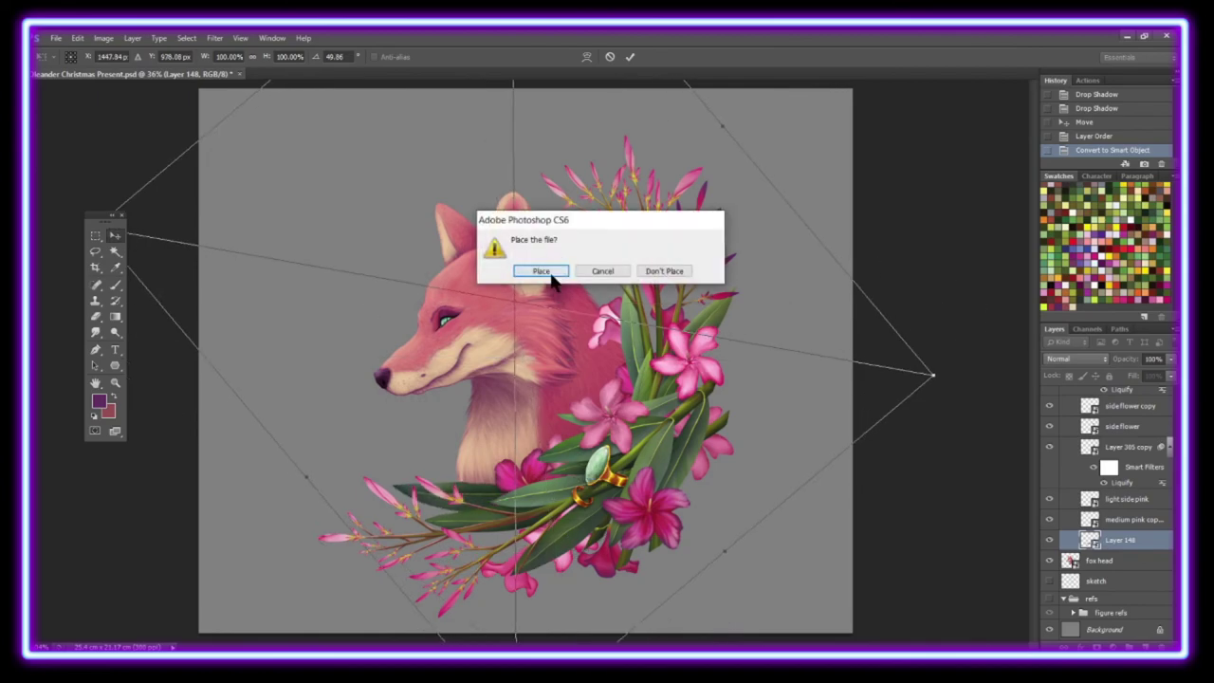
{"action": "left_click", "coordinate": [542, 272]}
Step: Zoom in on the sprig, rotate the canvas view, and paint out parts on its mask
{"action": "key", "text": "z"}
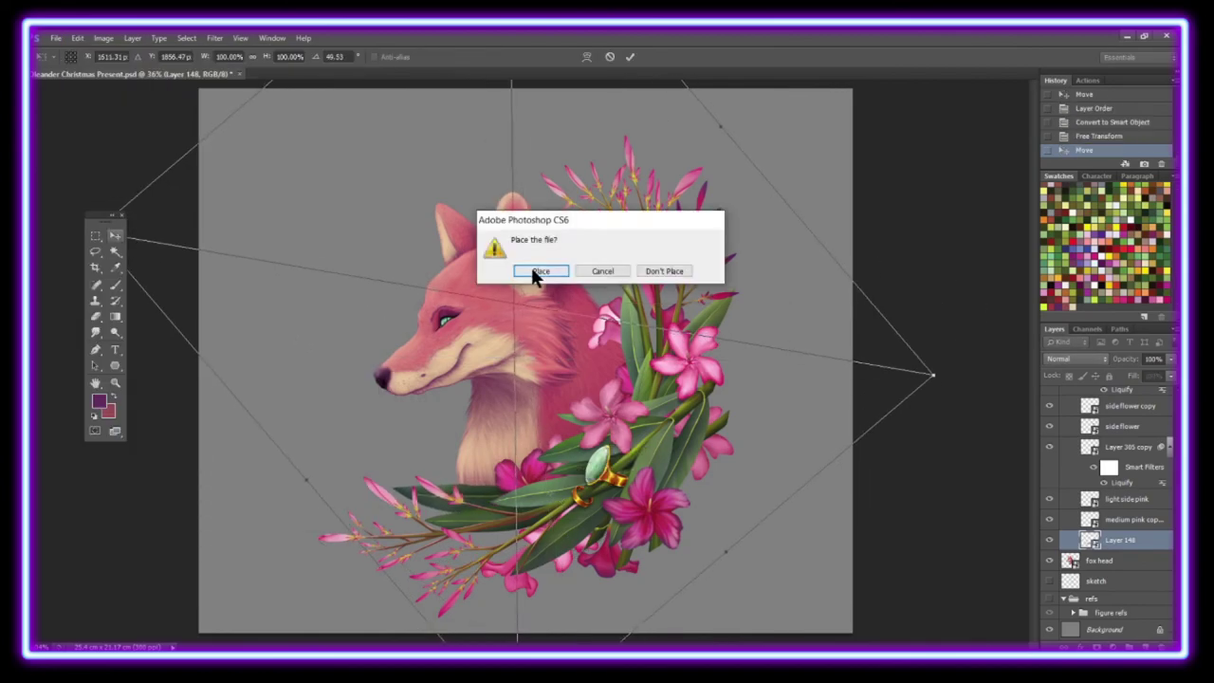
{"action": "left_click", "coordinate": [531, 268]}
{"action": "left_click", "coordinate": [432, 458]}
{"action": "key", "text": "r"}
{"action": "left_click_drag", "start_coordinate": [156, 386], "coordinate": [177, 258]}
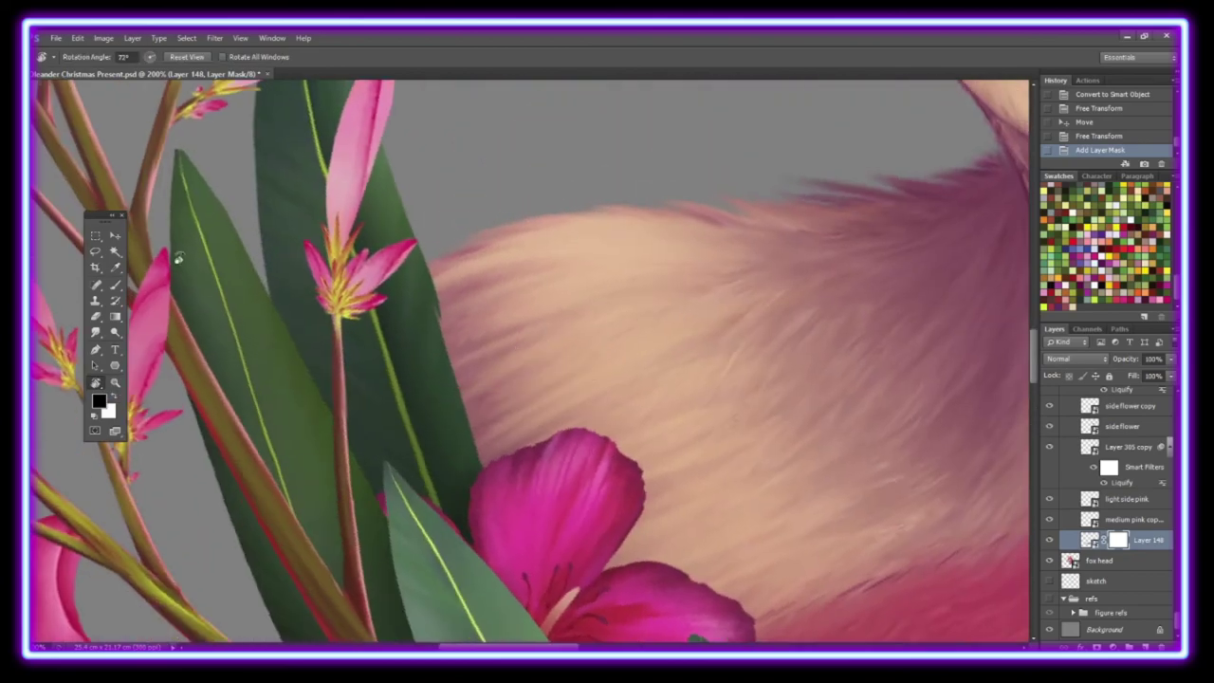
{"action": "key", "text": "z"}
{"action": "left_click_drag", "start_coordinate": [607, 479], "coordinate": [507, 485]}
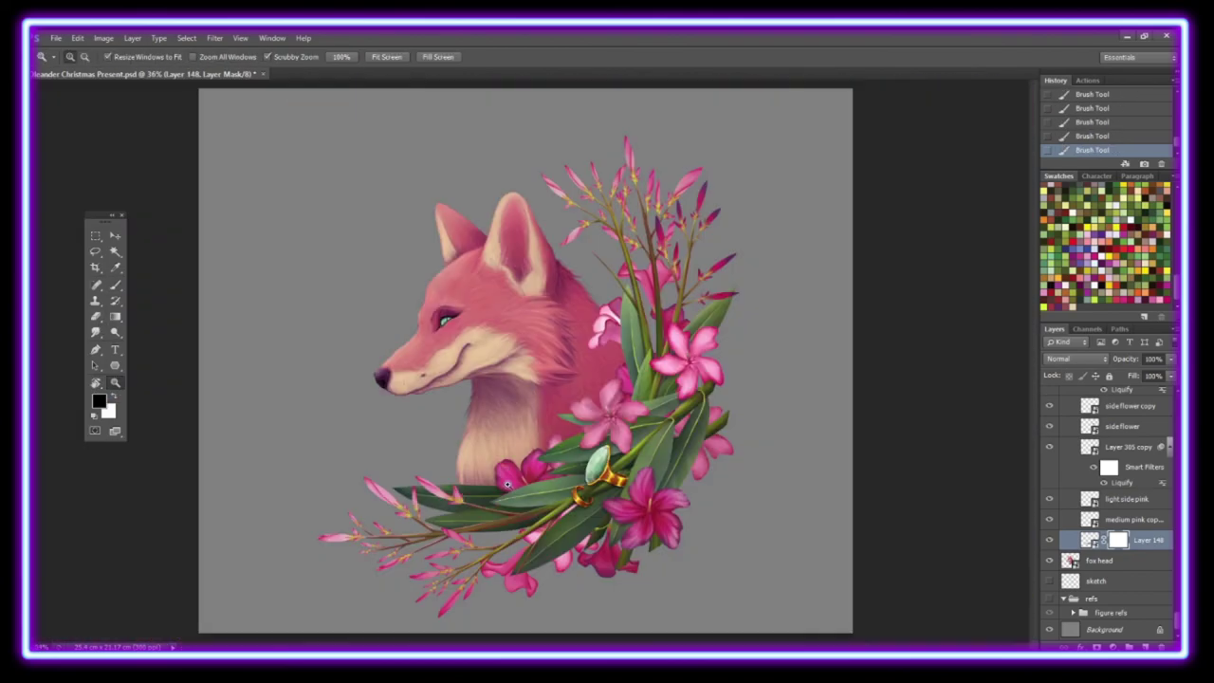
Step: Duplicate the leaf sprig layer and flip the copy horizontally
{"action": "key", "text": "ctrl+j"}
{"action": "key", "text": "ctrl+t"}
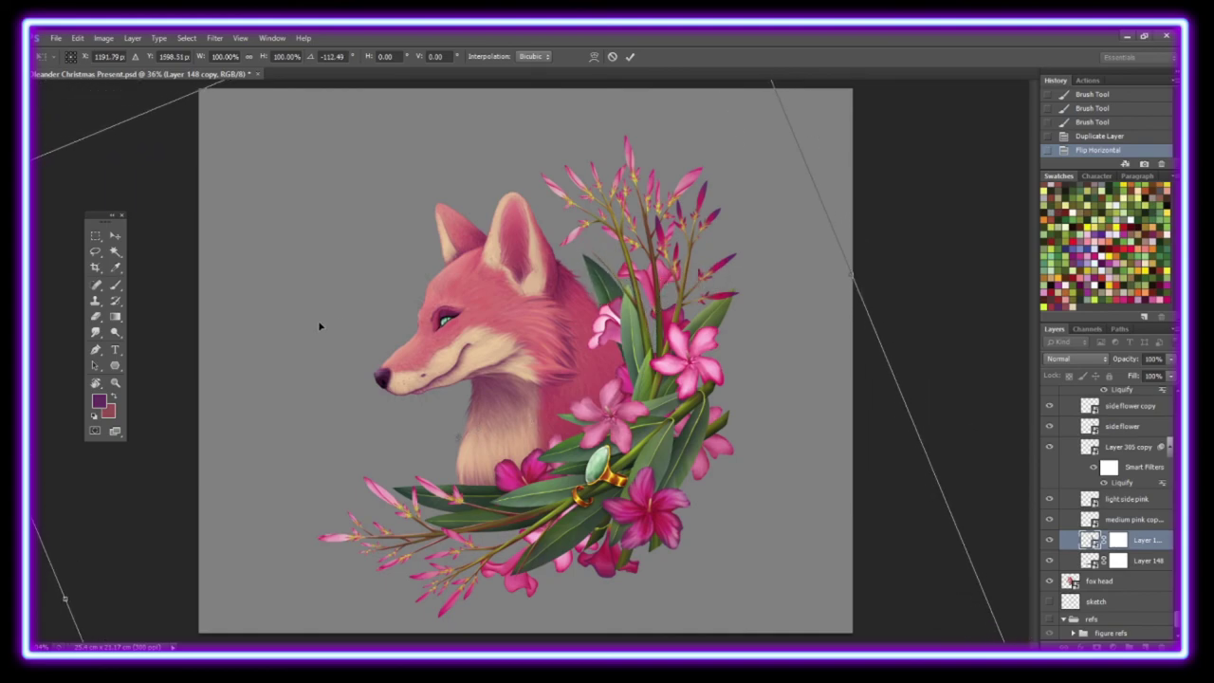
{"action": "scroll", "coordinate": [1118, 503], "scroll_direction": "up", "scroll_amount": 5}
{"action": "scroll", "coordinate": [1119, 503], "scroll_direction": "up", "scroll_amount": 5}
{"action": "scroll", "coordinate": [1119, 502], "scroll_direction": "up", "scroll_amount": 5}
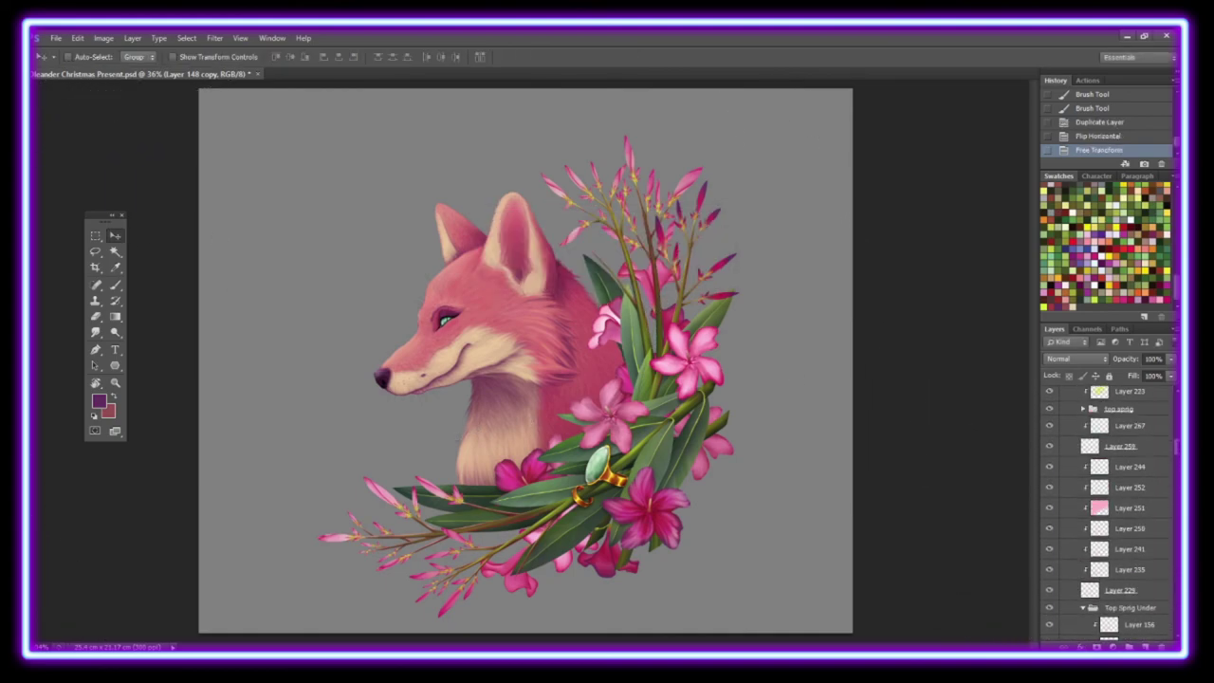
{"action": "scroll", "coordinate": [1119, 502], "scroll_direction": "up", "scroll_amount": 5}
{"action": "scroll", "coordinate": [1080, 432], "scroll_direction": "down", "scroll_amount": 5}
{"action": "scroll", "coordinate": [1080, 433], "scroll_direction": "up", "scroll_amount": 1}
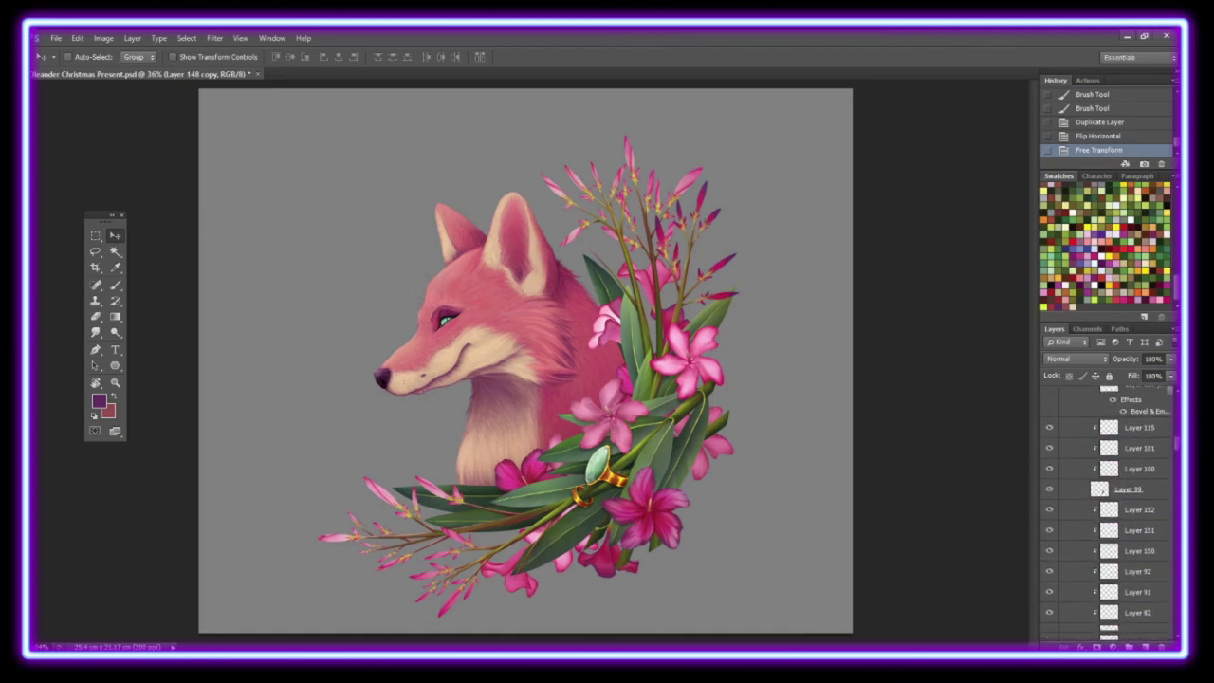
{"action": "scroll", "coordinate": [1090, 512], "scroll_direction": "up", "scroll_amount": 2}
Step: Duplicate Layer 118, move the copy above the fox head, and rotate it beside the fox
{"action": "left_click", "coordinate": [1091, 536]}
{"action": "right_click", "coordinate": [1136, 524]}
{"action": "left_click", "coordinate": [1018, 106]}
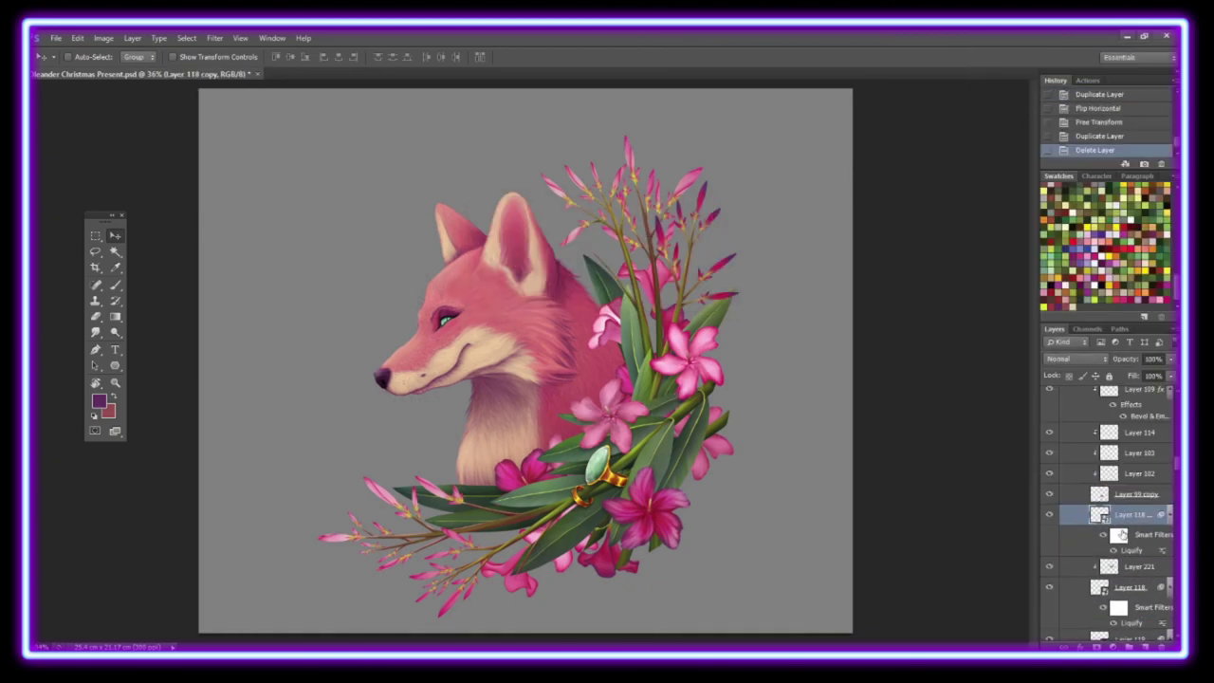
{"action": "key", "text": "ctrl+bracketleft"}
{"action": "key", "text": "ctrl+t"}
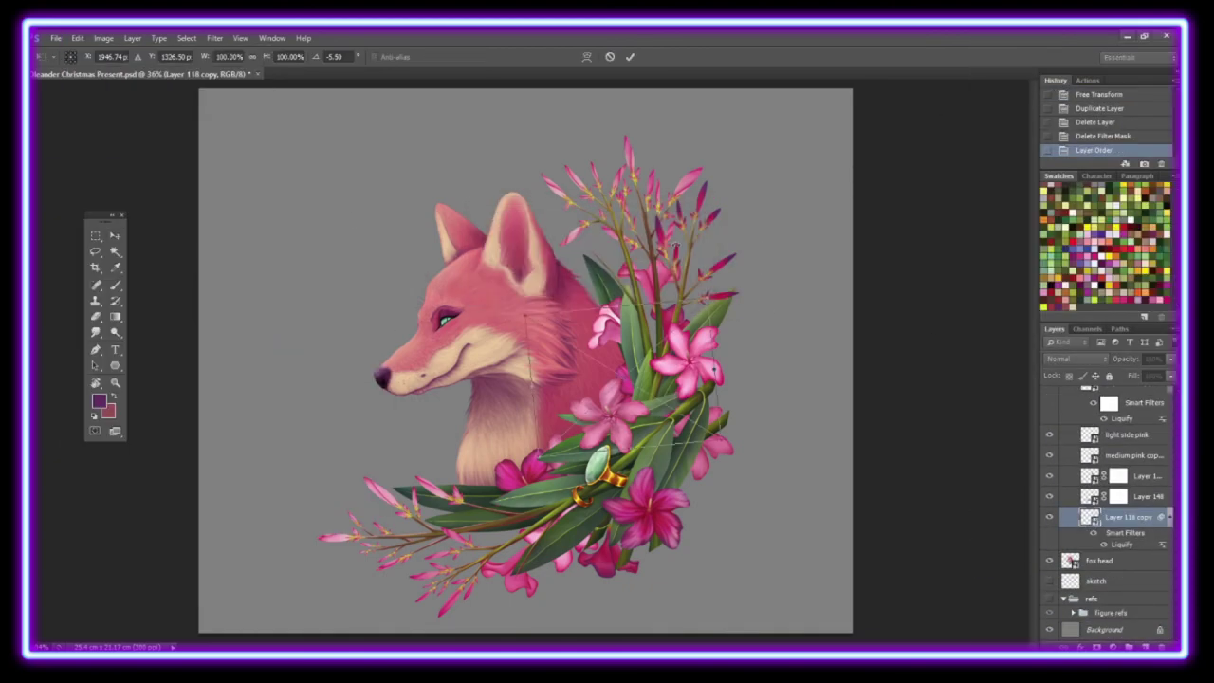
{"action": "left_click_drag", "start_coordinate": [686, 299], "coordinate": [697, 451]}
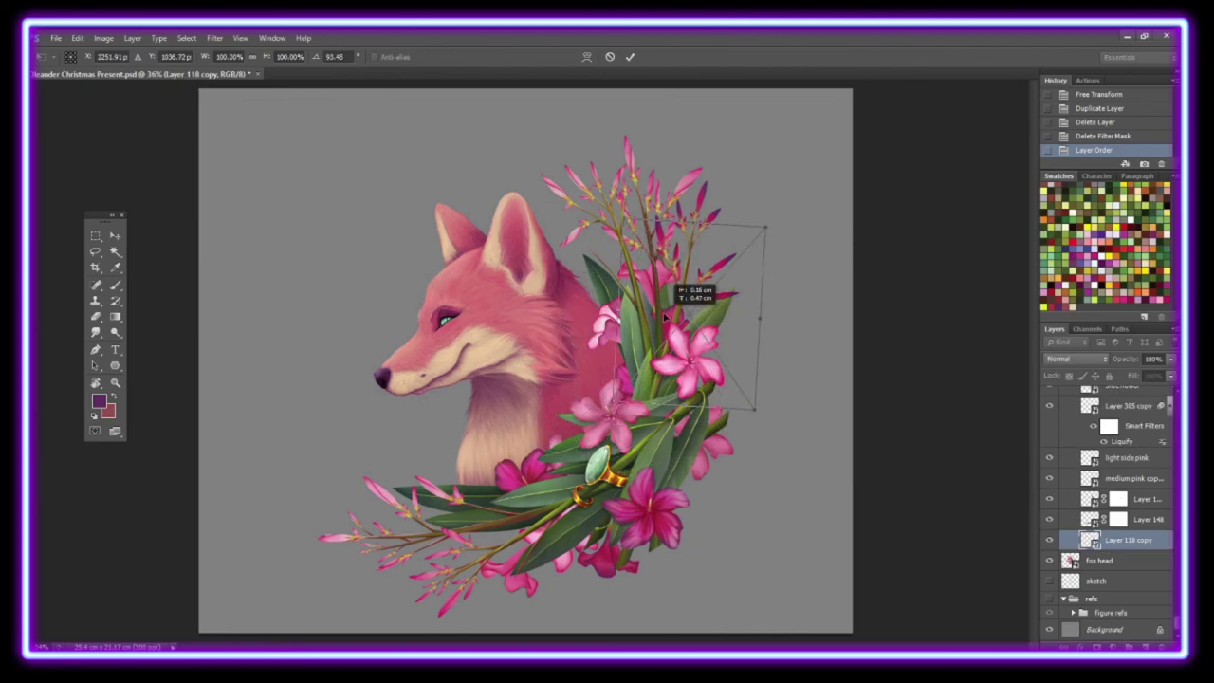
Step: Puppet Warp the Layer 118 copy stem, then group the jewelry and Flora layers
{"action": "left_click", "coordinate": [87, 37]}
{"action": "left_click", "coordinate": [143, 306]}
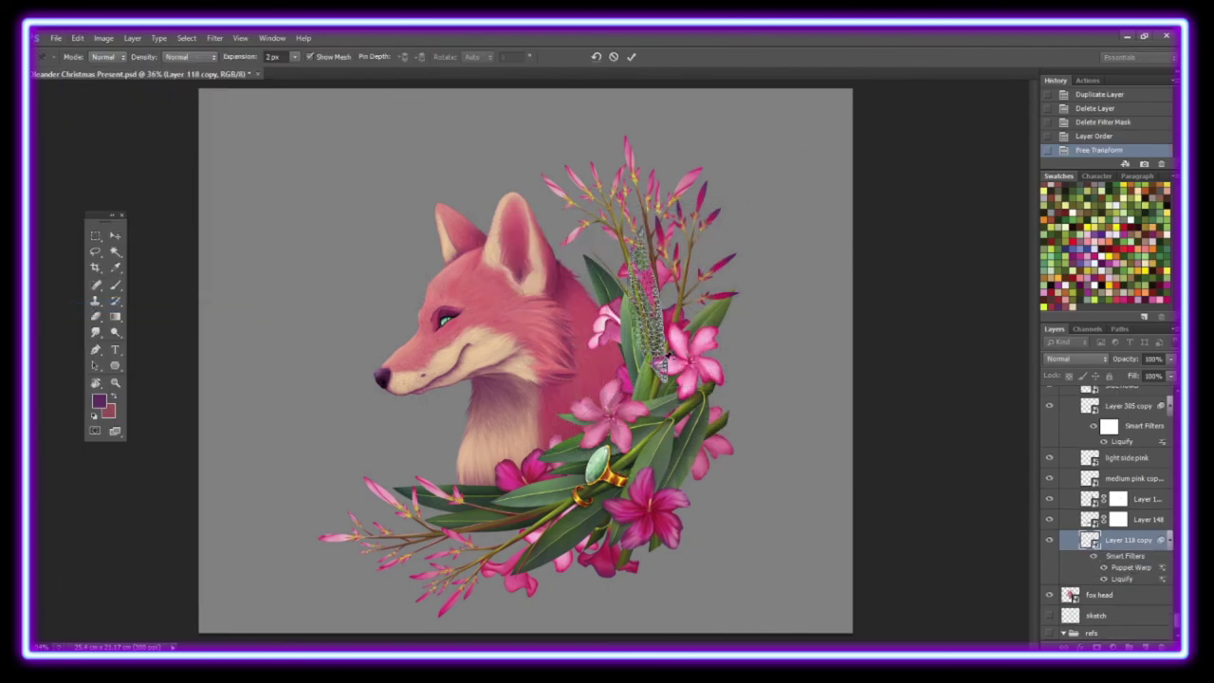
{"action": "key", "text": "Return"}
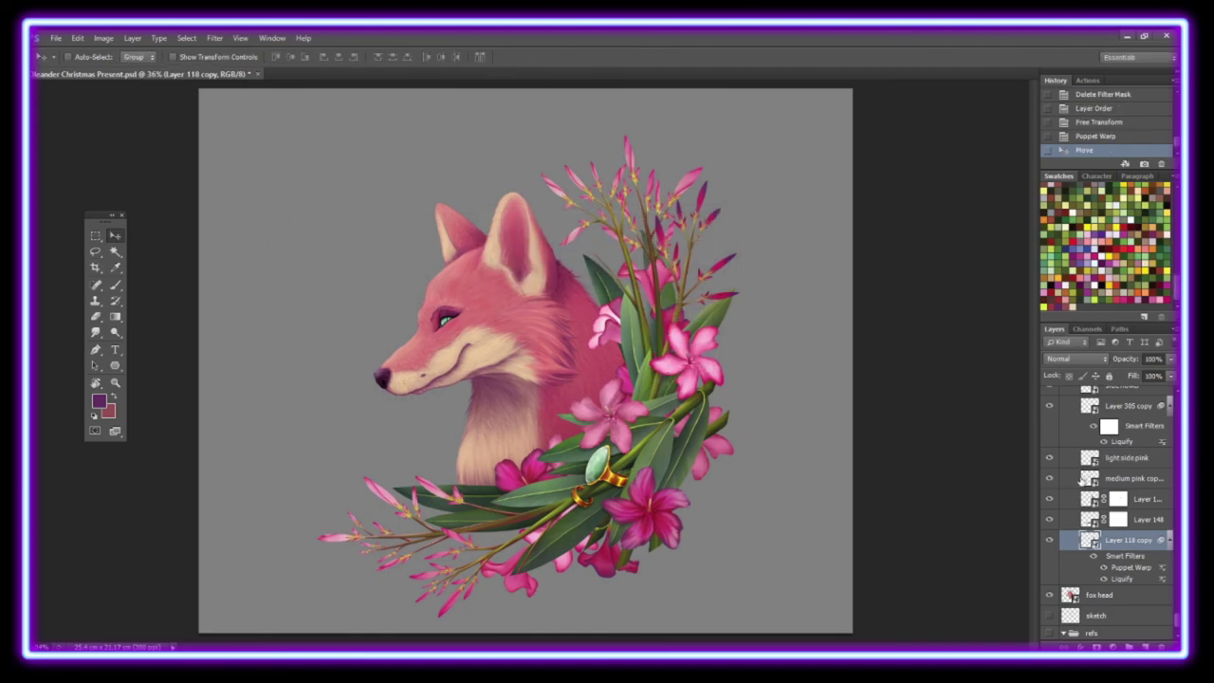
{"action": "scroll", "coordinate": [1081, 480], "scroll_direction": "up", "scroll_amount": 5}
{"action": "key", "text": "ctrl+g"}
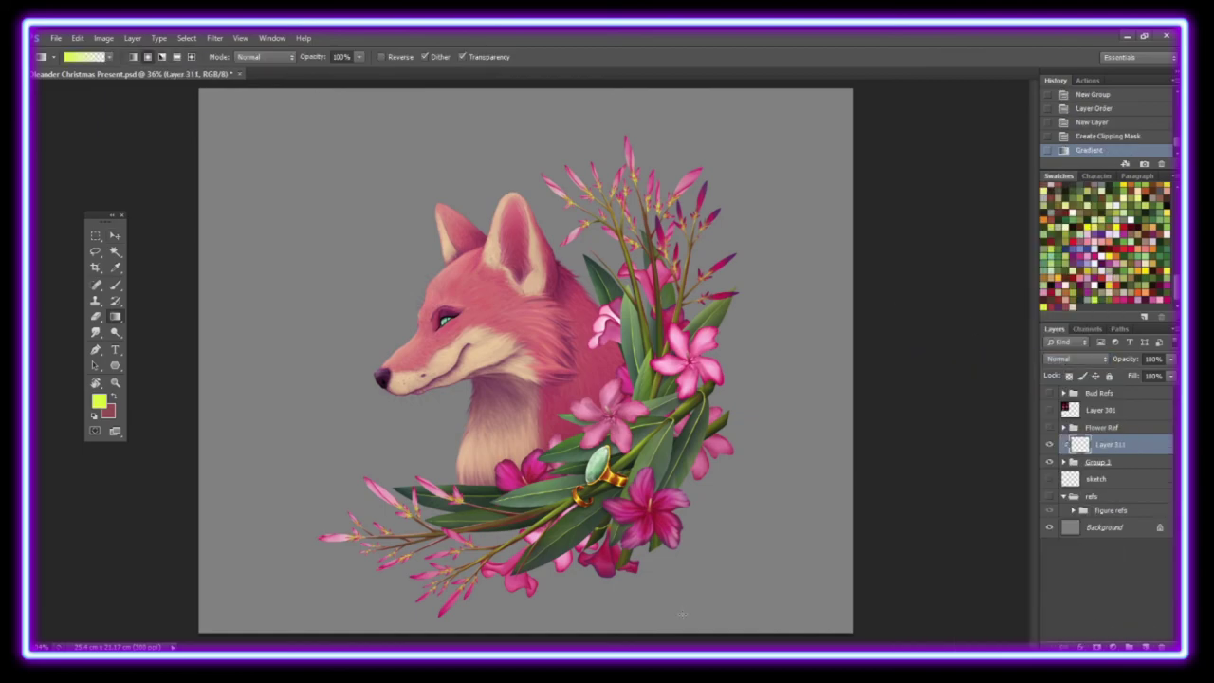
Step: Try Layer 311 in Overlay mode, cancel a hue change, and delete the orange gradient
{"action": "key", "text": "shift+plus"}
{"action": "key", "text": "shift+plus"}
{"action": "key", "text": "shift+plus"}
{"action": "key", "text": "shift+plus"}
{"action": "key", "text": "shift+plus"}
{"action": "key", "text": "shift+plus"}
{"action": "key", "text": "shift+plus"}
{"action": "key", "text": "shift+plus"}
{"action": "key", "text": "shift+plus"}
{"action": "key", "text": "shift+plus"}
{"action": "key", "text": "shift+plus"}
{"action": "key", "text": "shift+plus"}
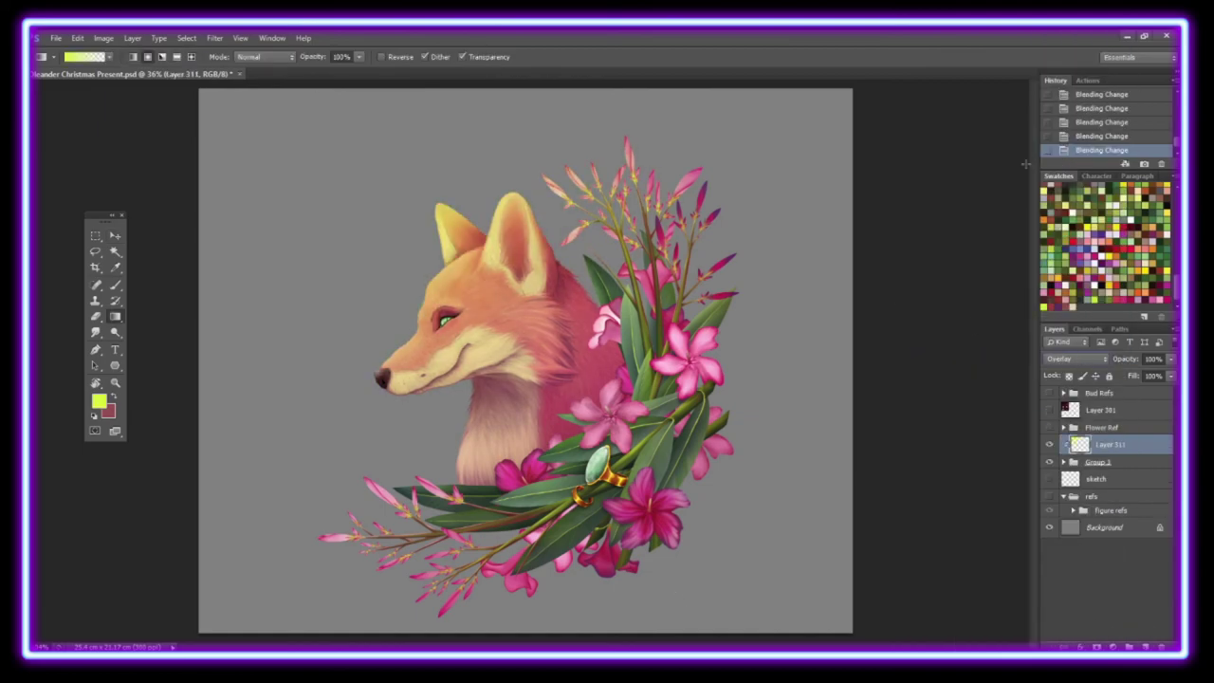
{"action": "key", "text": "ctrl+u"}
{"action": "key", "text": "Escape"}
{"action": "key", "text": "Delete"}
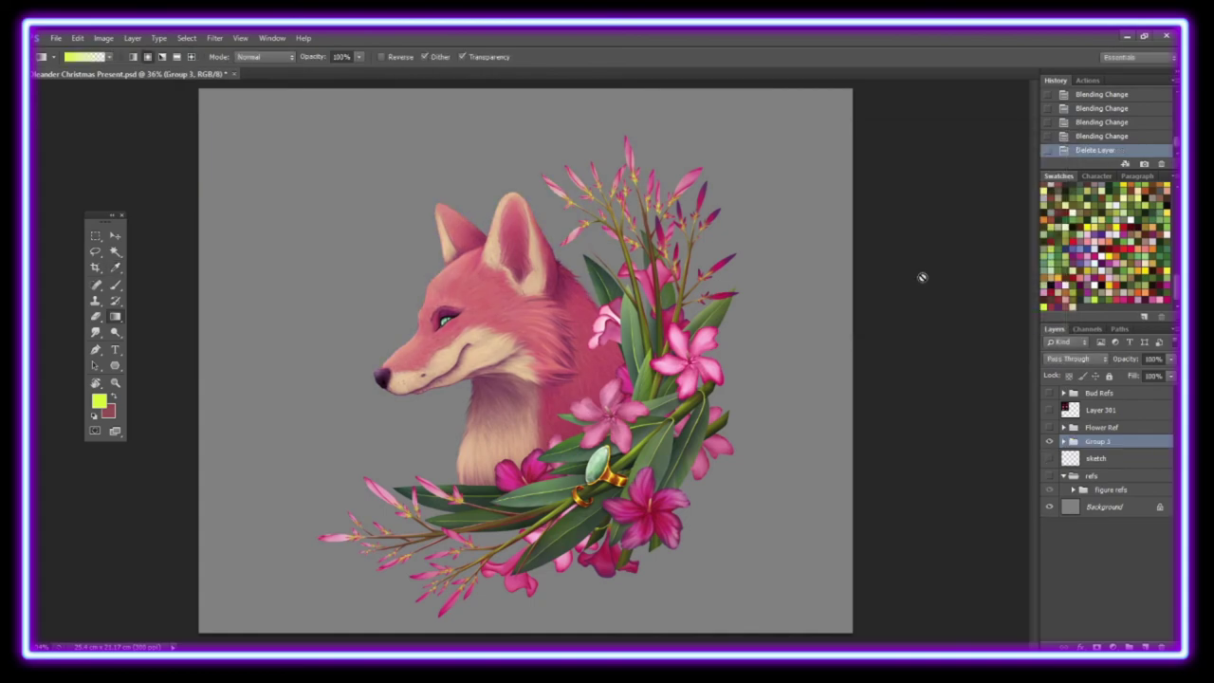
Step: Add a Hue/Saturation layer clipped to the fox head, discard it, and set smudge strength
{"action": "left_click", "coordinate": [1063, 442]}
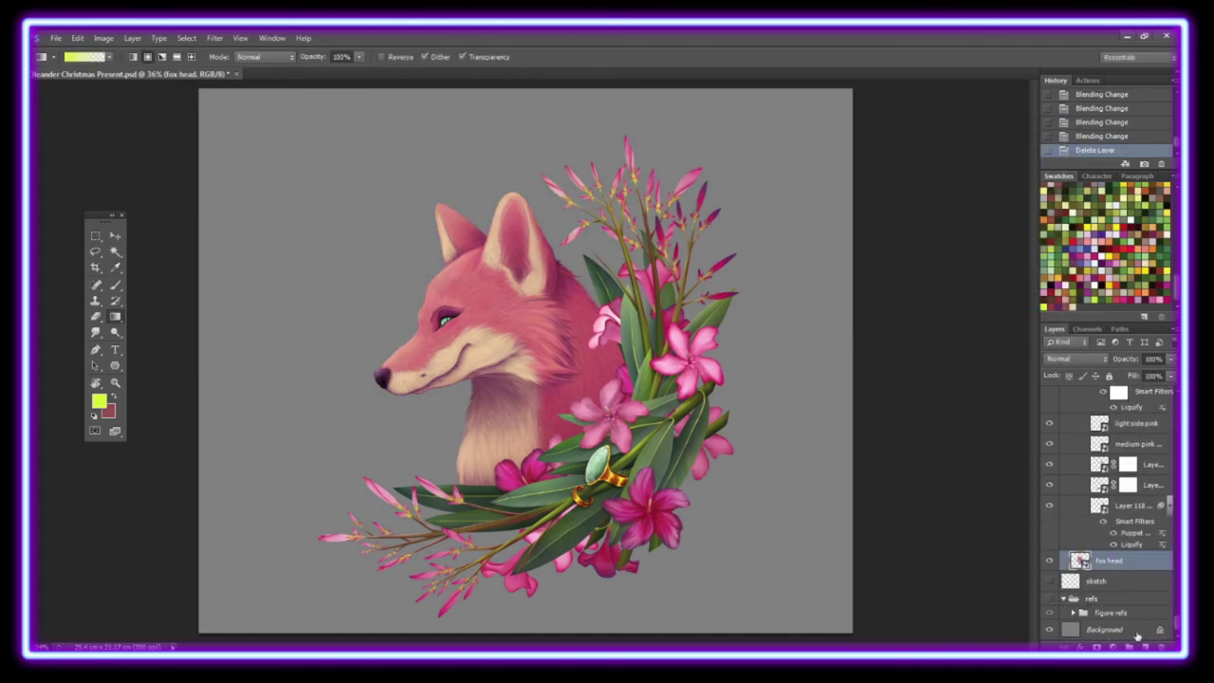
{"action": "left_click", "coordinate": [1113, 646]}
{"action": "left_click", "coordinate": [1100, 485]}
{"action": "key", "text": "ctrl+alt+g"}
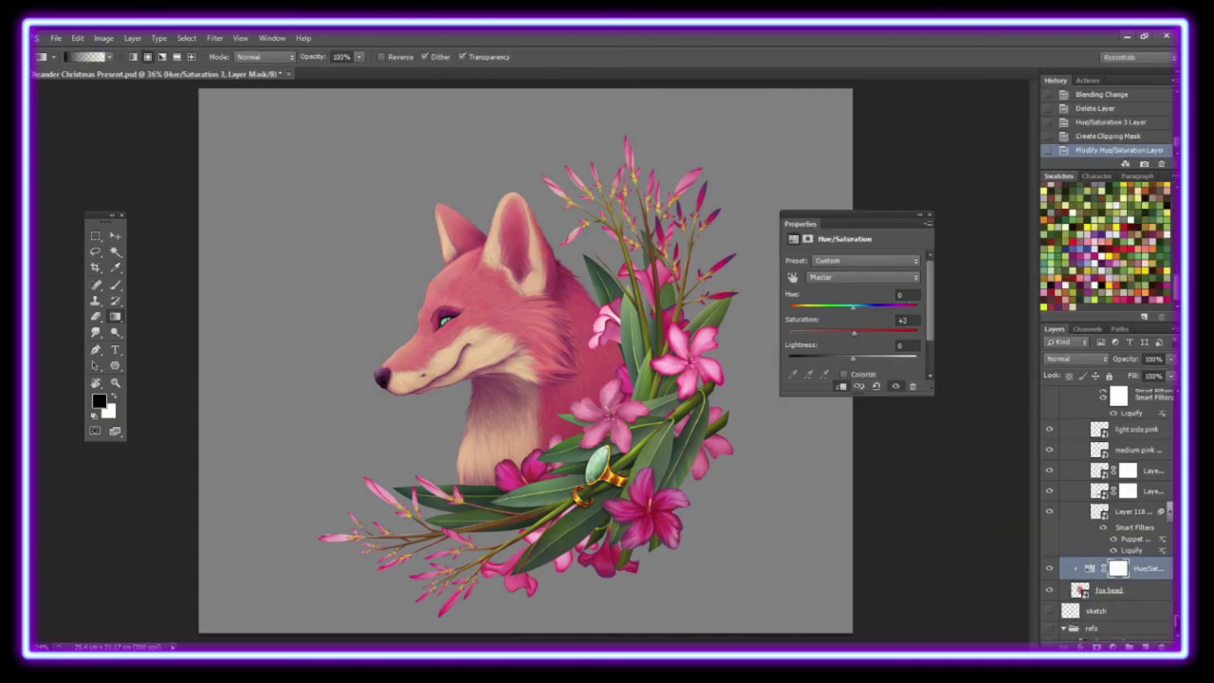
{"action": "left_click", "coordinate": [1049, 621]}
{"action": "key", "text": "Delete"}
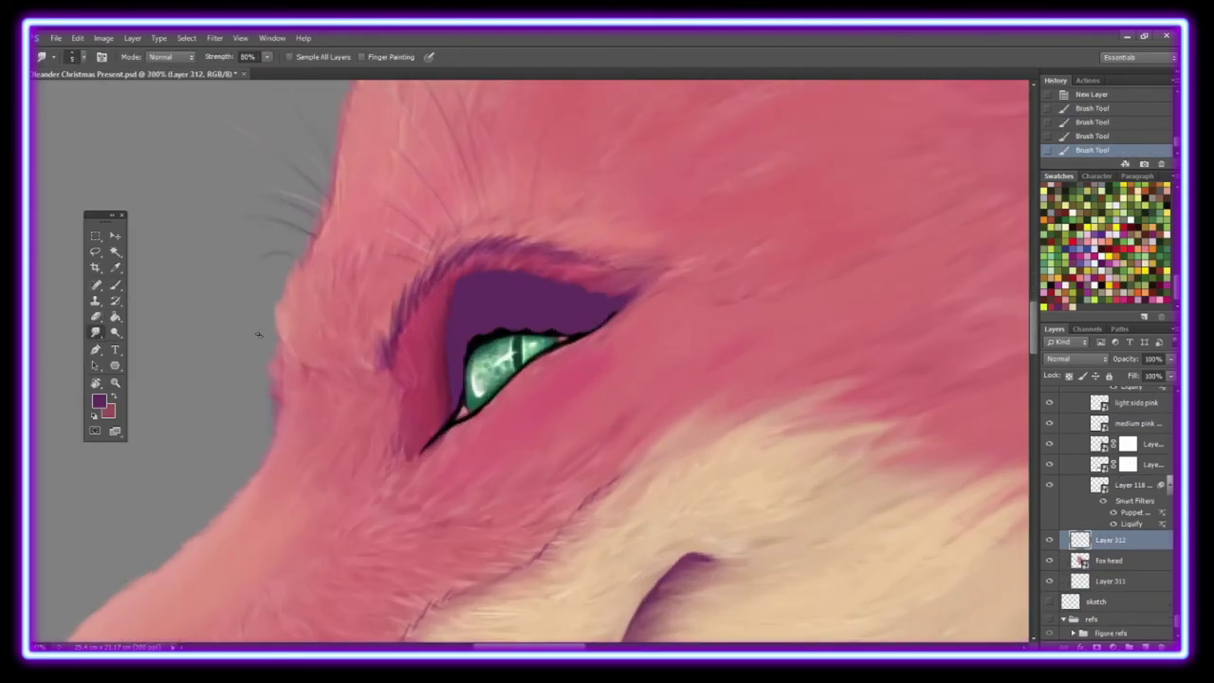
{"action": "left_click", "coordinate": [241, 58]}
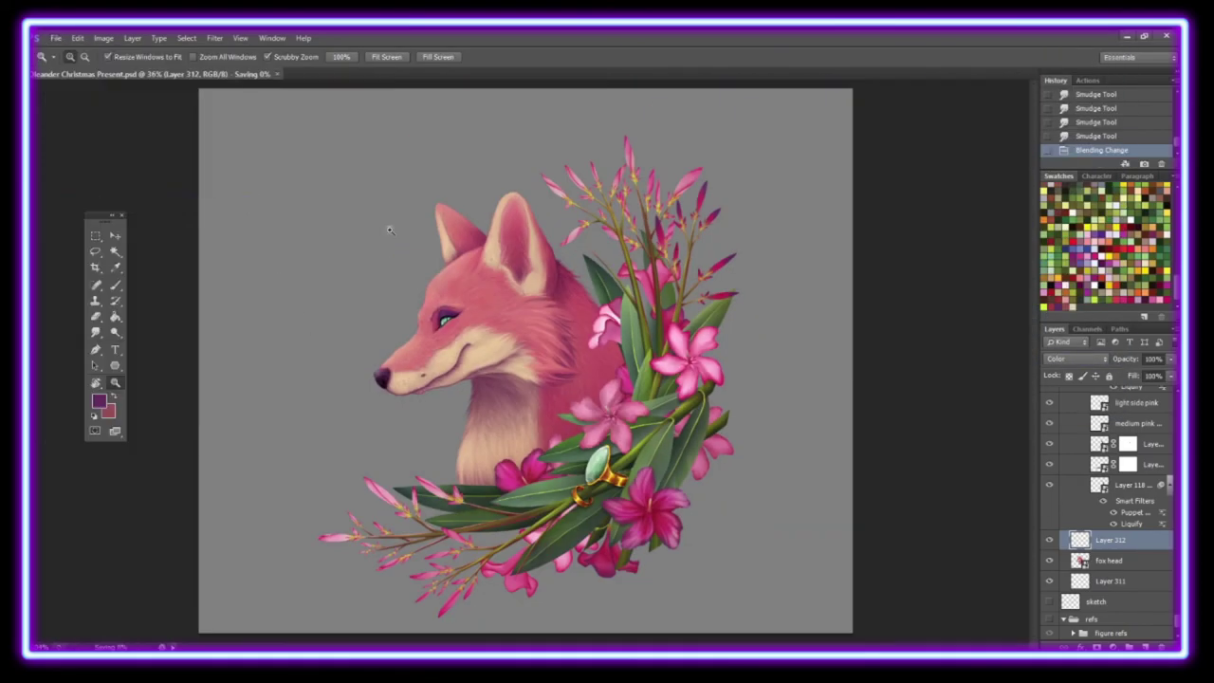
Step: Check the reference collage, then move Group 3's artwork slightly up and left
{"action": "left_click", "coordinate": [1049, 618]}
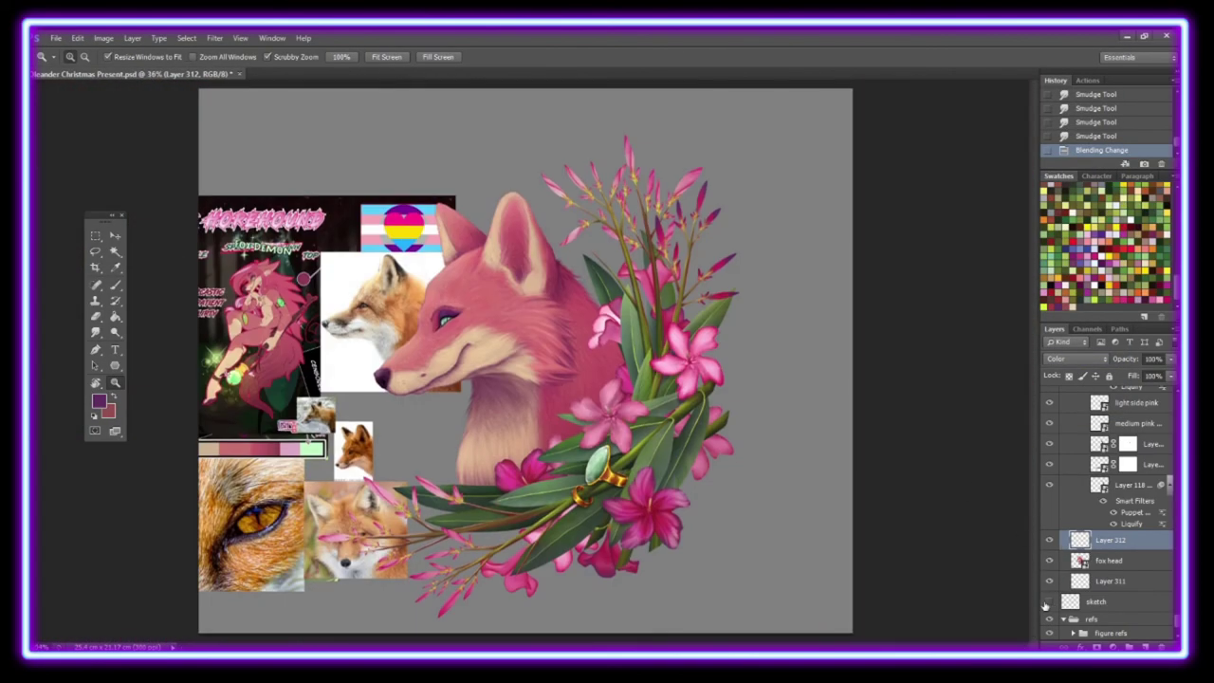
{"action": "left_click", "coordinate": [1049, 618]}
{"action": "left_click", "coordinate": [1097, 443]}
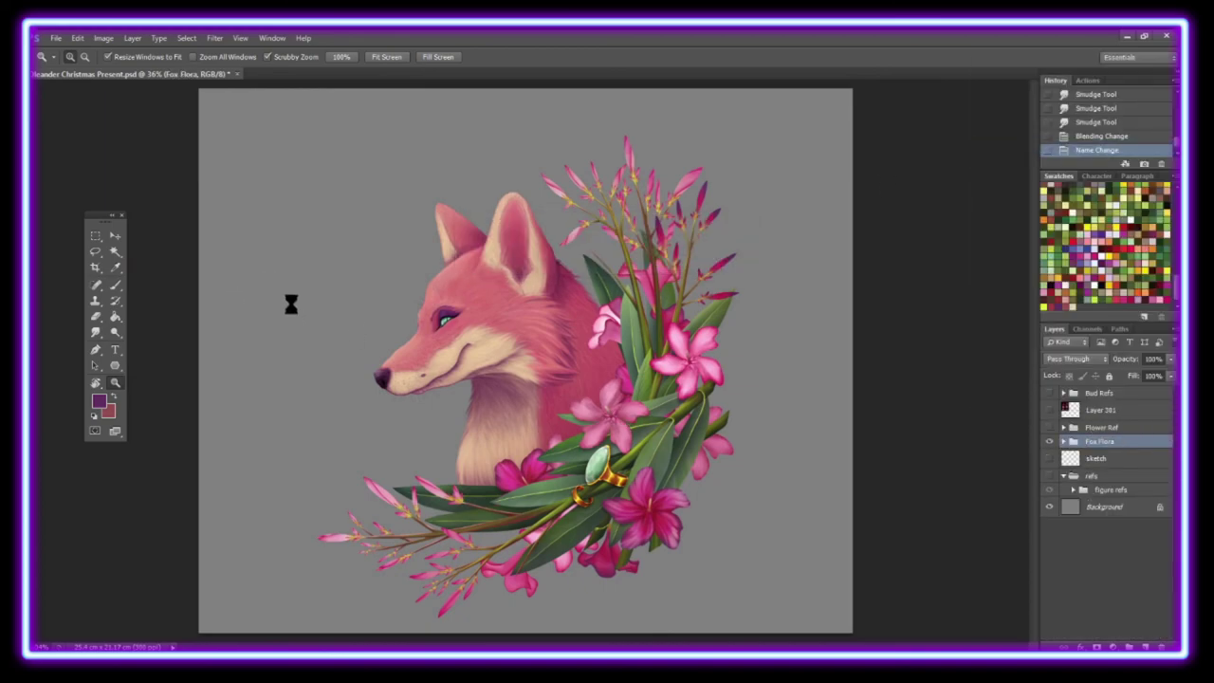
{"action": "key", "text": "v"}
{"action": "left_click_drag", "start_coordinate": [648, 419], "coordinate": [630, 397]}
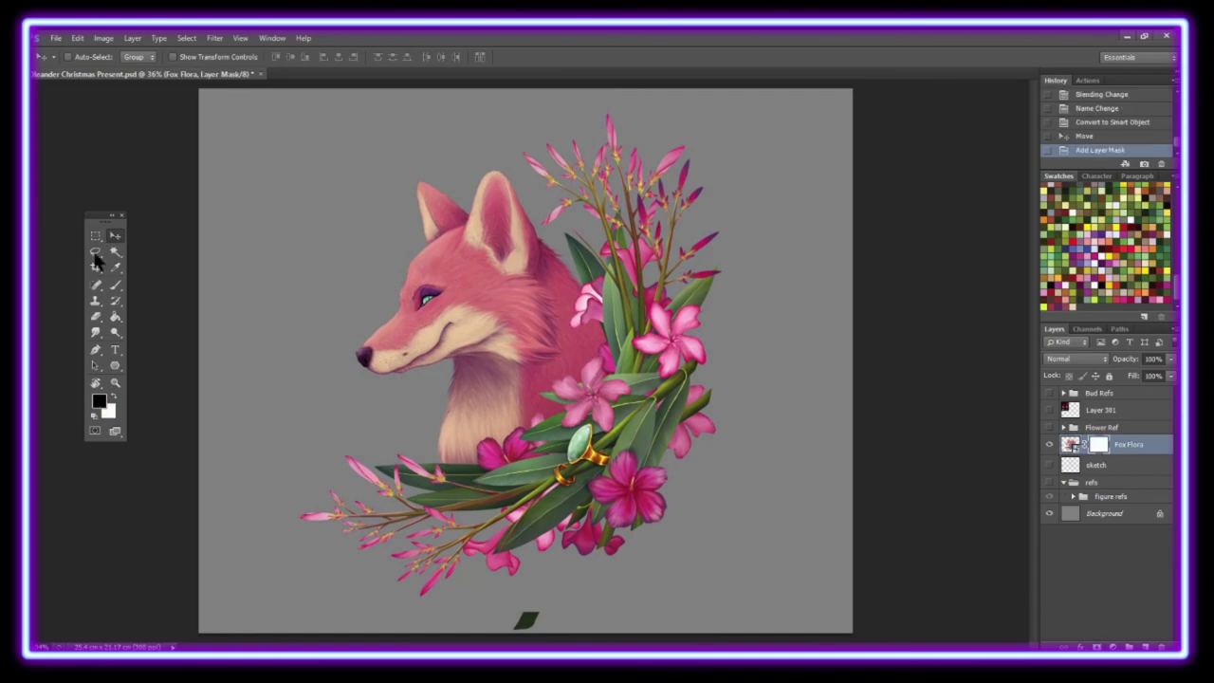
Step: Redo the Fox Flora layer mask from the artwork outline and crop the canvas narrower
{"action": "right_click", "coordinate": [1098, 443]}
{"action": "left_click", "coordinate": [1056, 466]}
{"action": "left_click", "coordinate": [1105, 513]}
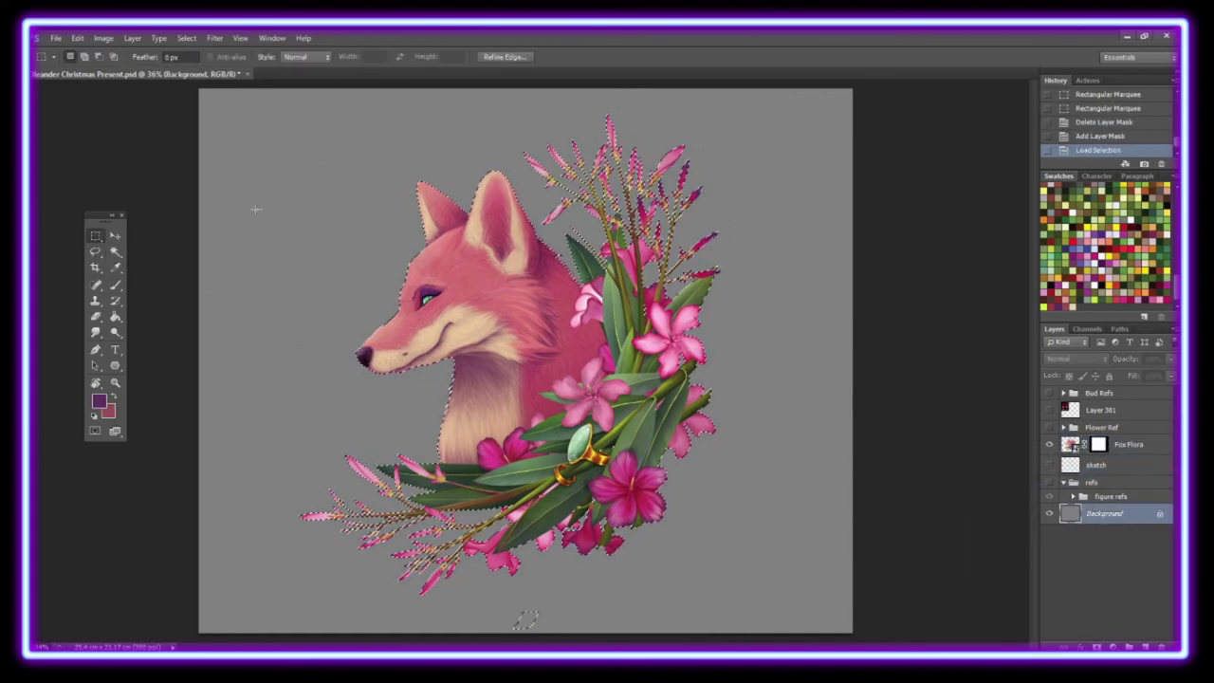
{"action": "left_click_drag", "start_coordinate": [588, 283], "coordinate": [584, 296]}
{"action": "key", "text": "c"}
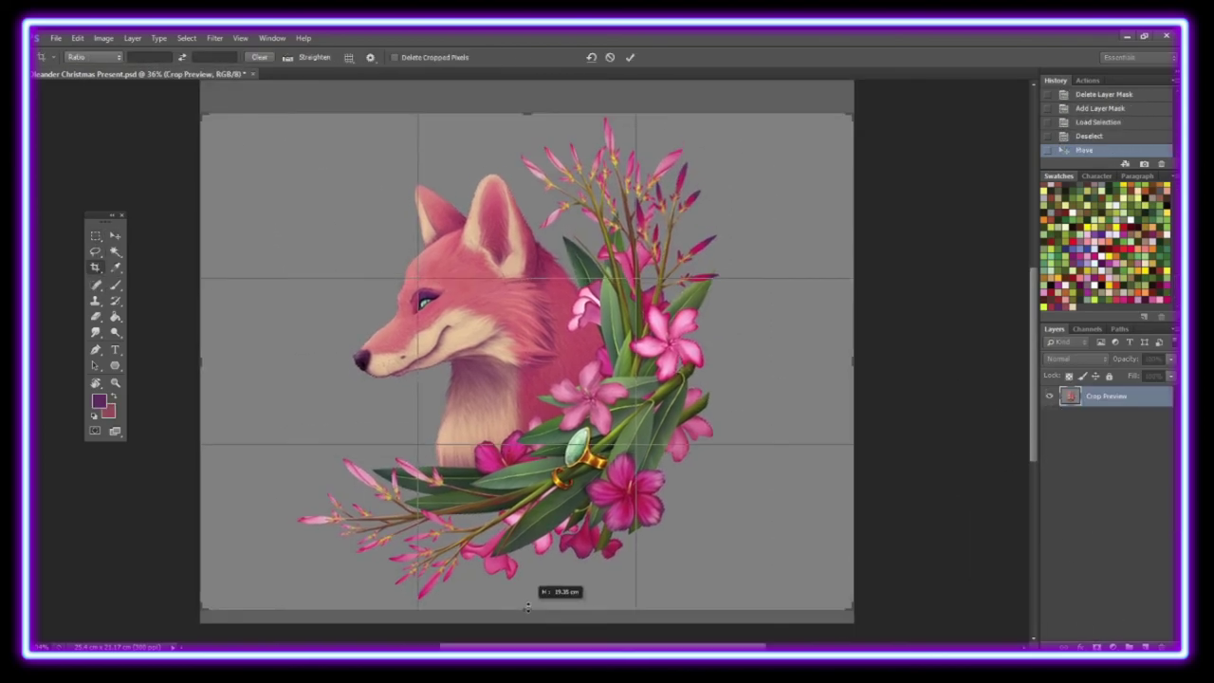
{"action": "left_click_drag", "start_coordinate": [854, 361], "coordinate": [805, 351]}
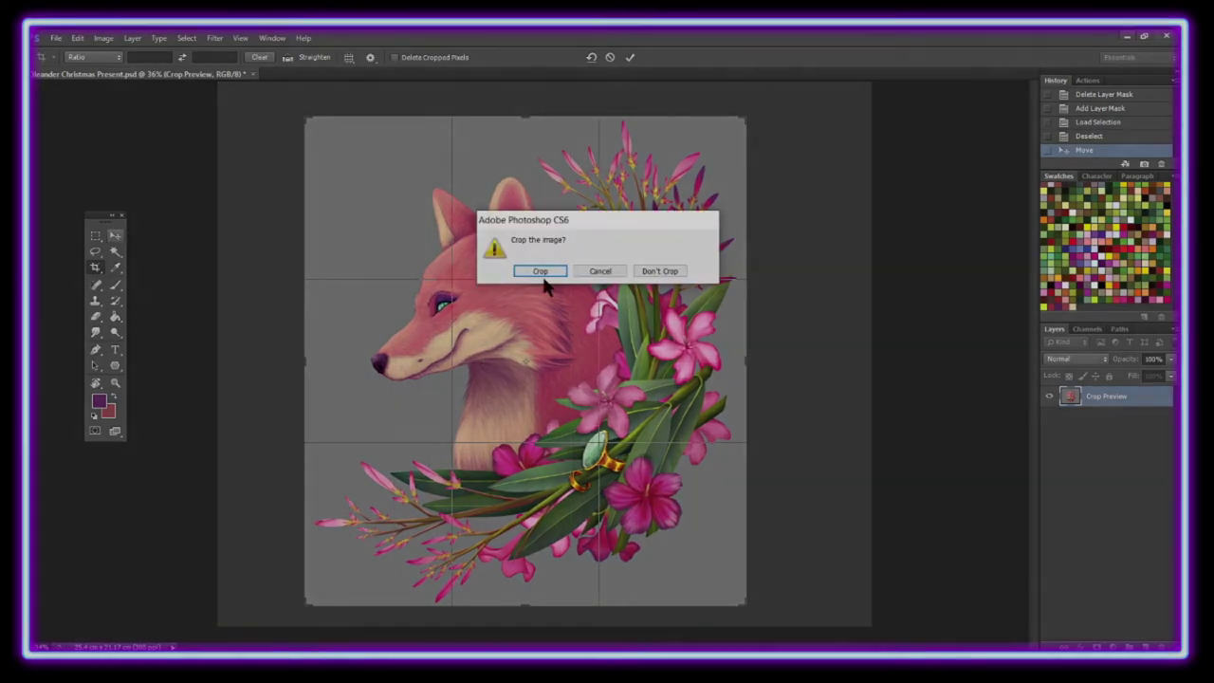